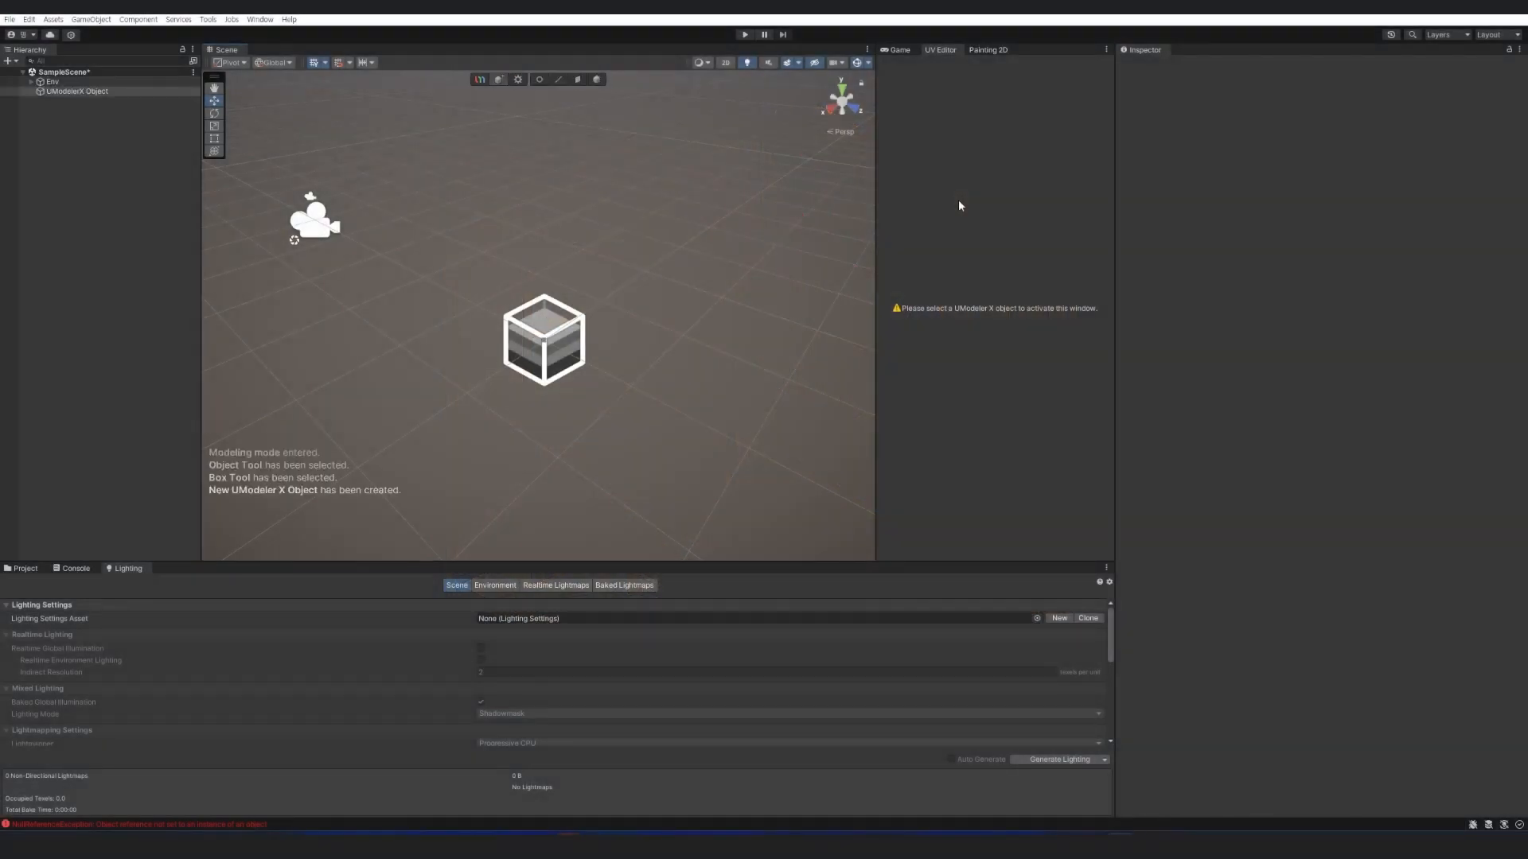
Draw a floor box on the ground and set its width to 3, depth to 3 and height to 0.1.
{"action": "left_click_drag", "start_coordinate": [364, 307], "coordinate": [778, 333]}
{"action": "left_click", "coordinate": [786, 271]}
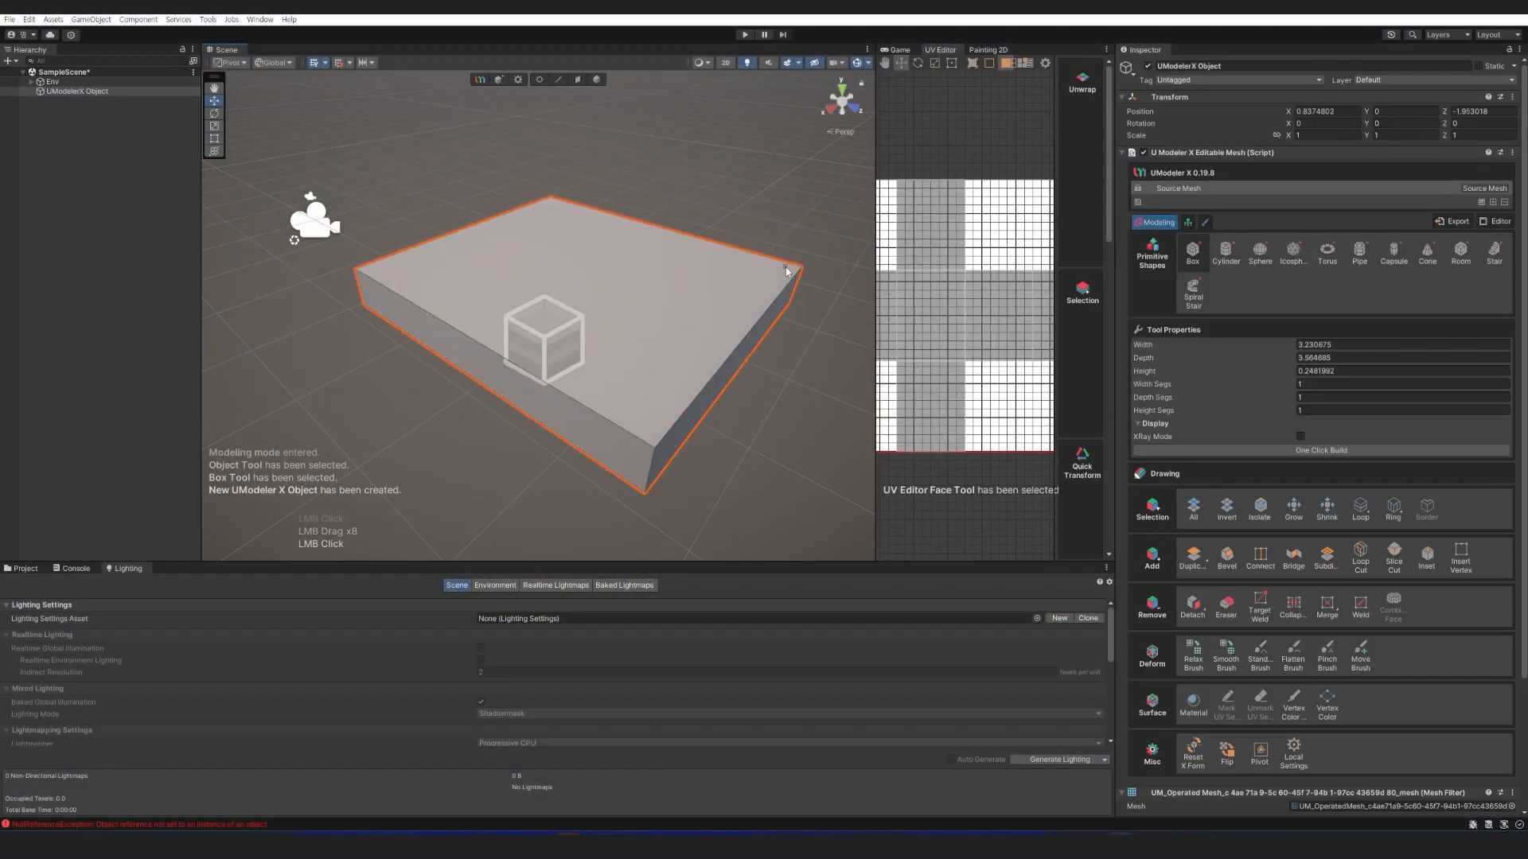
{"action": "left_click", "coordinate": [1369, 346]}
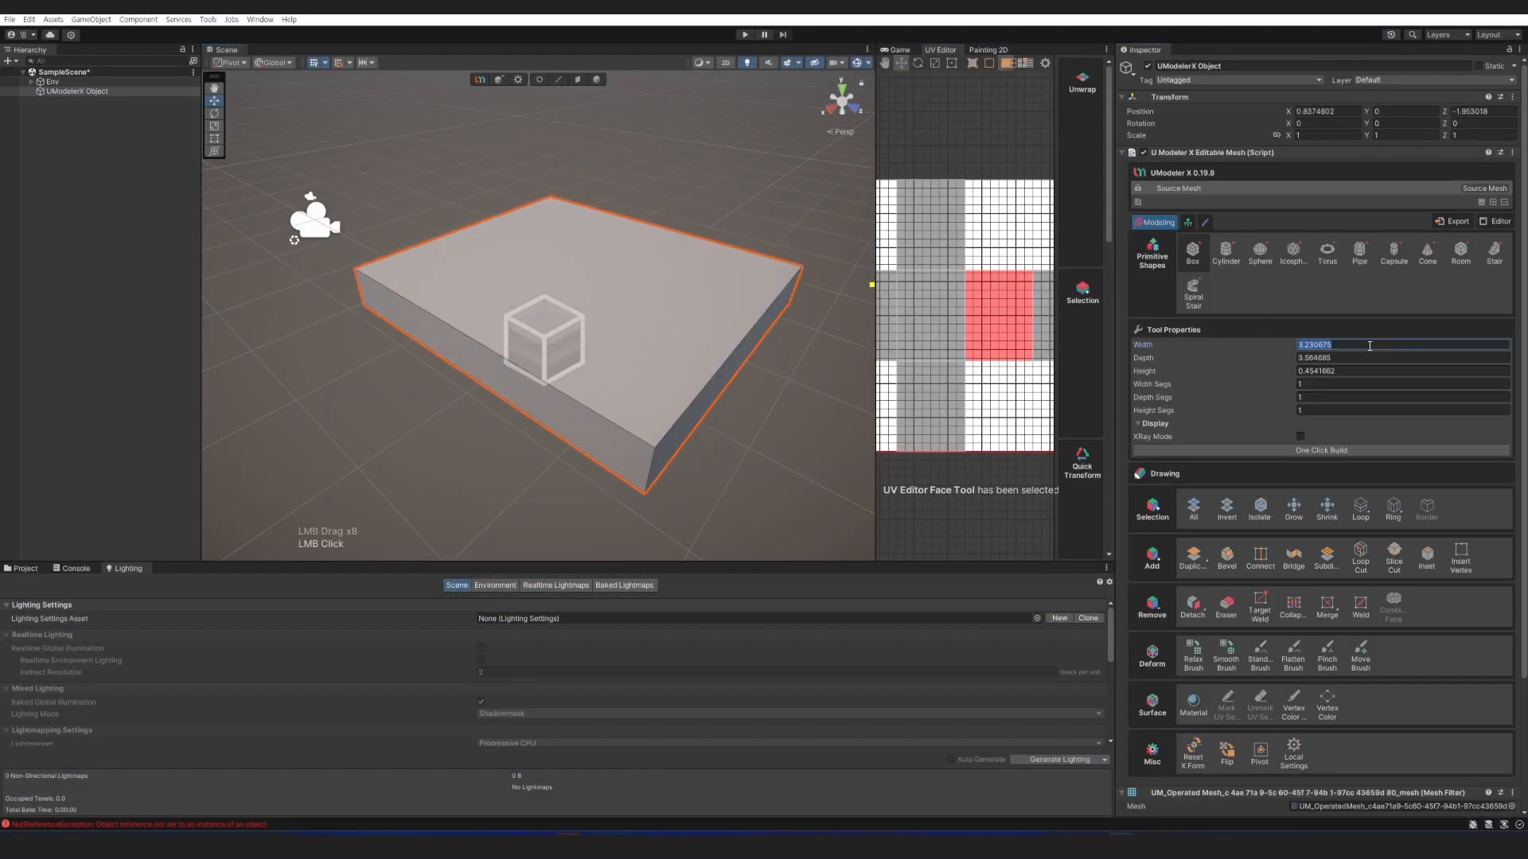
{"action": "type", "text": "3"}
{"action": "key", "text": "Tab"}
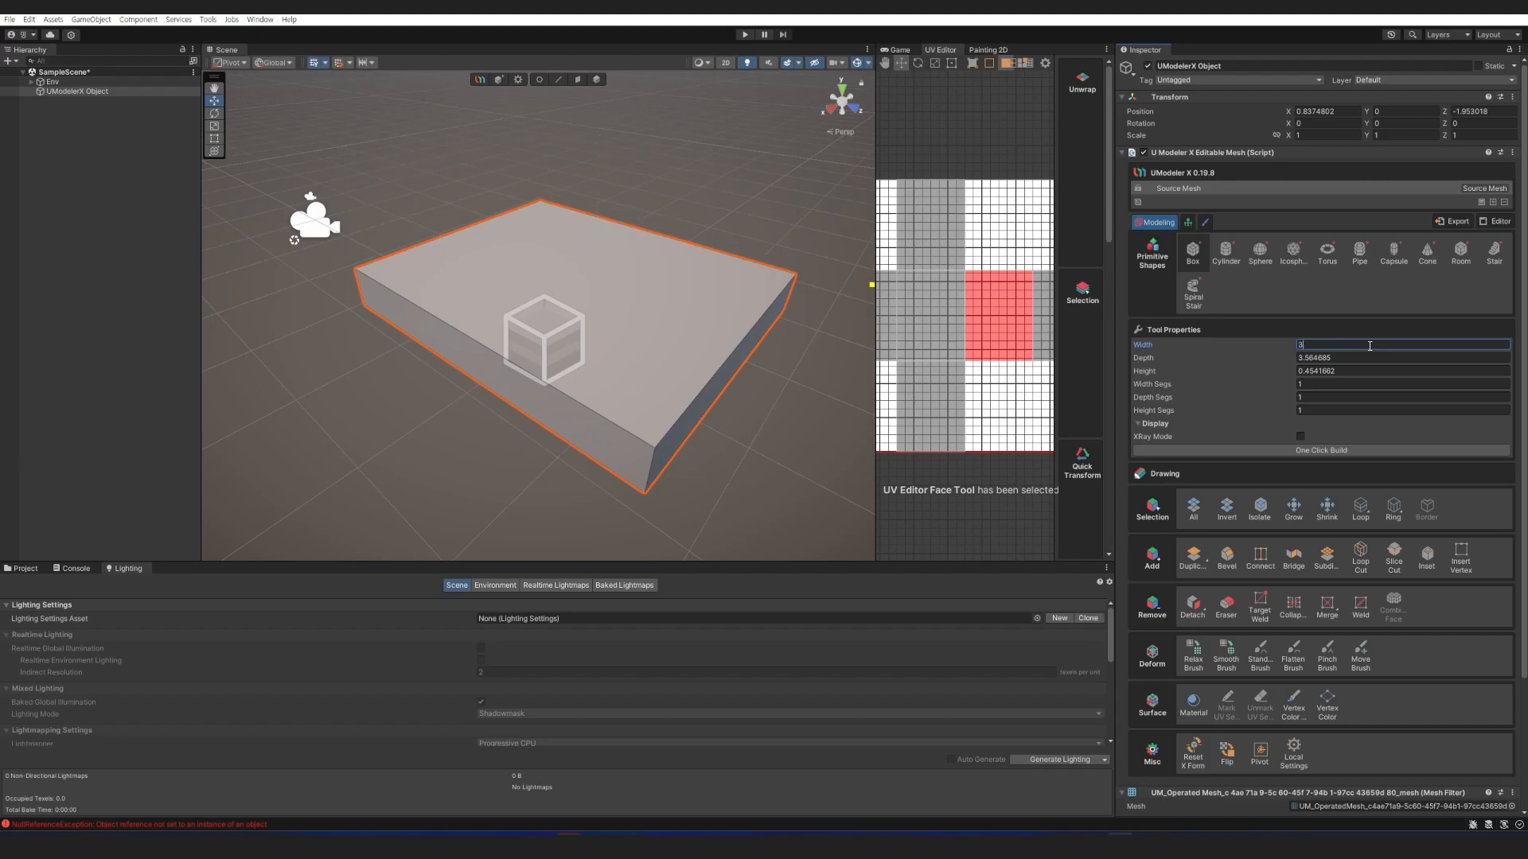
{"action": "type", "text": "3"}
{"action": "key", "text": "Tab"}
{"action": "type", "text": "0.1"}
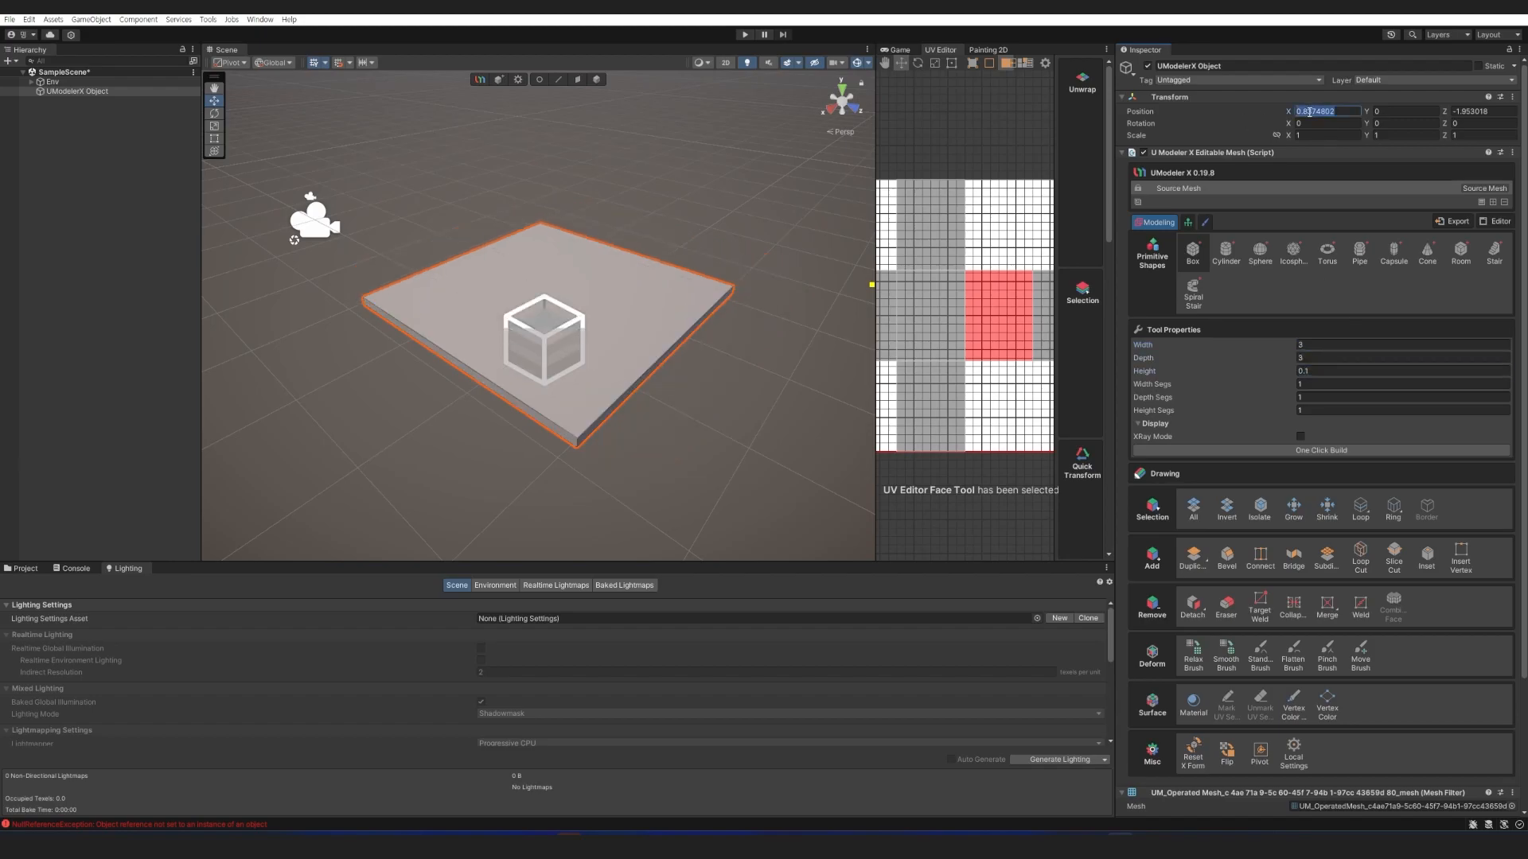
Move the floor slab's pivot to its bottom center and set its X and Z position to 0.
{"action": "left_click", "coordinate": [1259, 752]}
{"action": "left_click", "coordinate": [1340, 705]}
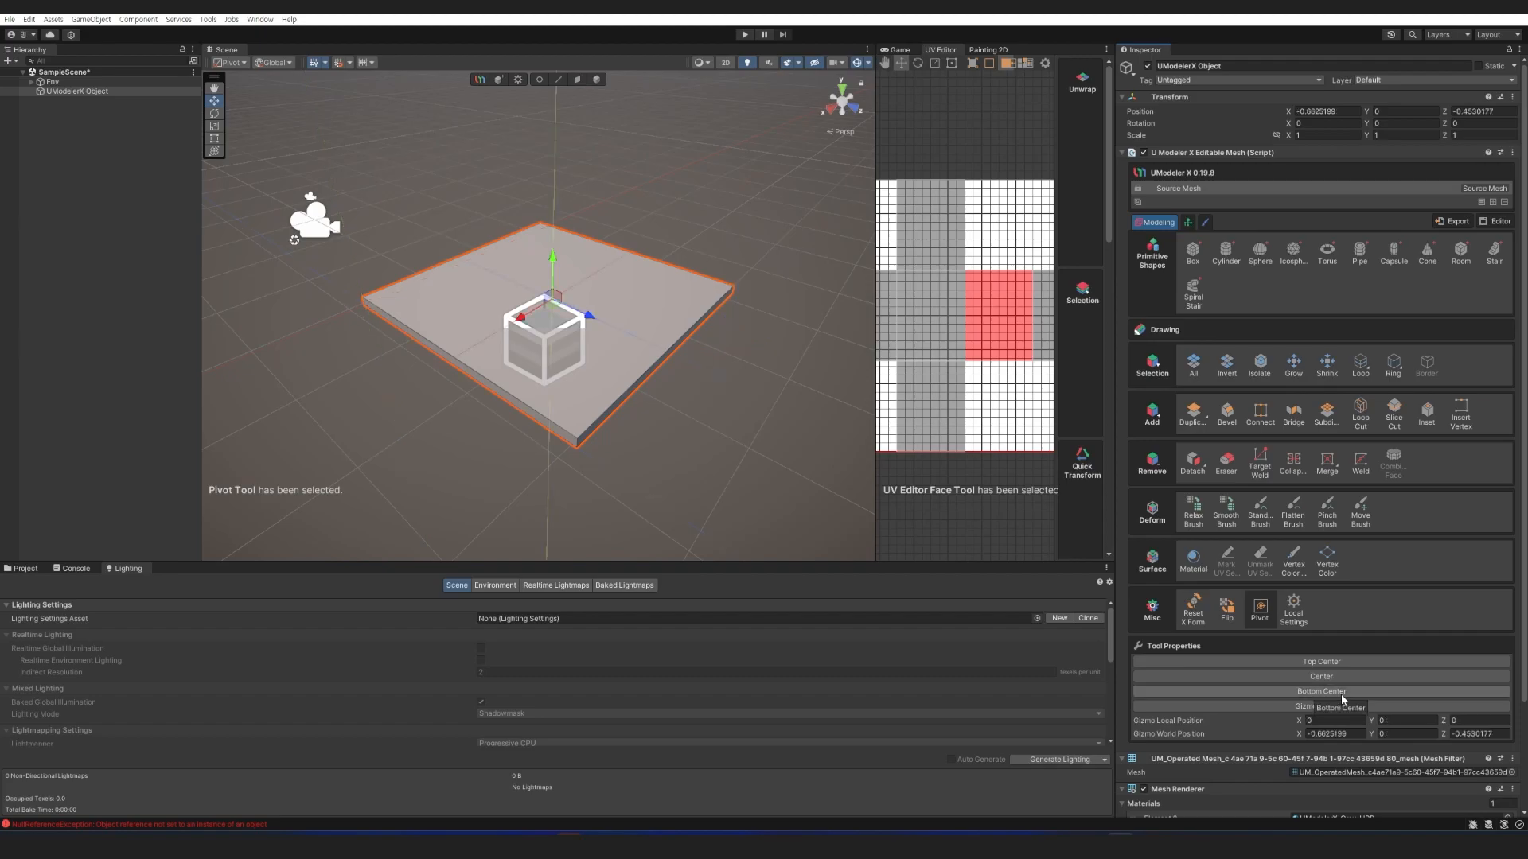
{"action": "left_click", "coordinate": [1334, 111]}
{"action": "type", "text": "0"}
{"action": "key", "text": "Tab"}
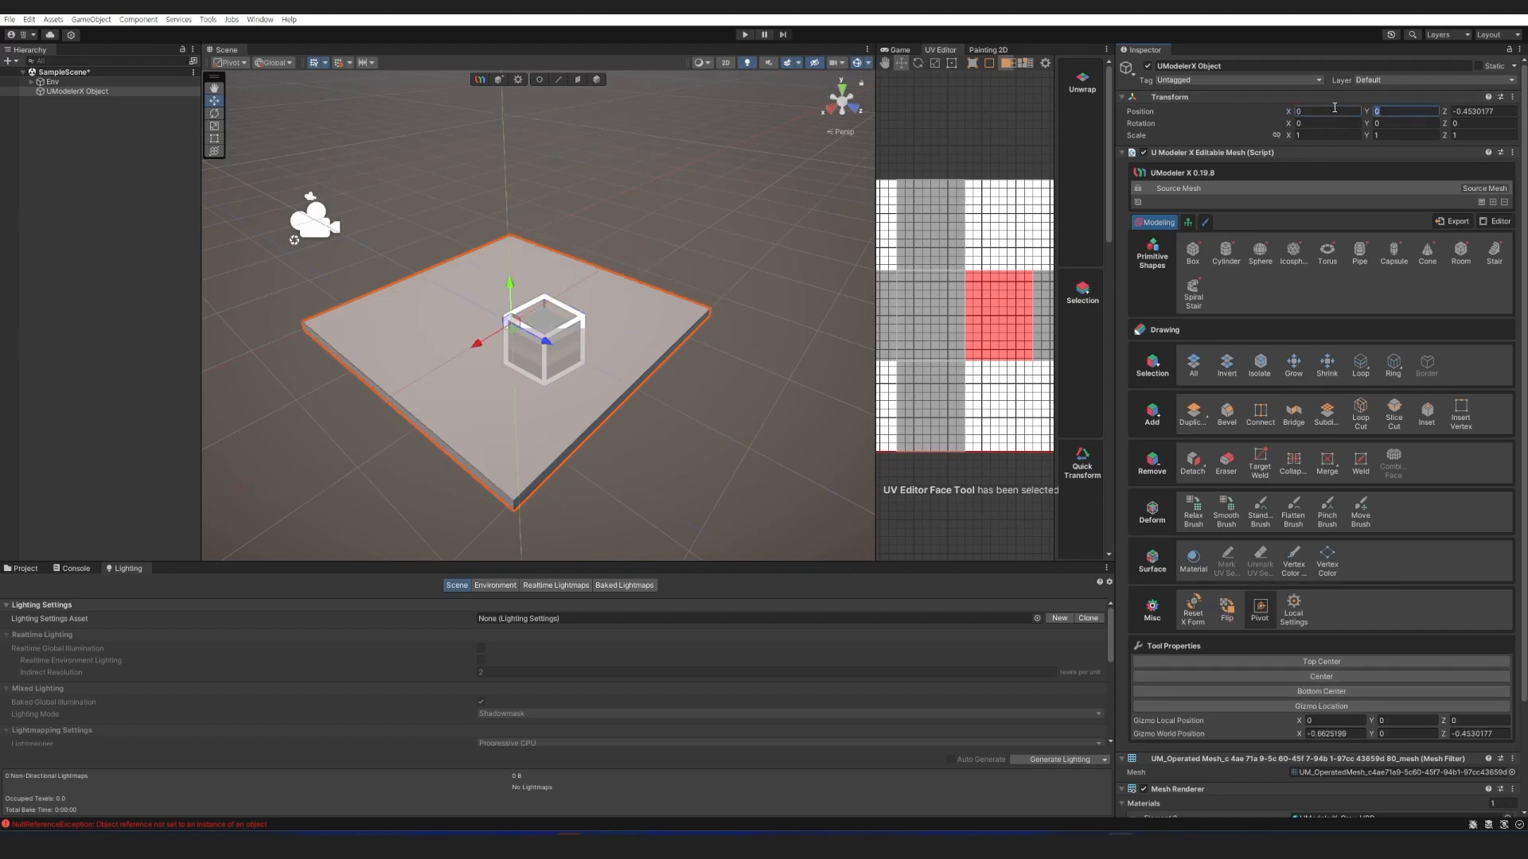
{"action": "key", "text": "Tab"}
{"action": "type", "text": "0"}
Build a second box object as an upright wall with width 0.1, depth 3 and height 3.
{"action": "left_click", "coordinate": [143, 173]}
{"action": "right_click_drag", "start_coordinate": [477, 270], "coordinate": [487, 266]}
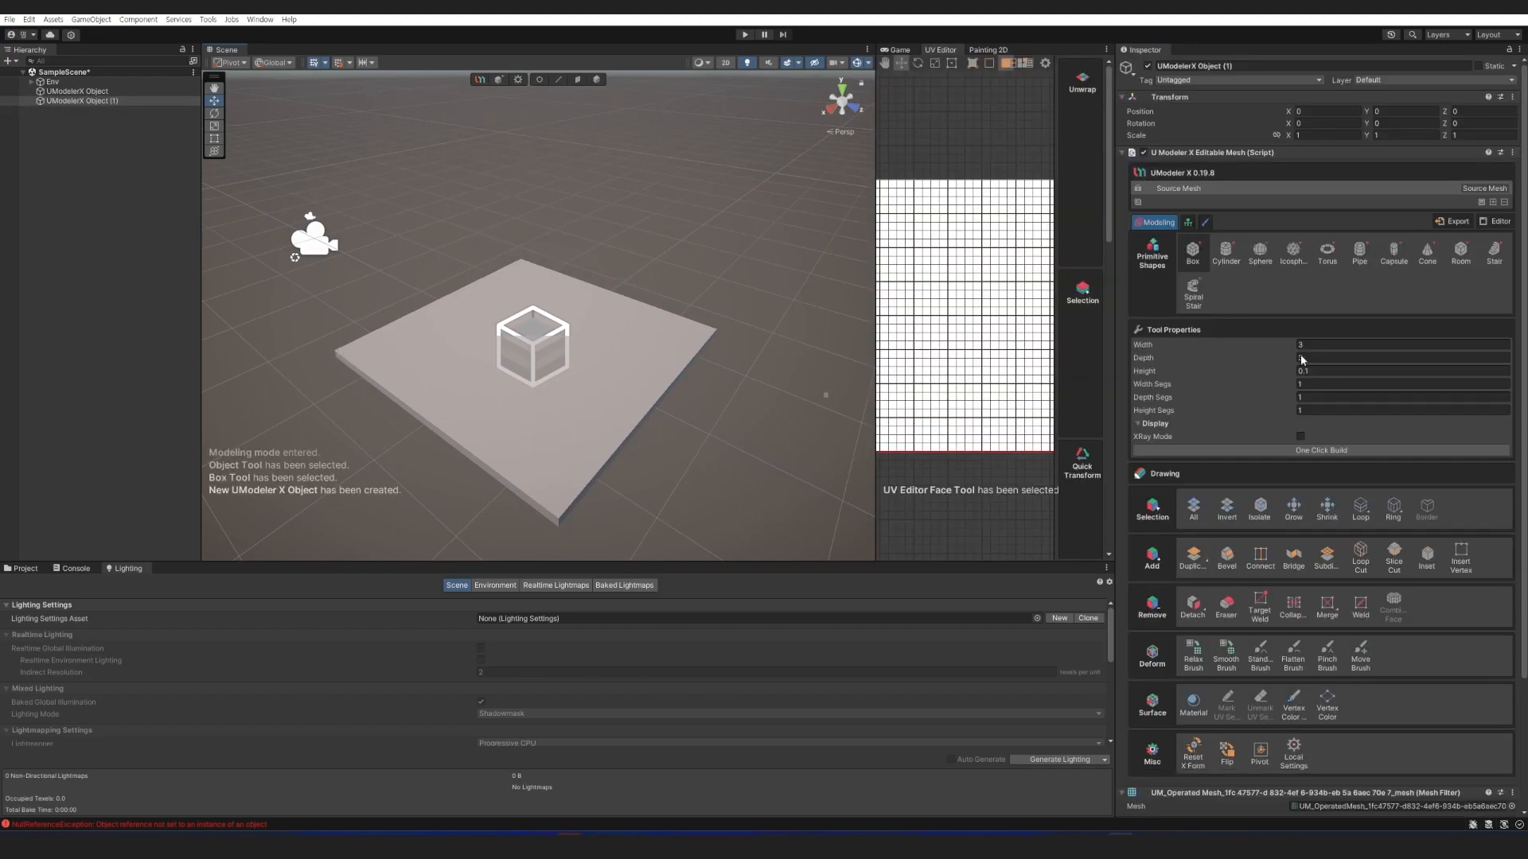
{"action": "left_click", "coordinate": [1313, 344]}
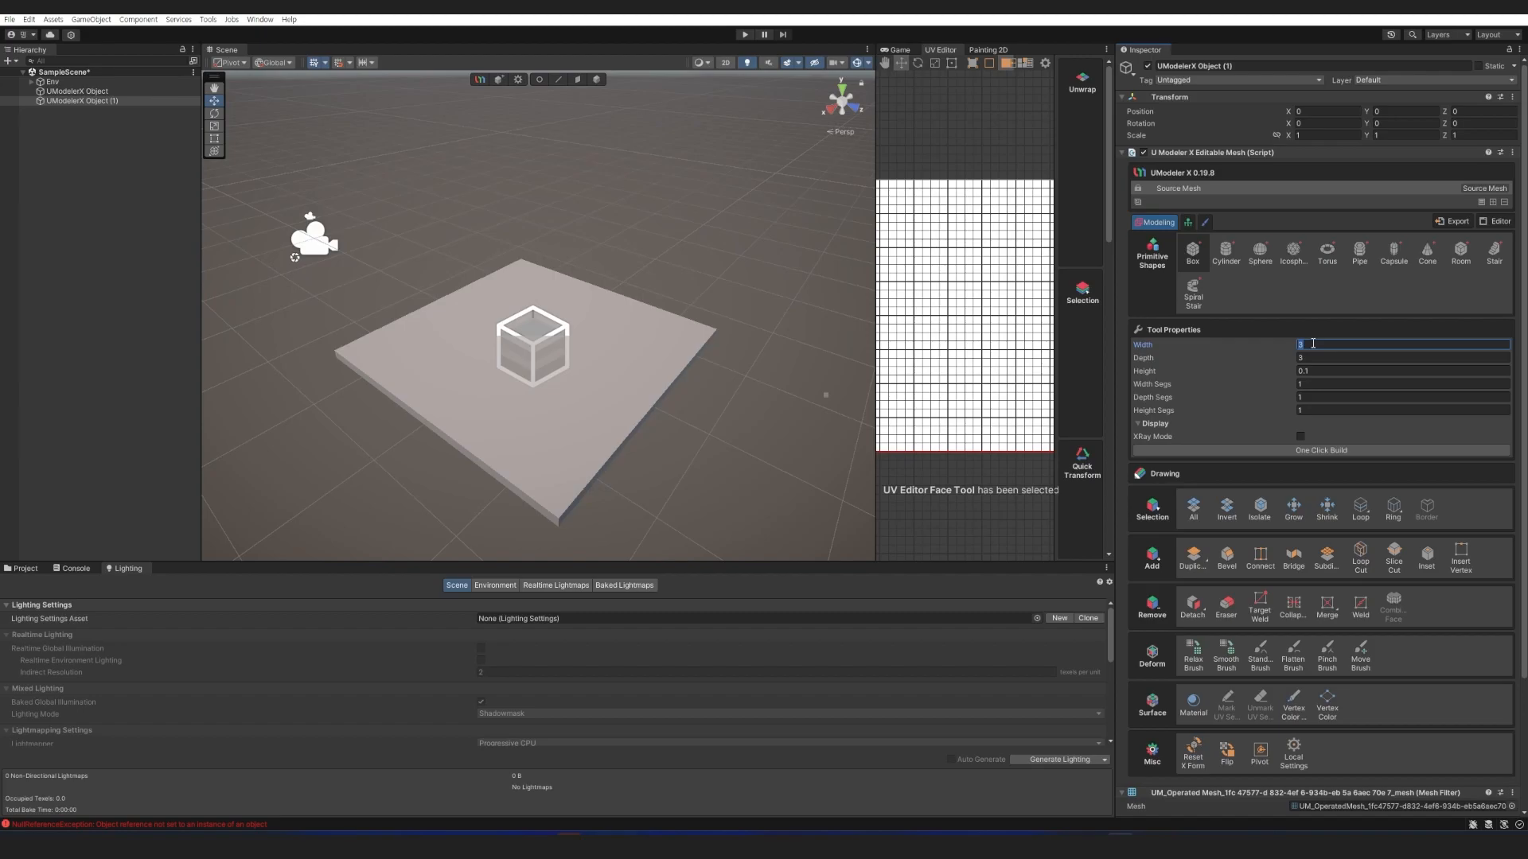
{"action": "key", "text": "Tab"}
{"action": "key", "text": "Tab"}
{"action": "left_click", "coordinate": [1327, 450]}
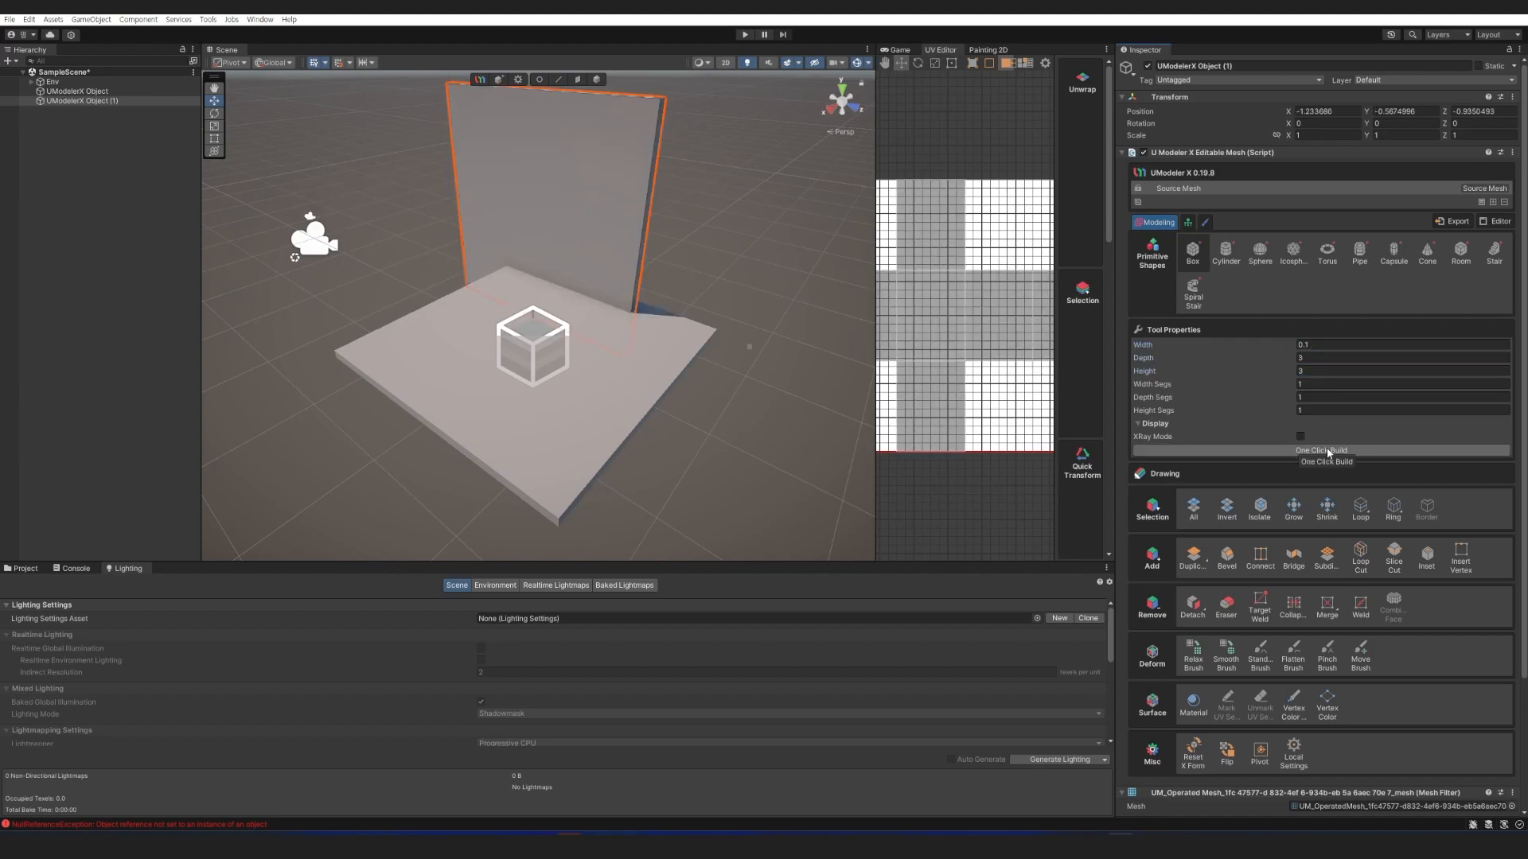
Set the upright wall's position to X 0, Y 0, Z 0.
{"action": "left_click", "coordinate": [1264, 754]}
{"action": "left_click", "coordinate": [1324, 111]}
{"action": "type", "text": "0"}
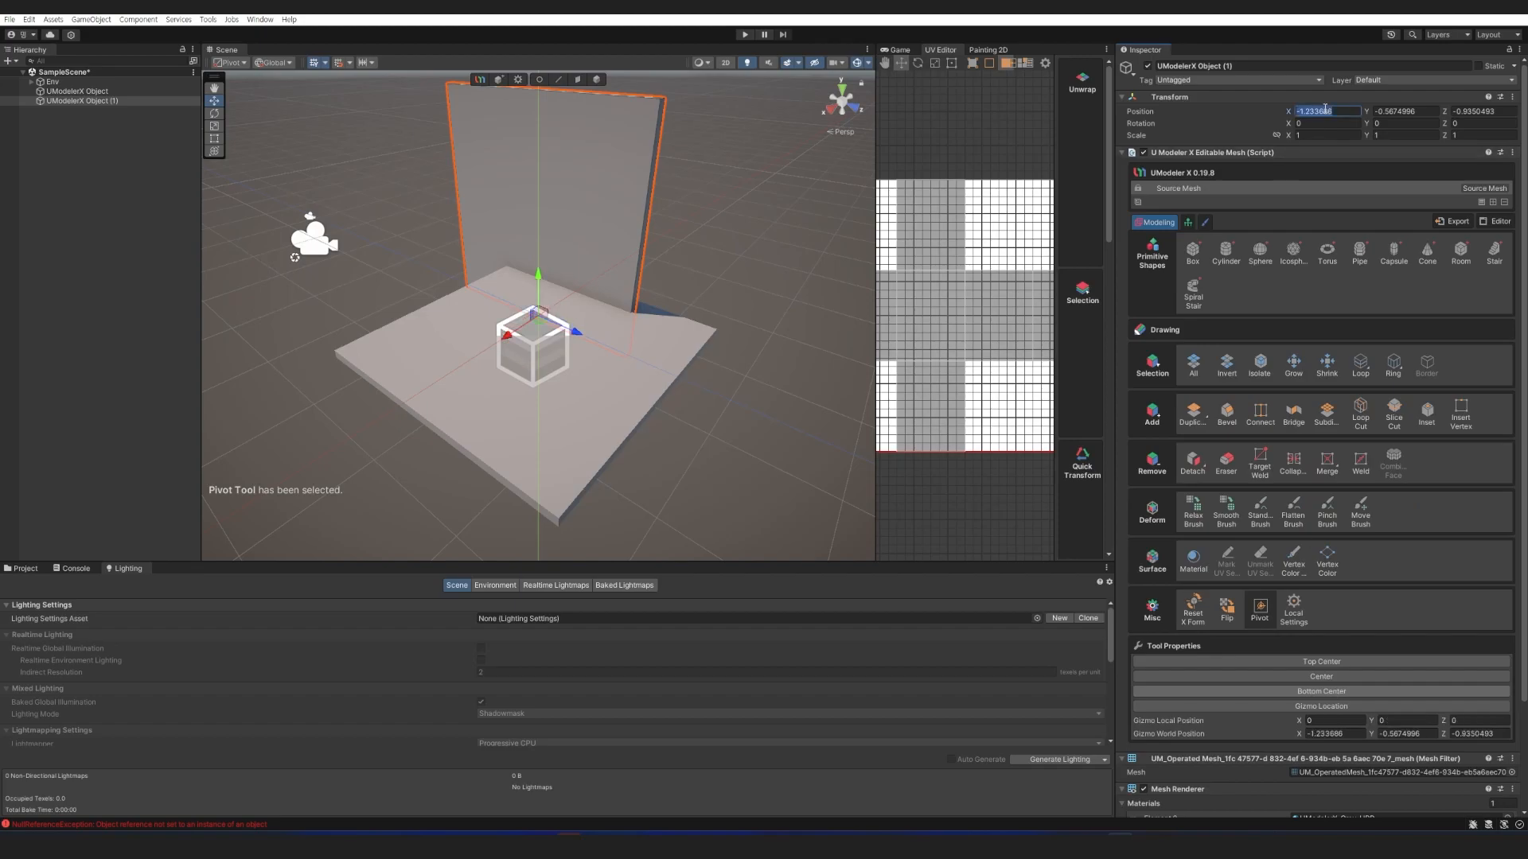
{"action": "key", "text": "Tab"}
{"action": "type", "text": "0"}
{"action": "key", "text": "Tab"}
{"action": "type", "text": "0"}
{"action": "key", "text": "Tab"}
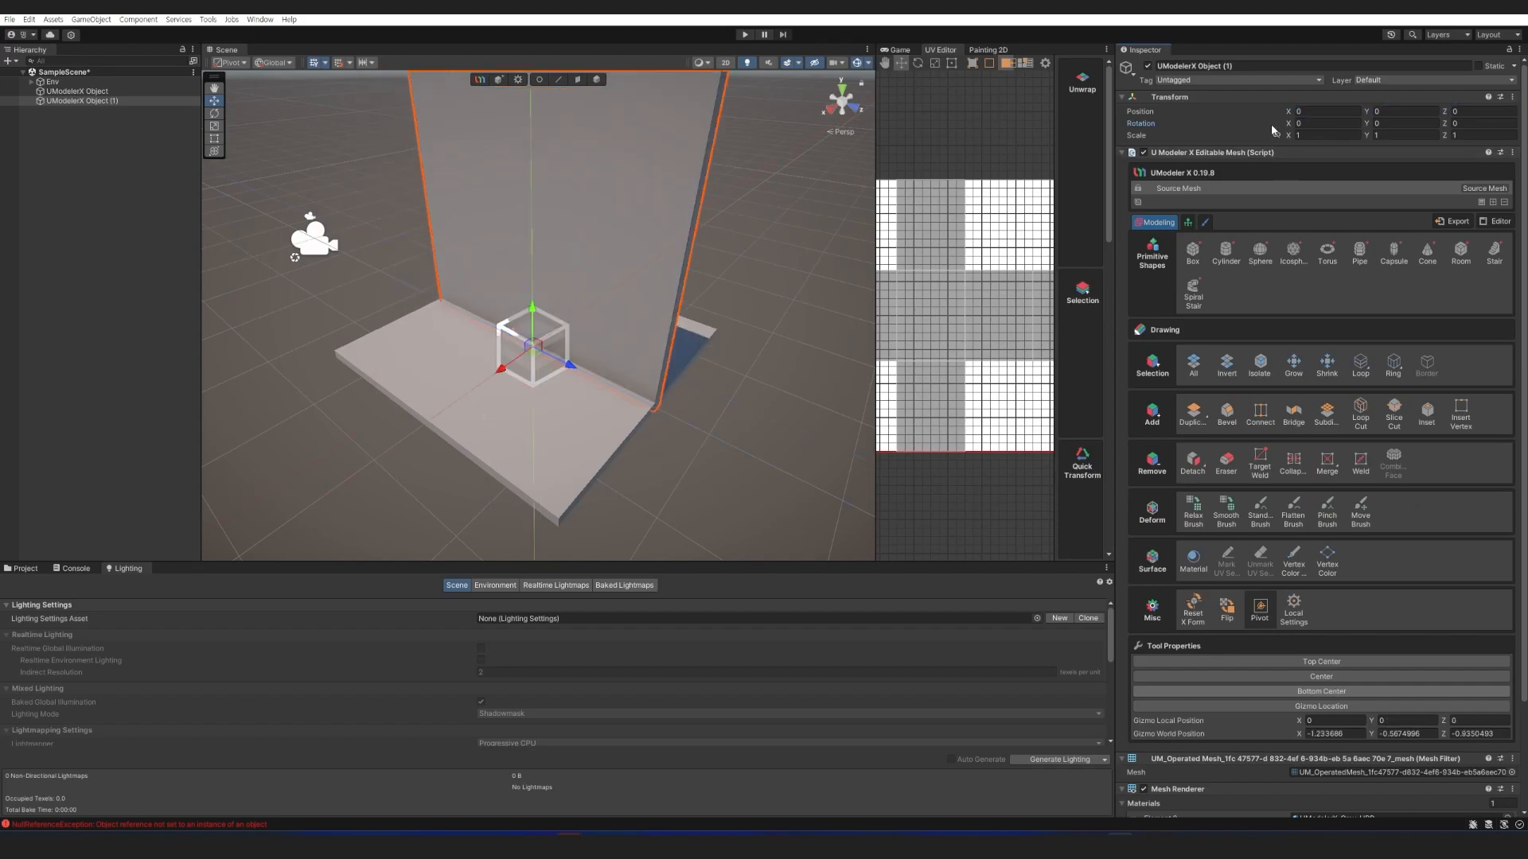
Shift the upright wall to the floor's edge by setting its X position to -1.5.
{"action": "left_click", "coordinate": [95, 101]}
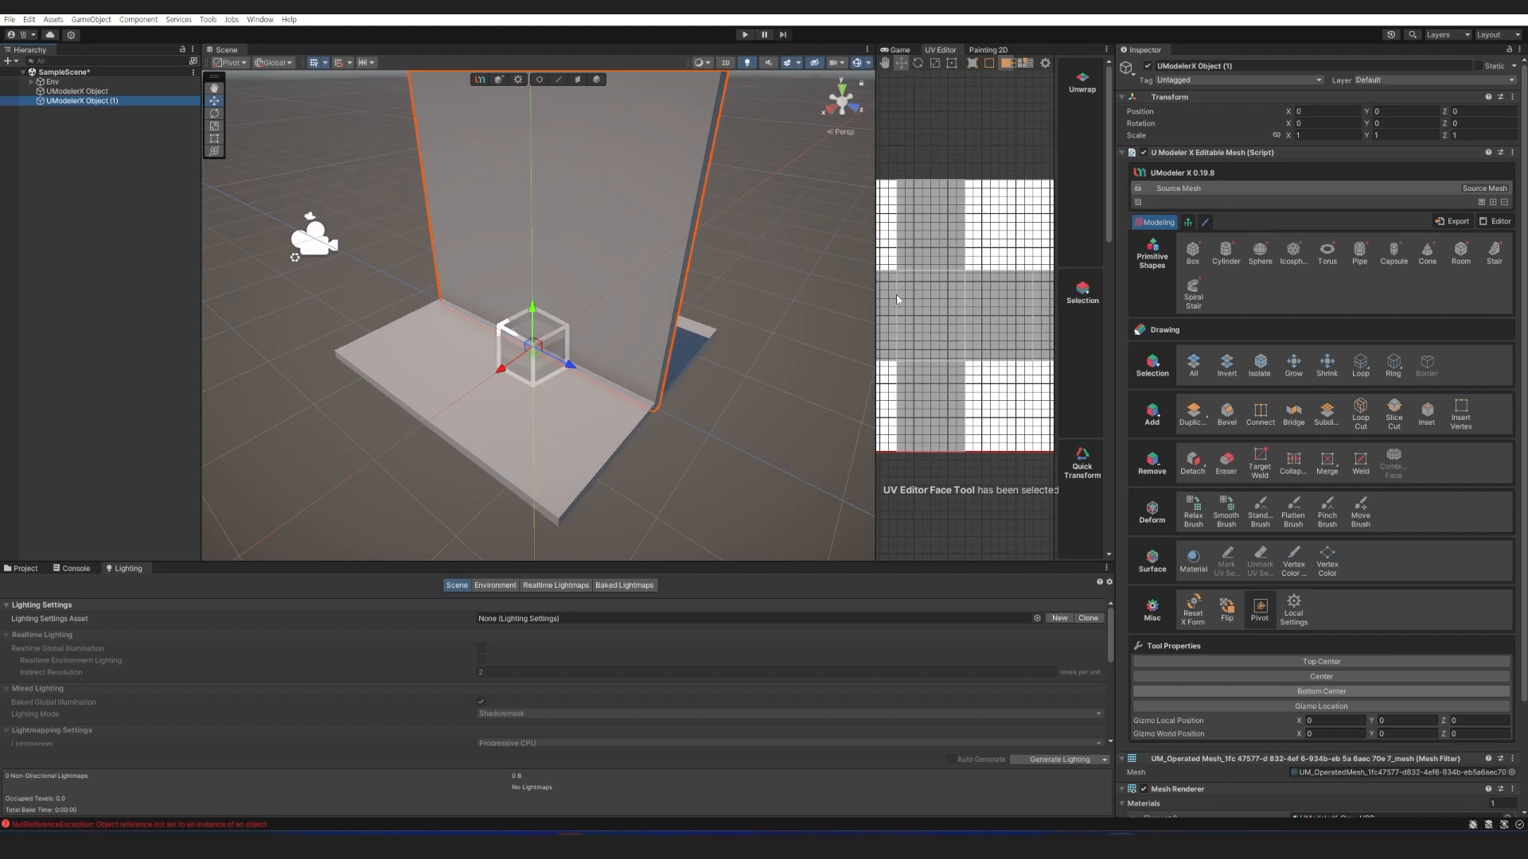
{"action": "left_click", "coordinate": [596, 79]}
{"action": "left_click", "coordinate": [1403, 110]}
{"action": "left_click", "coordinate": [1325, 111]}
{"action": "type", "text": "1.25"}
{"action": "type", "text": "-1.5"}
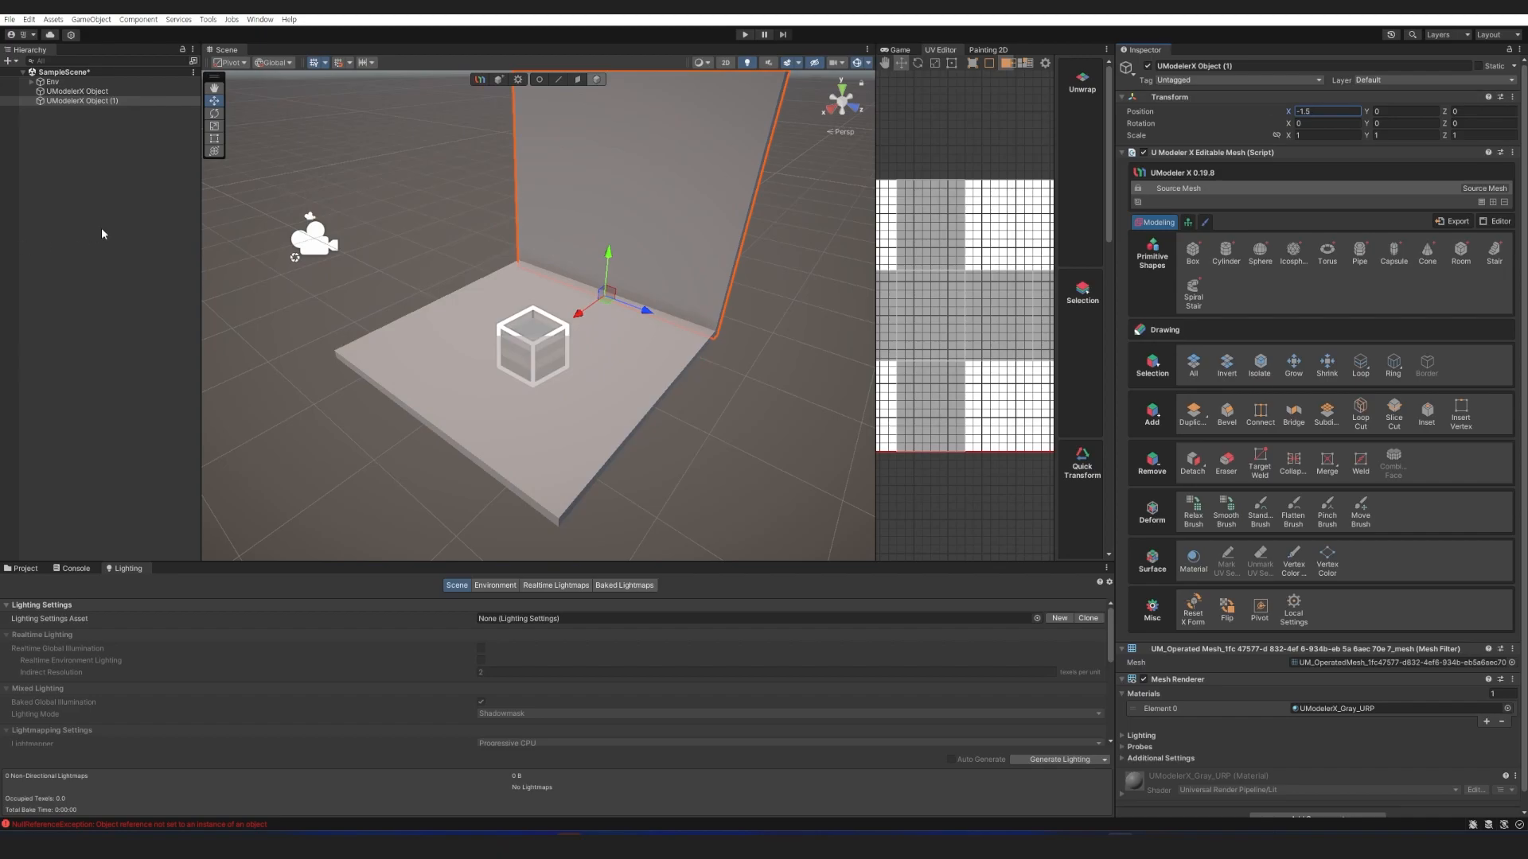
Build a third box object as a second wall with width 3, depth 0.1 and height 3.
{"action": "left_click", "coordinate": [90, 197]}
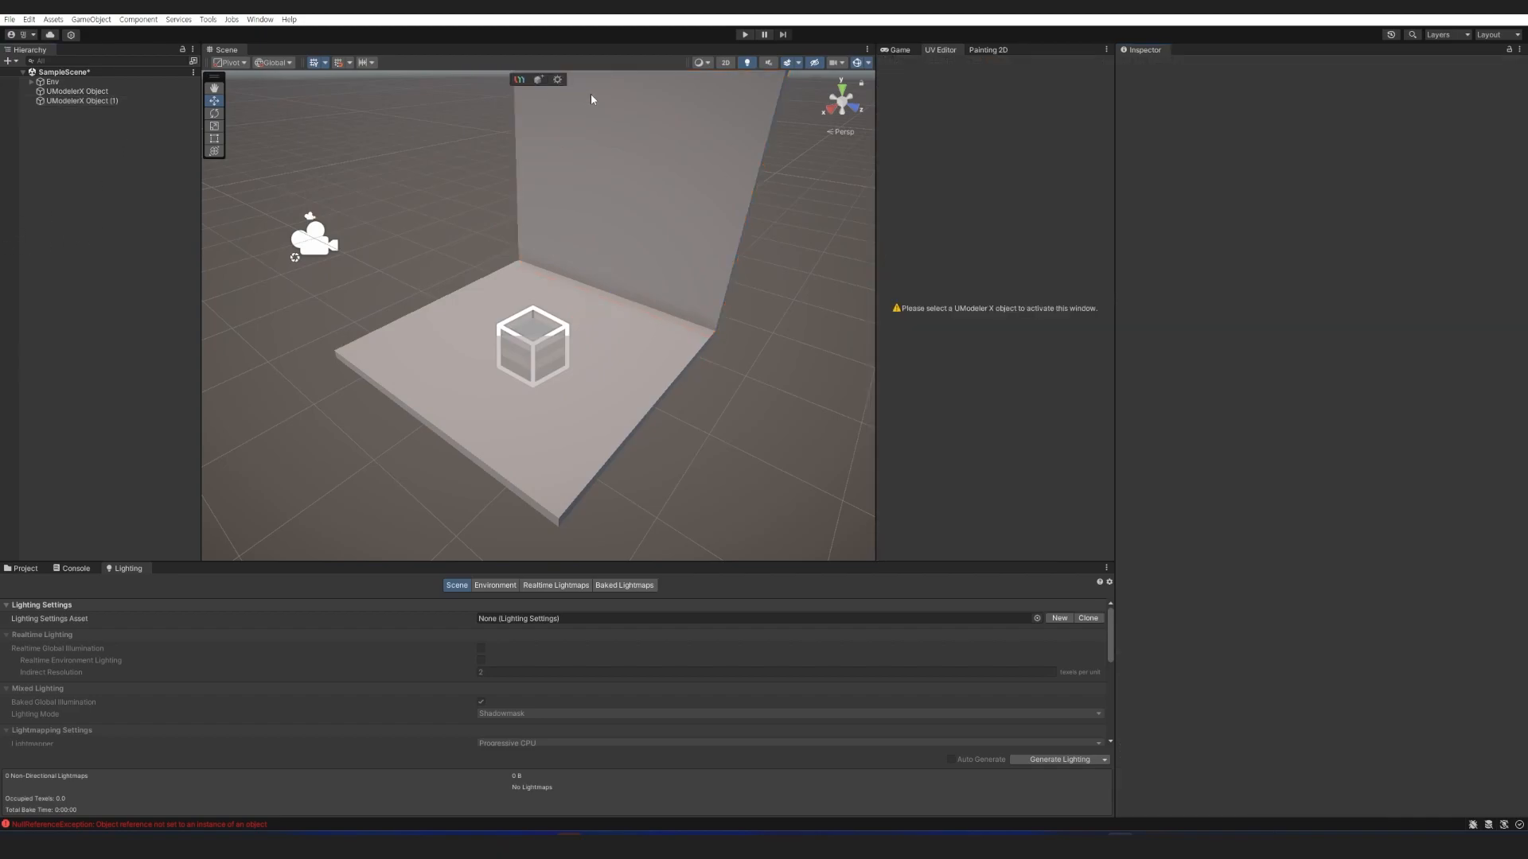
{"action": "left_click", "coordinate": [539, 80]}
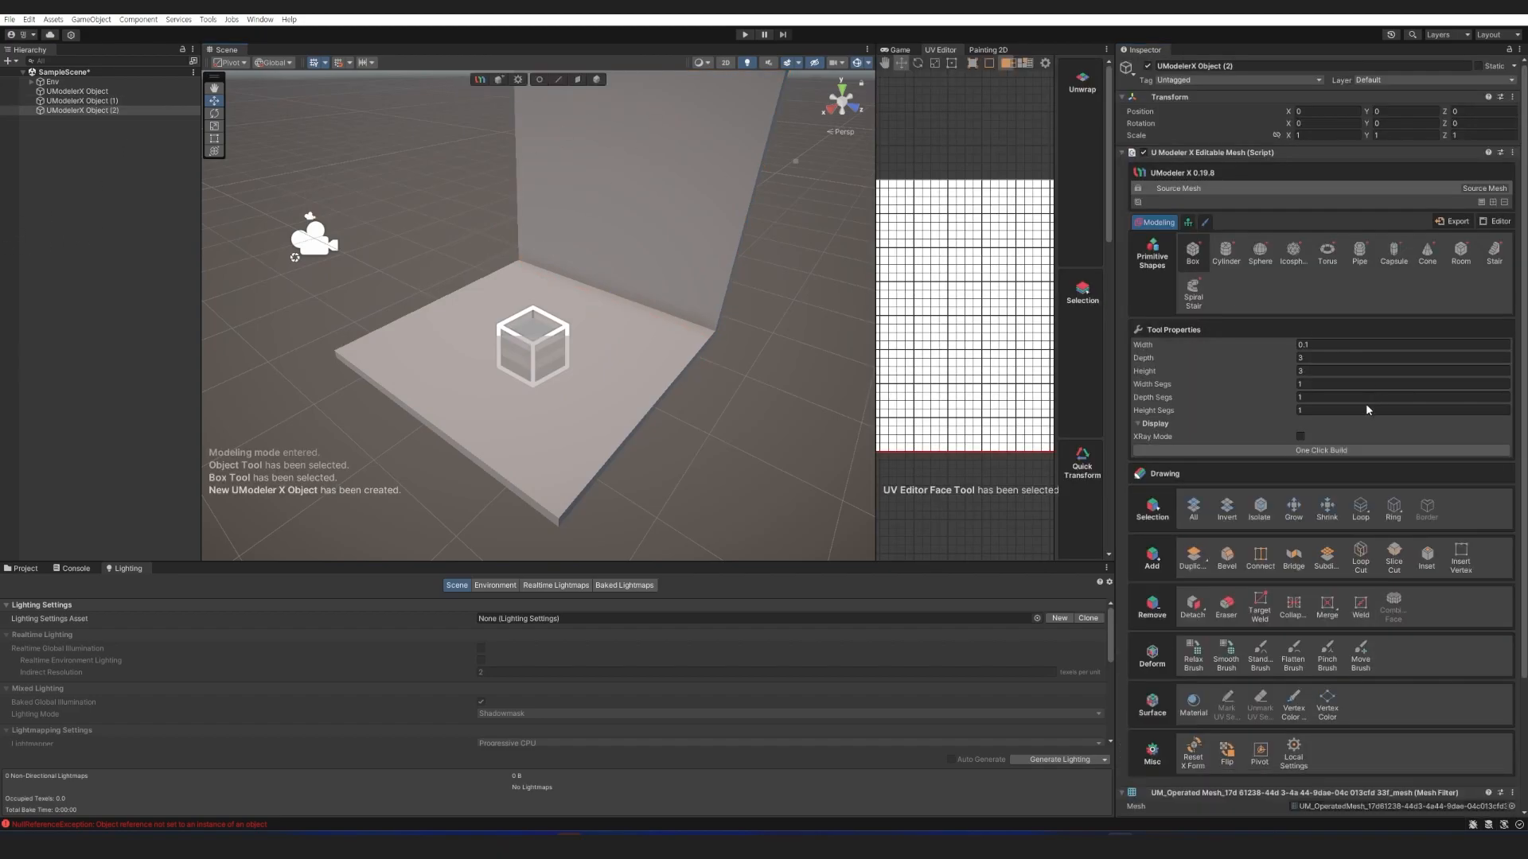
{"action": "left_click", "coordinate": [1325, 345]}
{"action": "type", "text": "3"}
{"action": "key", "text": "Tab"}
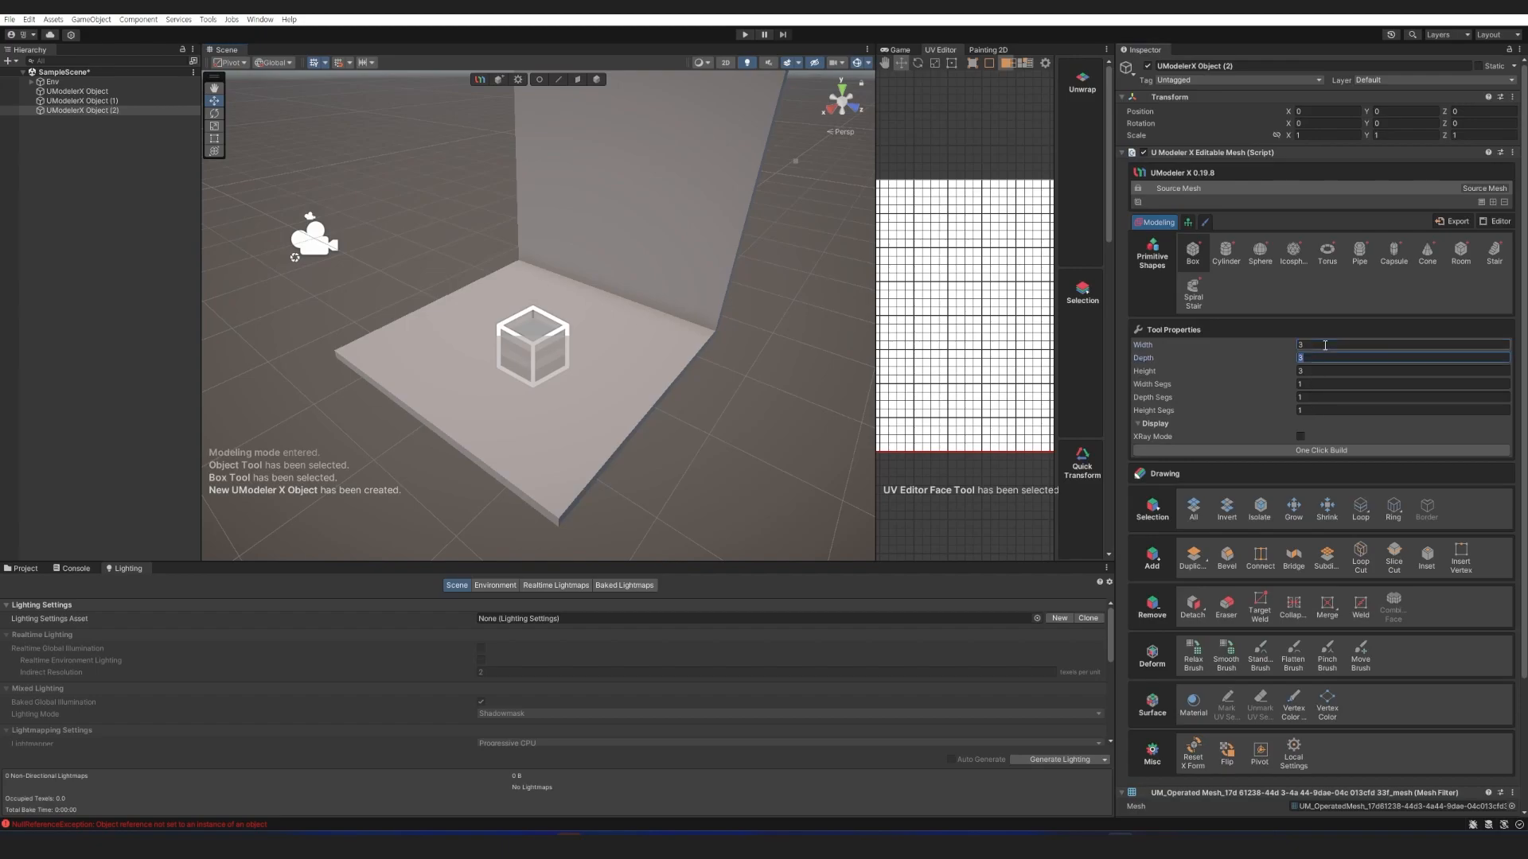
{"action": "left_click", "coordinate": [1321, 451]}
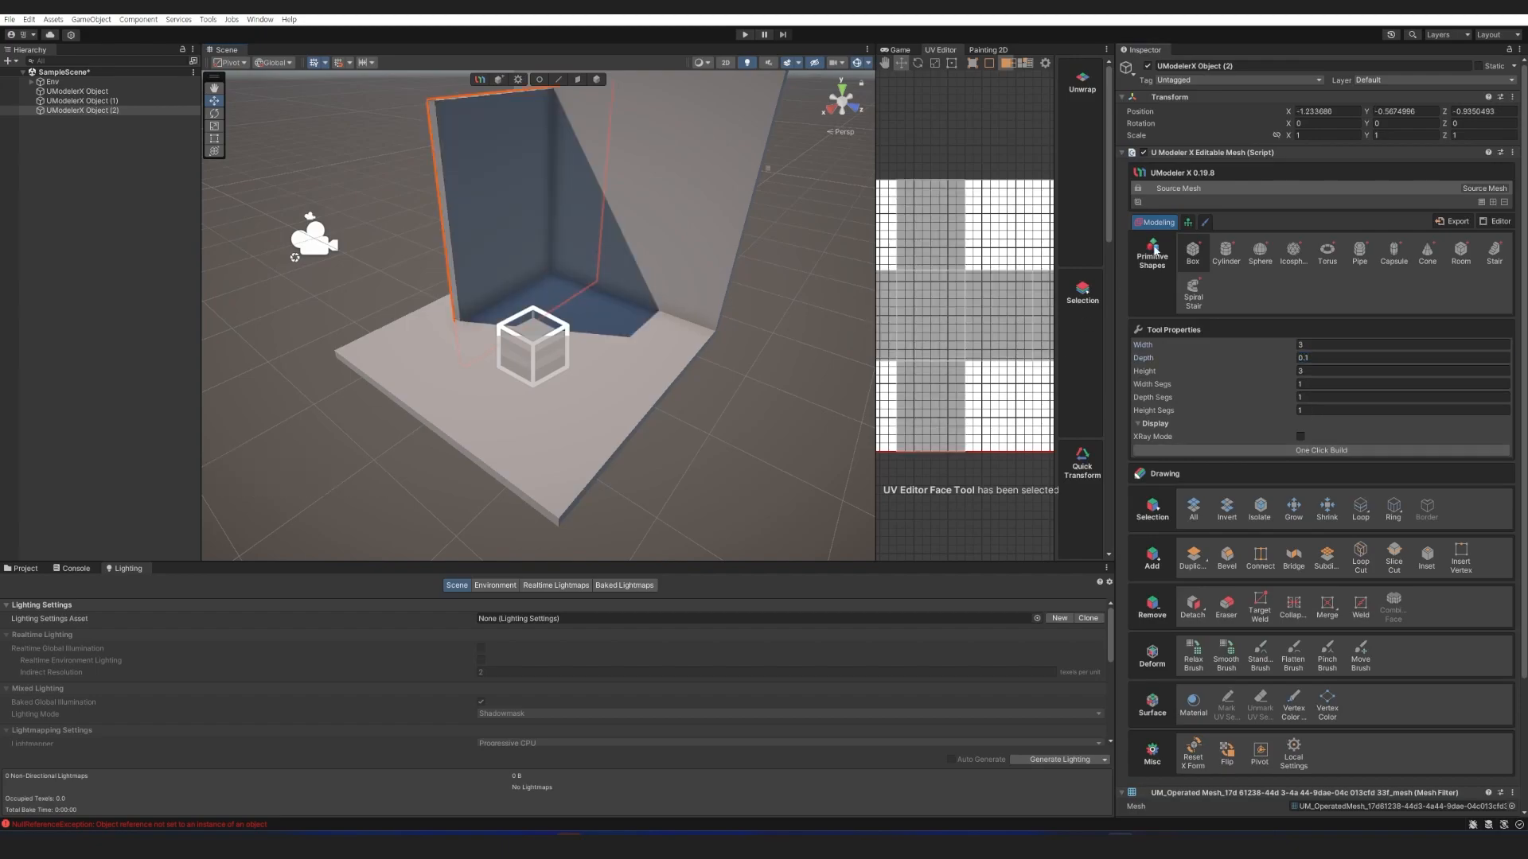
Place the second wall on the adjacent floor edge at position X 0, Y 0, Z -1.5.
{"action": "left_click", "coordinate": [1259, 750]}
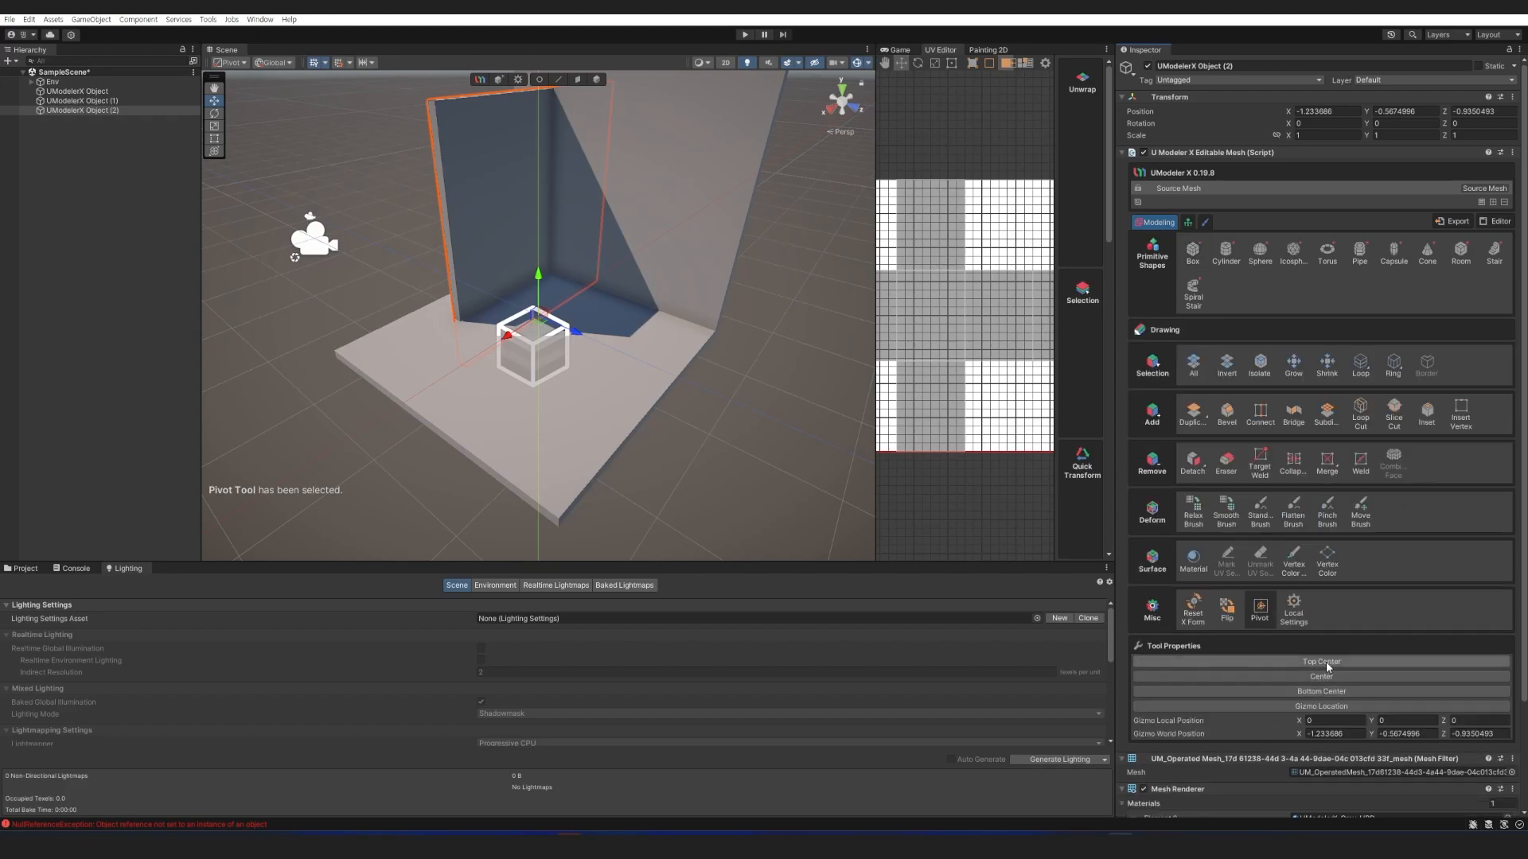
{"action": "left_click", "coordinate": [1319, 111]}
{"action": "type", "text": "0"}
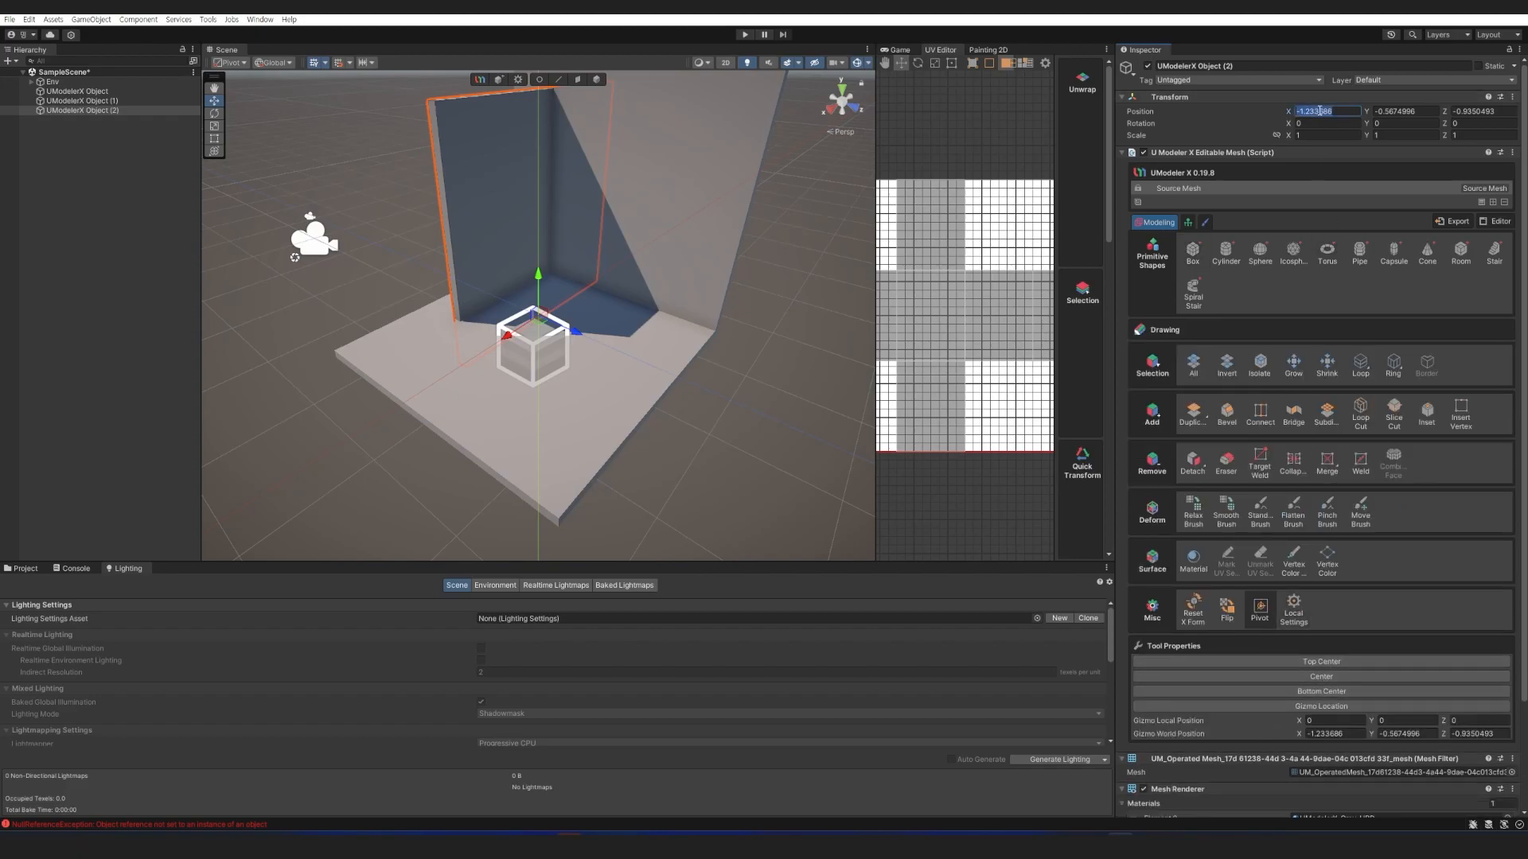
{"action": "key", "text": "Tab"}
{"action": "type", "text": "0"}
{"action": "key", "text": "Tab"}
{"action": "type", "text": "-1.5"}
Create an empty object in the scene and set its position to X 0, Y 0, Z 0.
{"action": "left_click", "coordinate": [49, 350]}
{"action": "right_click_drag", "start_coordinate": [644, 324], "coordinate": [626, 295]}
{"action": "key", "text": "s"}
{"action": "key", "text": "s"}
{"action": "key", "text": "w"}
{"action": "right_click", "coordinate": [90, 174]}
{"action": "left_click", "coordinate": [112, 303]}
{"action": "left_click", "coordinate": [1329, 111]}
{"action": "type", "text": "0"}
{"action": "key", "text": "Tab"}
{"action": "type", "text": "0"}
{"action": "key", "text": "Tab"}
{"action": "type", "text": "0"}
{"action": "key", "text": "Tab"}
Rename the empty object as Build and make the floor and both walls its children.
{"action": "left_click", "coordinate": [80, 121]}
{"action": "left_click", "coordinate": [80, 121]}
{"action": "type", "text": "Build"}
{"action": "key", "text": "Return"}
{"action": "left_click", "coordinate": [84, 110]}
{"action": "left_click", "coordinate": [89, 92], "text": "shift"}
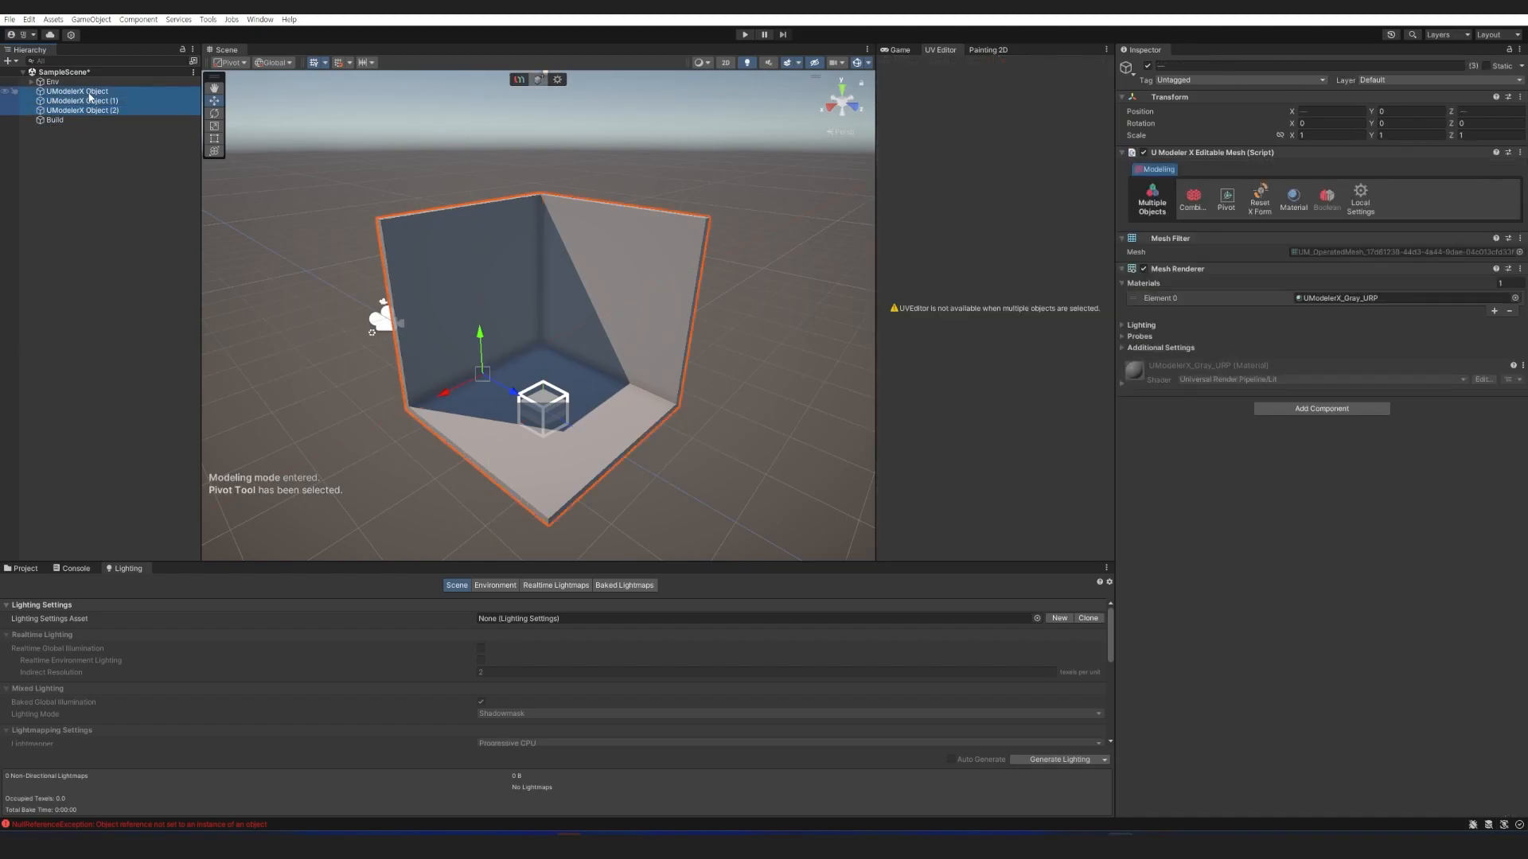
{"action": "left_click_drag", "start_coordinate": [71, 113], "coordinate": [55, 121]}
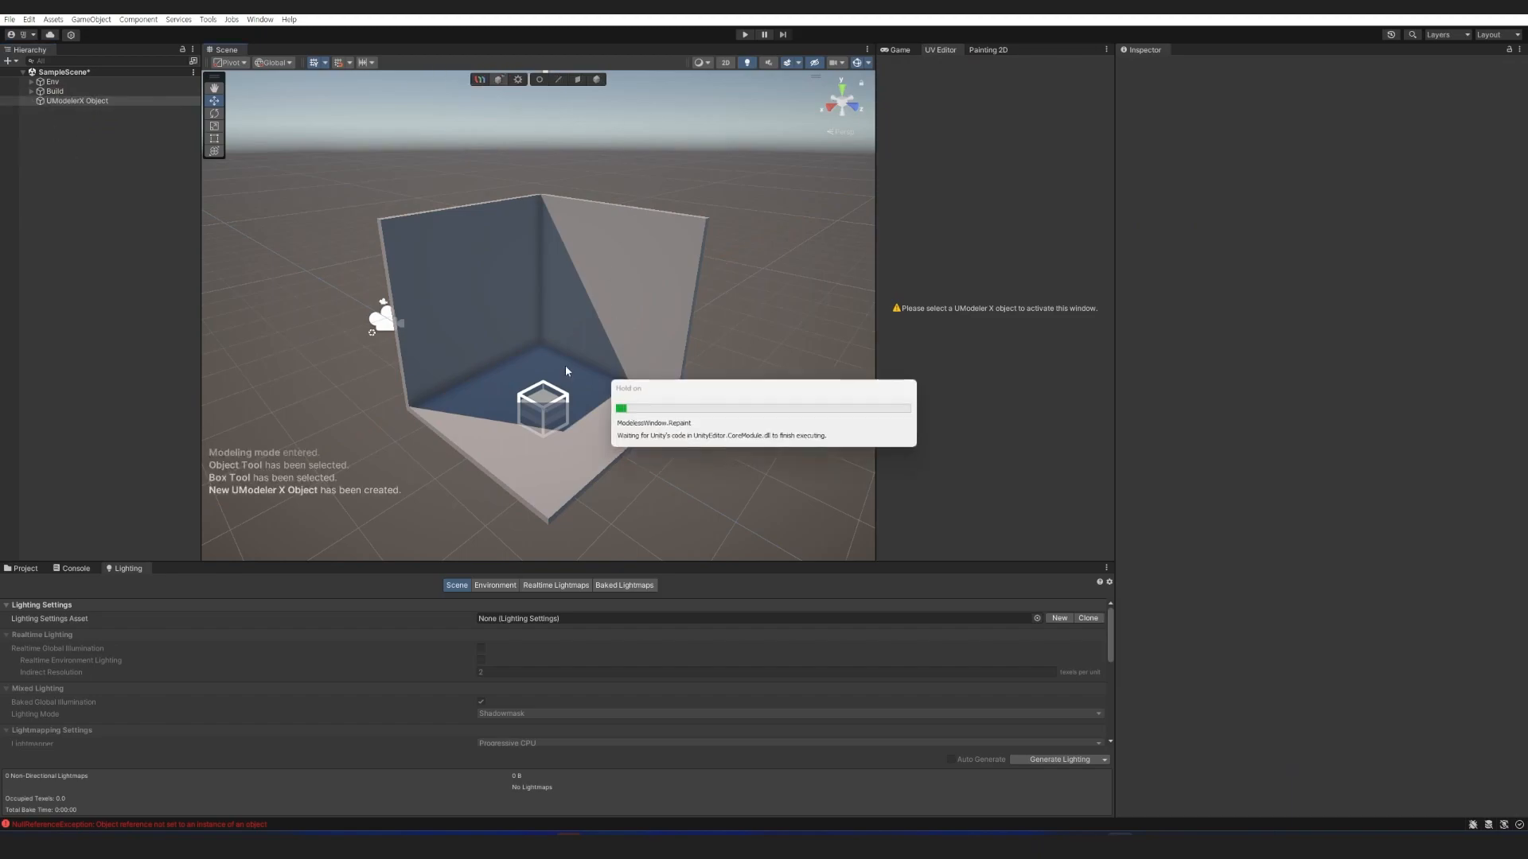
Draw a box on the floor inside the room, about 2.16 wide, 1.21 deep and 0.5 high.
{"action": "left_click", "coordinate": [585, 415]}
{"action": "left_click_drag", "start_coordinate": [557, 453], "coordinate": [537, 447]}
{"action": "left_click", "coordinate": [623, 402]}
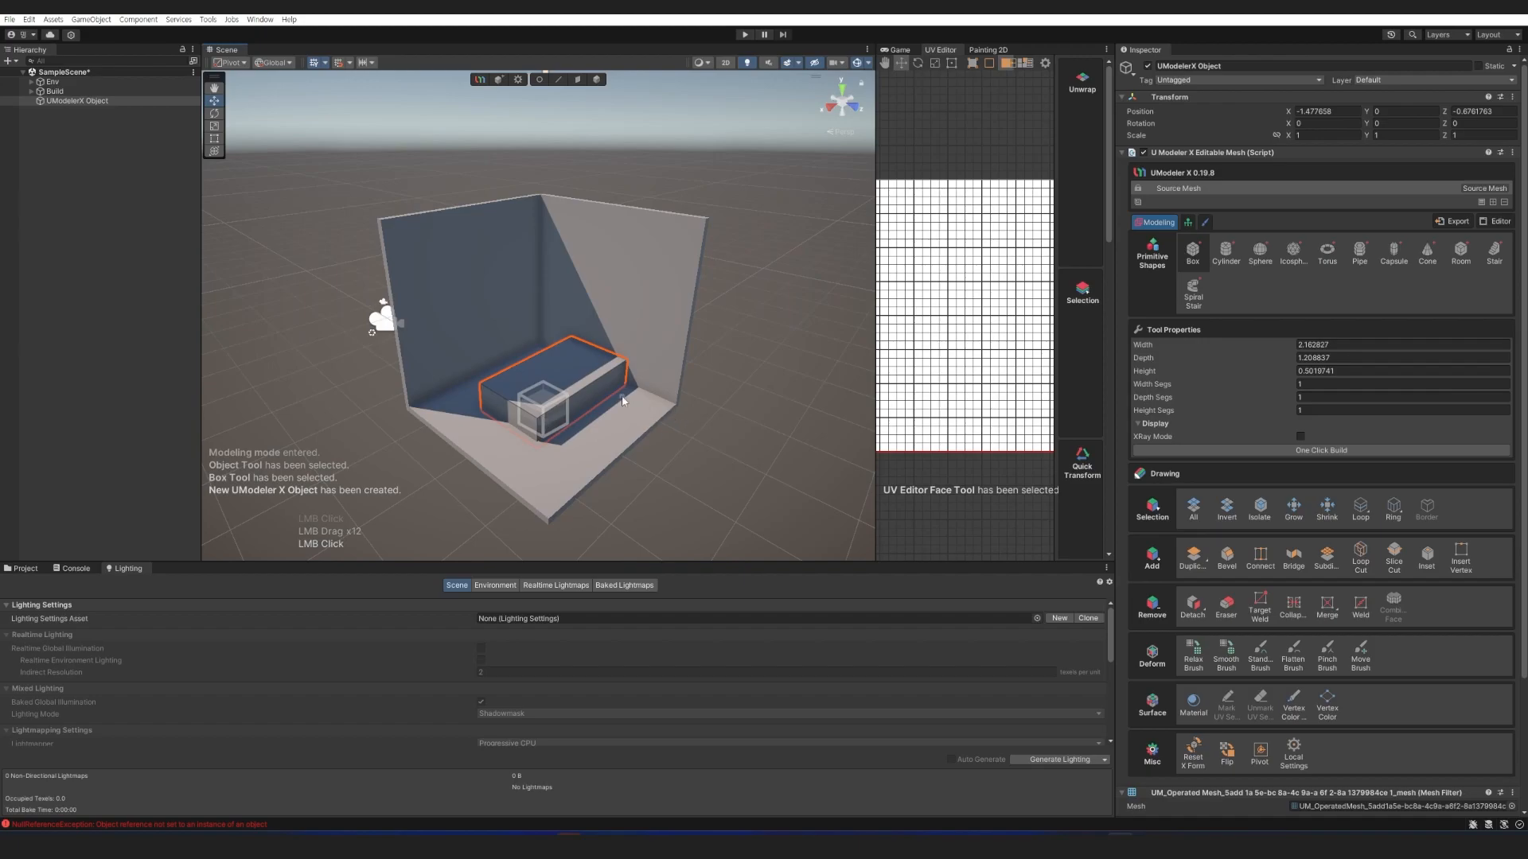
Draw another box as a separate object on the ground behind the walls, undoing the first attempt.
{"action": "left_click", "coordinate": [60, 186]}
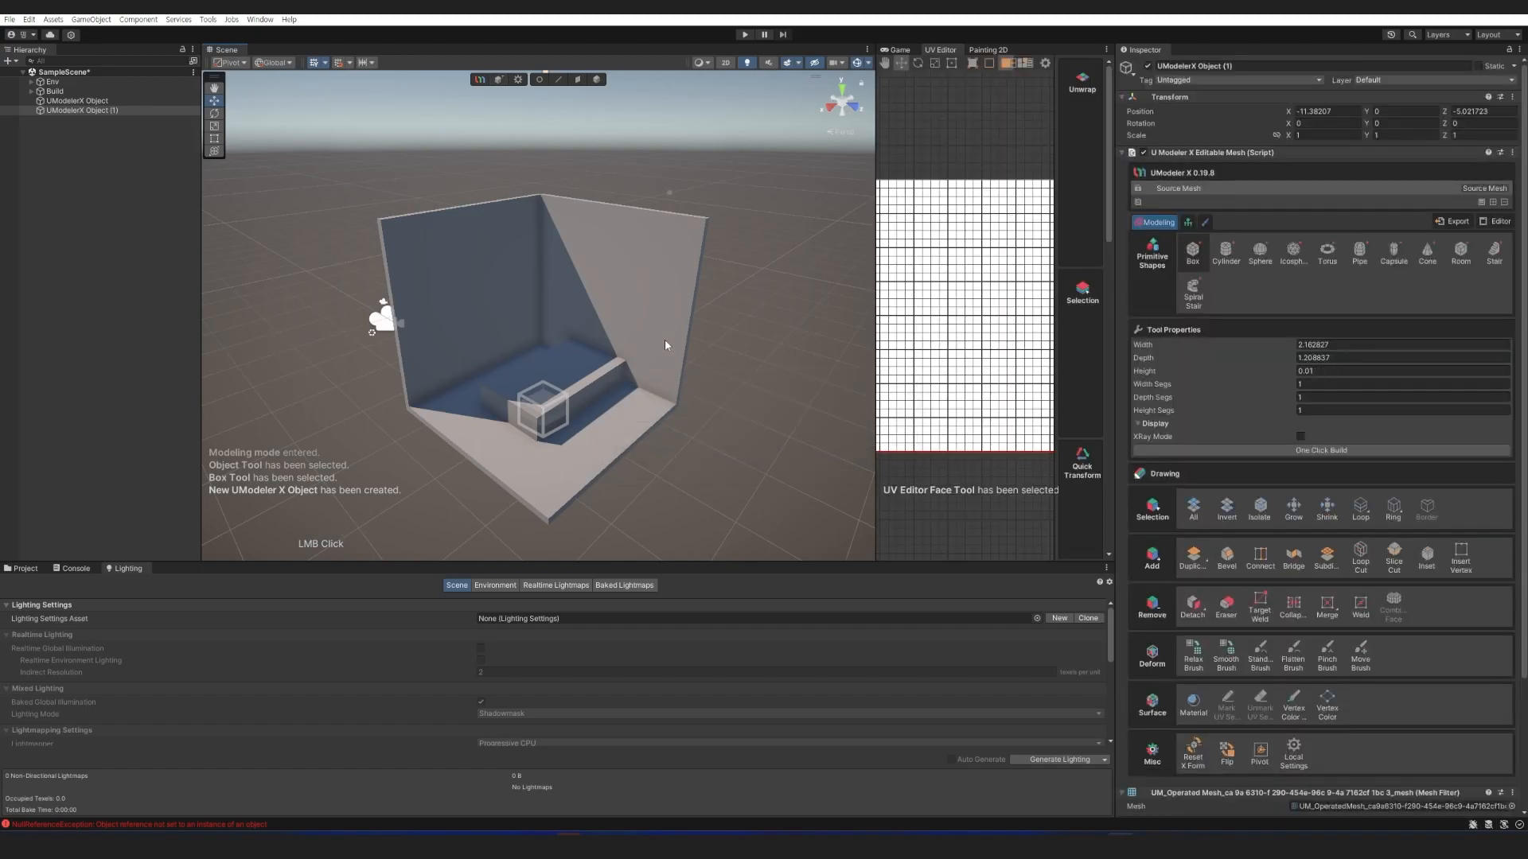
{"action": "left_click_drag", "start_coordinate": [674, 348], "coordinate": [651, 291]}
{"action": "key", "text": "ctrl+z"}
{"action": "left_click", "coordinate": [709, 274]}
Move the new box's pivot to its bottom center and set its X and Z position to 0.
{"action": "left_click", "coordinate": [1260, 752]}
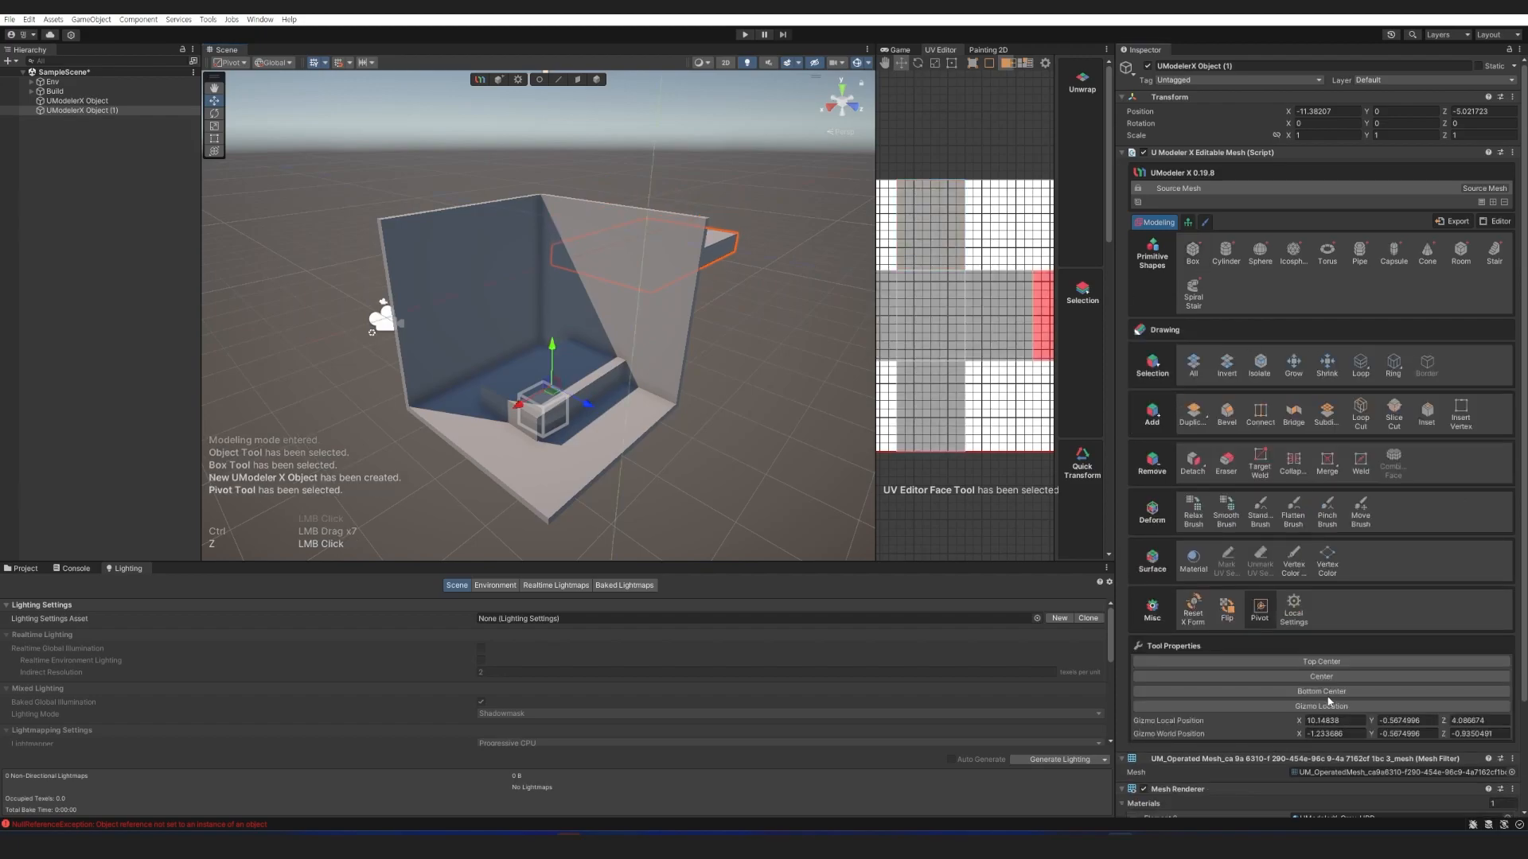
{"action": "left_click", "coordinate": [1327, 697]}
{"action": "left_click", "coordinate": [1333, 114]}
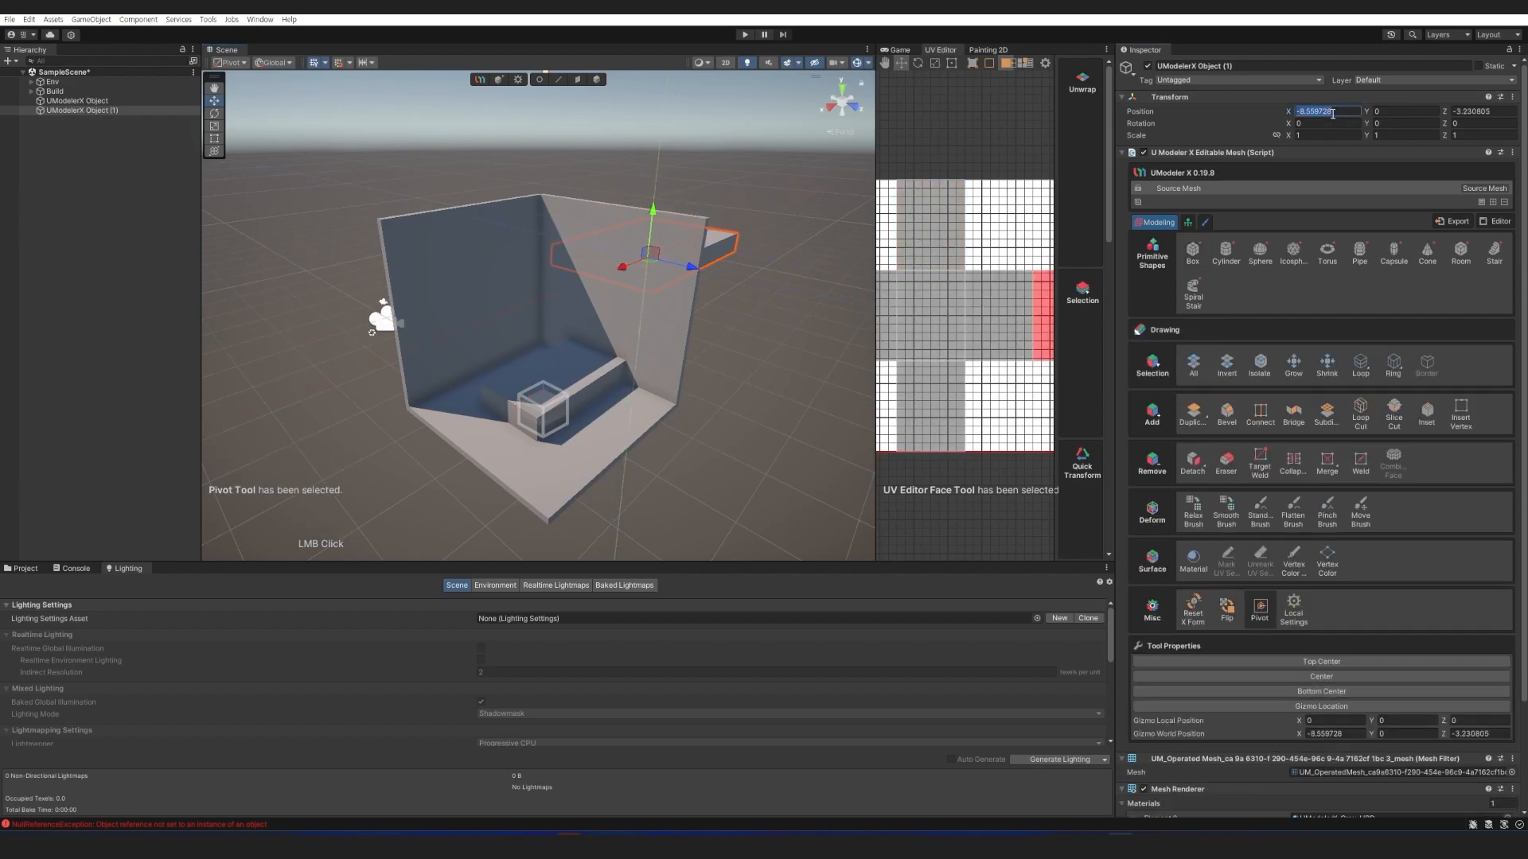
{"action": "type", "text": "0"}
{"action": "key", "text": "Tab"}
{"action": "key", "text": "Tab"}
{"action": "type", "text": "0"}
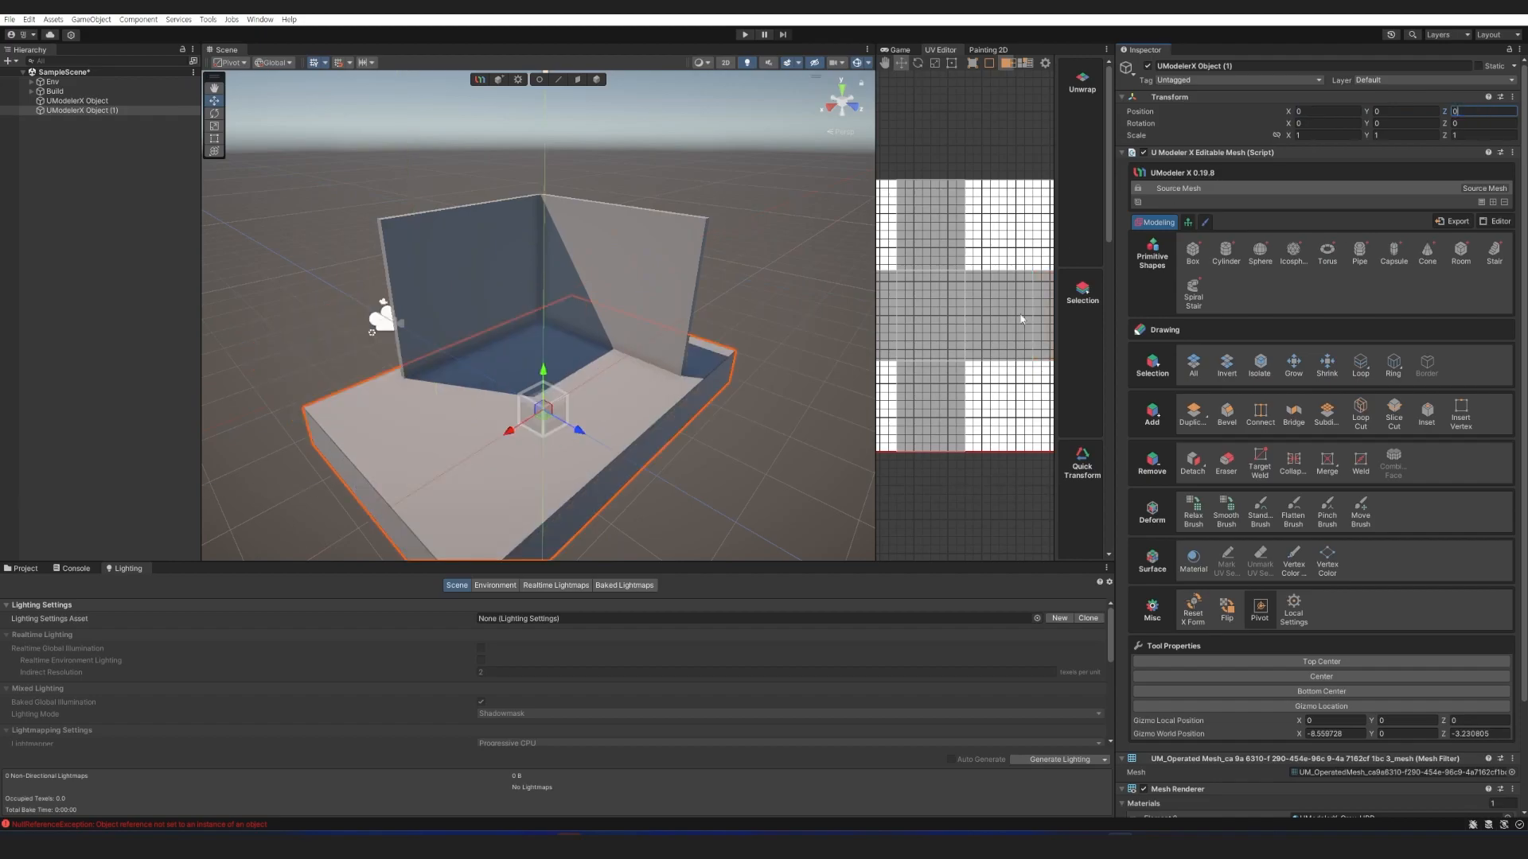
Scale the new box uniformly to about 0.32 and raise it to a Y position of about 0.75.
{"action": "key", "text": "shift"}
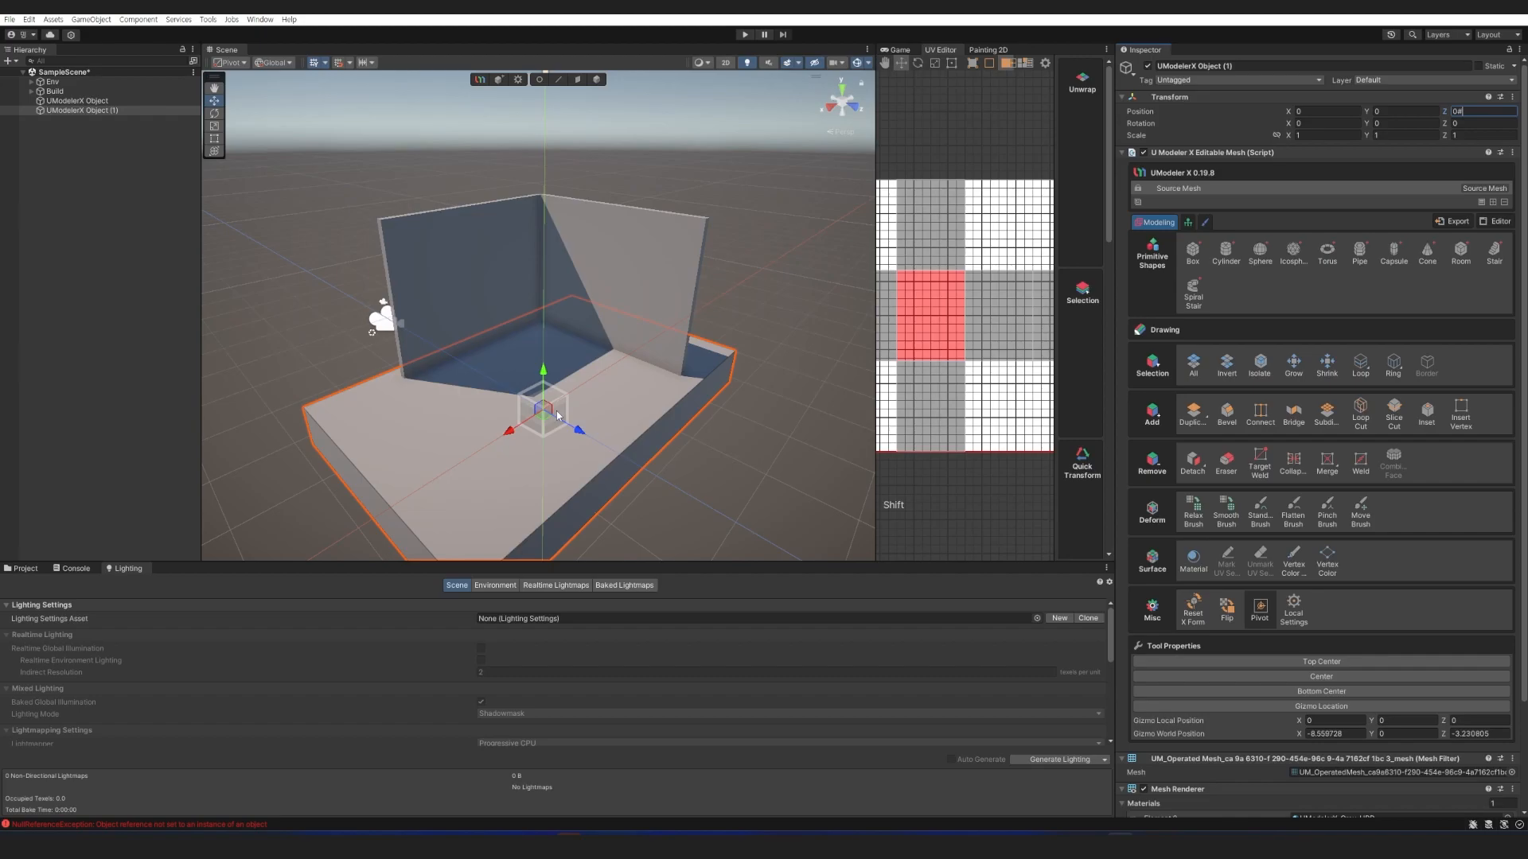
{"action": "left_click", "coordinate": [648, 154]}
{"action": "key", "text": "s"}
{"action": "right_click_drag", "start_coordinate": [647, 153], "coordinate": [611, 163]}
{"action": "left_click", "coordinate": [593, 79]}
{"action": "left_click_drag", "start_coordinate": [575, 343], "coordinate": [583, 275]}
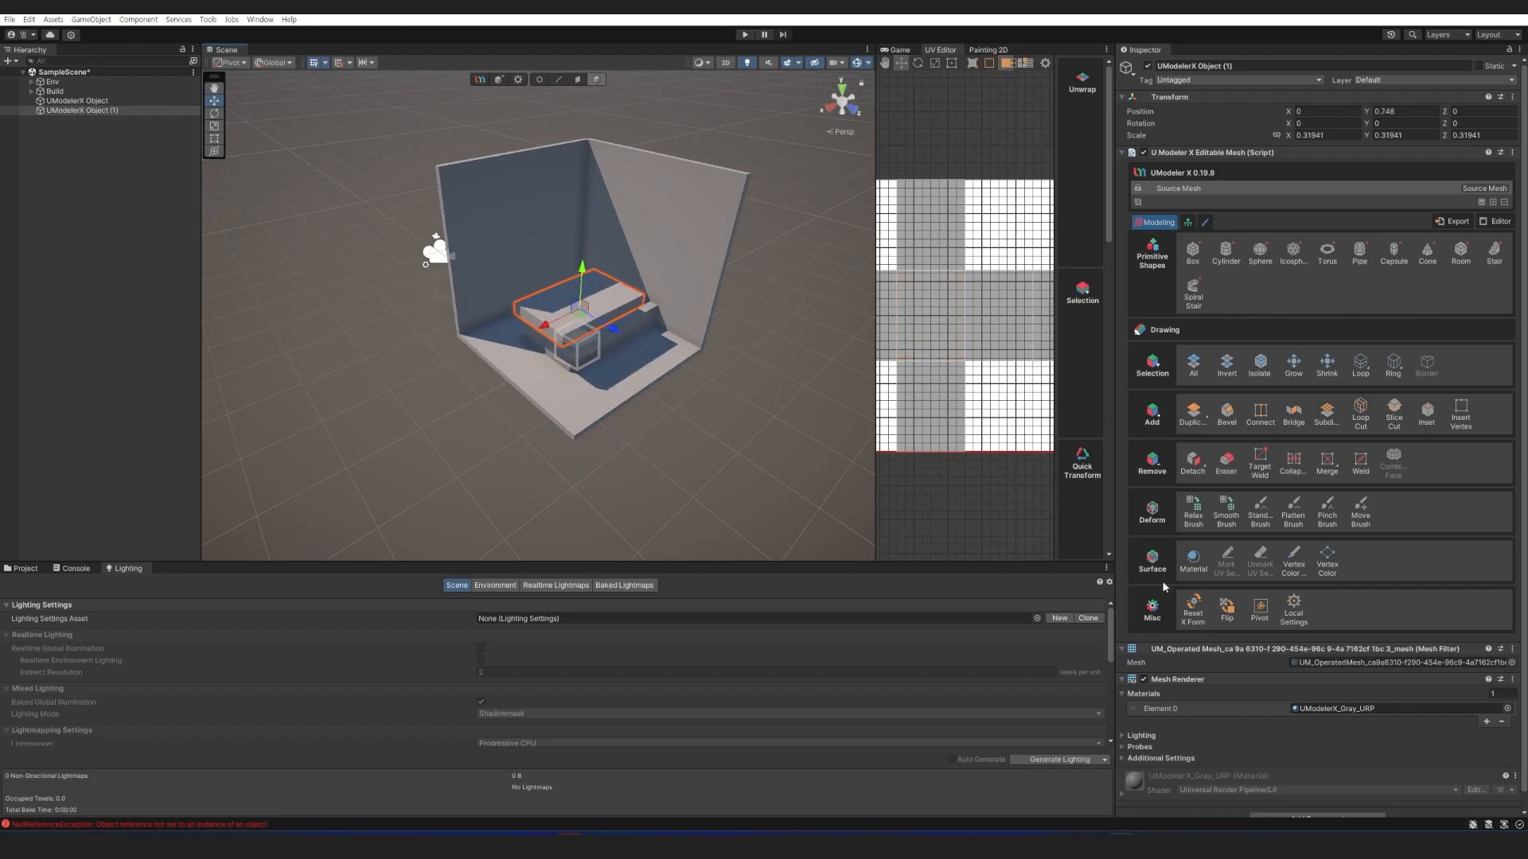
Reset all of the raised box's transform values and move its pivot to its center.
{"action": "left_click", "coordinate": [1193, 611]}
{"action": "left_click", "coordinate": [1248, 662]}
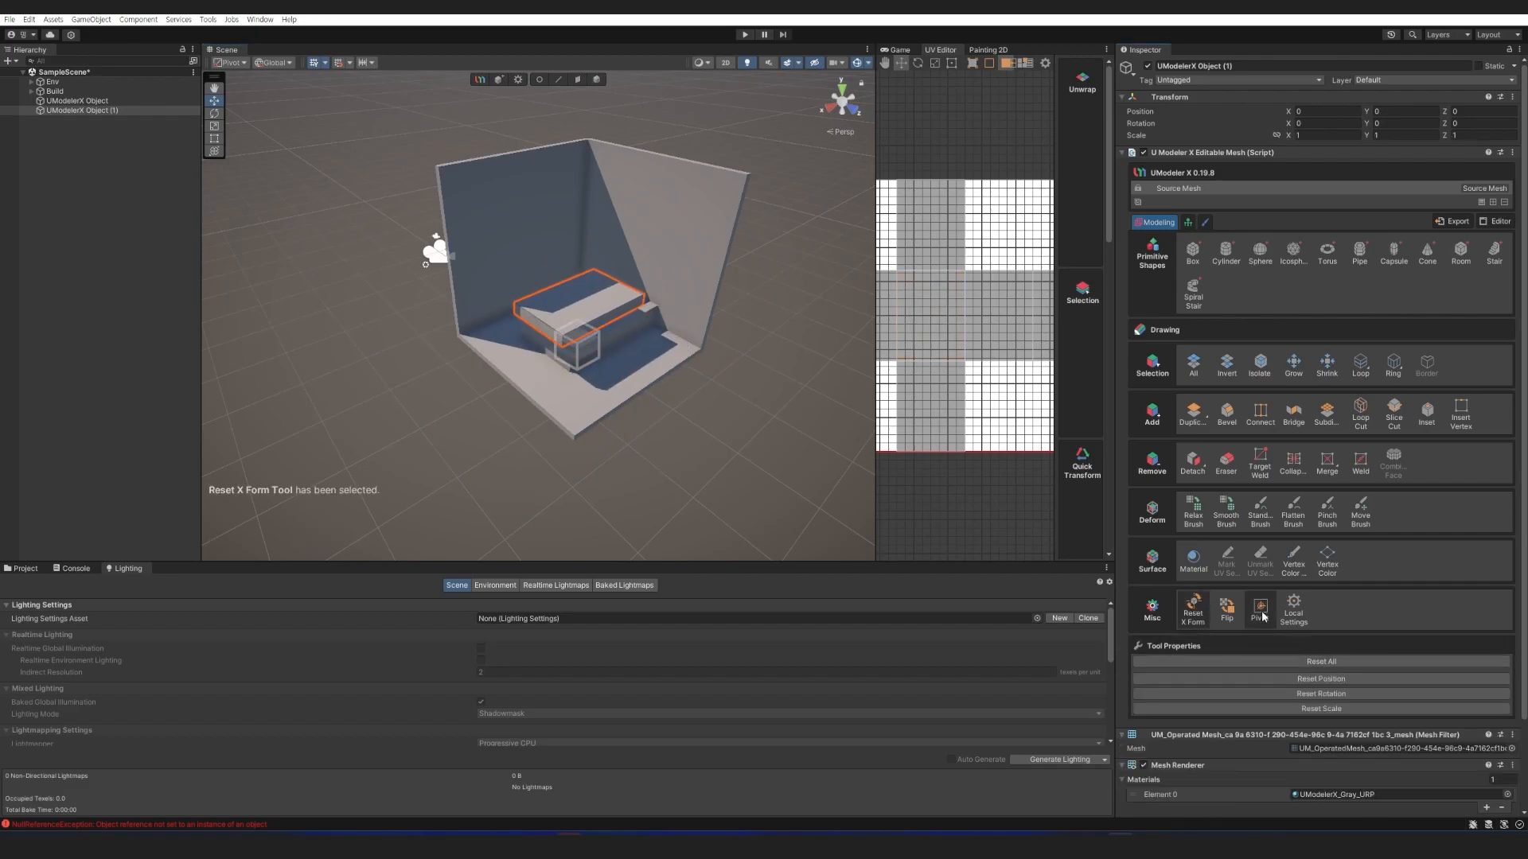
{"action": "left_click", "coordinate": [1260, 609]}
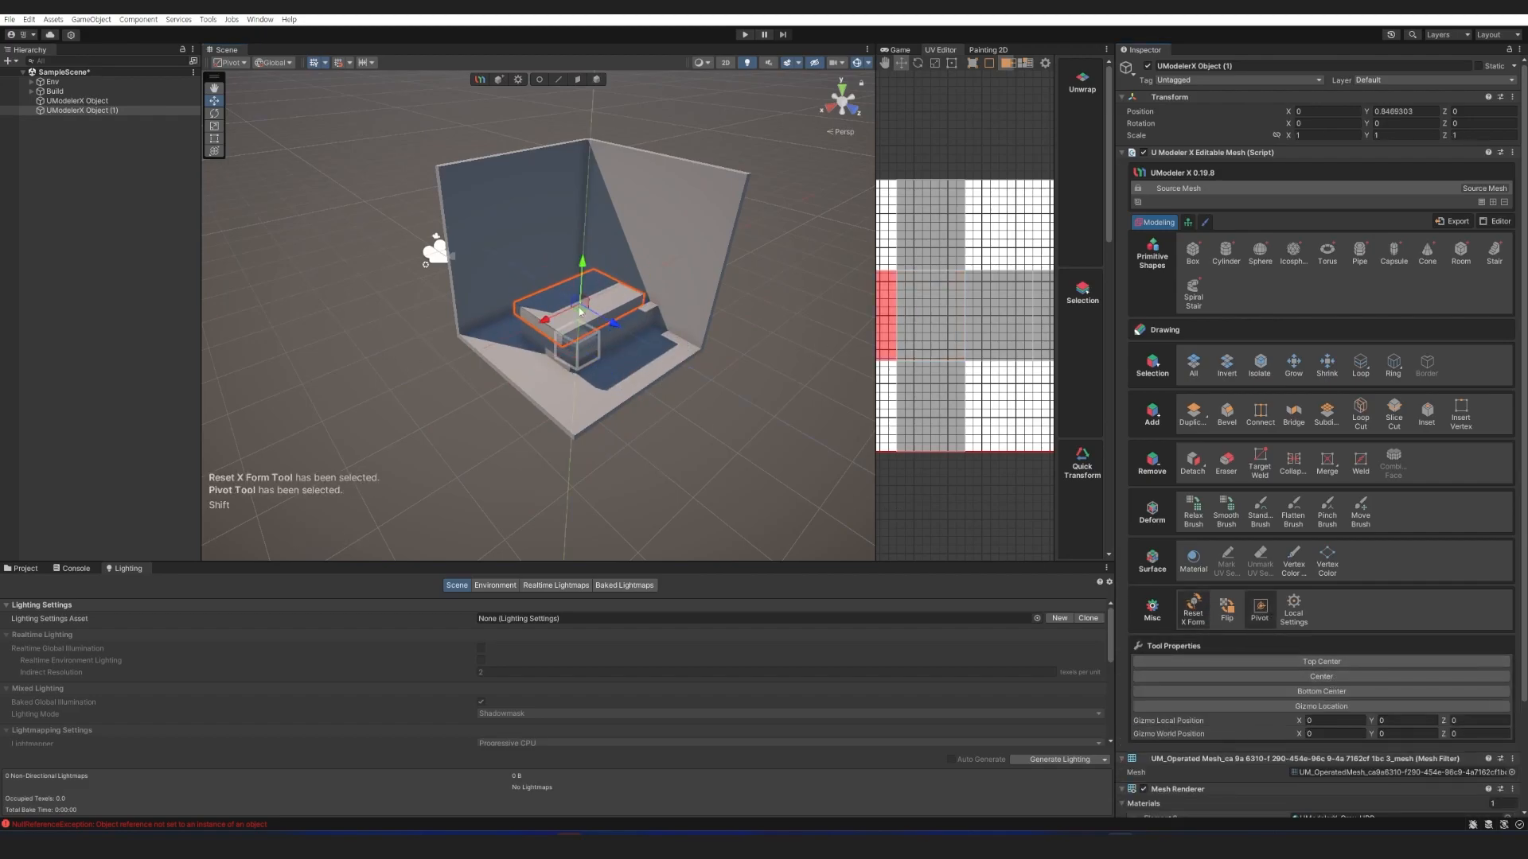
Move the box up against the first wall to about X -1.31, Y 2.14, Z 0.86.
{"action": "key", "text": "3"}
{"action": "key", "text": "4"}
{"action": "left_click_drag", "start_coordinate": [582, 312], "coordinate": [648, 325]}
{"action": "left_click", "coordinate": [1319, 111]}
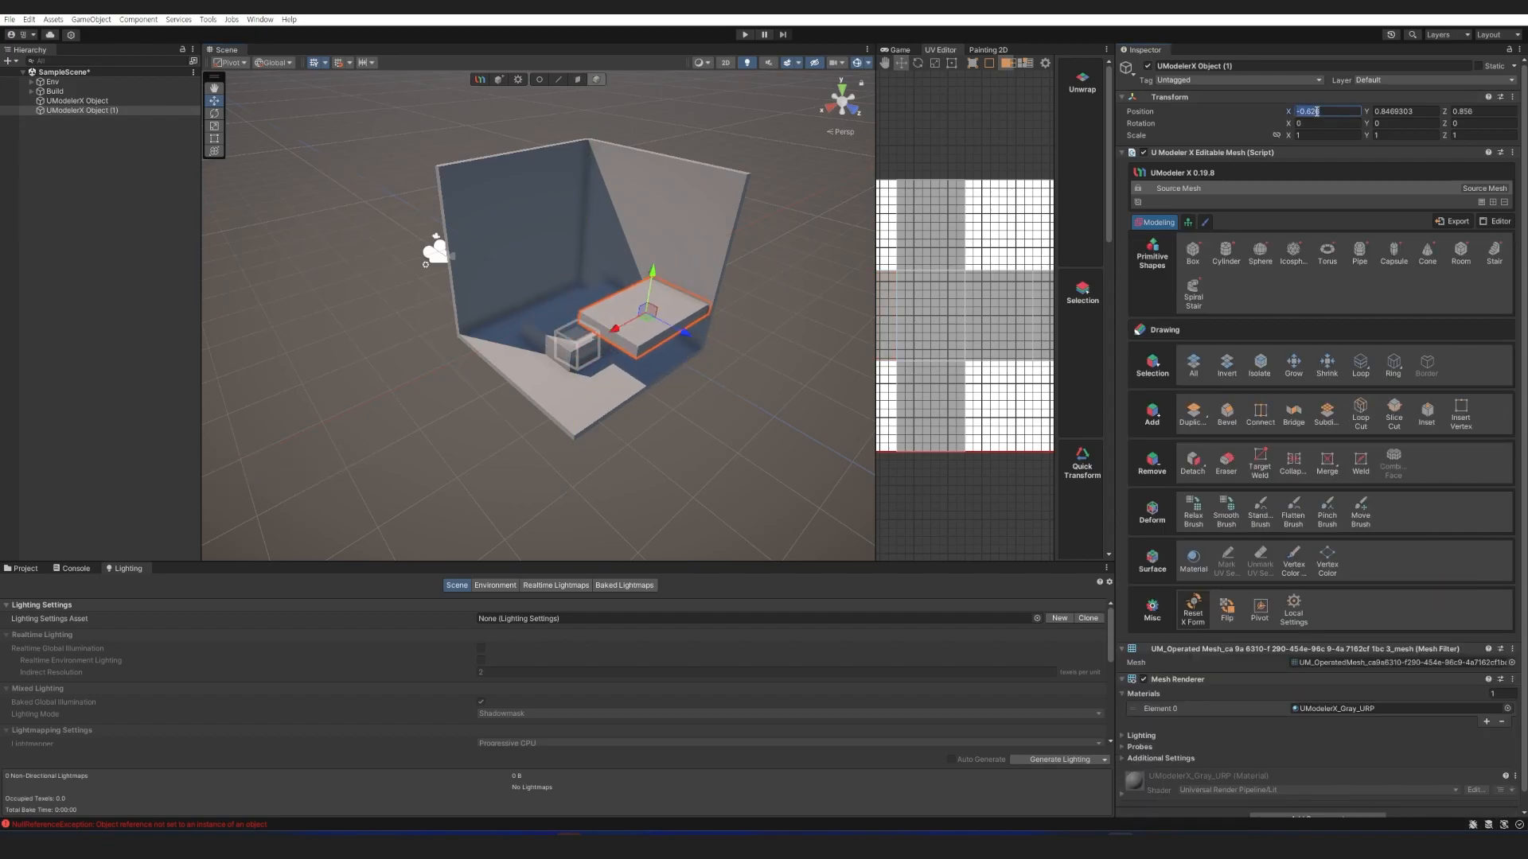
{"action": "left_click_drag", "start_coordinate": [619, 331], "coordinate": [705, 187]}
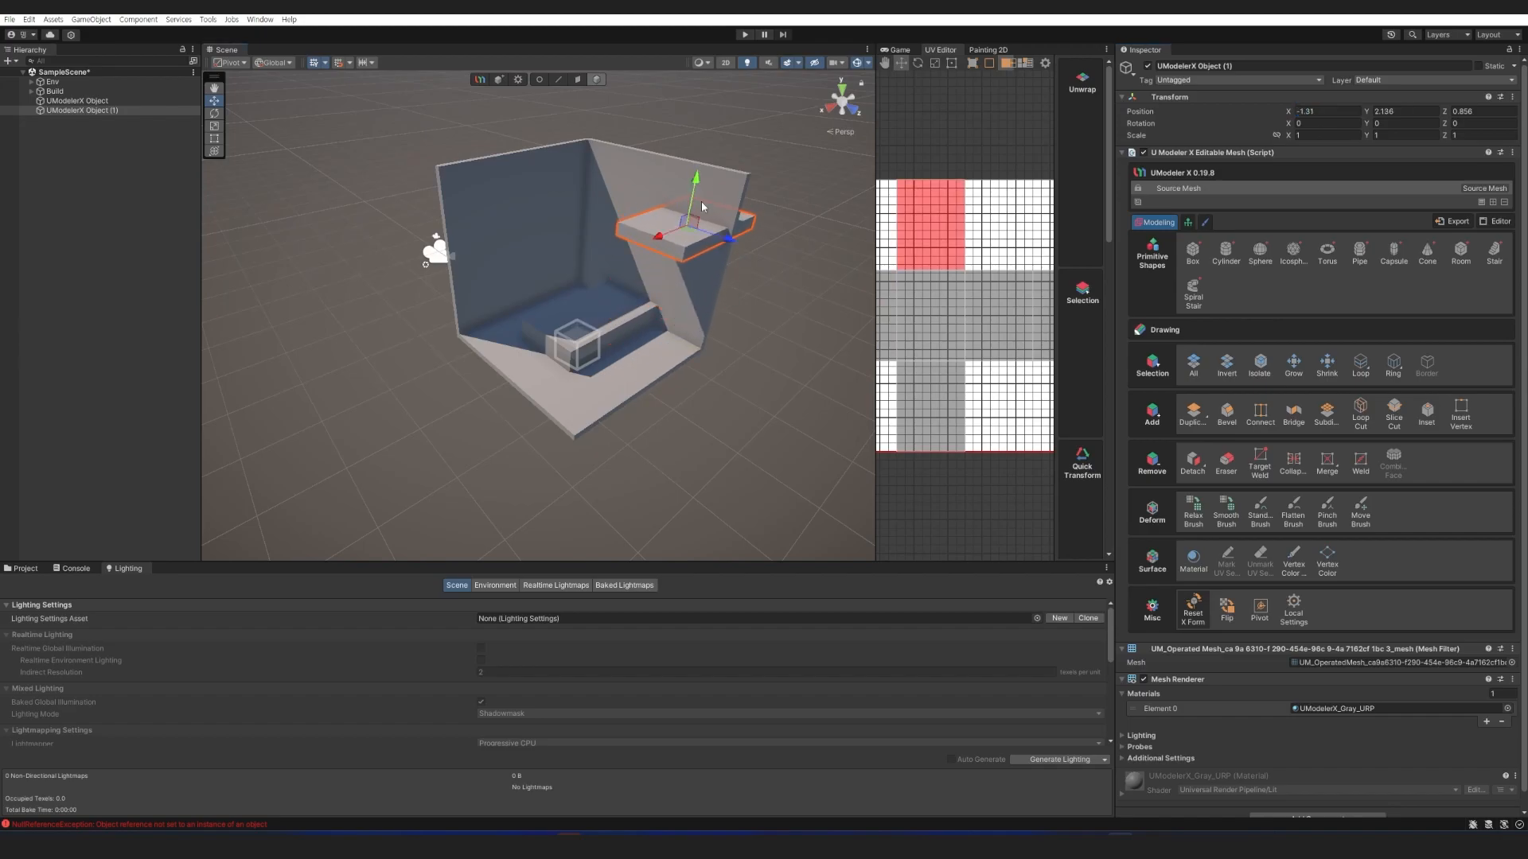
Rescale the box into a tall wall cabinet, about 0.21 by 6.31 by 0.64, and shift it to about X -1.26, Z 0.95.
{"action": "left_click_drag", "start_coordinate": [658, 238], "coordinate": [745, 773]}
{"action": "right_click_drag", "start_coordinate": [701, 293], "coordinate": [641, 340]}
{"action": "key", "text": "w"}
{"action": "key", "text": "s"}
{"action": "left_click_drag", "start_coordinate": [611, 373], "coordinate": [548, 359]}
{"action": "key", "text": "w"}
{"action": "key", "text": "r"}
{"action": "left_click_drag", "start_coordinate": [584, 338], "coordinate": [568, 345]}
{"action": "key", "text": "w"}
{"action": "left_click_drag", "start_coordinate": [539, 363], "coordinate": [495, 377]}
{"action": "left_click_drag", "start_coordinate": [495, 377], "coordinate": [609, 343], "text": "alt"}
Duplicate the wall cabinet and lower the copy to a Y position of about 0.77.
{"action": "left_click", "coordinate": [90, 127]}
{"action": "right_click", "coordinate": [95, 111]}
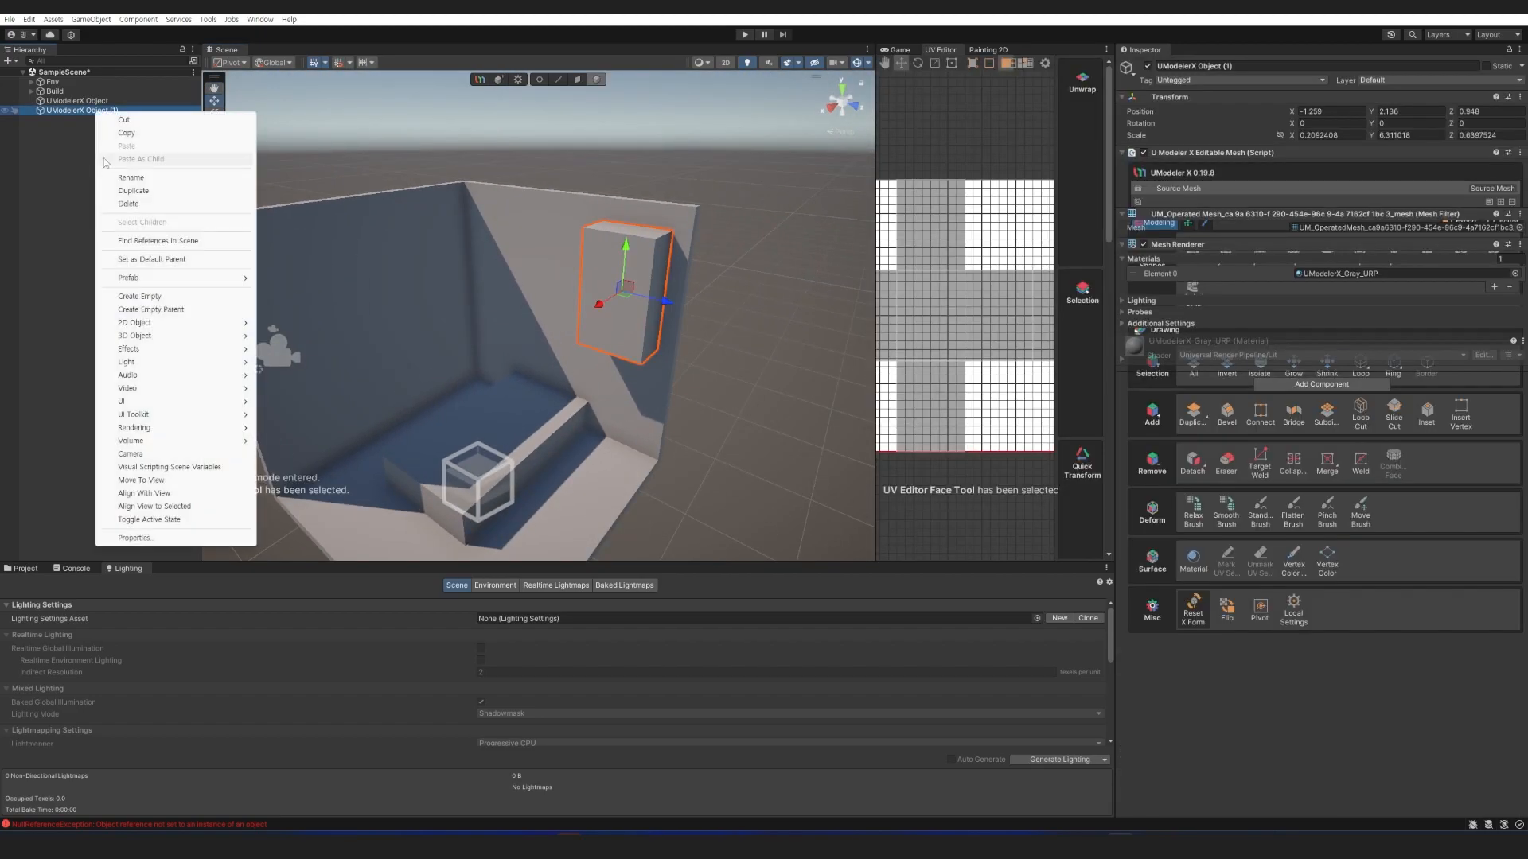
{"action": "left_click", "coordinate": [143, 191]}
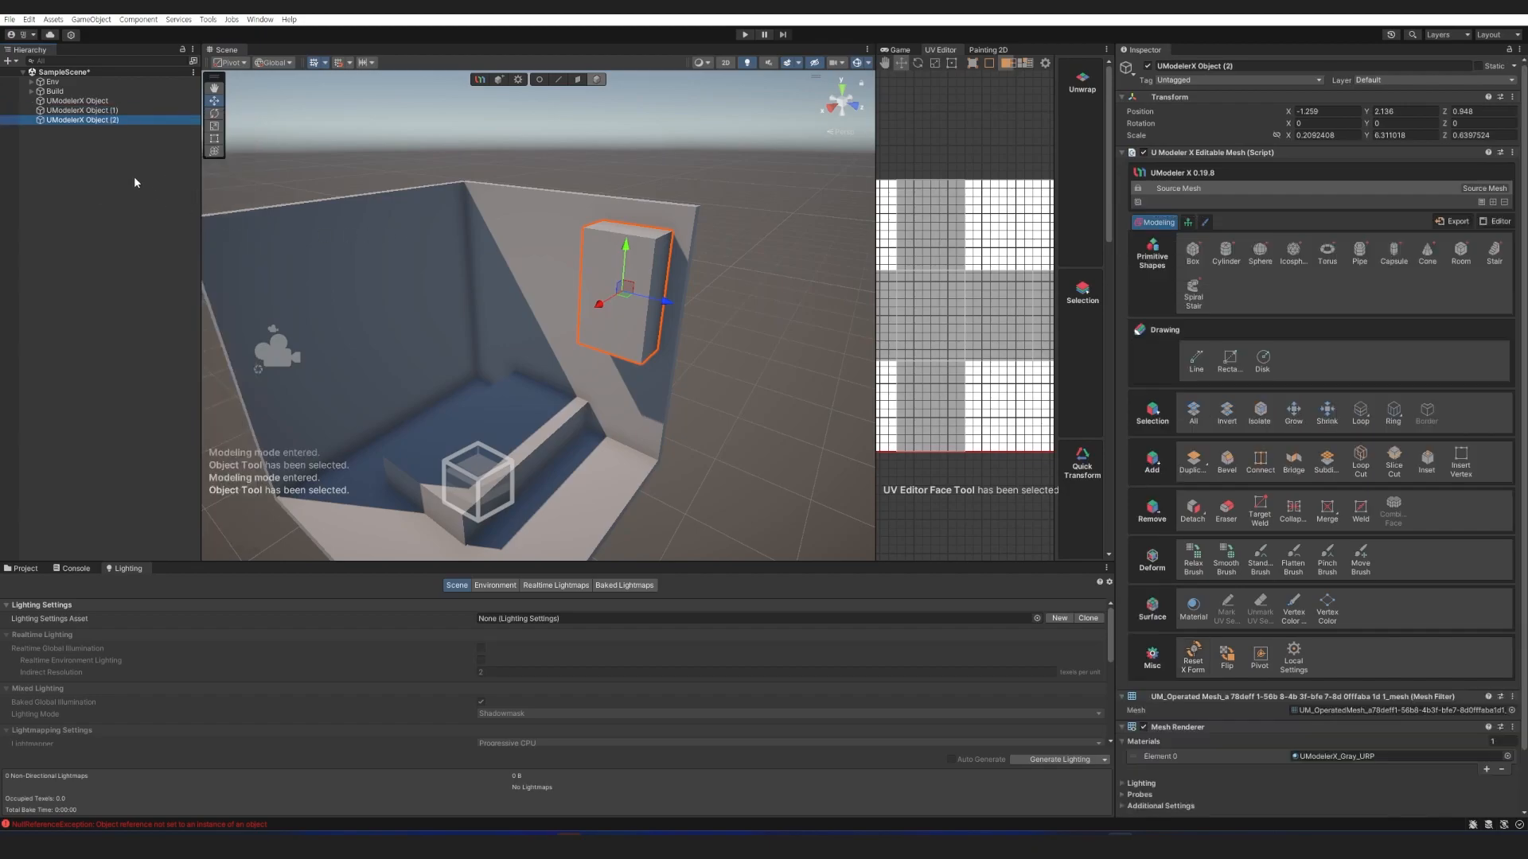
{"action": "left_click_drag", "start_coordinate": [626, 255], "coordinate": [614, 366]}
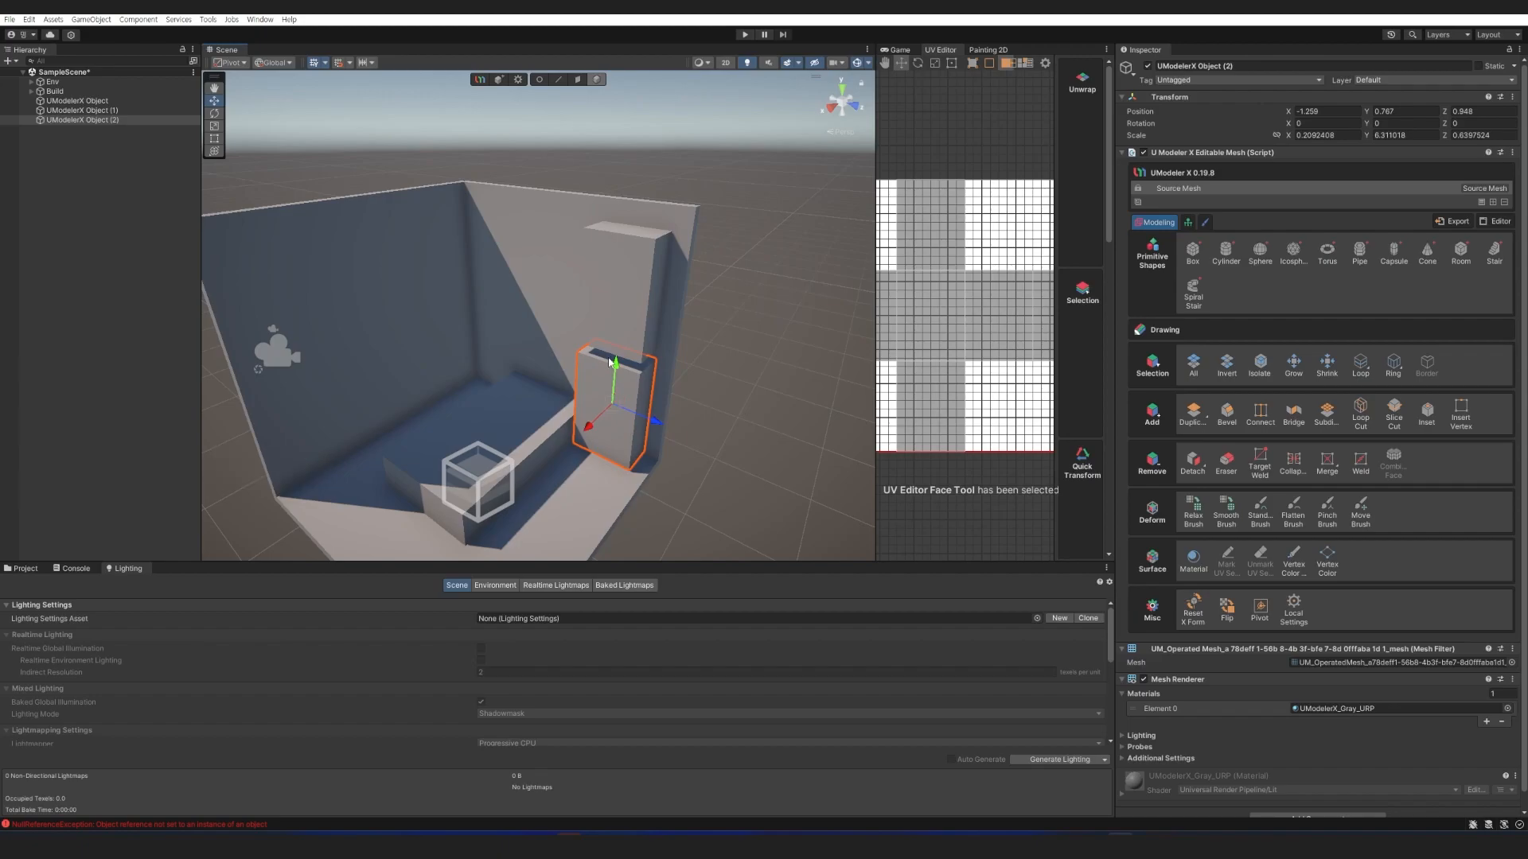
Lower the cabinet copy's top face and pull its front face outward to form a low box against the wall.
{"action": "left_click", "coordinate": [577, 79]}
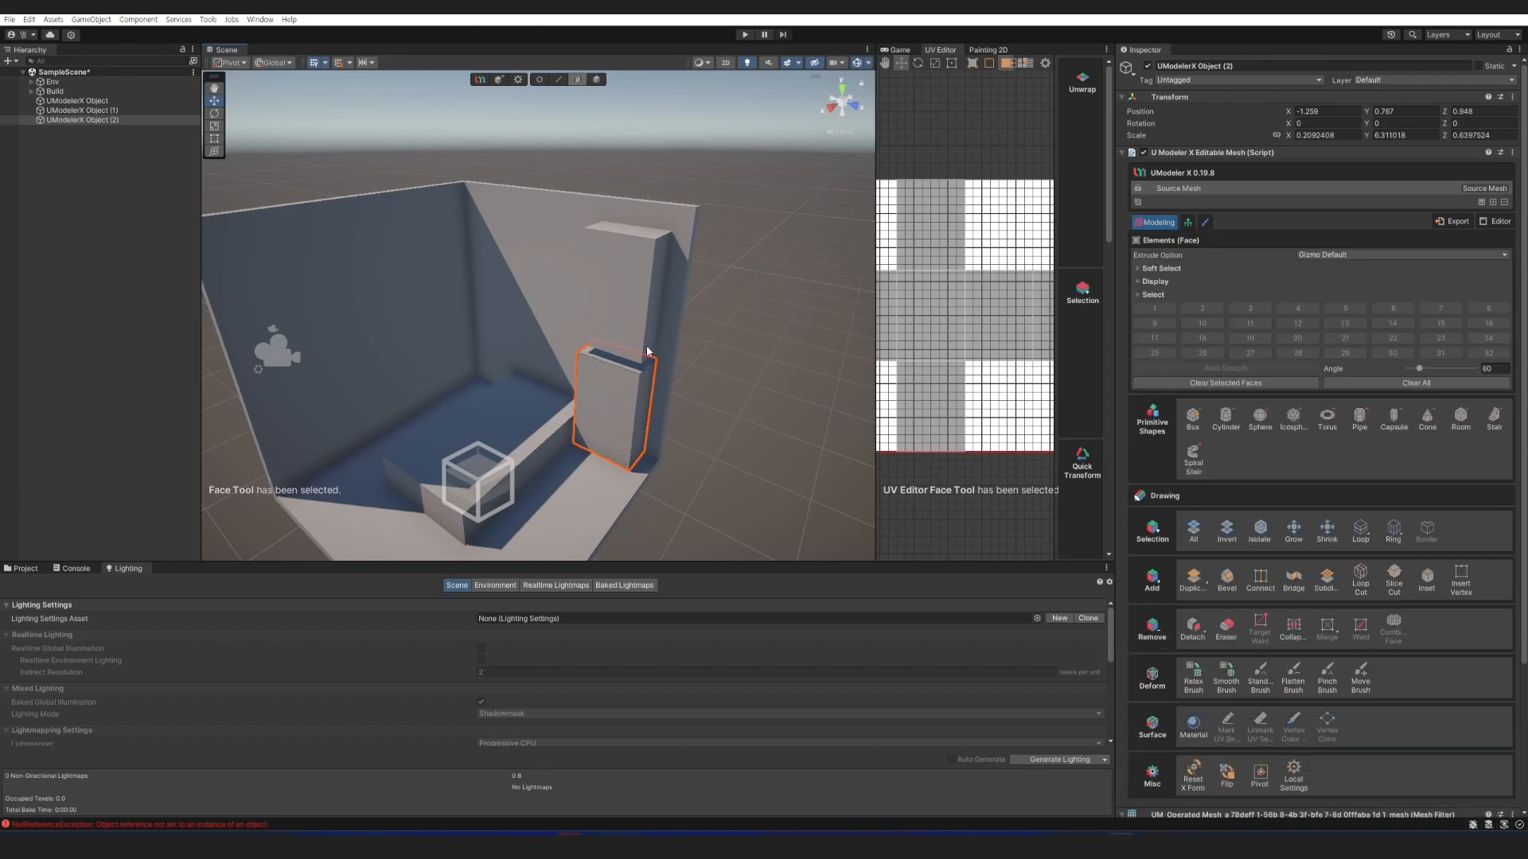
{"action": "left_click", "coordinate": [618, 363]}
{"action": "left_click_drag", "start_coordinate": [620, 321], "coordinate": [614, 375]}
{"action": "left_click", "coordinate": [611, 442]}
{"action": "left_click_drag", "start_coordinate": [589, 460], "coordinate": [576, 456]}
{"action": "right_click_drag", "start_coordinate": [576, 456], "coordinate": [519, 407]}
{"action": "key", "text": "w"}
{"action": "key", "text": "a"}
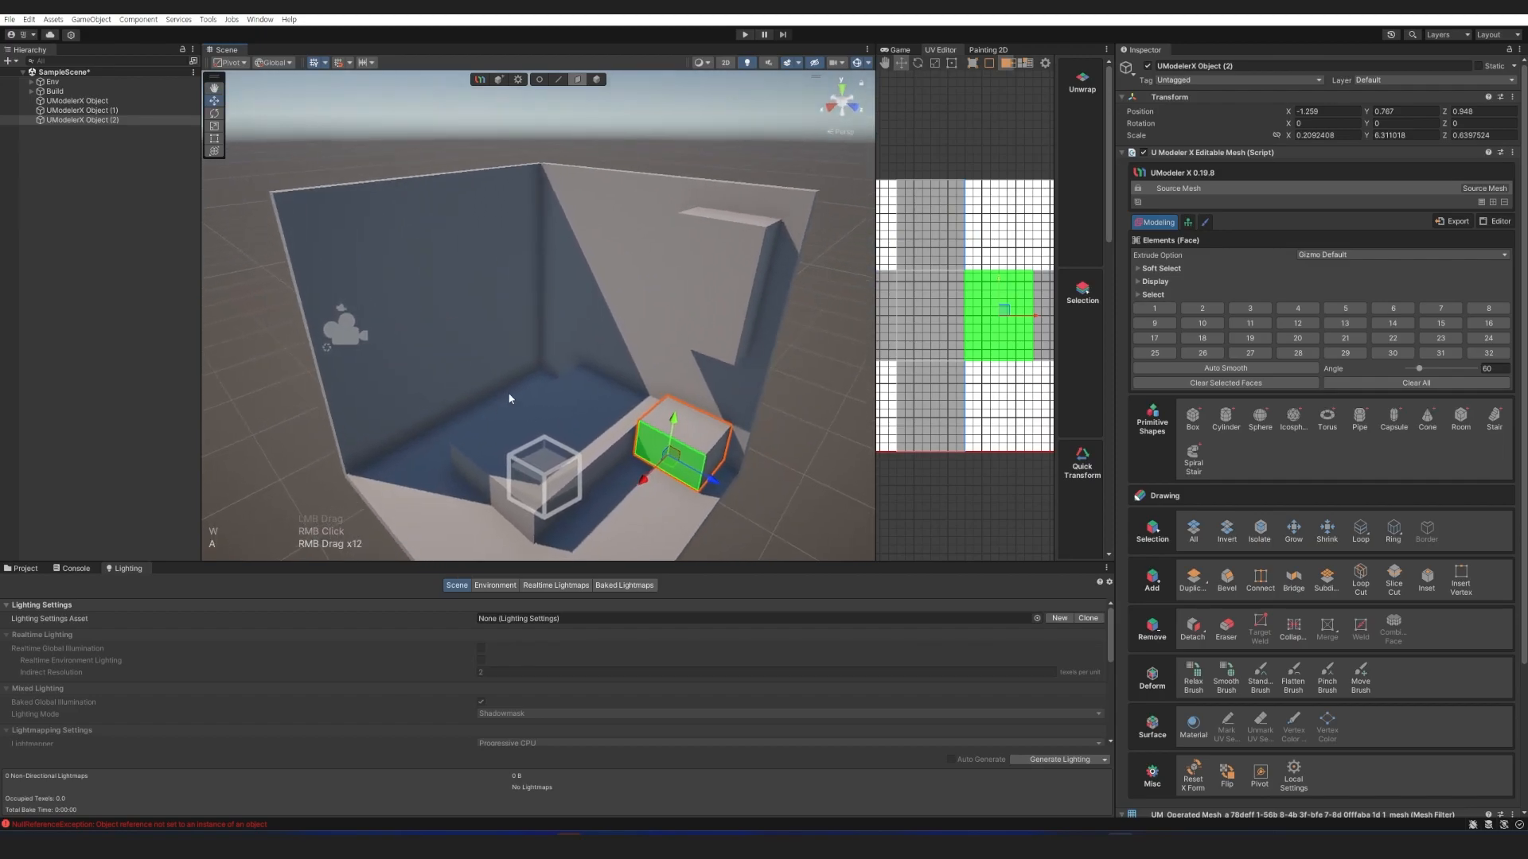
Duplicate the low box and move the copy over to the other wall, about X 0.55, Z -0.86.
{"action": "left_click", "coordinate": [82, 109]}
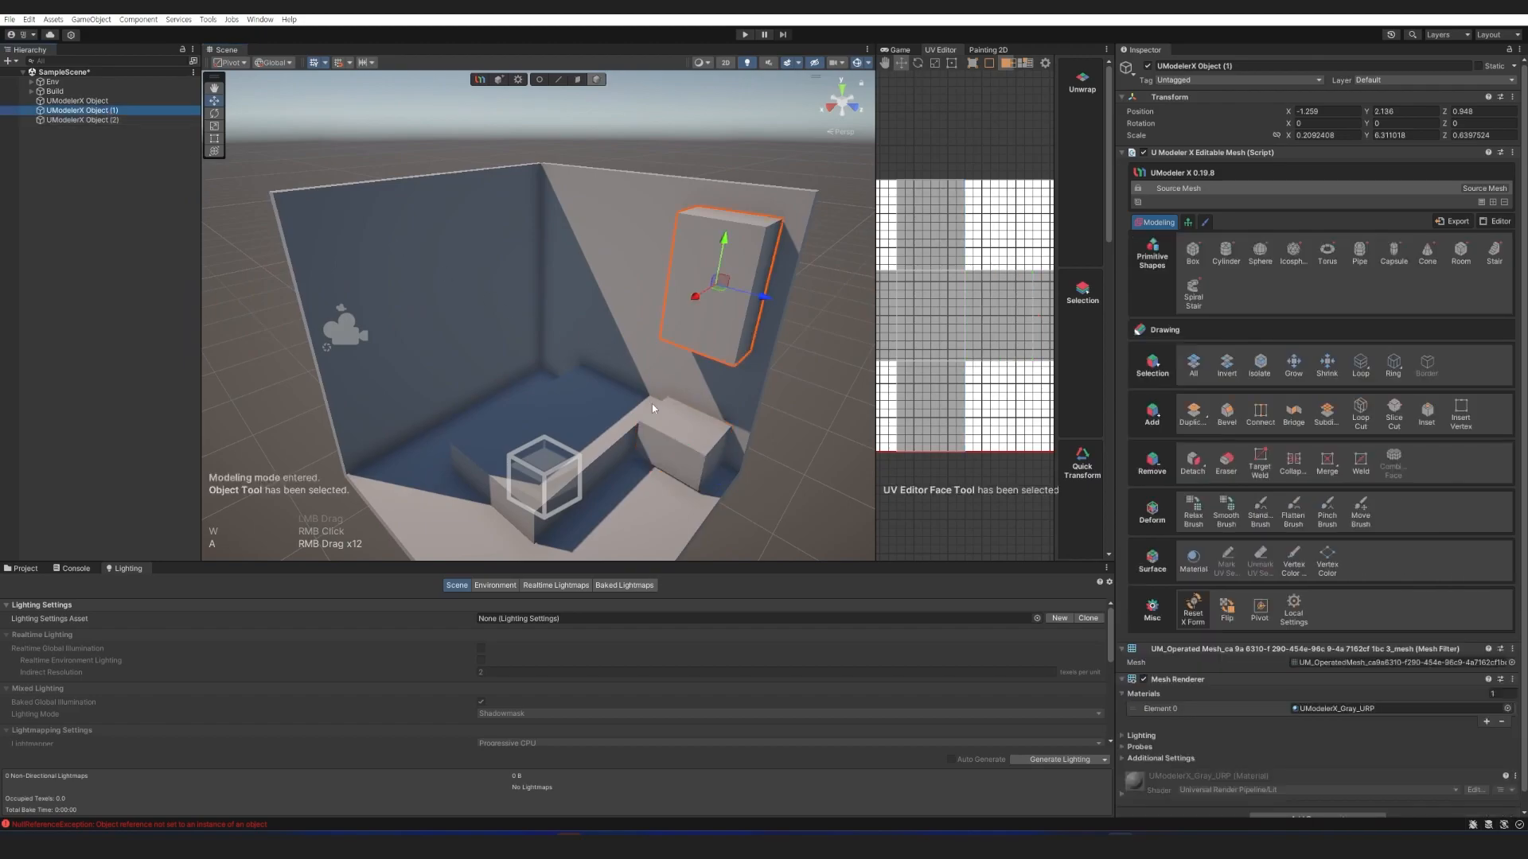
{"action": "right_click", "coordinate": [111, 120]}
{"action": "left_click", "coordinate": [144, 200]}
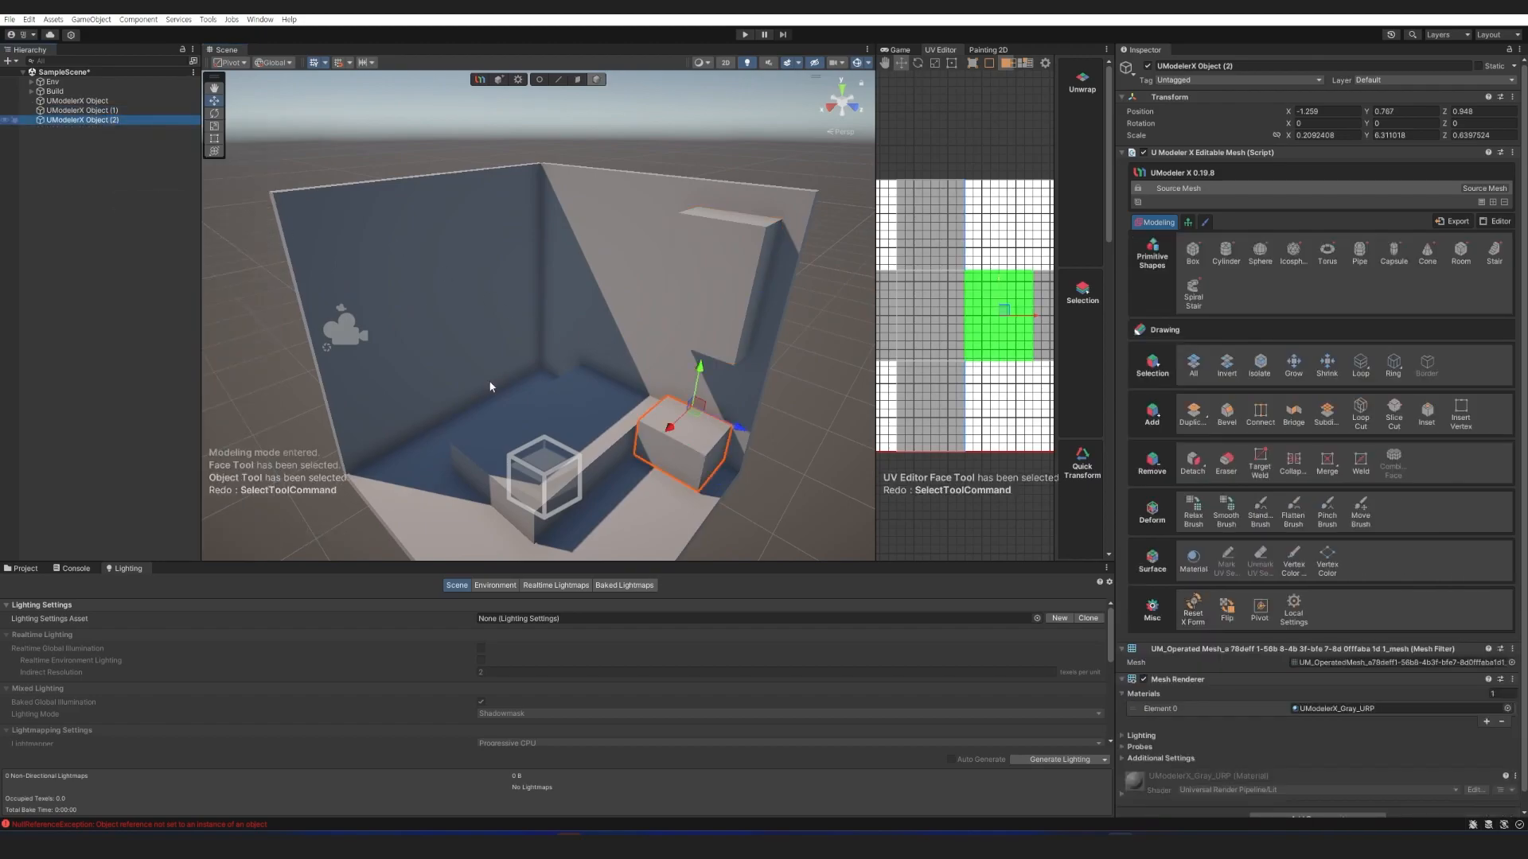
{"action": "left_click_drag", "start_coordinate": [695, 413], "coordinate": [530, 412]}
Move the duplicated box's pivot to its center and push the box toward the wall to a Z position of about -1.10.
{"action": "double_click", "coordinate": [432, 458]}
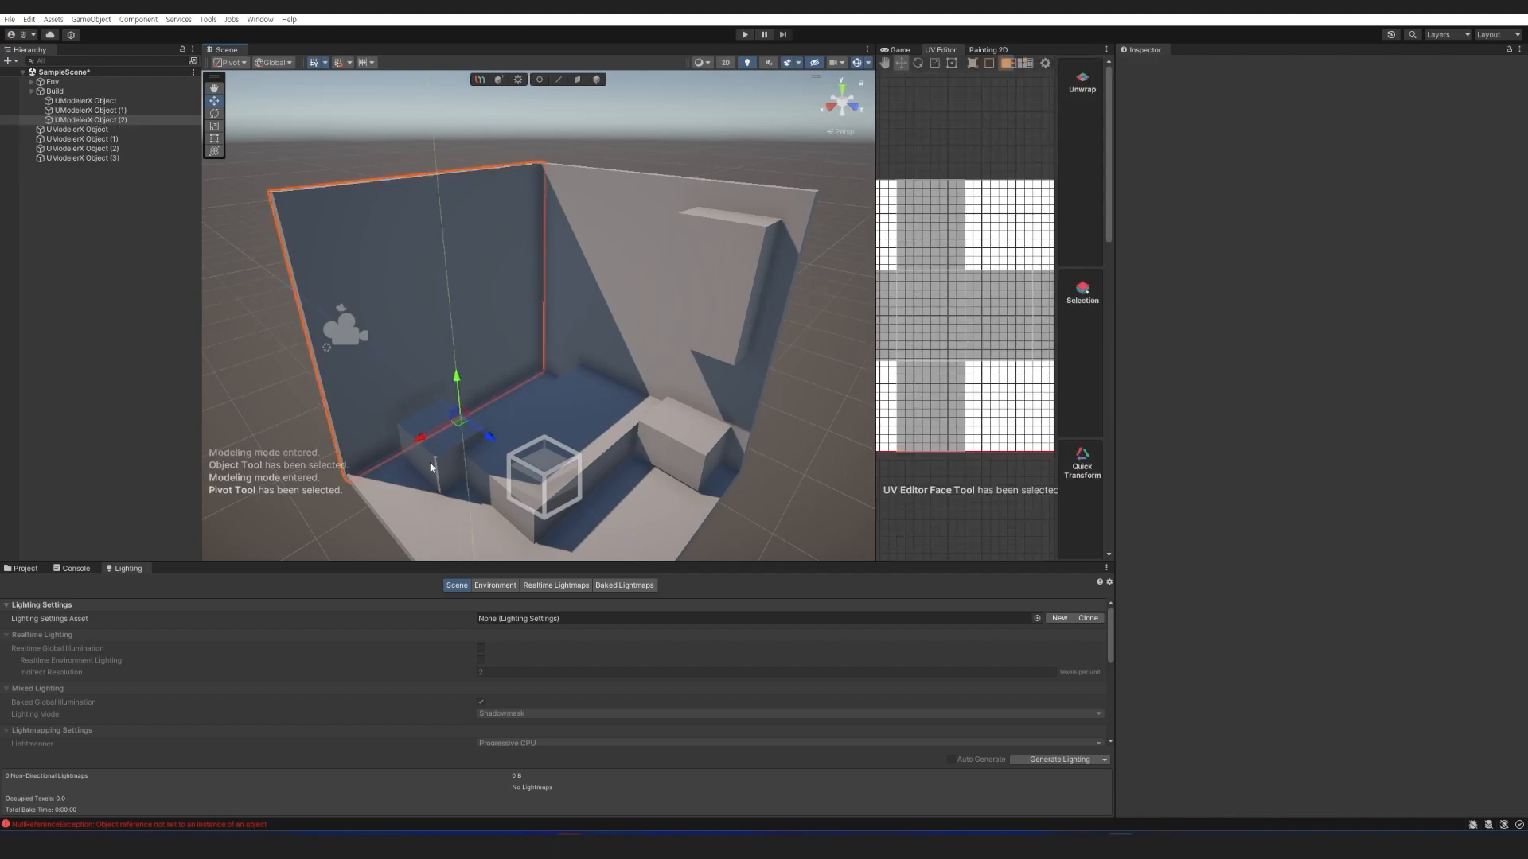
{"action": "right_click_drag", "start_coordinate": [434, 457], "coordinate": [460, 447]}
{"action": "key", "text": "s"}
{"action": "key", "text": "shift+4"}
{"action": "left_click", "coordinate": [467, 436]}
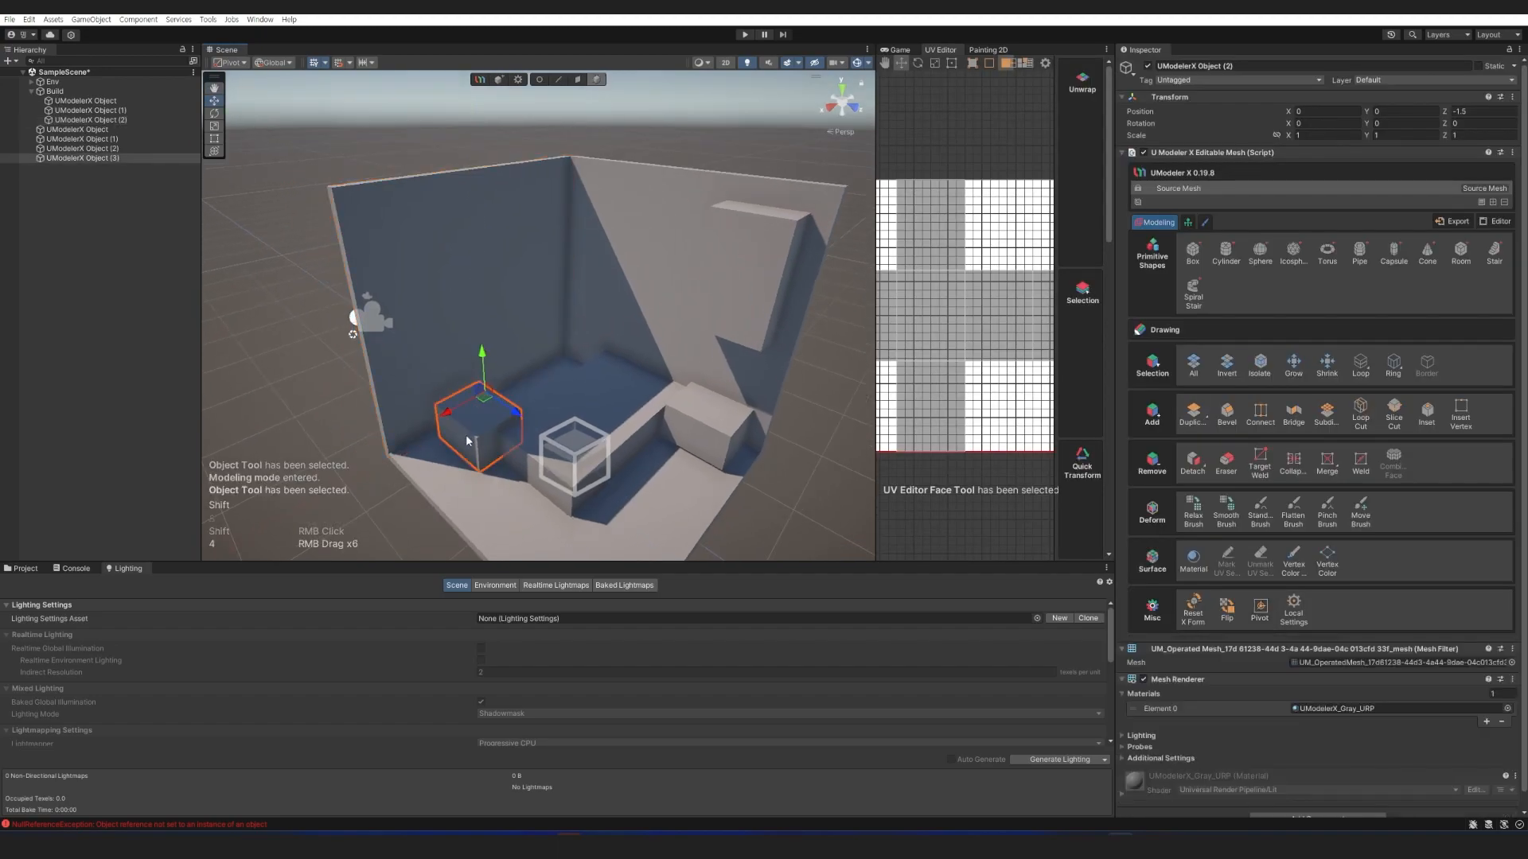
{"action": "left_click", "coordinate": [1259, 606]}
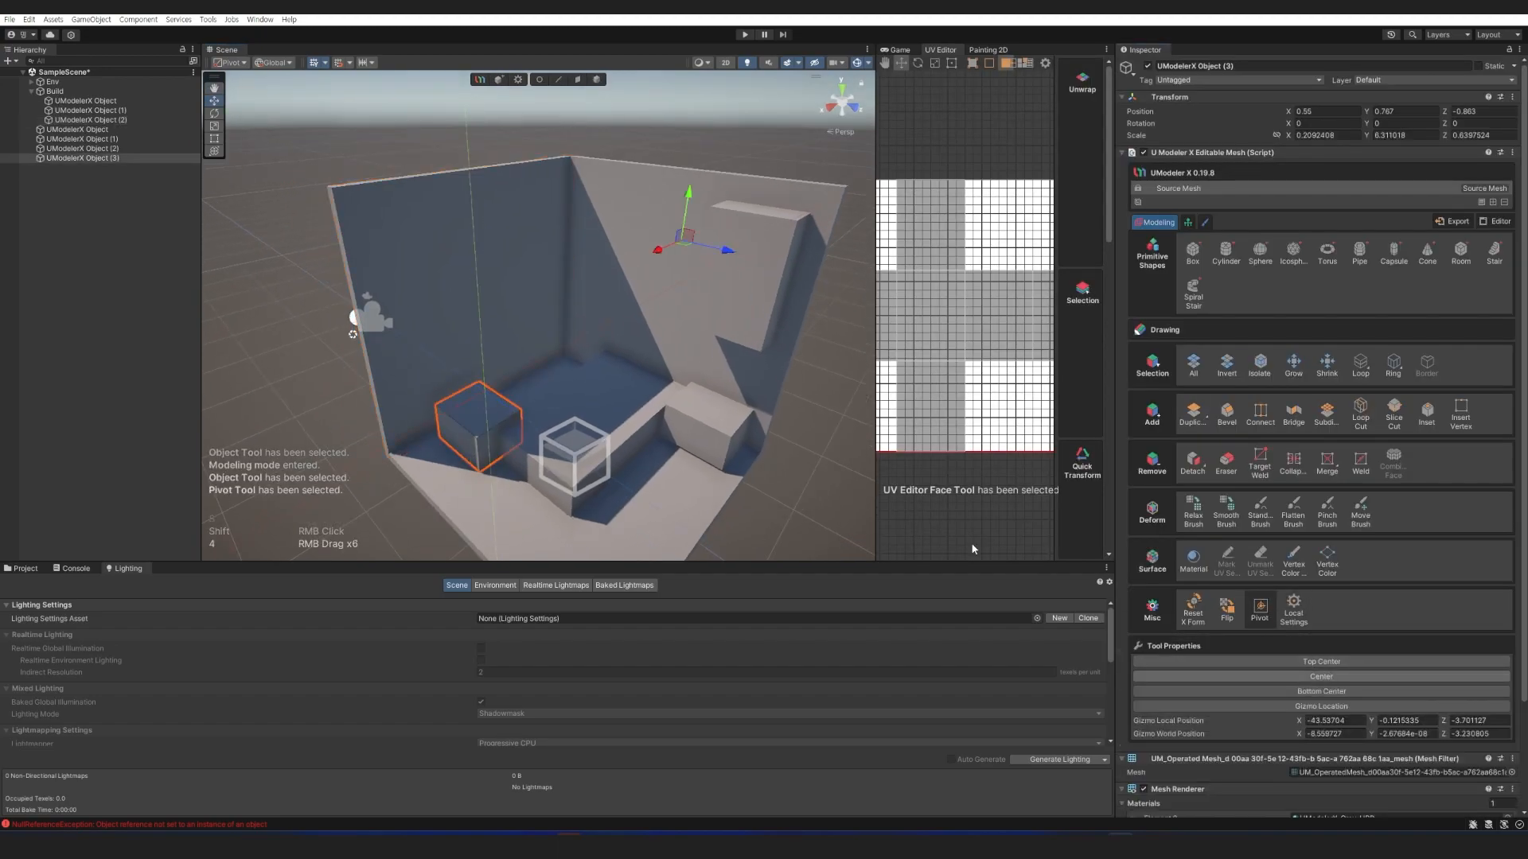
{"action": "key", "text": "4"}
{"action": "right_click_drag", "start_coordinate": [523, 414], "coordinate": [570, 415]}
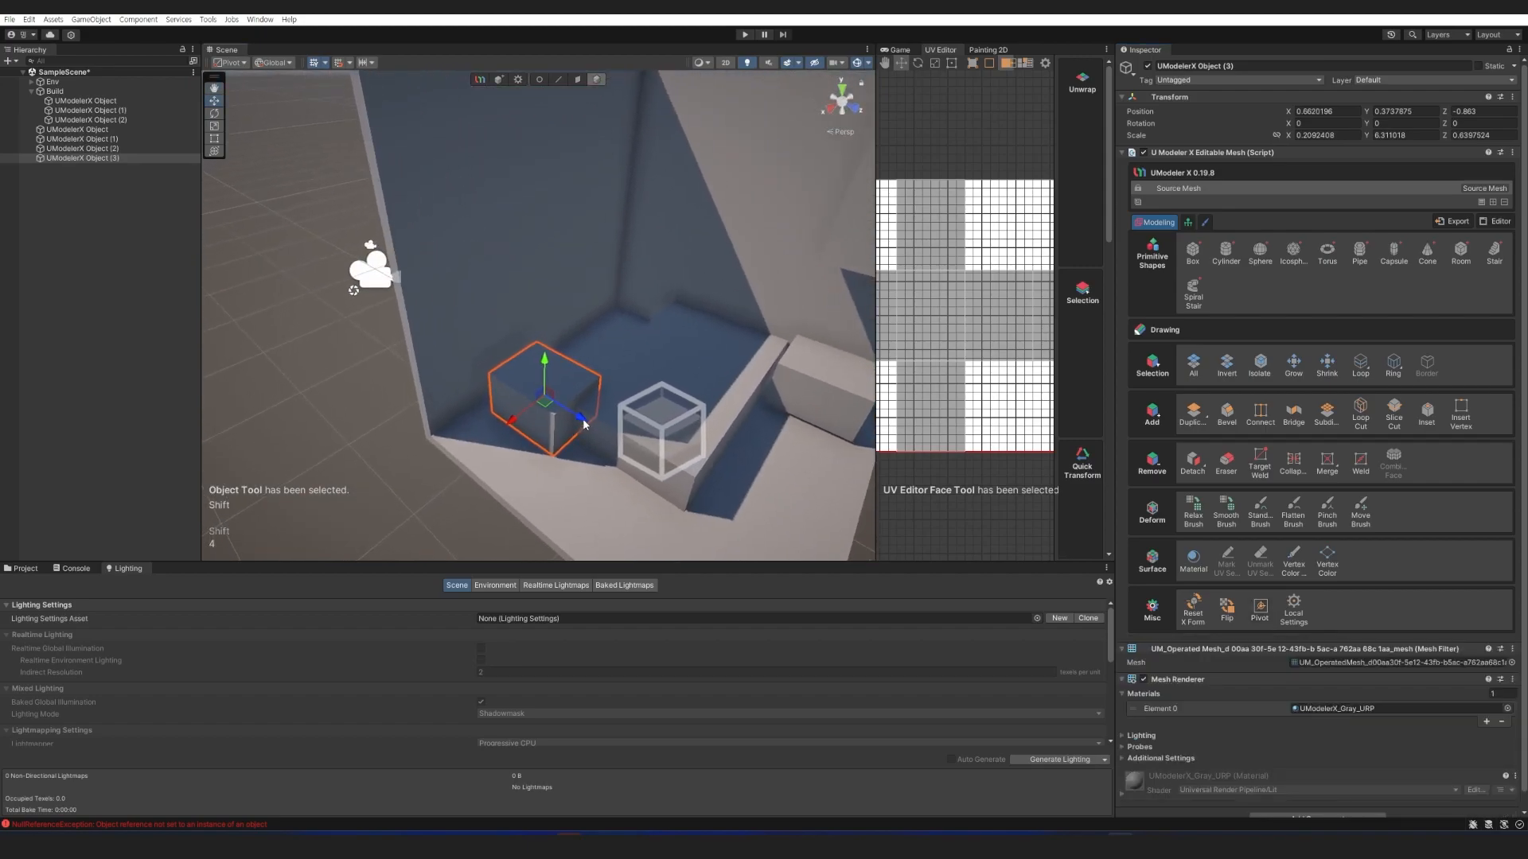
{"action": "left_click_drag", "start_coordinate": [570, 415], "coordinate": [554, 404]}
Stretch the duplicated box along the wall to an X scale of about 0.87.
{"action": "key", "text": "3"}
{"action": "left_click", "coordinate": [503, 415]}
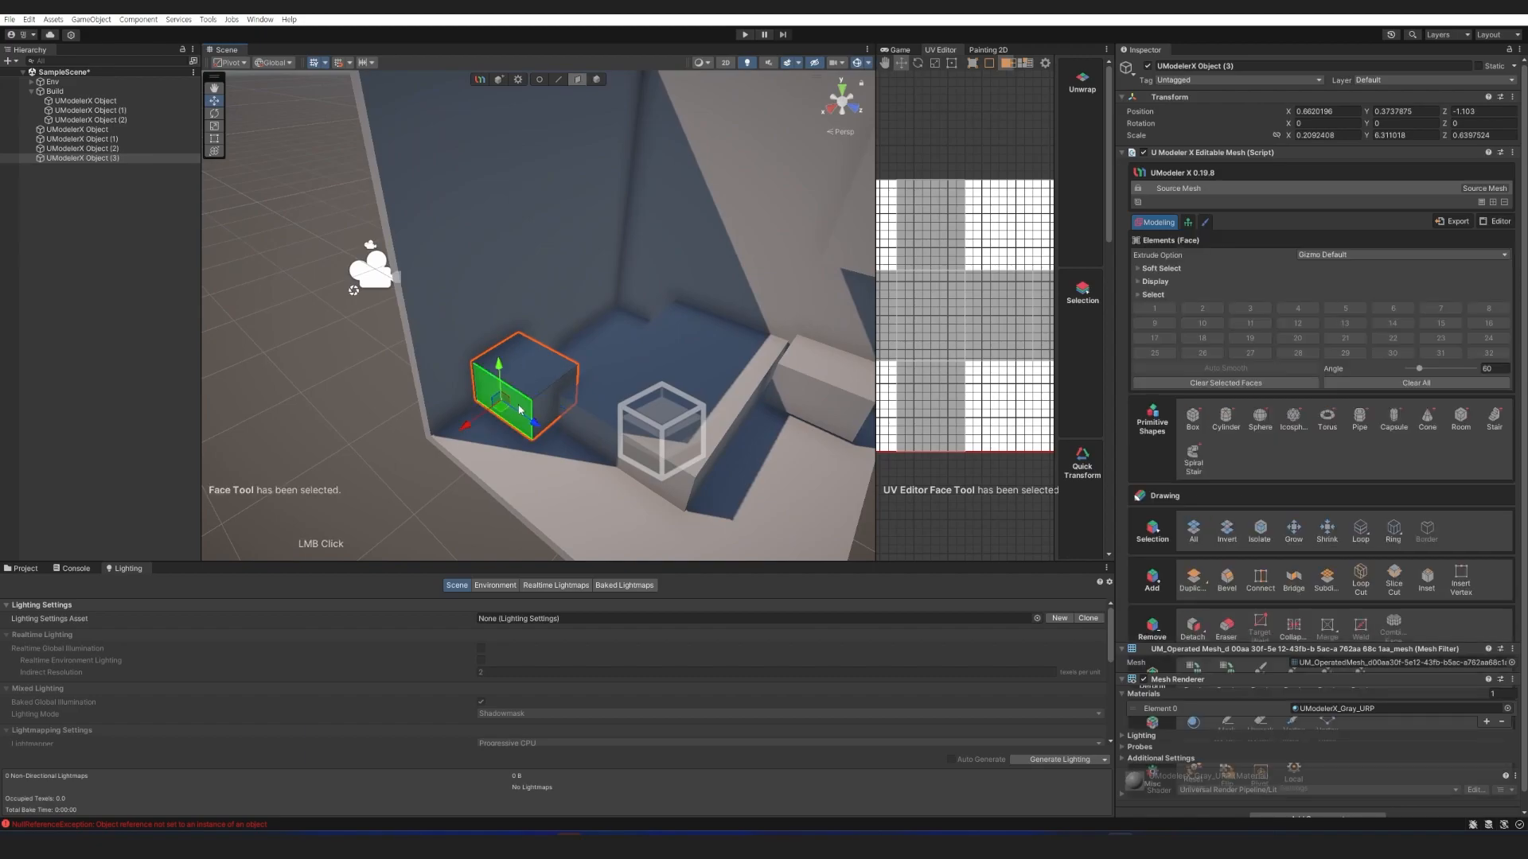
{"action": "key", "text": "4"}
{"action": "key", "text": "r"}
{"action": "left_click_drag", "start_coordinate": [493, 405], "coordinate": [344, 515]}
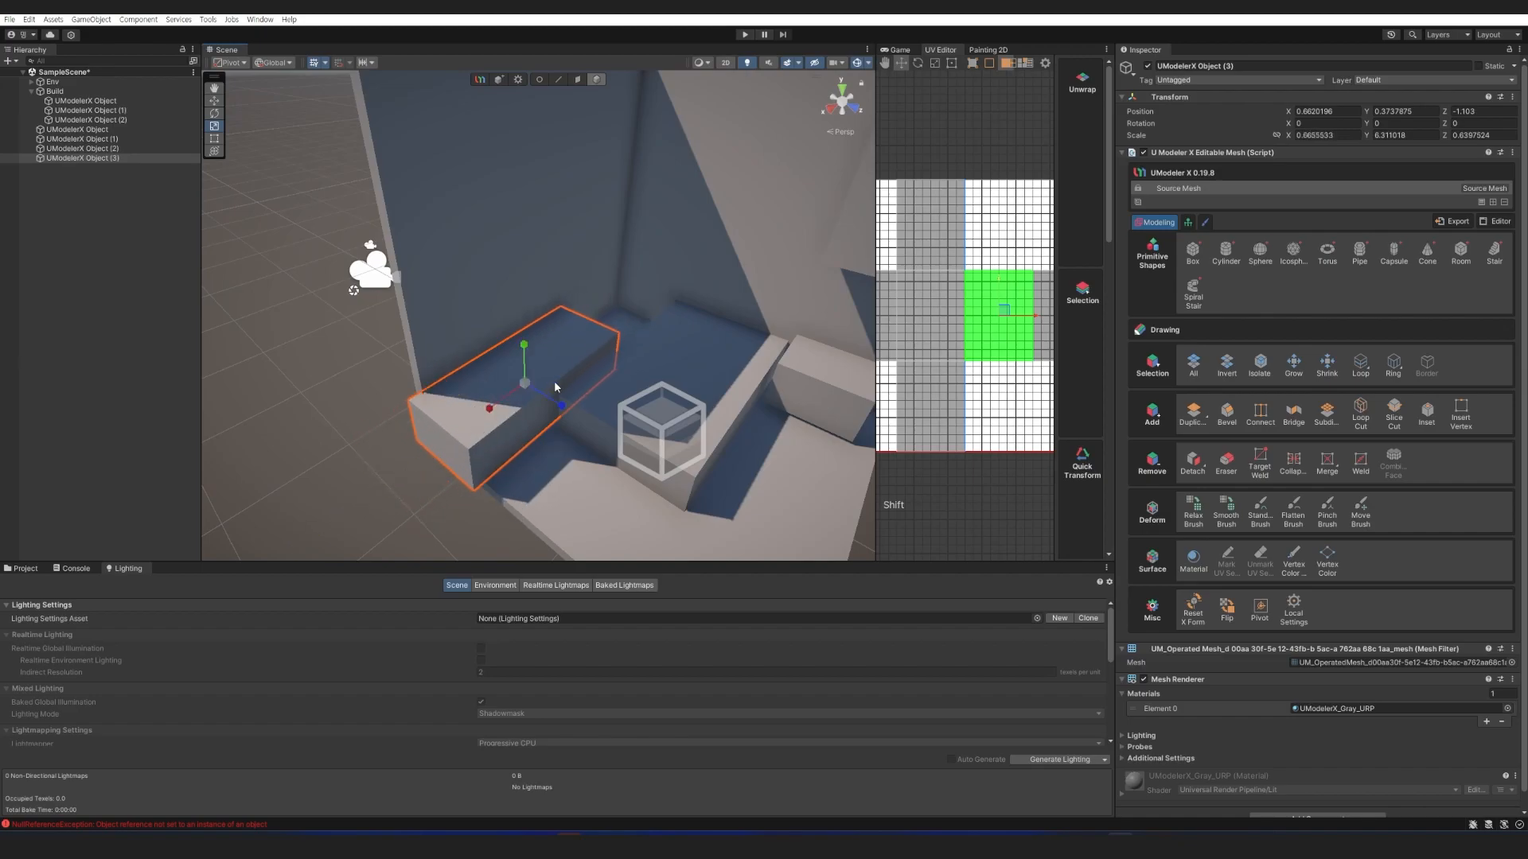
Raise the long box's top face and move its front face to adjust the depth.
{"action": "key", "text": "3"}
{"action": "left_click", "coordinate": [513, 340]}
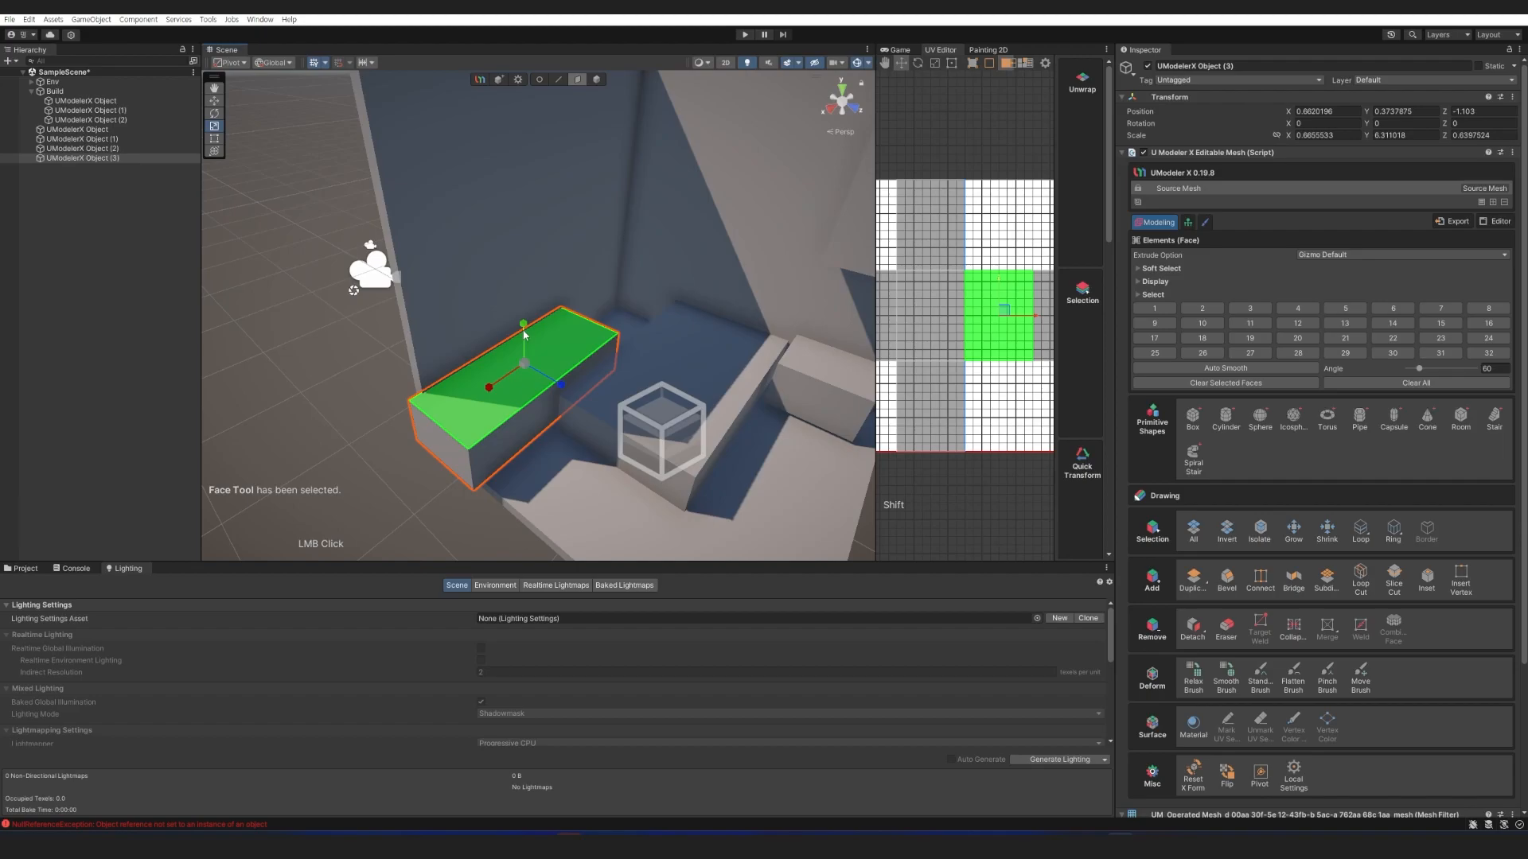
{"action": "key", "text": "w"}
{"action": "left_click_drag", "start_coordinate": [525, 329], "coordinate": [524, 296]}
{"action": "left_click", "coordinate": [564, 382]}
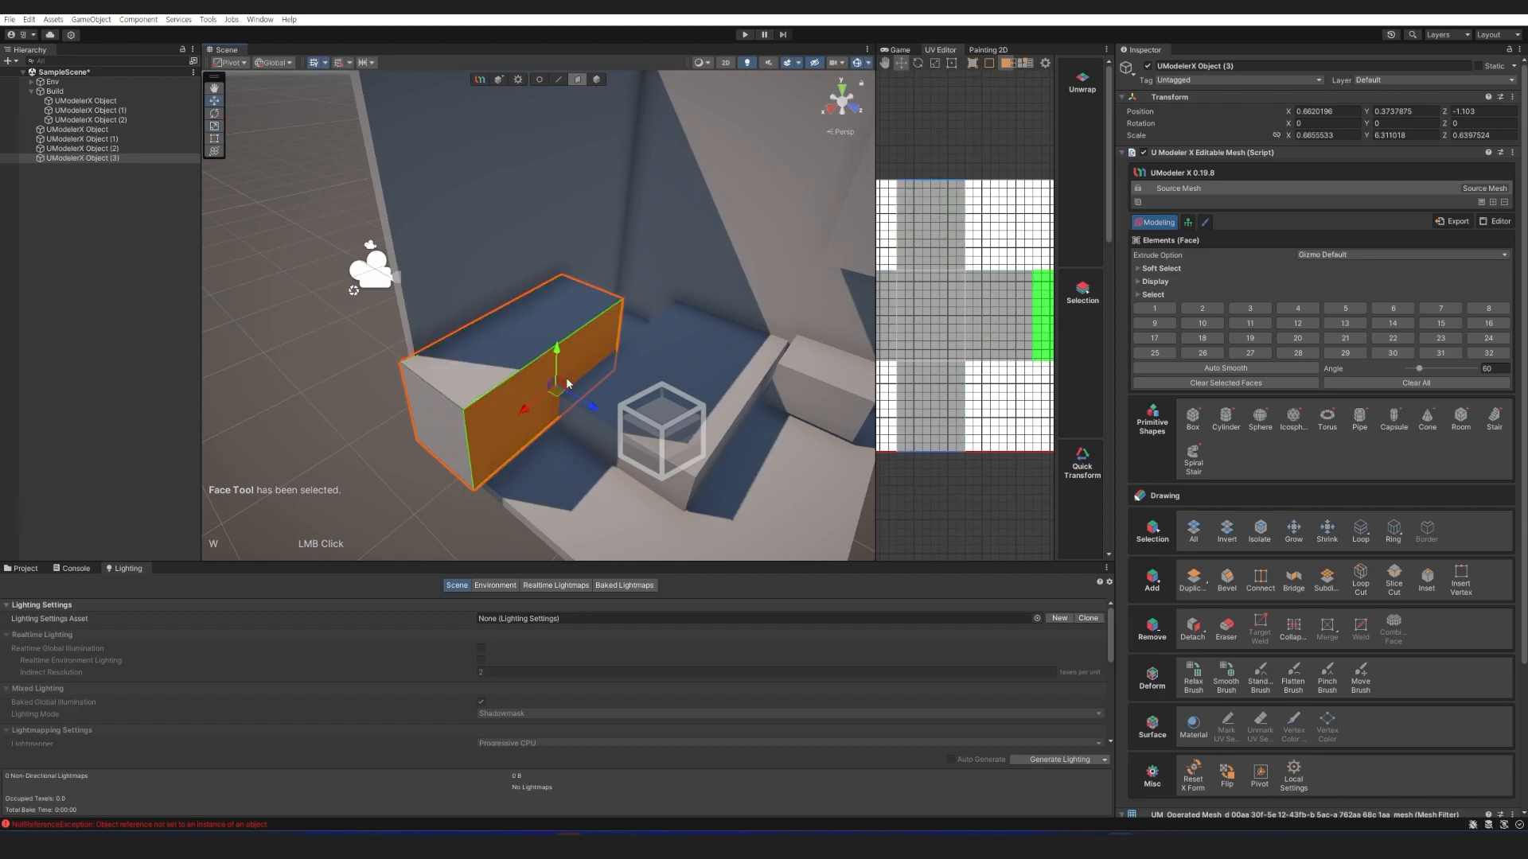
{"action": "left_click_drag", "start_coordinate": [593, 408], "coordinate": [669, 325]}
{"action": "key", "text": "4"}
{"action": "key", "text": "w"}
{"action": "key", "text": "3"}
{"action": "right_click_drag", "start_coordinate": [669, 325], "coordinate": [637, 374]}
{"action": "left_click", "coordinate": [546, 379]}
Create a new UModeler object and draw a 12-segment cylinder in the room corner, about radius 0.26 and height 0.72.
{"action": "key", "text": "a"}
{"action": "key", "text": "s"}
{"action": "key", "text": "d"}
{"action": "key", "text": "a"}
{"action": "right_click_drag", "start_coordinate": [284, 380], "coordinate": [557, 377]}
{"action": "key", "text": "s"}
{"action": "key", "text": "d"}
{"action": "key", "text": "w"}
{"action": "left_click", "coordinate": [757, 451]}
{"action": "right_click", "coordinate": [757, 451]}
{"action": "right_click_drag", "start_coordinate": [758, 451], "coordinate": [455, 312]}
{"action": "key", "text": "w"}
{"action": "left_click", "coordinate": [455, 312]}
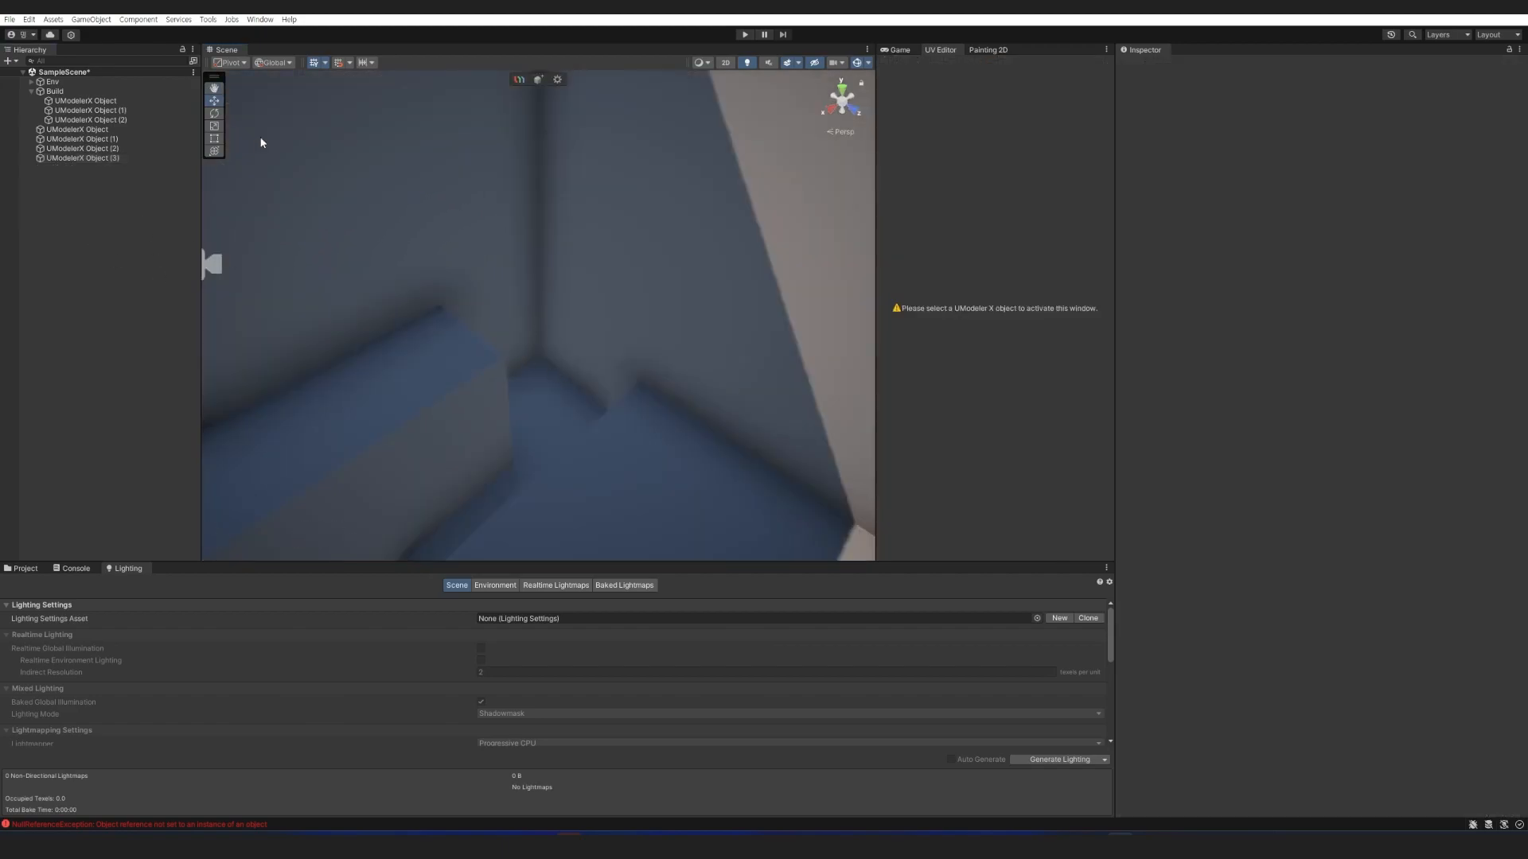
{"action": "left_click", "coordinate": [538, 79]}
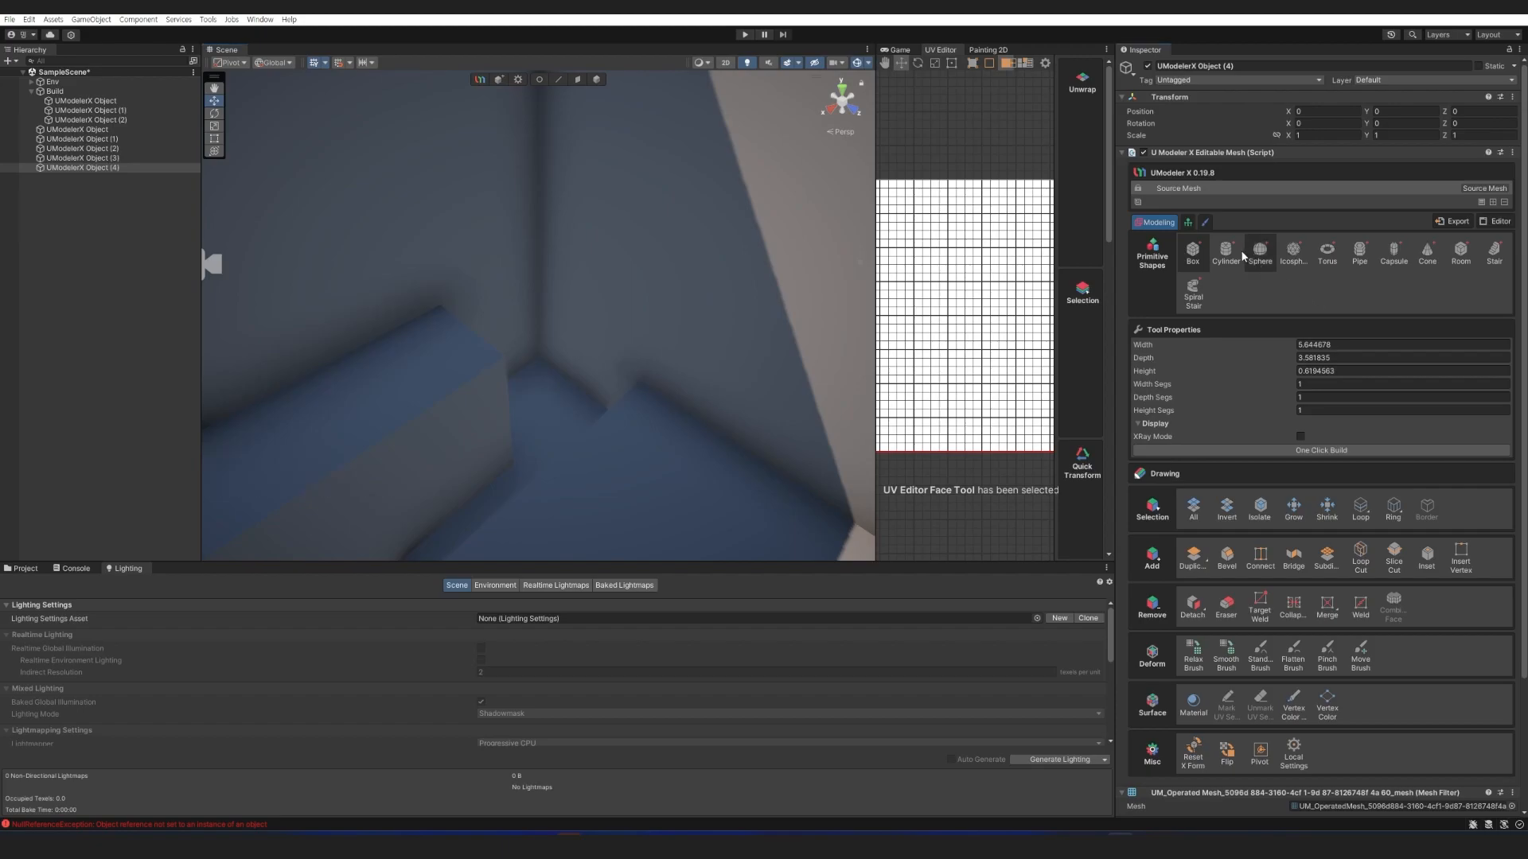
{"action": "left_click", "coordinate": [1226, 251]}
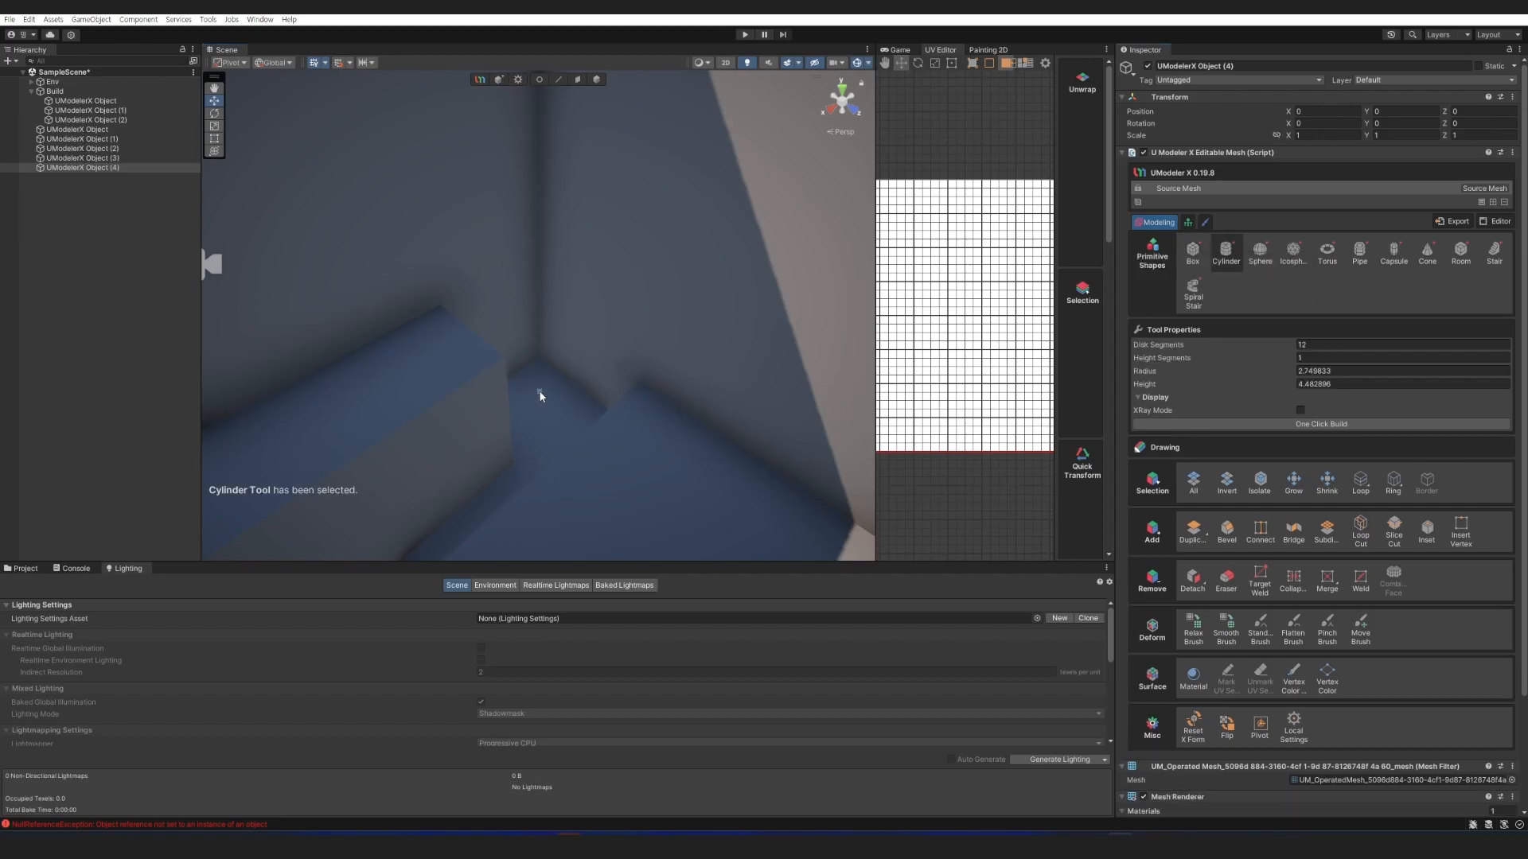
{"action": "left_click_drag", "start_coordinate": [540, 396], "coordinate": [571, 409]}
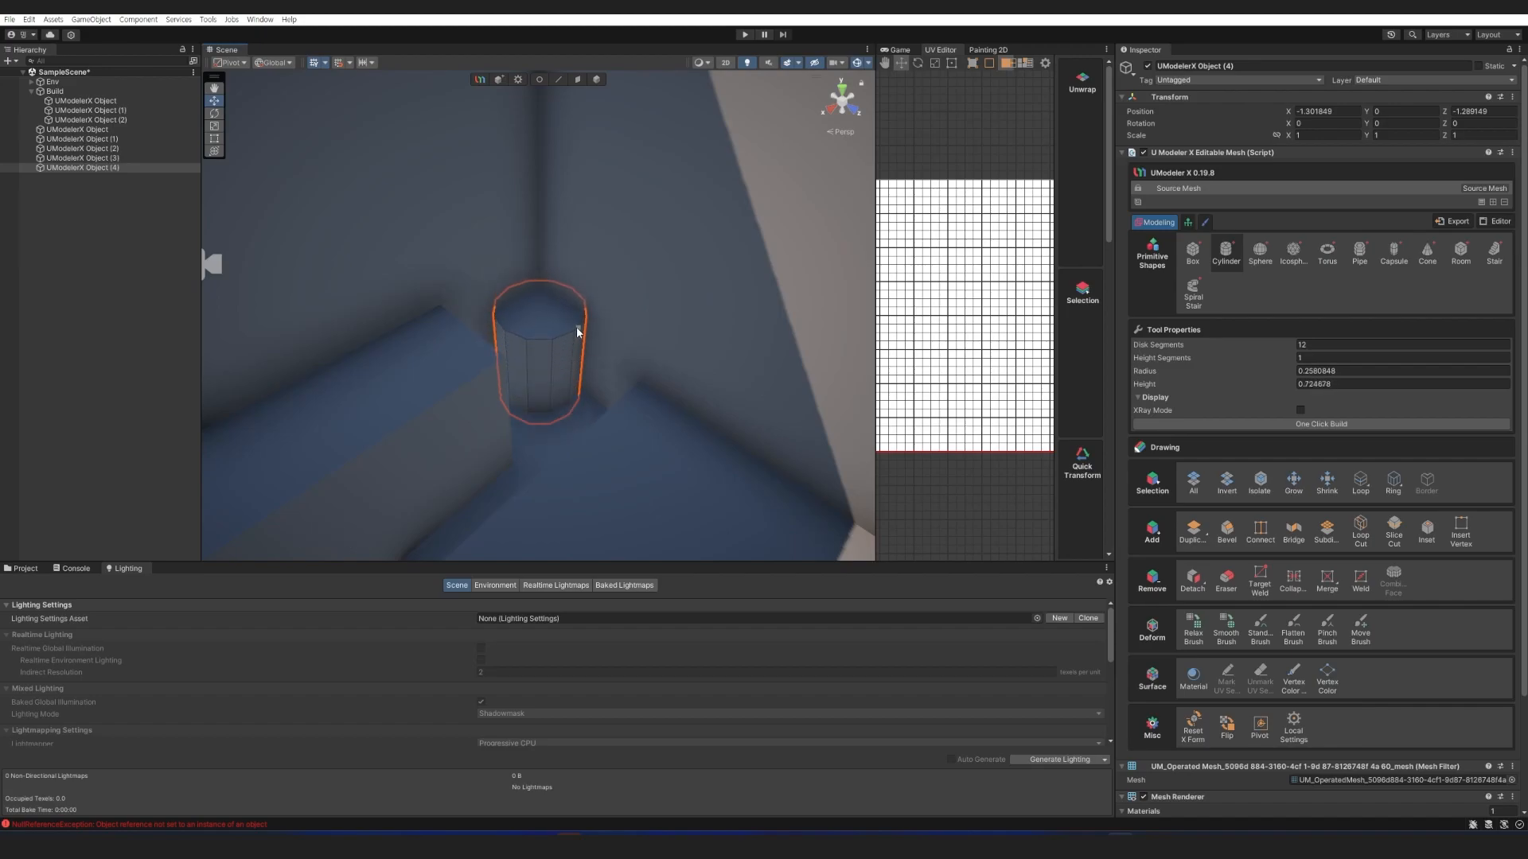
{"action": "left_click", "coordinate": [576, 329]}
Scale the cylinder uniformly to about 0.75 and place it at about X -1.21, Y 0.08, Z -1.21.
{"action": "key", "text": "shift+4"}
{"action": "left_click_drag", "start_coordinate": [539, 405], "coordinate": [538, 370]}
{"action": "key", "text": "r"}
{"action": "key", "text": "w"}
{"action": "right_click_drag", "start_coordinate": [637, 369], "coordinate": [515, 382]}
{"action": "left_click_drag", "start_coordinate": [515, 382], "coordinate": [512, 383], "text": "alt"}
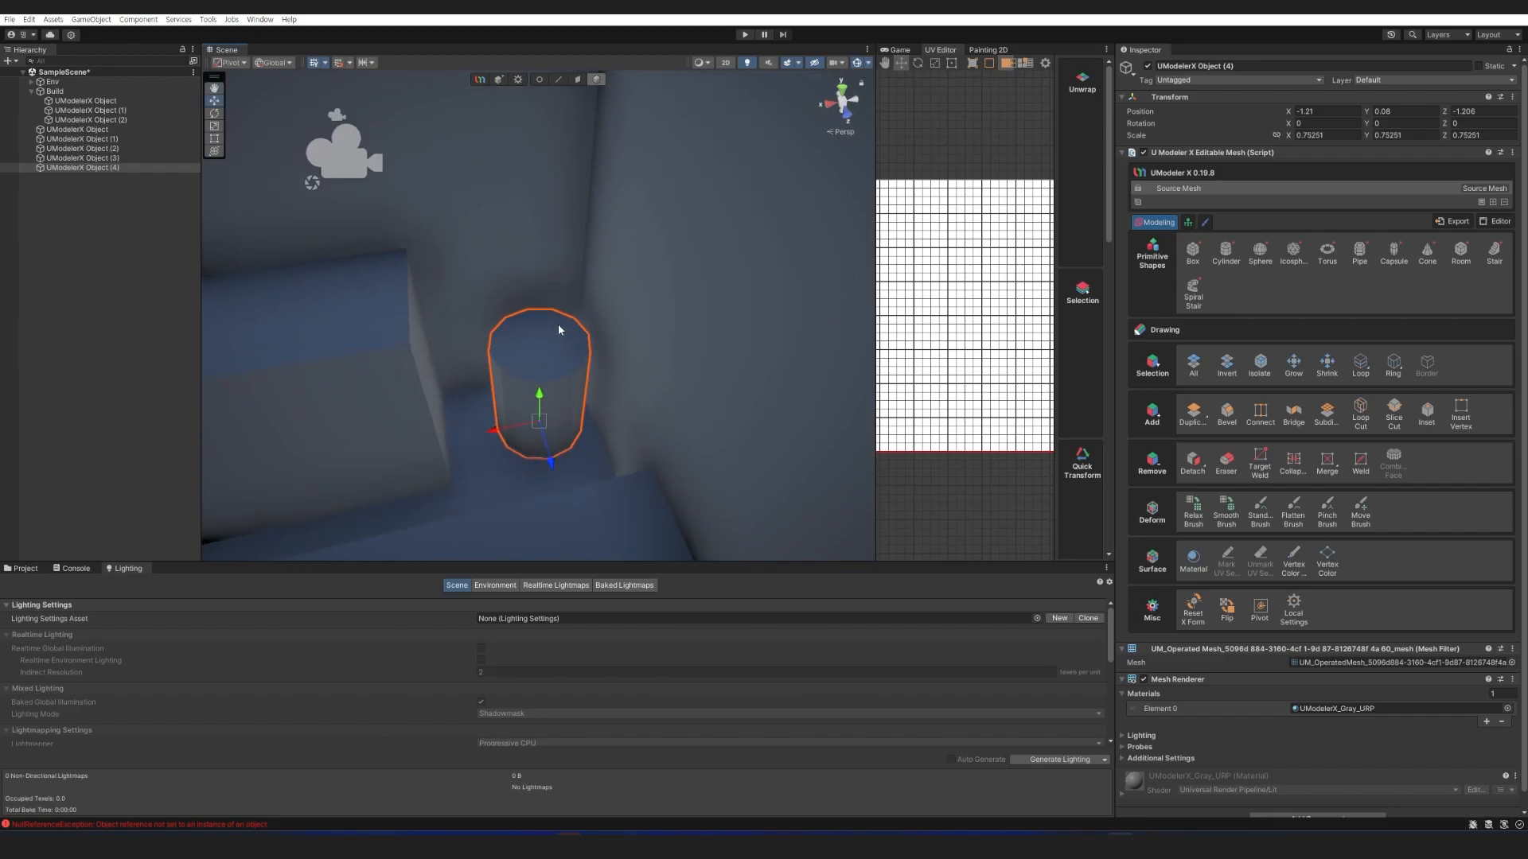
Lower the cylinder's top face and scale that face outward so the shape flares like a pot.
{"action": "left_click", "coordinate": [576, 79]}
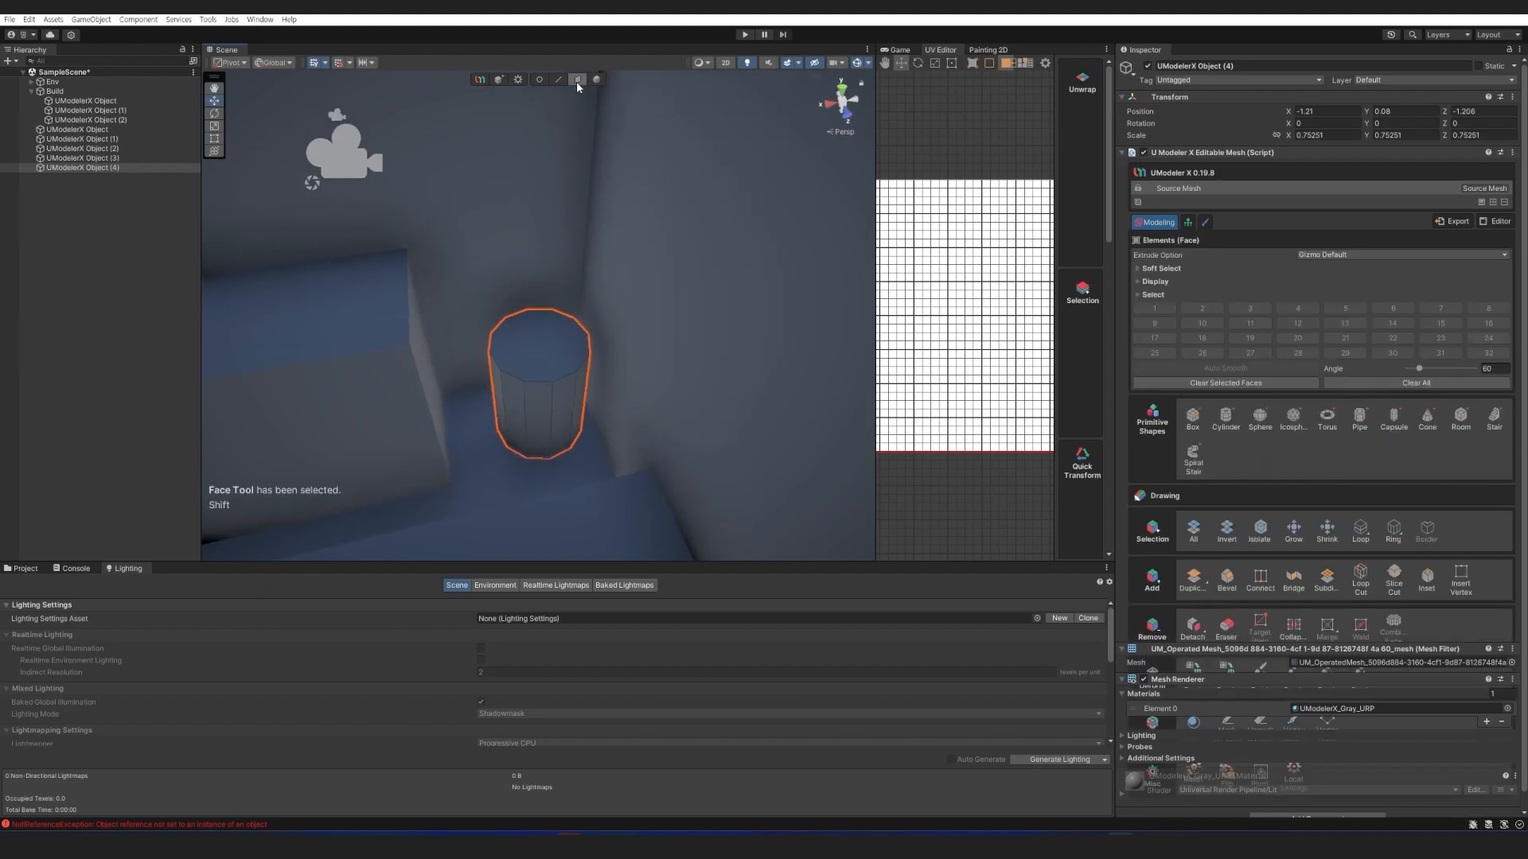
{"action": "left_click", "coordinate": [554, 355]}
{"action": "left_click_drag", "start_coordinate": [540, 318], "coordinate": [541, 359]}
{"action": "key", "text": "a"}
{"action": "right_click_drag", "start_coordinate": [539, 361], "coordinate": [606, 325]}
{"action": "key", "text": "q"}
{"action": "key", "text": "e"}
{"action": "key", "text": "r"}
{"action": "left_click_drag", "start_coordinate": [595, 311], "coordinate": [607, 249]}
{"action": "key", "text": "w"}
{"action": "right_click_drag", "start_coordinate": [673, 377], "coordinate": [687, 386]}
{"action": "key", "text": "s"}
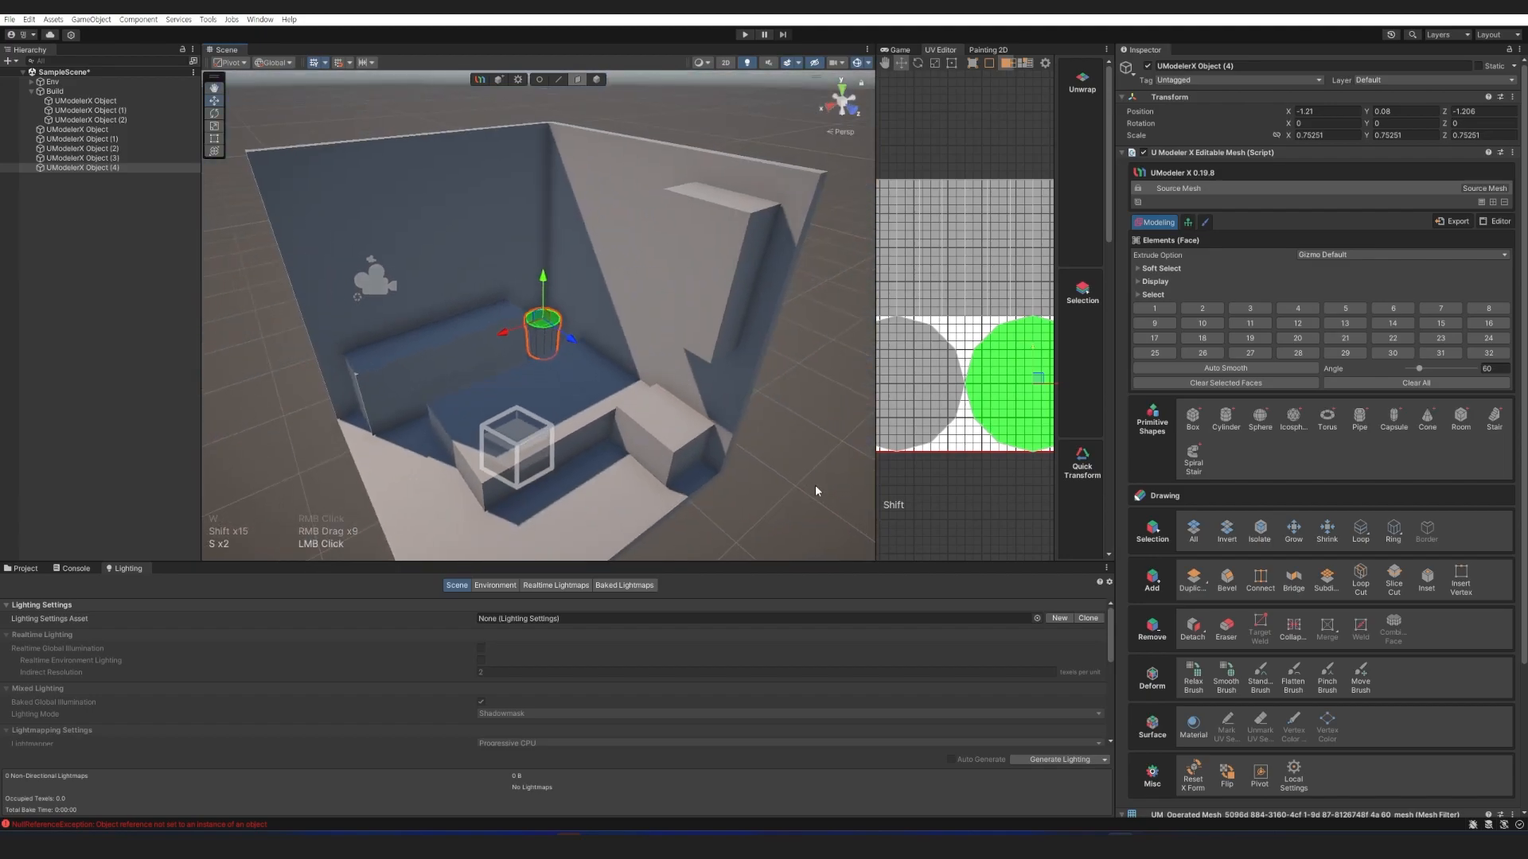
Duplicate the large low box in the middle of the room and move the copy's pivot to its center.
{"action": "left_click", "coordinate": [814, 484]}
{"action": "key", "text": "Escape"}
{"action": "left_click", "coordinate": [509, 374]}
{"action": "key", "text": "f"}
{"action": "right_click_drag", "start_coordinate": [509, 363], "coordinate": [506, 370]}
{"action": "key", "text": "s"}
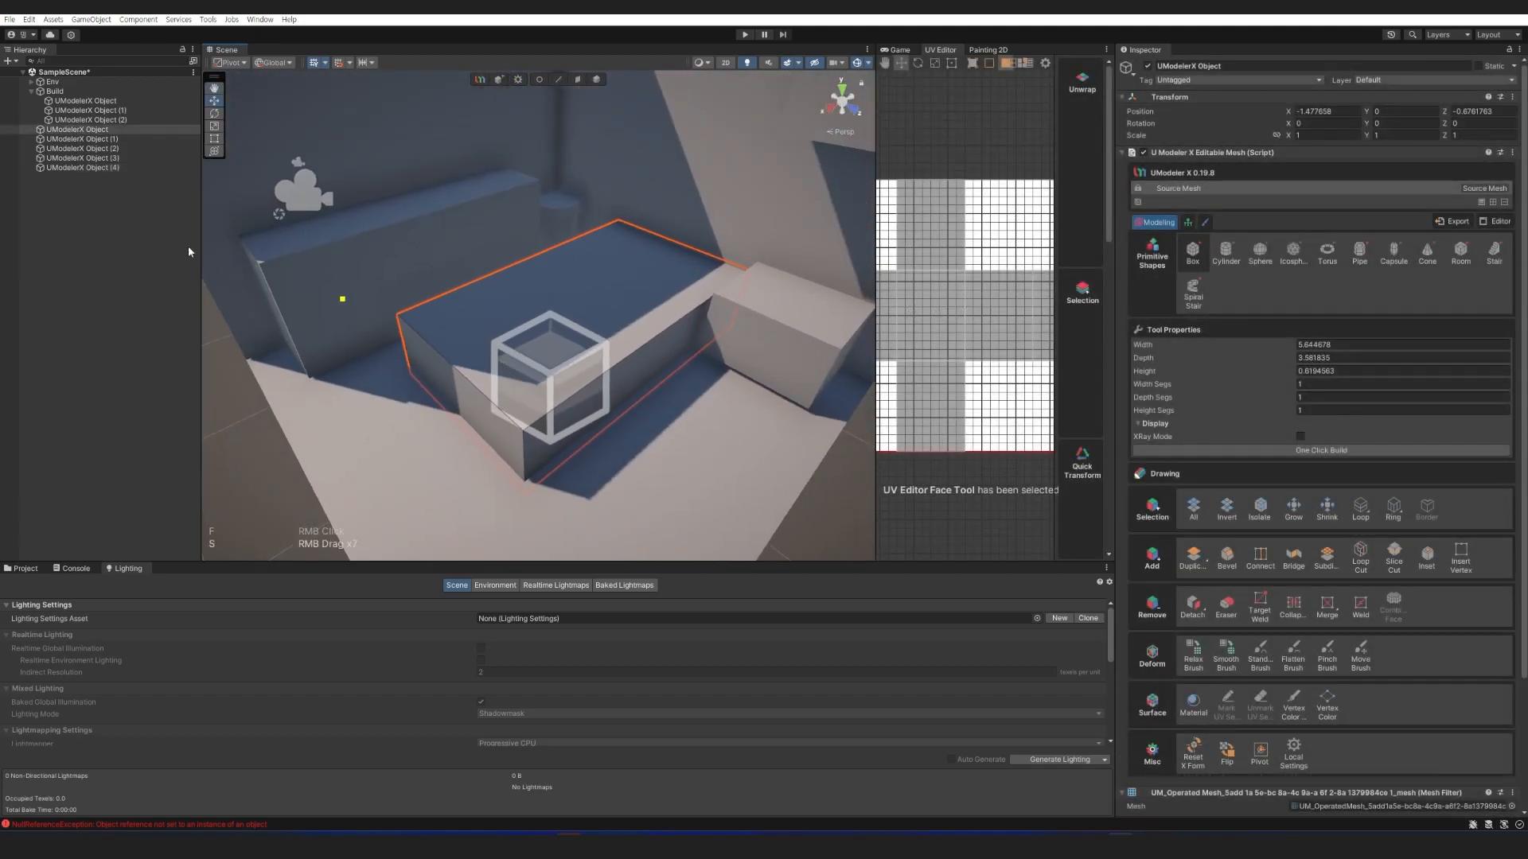
{"action": "right_click", "coordinate": [98, 130]}
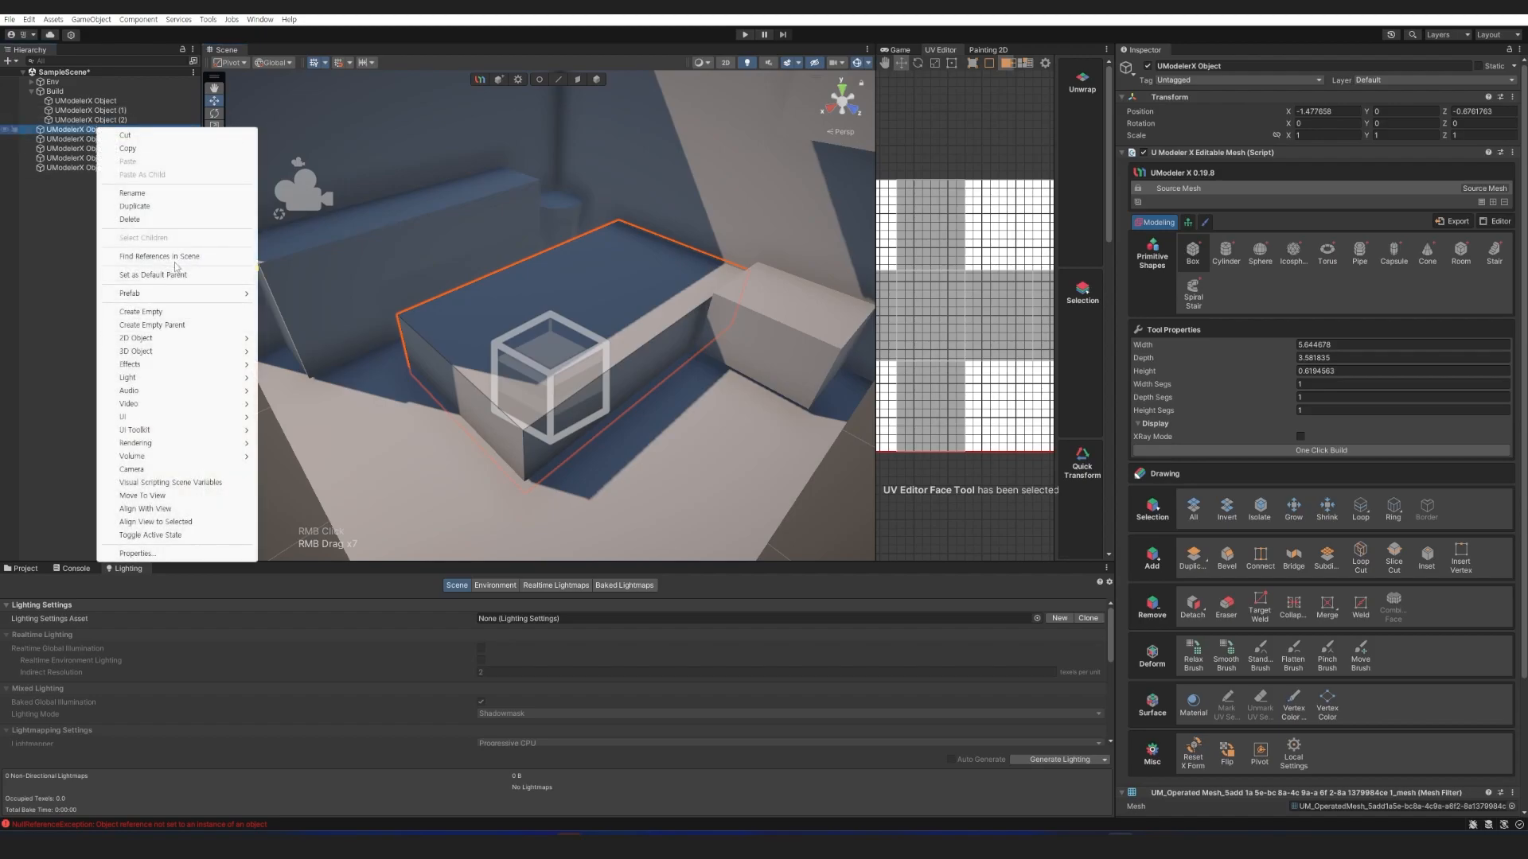
{"action": "left_click", "coordinate": [168, 208]}
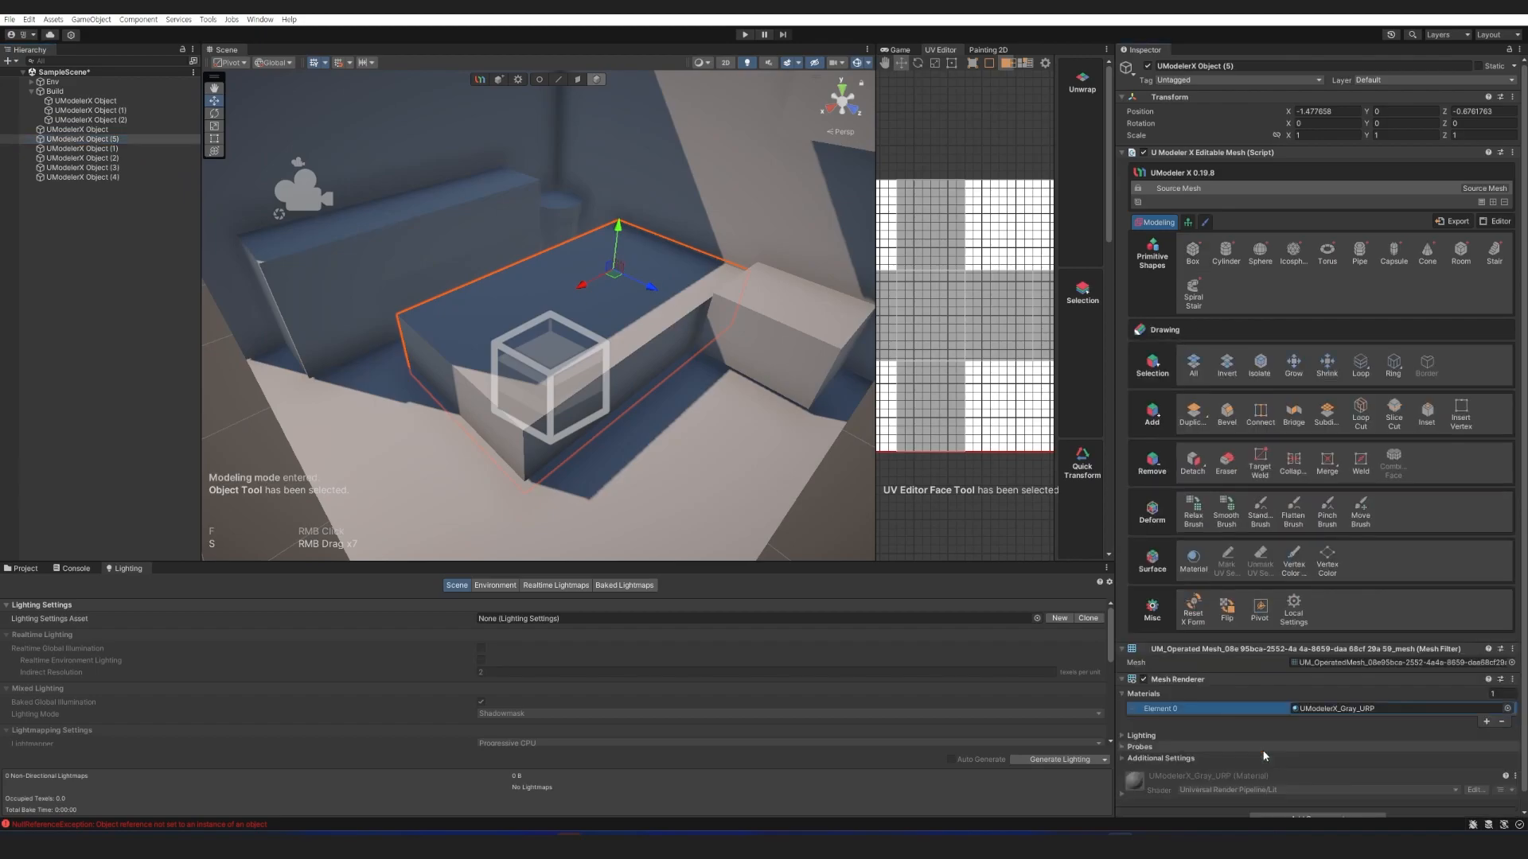
{"action": "left_click", "coordinate": [1260, 606]}
{"action": "left_click", "coordinate": [1322, 677]}
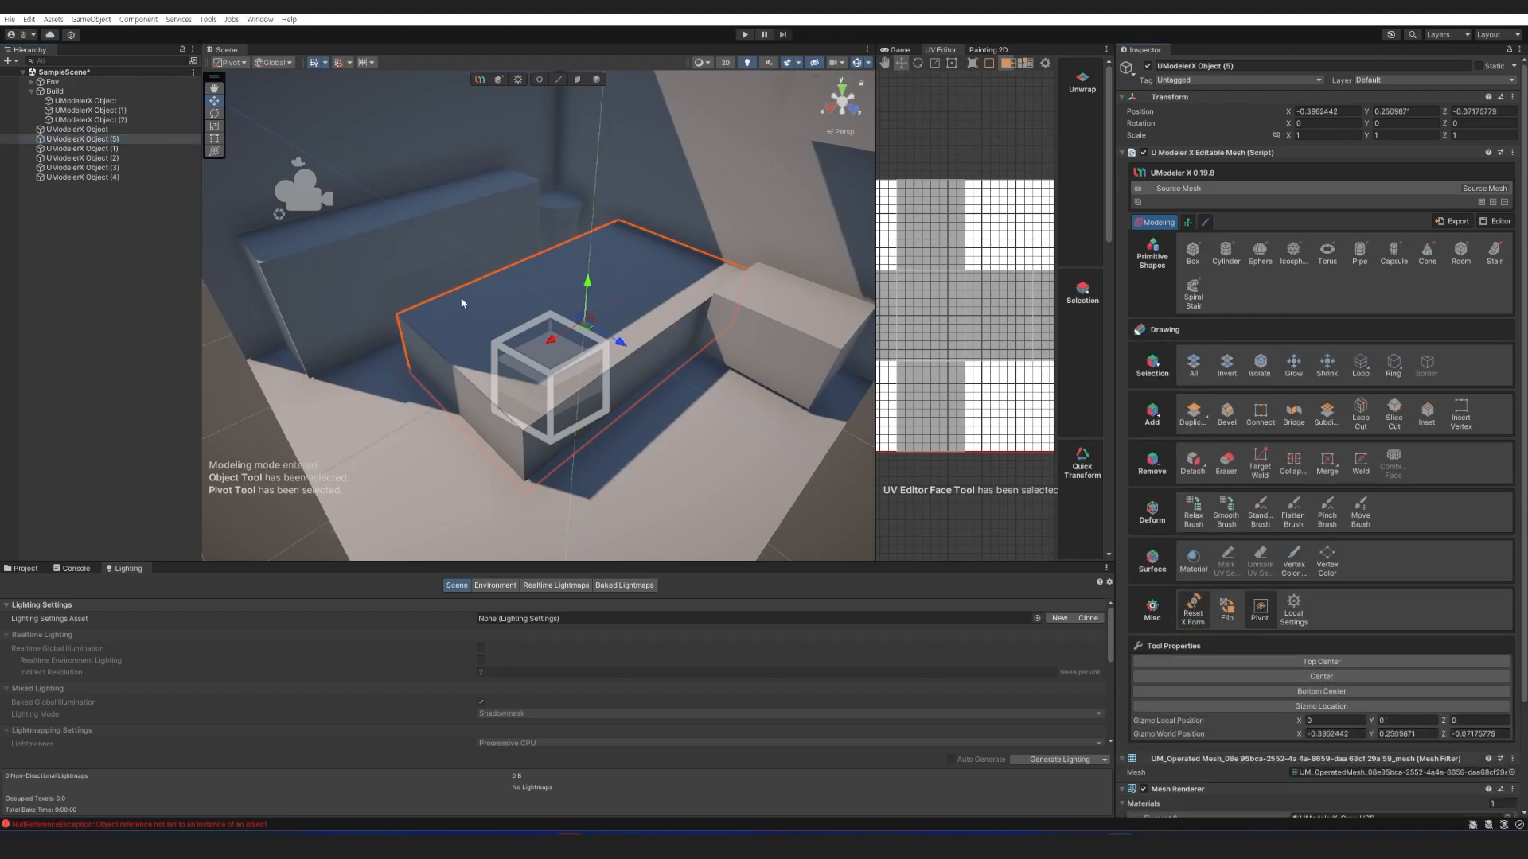
Raise the copy to a Y position of 0.4 and scale it uniformly to about 0.956.
{"action": "key", "text": "shift+3"}
{"action": "key", "text": "shift+4"}
{"action": "left_click_drag", "start_coordinate": [586, 297], "coordinate": [591, 264]}
{"action": "key", "text": "r"}
{"action": "key", "text": "w"}
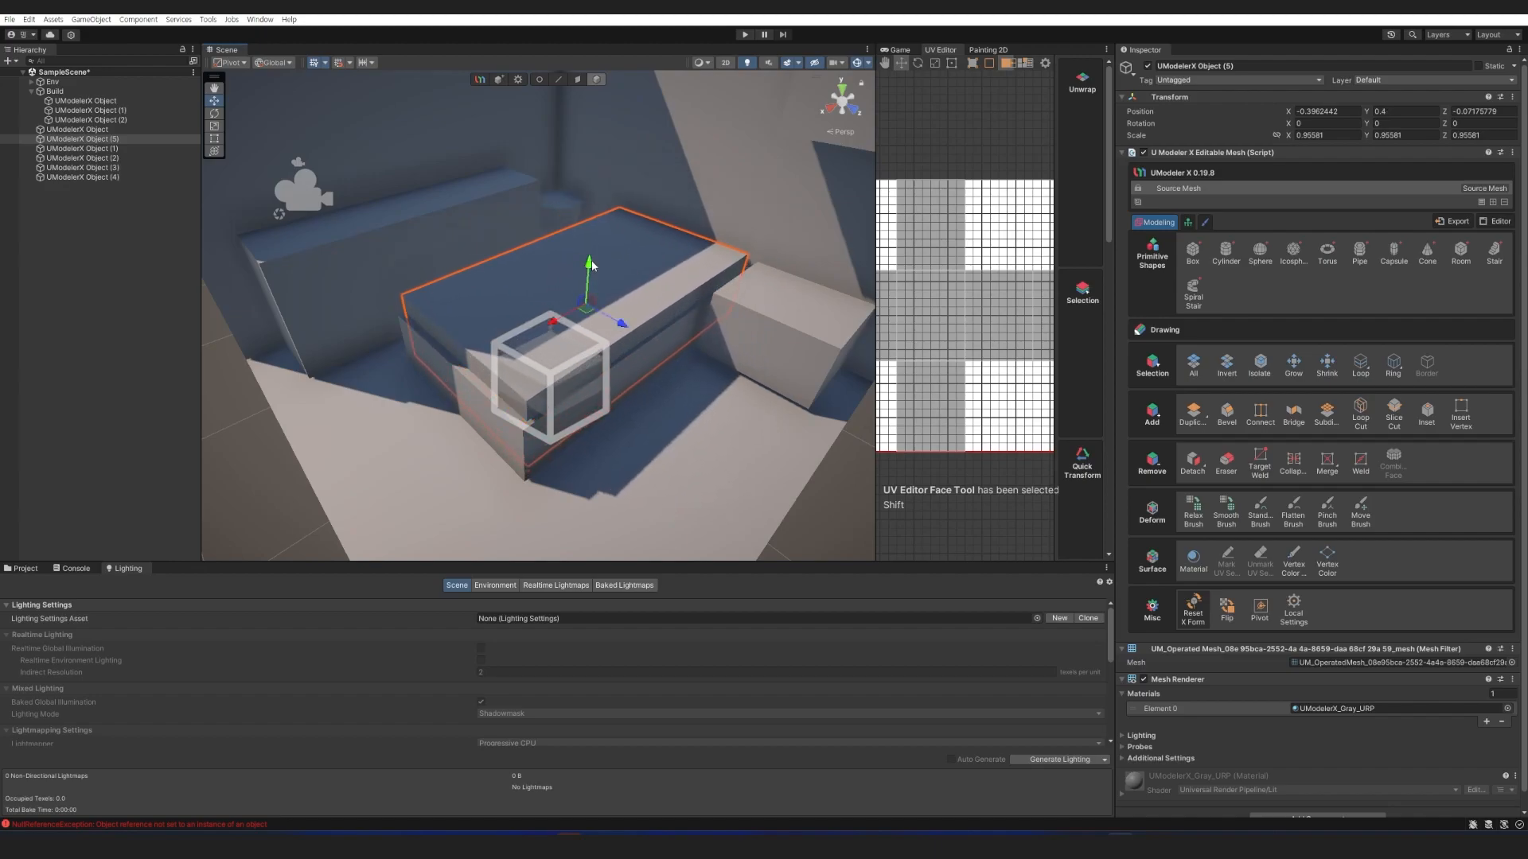
Adjust the raised copy's scale along its X axis.
{"action": "key", "text": "r"}
{"action": "left_click_drag", "start_coordinate": [553, 322], "coordinate": [561, 350]}
{"action": "key", "text": "w"}
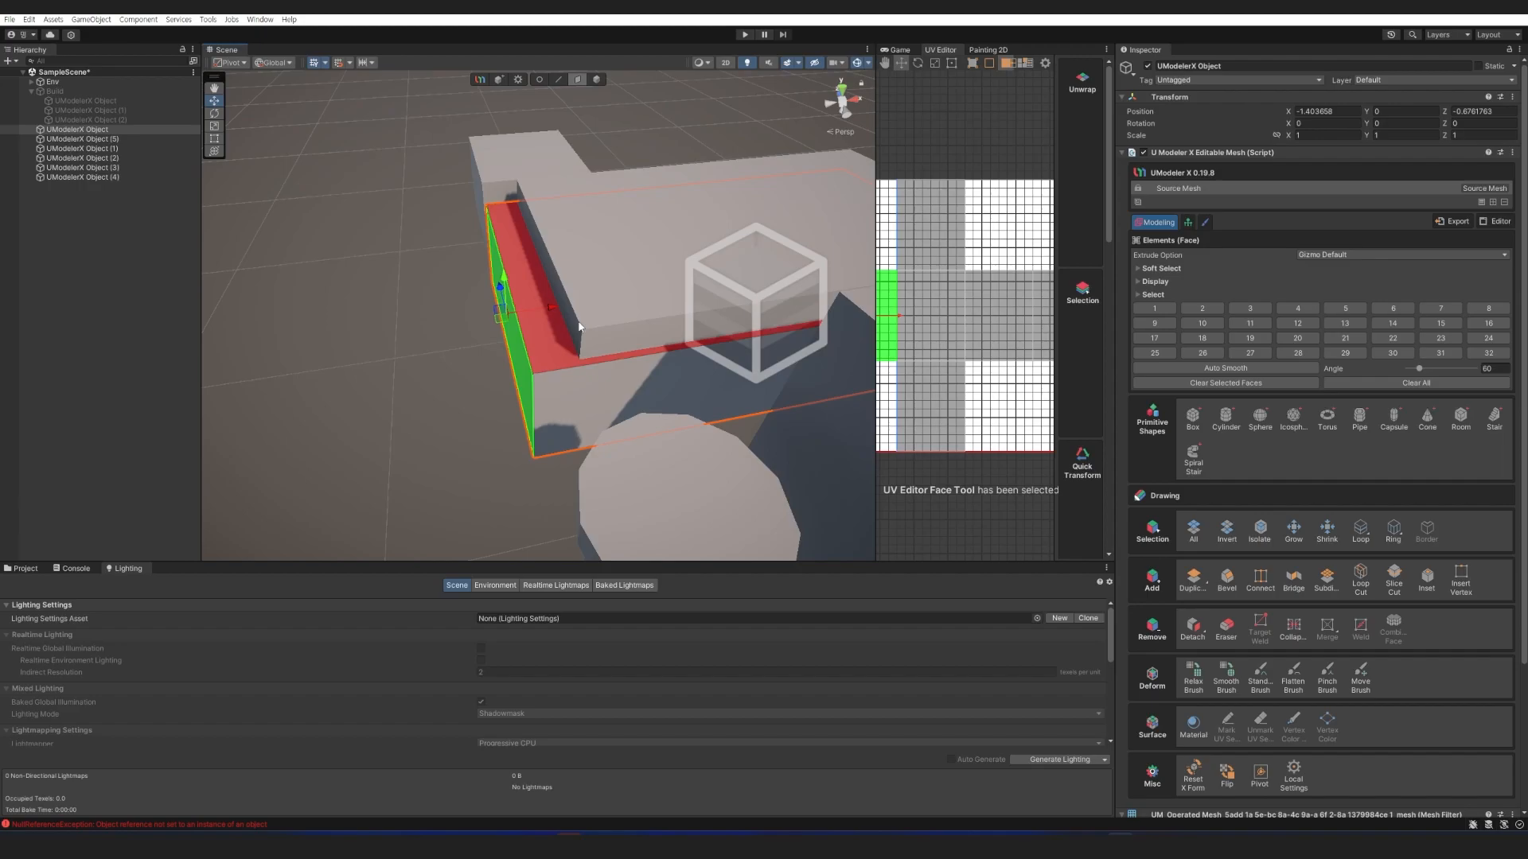
Add a single loop cut across the lower box close to its outer end, with an offset of about 0.9.
{"action": "left_click", "coordinate": [1360, 578]}
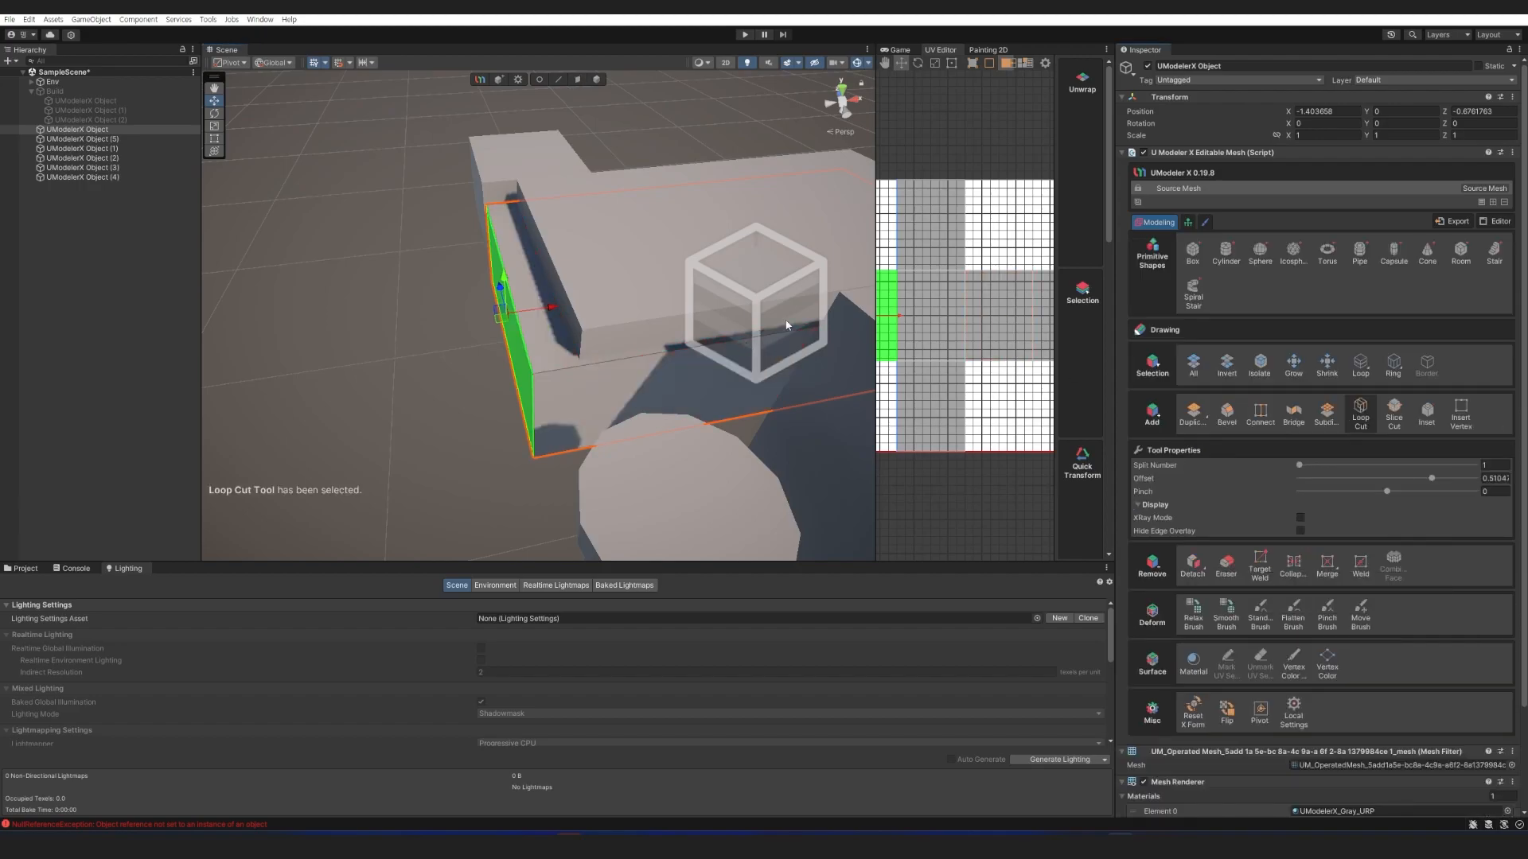
{"action": "right_click_drag", "start_coordinate": [758, 332], "coordinate": [770, 347]}
{"action": "key", "text": "2"}
{"action": "key", "text": "s"}
{"action": "key", "text": "a"}
{"action": "left_click", "coordinate": [1363, 593]}
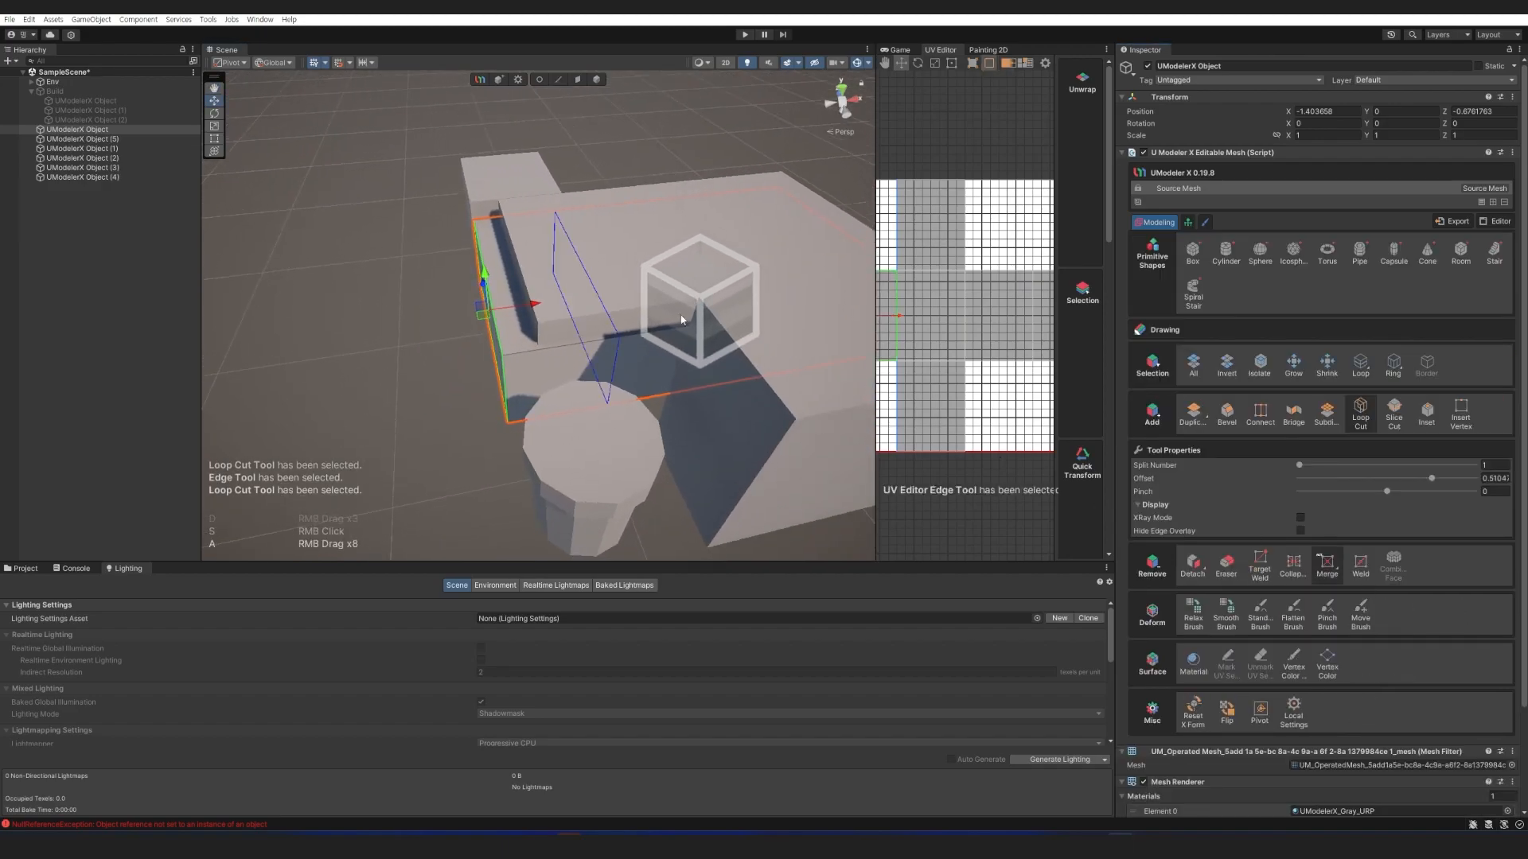
{"action": "left_click_drag", "start_coordinate": [529, 360], "coordinate": [422, 359]}
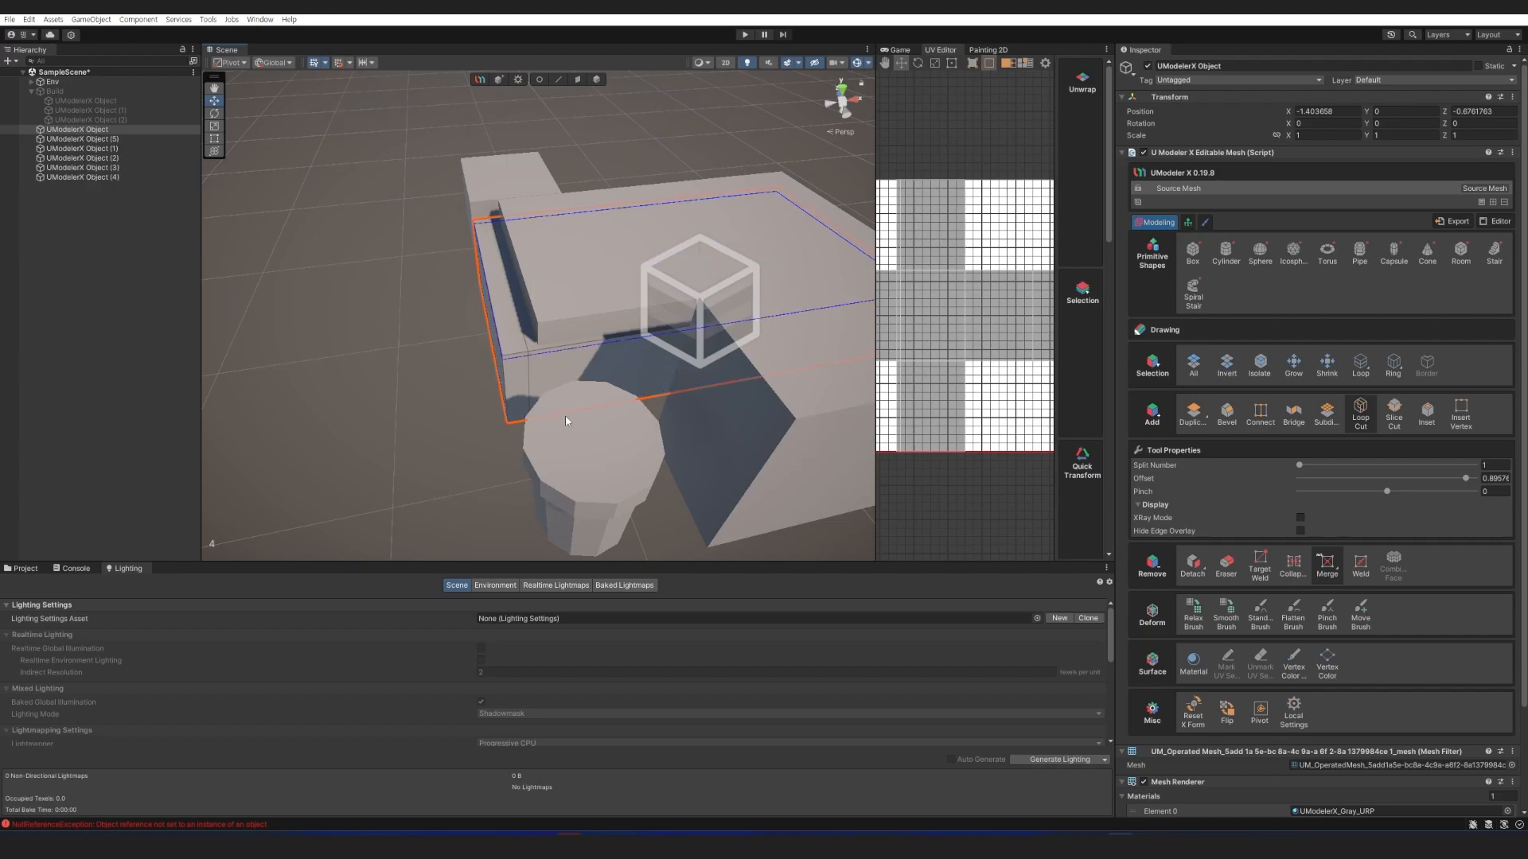
Extrude the narrow top face at the lower box's outer end upward to form a headboard.
{"action": "key", "text": "shift+4"}
{"action": "key", "text": "shift+3"}
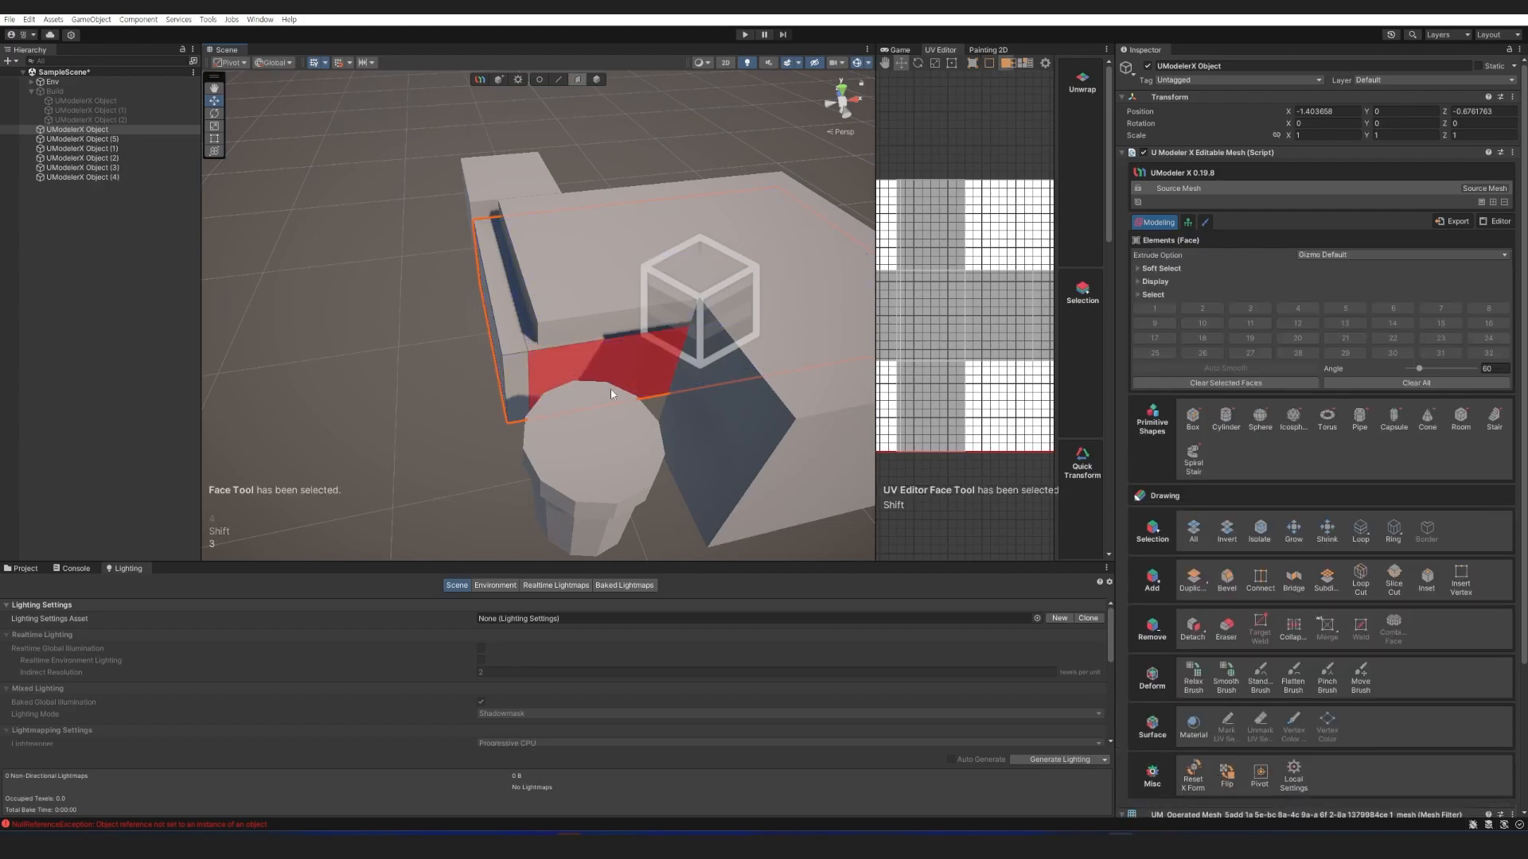
{"action": "key", "text": "a"}
{"action": "key", "text": "r"}
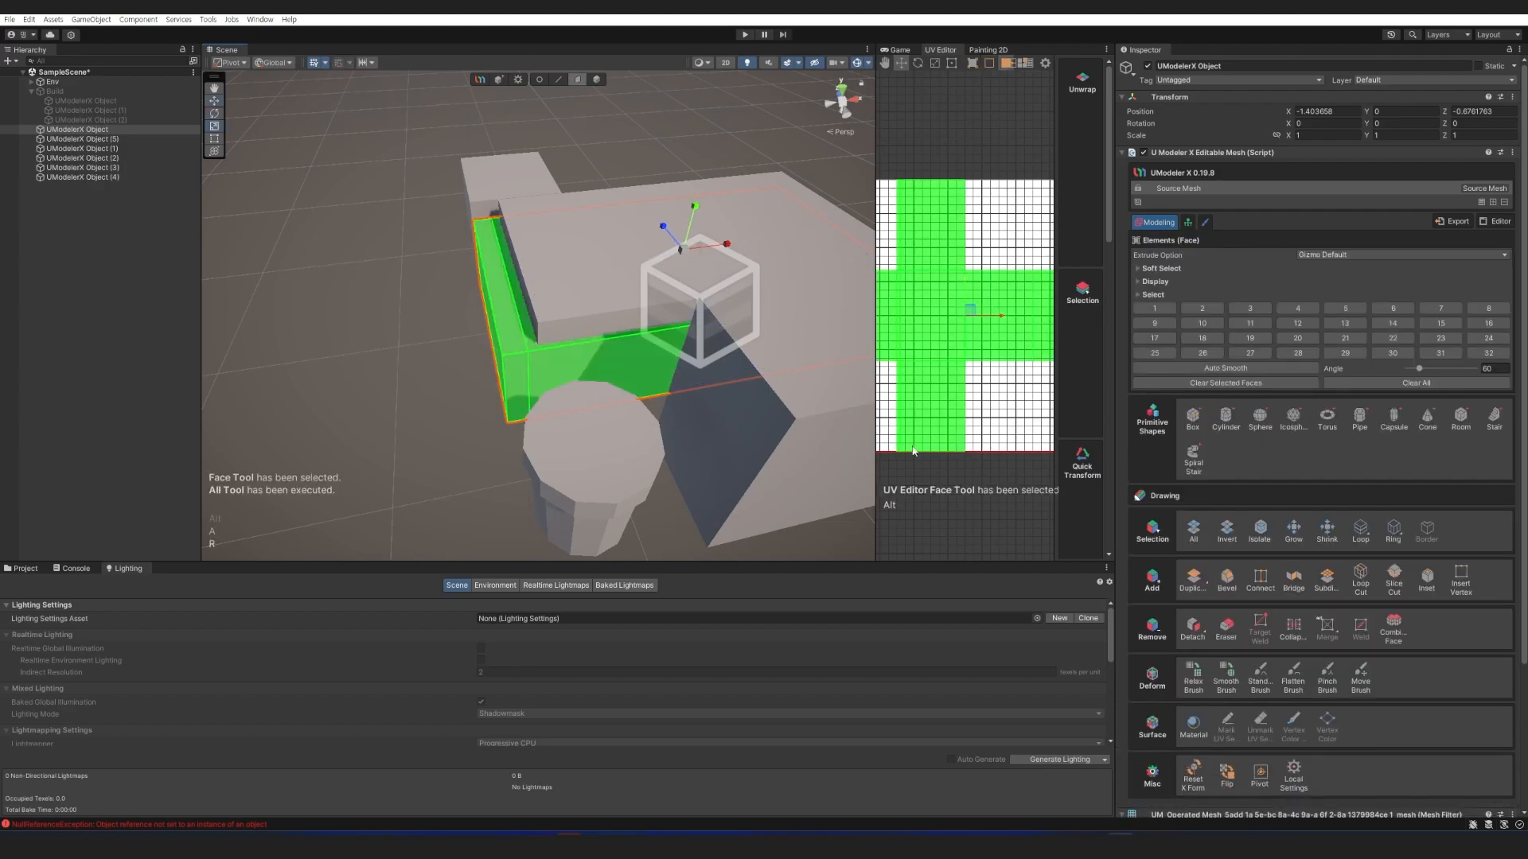
{"action": "key", "text": "d"}
{"action": "mouse_move", "coordinate": [649, 241]}
{"action": "right_mouse_down"}
{"action": "mouse_move", "coordinate": [660, 255]}
{"action": "mouse_move", "coordinate": [800, 252]}
{"action": "mouse_move", "coordinate": [662, 233]}
{"action": "right_mouse_up"}
{"action": "key", "text": "w"}
{"action": "key", "text": "a"}
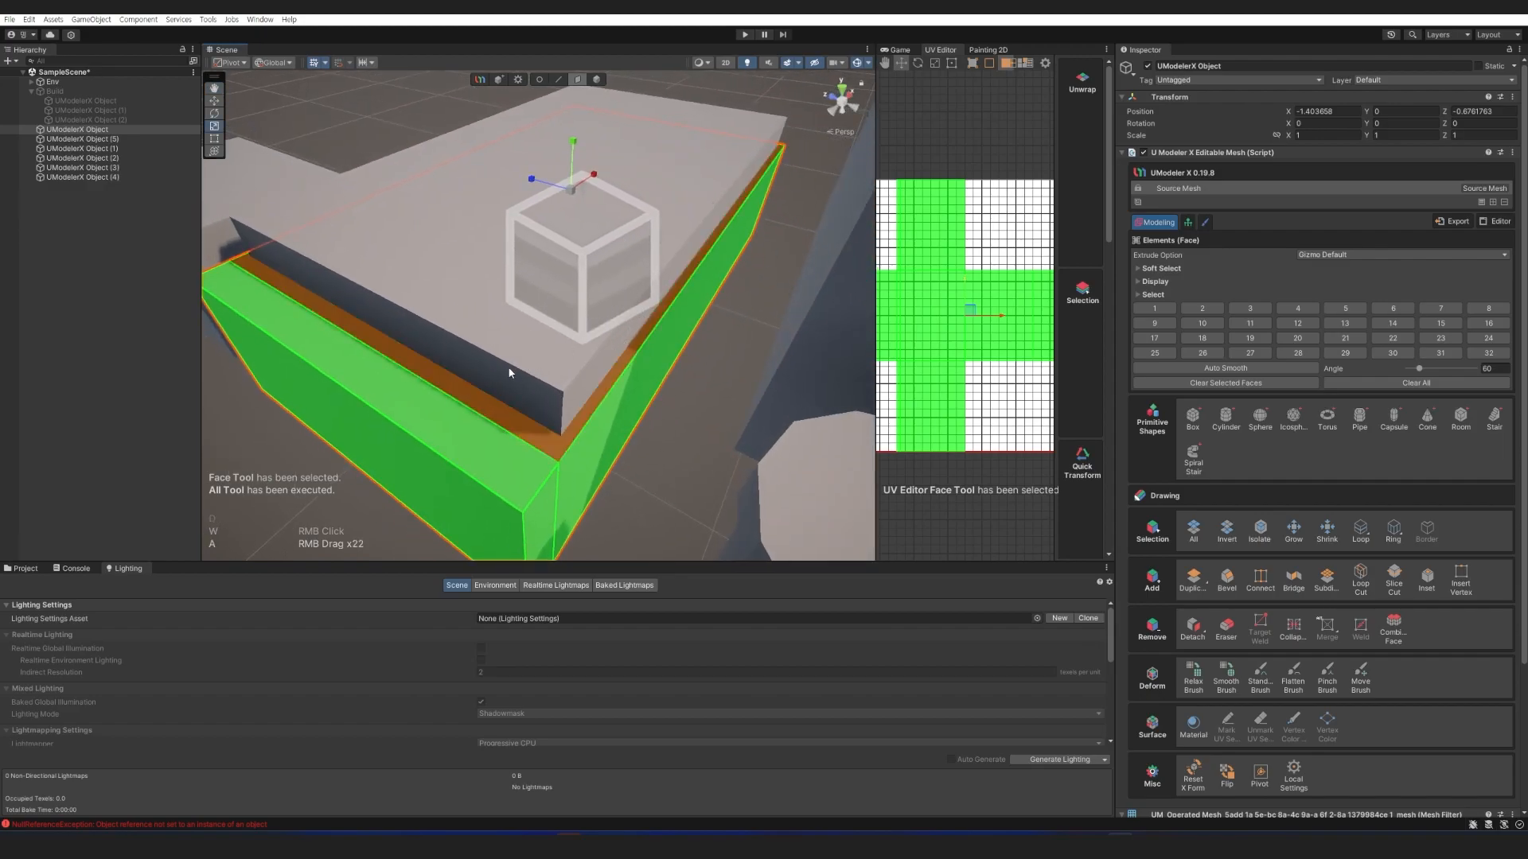
{"action": "left_click", "coordinate": [400, 404]}
{"action": "right_click_drag", "start_coordinate": [384, 365], "coordinate": [394, 364]}
{"action": "key", "text": "s"}
{"action": "key", "text": "d"}
{"action": "key", "text": "w"}
{"action": "key", "text": "s"}
{"action": "right_click_drag", "start_coordinate": [621, 365], "coordinate": [604, 340]}
{"action": "key", "text": "d"}
{"action": "left_click_drag", "start_coordinate": [521, 290], "coordinate": [521, 233], "text": "shift"}
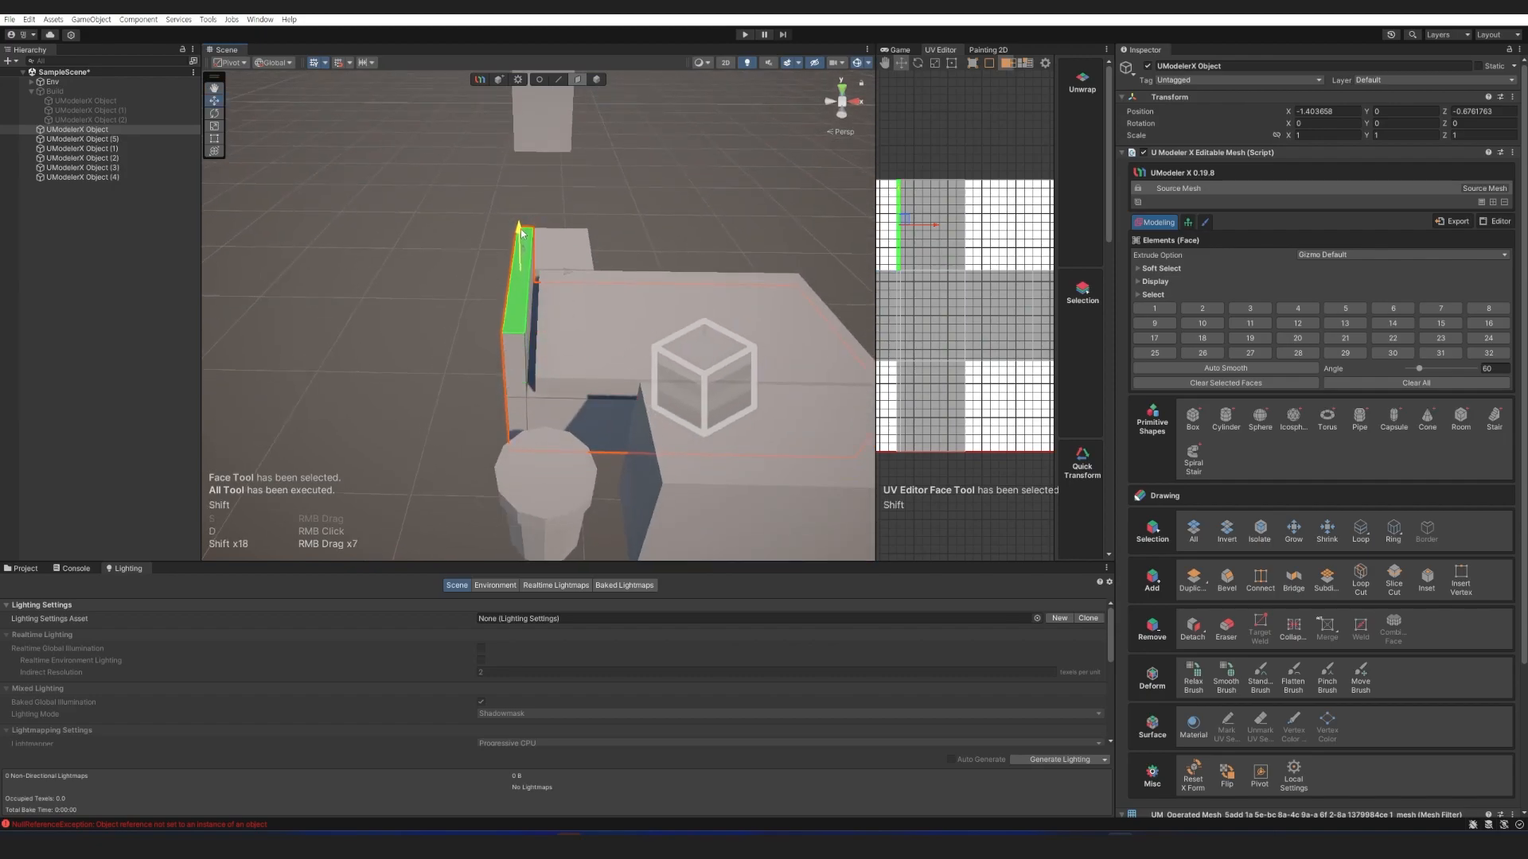
Select the upper and lower outer faces of the headboard end and move them inward along X to thin it.
{"action": "key", "text": "a"}
{"action": "right_click_drag", "start_coordinate": [486, 342], "coordinate": [538, 368]}
{"action": "key", "text": "w"}
{"action": "left_click", "coordinate": [615, 317]}
{"action": "left_click", "coordinate": [614, 371], "text": "shift"}
{"action": "key", "text": "d"}
{"action": "key", "text": "a"}
{"action": "key", "text": "w"}
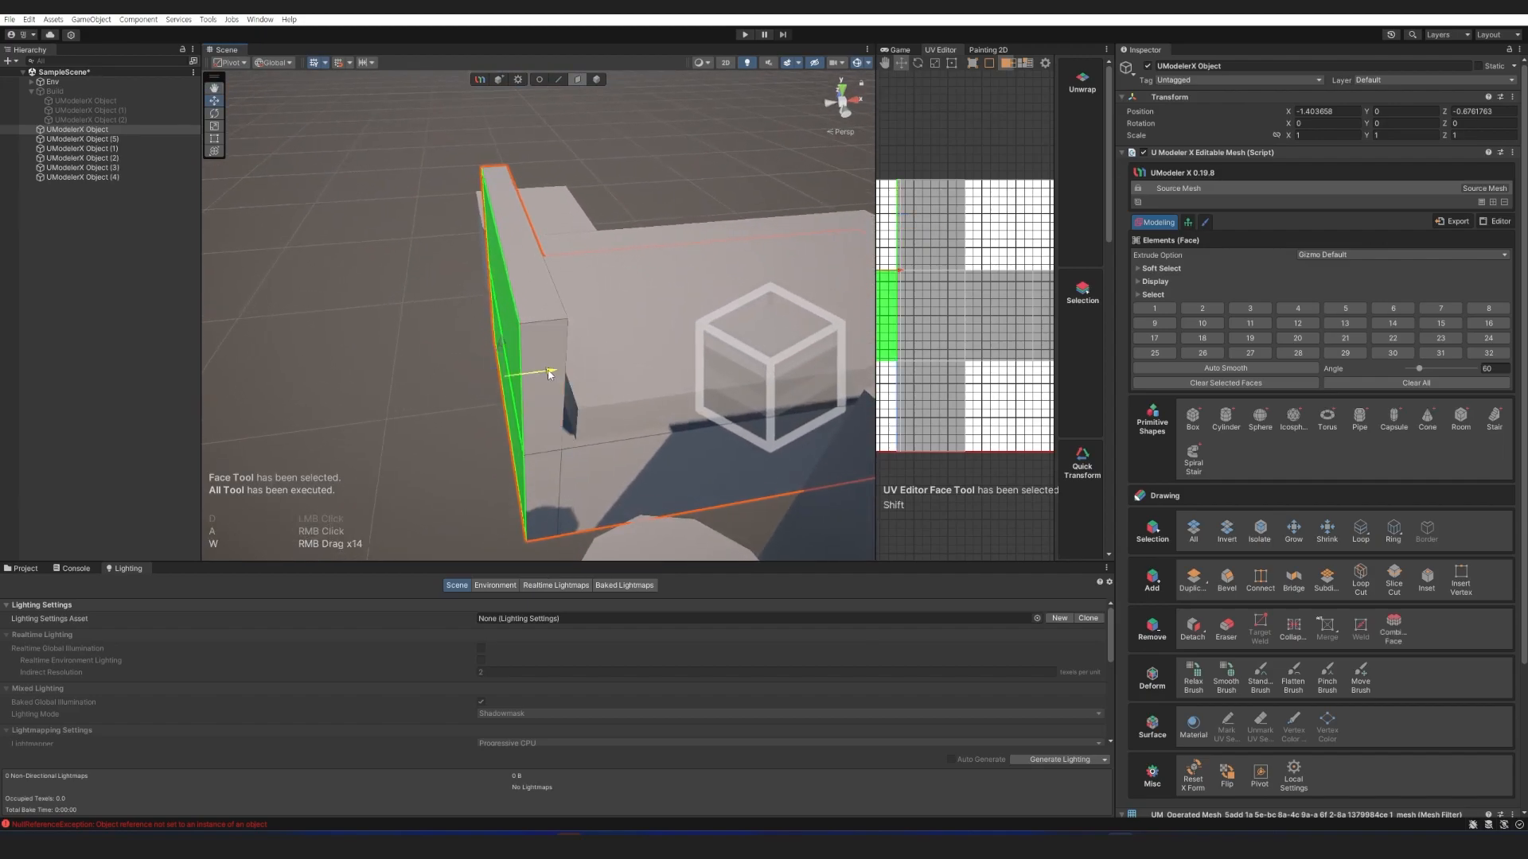
{"action": "left_click_drag", "start_coordinate": [548, 371], "coordinate": [564, 374]}
Add two evenly spaced loop cuts through the headboard with a split number of 2 and offset 0.
{"action": "right_click", "coordinate": [563, 374]}
{"action": "key", "text": "d"}
{"action": "right_click_drag", "start_coordinate": [564, 374], "coordinate": [637, 422]}
{"action": "key", "text": "s"}
{"action": "key", "text": "w"}
{"action": "key", "text": "e"}
{"action": "key", "text": "w"}
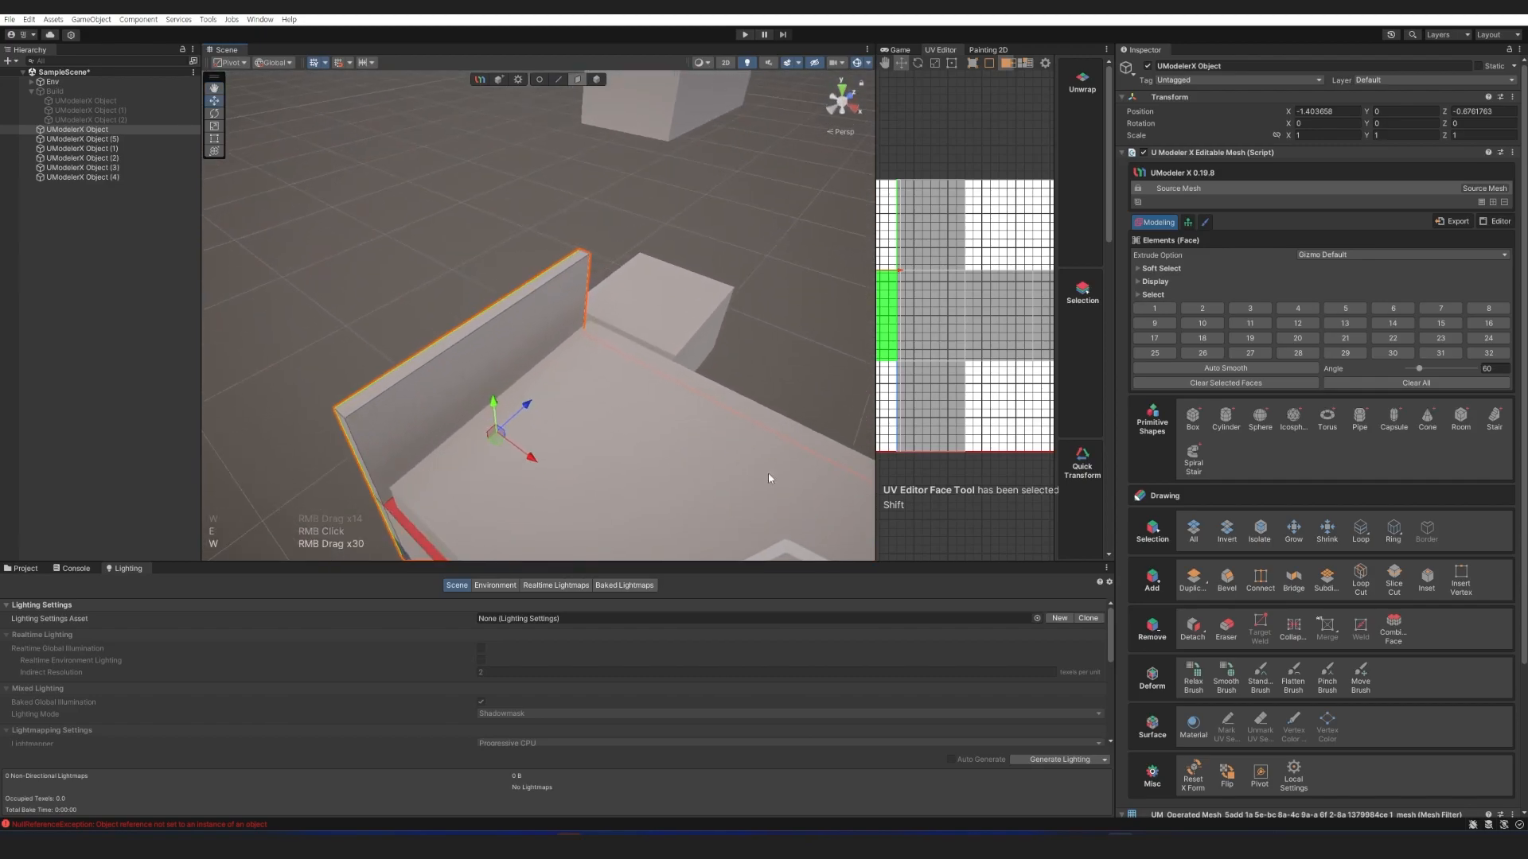
{"action": "left_click", "coordinate": [1359, 576]}
{"action": "left_click", "coordinate": [1491, 465]}
{"action": "type", "text": "2"}
{"action": "left_click", "coordinate": [1500, 477]}
{"action": "type", "text": "0"}
{"action": "key", "text": "Tab"}
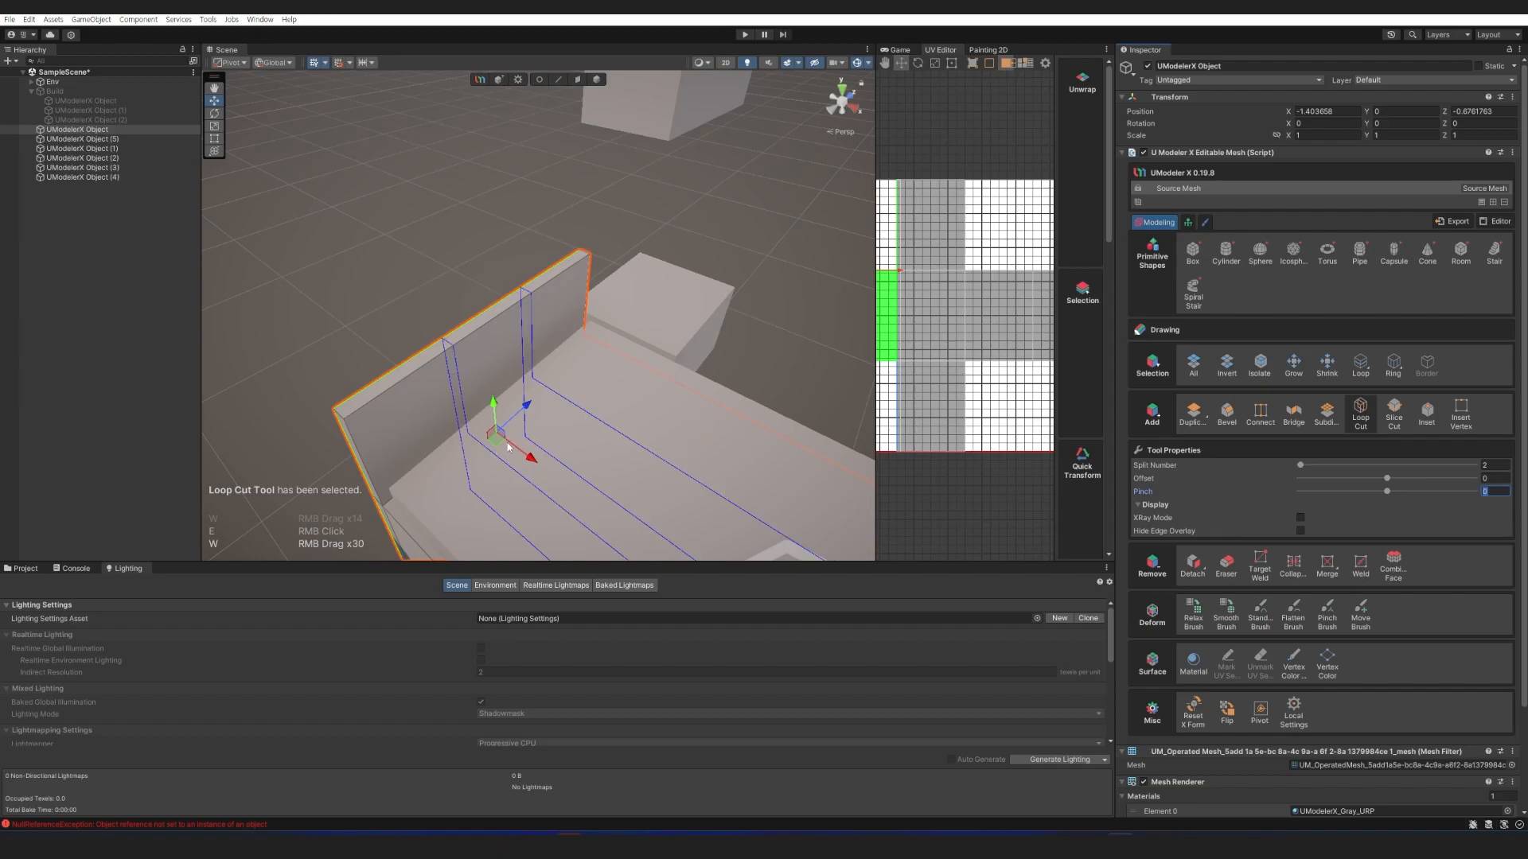
{"action": "left_click", "coordinate": [457, 363]}
{"action": "key", "text": "1"}
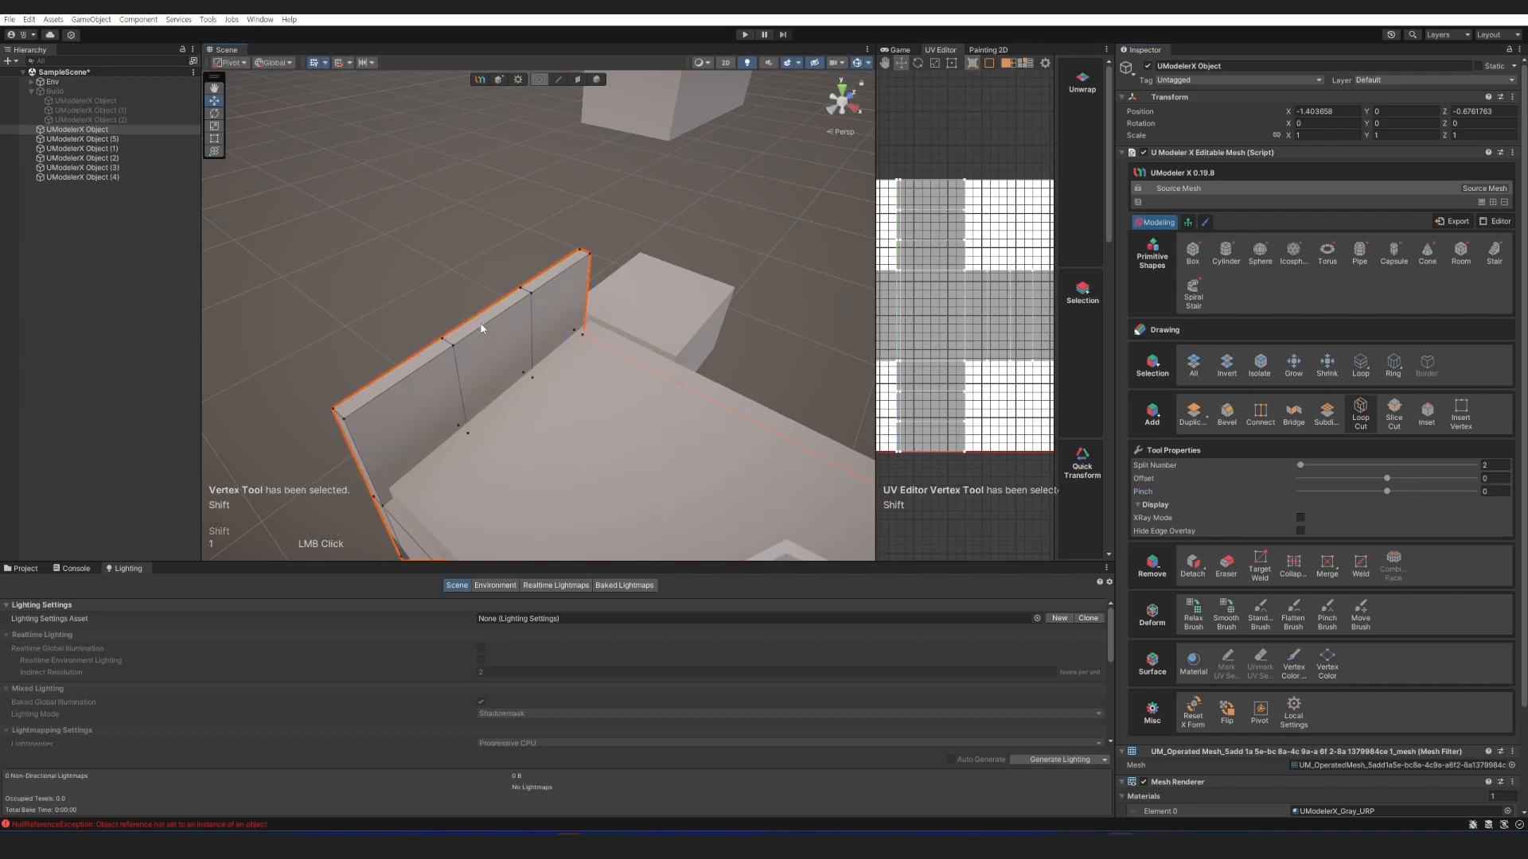
Select the middle top face of the headboard and raise it slightly along Y.
{"action": "key", "text": "3"}
{"action": "left_click", "coordinate": [481, 309]}
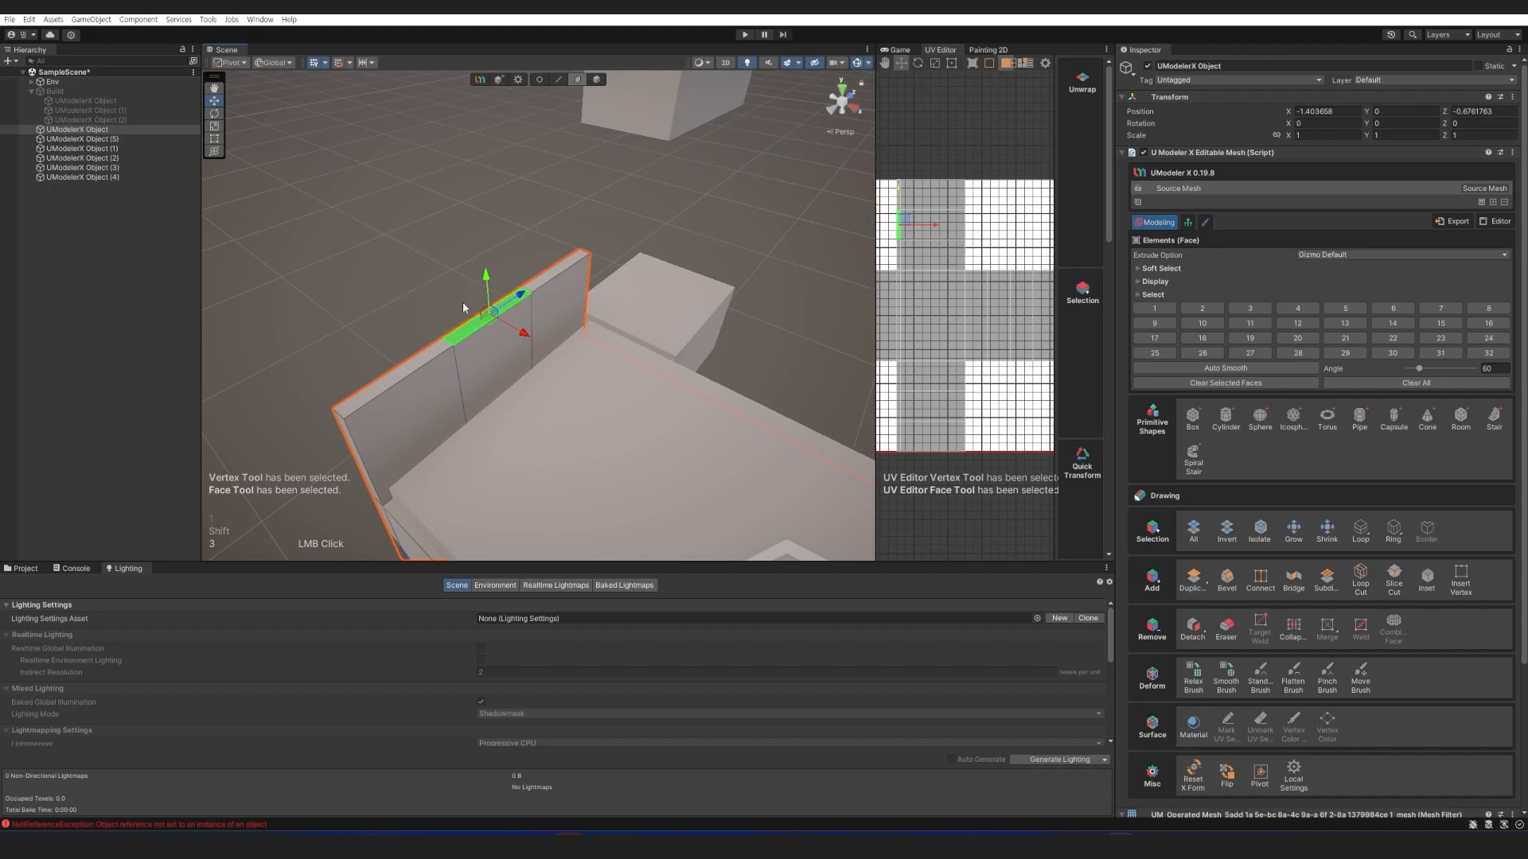
{"action": "left_click_drag", "start_coordinate": [482, 281], "coordinate": [482, 261]}
Select the underside faces of the bed frame and move them up along Y, leaving the headboard end lower.
{"action": "right_click", "coordinate": [584, 204]}
{"action": "right_click_drag", "start_coordinate": [584, 203], "coordinate": [345, 46]}
{"action": "key", "text": "d"}
{"action": "key", "text": "s"}
{"action": "key", "text": "w"}
{"action": "key", "text": "q"}
{"action": "left_click", "coordinate": [641, 323], "text": "shift"}
{"action": "left_click", "coordinate": [605, 316], "text": "shift"}
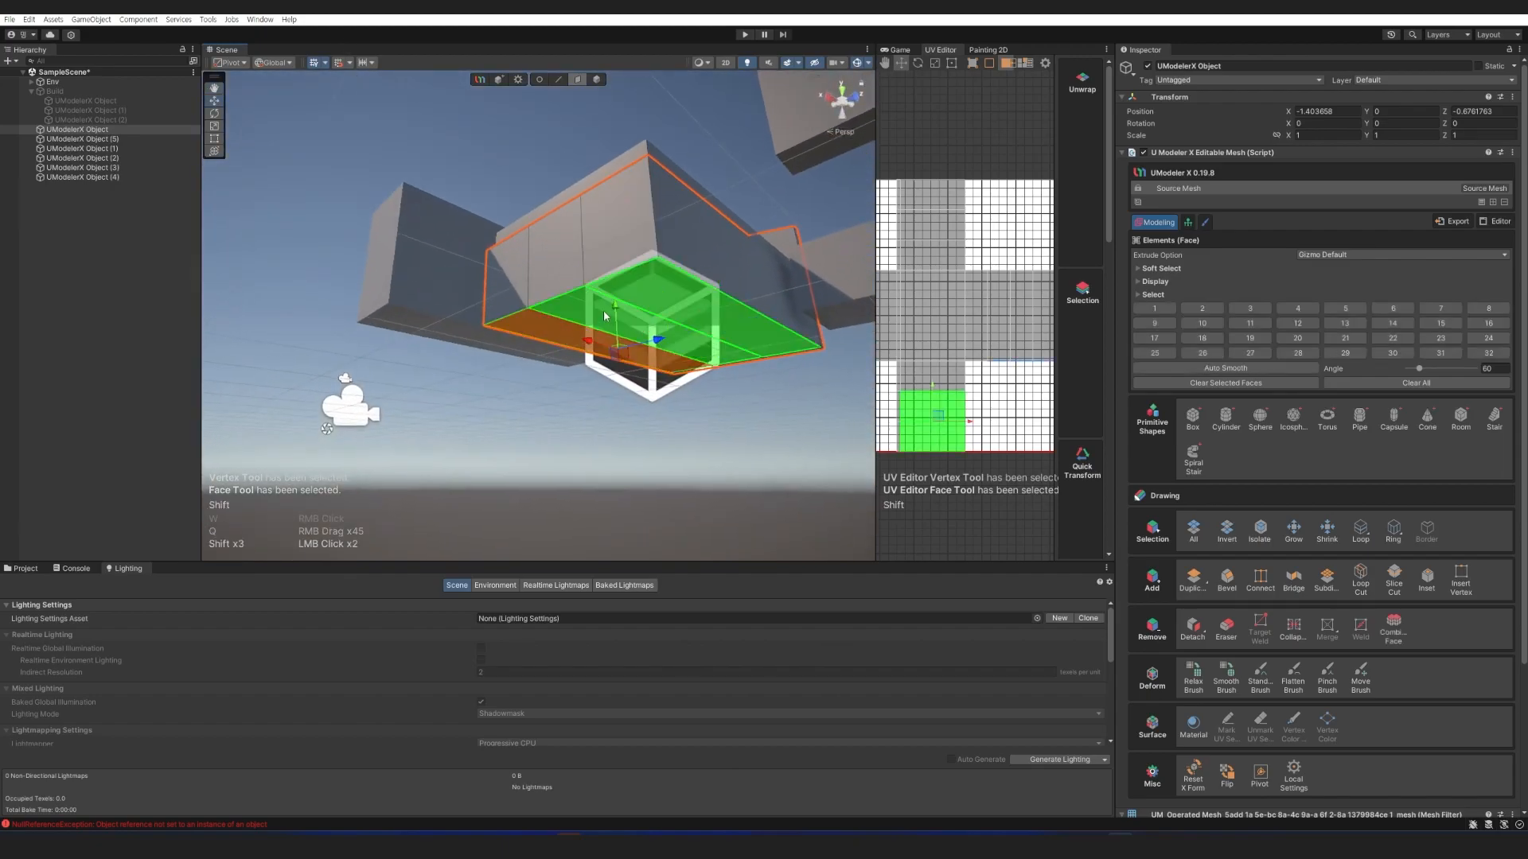
{"action": "left_click_drag", "start_coordinate": [614, 313], "coordinate": [619, 278]}
Select the mattress box's bottom face and move it up along Y.
{"action": "key", "text": "w"}
{"action": "key", "text": "e"}
{"action": "right_click_drag", "start_coordinate": [654, 236], "coordinate": [636, 296]}
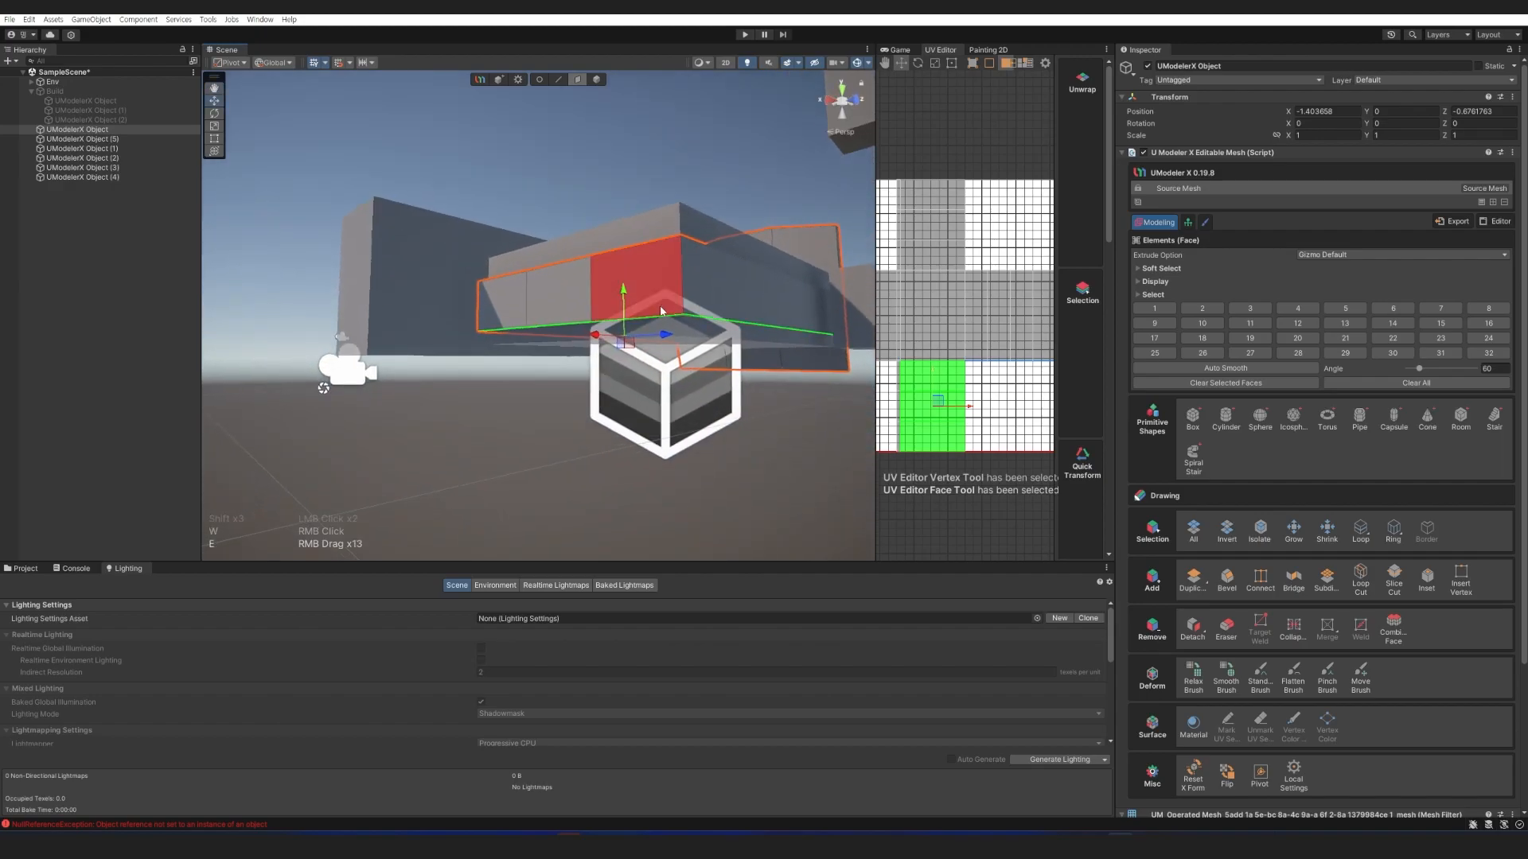
{"action": "right_click_drag", "start_coordinate": [670, 228], "coordinate": [672, 246]}
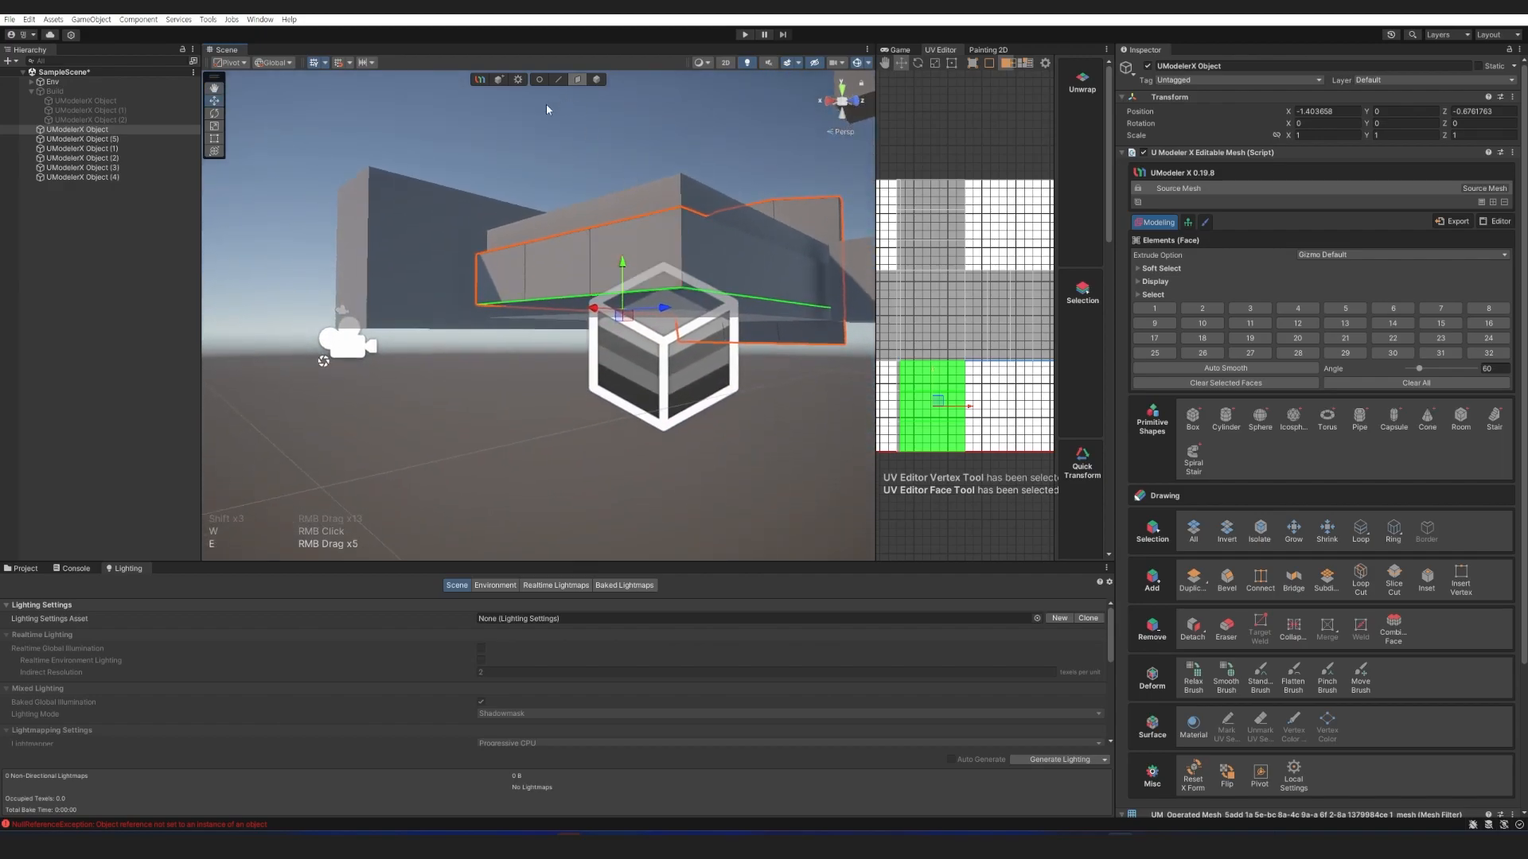
{"action": "key", "text": "4"}
{"action": "left_click", "coordinate": [600, 211]}
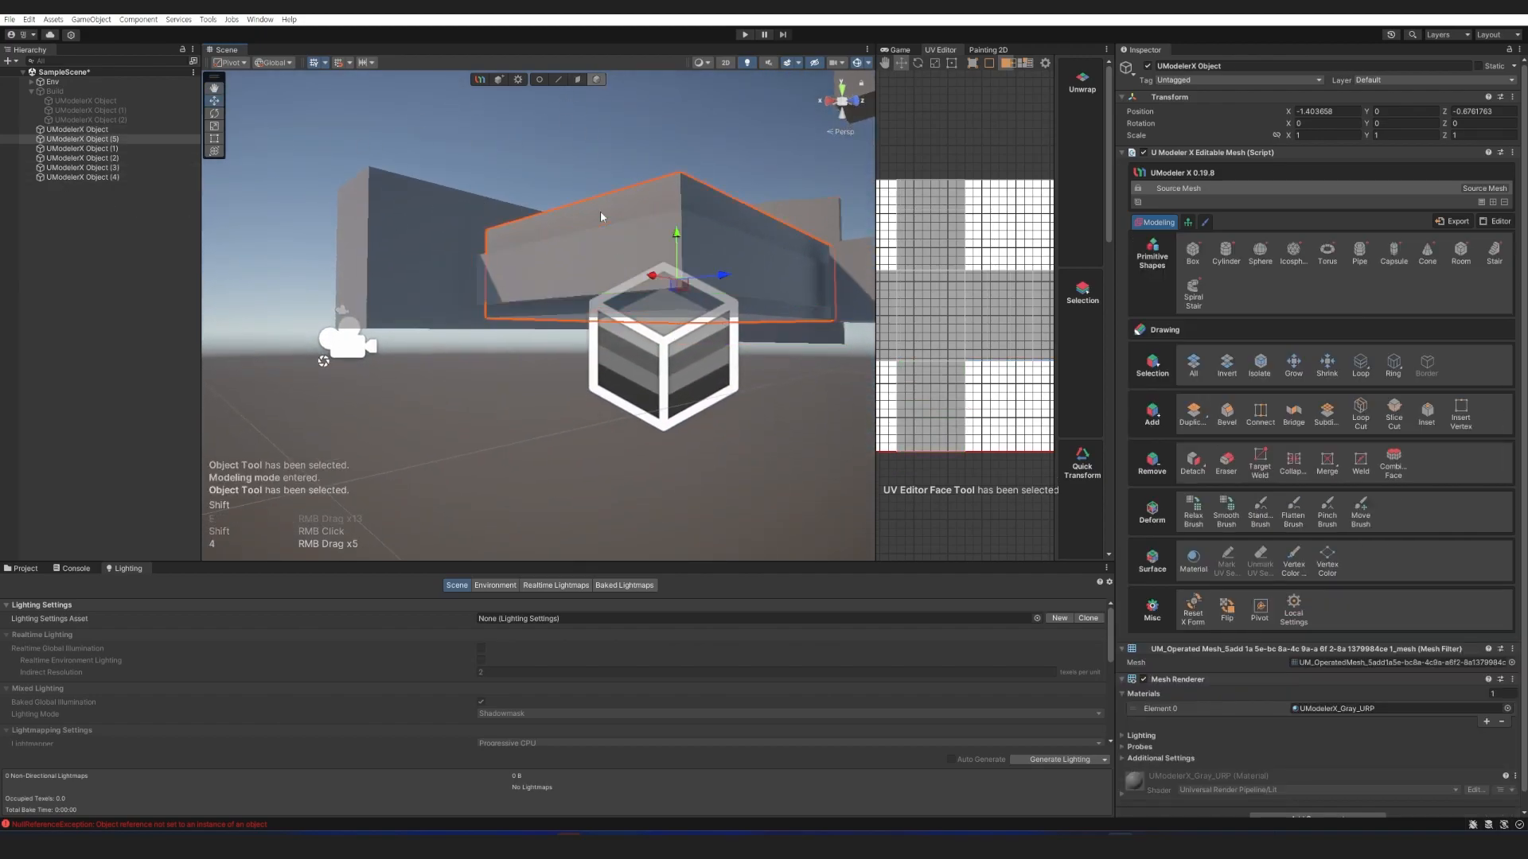
{"action": "key", "text": "q"}
{"action": "right_click_drag", "start_coordinate": [741, 273], "coordinate": [666, 240]}
{"action": "left_click", "coordinate": [661, 237]}
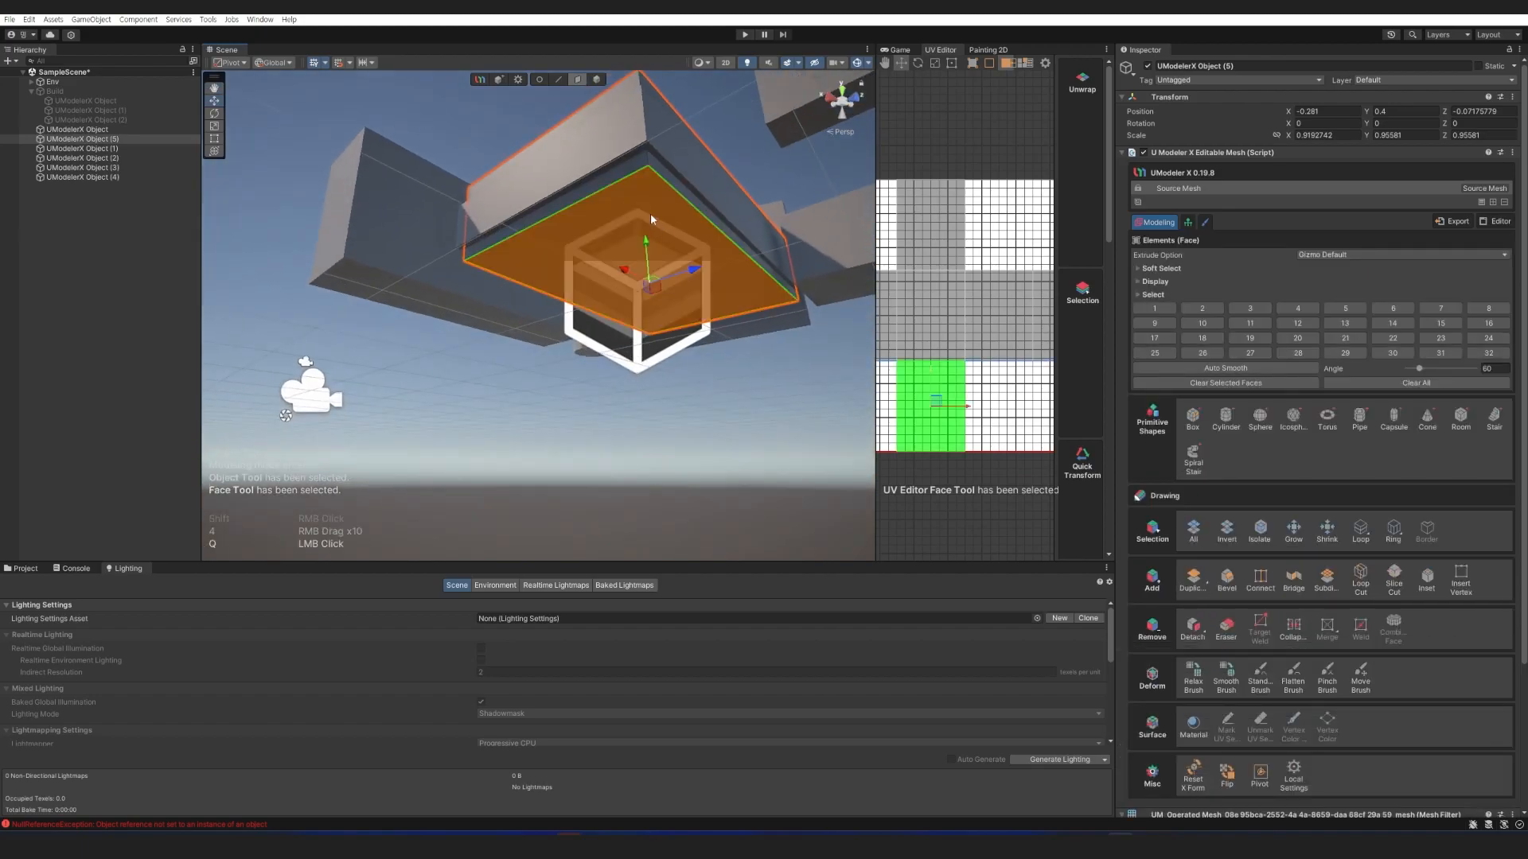
{"action": "right_click", "coordinate": [648, 223]}
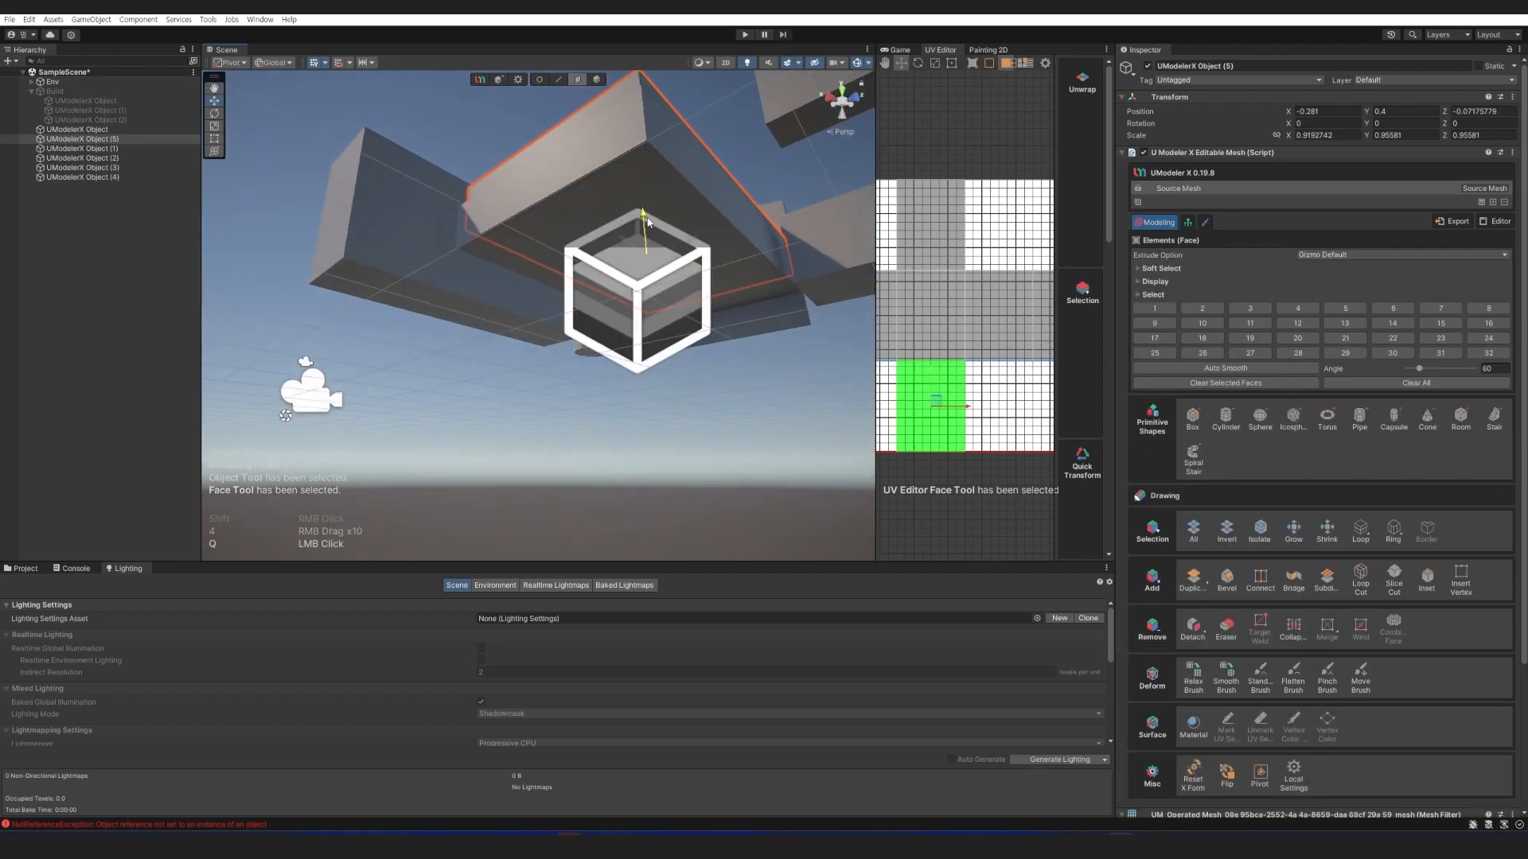
Select all faces of the mattress and bevel its edges with a width of 0.03 and 3 segments.
{"action": "right_click_drag", "start_coordinate": [647, 218], "coordinate": [672, 338]}
{"action": "key", "text": "w"}
{"action": "key", "text": "s"}
{"action": "key", "text": "q"}
{"action": "key", "text": "w"}
{"action": "right_click_drag", "start_coordinate": [641, 288], "coordinate": [629, 361]}
{"action": "key", "text": "w"}
{"action": "key", "text": "d"}
{"action": "key", "text": "s"}
{"action": "key", "text": "e"}
{"action": "key", "text": "a"}
{"action": "left_click", "coordinate": [417, 441]}
{"action": "right_click_drag", "start_coordinate": [416, 441], "coordinate": [649, 469]}
{"action": "key", "text": "w"}
{"action": "key", "text": "e"}
{"action": "key", "text": "s"}
{"action": "key", "text": "alt+a"}
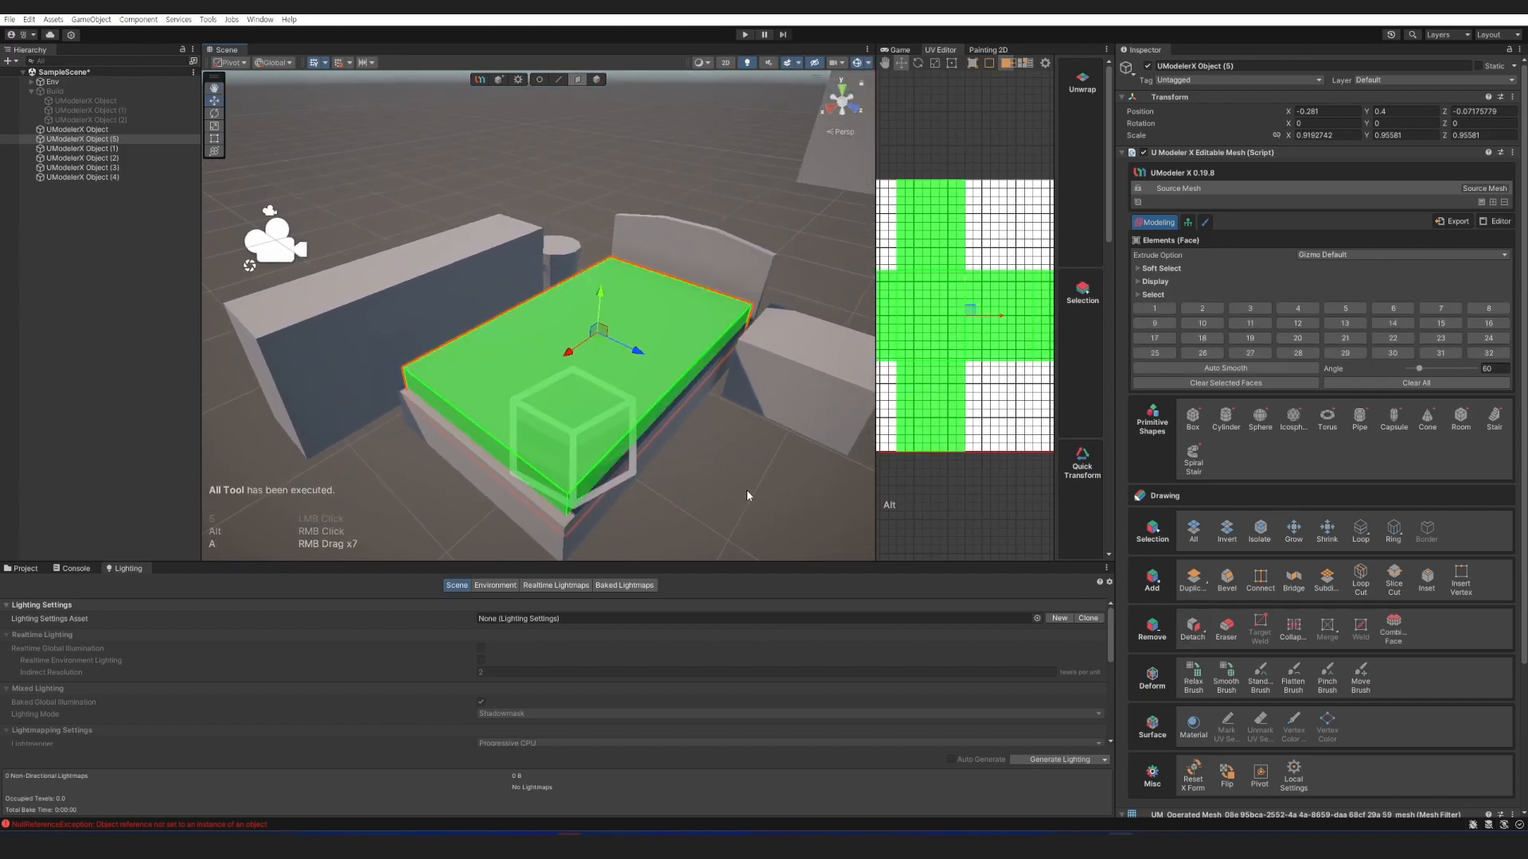
{"action": "left_click", "coordinate": [1227, 580]}
{"action": "left_click", "coordinate": [1360, 491]}
{"action": "type", "text": "0.02"}
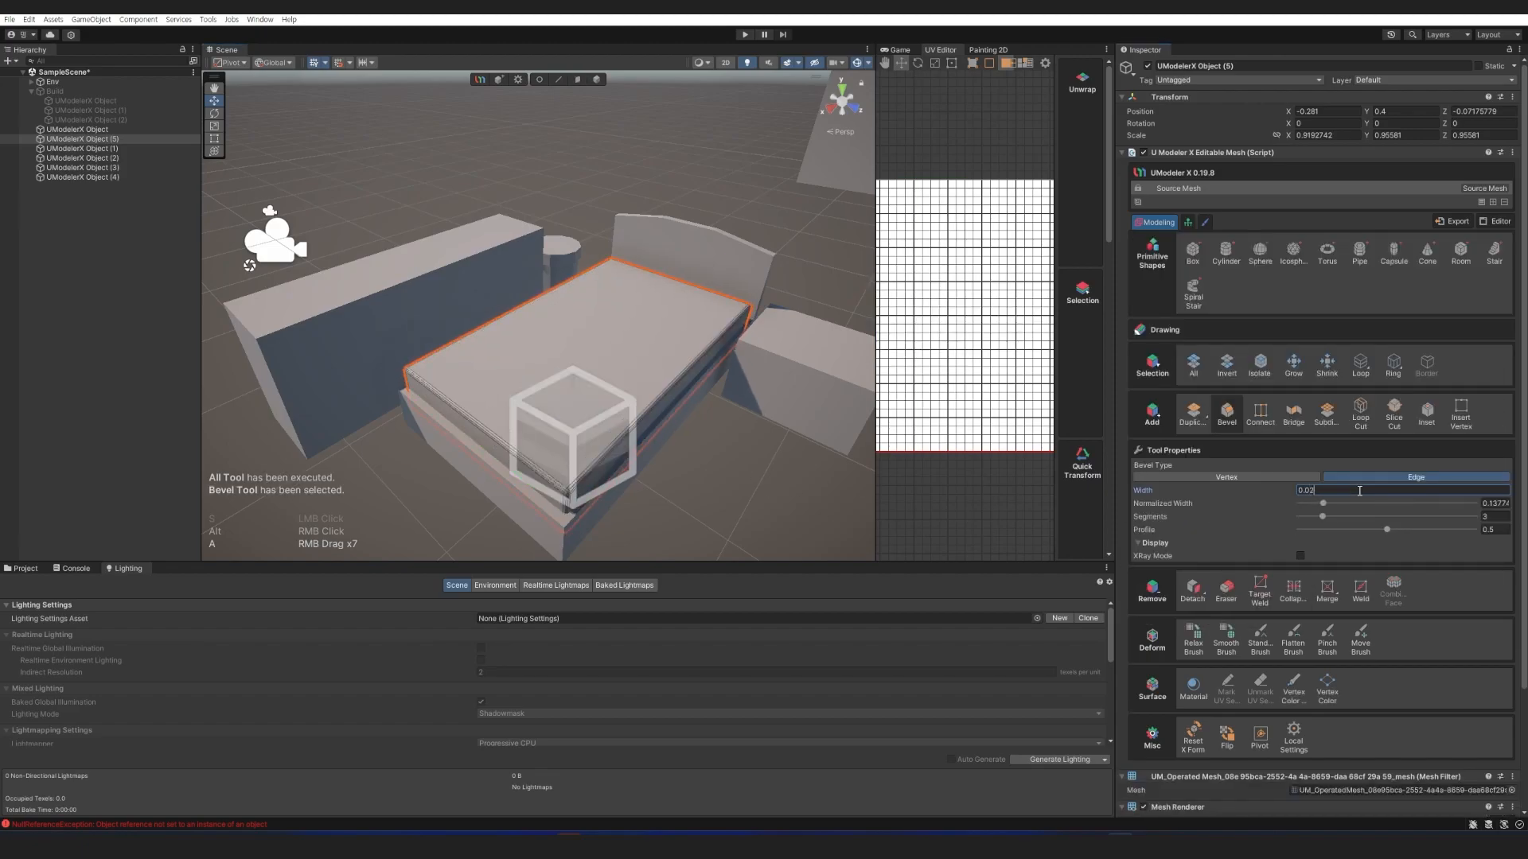
{"action": "type", "text": "0.03"}
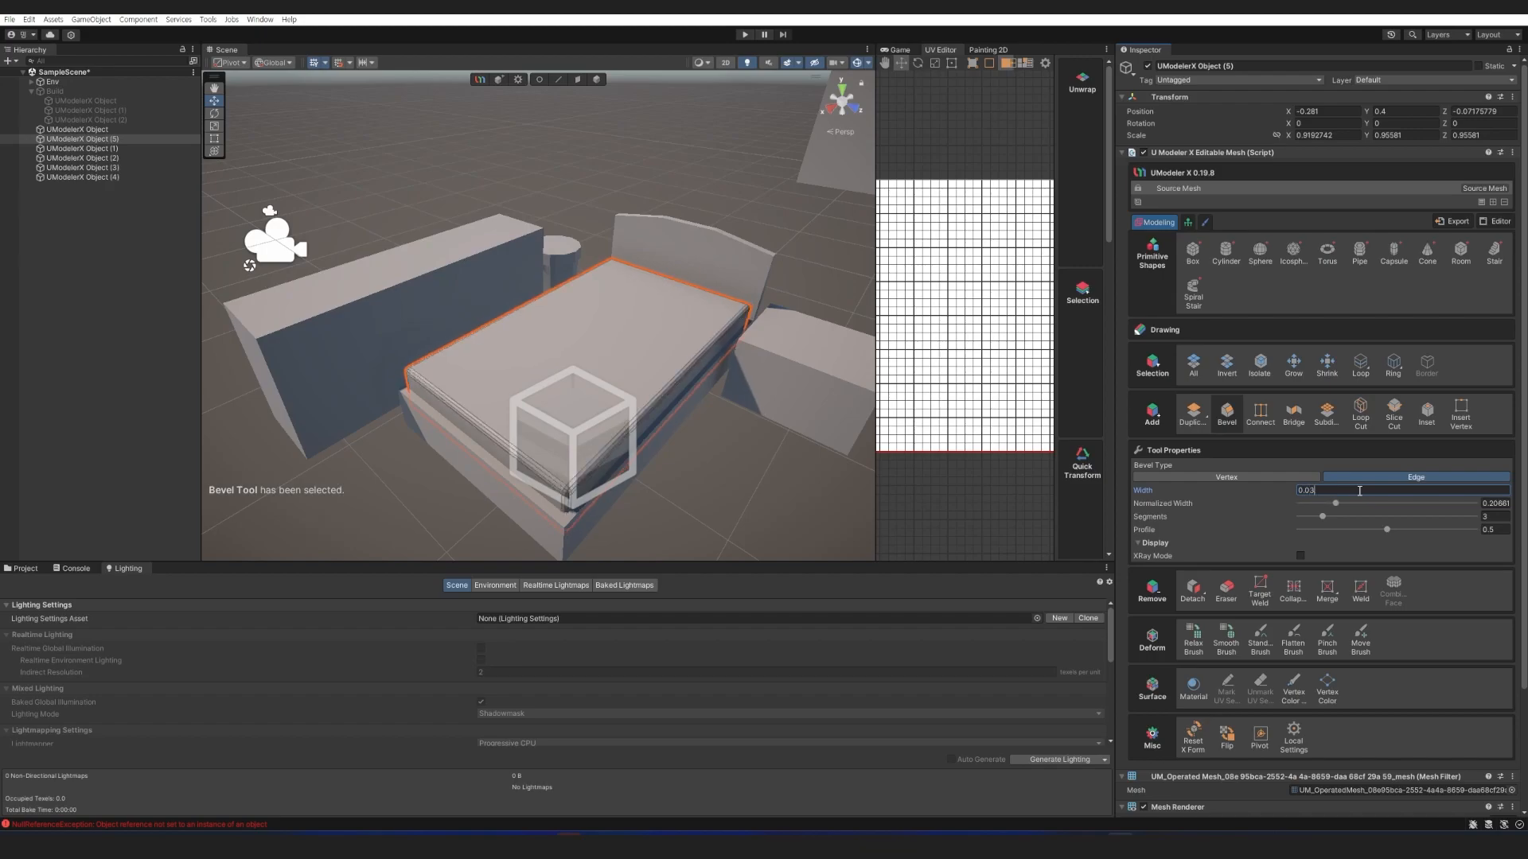
{"action": "left_click", "coordinate": [654, 452]}
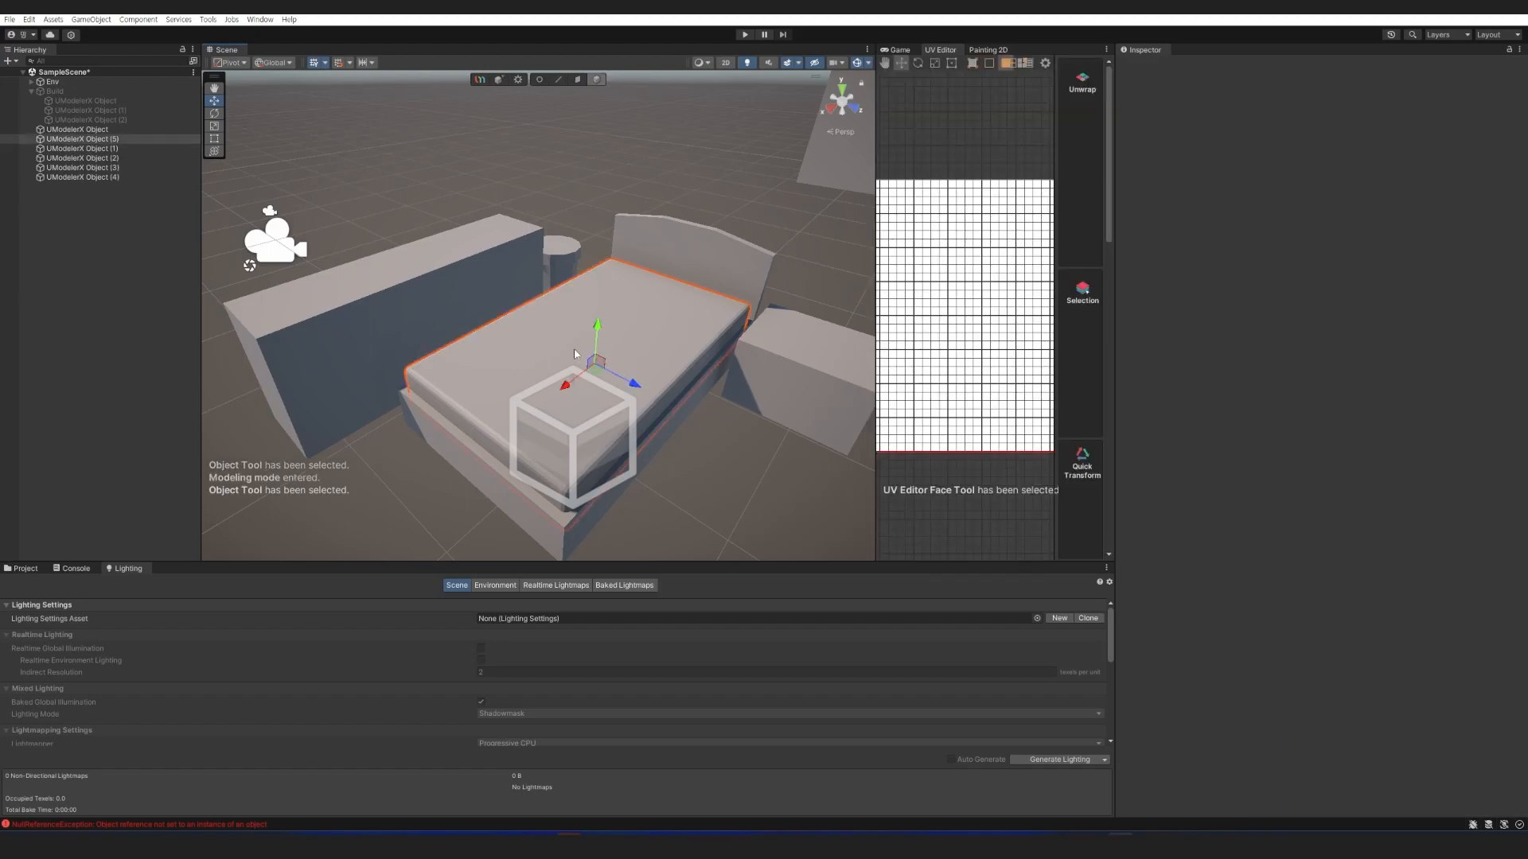
Select all mattress faces, apply Auto Smooth at a 60-degree angle, and return to object mode.
{"action": "left_click", "coordinate": [756, 183]}
{"action": "scroll", "coordinate": [756, 191], "scroll_direction": "down", "scroll_amount": 6}
{"action": "left_click_drag", "start_coordinate": [716, 205], "coordinate": [584, 229], "text": "alt"}
{"action": "scroll", "coordinate": [713, 178], "scroll_direction": "up", "scroll_amount": 6}
{"action": "left_click", "coordinate": [585, 228]}
{"action": "key", "text": "alt+a"}
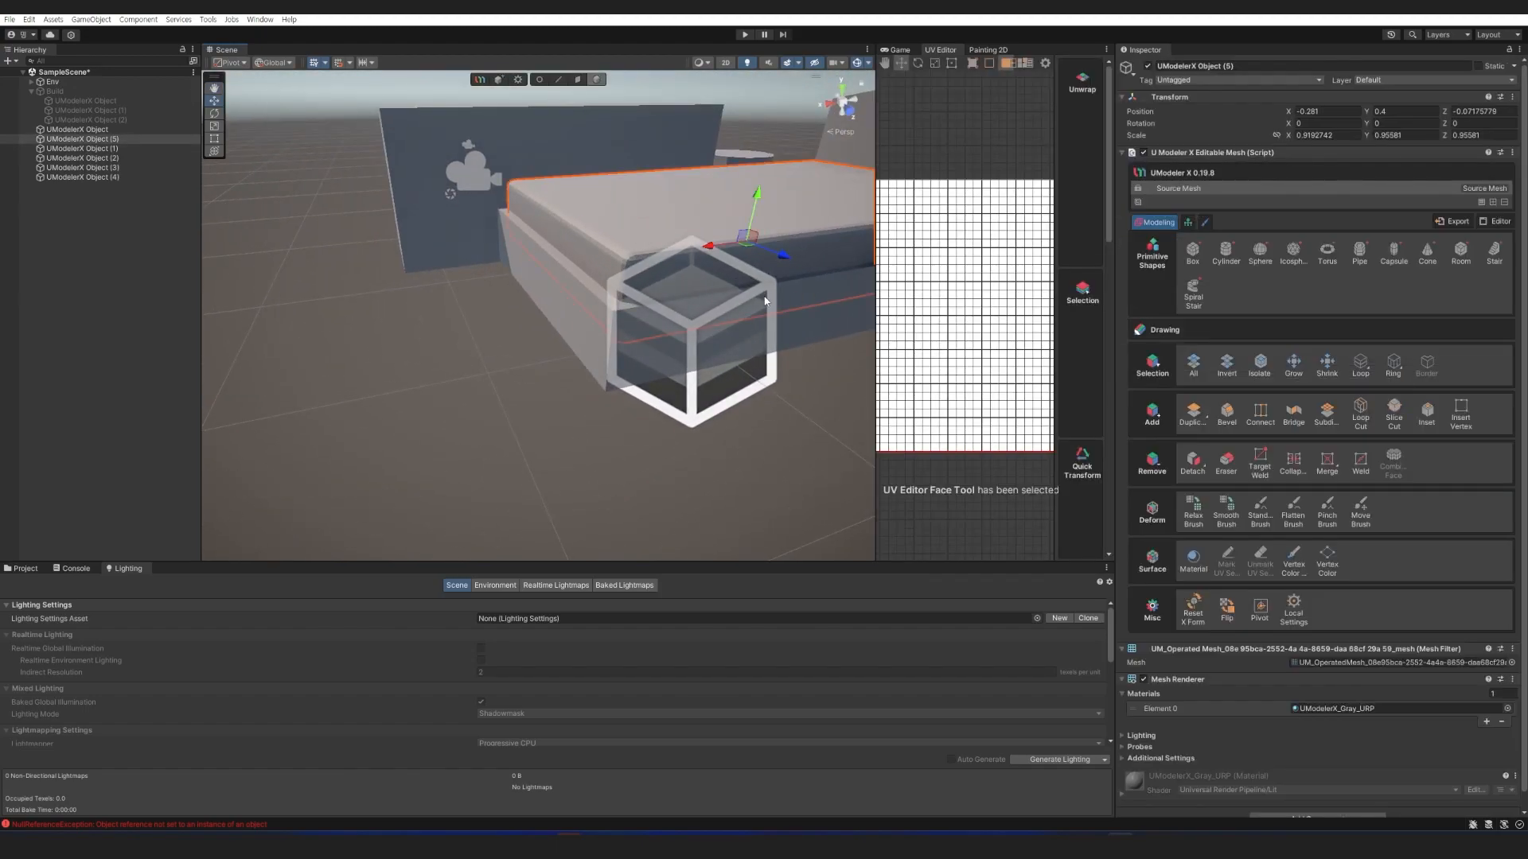
{"action": "left_click", "coordinate": [1187, 370]}
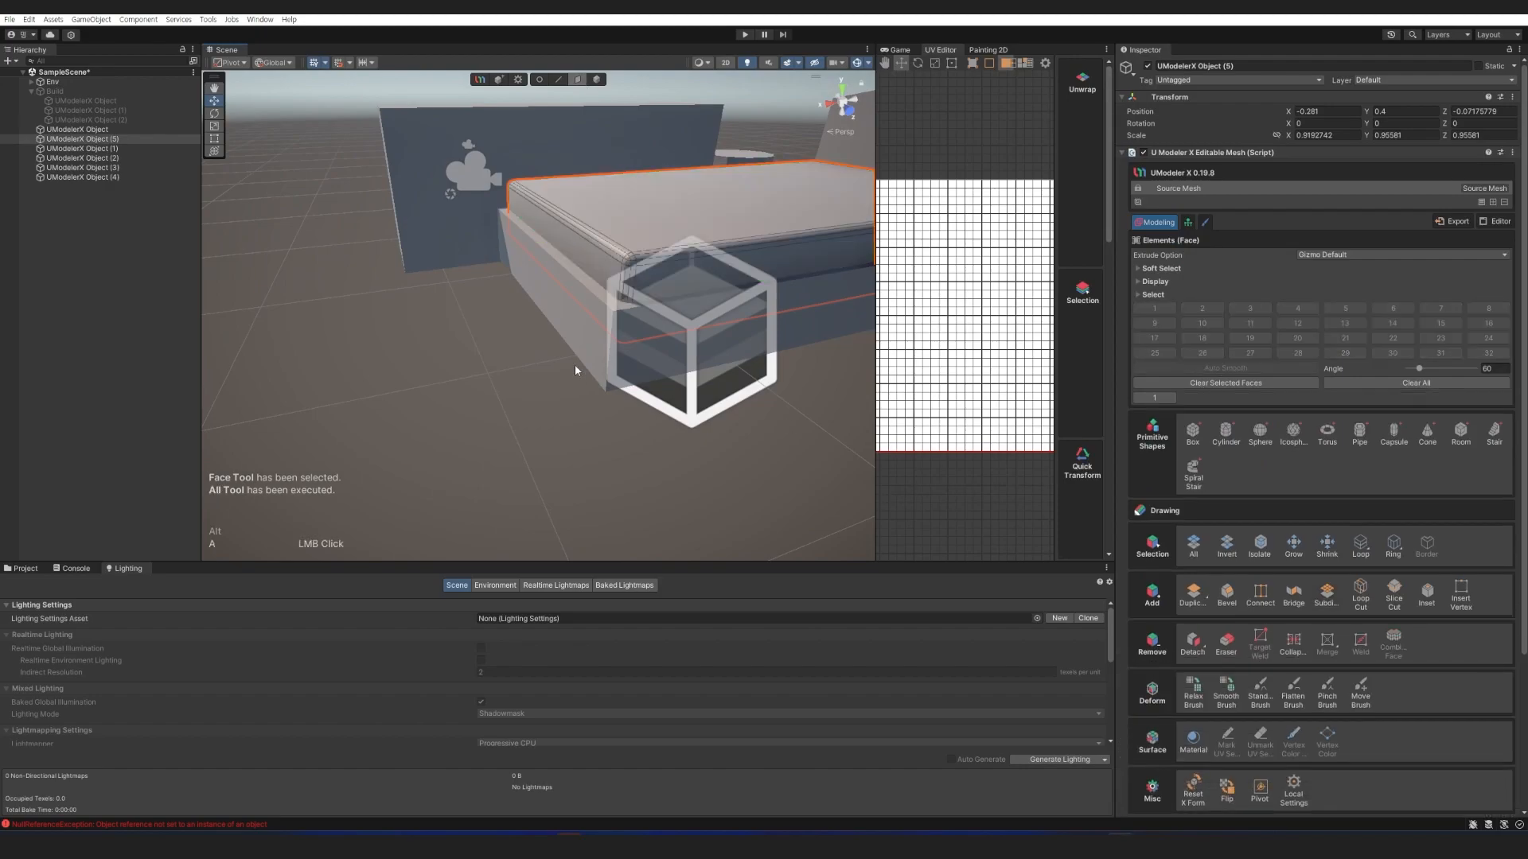
{"action": "right_click", "coordinate": [548, 444]}
{"action": "right_click_drag", "start_coordinate": [548, 444], "coordinate": [684, 371]}
{"action": "key", "text": "shift+5"}
{"action": "key", "text": "4"}
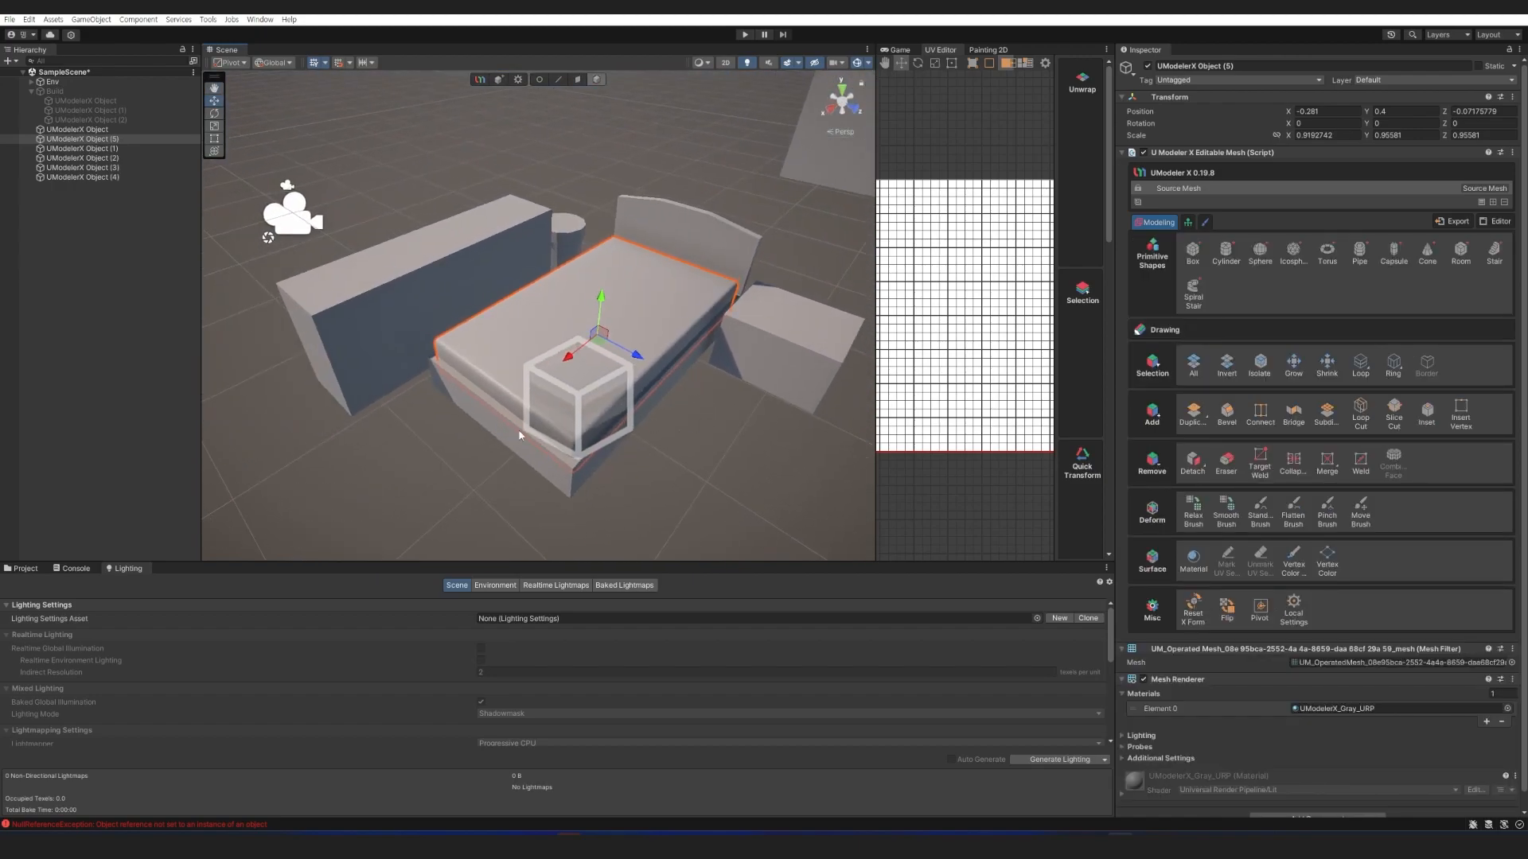
Reactivate the Build group containing the floor and walls.
{"action": "left_click", "coordinate": [118, 91]}
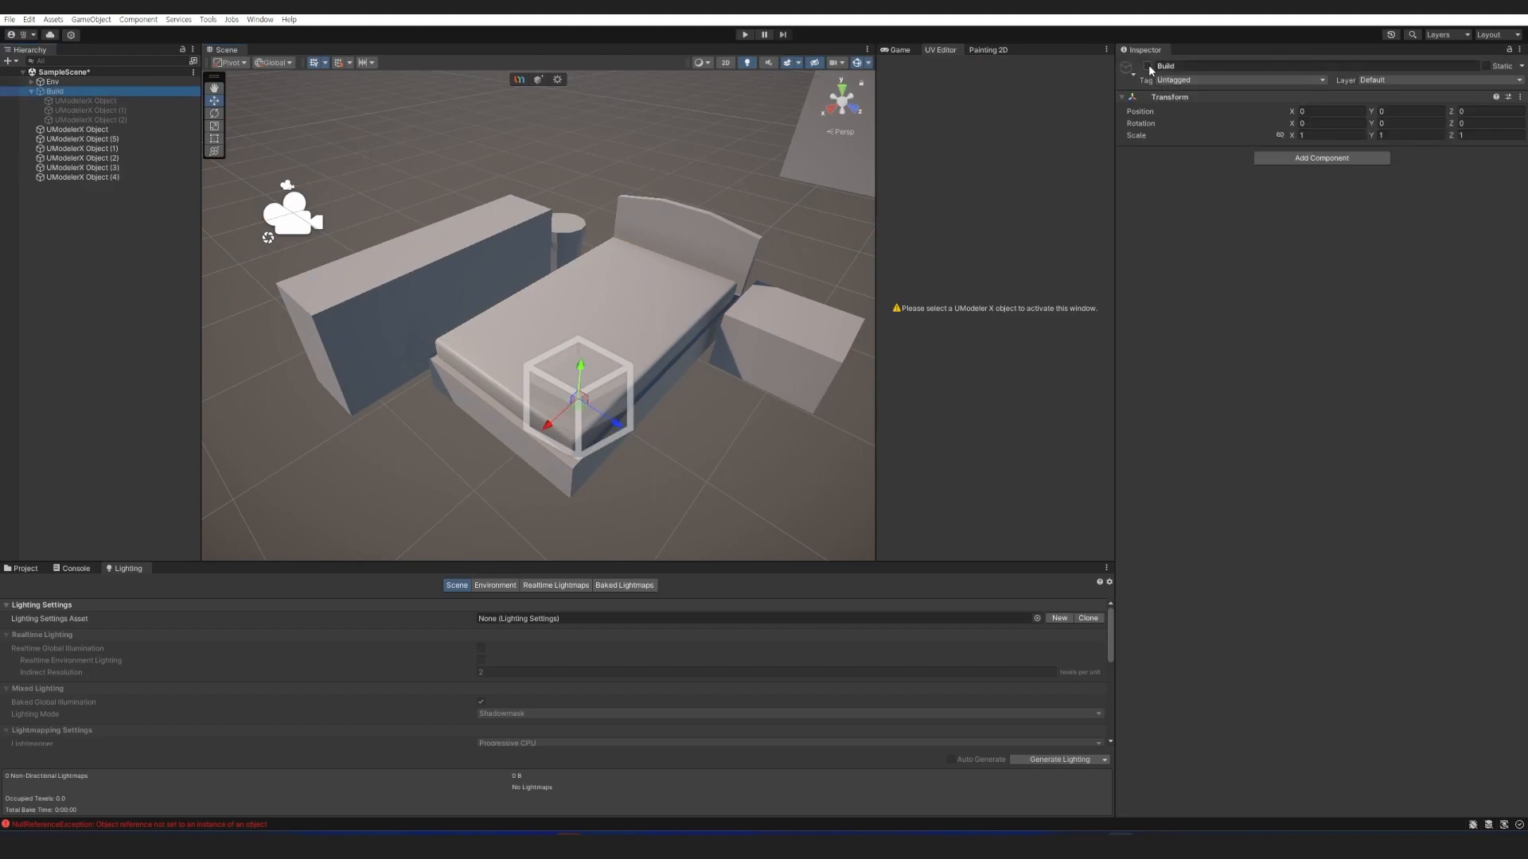
{"action": "left_click", "coordinate": [1149, 67]}
{"action": "key", "text": "s"}
{"action": "right_click_drag", "start_coordinate": [755, 208], "coordinate": [751, 198]}
{"action": "left_click", "coordinate": [782, 352]}
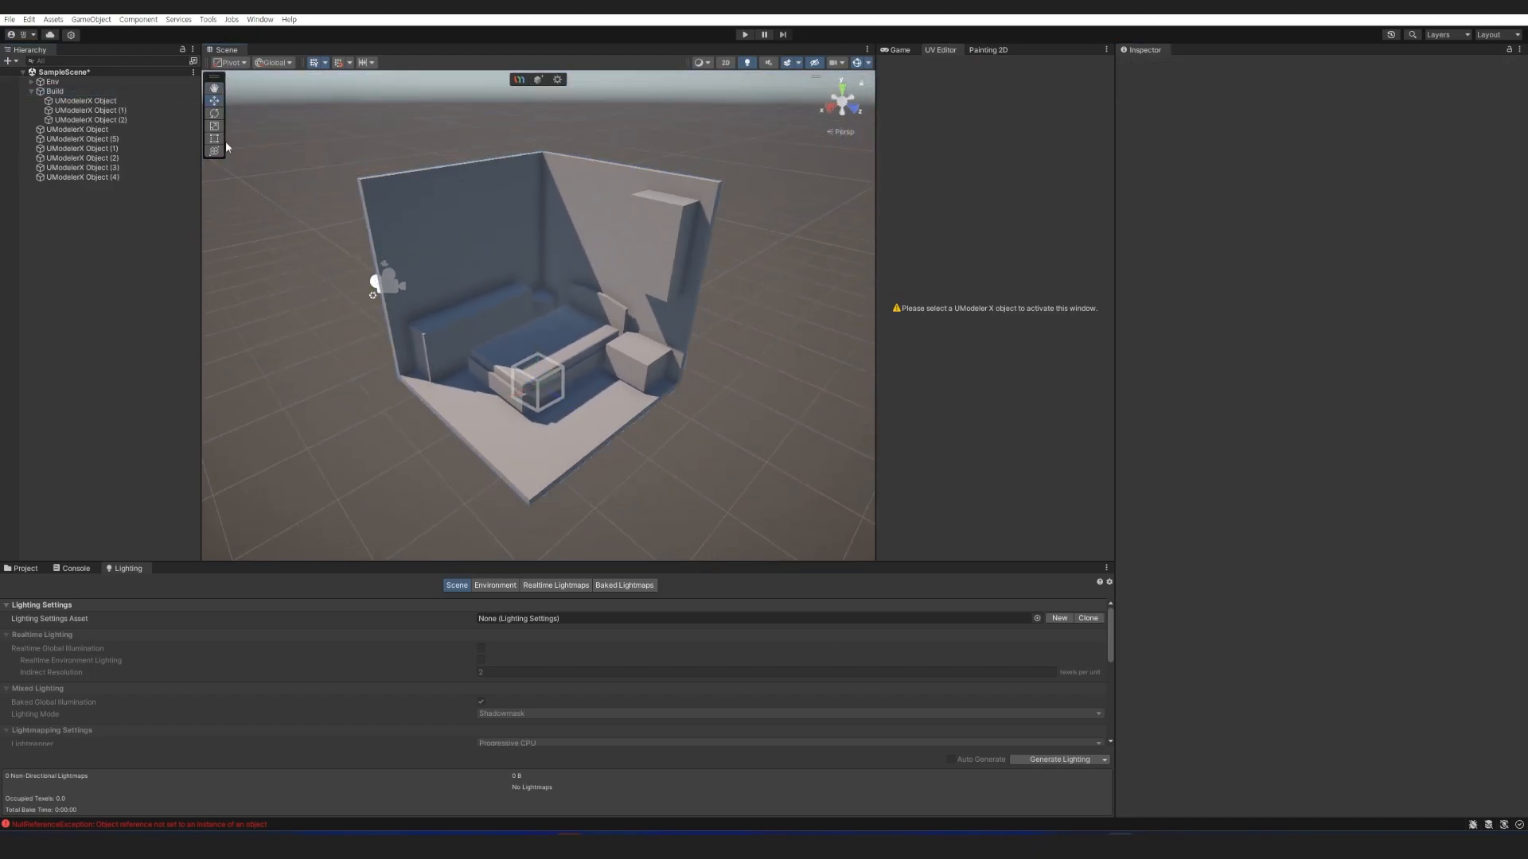
Add a single vertical loop cut down the middle of the wall cabinet.
{"action": "left_click", "coordinate": [52, 81]}
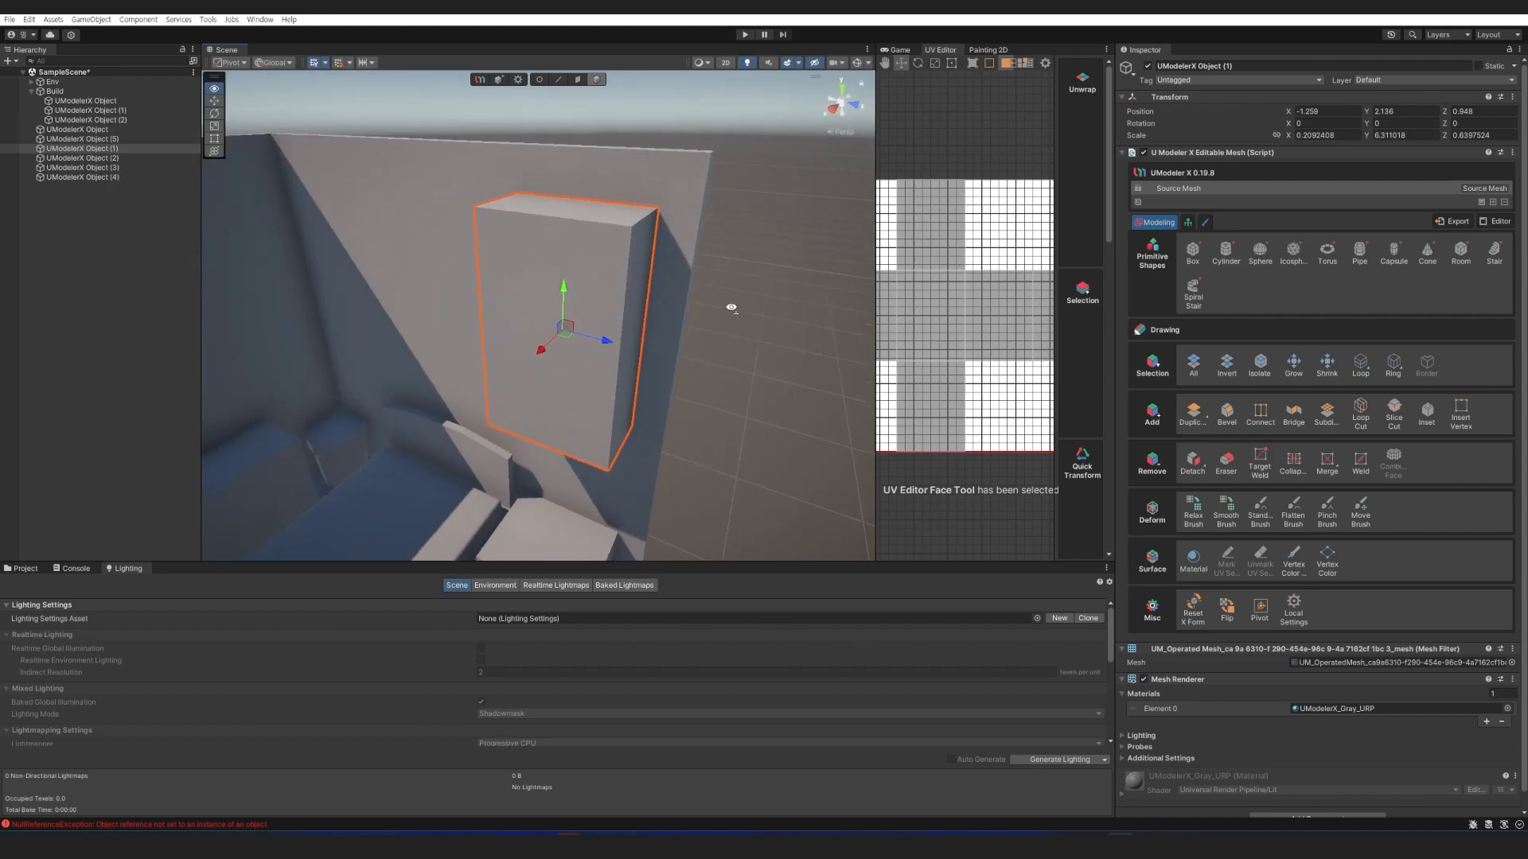
{"action": "mouse_move", "coordinate": [726, 307]}
{"action": "left_mouse_down", "text": "alt"}
{"action": "mouse_move", "coordinate": [754, 309]}
{"action": "mouse_move", "coordinate": [738, 317]}
{"action": "left_mouse_up", "text": "alt"}
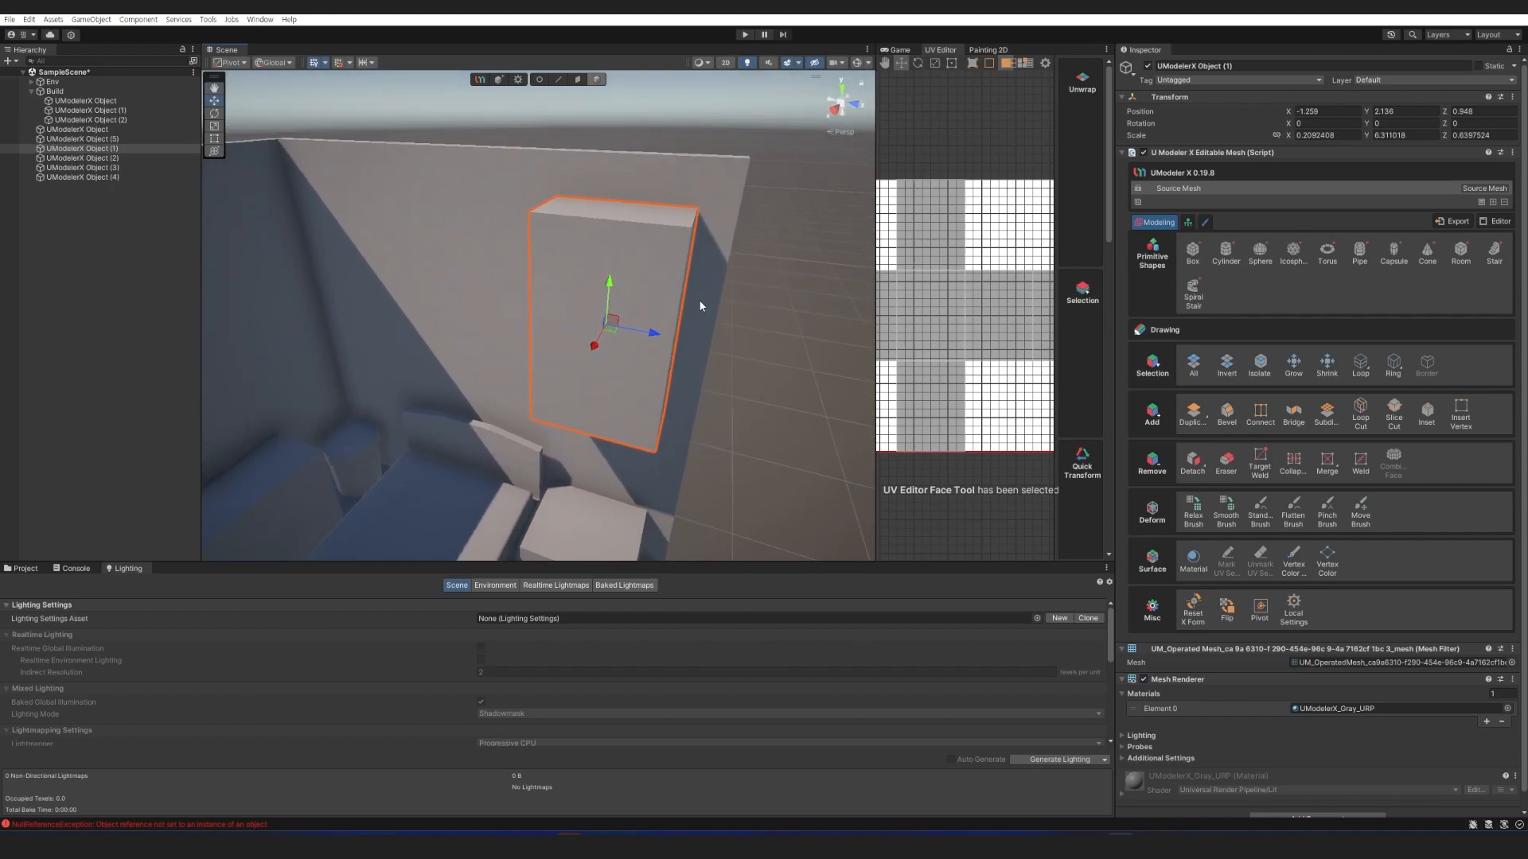
{"action": "left_click", "coordinate": [576, 83]}
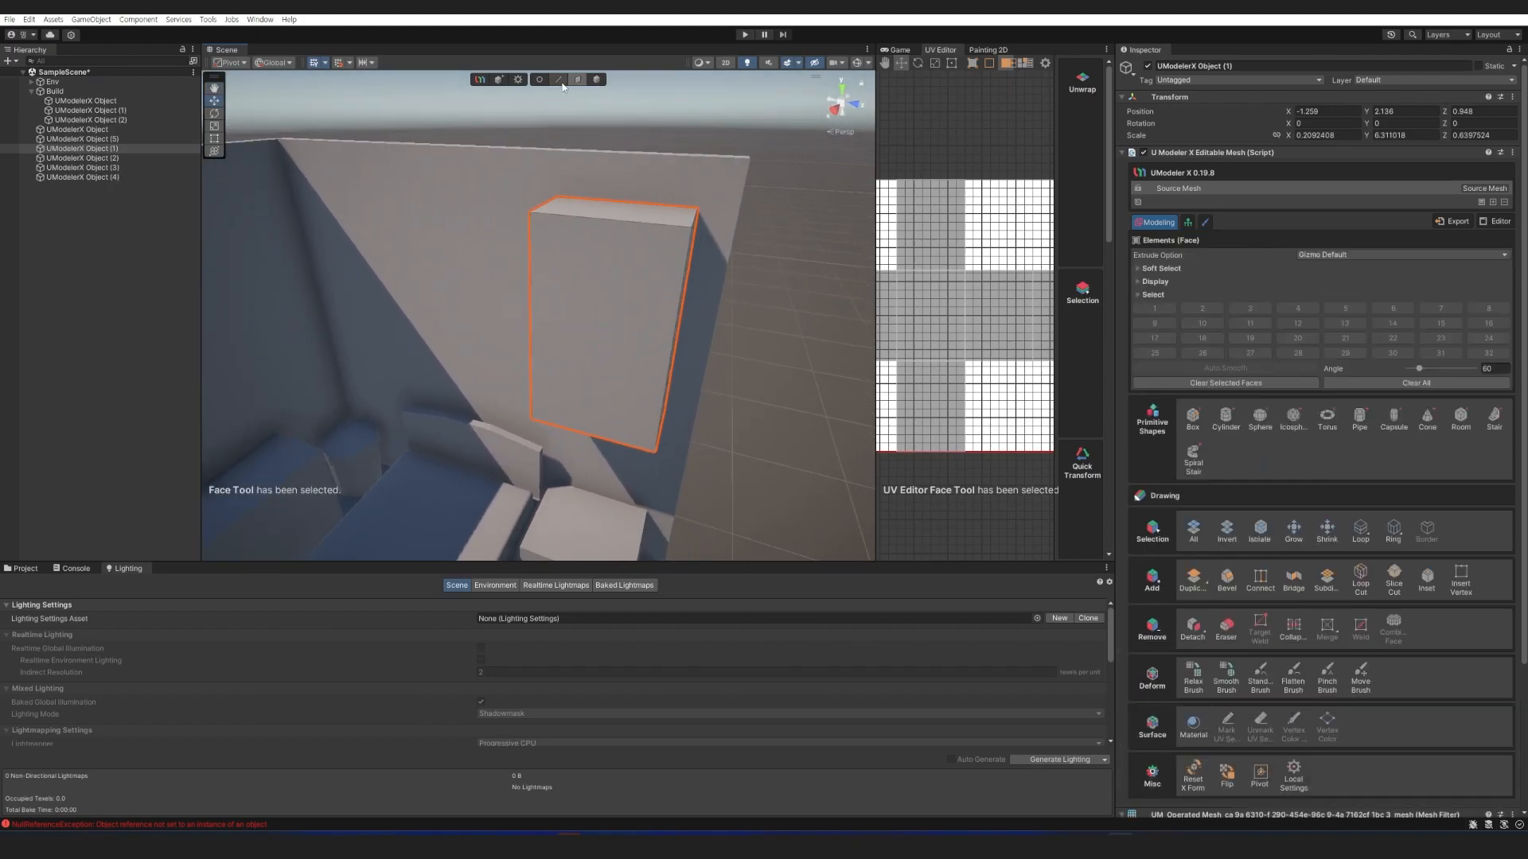
{"action": "left_click", "coordinate": [559, 81]}
{"action": "left_click", "coordinate": [1358, 590]}
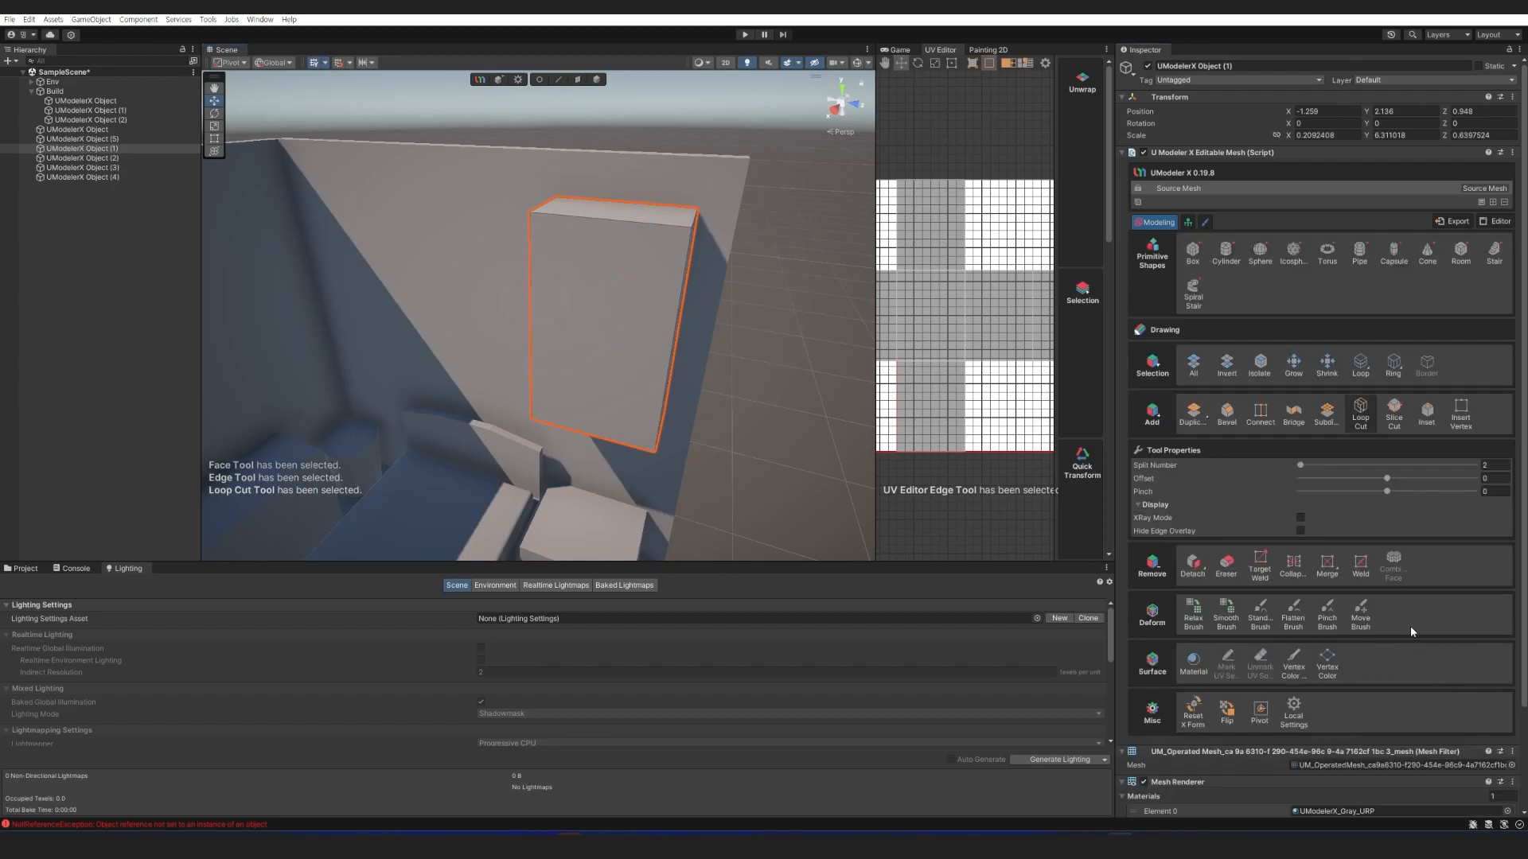
{"action": "left_click", "coordinate": [606, 239]}
Select the two front faces of the wall cabinet and inset each one slightly as a door.
{"action": "left_click", "coordinate": [578, 79]}
{"action": "left_click", "coordinate": [595, 306]}
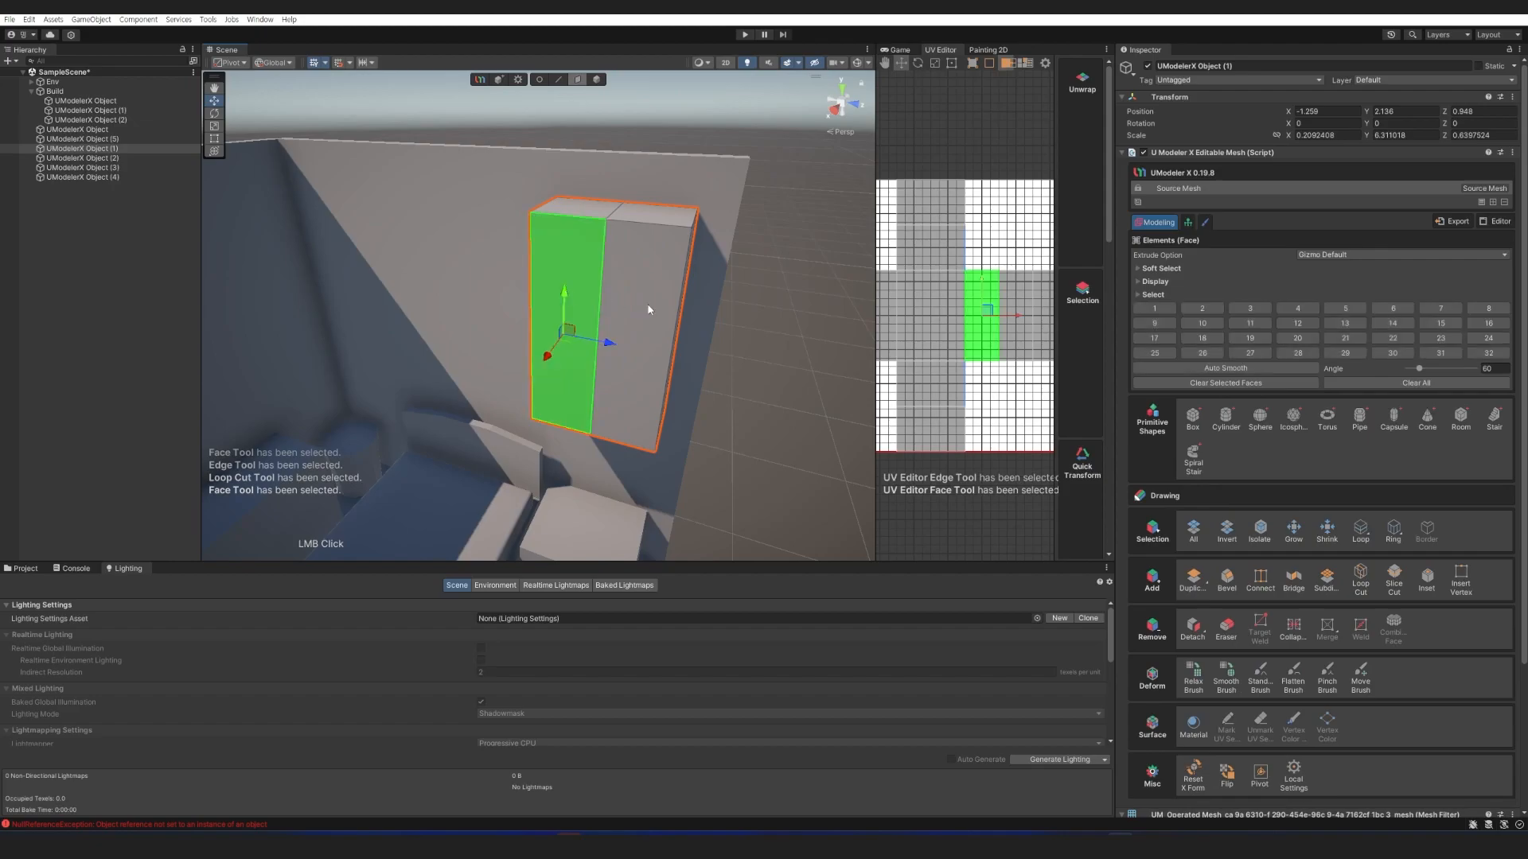
{"action": "left_click", "coordinate": [640, 334], "text": "shift"}
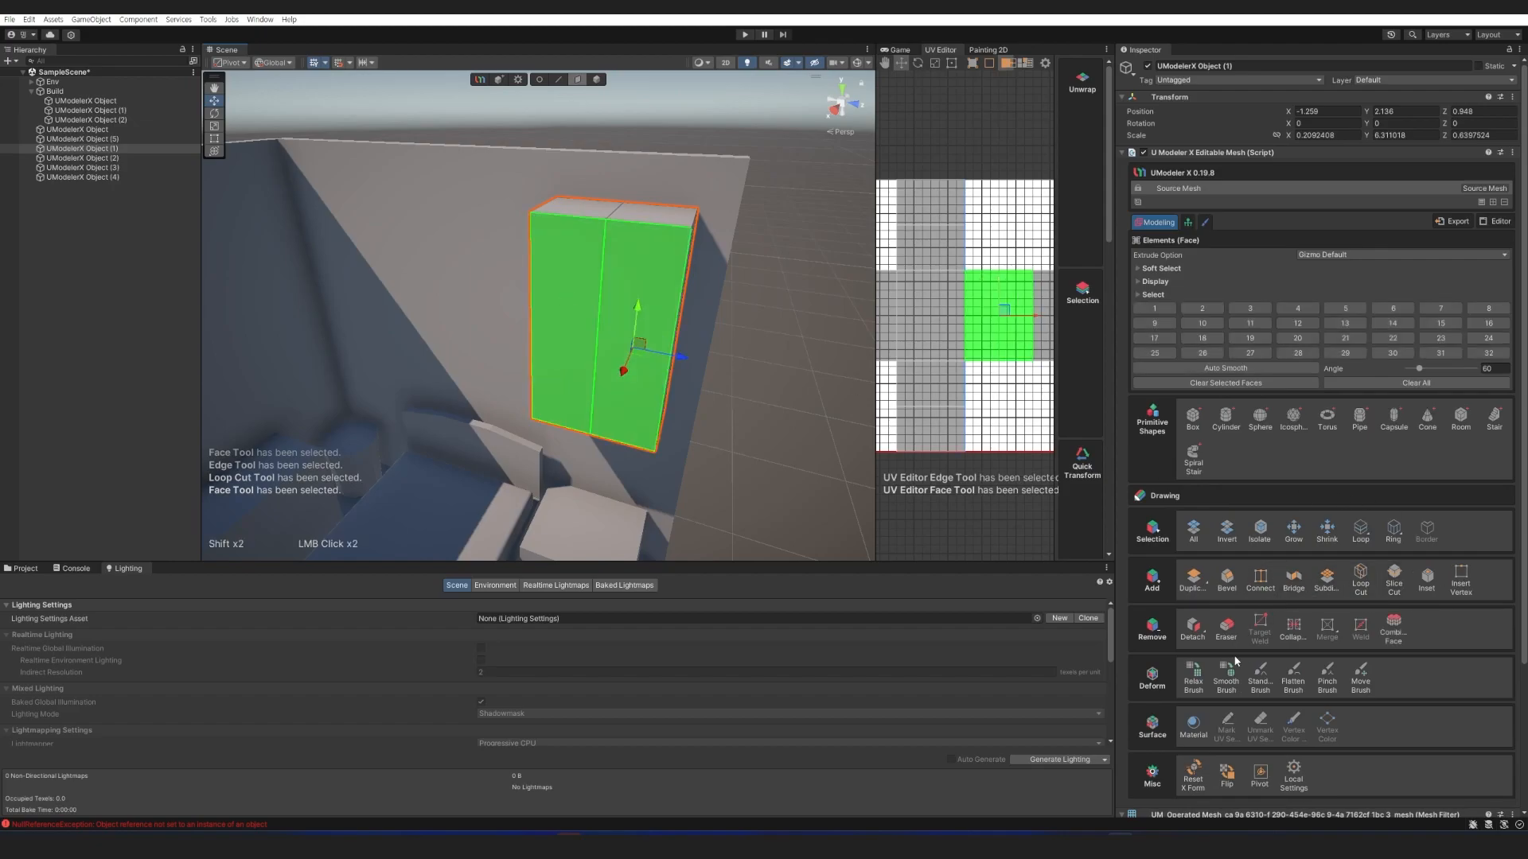
{"action": "left_click", "coordinate": [1426, 592]}
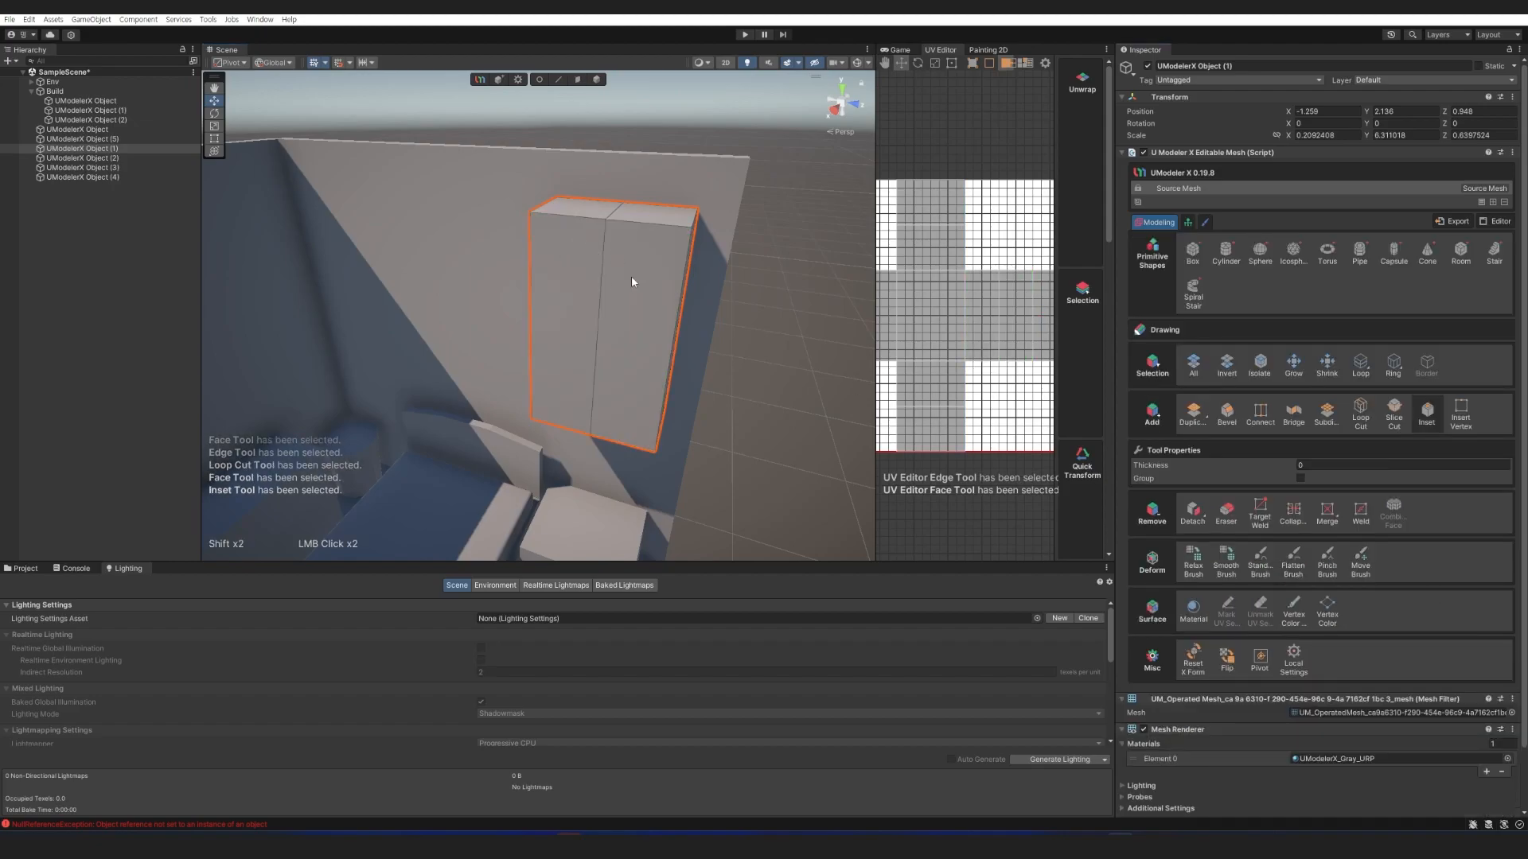
{"action": "left_click", "coordinate": [632, 276]}
{"action": "left_click", "coordinate": [581, 284], "text": "shift"}
{"action": "left_click_drag", "start_coordinate": [581, 288], "coordinate": [646, 248], "text": "shift"}
Move the upper inset edges of both doors up and the lower ones down, close to the cabinet's border.
{"action": "left_click", "coordinate": [559, 79]}
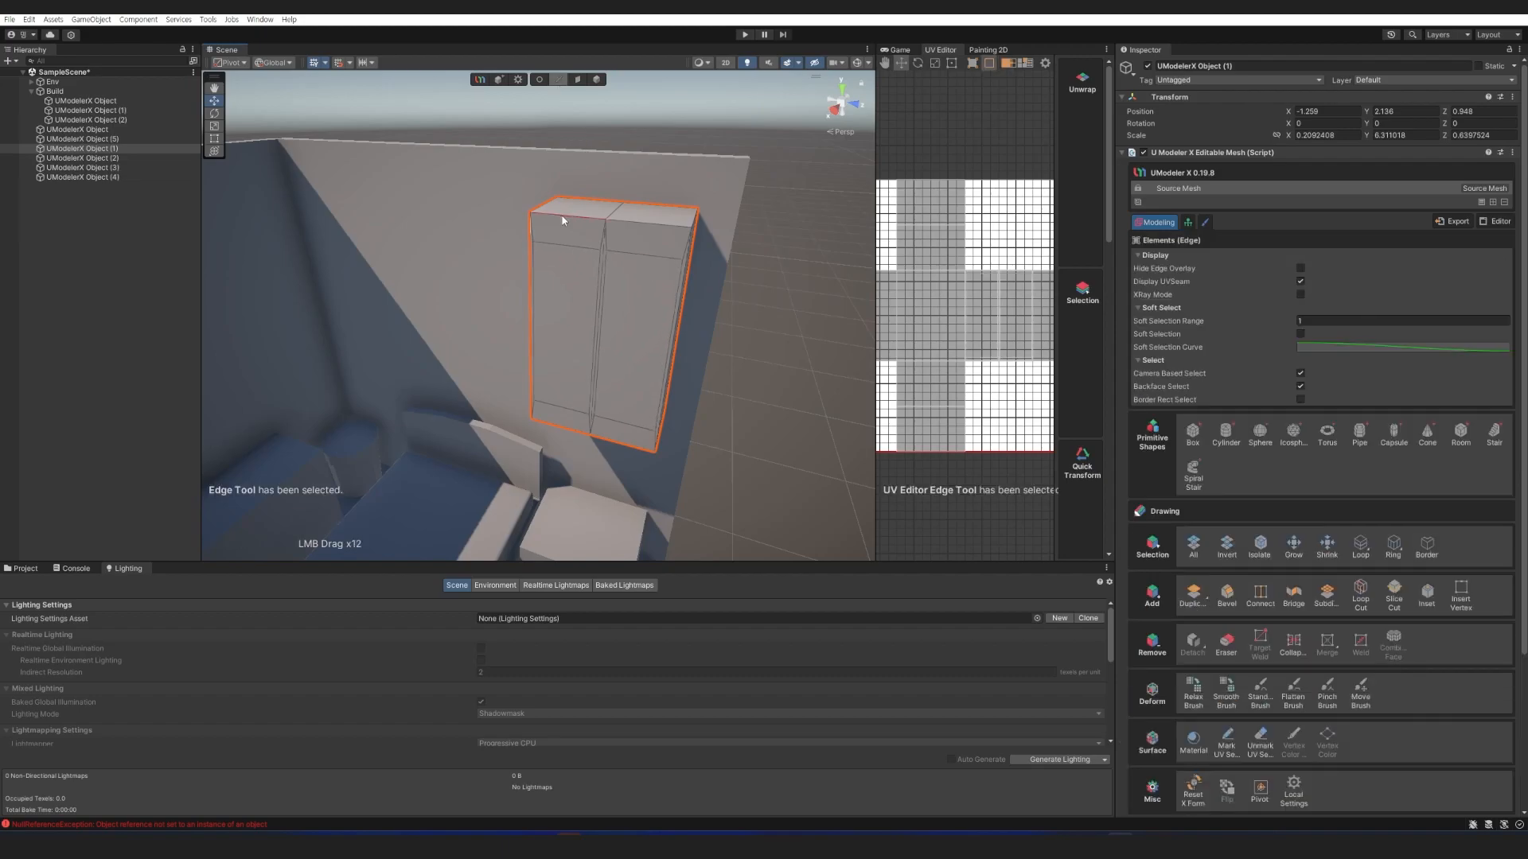
{"action": "left_click", "coordinate": [627, 254], "text": "shift"}
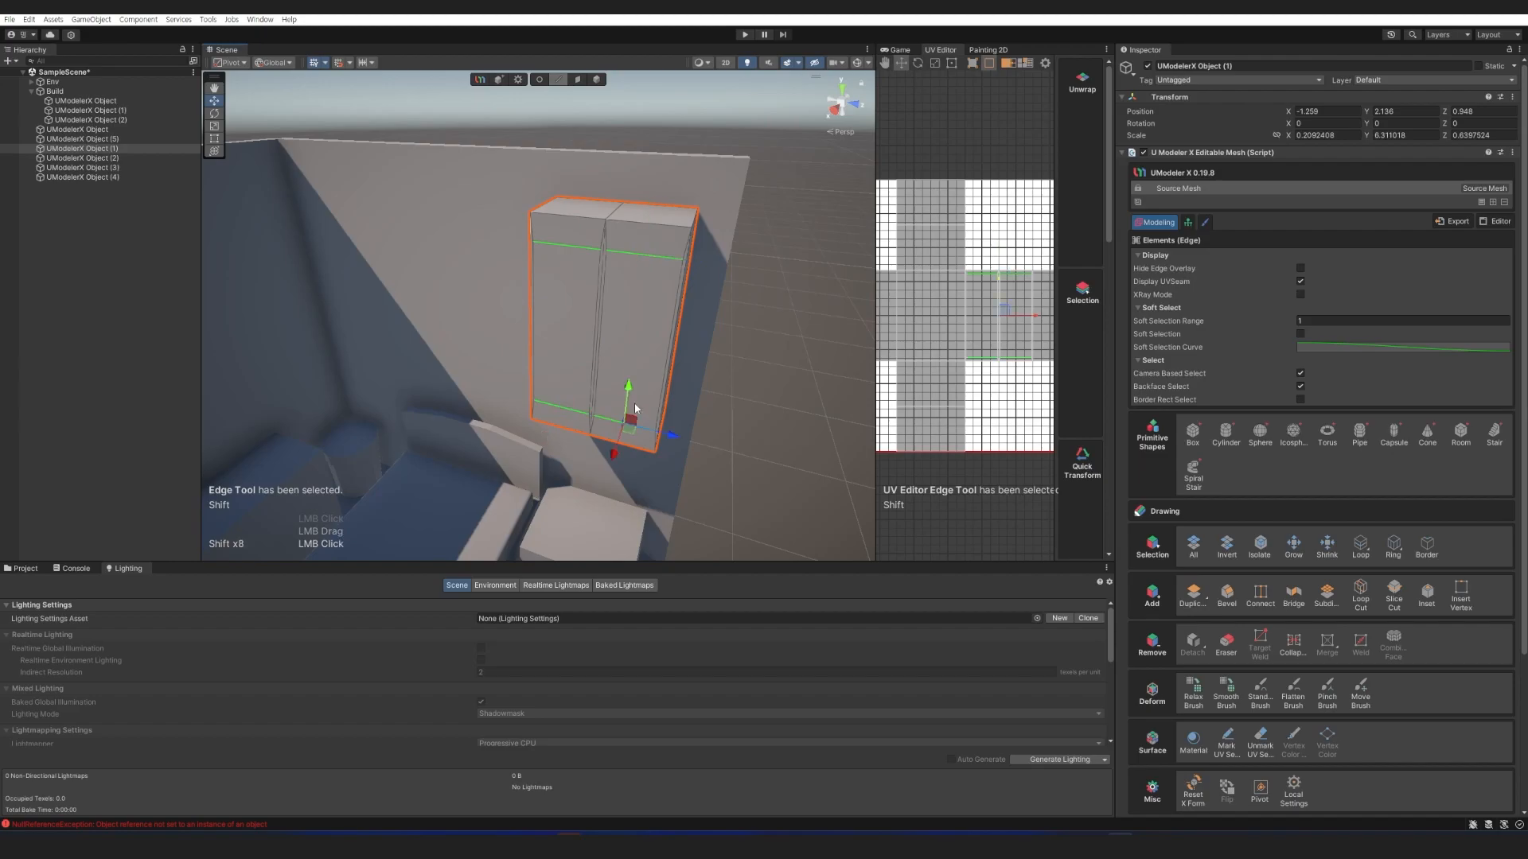
{"action": "right_click_drag", "start_coordinate": [628, 389], "coordinate": [569, 207]}
{"action": "left_click_drag", "start_coordinate": [570, 207], "coordinate": [569, 195]}
{"action": "right_click_drag", "start_coordinate": [570, 194], "coordinate": [573, 462]}
{"action": "left_click", "coordinate": [676, 477], "text": "shift"}
{"action": "left_click_drag", "start_coordinate": [691, 433], "coordinate": [689, 467]}
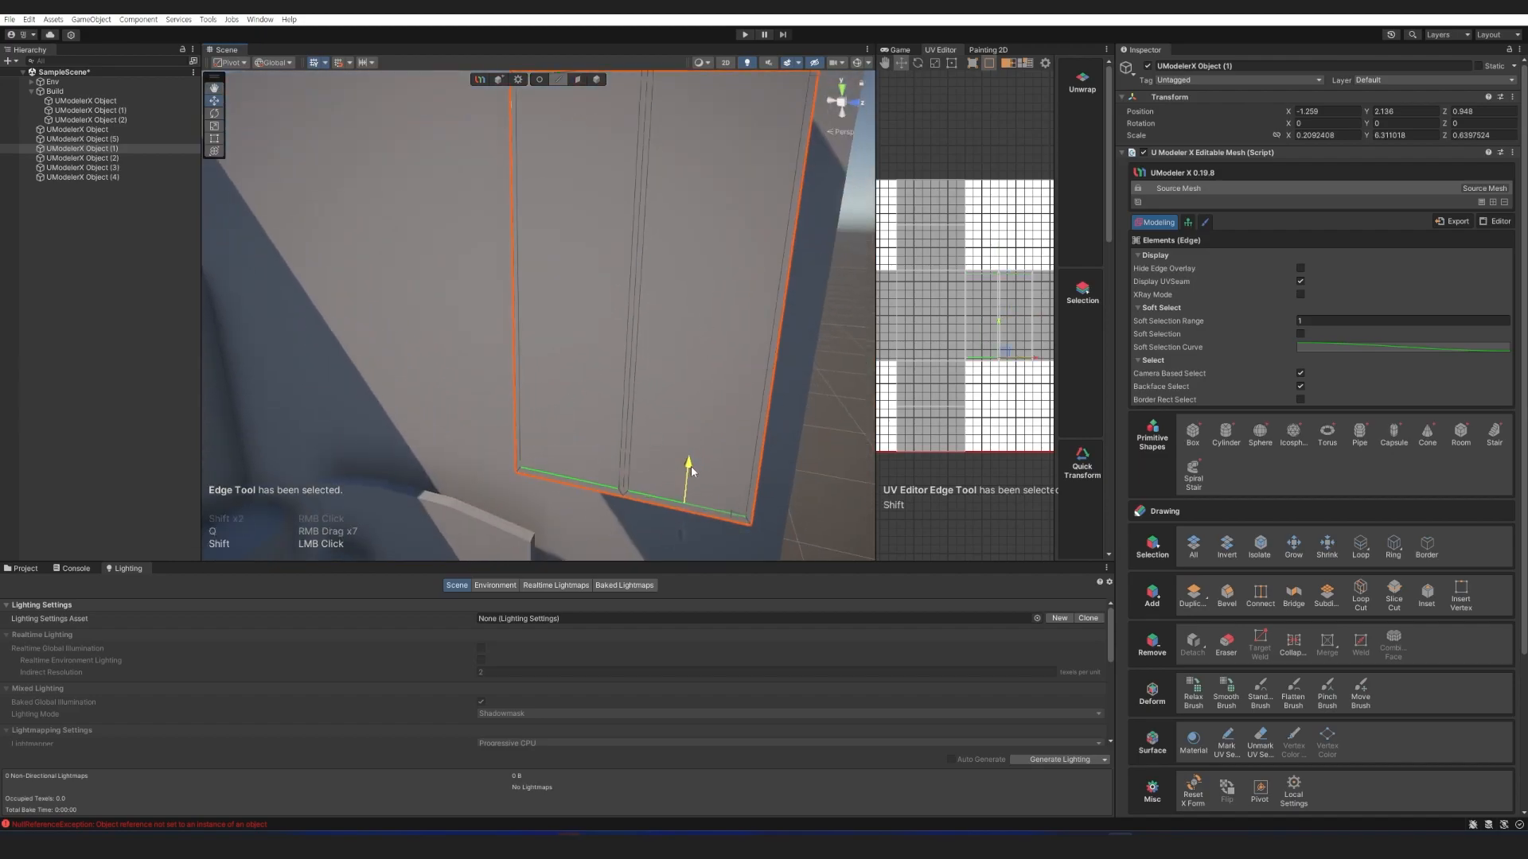
Select both inset door faces and move them along the X axis.
{"action": "key", "text": "3"}
{"action": "left_click", "coordinate": [573, 299]}
{"action": "left_click", "coordinate": [690, 307], "text": "shift"}
{"action": "right_click_drag", "start_coordinate": [691, 307], "coordinate": [618, 332]}
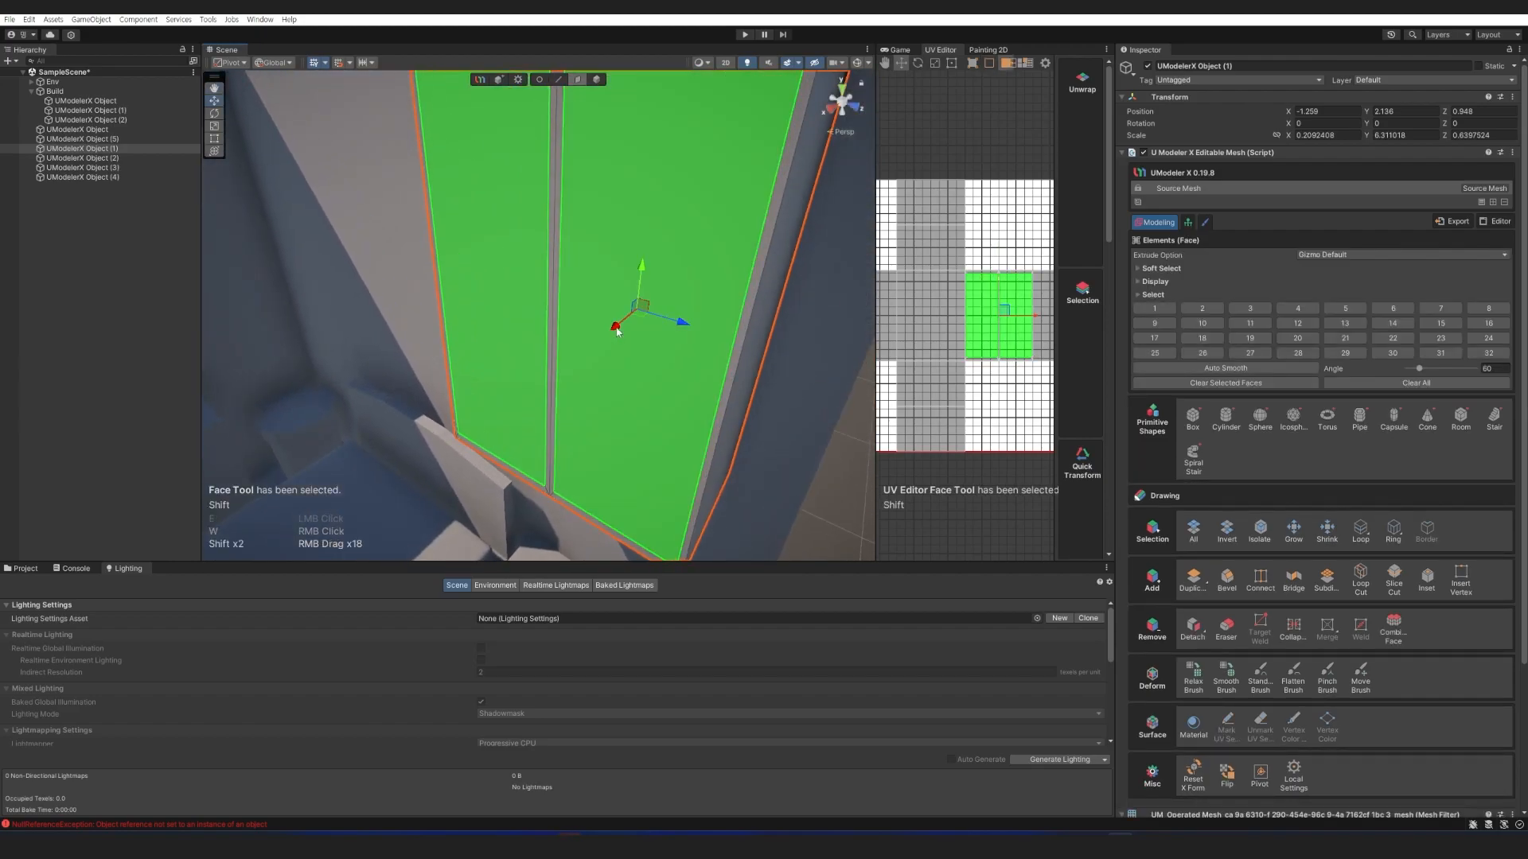
Inset both door faces a second time to form a narrow rim.
{"action": "key", "text": "s"}
{"action": "right_click_drag", "start_coordinate": [617, 239], "coordinate": [560, 381]}
{"action": "key", "text": "a"}
{"action": "key", "text": "w"}
{"action": "left_click", "coordinate": [1426, 578]}
{"action": "left_click_drag", "start_coordinate": [590, 230], "coordinate": [604, 269]}
Move the second inset's upper edges up and lower edges down on both doors to narrow the rims.
{"action": "key", "text": "2"}
{"action": "left_click", "coordinate": [601, 268]}
{"action": "left_click", "coordinate": [442, 264], "text": "shift"}
{"action": "left_click_drag", "start_coordinate": [419, 218], "coordinate": [418, 180]}
{"action": "right_click_drag", "start_coordinate": [493, 231], "coordinate": [557, 254]}
{"action": "left_click", "coordinate": [556, 213]}
{"action": "left_click", "coordinate": [382, 221], "text": "shift"}
{"action": "left_click_drag", "start_coordinate": [393, 177], "coordinate": [396, 214]}
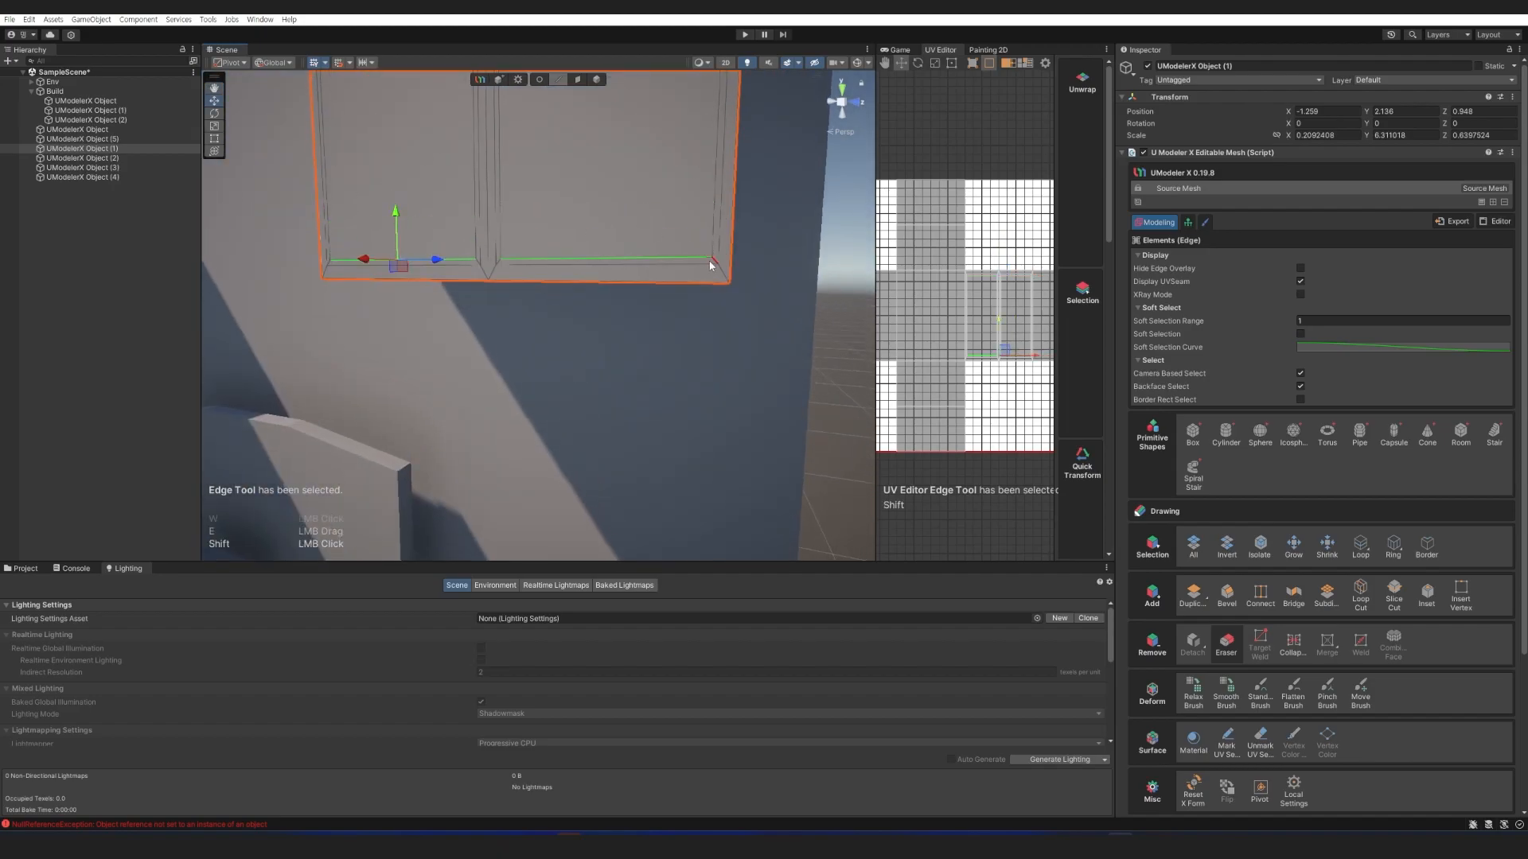
Select the rim face loops around both doors and extrude them inward along X as grooves.
{"action": "key", "text": "3"}
{"action": "left_click", "coordinate": [603, 261], "text": "shift"}
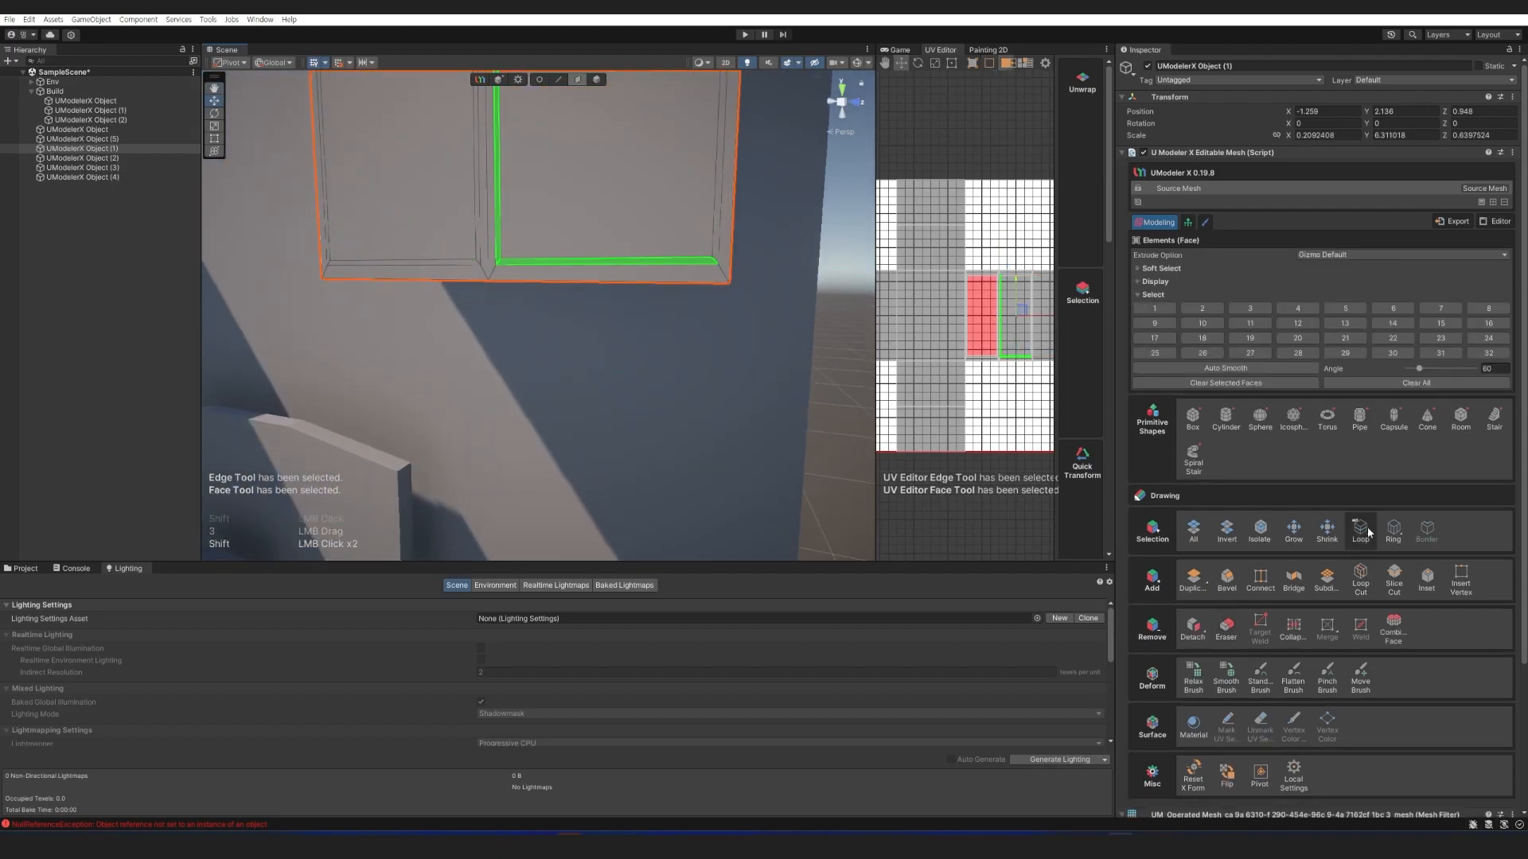
{"action": "left_click", "coordinate": [1361, 529]}
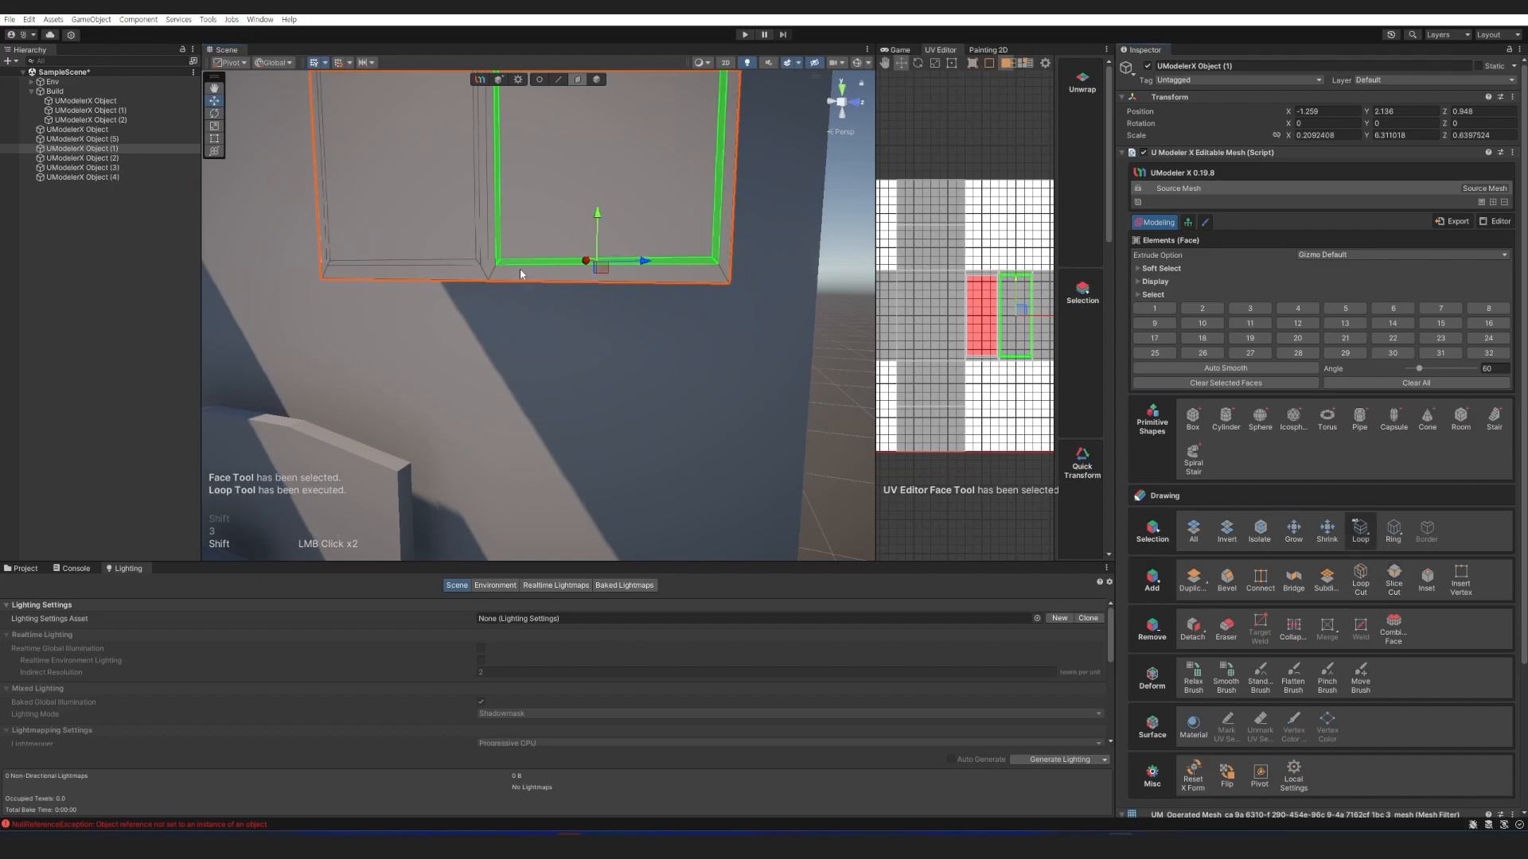
{"action": "scroll", "coordinate": [479, 251], "scroll_direction": "down", "scroll_amount": 2, "text": "shift"}
{"action": "left_click", "coordinate": [480, 250], "text": "shift"}
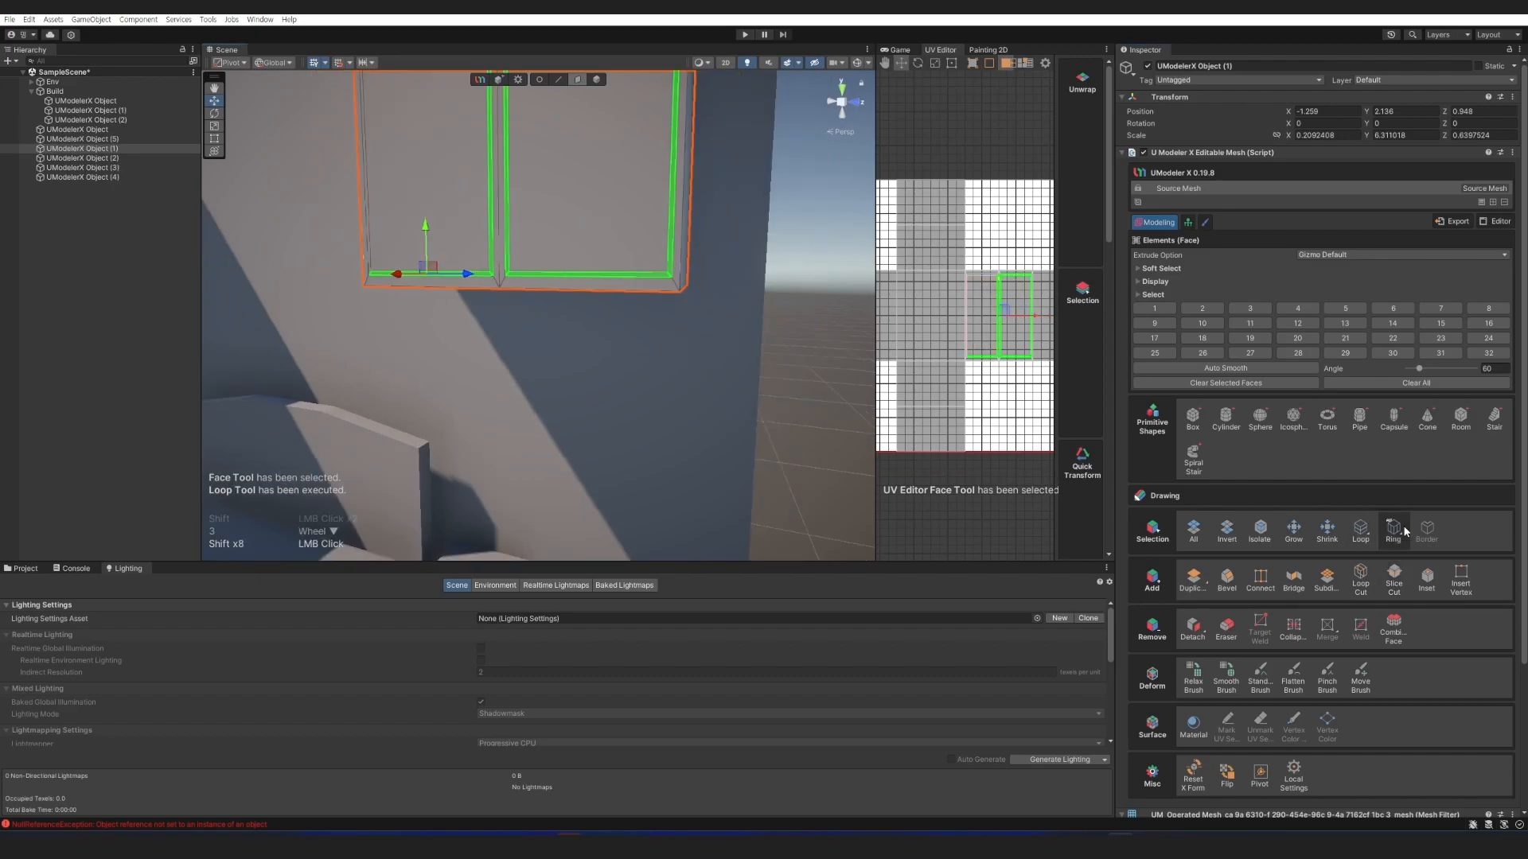
{"action": "left_click", "coordinate": [1358, 534]}
{"action": "scroll", "coordinate": [551, 251], "scroll_direction": "down", "scroll_amount": 2}
{"action": "right_click_drag", "start_coordinate": [551, 251], "coordinate": [498, 334]}
{"action": "key", "text": "e"}
{"action": "key", "text": "w"}
{"action": "left_click_drag", "start_coordinate": [473, 335], "coordinate": [491, 329], "text": "shift"}
Duplicate the two inner door panel faces and move the copies outward in front of the doors along X.
{"action": "right_click_drag", "start_coordinate": [597, 350], "coordinate": [706, 331]}
{"action": "key", "text": "s"}
{"action": "left_click", "coordinate": [665, 351]}
{"action": "key", "text": "a"}
{"action": "key", "text": "w"}
{"action": "right_click_drag", "start_coordinate": [622, 390], "coordinate": [588, 358]}
{"action": "key", "text": "q"}
{"action": "key", "text": "w"}
{"action": "left_click", "coordinate": [641, 375]}
{"action": "left_click", "coordinate": [518, 375], "text": "shift"}
{"action": "left_click", "coordinate": [1192, 578]}
{"action": "left_click_drag", "start_coordinate": [539, 351], "coordinate": [519, 360]}
{"action": "right_click_drag", "start_coordinate": [519, 359], "coordinate": [510, 334]}
{"action": "key", "text": "r"}
{"action": "mouse_move", "coordinate": [491, 307]}
{"action": "left_mouse_down"}
{"action": "mouse_move", "coordinate": [493, 274]}
{"action": "mouse_move", "coordinate": [494, 333]}
{"action": "left_mouse_up"}
{"action": "key", "text": "ctrl+z"}
Scale the duplicated door faces down along Y into thin horizontal strips.
{"action": "mouse_move", "coordinate": [494, 332]}
{"action": "right_mouse_down"}
{"action": "mouse_move", "coordinate": [563, 386]}
{"action": "mouse_move", "coordinate": [509, 350]}
{"action": "right_mouse_up"}
{"action": "key", "text": "w"}
{"action": "key", "text": "s"}
{"action": "key", "text": "q"}
{"action": "key", "text": "r"}
{"action": "left_click_drag", "start_coordinate": [462, 300], "coordinate": [464, 338]}
Shorten the duplicated strips in front of the doors along Z by adjusting their side edges.
{"action": "key", "text": "s"}
{"action": "right_click_drag", "start_coordinate": [463, 308], "coordinate": [447, 363]}
{"action": "key", "text": "x"}
{"action": "left_click", "coordinate": [522, 358]}
{"action": "left_click", "coordinate": [478, 369]}
{"action": "key", "text": "a"}
{"action": "left_click", "coordinate": [446, 363]}
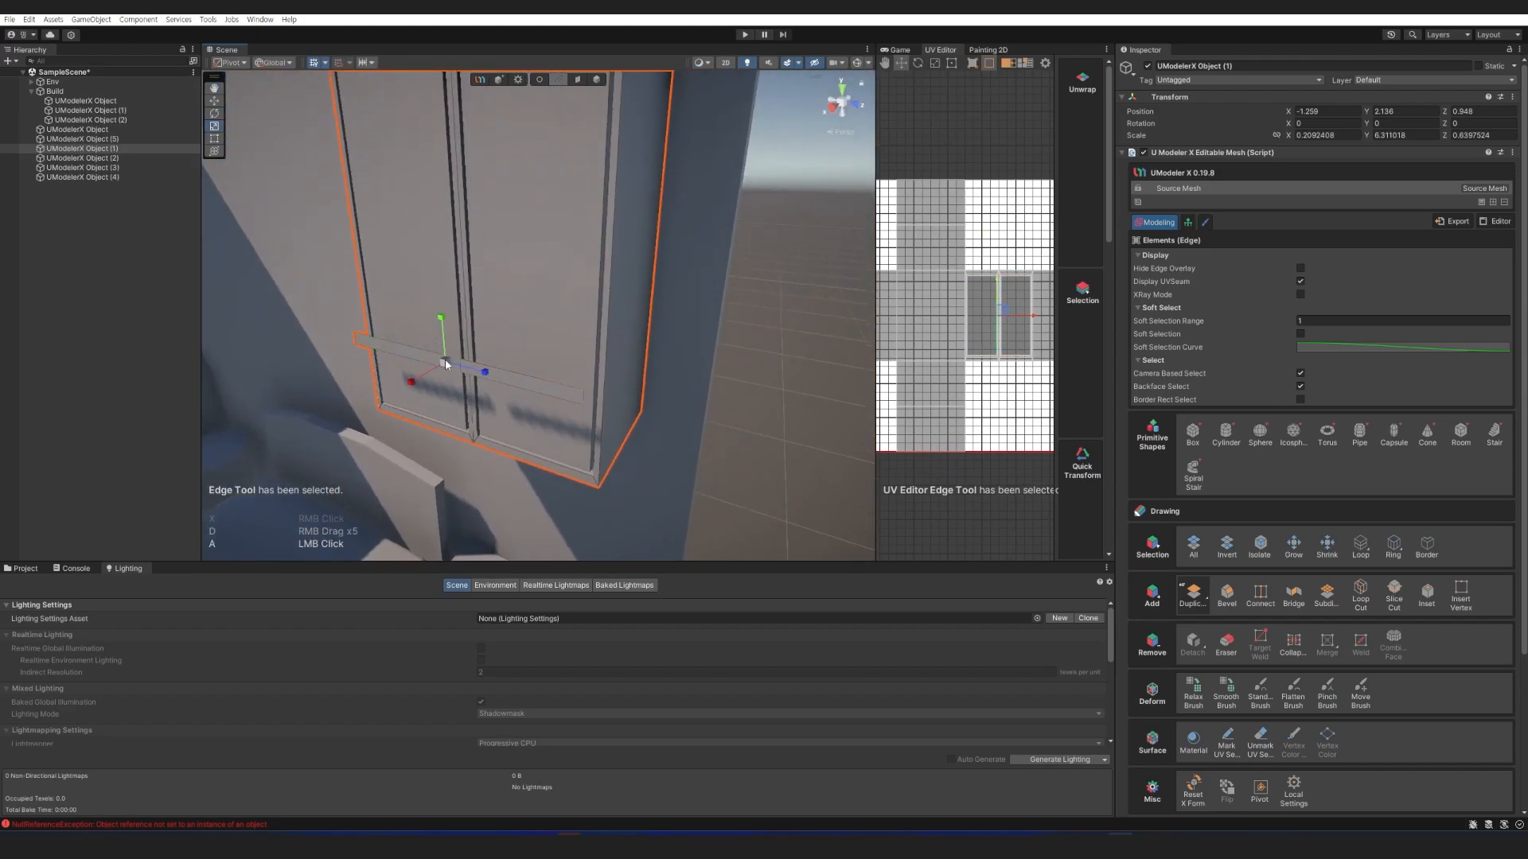
{"action": "left_click_drag", "start_coordinate": [480, 372], "coordinate": [454, 367]}
{"action": "right_click_drag", "start_coordinate": [454, 367], "coordinate": [600, 347]}
{"action": "left_click", "coordinate": [522, 366]}
{"action": "key", "text": "d"}
{"action": "left_click_drag", "start_coordinate": [607, 341], "coordinate": [660, 347]}
{"action": "left_click", "coordinate": [670, 351]}
{"action": "right_click_drag", "start_coordinate": [670, 352], "coordinate": [670, 354]}
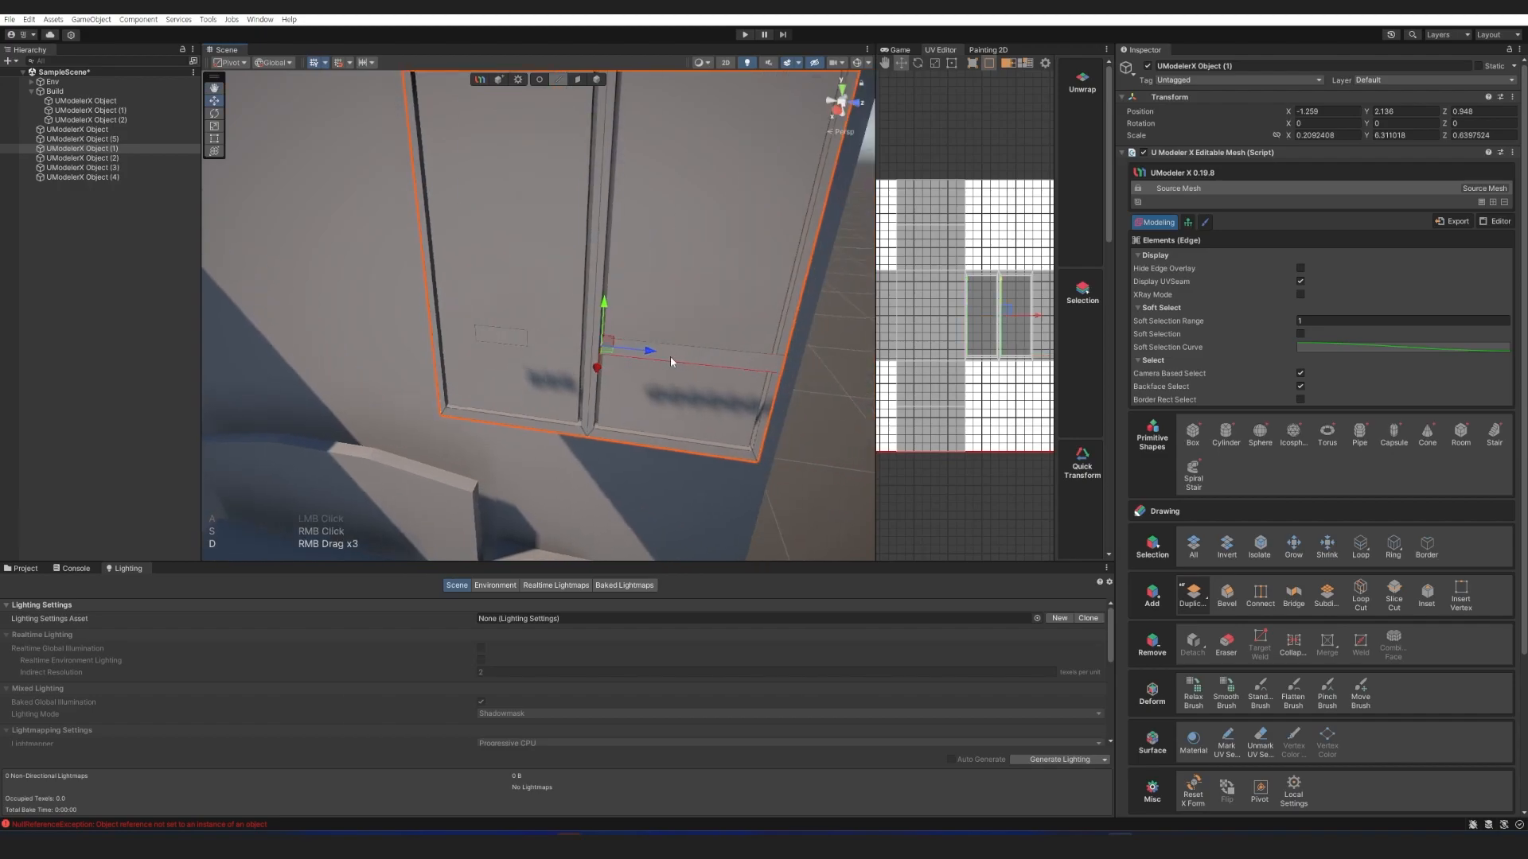
Delete the right door's strip, duplicate the short left strip, and move the copy along Z onto the right door.
{"action": "key", "text": "3"}
{"action": "left_click", "coordinate": [670, 353]}
{"action": "key", "text": "Delete"}
{"action": "left_click", "coordinate": [514, 336]}
{"action": "left_click", "coordinate": [1192, 591]}
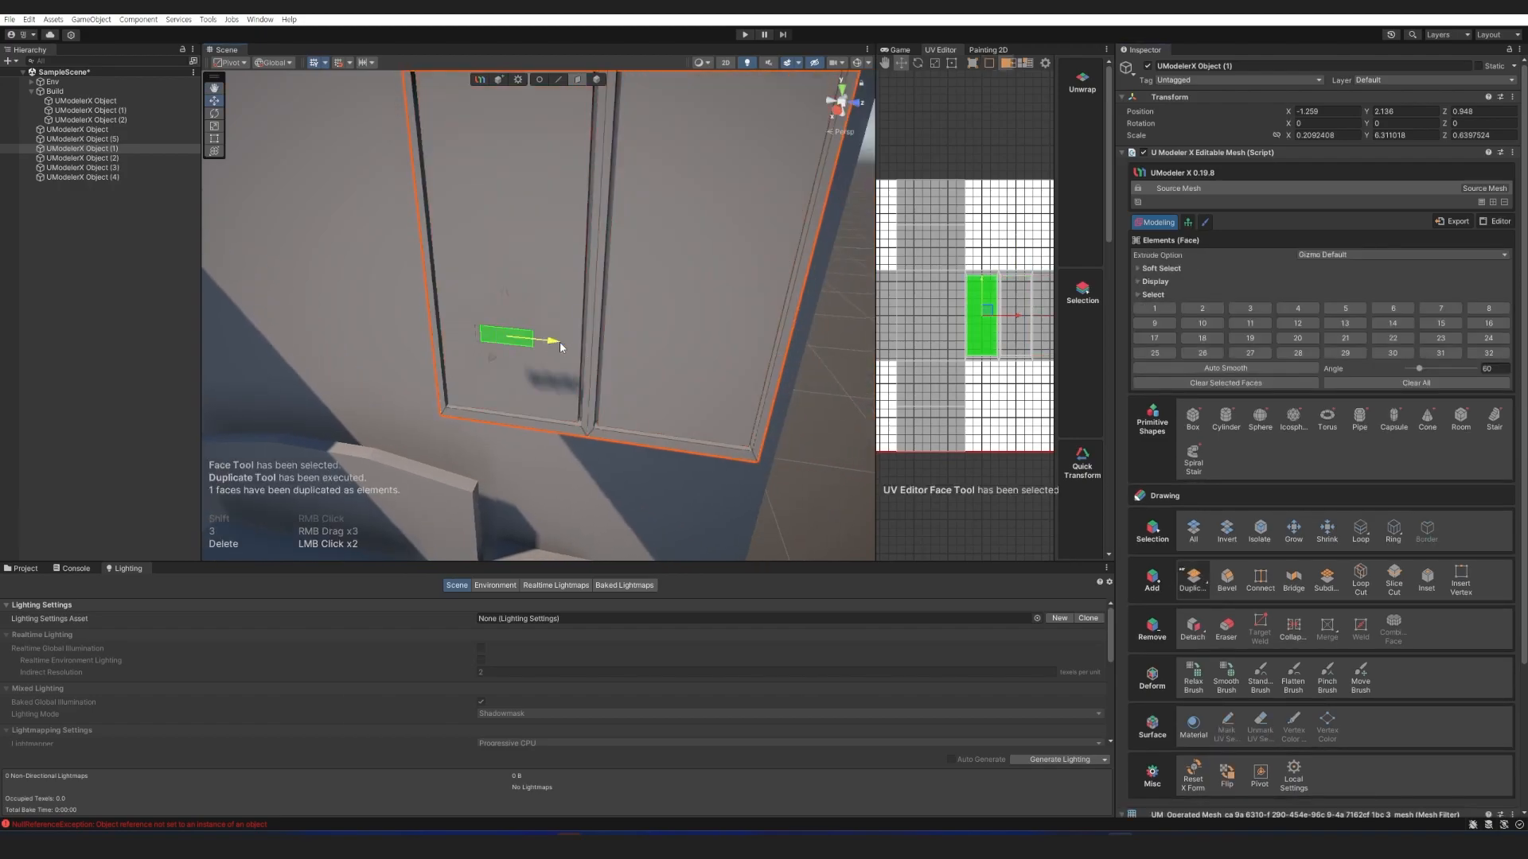
{"action": "left_click_drag", "start_coordinate": [546, 340], "coordinate": [738, 358]}
Extrude both short strips along X into box-shaped door handles and grow the selection to cover the whole handles.
{"action": "left_click", "coordinate": [503, 338], "text": "shift"}
{"action": "right_click_drag", "start_coordinate": [503, 338], "coordinate": [487, 330]}
{"action": "key", "text": "d"}
{"action": "mouse_move", "coordinate": [488, 329]}
{"action": "left_mouse_down", "text": "shift"}
{"action": "mouse_move", "coordinate": [473, 332]}
{"action": "mouse_move", "coordinate": [493, 329]}
{"action": "left_mouse_up", "text": "shift"}
{"action": "left_click", "coordinate": [1293, 532]}
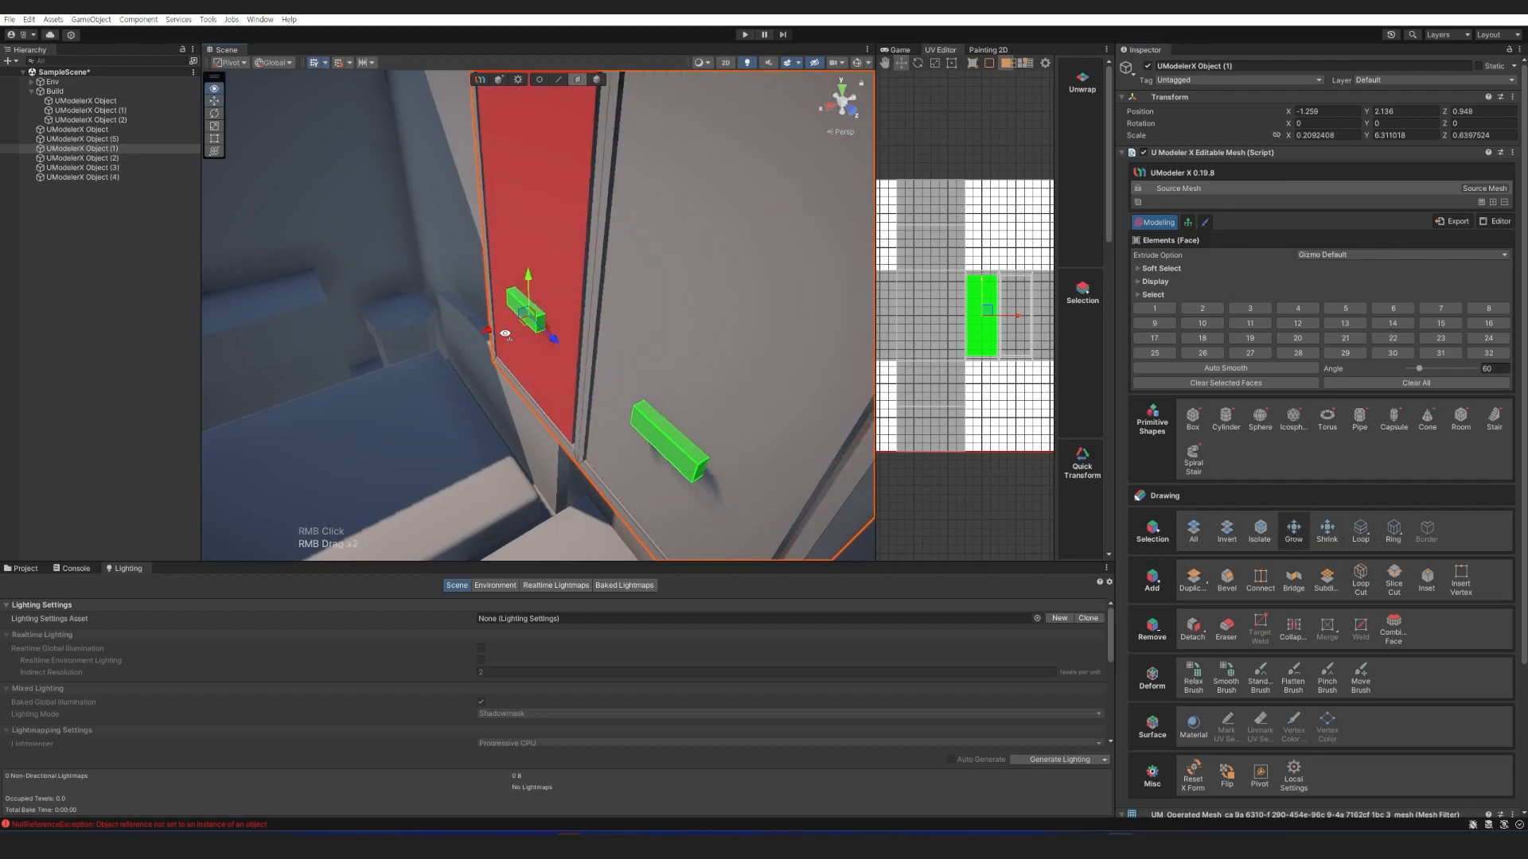
{"action": "right_click_drag", "start_coordinate": [502, 339], "coordinate": [676, 319]}
{"action": "key", "text": "a"}
{"action": "right_click_drag", "start_coordinate": [566, 341], "coordinate": [560, 323]}
{"action": "key", "text": "w"}
{"action": "right_click_drag", "start_coordinate": [513, 381], "coordinate": [720, 413]}
{"action": "key", "text": "Escape"}
{"action": "key", "text": "Escape"}
Select the low cabinet beside the bed and inset its front face.
{"action": "left_click", "coordinate": [775, 414]}
{"action": "scroll", "coordinate": [703, 430], "scroll_direction": "up", "scroll_amount": 3}
{"action": "left_click", "coordinate": [652, 451]}
{"action": "key", "text": "3"}
{"action": "left_click", "coordinate": [638, 374]}
{"action": "key", "text": "q"}
{"action": "key", "text": "w"}
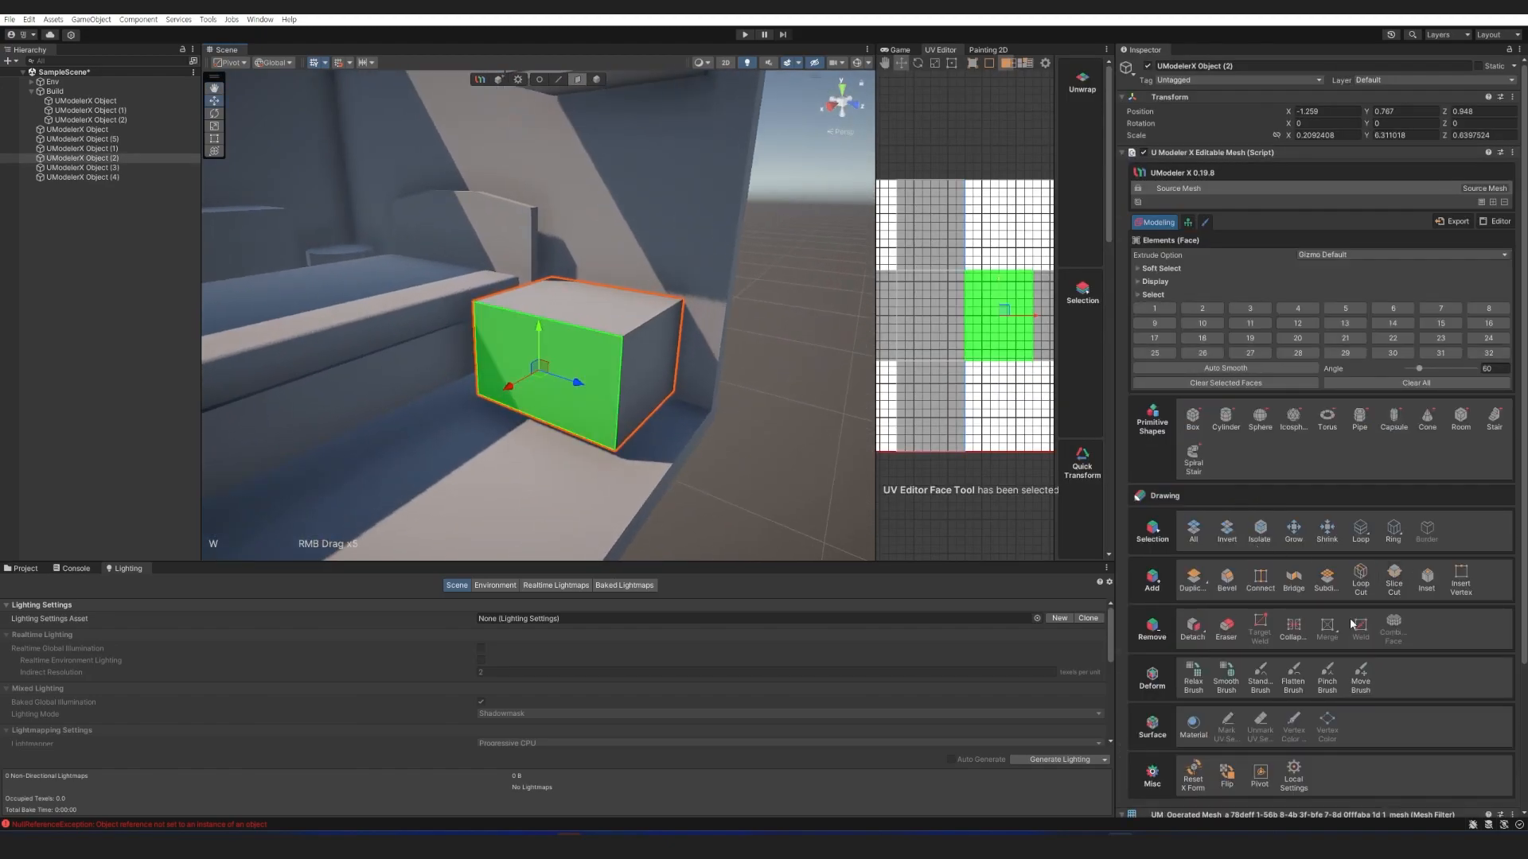
{"action": "left_click", "coordinate": [1426, 579]}
{"action": "right_click_drag", "start_coordinate": [456, 352], "coordinate": [585, 347]}
{"action": "key", "text": "a"}
{"action": "key", "text": "w"}
{"action": "left_click_drag", "start_coordinate": [585, 347], "coordinate": [575, 342]}
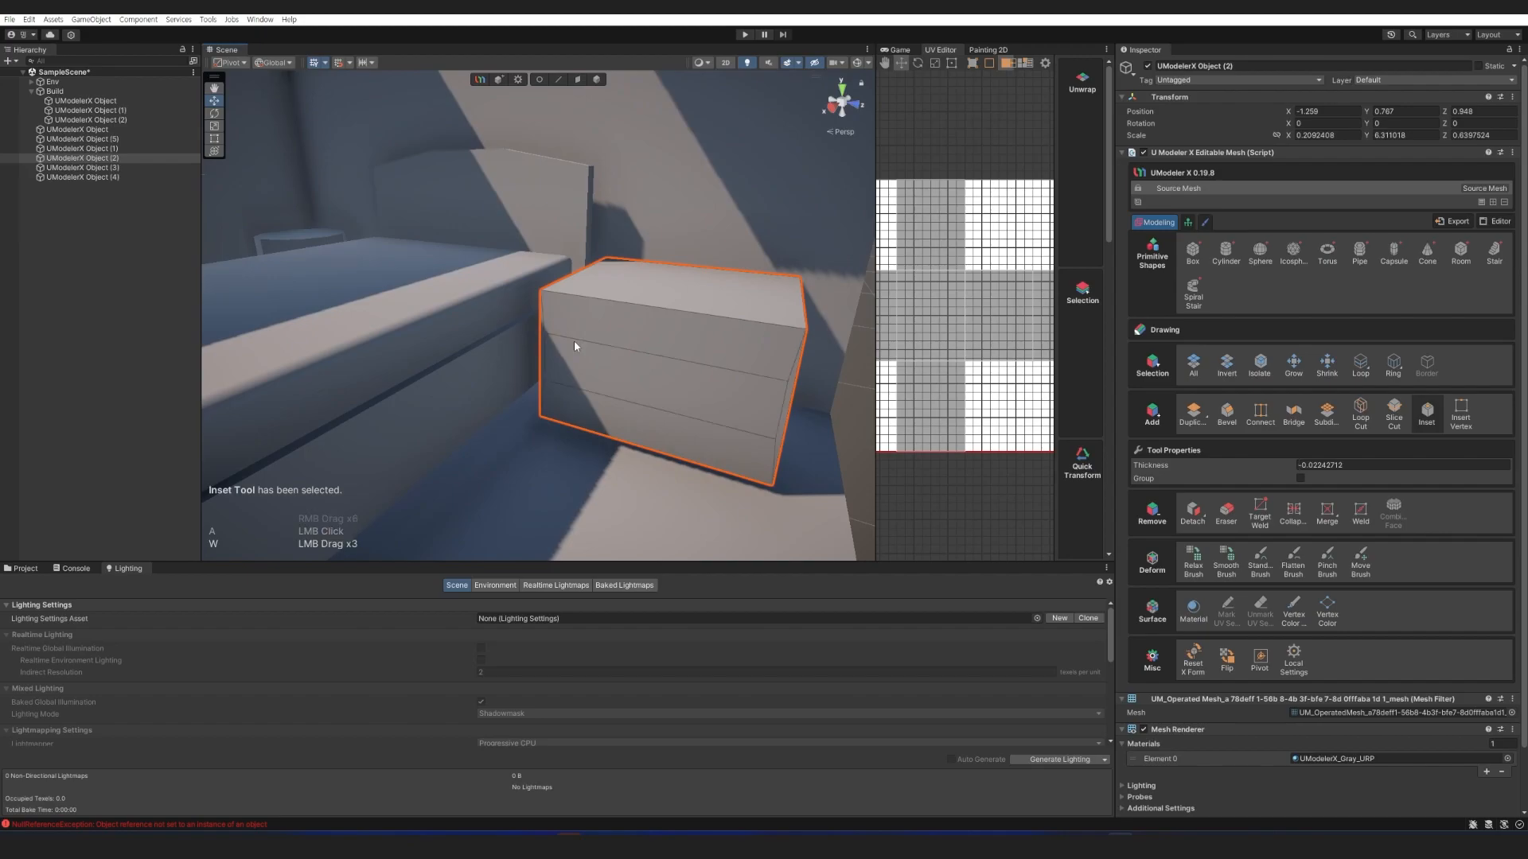
Scale the low cabinet's inset front face up along Z and Y to leave a thin rim.
{"action": "key", "text": "2"}
{"action": "left_click", "coordinate": [584, 323]}
{"action": "left_click", "coordinate": [646, 424]}
{"action": "key", "text": "3"}
{"action": "left_click", "coordinate": [676, 399]}
{"action": "right_click_drag", "start_coordinate": [795, 385], "coordinate": [700, 374]}
{"action": "key", "text": "w"}
{"action": "key", "text": "d"}
{"action": "key", "text": "r"}
{"action": "left_click_drag", "start_coordinate": [680, 372], "coordinate": [684, 373]}
{"action": "left_click_drag", "start_coordinate": [647, 316], "coordinate": [646, 311]}
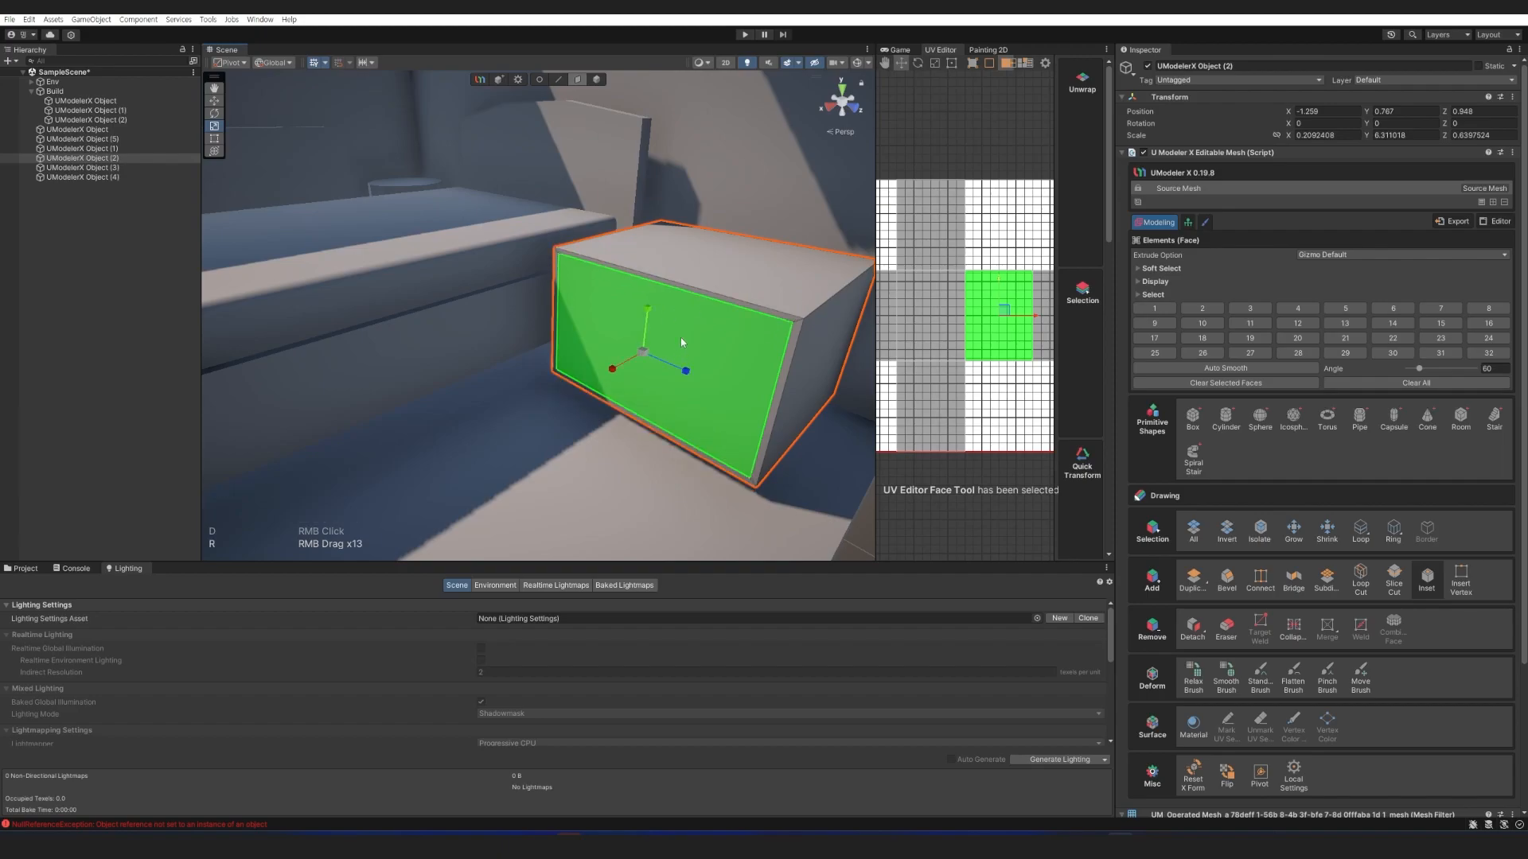
Extrude the low cabinet's inset front face inward along X to hollow out the cabinet.
{"action": "left_click_drag", "start_coordinate": [617, 371], "coordinate": [705, 327], "text": "shift"}
{"action": "key", "text": "d"}
{"action": "right_click_drag", "start_coordinate": [705, 327], "coordinate": [481, 347]}
{"action": "key", "text": "a"}
{"action": "left_click", "coordinate": [593, 80]}
{"action": "left_click", "coordinate": [556, 81]}
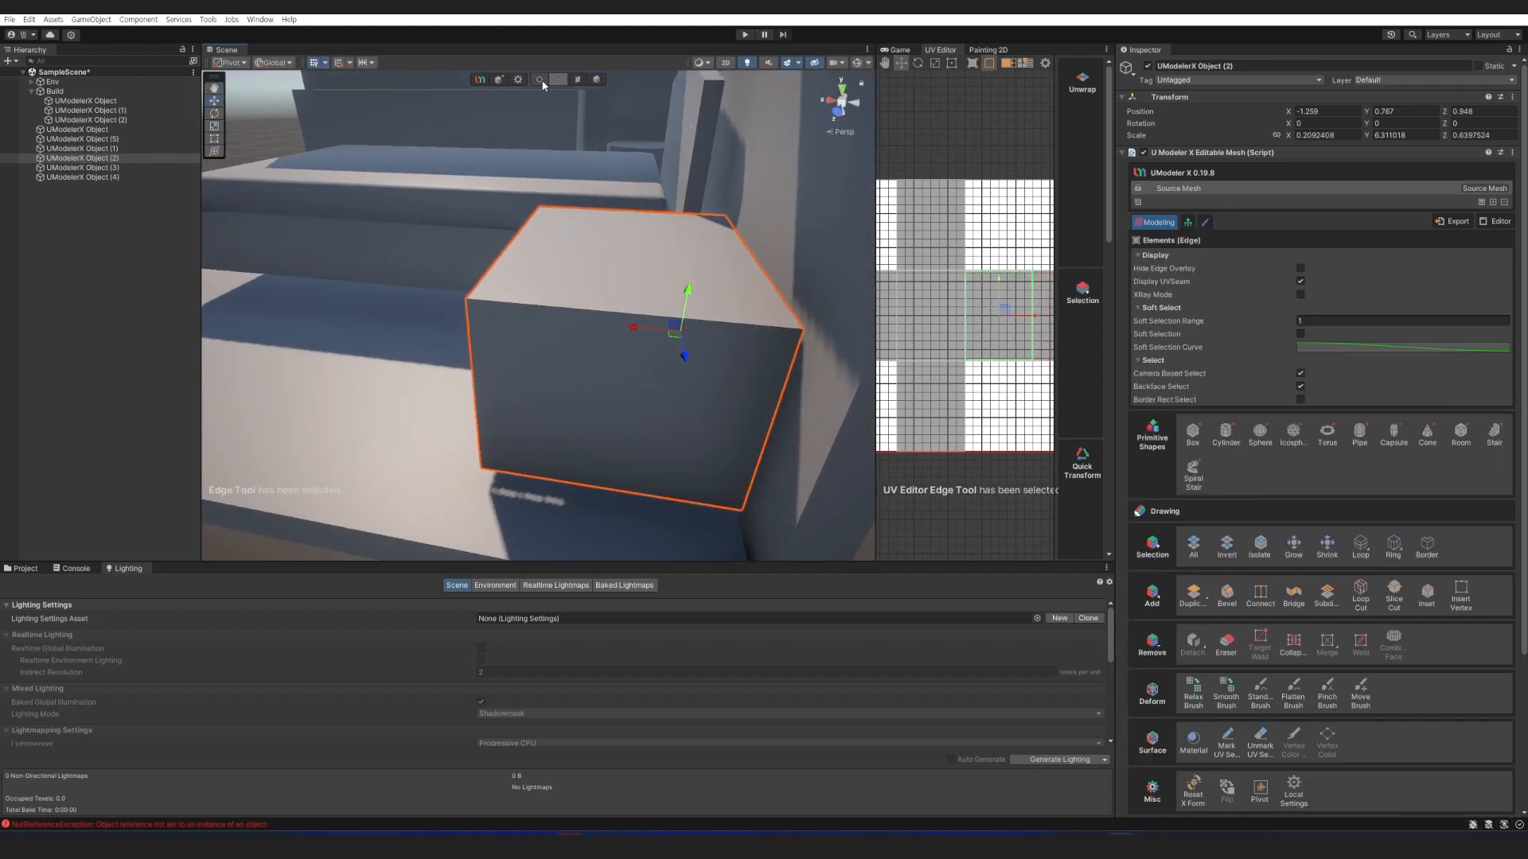
{"action": "key", "text": "3"}
{"action": "right_click_drag", "start_coordinate": [665, 331], "coordinate": [590, 329]}
{"action": "key", "text": "d"}
{"action": "key", "text": "a"}
Hide the Build group containing the floor and walls so the furniture stands free in the scene.
{"action": "left_click", "coordinate": [580, 398]}
{"action": "right_click_drag", "start_coordinate": [579, 408], "coordinate": [744, 278]}
{"action": "key", "text": "s"}
{"action": "key", "text": "d"}
{"action": "key", "text": "q"}
{"action": "left_click", "coordinate": [127, 92]}
{"action": "key", "text": "alt+shift+a"}
Try to extrude and inset the low cabinet's selected face once more, checking the hollow from several sides.
{"action": "left_click", "coordinate": [685, 364]}
{"action": "left_click", "coordinate": [684, 363]}
{"action": "right_click_drag", "start_coordinate": [684, 363], "coordinate": [688, 284]}
{"action": "key", "text": "w"}
{"action": "key", "text": "s"}
{"action": "mouse_move", "coordinate": [552, 334]}
{"action": "left_mouse_down", "text": "shift"}
{"action": "mouse_move", "coordinate": [632, 326]}
{"action": "mouse_move", "coordinate": [552, 346]}
{"action": "left_mouse_up", "text": "shift"}
{"action": "left_click", "coordinate": [1426, 577]}
{"action": "key", "text": "Escape"}
{"action": "left_click", "coordinate": [622, 441]}
{"action": "mouse_move", "coordinate": [623, 441]}
{"action": "right_mouse_down"}
{"action": "mouse_move", "coordinate": [613, 492]}
{"action": "mouse_move", "coordinate": [624, 453]}
{"action": "right_mouse_up"}
{"action": "key", "text": "e"}
{"action": "key", "text": "w"}
{"action": "key", "text": "q"}
{"action": "left_click", "coordinate": [628, 447]}
{"action": "right_click_drag", "start_coordinate": [675, 215], "coordinate": [656, 334]}
{"action": "key", "text": "s"}
{"action": "key", "text": "alt+a"}
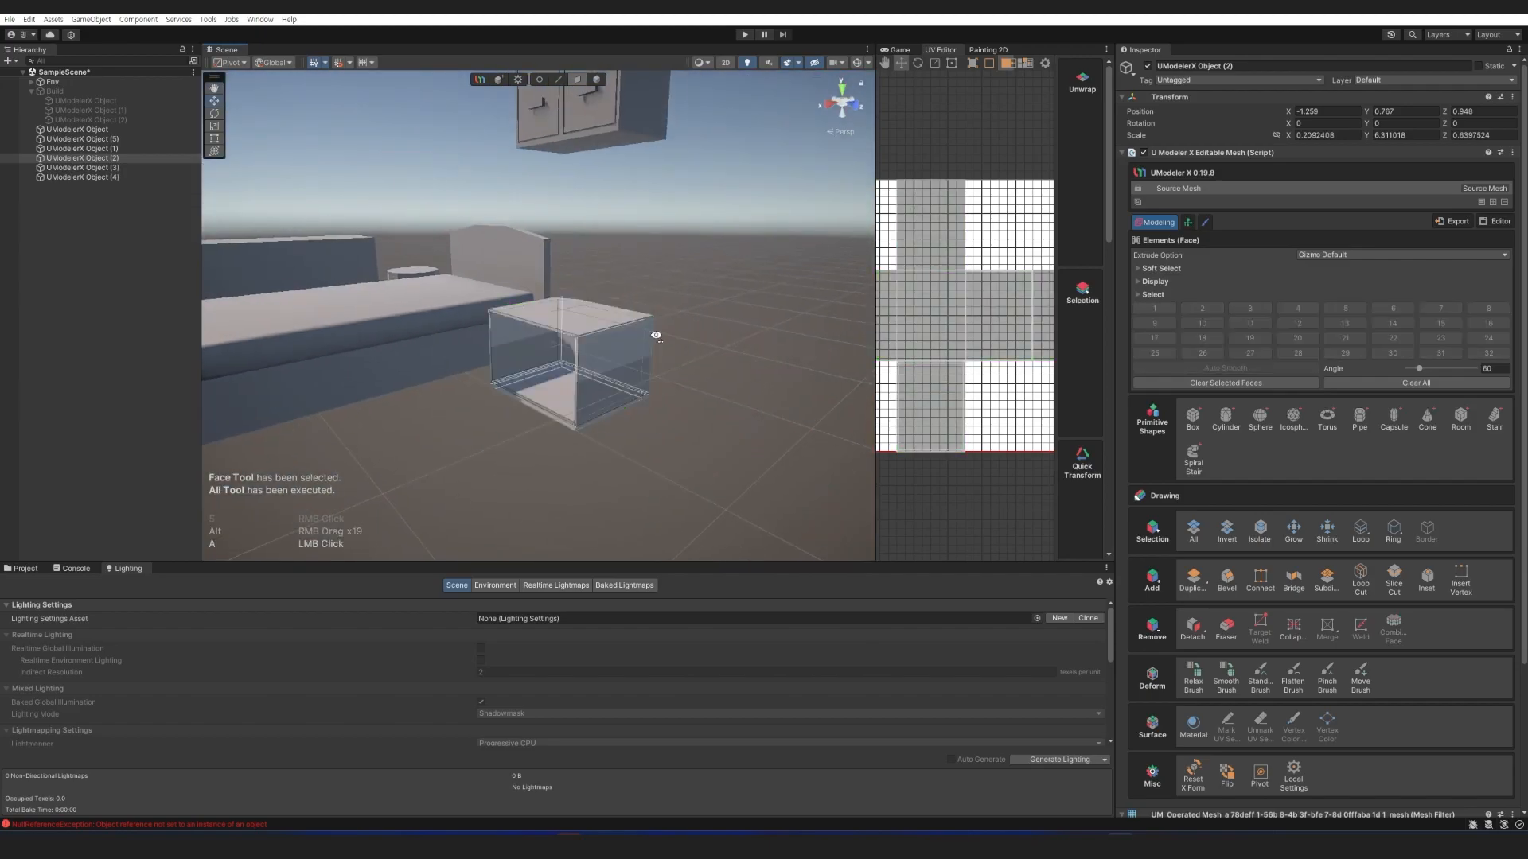
Select the underside of the desk block and raise it along Y to leave a thin tabletop.
{"action": "left_click_drag", "start_coordinate": [655, 335], "coordinate": [641, 297], "text": "alt"}
{"action": "left_click", "coordinate": [641, 297]}
{"action": "right_click_drag", "start_coordinate": [642, 298], "coordinate": [622, 337]}
{"action": "key", "text": "a"}
{"action": "right_click_drag", "start_coordinate": [535, 302], "coordinate": [527, 396]}
{"action": "left_click", "coordinate": [527, 398]}
{"action": "left_click", "coordinate": [526, 396]}
{"action": "left_click_drag", "start_coordinate": [574, 480], "coordinate": [557, 358], "text": "alt"}
{"action": "left_click", "coordinate": [557, 351]}
{"action": "left_click_drag", "start_coordinate": [586, 306], "coordinate": [583, 202]}
{"action": "right_click_drag", "start_coordinate": [583, 200], "coordinate": [638, 280]}
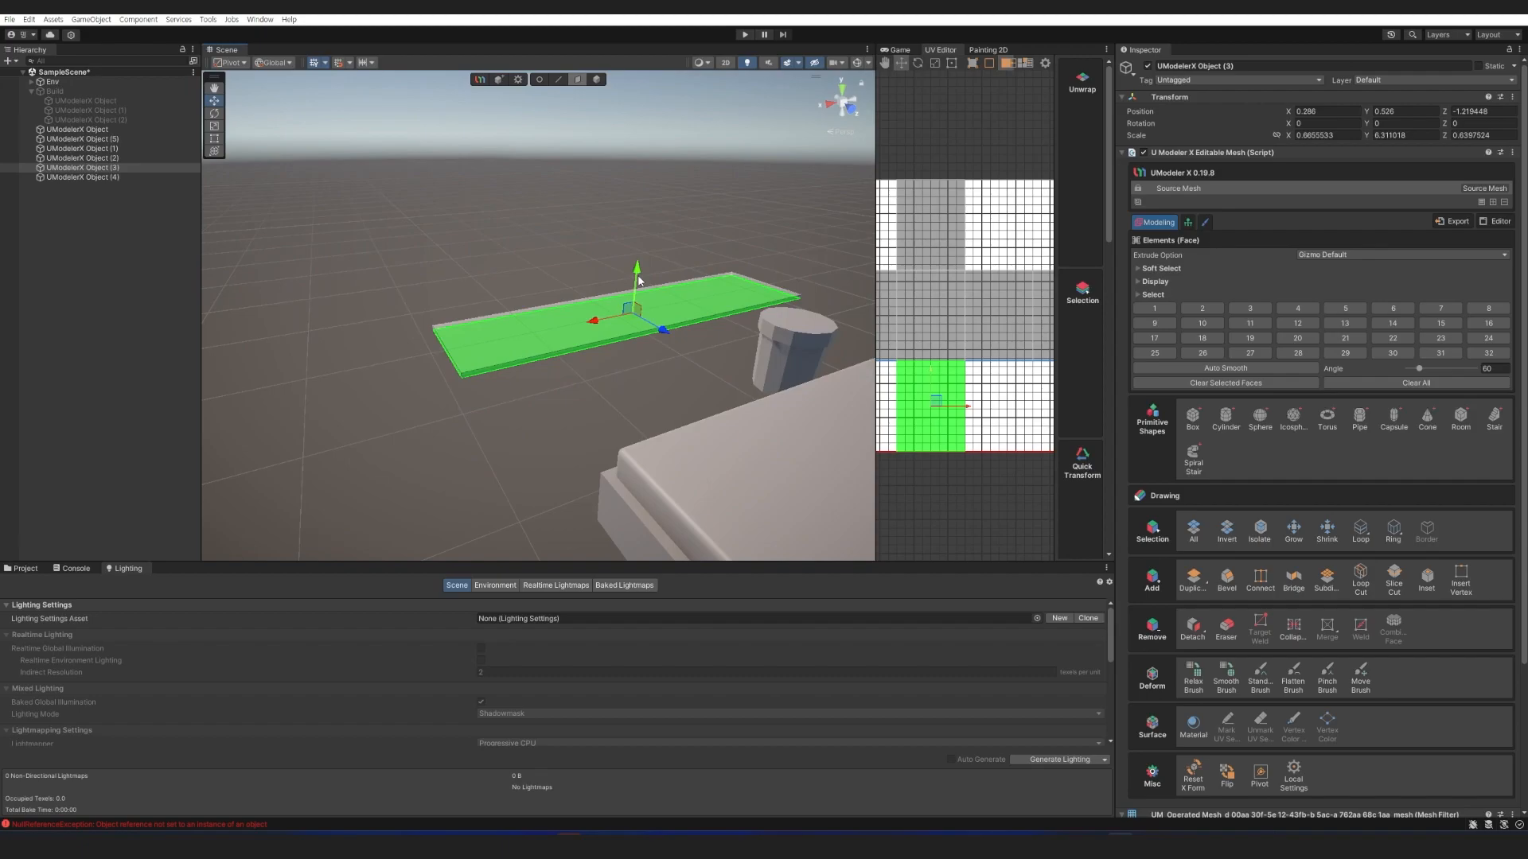
Add a loop cut across the tabletop and extrude the end section's underside downward as a desk cabinet.
{"action": "key", "text": "ctrl+r"}
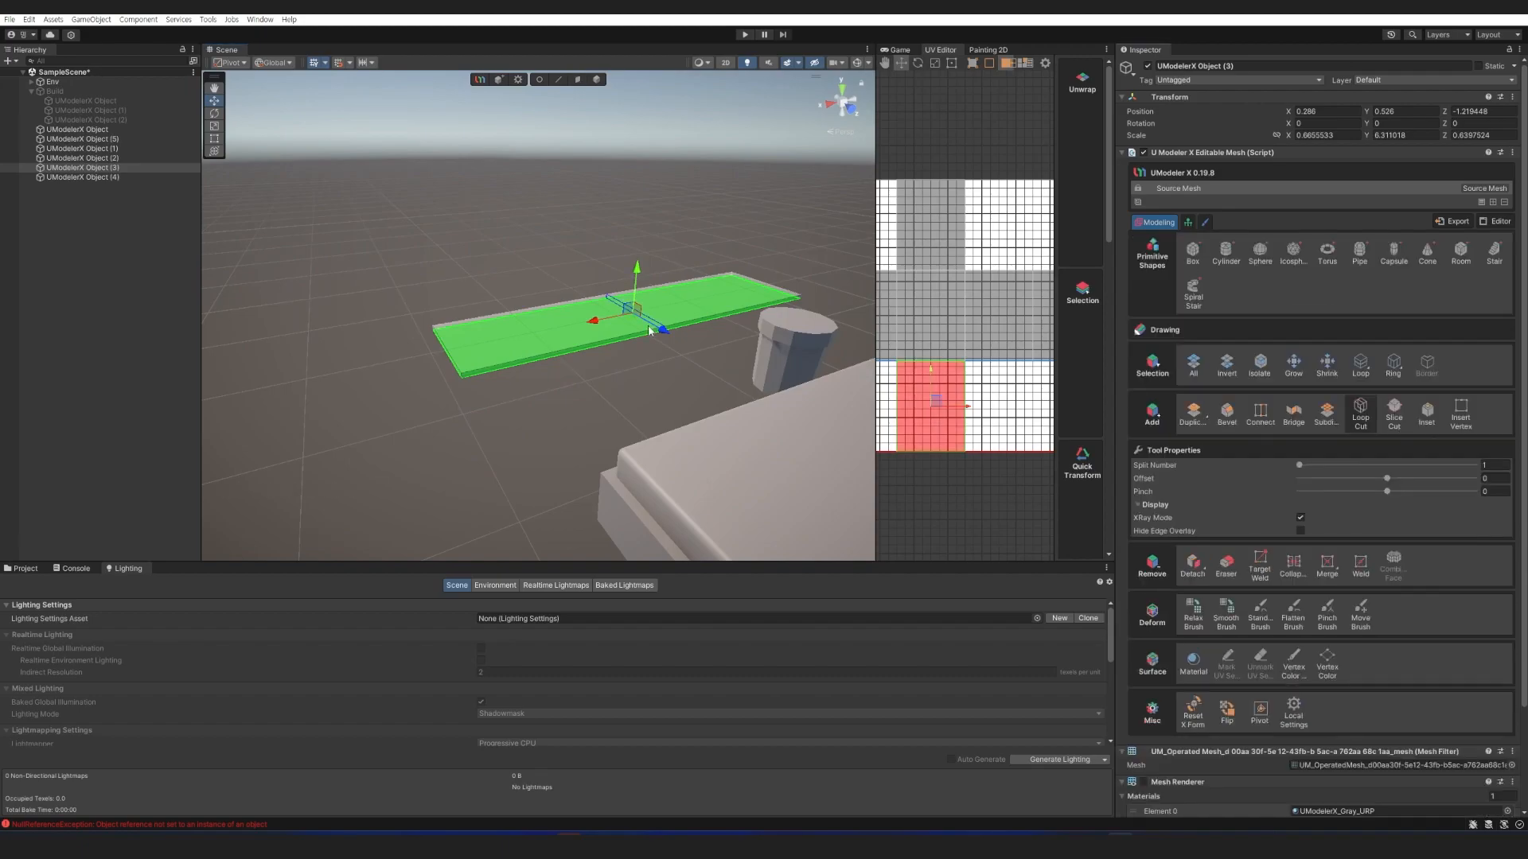
{"action": "left_click", "coordinate": [579, 348]}
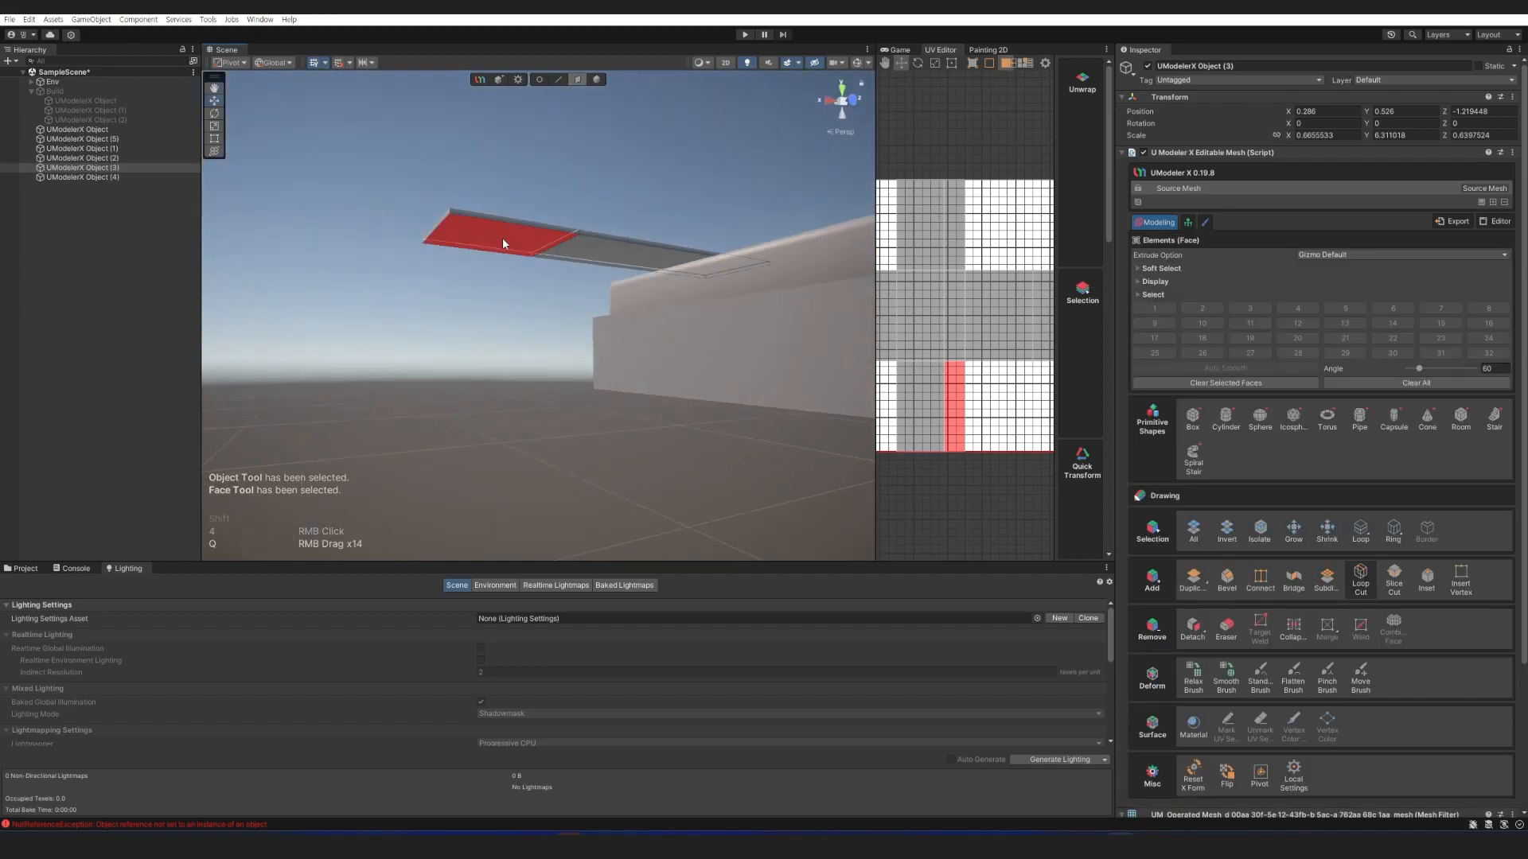
{"action": "left_click_drag", "start_coordinate": [503, 237], "coordinate": [499, 342], "text": "shift"}
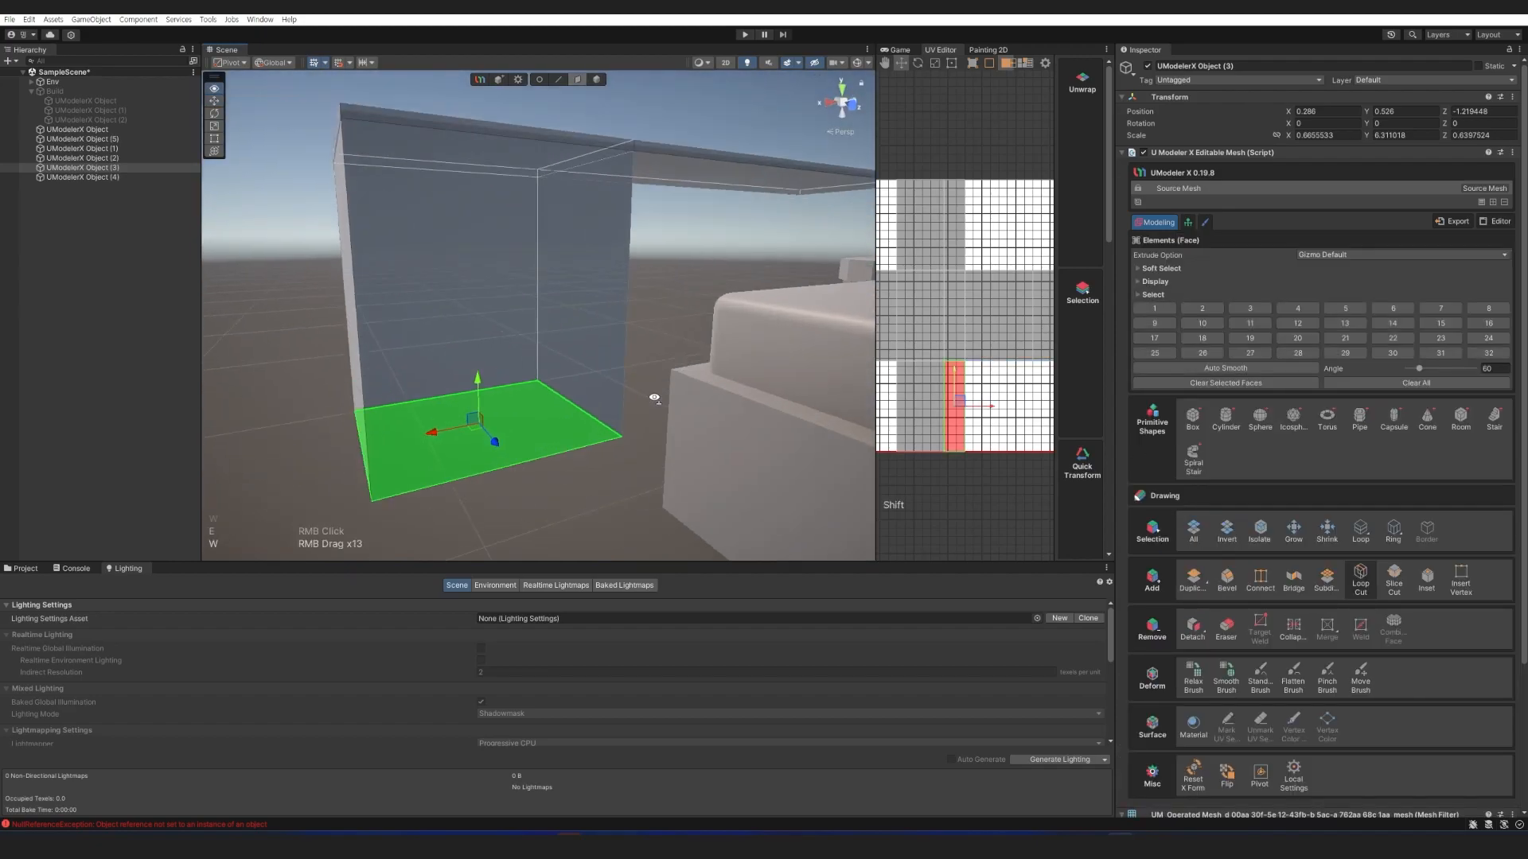
Inset the front face of the new desk cabinet.
{"action": "right_click_drag", "start_coordinate": [651, 395], "coordinate": [683, 299]}
{"action": "key", "text": "s"}
{"action": "key", "text": "w"}
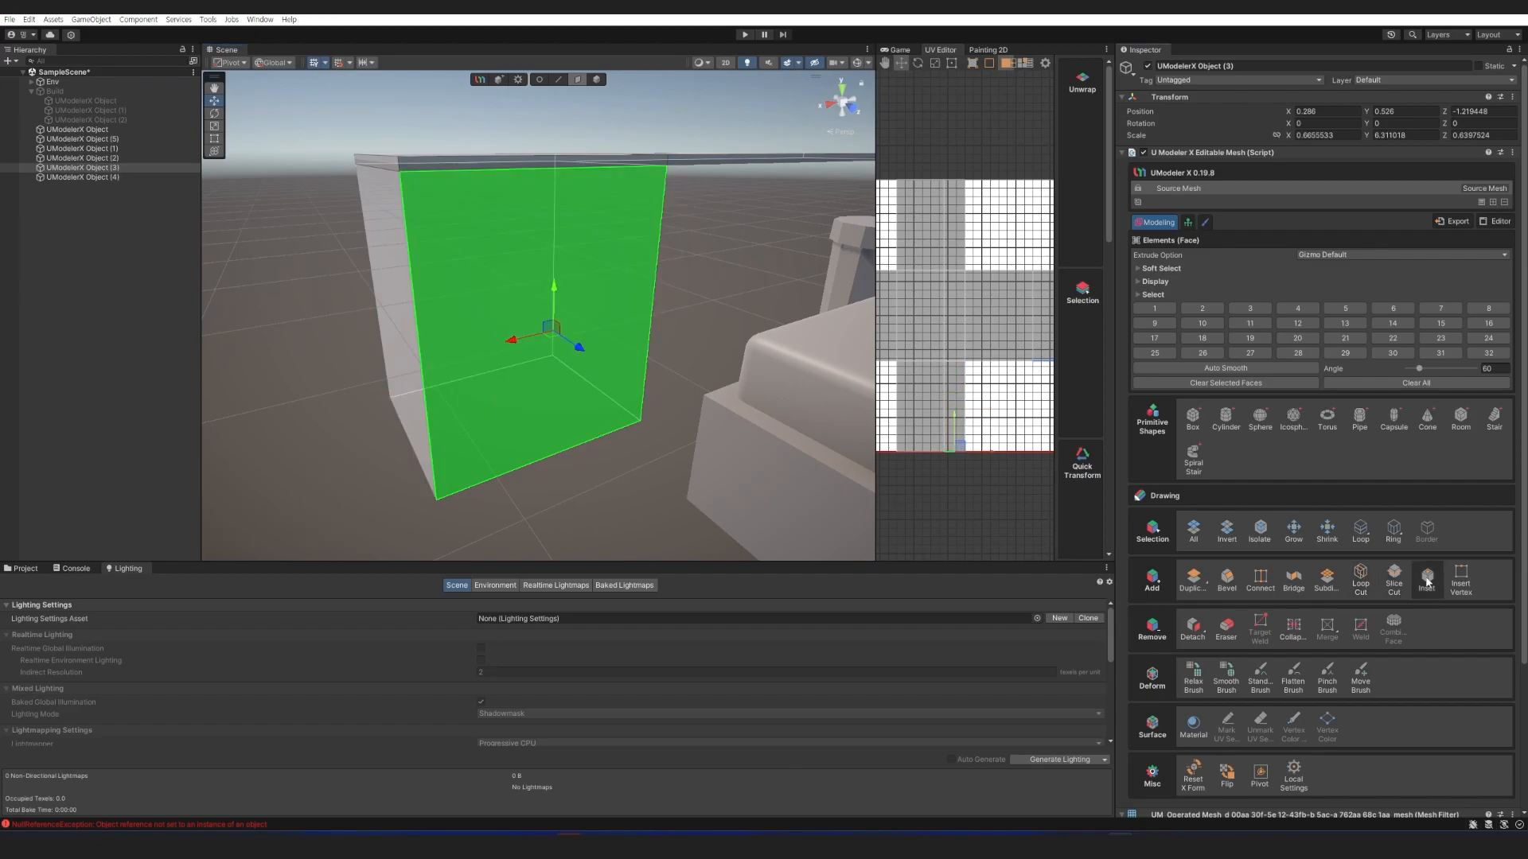
{"action": "left_click", "coordinate": [1427, 579]}
{"action": "key", "text": "2"}
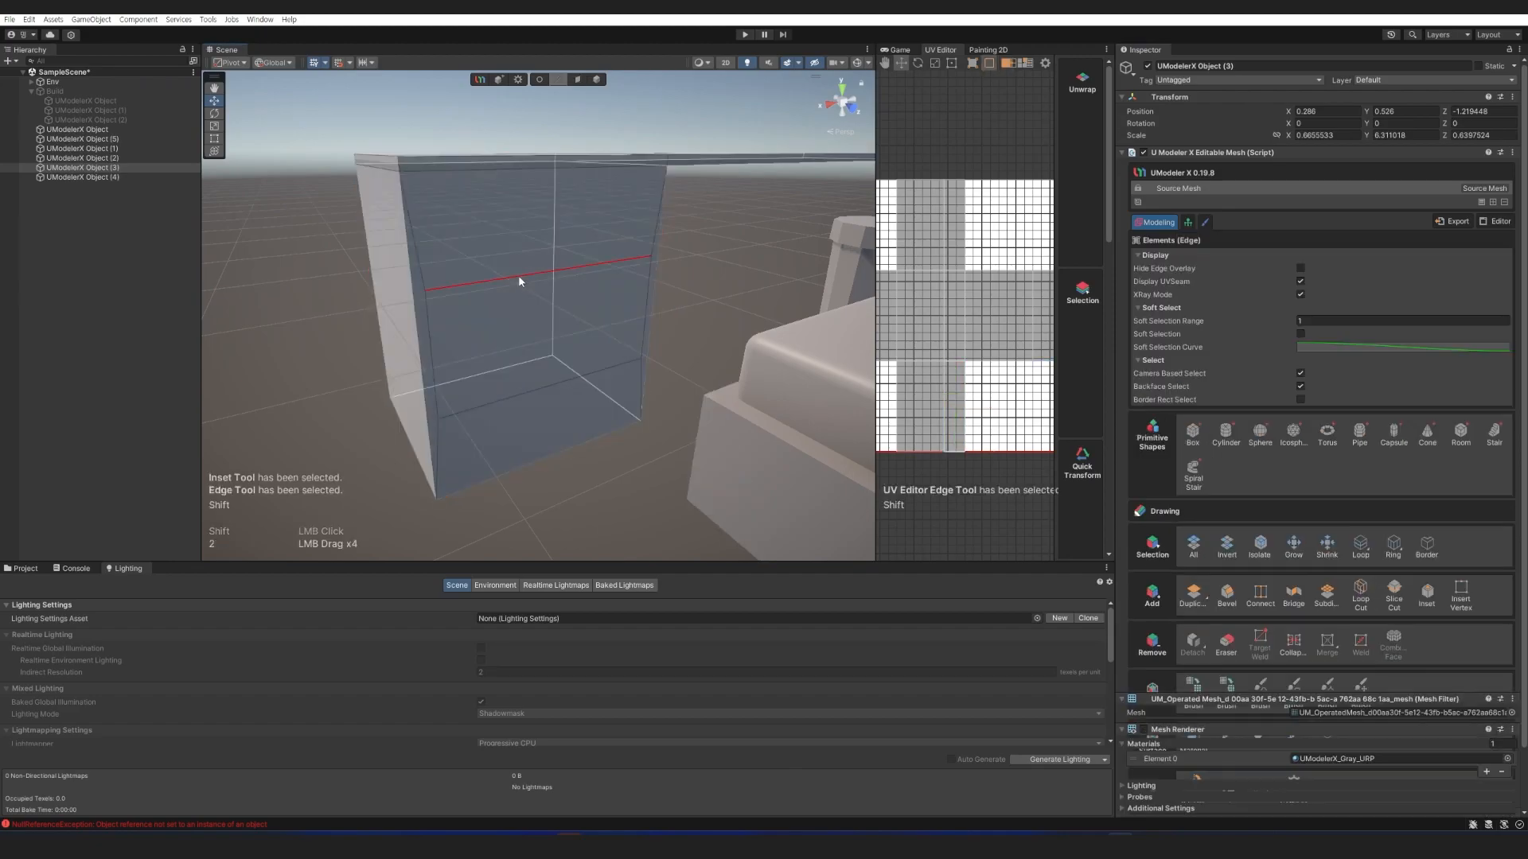
Scale the desk cabinet's inset face up along Y and raise its upper edge to narrow the rim.
{"action": "key", "text": "3"}
{"action": "left_click", "coordinate": [549, 317]}
{"action": "key", "text": "r"}
{"action": "mouse_move", "coordinate": [557, 293]}
{"action": "left_mouse_down"}
{"action": "mouse_move", "coordinate": [557, 262]}
{"action": "mouse_move", "coordinate": [558, 277]}
{"action": "left_mouse_up"}
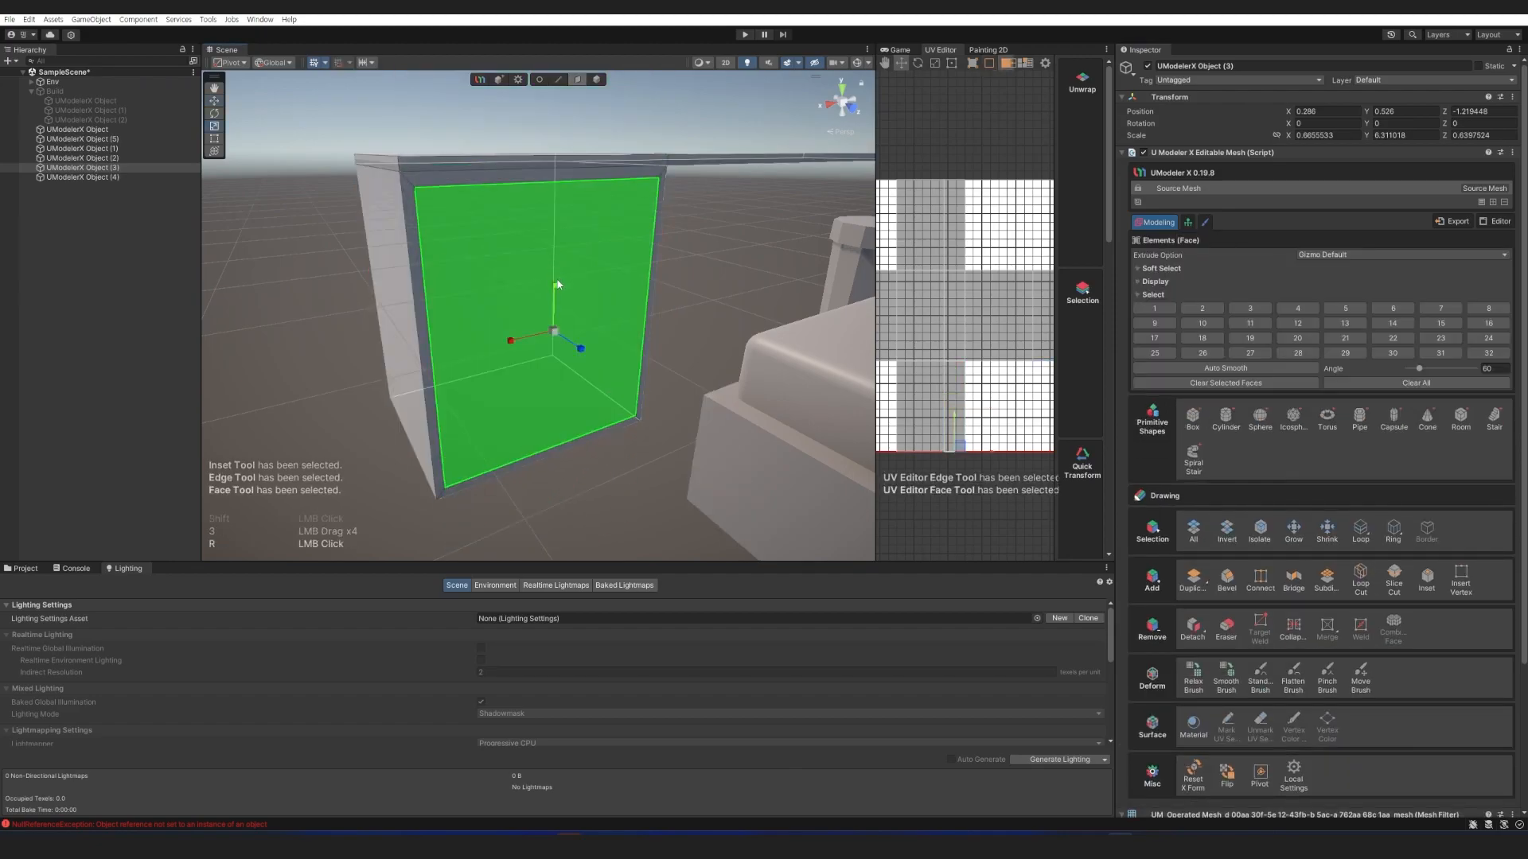
{"action": "key", "text": "2"}
{"action": "key", "text": "2"}
{"action": "key", "text": "w"}
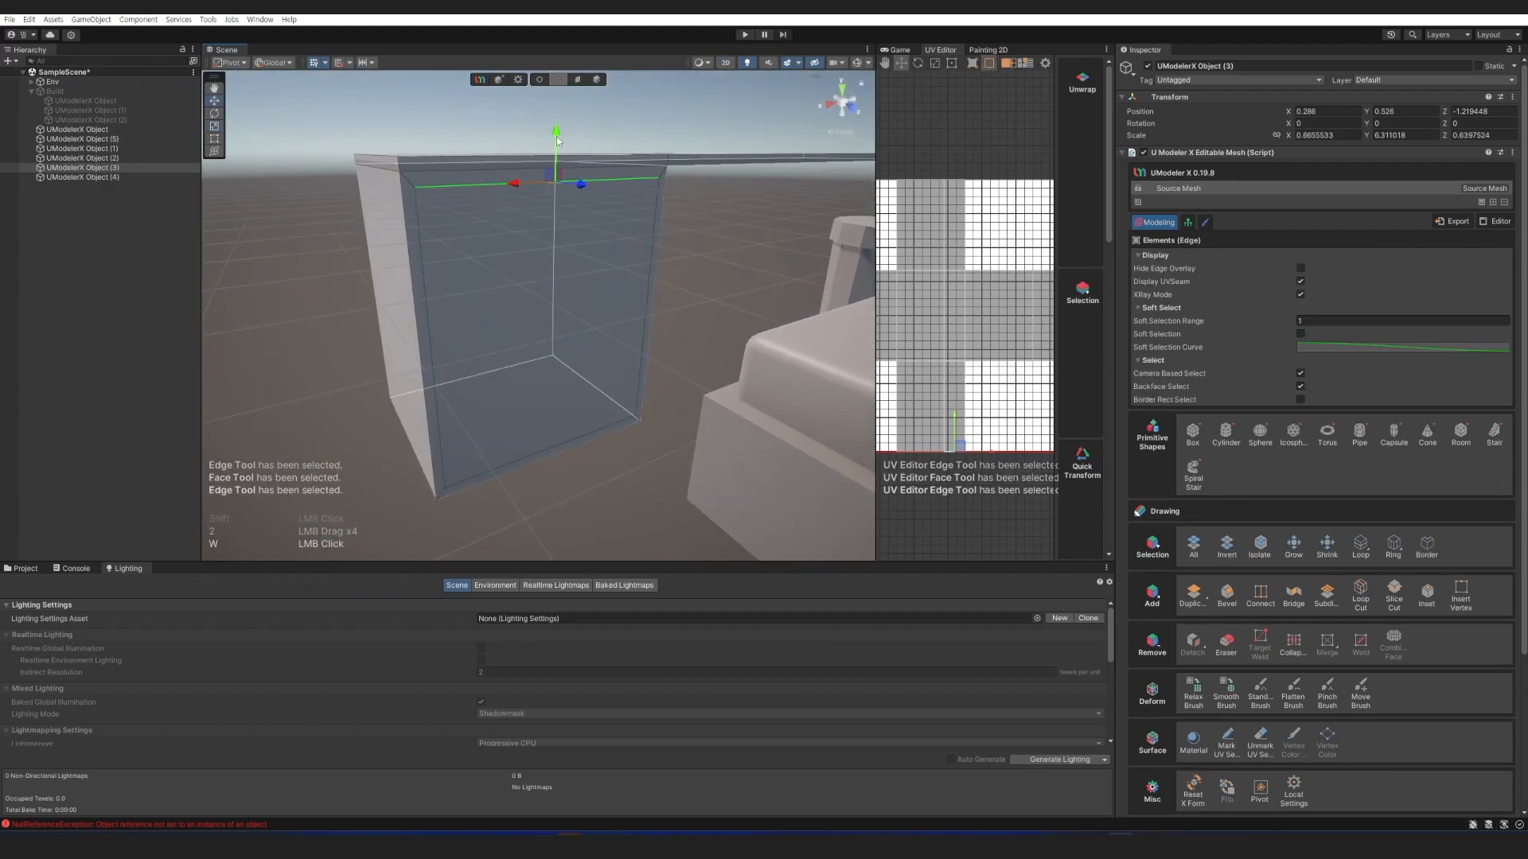
Extrude the desk cabinet's inset front face inward to hollow out the cabinet.
{"action": "key", "text": "3"}
{"action": "left_click", "coordinate": [528, 311]}
{"action": "left_click_drag", "start_coordinate": [528, 317], "coordinate": [493, 321], "text": "shift"}
Duplicate the face in the desk cabinet's opening, reduce it along Y, and lower its top edge to about mid-height.
{"action": "left_click", "coordinate": [1193, 577]}
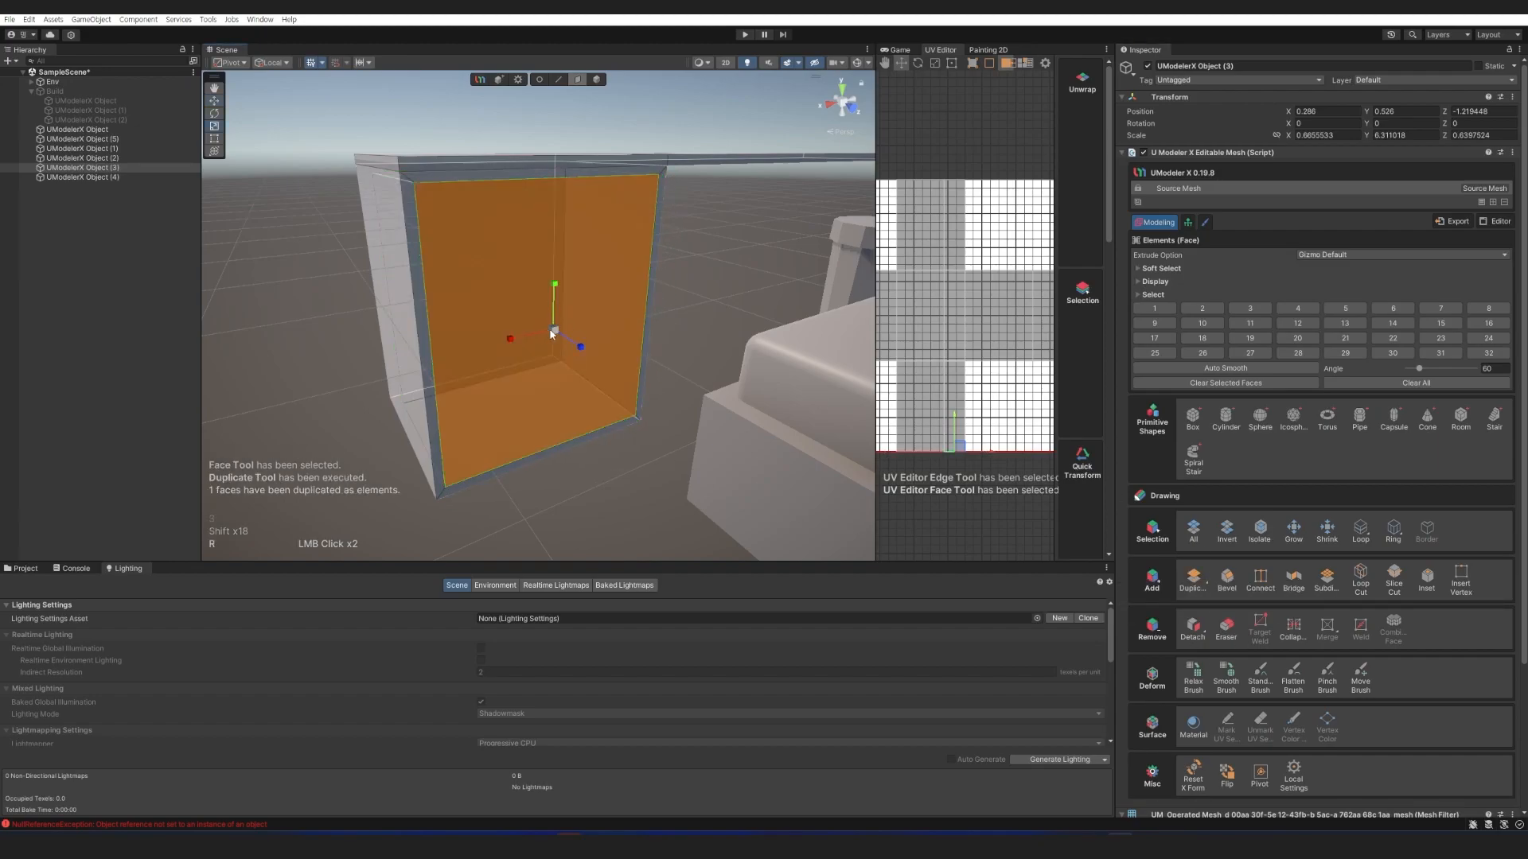
{"action": "key", "text": "r"}
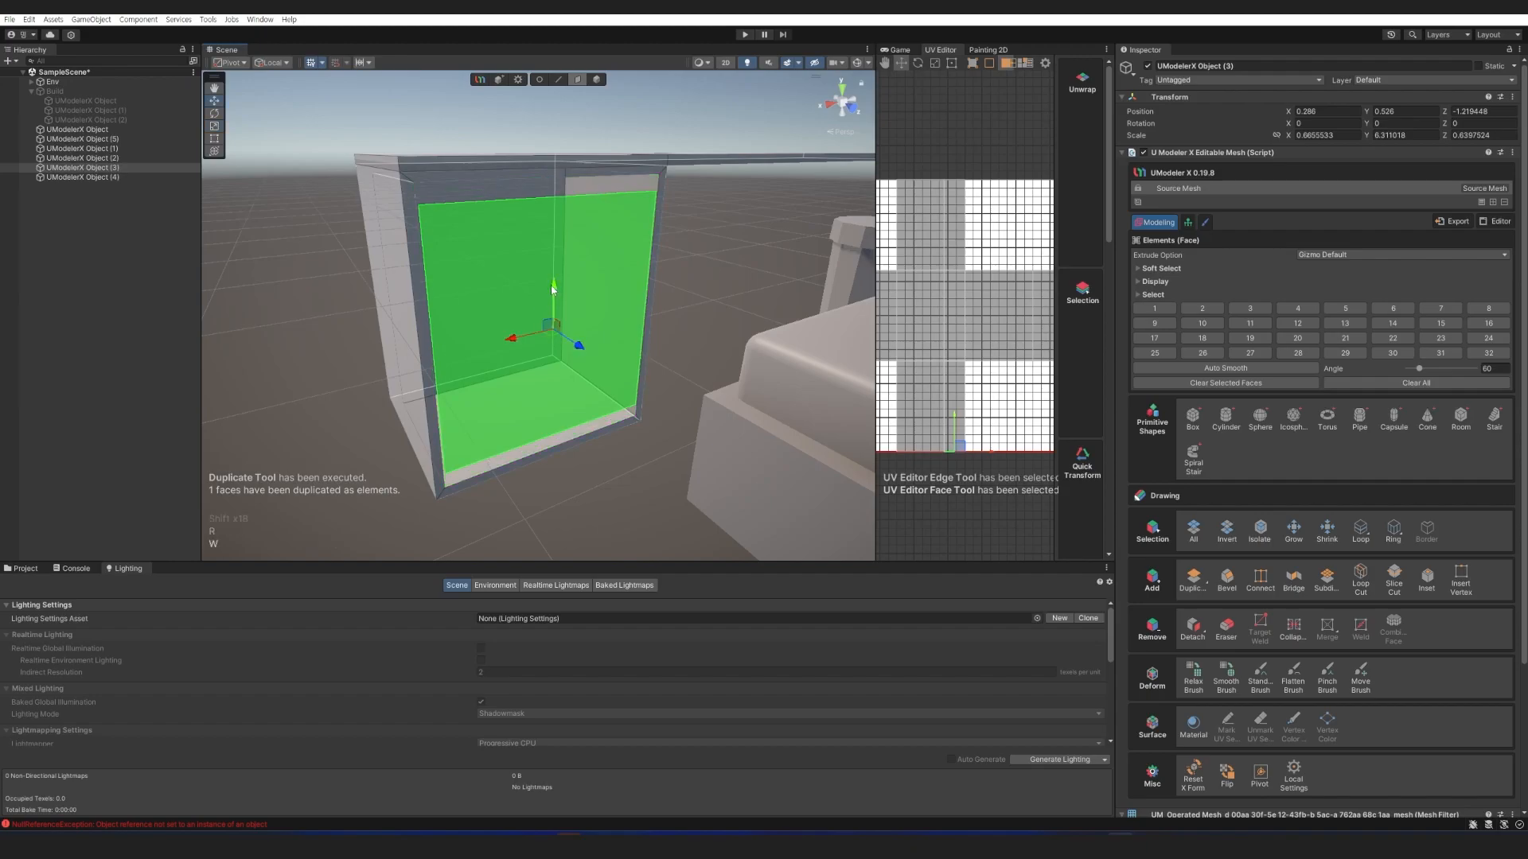
{"action": "left_click_drag", "start_coordinate": [553, 290], "coordinate": [551, 304]}
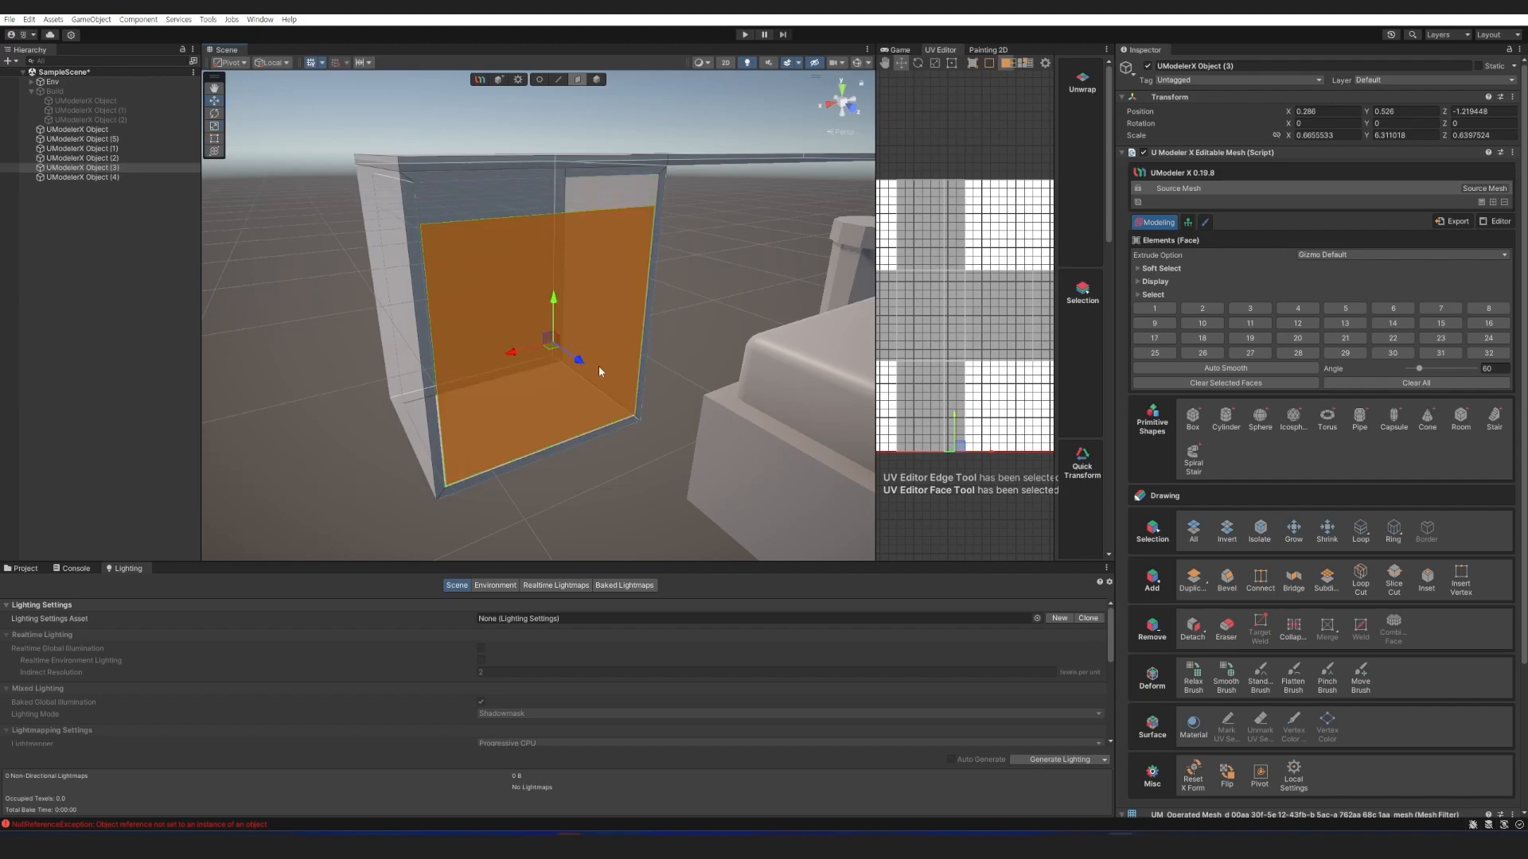
{"action": "key", "text": "2"}
{"action": "left_click", "coordinate": [553, 226], "text": "shift"}
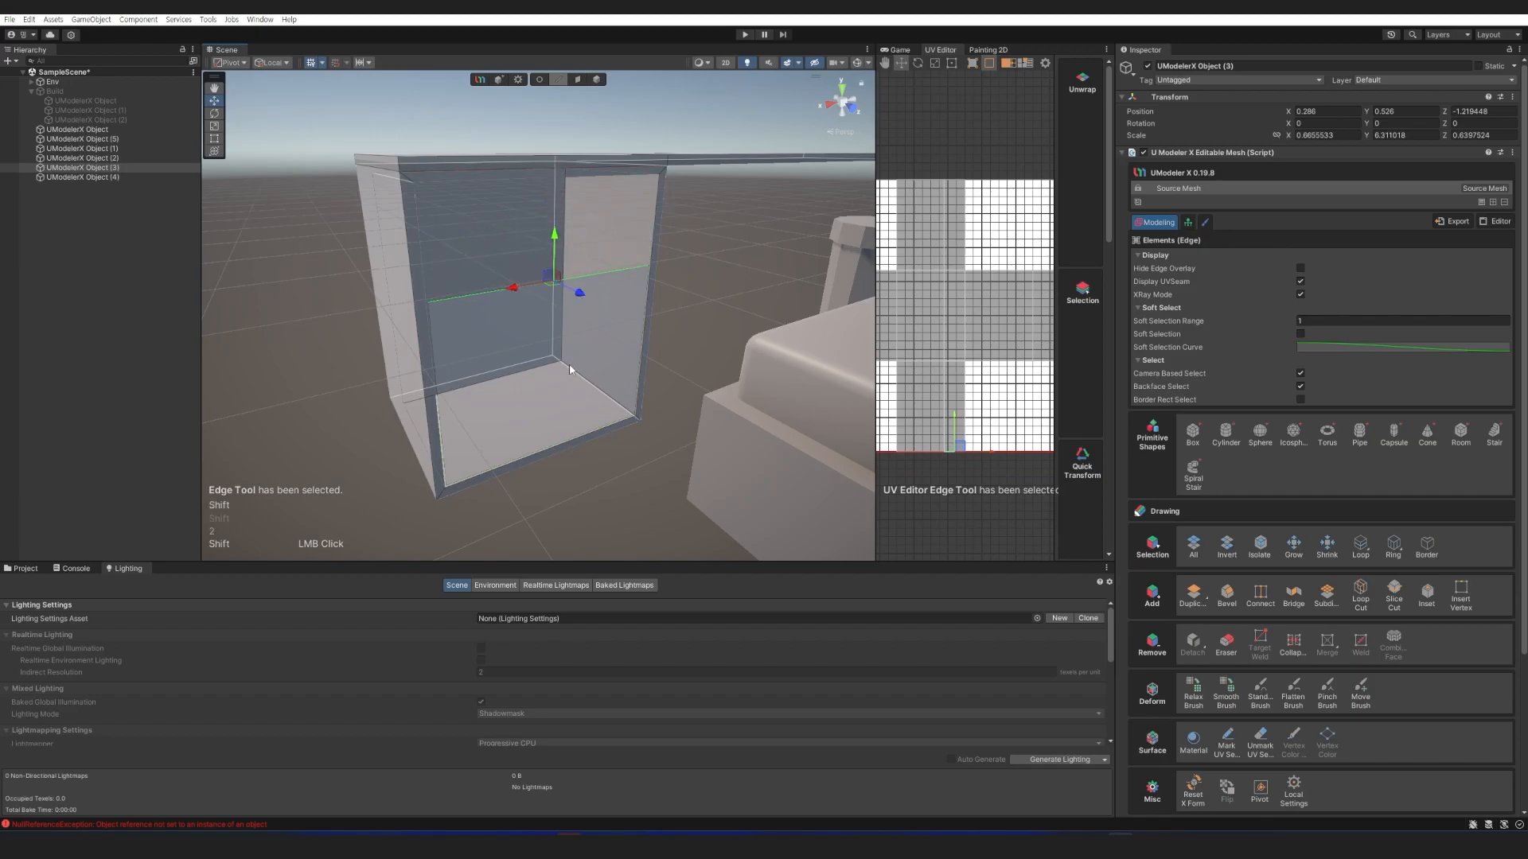
Extrude the lowered face into a box inside the desk cabinet, growing the selection to the whole box and then clearing it.
{"action": "key", "text": "3"}
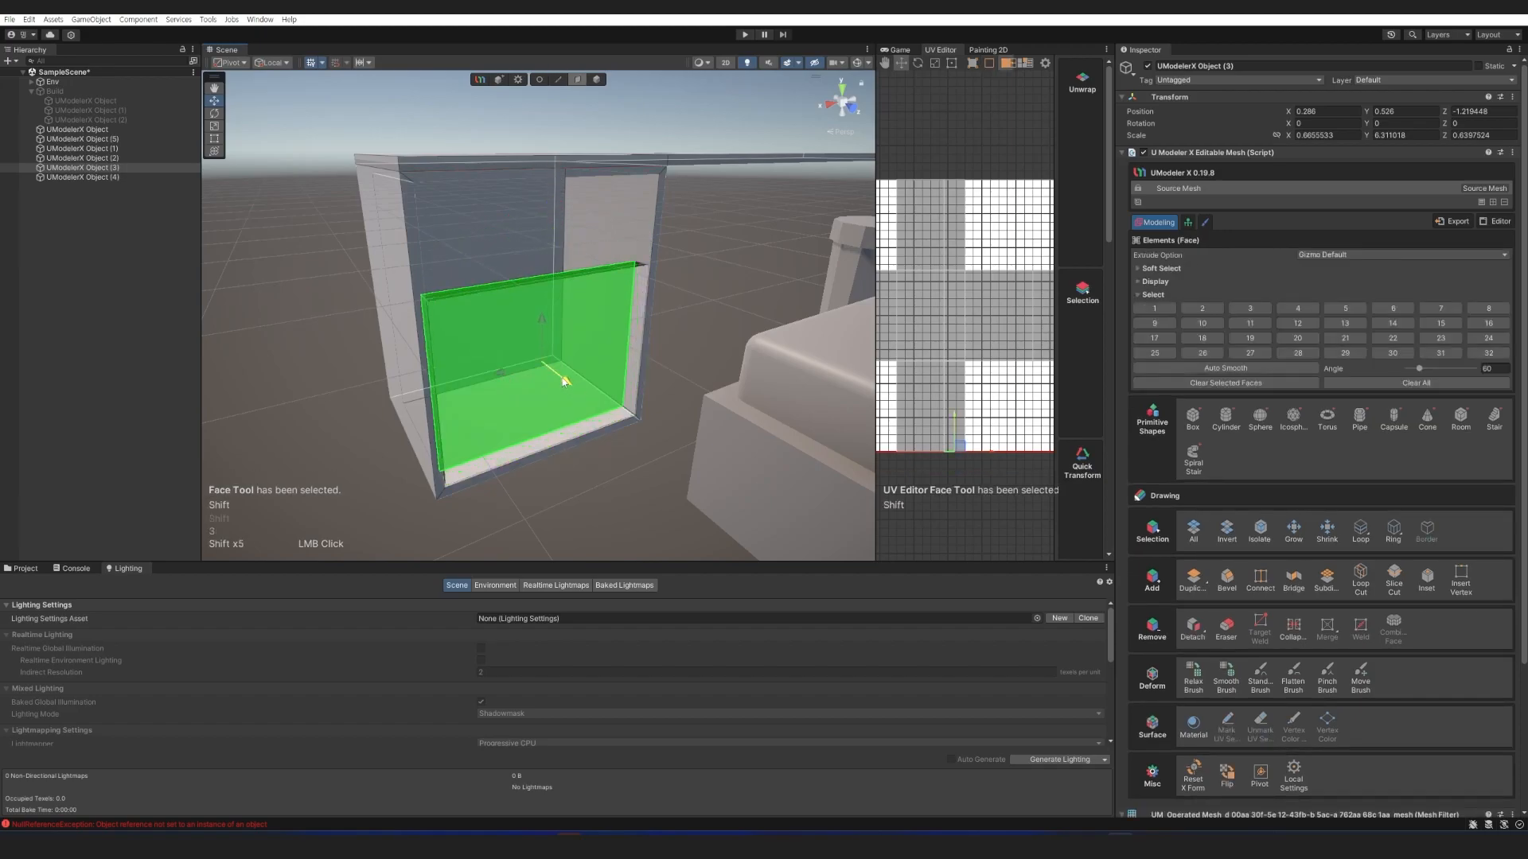
{"action": "left_click", "coordinate": [490, 354], "text": "shift"}
{"action": "left_click", "coordinate": [1293, 530]}
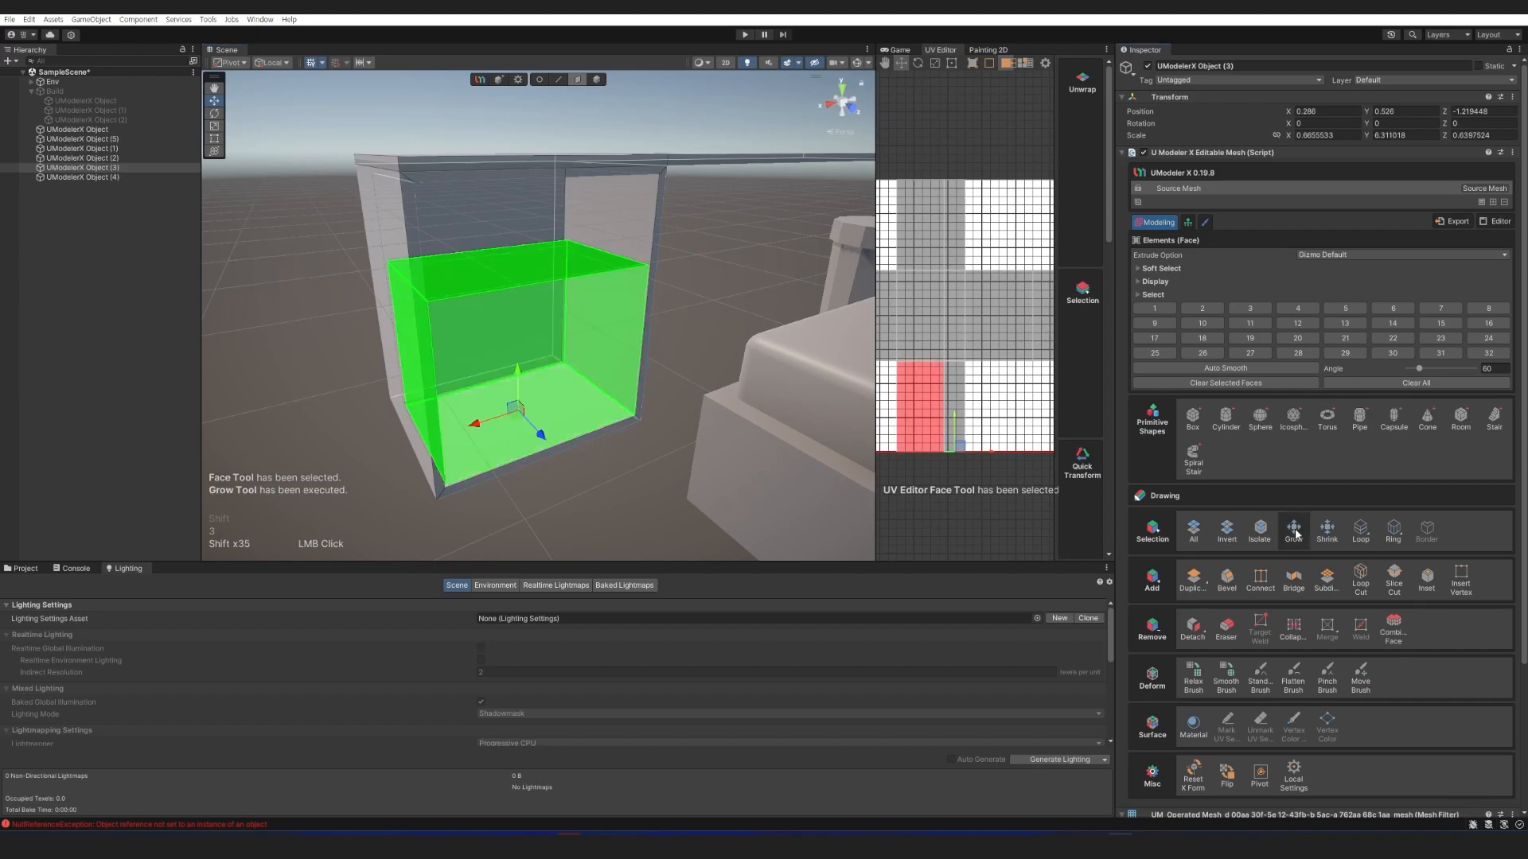
{"action": "left_click", "coordinate": [706, 293]}
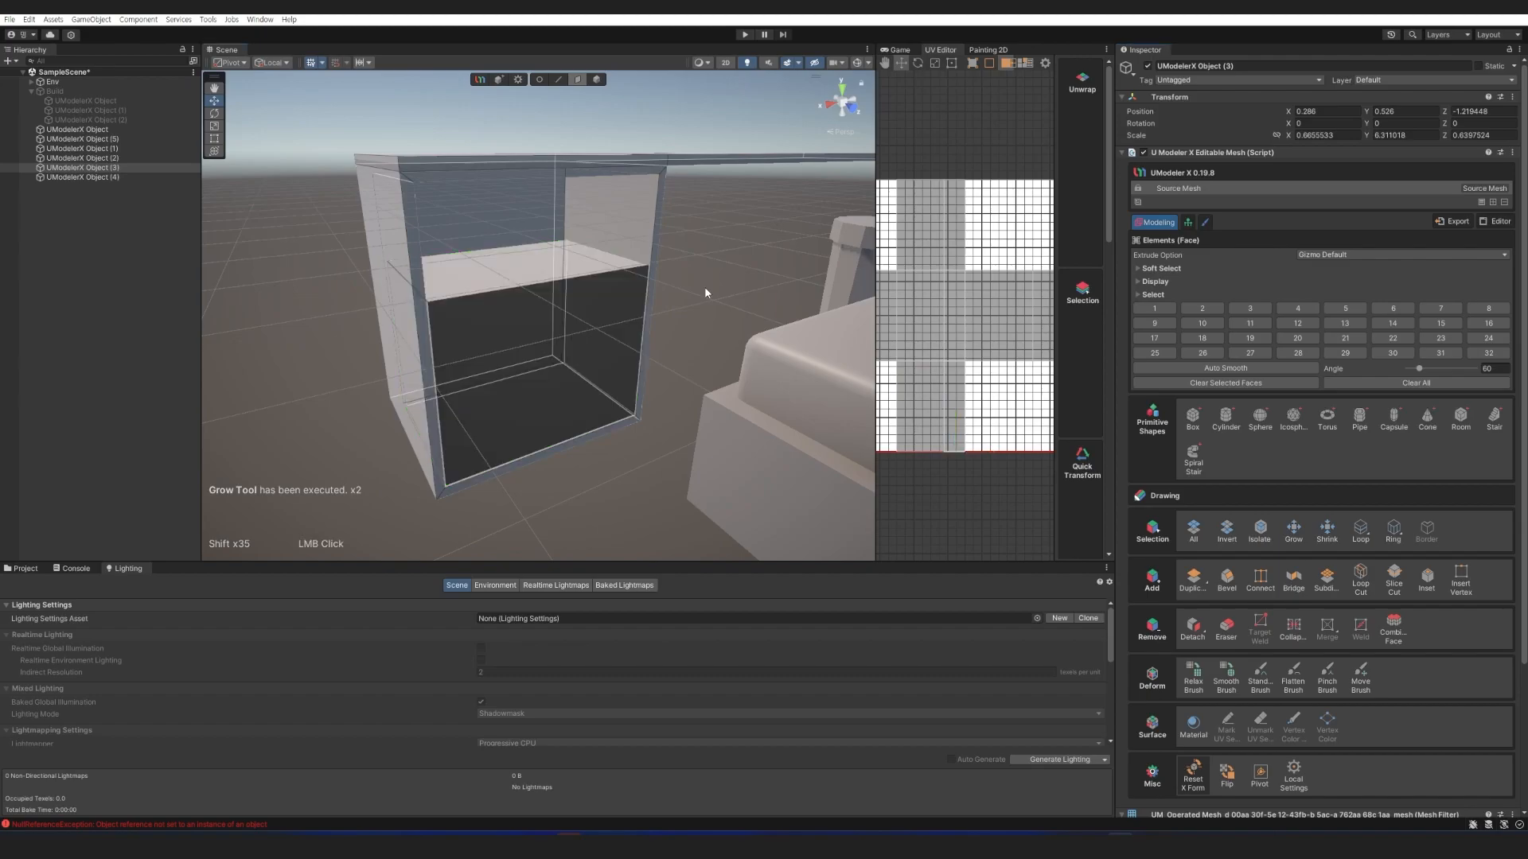
{"action": "left_click", "coordinate": [526, 278]}
{"action": "left_click", "coordinate": [681, 288]}
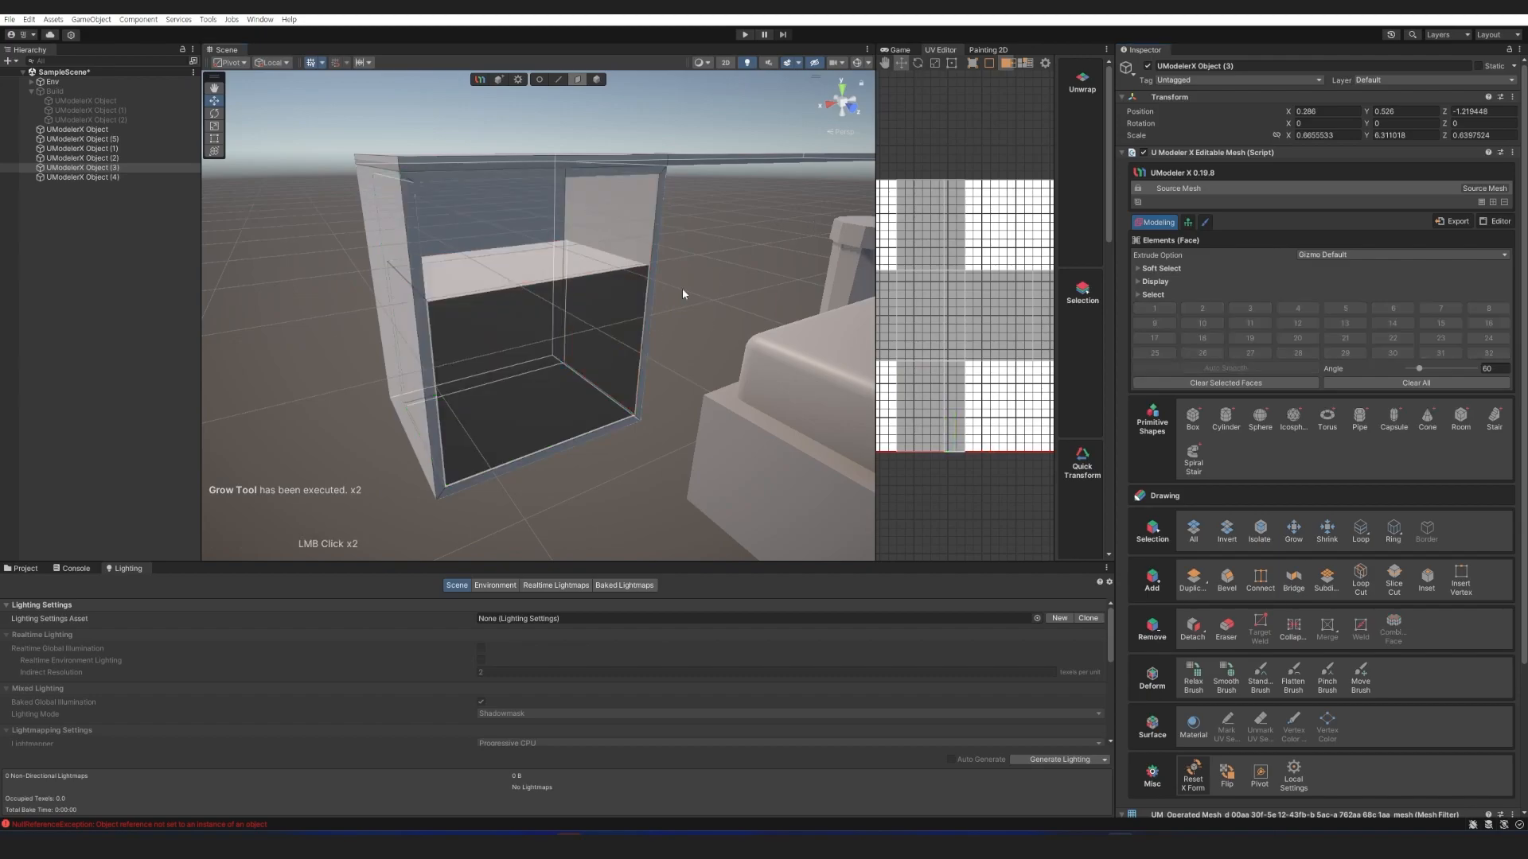
Try to bridge the open front edges of the lower box inside the desk cabinet.
{"action": "key", "text": "shift+2"}
{"action": "key", "text": "shift+3"}
{"action": "key", "text": "2"}
{"action": "left_click", "coordinate": [515, 287]}
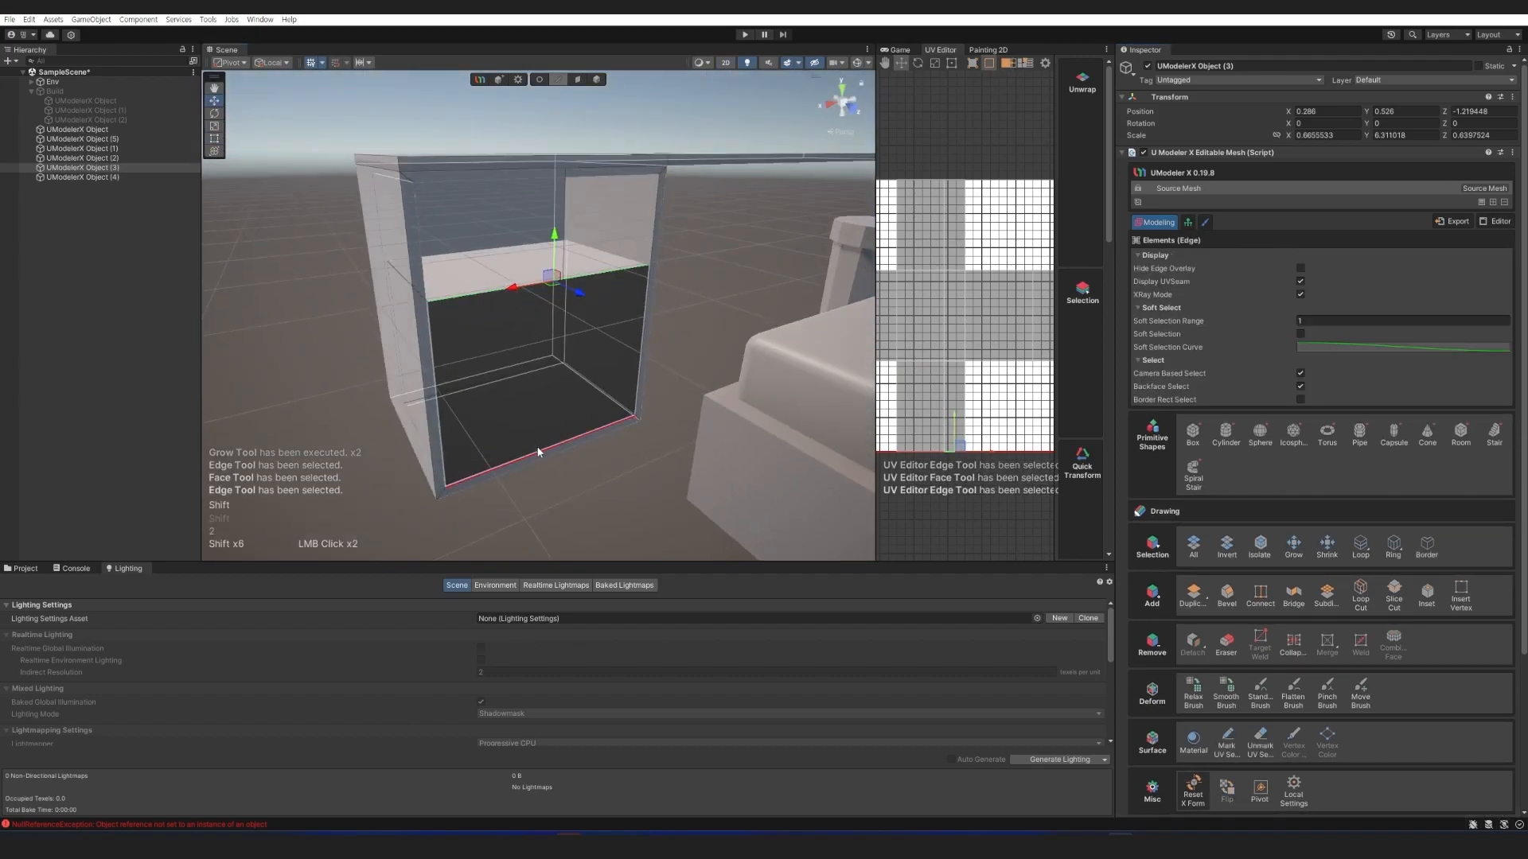
{"action": "key", "text": "w"}
{"action": "right_click_drag", "start_coordinate": [598, 423], "coordinate": [645, 225]}
{"action": "key", "text": "q"}
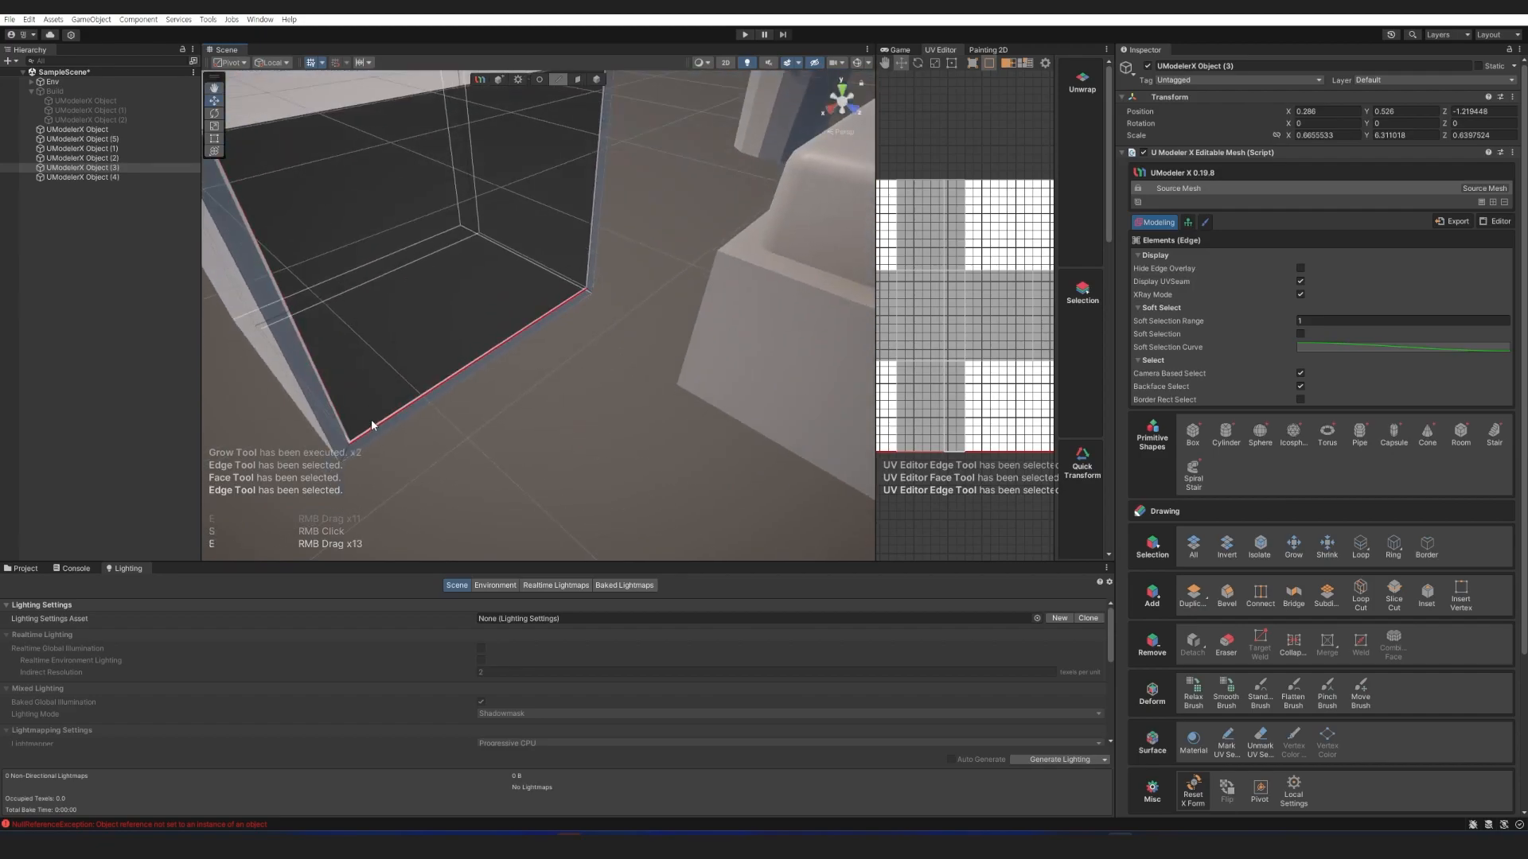
{"action": "double_click", "coordinate": [359, 431]}
{"action": "left_click", "coordinate": [1292, 595]}
Select the opposite edges of the lower box's front opening in the desk cabinet and bridge them to close it.
{"action": "right_click_drag", "start_coordinate": [613, 389], "coordinate": [604, 295]}
{"action": "key", "text": "c"}
{"action": "left_click", "coordinate": [638, 269]}
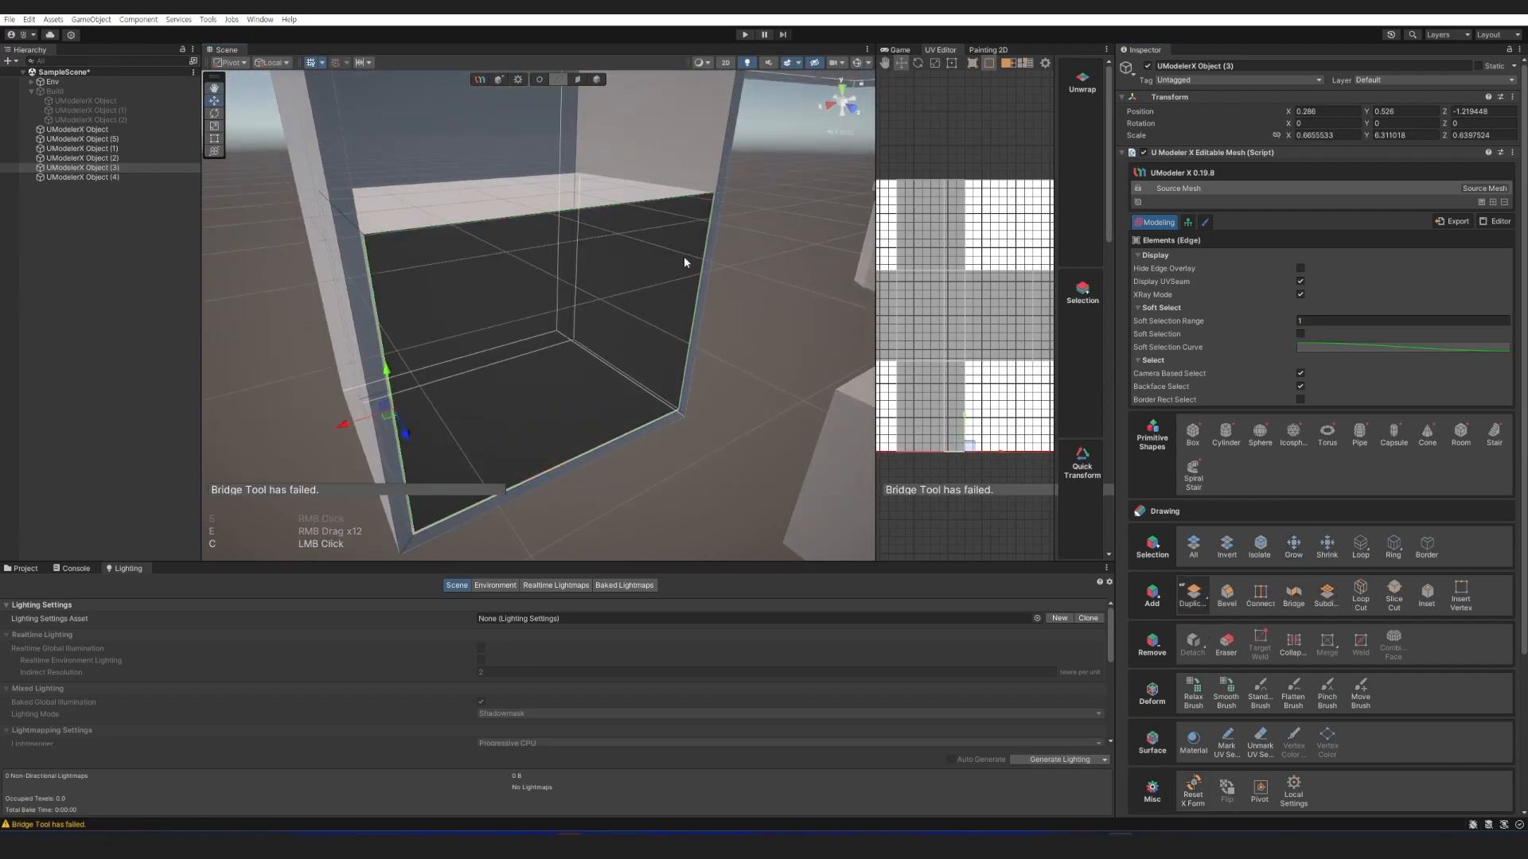
{"action": "double_click", "coordinate": [596, 207]}
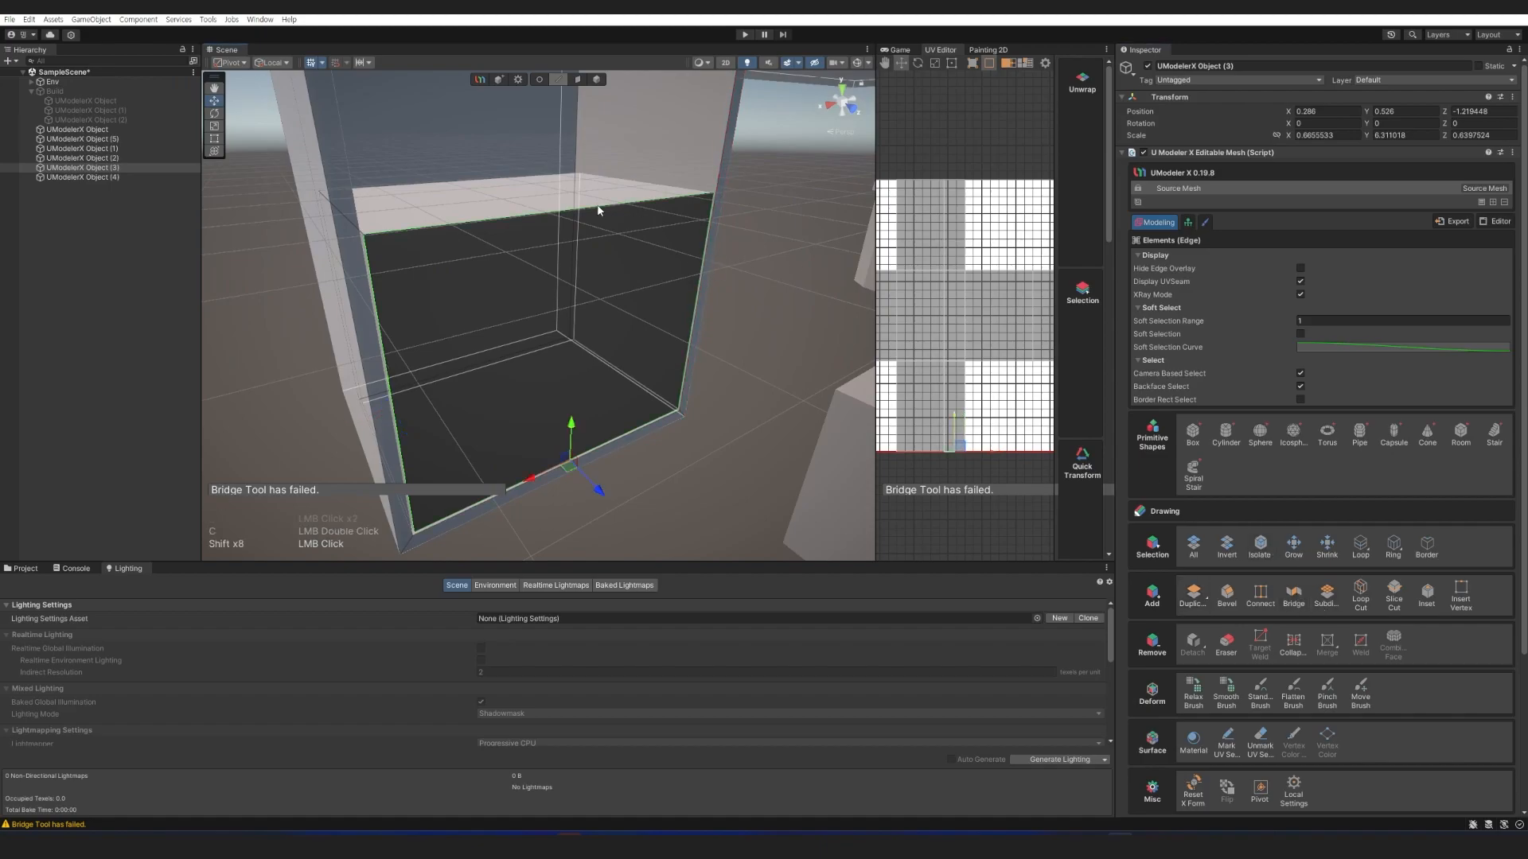
{"action": "left_click_drag", "start_coordinate": [593, 490], "coordinate": [646, 559], "text": "shift"}
{"action": "left_click", "coordinate": [428, 434]}
{"action": "key", "text": "d"}
{"action": "left_click", "coordinate": [546, 354], "text": "shift"}
{"action": "right_click_drag", "start_coordinate": [716, 350], "coordinate": [525, 326]}
{"action": "left_click", "coordinate": [1292, 595]}
Grow the selection to the whole lower box, duplicate it, and raise the copy into the desk cabinet's upper opening.
{"action": "left_click", "coordinate": [577, 80]}
{"action": "left_click", "coordinate": [423, 295]}
{"action": "left_click", "coordinate": [1293, 532]}
{"action": "left_click", "coordinate": [1293, 531]}
{"action": "left_click", "coordinate": [1193, 579]}
{"action": "right_click_drag", "start_coordinate": [573, 421], "coordinate": [549, 406]}
{"action": "left_click_drag", "start_coordinate": [545, 362], "coordinate": [544, 245]}
Lower the top of the duplicated box so it fits the desk cabinet's upper opening.
{"action": "key", "text": "2"}
{"action": "right_click_drag", "start_coordinate": [608, 301], "coordinate": [611, 323]}
{"action": "key", "text": "2"}
{"action": "left_click", "coordinate": [579, 237]}
{"action": "right_click_drag", "start_coordinate": [579, 237], "coordinate": [596, 165]}
{"action": "key", "text": "w"}
{"action": "key", "text": "s"}
{"action": "left_click_drag", "start_coordinate": [609, 141], "coordinate": [604, 260]}
{"action": "key", "text": "d"}
{"action": "key", "text": "s"}
Inset the front faces of the upper and lower boxes in the desk cabinet.
{"action": "right_click_drag", "start_coordinate": [575, 180], "coordinate": [668, 278]}
{"action": "left_click", "coordinate": [668, 302]}
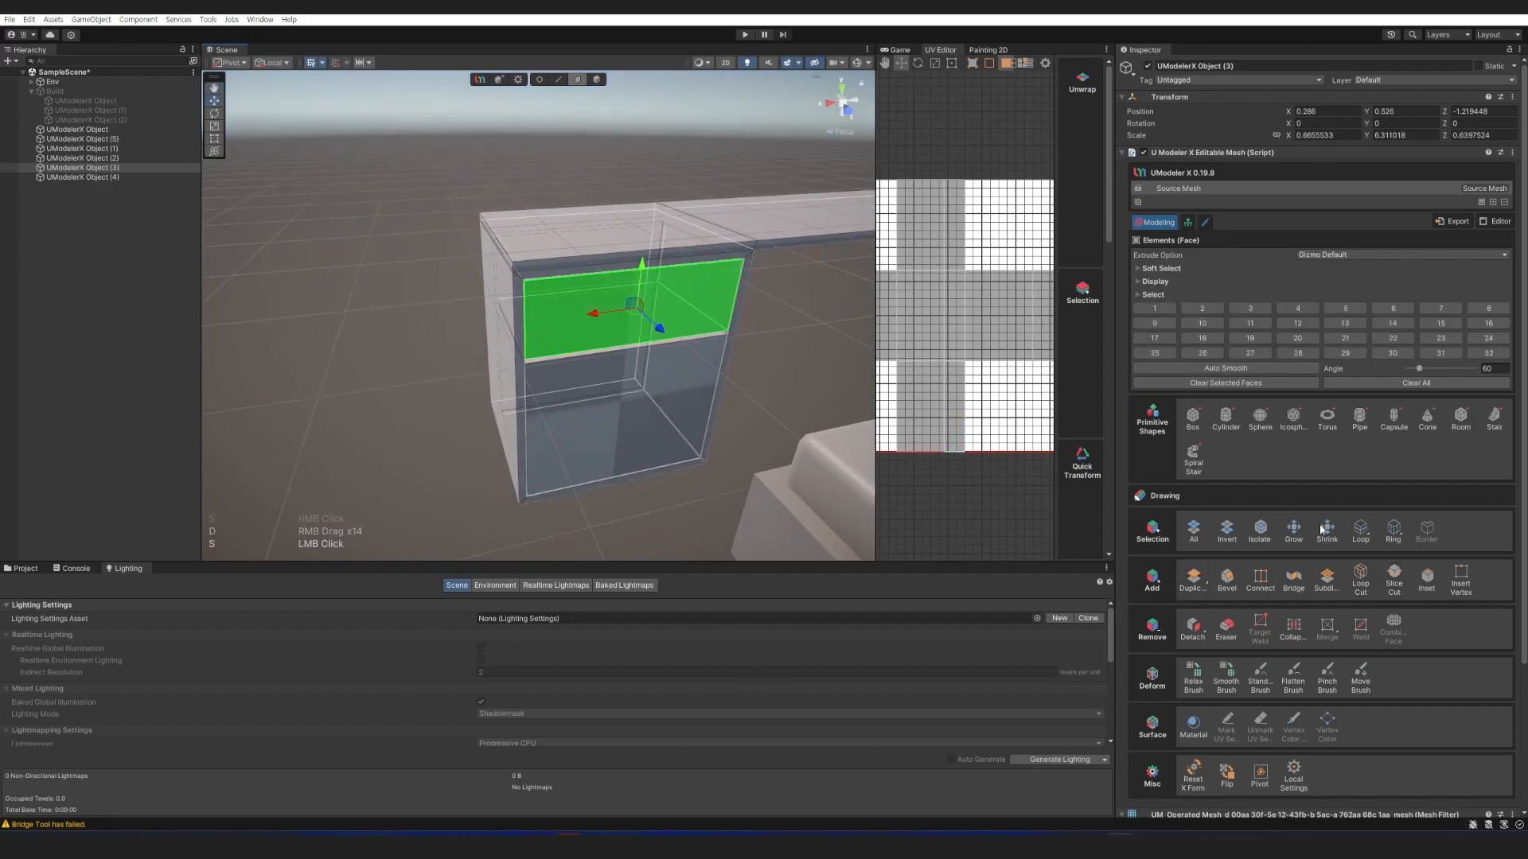
{"action": "double_click", "coordinate": [1297, 531]}
{"action": "right_click_drag", "start_coordinate": [605, 338], "coordinate": [326, 331]}
{"action": "key", "text": "w"}
{"action": "key", "text": "s"}
{"action": "left_click", "coordinate": [584, 347]}
{"action": "left_click", "coordinate": [585, 424], "text": "shift"}
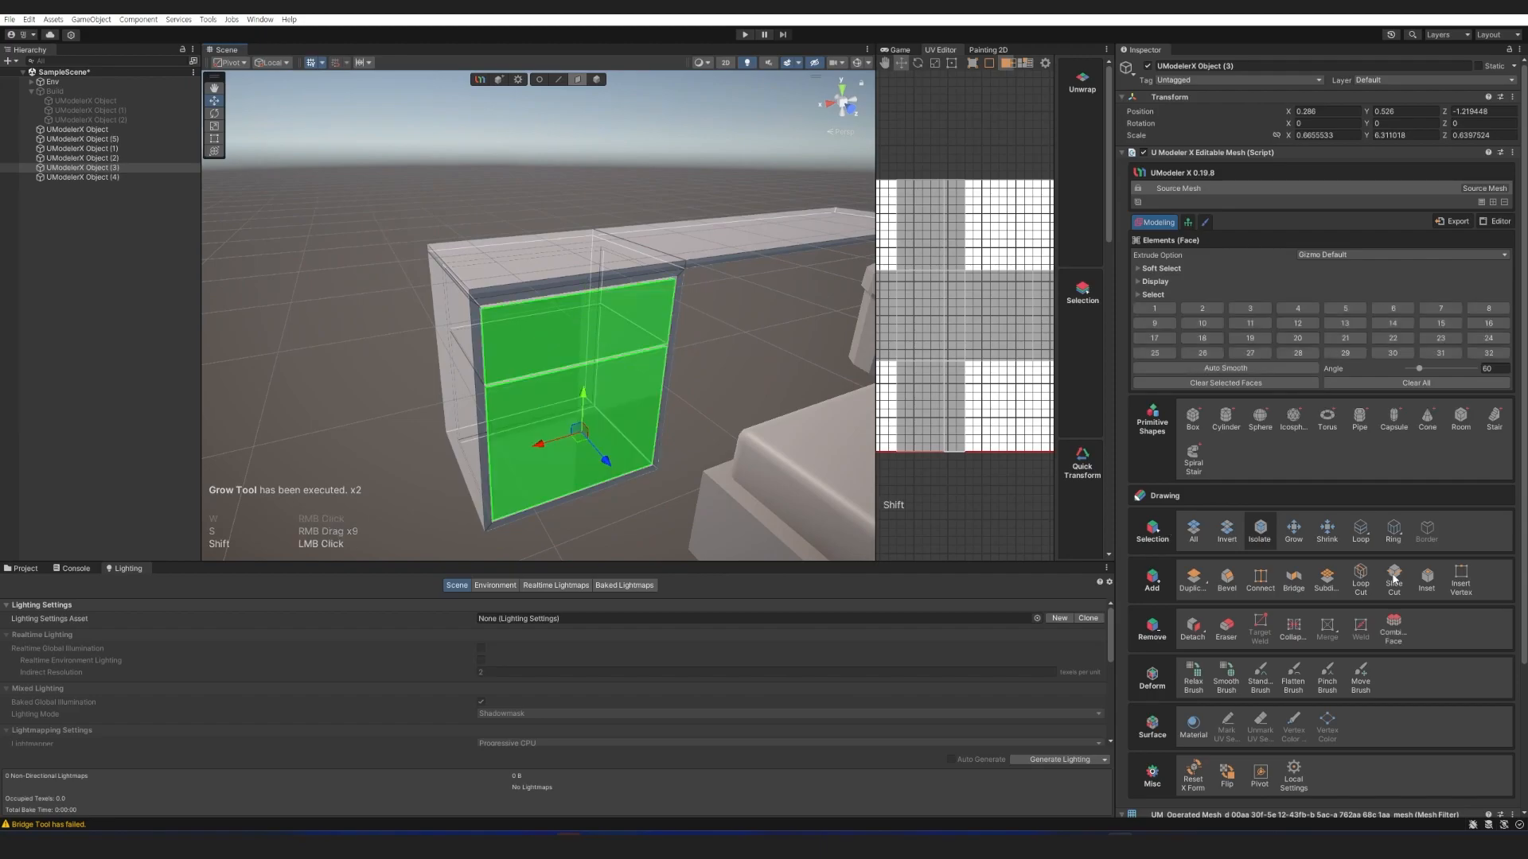
{"action": "left_click", "coordinate": [1423, 581]}
{"action": "left_click_drag", "start_coordinate": [586, 341], "coordinate": [585, 339], "text": "shift"}
{"action": "key", "text": "w"}
{"action": "right_click_drag", "start_coordinate": [585, 339], "coordinate": [570, 401]}
{"action": "key", "text": "3"}
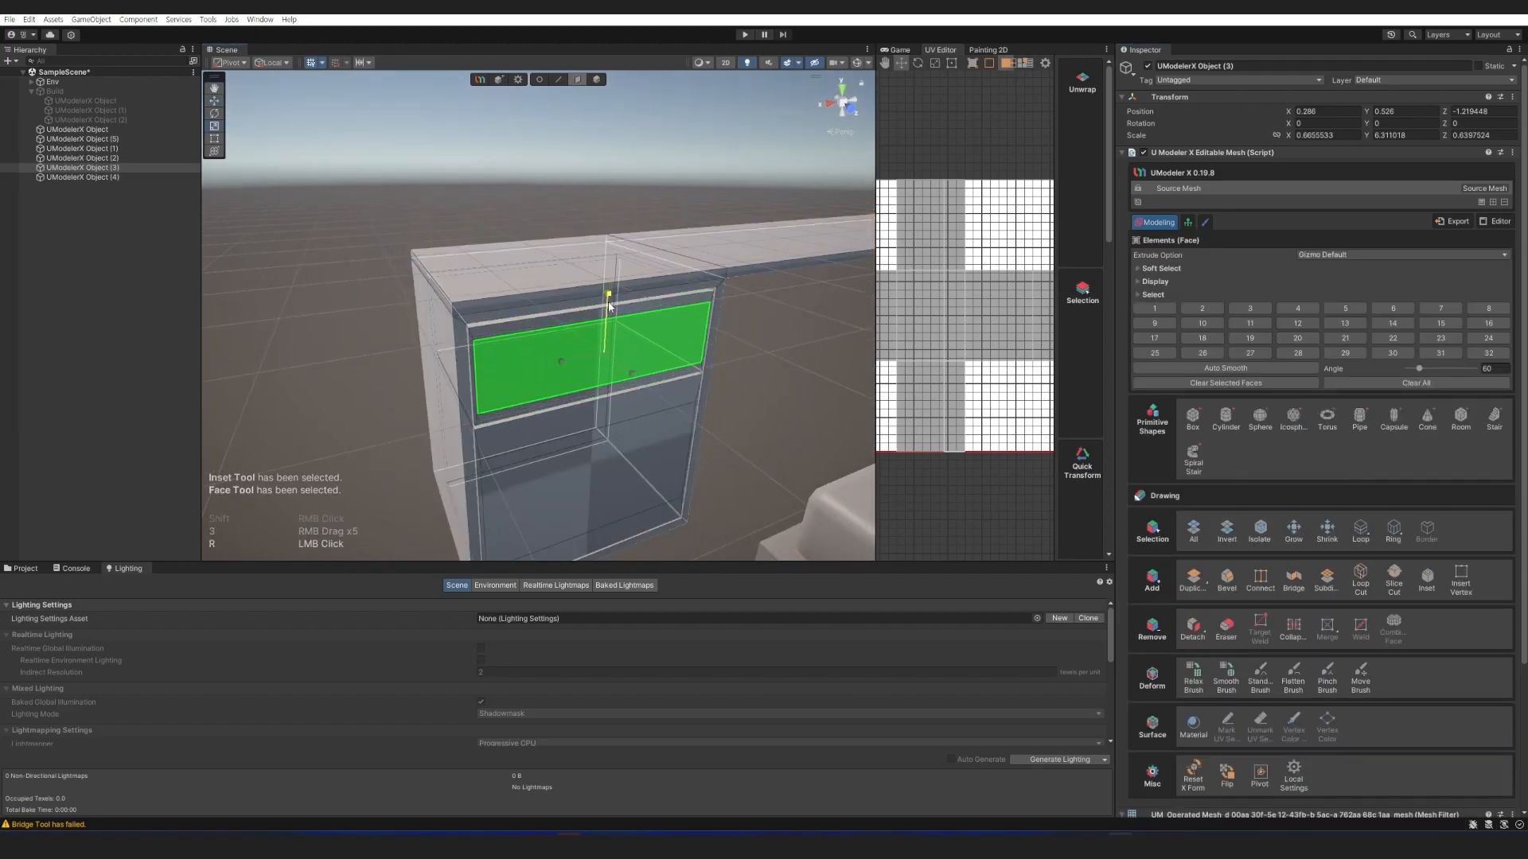
Scale the desk cabinet's lower inset front face down along Y.
{"action": "left_click", "coordinate": [591, 452]}
{"action": "key", "text": "r"}
{"action": "left_click_drag", "start_coordinate": [600, 442], "coordinate": [599, 425]}
{"action": "right_click_drag", "start_coordinate": [600, 425], "coordinate": [624, 375]}
{"action": "key", "text": "s"}
{"action": "key", "text": "q"}
{"action": "key", "text": "w"}
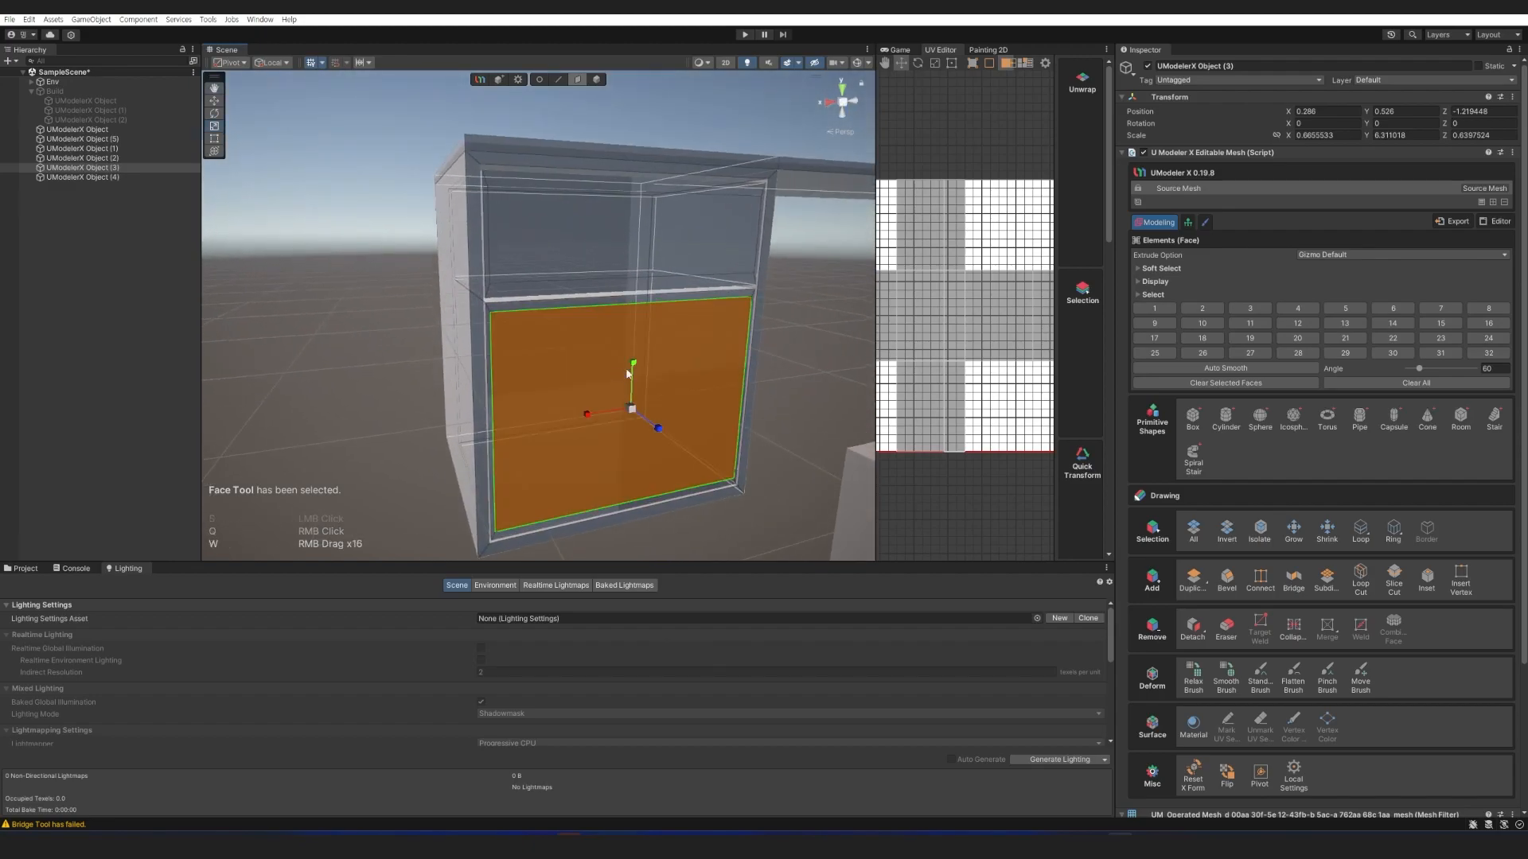
{"action": "left_click_drag", "start_coordinate": [639, 367], "coordinate": [634, 367]}
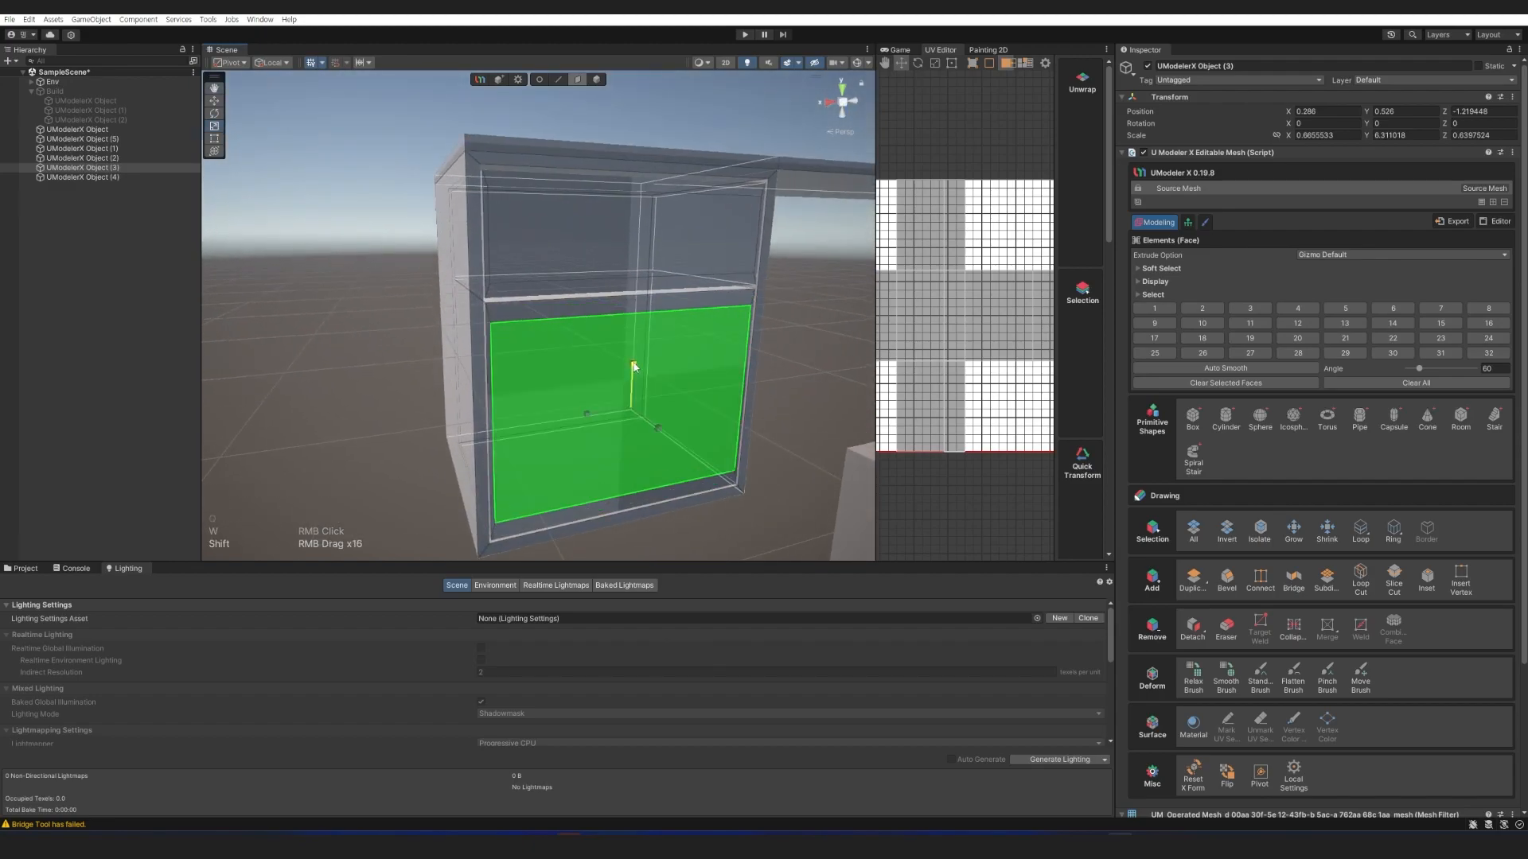
Scale the desk cabinet's upper inset front face along X and Y to adjust its border width.
{"action": "left_click", "coordinate": [589, 235]}
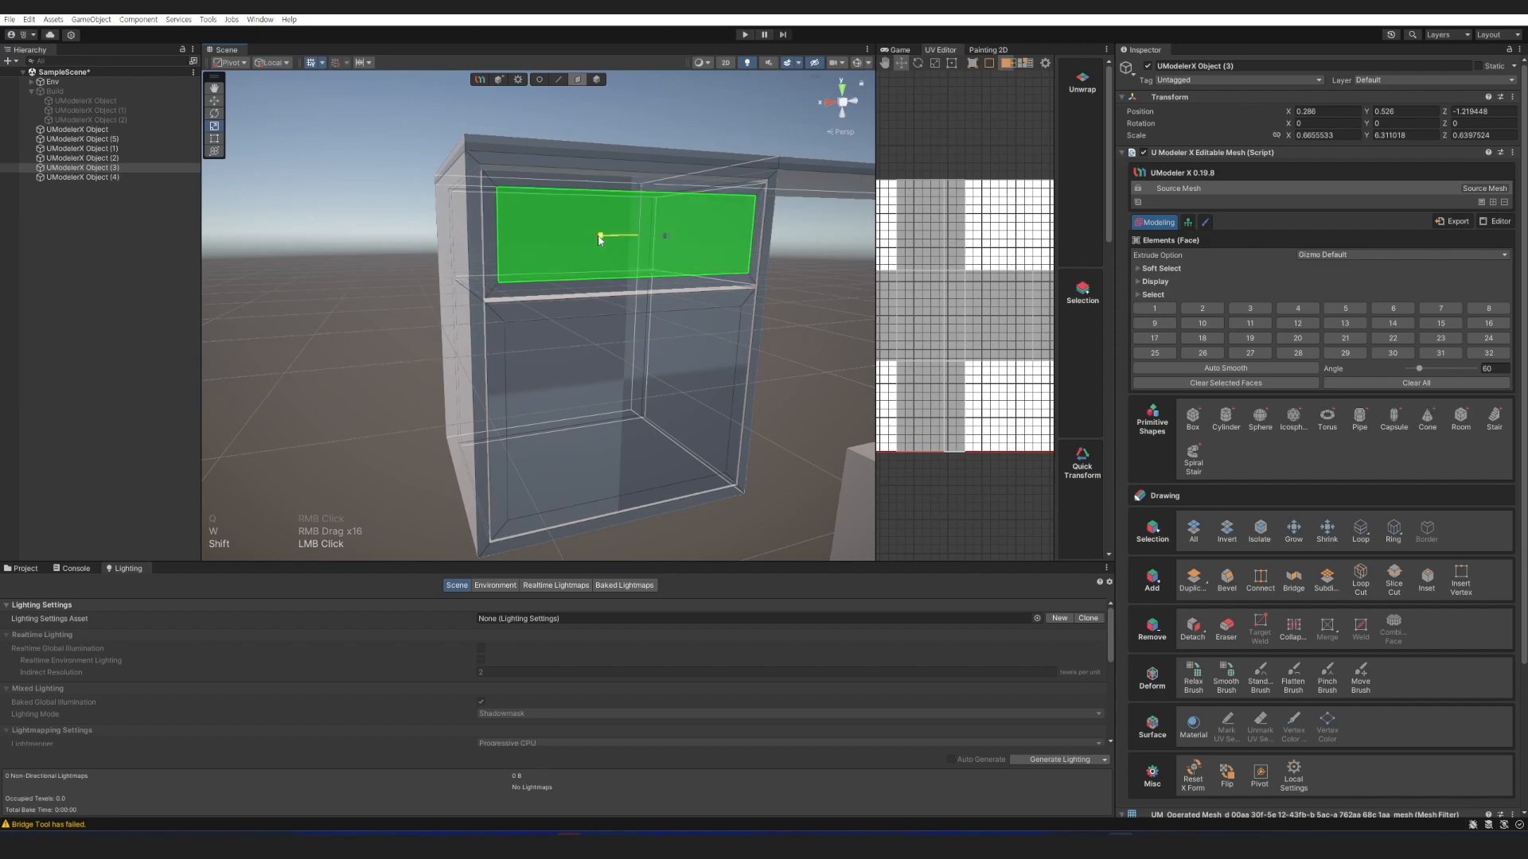
{"action": "right_click_drag", "start_coordinate": [601, 239], "coordinate": [610, 319]}
{"action": "key", "text": "d"}
{"action": "left_click_drag", "start_coordinate": [651, 198], "coordinate": [650, 199]}
Extrude the inset faces of both desk cabinet fronts inward and adjust the recessed panels by scaling.
{"action": "left_click", "coordinate": [682, 347], "text": "shift"}
{"action": "mouse_move", "coordinate": [681, 348]}
{"action": "right_mouse_down"}
{"action": "mouse_move", "coordinate": [733, 361]}
{"action": "mouse_move", "coordinate": [685, 370]}
{"action": "right_mouse_up"}
{"action": "key", "text": "a"}
{"action": "key", "text": "w"}
{"action": "left_click_drag", "start_coordinate": [537, 365], "coordinate": [488, 351], "text": "shift"}
{"action": "left_click", "coordinate": [476, 333]}
{"action": "key", "text": "r"}
{"action": "left_click", "coordinate": [493, 195]}
{"action": "left_click_drag", "start_coordinate": [494, 196], "coordinate": [485, 202]}
Turn off XRay Mode for the edge display.
{"action": "key", "text": "2"}
{"action": "right_click_drag", "start_coordinate": [652, 317], "coordinate": [614, 287]}
{"action": "left_click", "coordinate": [1299, 294]}
{"action": "right_click_drag", "start_coordinate": [760, 355], "coordinate": [619, 314]}
{"action": "key", "text": "s"}
{"action": "key", "text": "d"}
{"action": "key", "text": "w"}
Duplicate the upper front's recessed face, shrink it to a small square at the centre, and extrude it into a knob.
{"action": "left_click", "coordinate": [567, 293]}
{"action": "key", "text": "3"}
{"action": "left_click", "coordinate": [568, 301]}
{"action": "key", "text": "w"}
{"action": "key", "text": "d"}
{"action": "key", "text": "s"}
{"action": "key", "text": "a"}
{"action": "key", "text": "d"}
{"action": "key", "text": "w"}
{"action": "left_click", "coordinate": [1199, 582]}
{"action": "left_click_drag", "start_coordinate": [612, 311], "coordinate": [606, 265]}
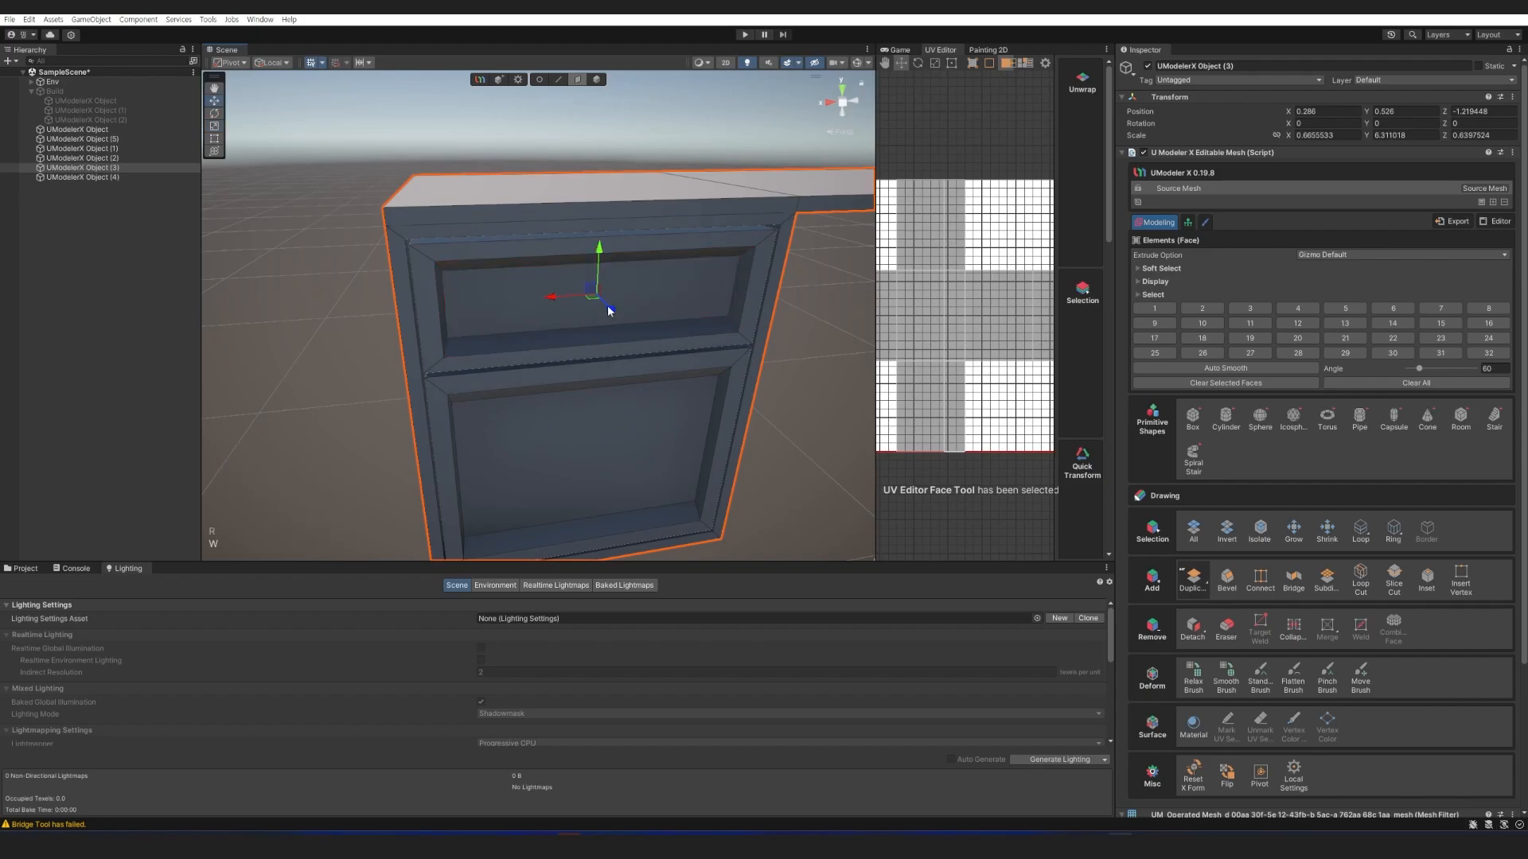
Grow the selection to the whole knob, duplicate it, and lower the copy onto the cabinet's lower front.
{"action": "left_click", "coordinate": [1294, 532]}
{"action": "left_click", "coordinate": [1192, 580]}
{"action": "left_click_drag", "start_coordinate": [614, 411], "coordinate": [613, 424]}
{"action": "left_click", "coordinate": [819, 396]}
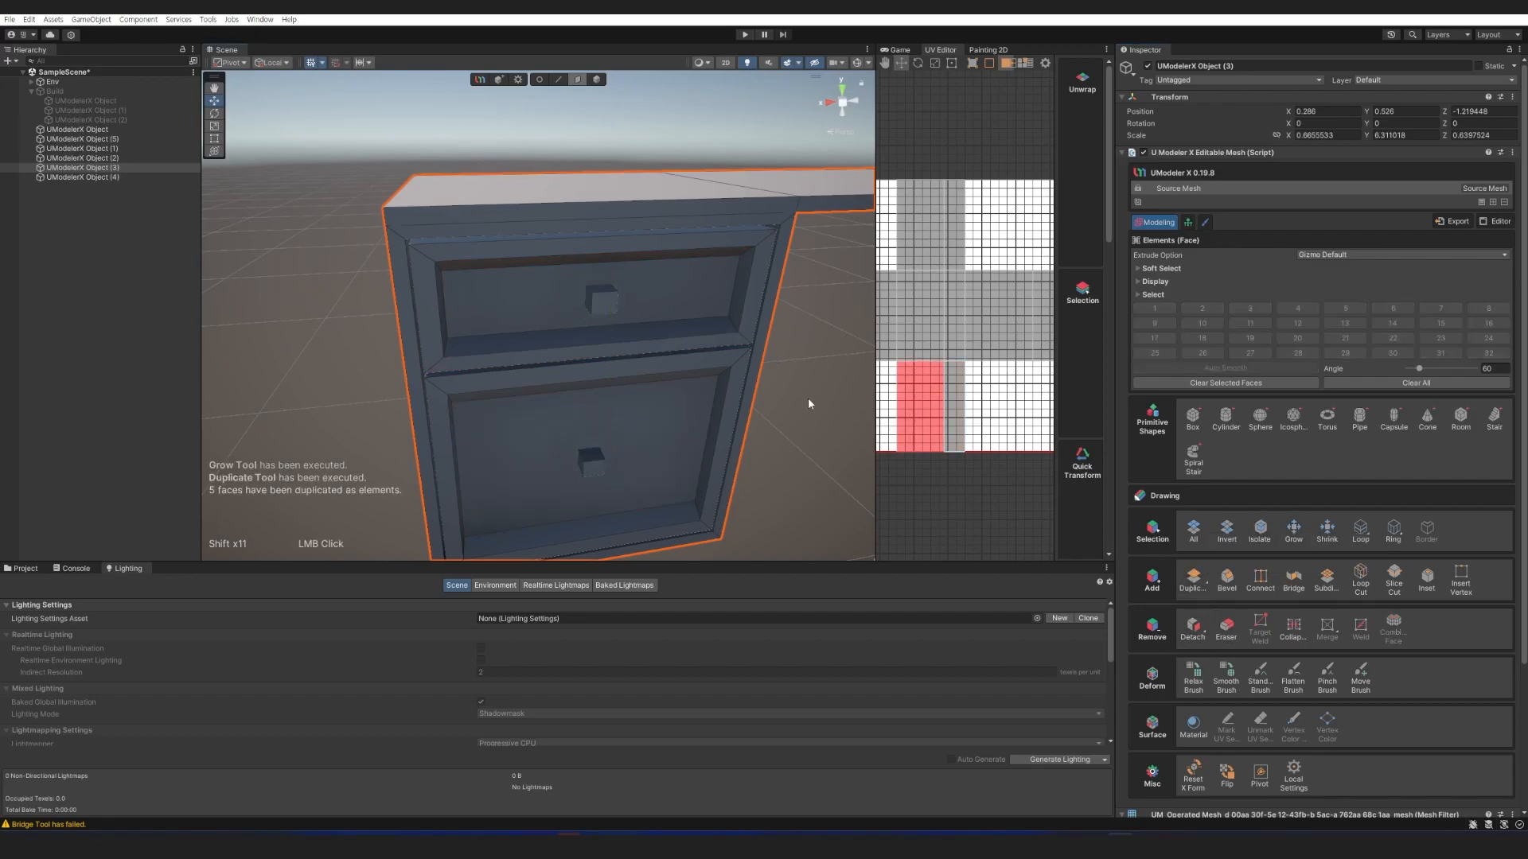
Inset the underside face of the desk cabinet.
{"action": "key", "text": "s"}
{"action": "right_click_drag", "start_coordinate": [640, 419], "coordinate": [665, 262]}
{"action": "key", "text": "q"}
{"action": "left_click", "coordinate": [579, 210]}
{"action": "key", "text": "w"}
{"action": "key", "text": "i"}
{"action": "left_click_drag", "start_coordinate": [485, 291], "coordinate": [511, 305]}
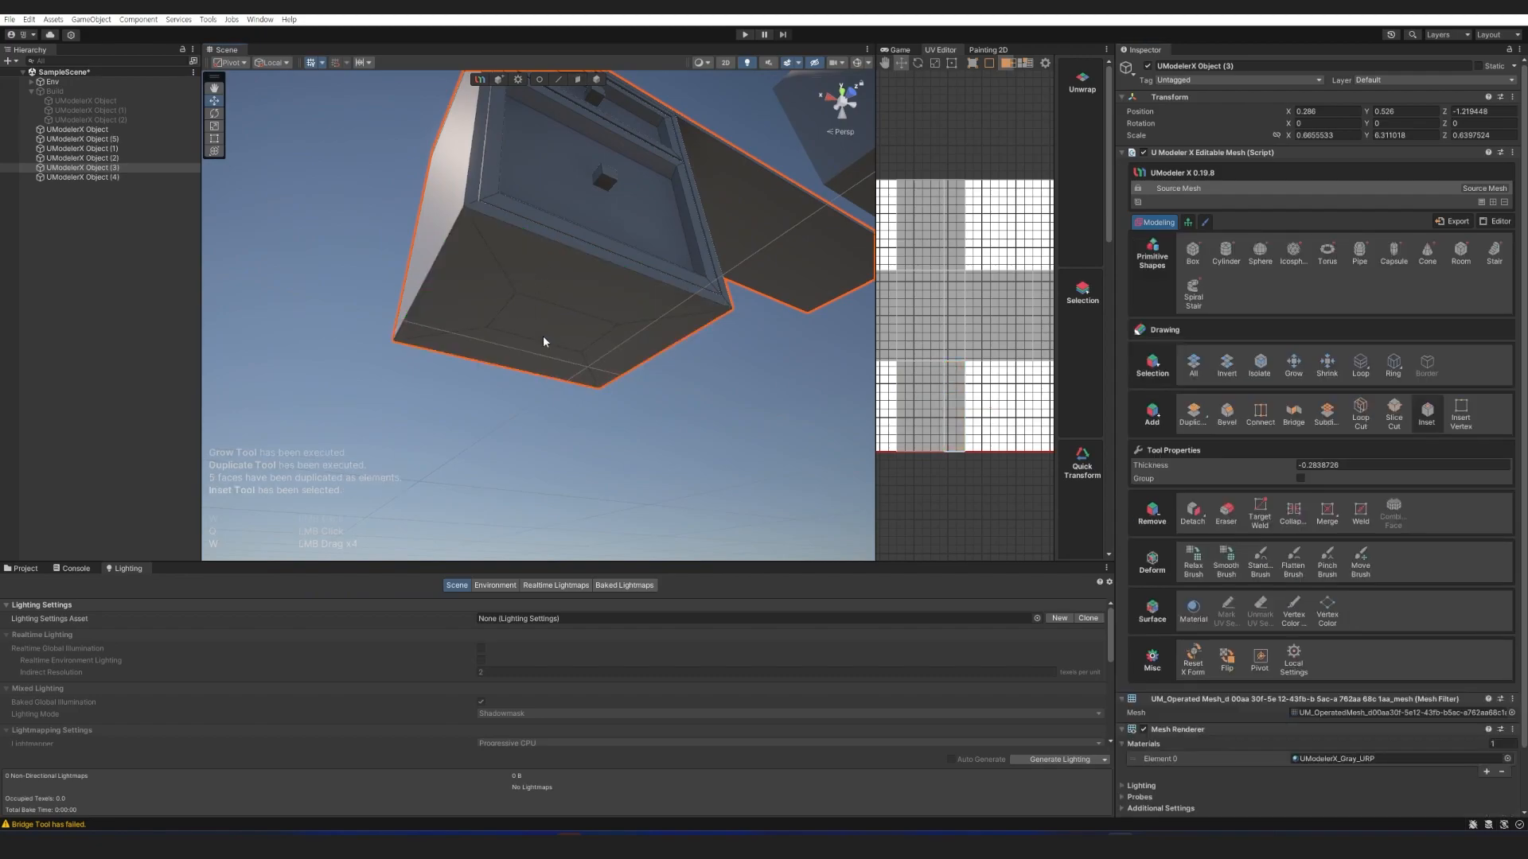
Extrude the inset underside face of the desk cabinet slightly downward to start a base.
{"action": "key", "text": "r"}
{"action": "left_click", "coordinate": [567, 313]}
{"action": "key", "text": "w"}
{"action": "left_click_drag", "start_coordinate": [553, 360], "coordinate": [556, 377]}
{"action": "right_click", "coordinate": [732, 358]}
{"action": "right_click_drag", "start_coordinate": [732, 358], "coordinate": [589, 382]}
{"action": "key", "text": "e"}
{"action": "key", "text": "d"}
{"action": "key", "text": "d"}
Add a thin box as a separate object at the desk top and open it for face editing.
{"action": "left_click", "coordinate": [562, 229]}
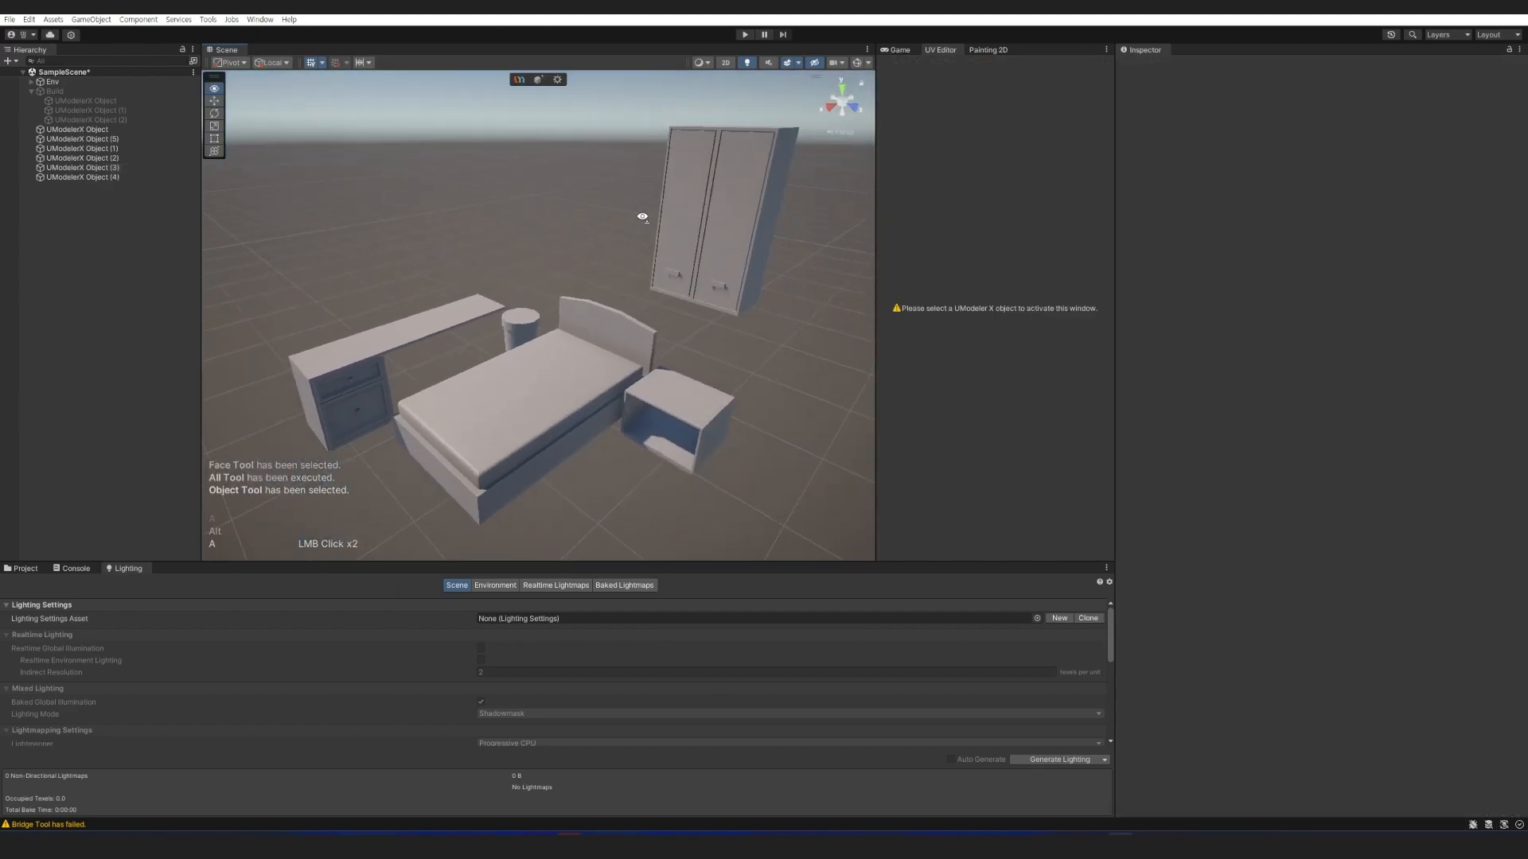
{"action": "mouse_move", "coordinate": [648, 212]}
{"action": "right_mouse_down"}
{"action": "mouse_move", "coordinate": [623, 205]}
{"action": "mouse_move", "coordinate": [639, 210]}
{"action": "right_mouse_up"}
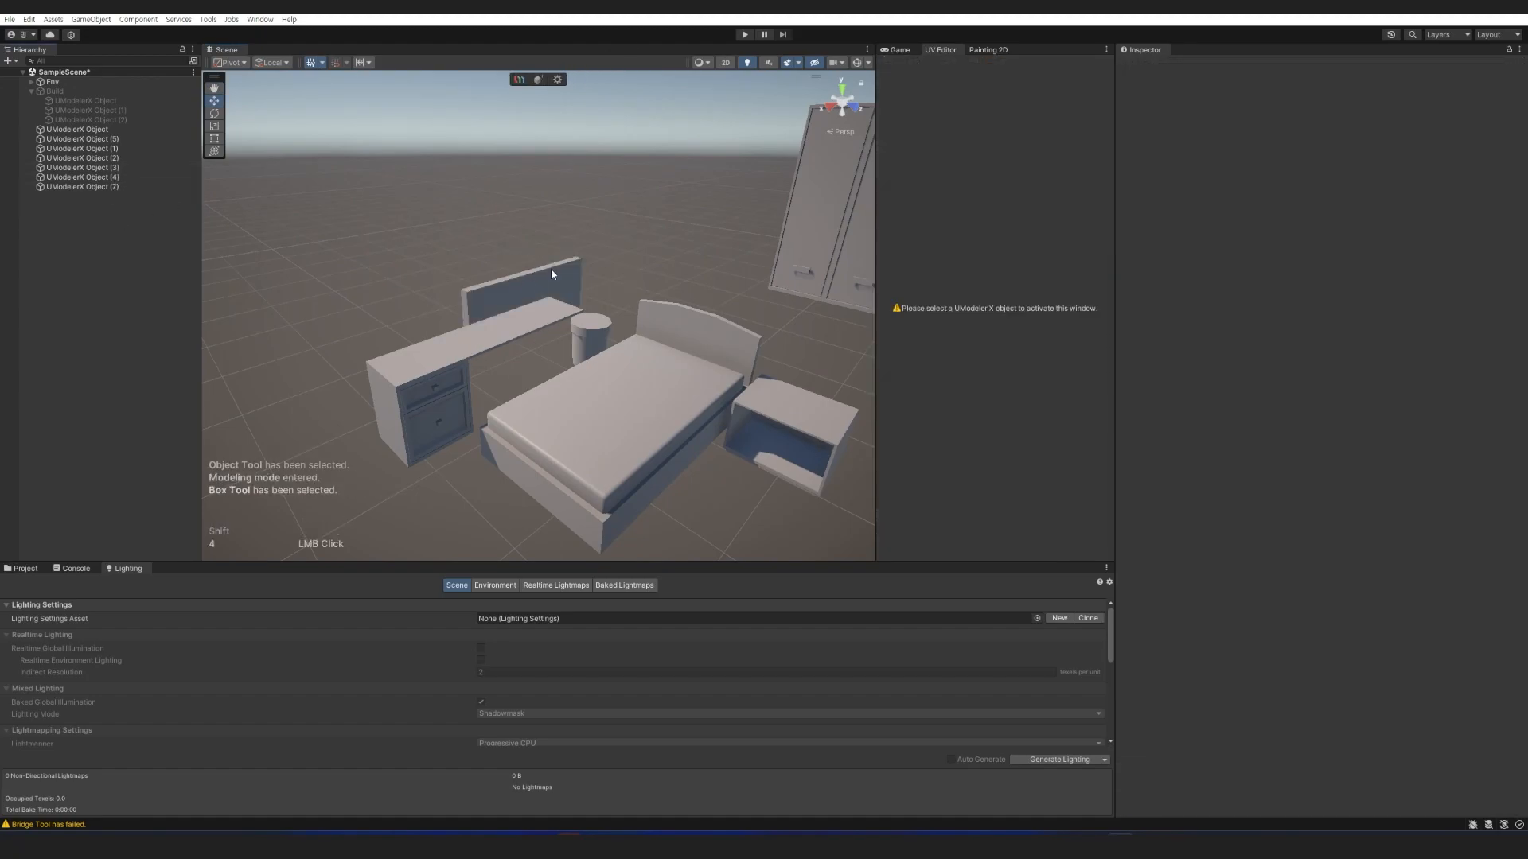
{"action": "left_click", "coordinate": [551, 271]}
{"action": "left_click", "coordinate": [1259, 609]}
{"action": "left_click", "coordinate": [1323, 677]}
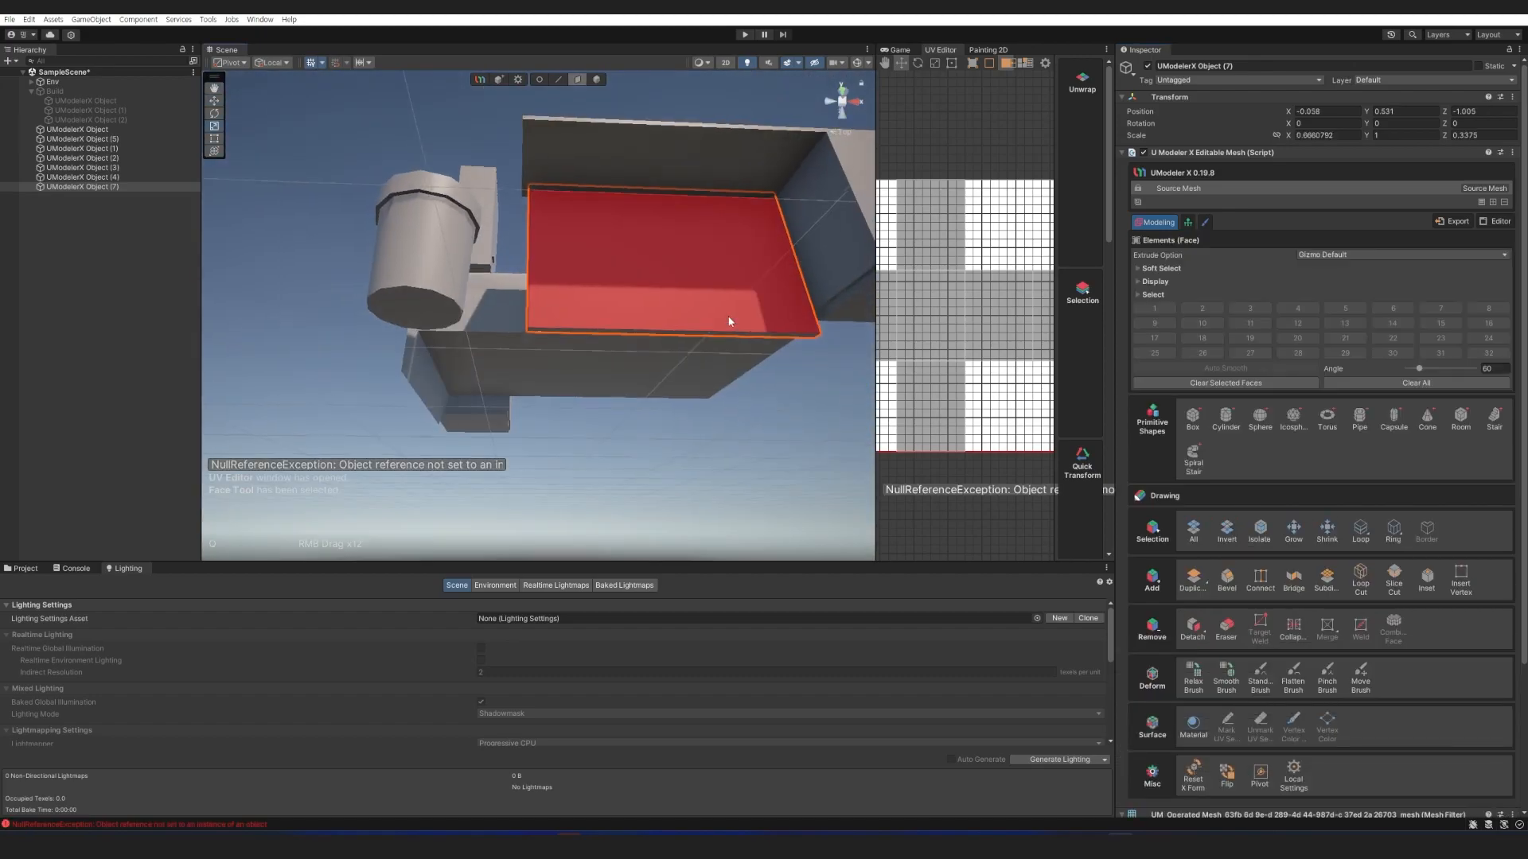
Adjust the new box's face height and lower the slab to sit just beneath the desk top.
{"action": "left_click", "coordinate": [671, 331]}
{"action": "key", "text": "w"}
{"action": "key", "text": "s"}
{"action": "key", "text": "e"}
{"action": "right_click_drag", "start_coordinate": [672, 331], "coordinate": [658, 467]}
{"action": "key", "text": "s"}
{"action": "left_click_drag", "start_coordinate": [651, 468], "coordinate": [648, 351]}
{"action": "key", "text": "w"}
{"action": "right_click_drag", "start_coordinate": [649, 349], "coordinate": [628, 415]}
{"action": "key", "text": "Escape"}
{"action": "left_click_drag", "start_coordinate": [659, 400], "coordinate": [659, 407]}
Extrude the slab's free end outward along X and extend the new piece downward to form a desk leg.
{"action": "right_click_drag", "start_coordinate": [659, 408], "coordinate": [549, 318]}
{"action": "left_click", "coordinate": [566, 312]}
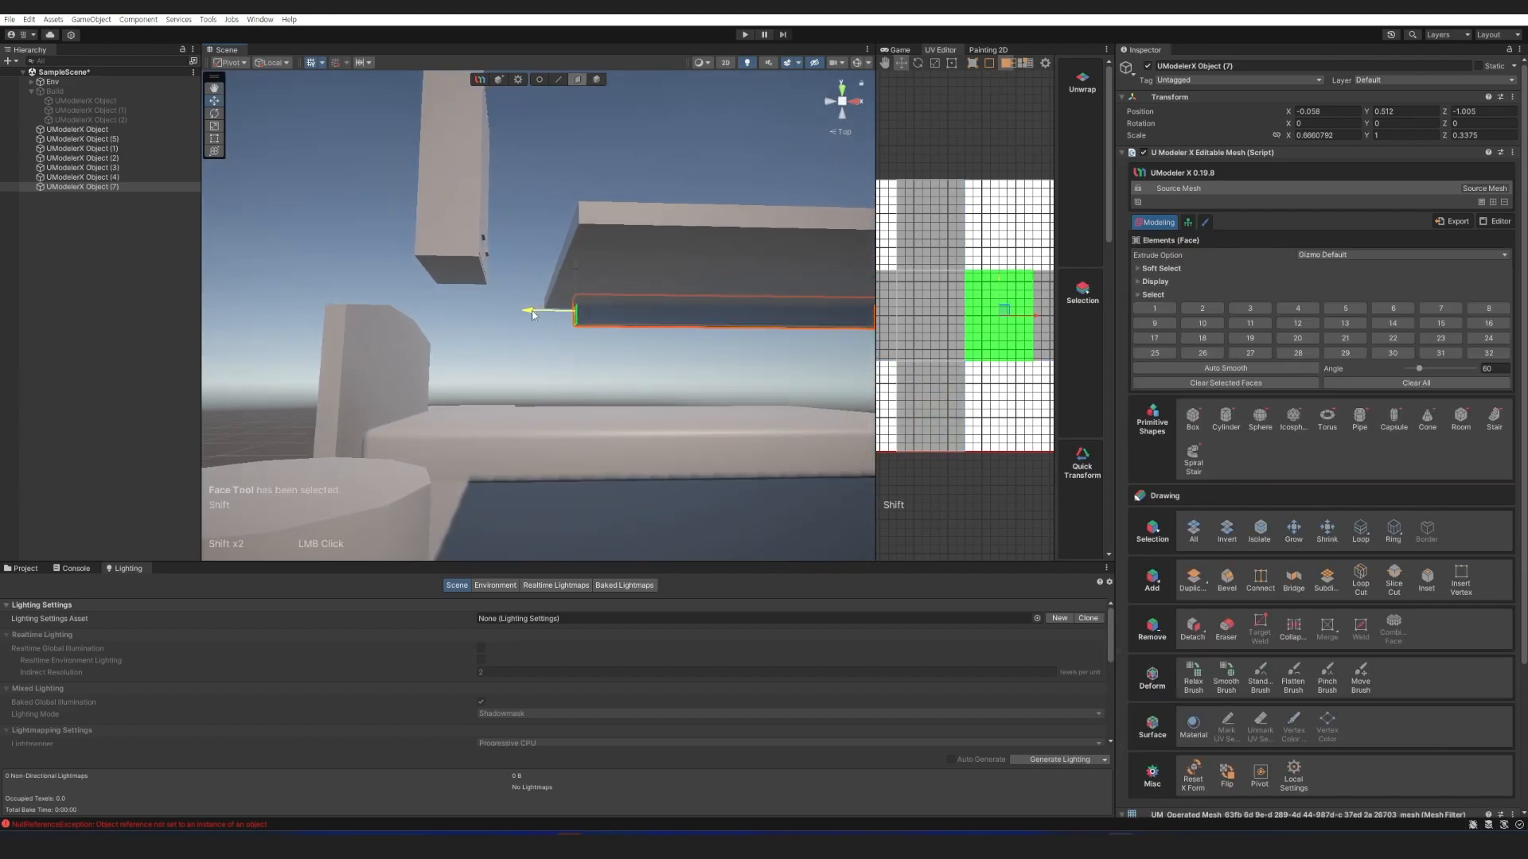
{"action": "right_click_drag", "start_coordinate": [587, 399], "coordinate": [570, 350]}
{"action": "key", "text": "s"}
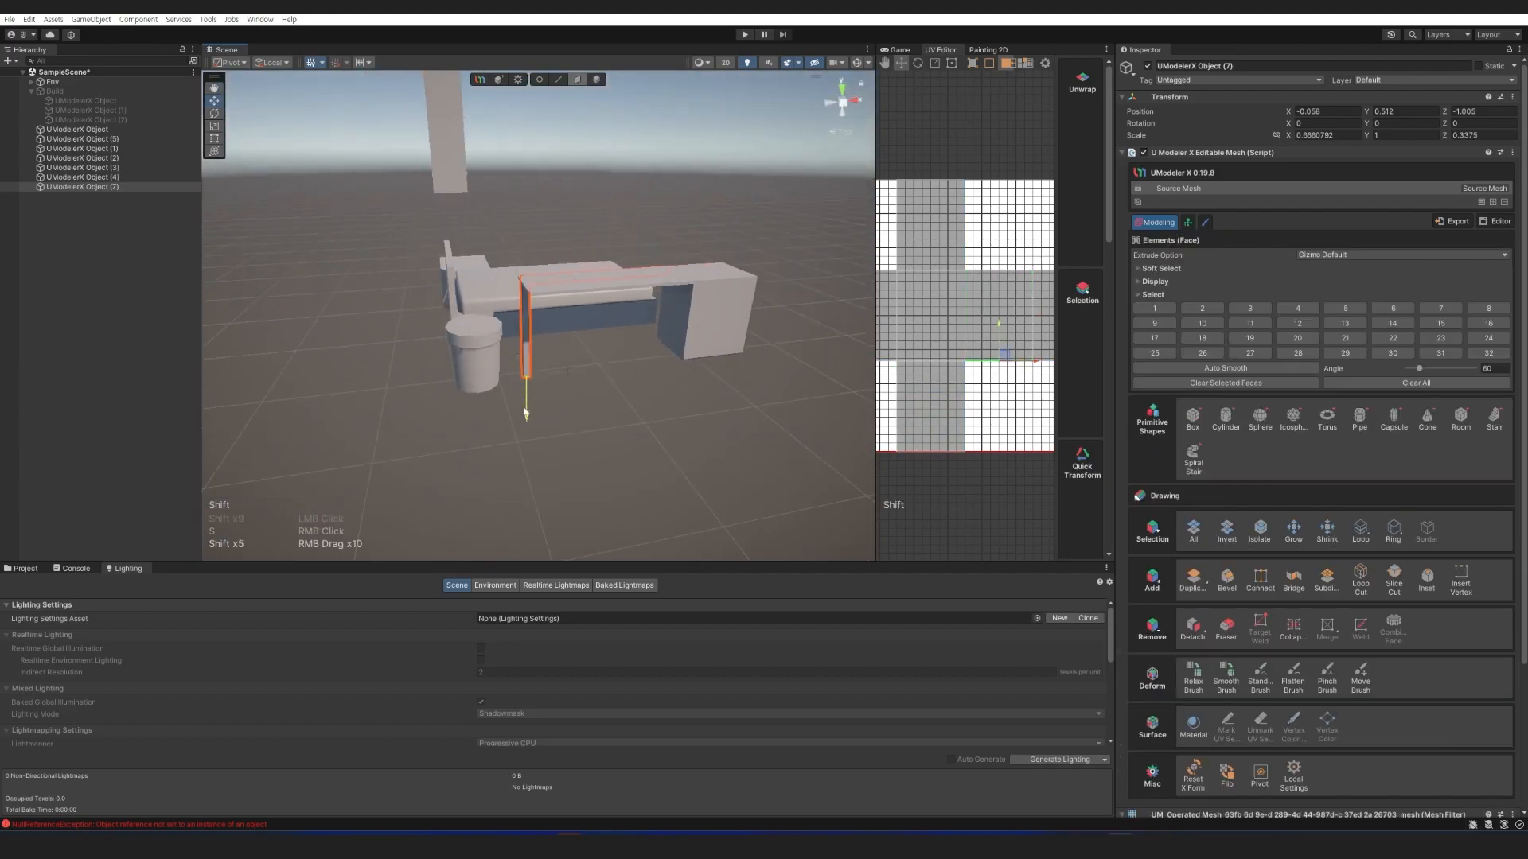
{"action": "key", "text": "2"}
{"action": "right_click_drag", "start_coordinate": [674, 449], "coordinate": [462, 409]}
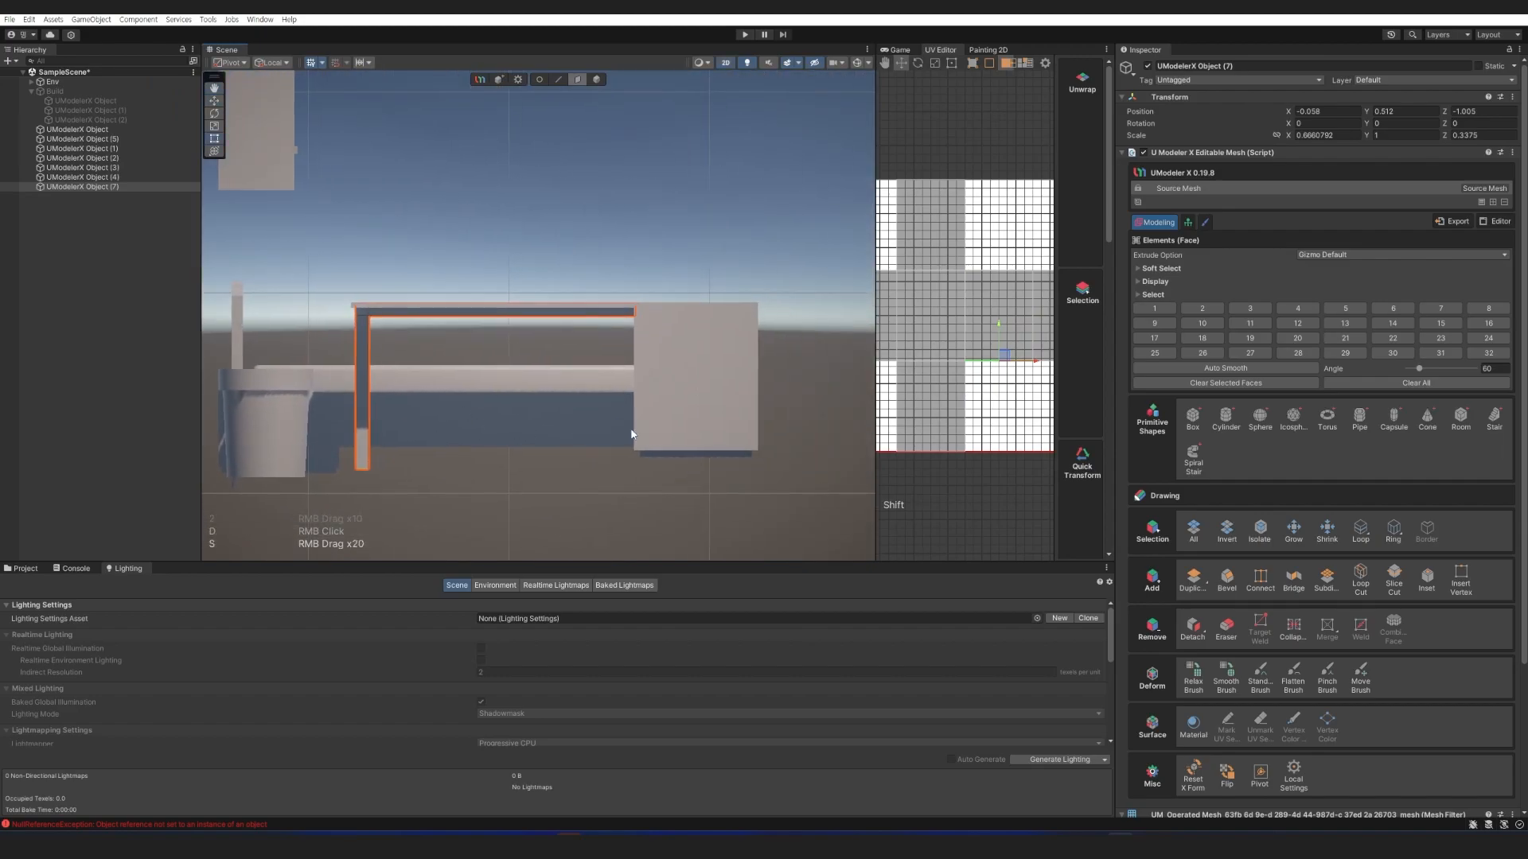
{"action": "key", "text": "2"}
{"action": "left_click_drag", "start_coordinate": [685, 387], "coordinate": [886, 369], "text": "alt"}
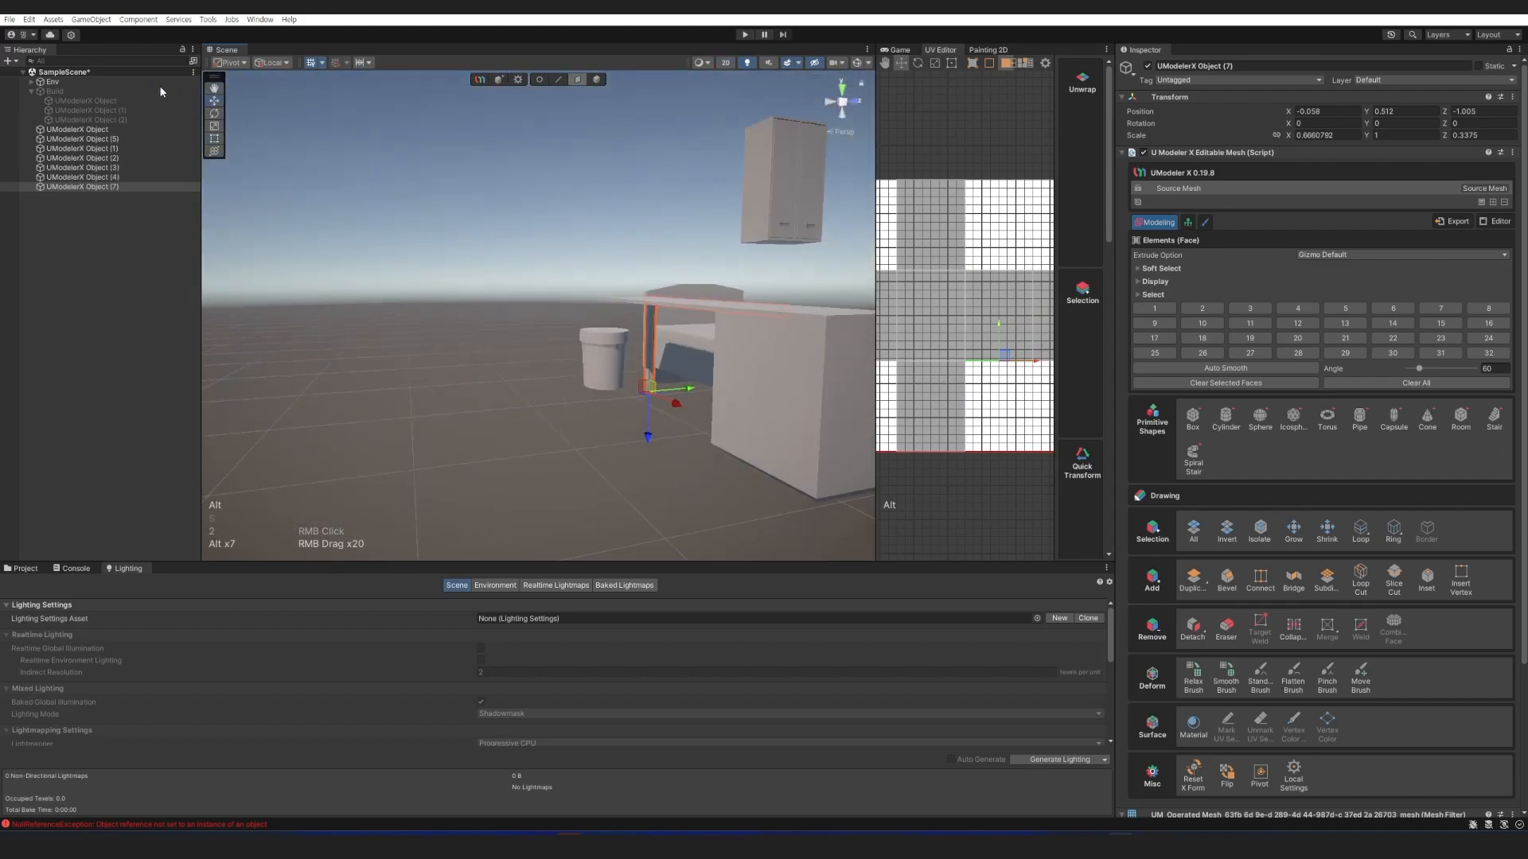
Reactivate the hidden Build group so the floor and walls surround the furniture.
{"action": "left_click", "coordinate": [115, 91]}
{"action": "key", "text": "2"}
{"action": "left_click", "coordinate": [1148, 66]}
{"action": "left_click", "coordinate": [615, 507]}
{"action": "key", "text": "2"}
{"action": "left_click_drag", "start_coordinate": [615, 506], "coordinate": [481, 379], "text": "alt"}
{"action": "left_click", "coordinate": [482, 374]}
{"action": "left_click", "coordinate": [622, 399]}
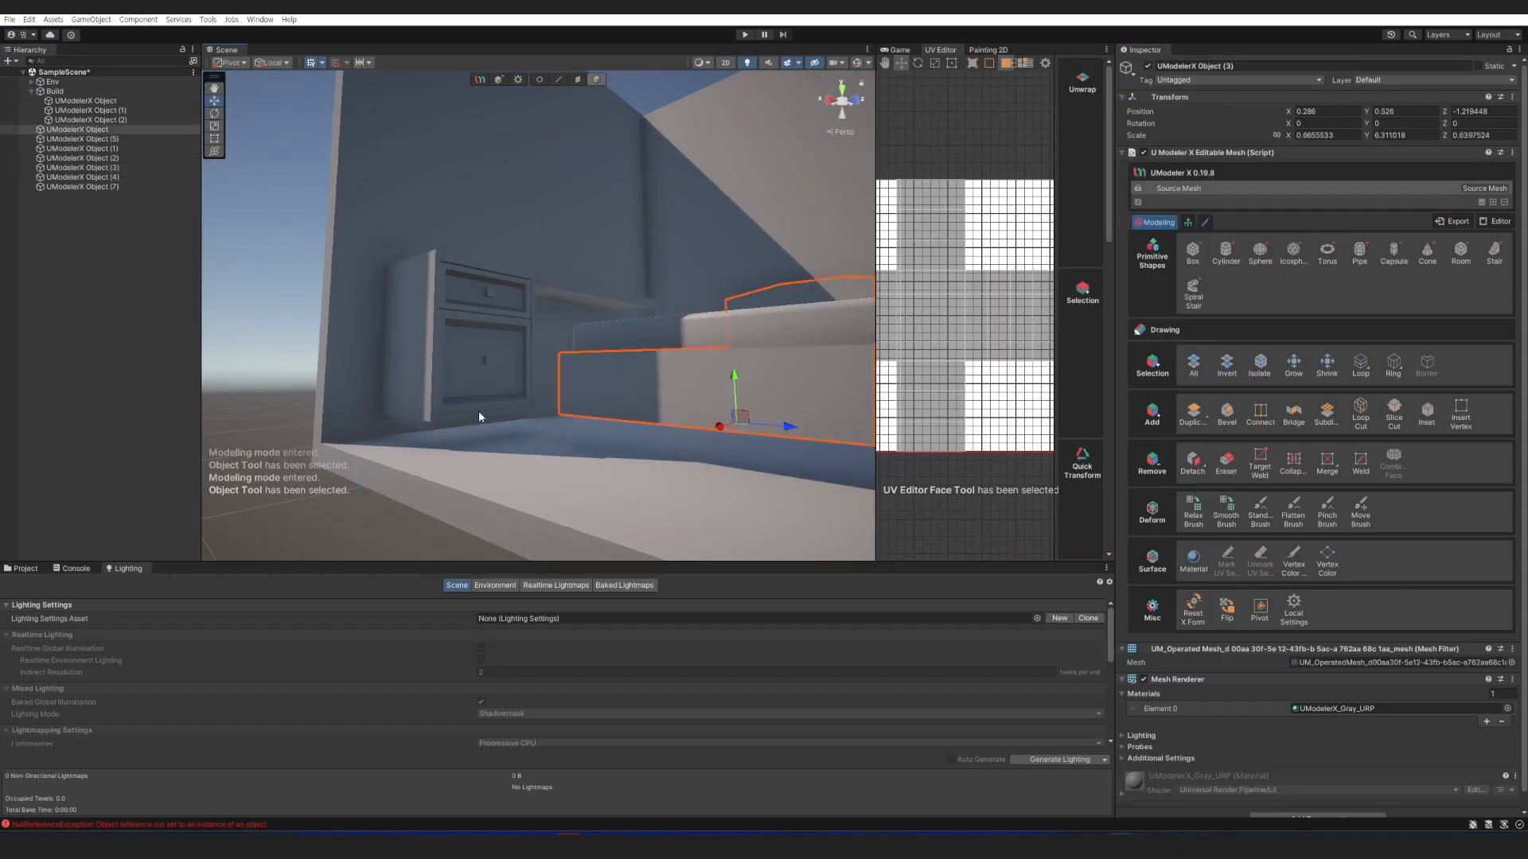
Select the desk cabinet object and extend its base's bottom face down to the floor.
{"action": "left_click", "coordinate": [481, 411]}
{"action": "key", "text": "f"}
{"action": "scroll", "coordinate": [480, 412], "scroll_direction": "up", "scroll_amount": 4}
{"action": "middle_click_drag", "start_coordinate": [480, 410], "coordinate": [525, 429]}
{"action": "key", "text": "3"}
{"action": "mouse_move", "coordinate": [572, 434]}
{"action": "right_mouse_down"}
{"action": "mouse_move", "coordinate": [528, 420]}
{"action": "mouse_move", "coordinate": [554, 439]}
{"action": "right_mouse_up"}
{"action": "key", "text": "w"}
{"action": "left_click", "coordinate": [563, 435]}
{"action": "left_click", "coordinate": [557, 445]}
{"action": "left_click_drag", "start_coordinate": [563, 482], "coordinate": [562, 535]}
Select the desk cabinet's front, side and base faces and shift them along X.
{"action": "key", "text": "s"}
{"action": "key", "text": "w"}
{"action": "right_click_drag", "start_coordinate": [624, 456], "coordinate": [386, 350]}
{"action": "key", "text": "e"}
{"action": "key", "text": "s"}
{"action": "left_click_drag", "start_coordinate": [385, 351], "coordinate": [676, 406]}
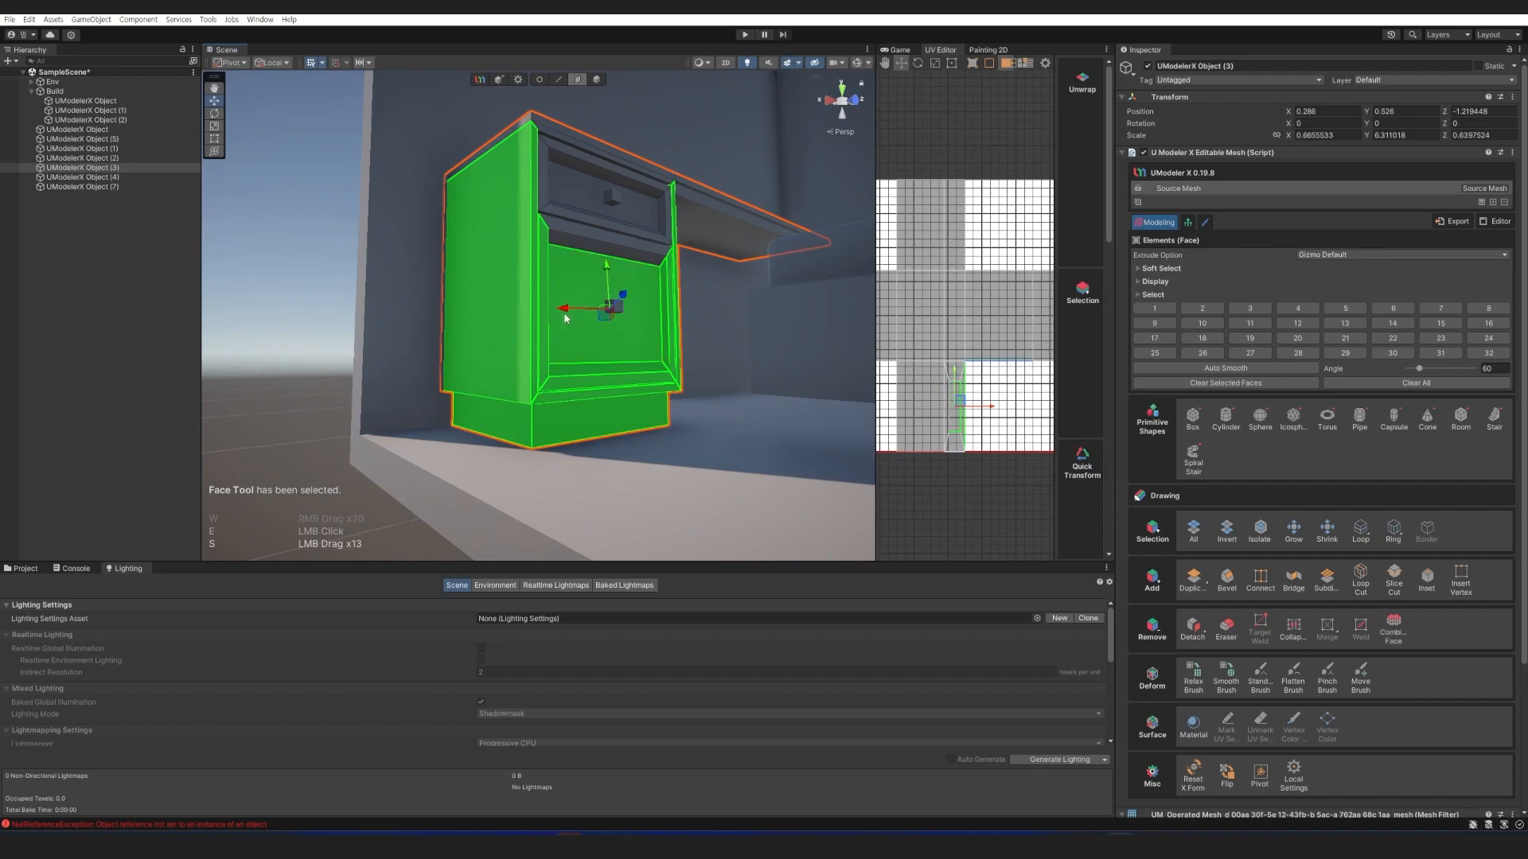
{"action": "left_click_drag", "start_coordinate": [728, 320], "coordinate": [311, 210], "text": "ctrl"}
Hide the Build group and extend the desk leg's bottom face down to floor level.
{"action": "key", "text": "d"}
{"action": "right_click_drag", "start_coordinate": [612, 346], "coordinate": [71, 78]}
{"action": "key", "text": "a"}
{"action": "key", "text": "a"}
{"action": "key", "text": "d"}
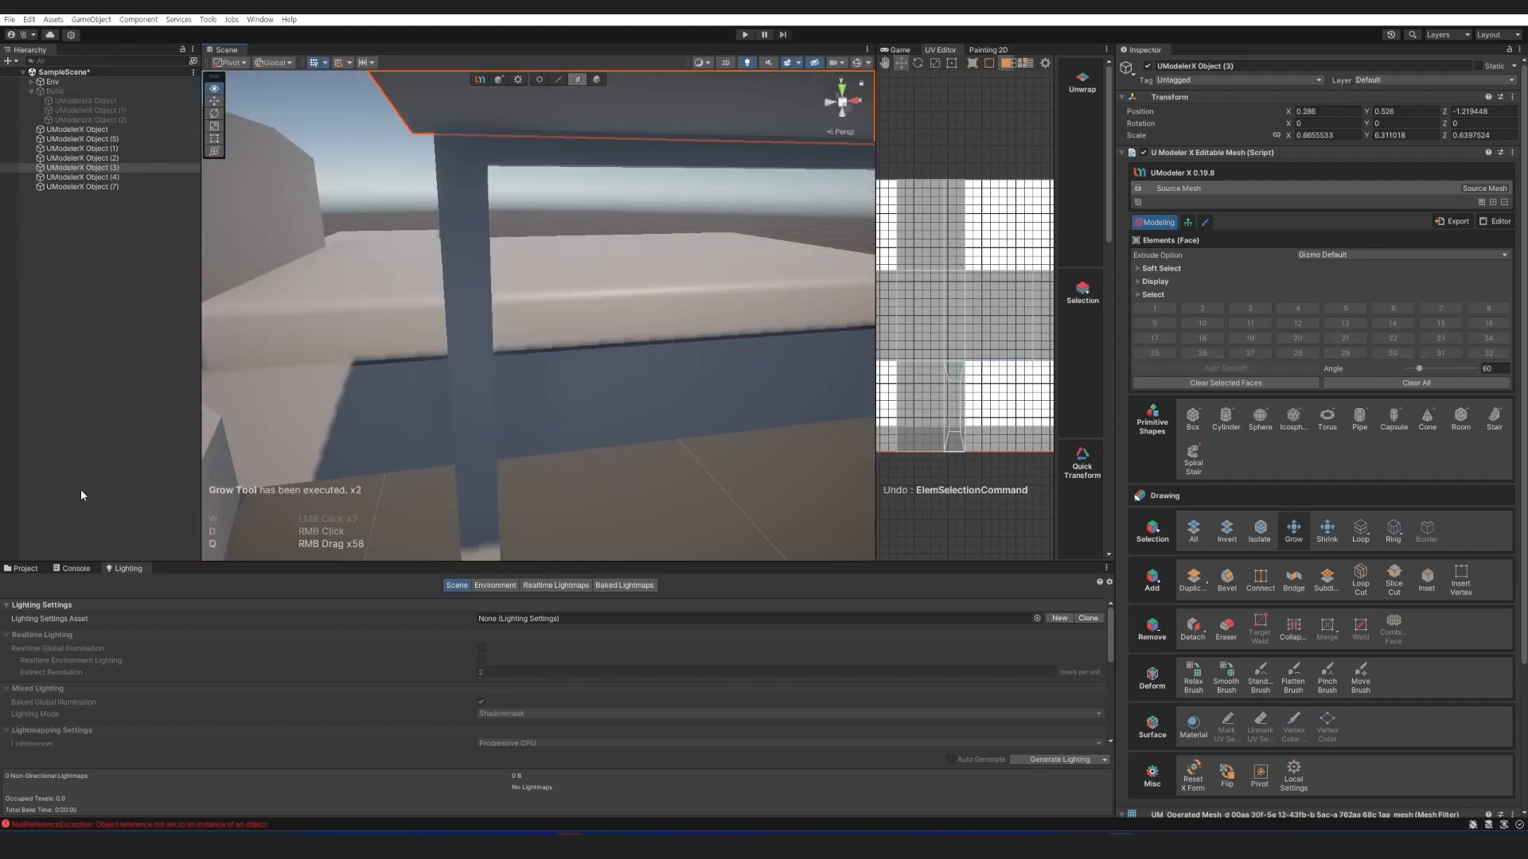
{"action": "key", "text": "q"}
{"action": "right_click_drag", "start_coordinate": [80, 489], "coordinate": [403, 260]}
{"action": "key", "text": "a"}
{"action": "left_click", "coordinate": [479, 277]}
{"action": "left_click", "coordinate": [379, 258]}
{"action": "left_click", "coordinate": [365, 288]}
{"action": "key", "text": "w"}
{"action": "key", "text": "a"}
{"action": "key", "text": "w"}
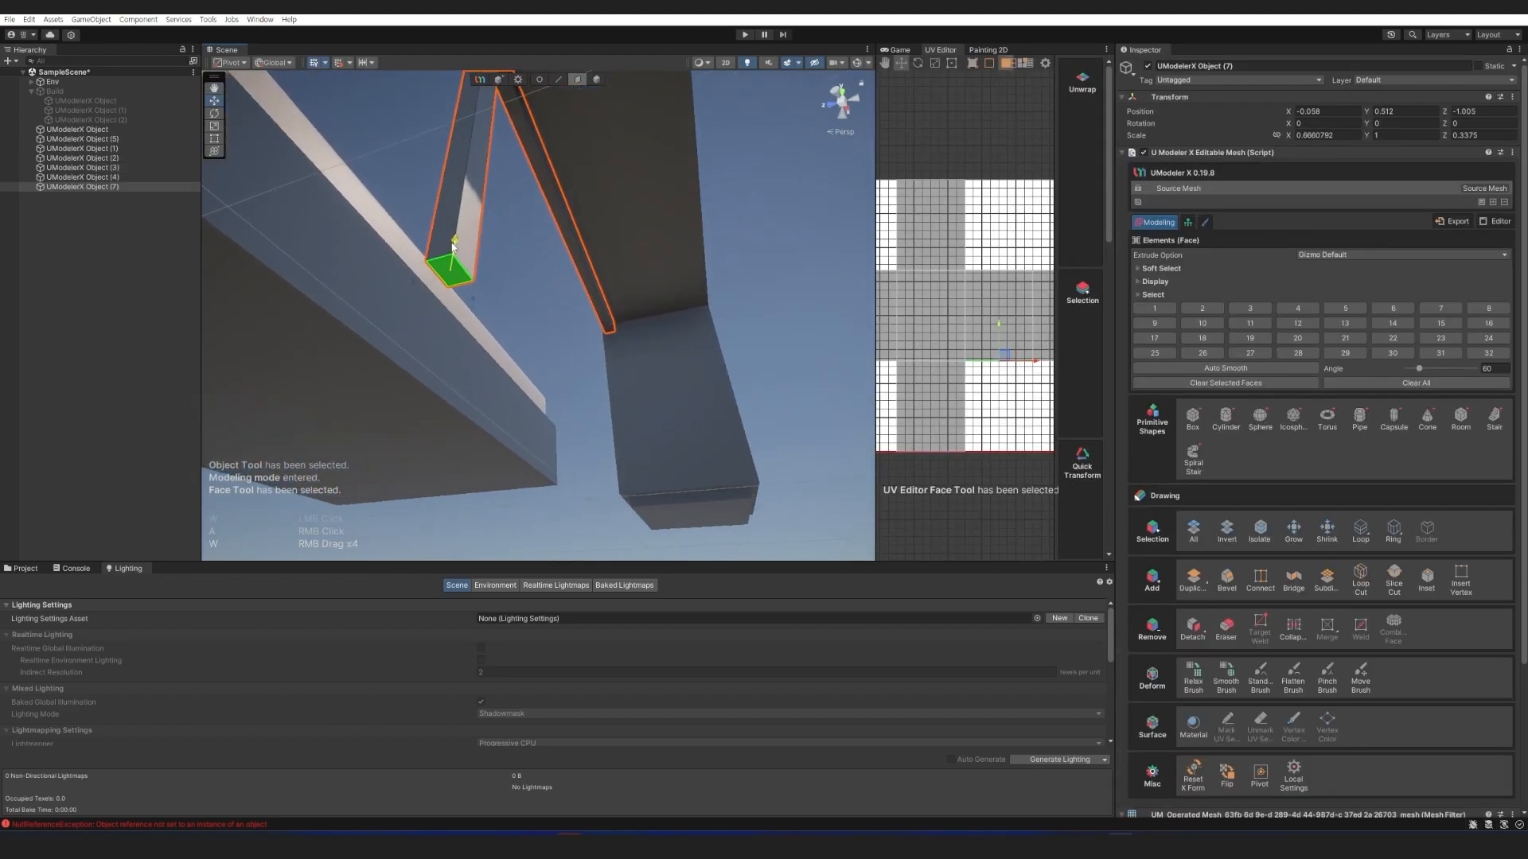
{"action": "key", "text": "2"}
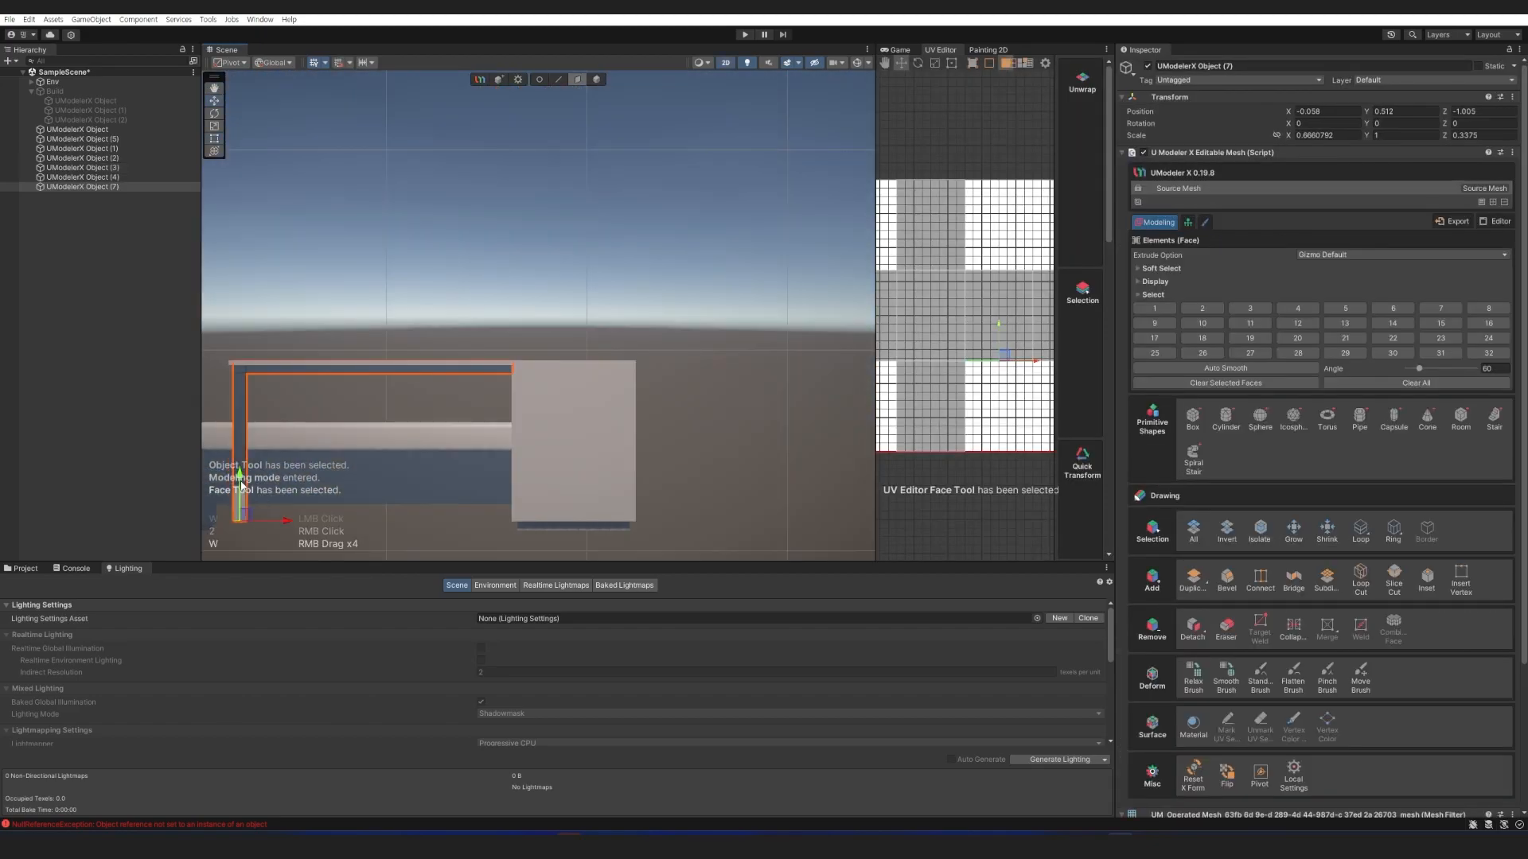
{"action": "right_click_drag", "start_coordinate": [370, 490], "coordinate": [512, 451]}
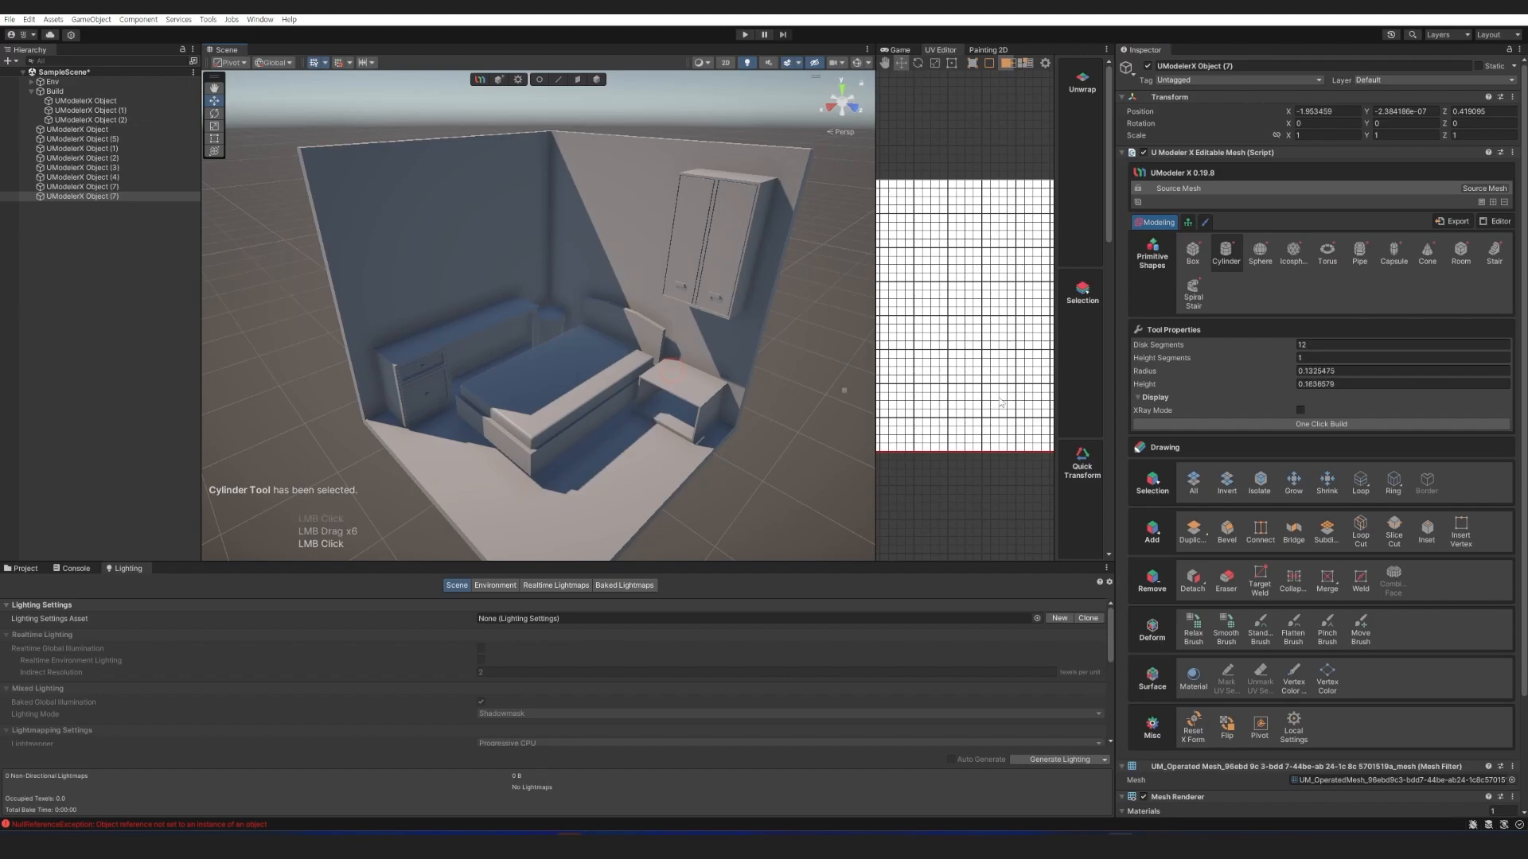
Place a 12-segment cylinder on the nightstand top and scale it uniformly to about 0.76.
{"action": "left_click", "coordinate": [673, 370]}
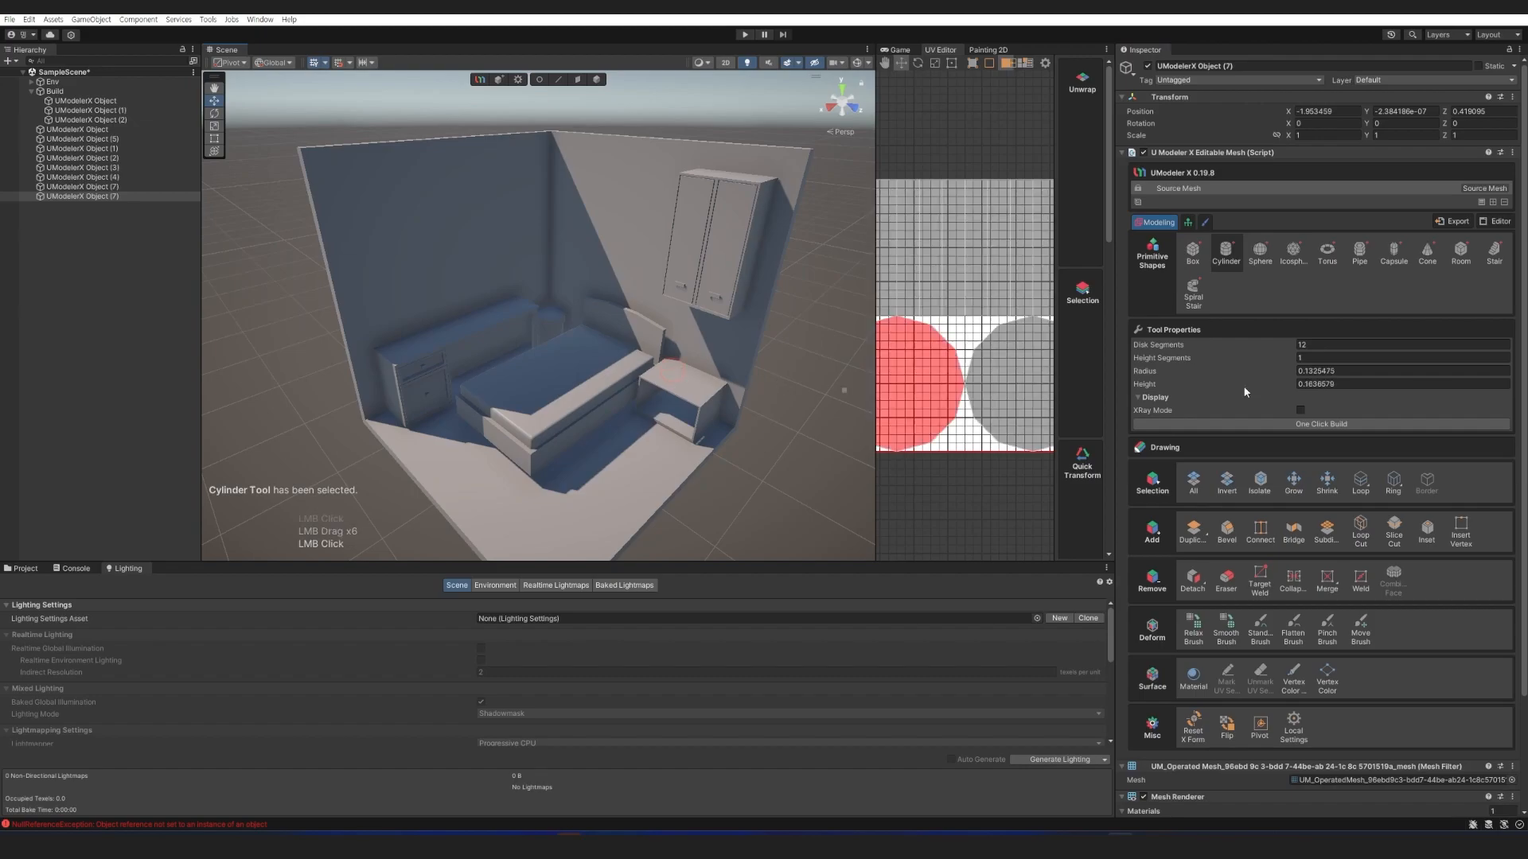
{"action": "left_click_drag", "start_coordinate": [670, 400], "coordinate": [673, 348]}
{"action": "right_click_drag", "start_coordinate": [672, 349], "coordinate": [726, 403]}
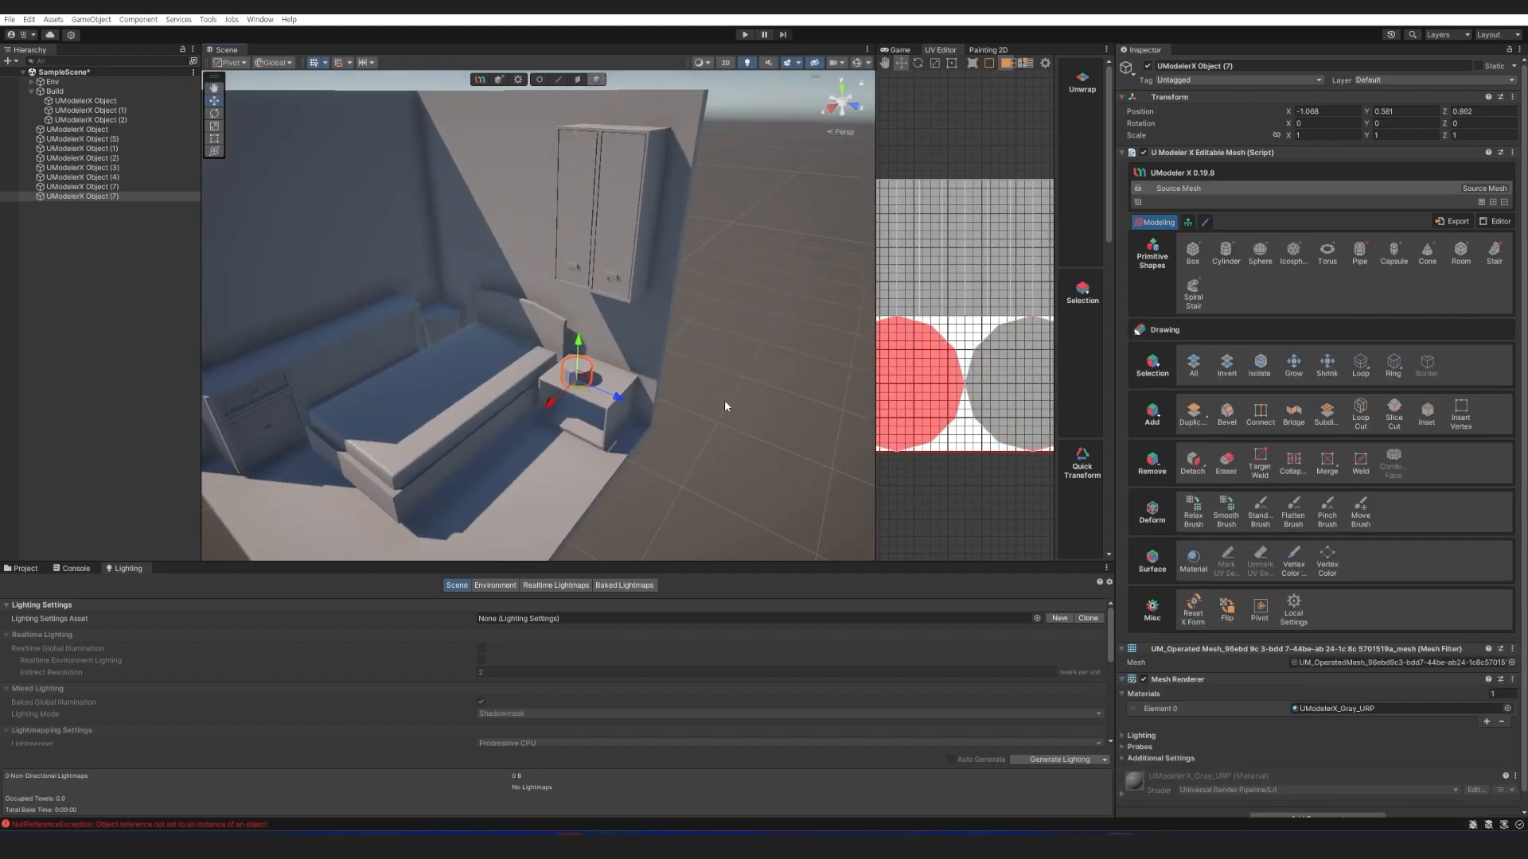
{"action": "scroll", "coordinate": [575, 360], "scroll_direction": "up", "scroll_amount": 6}
{"action": "key", "text": "r"}
{"action": "left_click_drag", "start_coordinate": [575, 359], "coordinate": [558, 363]}
Extrude the cylinder's top face upward and shrink it to form a tapered lamp base.
{"action": "key", "text": "w"}
{"action": "key", "text": "3"}
{"action": "left_click", "coordinate": [570, 303]}
{"action": "key", "text": "ctrl+a"}
{"action": "mouse_move", "coordinate": [579, 276]}
{"action": "left_mouse_down"}
{"action": "mouse_move", "coordinate": [560, 325]}
{"action": "mouse_move", "coordinate": [576, 285]}
{"action": "left_mouse_up"}
{"action": "left_click", "coordinate": [591, 325]}
{"action": "key", "text": "ctrl+a"}
{"action": "key", "text": "r"}
{"action": "key", "text": "w"}
{"action": "left_click", "coordinate": [558, 322]}
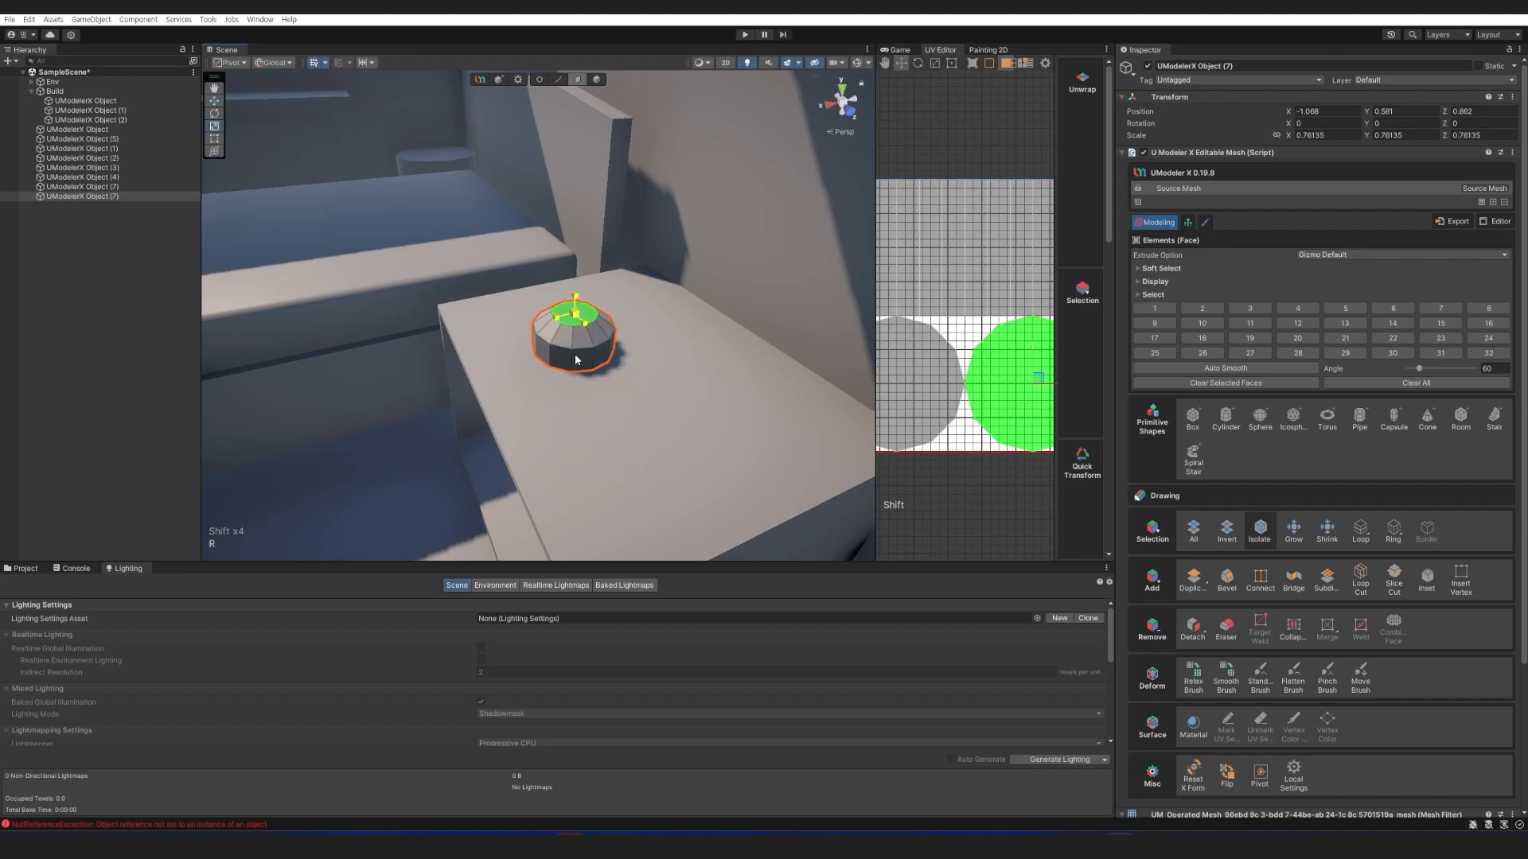
Extrude the lamp's top face into a neck that flares outward and extrude it again to form the head.
{"action": "left_click_drag", "start_coordinate": [581, 243], "coordinate": [581, 228], "text": "shift"}
{"action": "key", "text": "r"}
{"action": "left_click_drag", "start_coordinate": [579, 287], "coordinate": [694, 266]}
{"action": "key", "text": "w"}
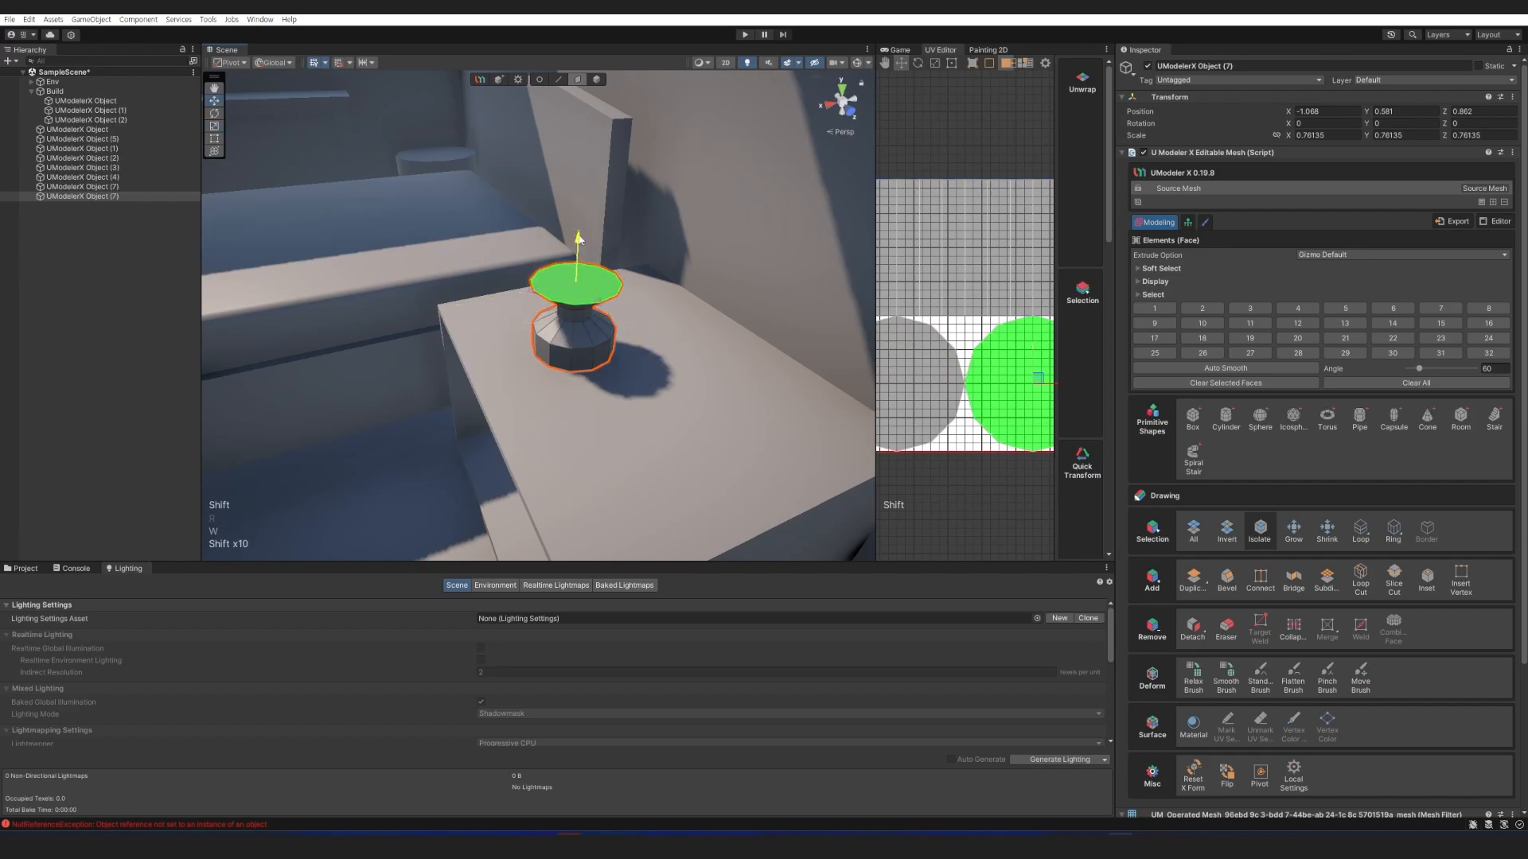
{"action": "left_click_drag", "start_coordinate": [579, 249], "coordinate": [584, 197], "text": "shift"}
Bevel the lamp head's rims with 3 segments and add a horizontal loop cut around the head.
{"action": "left_click", "coordinate": [1227, 579]}
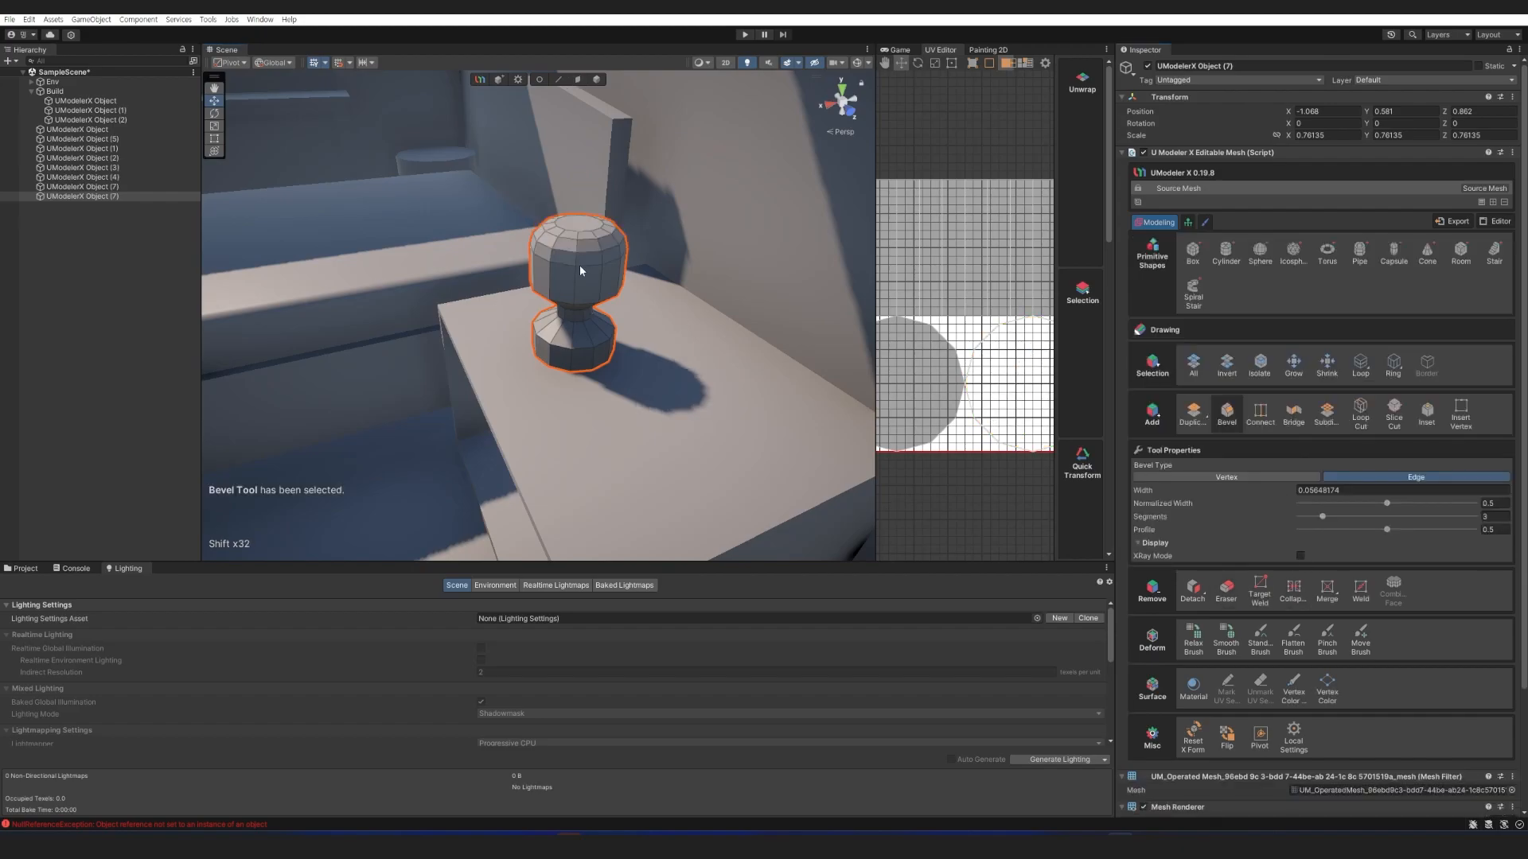
{"action": "left_click", "coordinate": [1359, 414]}
{"action": "left_click", "coordinate": [574, 294]}
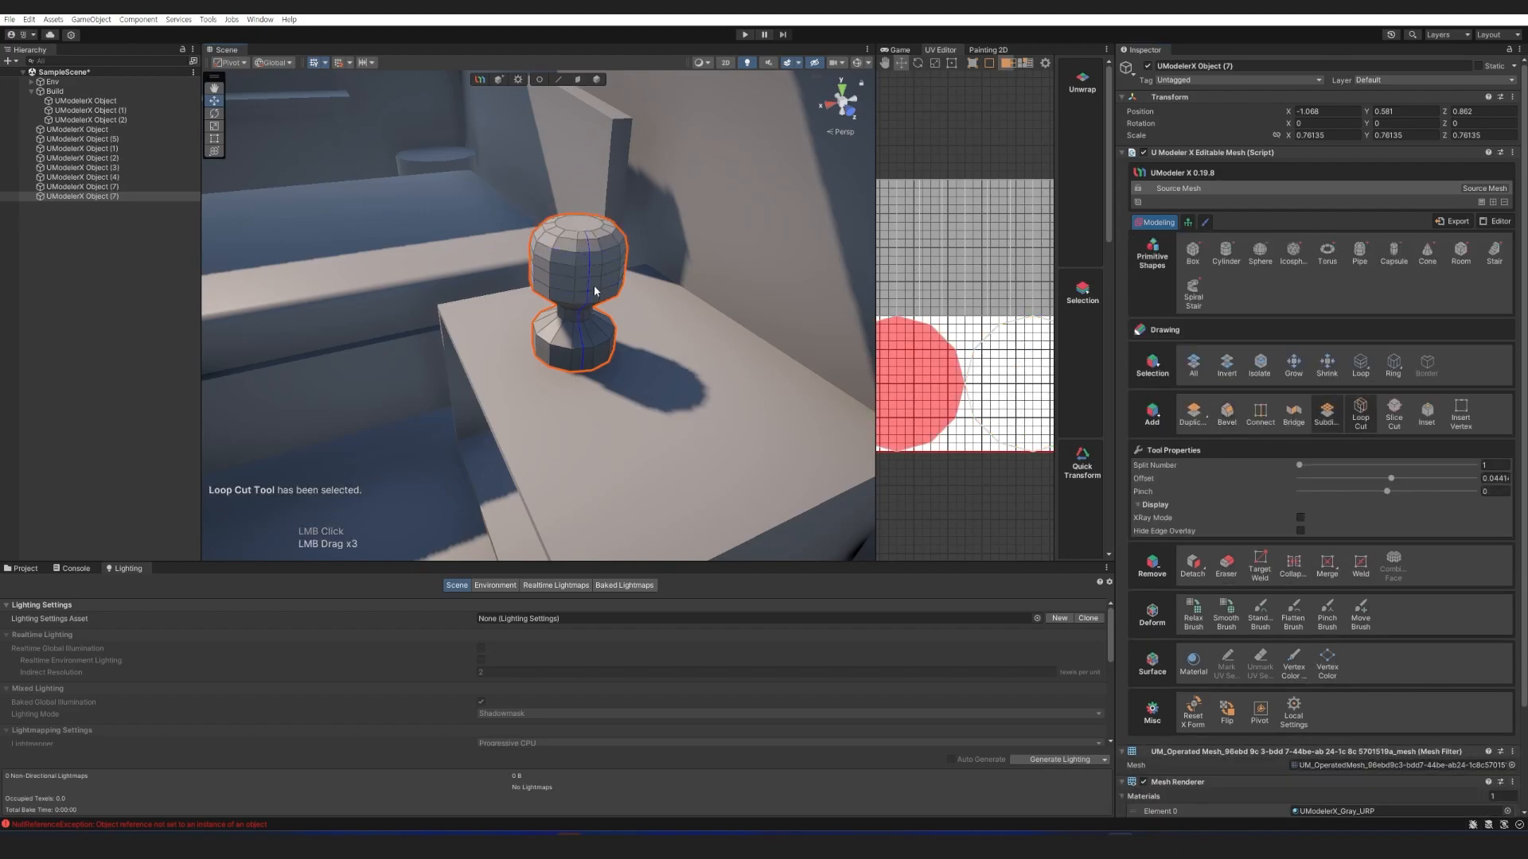
Select the ring of faces around the lamp head's middle and undo its last translation.
{"action": "key", "text": "3"}
{"action": "left_click", "coordinate": [586, 280]}
{"action": "double_click", "coordinate": [606, 277], "text": "shift"}
{"action": "key", "text": "a"}
{"action": "mouse_move", "coordinate": [624, 278]}
{"action": "right_mouse_down"}
{"action": "mouse_move", "coordinate": [716, 258]}
{"action": "mouse_move", "coordinate": [626, 282]}
{"action": "right_mouse_up"}
{"action": "key", "text": "d"}
{"action": "key", "text": "ctrl+z"}
Set the lamp object's pivot to its center.
{"action": "left_click", "coordinate": [1259, 775]}
{"action": "left_click", "coordinate": [1323, 676]}
{"action": "right_click_drag", "start_coordinate": [598, 159], "coordinate": [596, 256]}
{"action": "key", "text": "e"}
{"action": "key", "text": "r"}
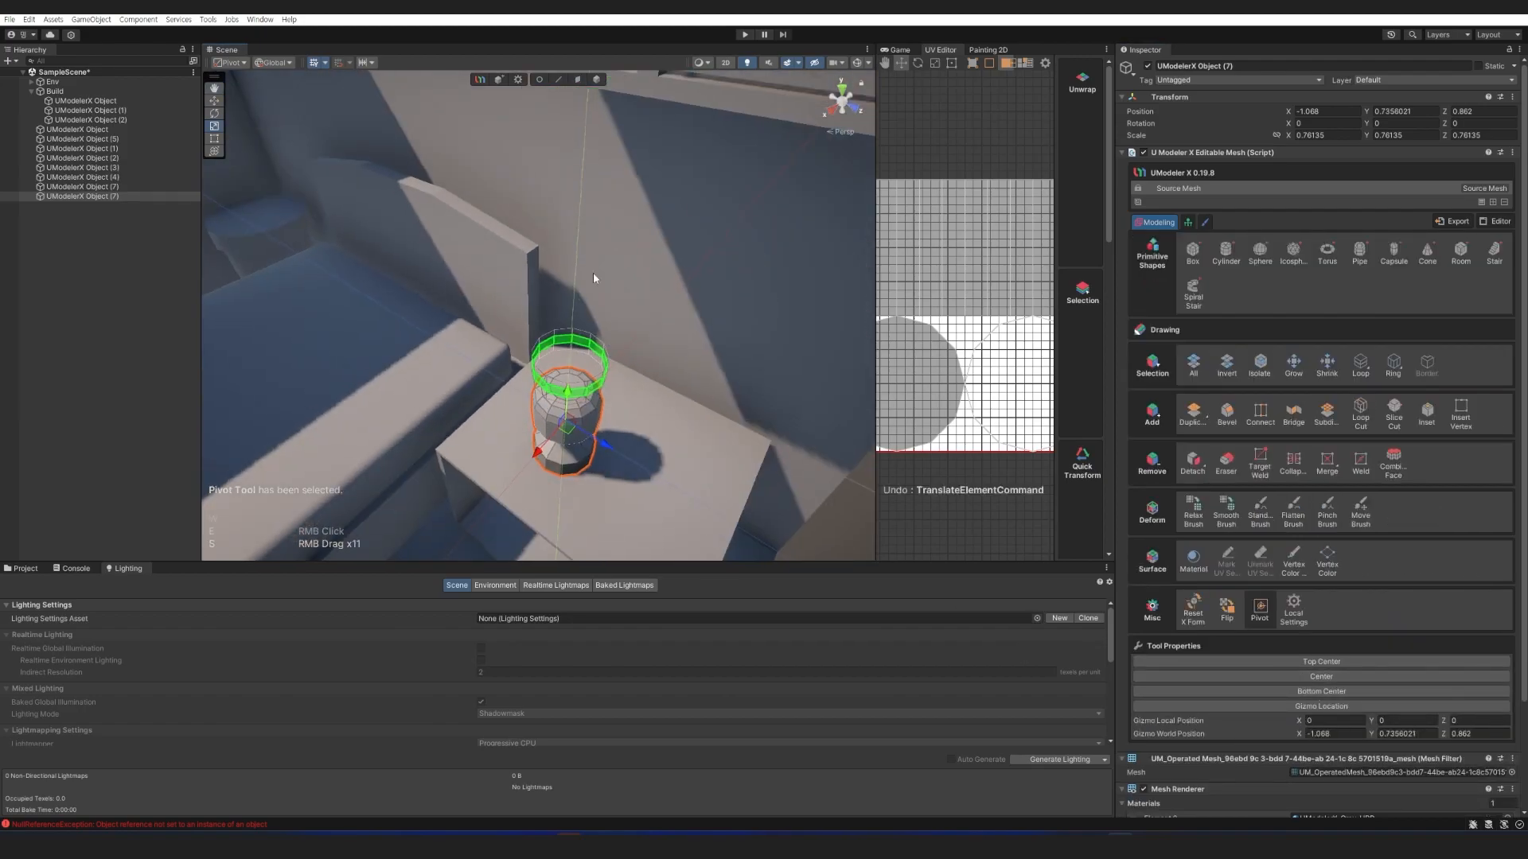
{"action": "left_click", "coordinate": [1333, 679]}
{"action": "key", "text": "Escape"}
Switch the gizmo position from Pivot to Center and scale the lamp head's middle face ring outward.
{"action": "mouse_move", "coordinate": [600, 350]}
{"action": "right_mouse_down"}
{"action": "mouse_move", "coordinate": [584, 331]}
{"action": "mouse_move", "coordinate": [609, 366]}
{"action": "right_mouse_up"}
{"action": "left_click", "coordinate": [277, 63]}
{"action": "left_click", "coordinate": [282, 88]}
{"action": "left_click_drag", "start_coordinate": [503, 369], "coordinate": [516, 374]}
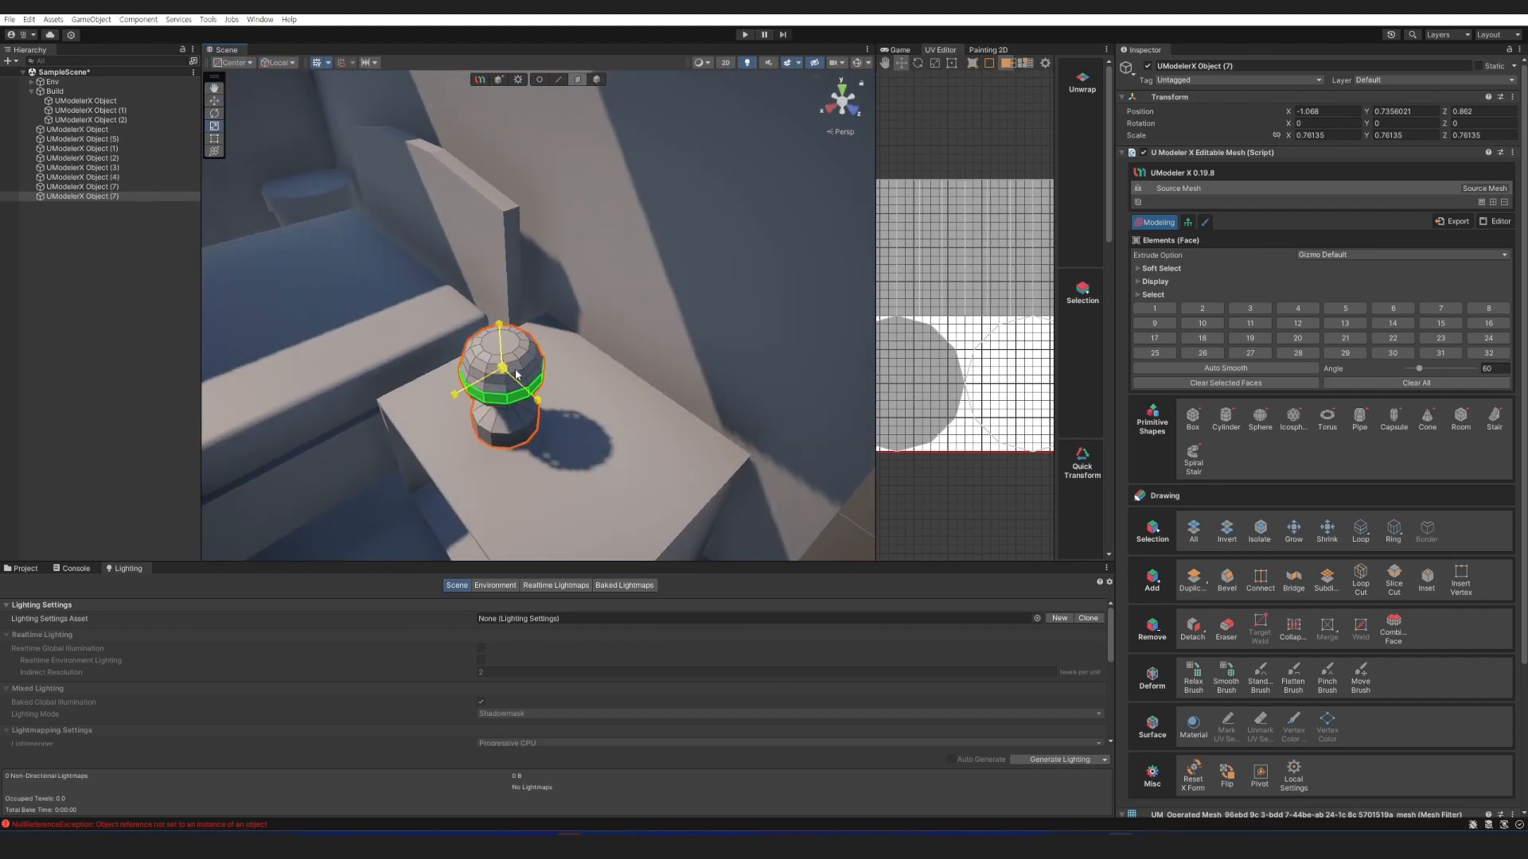
Scale and reposition the lamp head's upper edge loops to make the head rounder.
{"action": "right_click_drag", "start_coordinate": [516, 374], "coordinate": [523, 280]}
{"action": "key", "text": "2"}
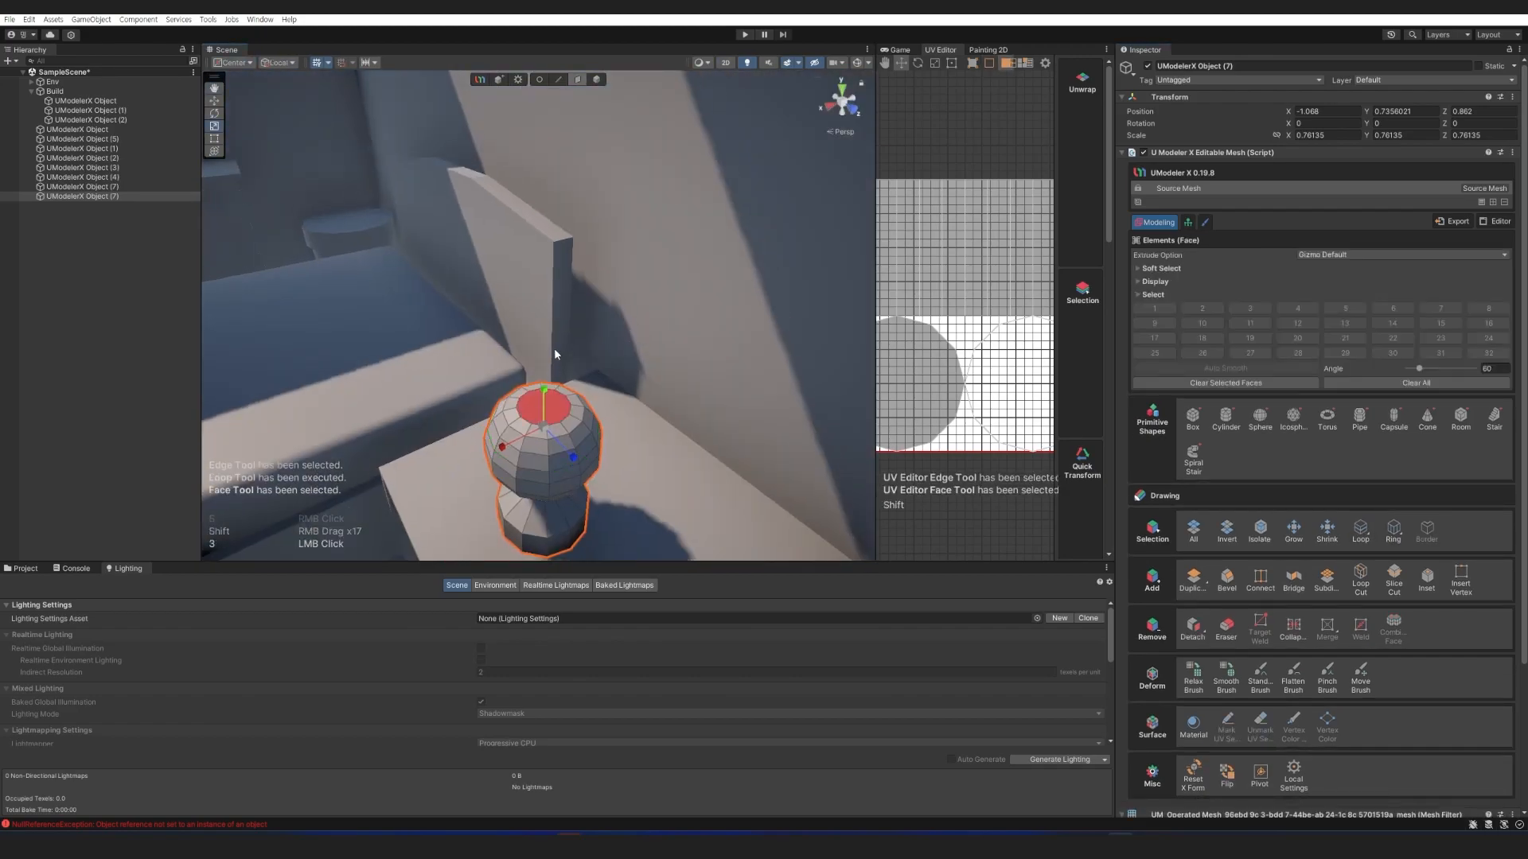
{"action": "key", "text": "r"}
{"action": "key", "text": "2"}
{"action": "double_click", "coordinate": [530, 348]}
{"action": "key", "text": "w"}
{"action": "double_click", "coordinate": [530, 368]}
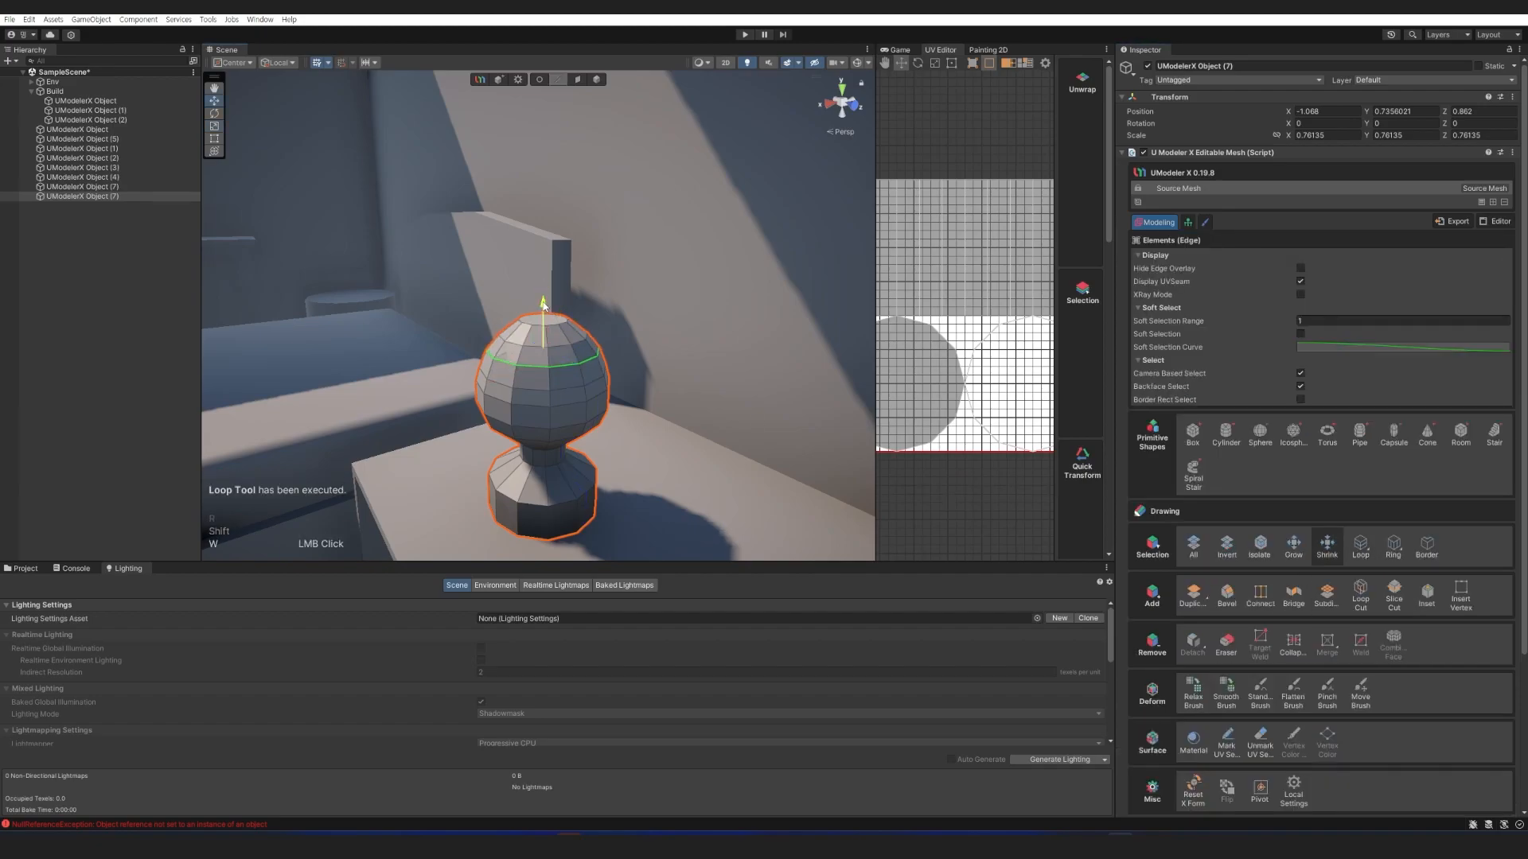
Add a loop cut around the lamp head's middle and scale that edge loop outward.
{"action": "left_click", "coordinate": [1361, 593]}
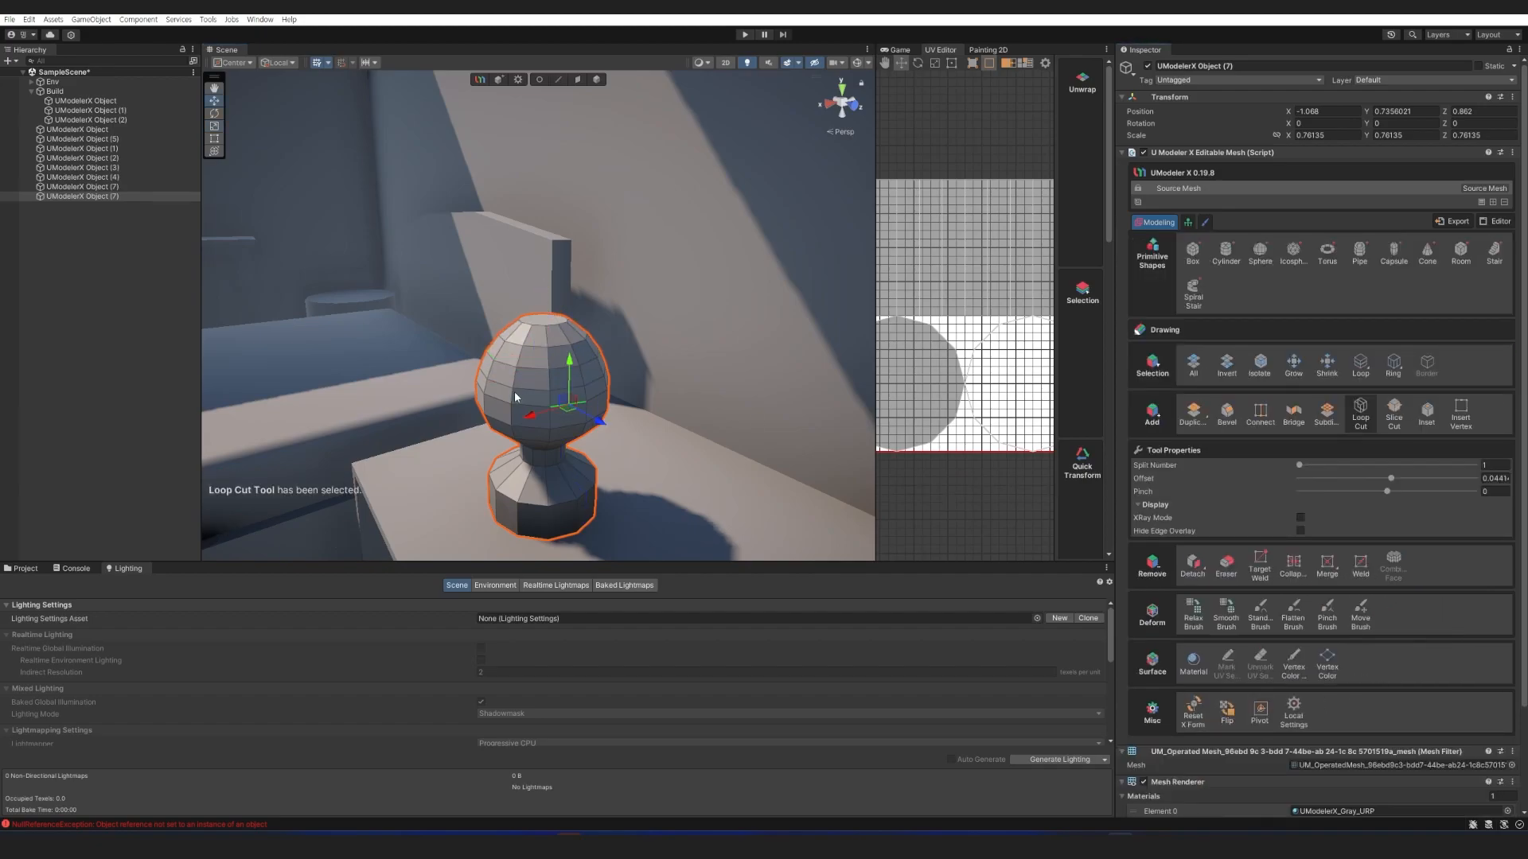
{"action": "left_click", "coordinate": [514, 403]}
{"action": "key", "text": "2"}
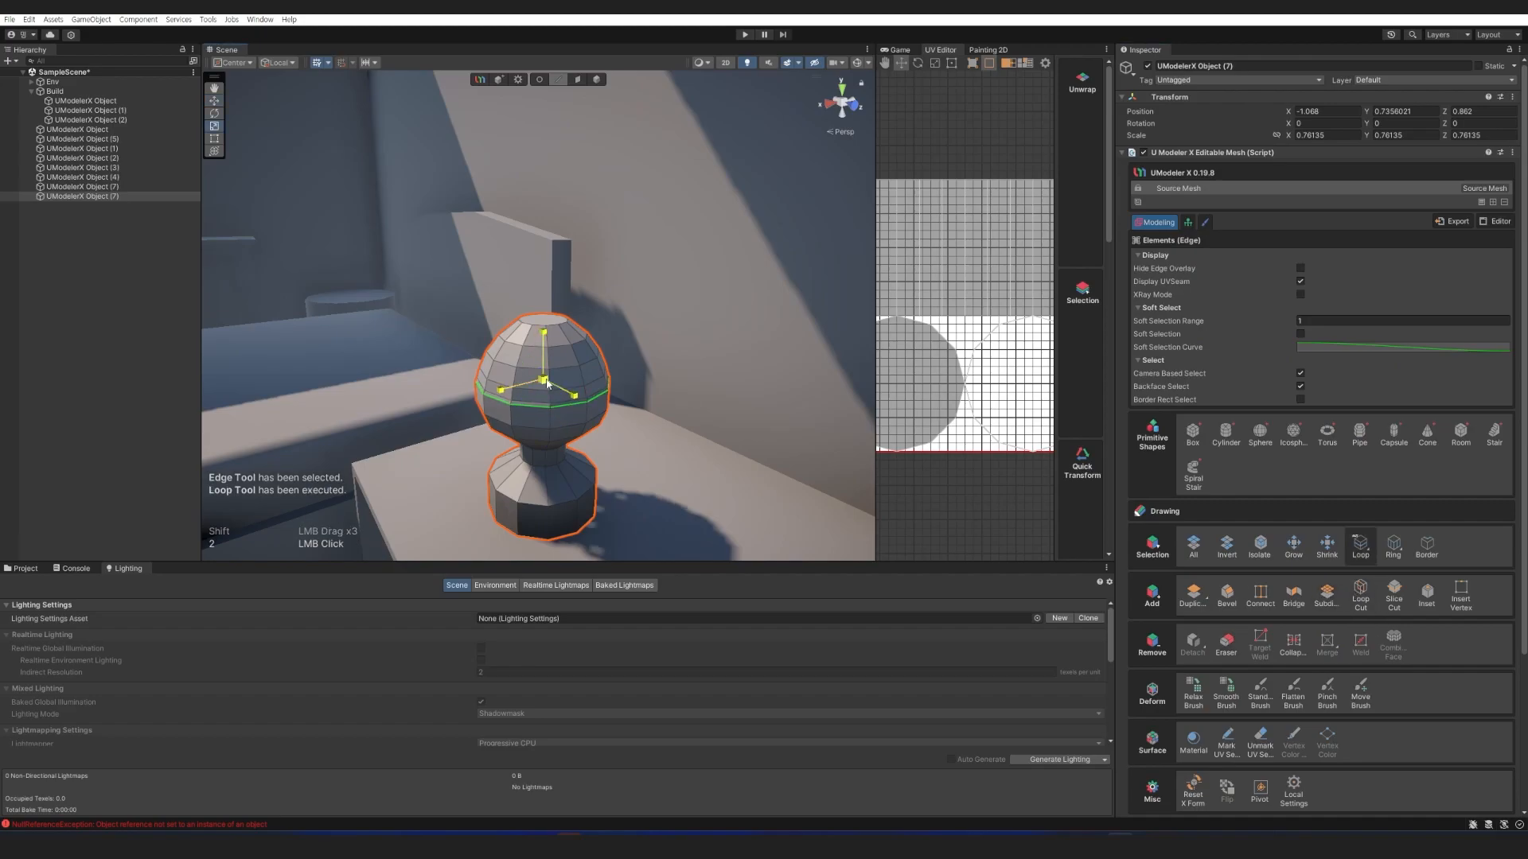
{"action": "scroll", "coordinate": [535, 380], "scroll_direction": "down", "scroll_amount": 8}
{"action": "left_click_drag", "start_coordinate": [535, 381], "coordinate": [649, 369], "text": "alt"}
Select all faces of the lamp on the nightstand and apply Auto Smooth with a 60 angle.
{"action": "key", "text": "1"}
{"action": "key", "text": "4"}
{"action": "left_click", "coordinate": [671, 456]}
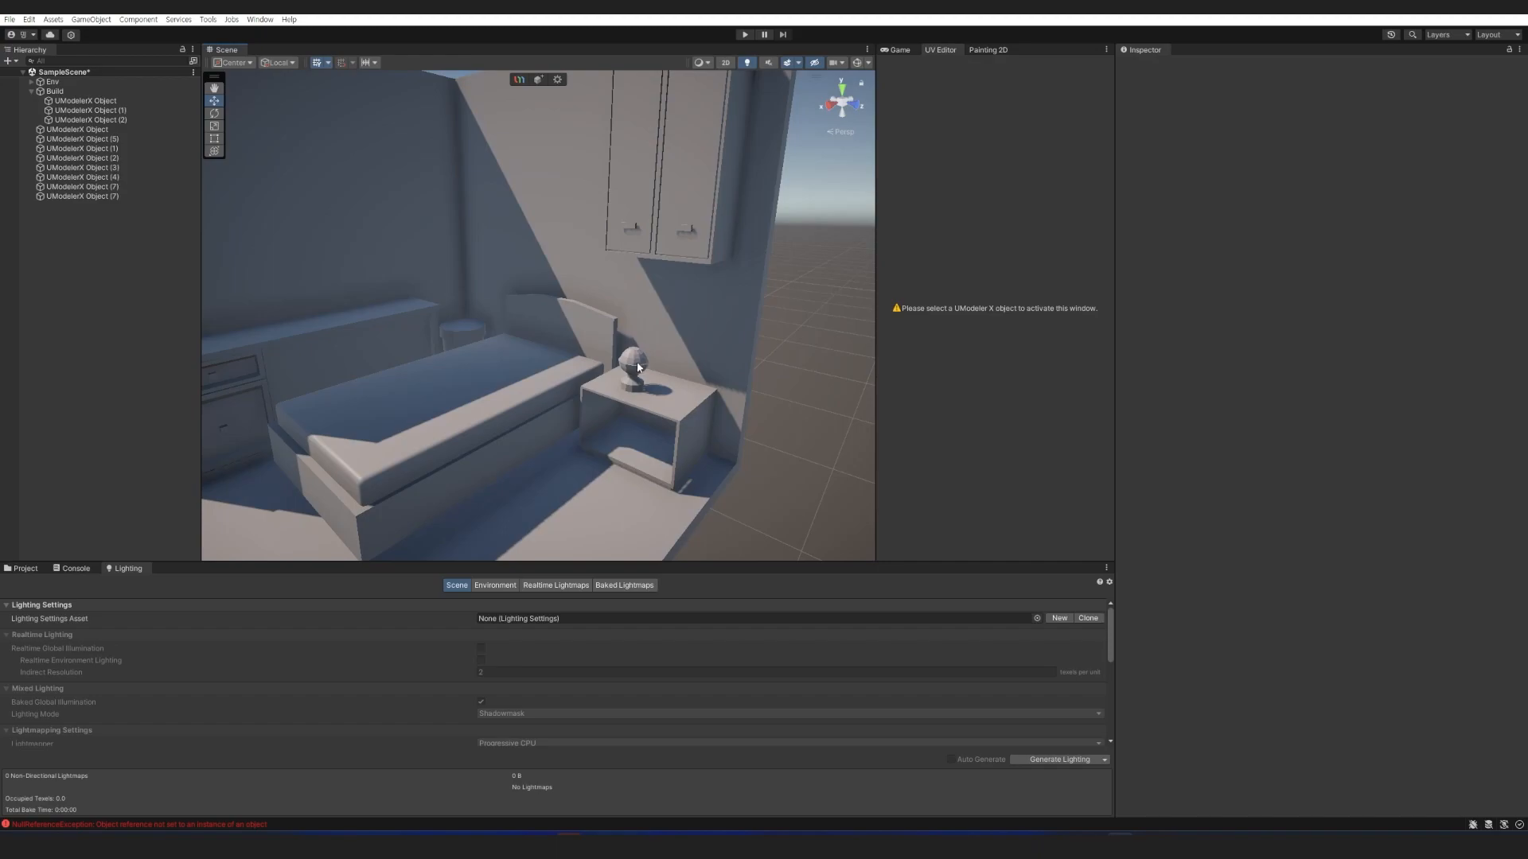
{"action": "left_click", "coordinate": [646, 369]}
{"action": "left_click", "coordinate": [657, 372]}
{"action": "left_click", "coordinate": [636, 364]}
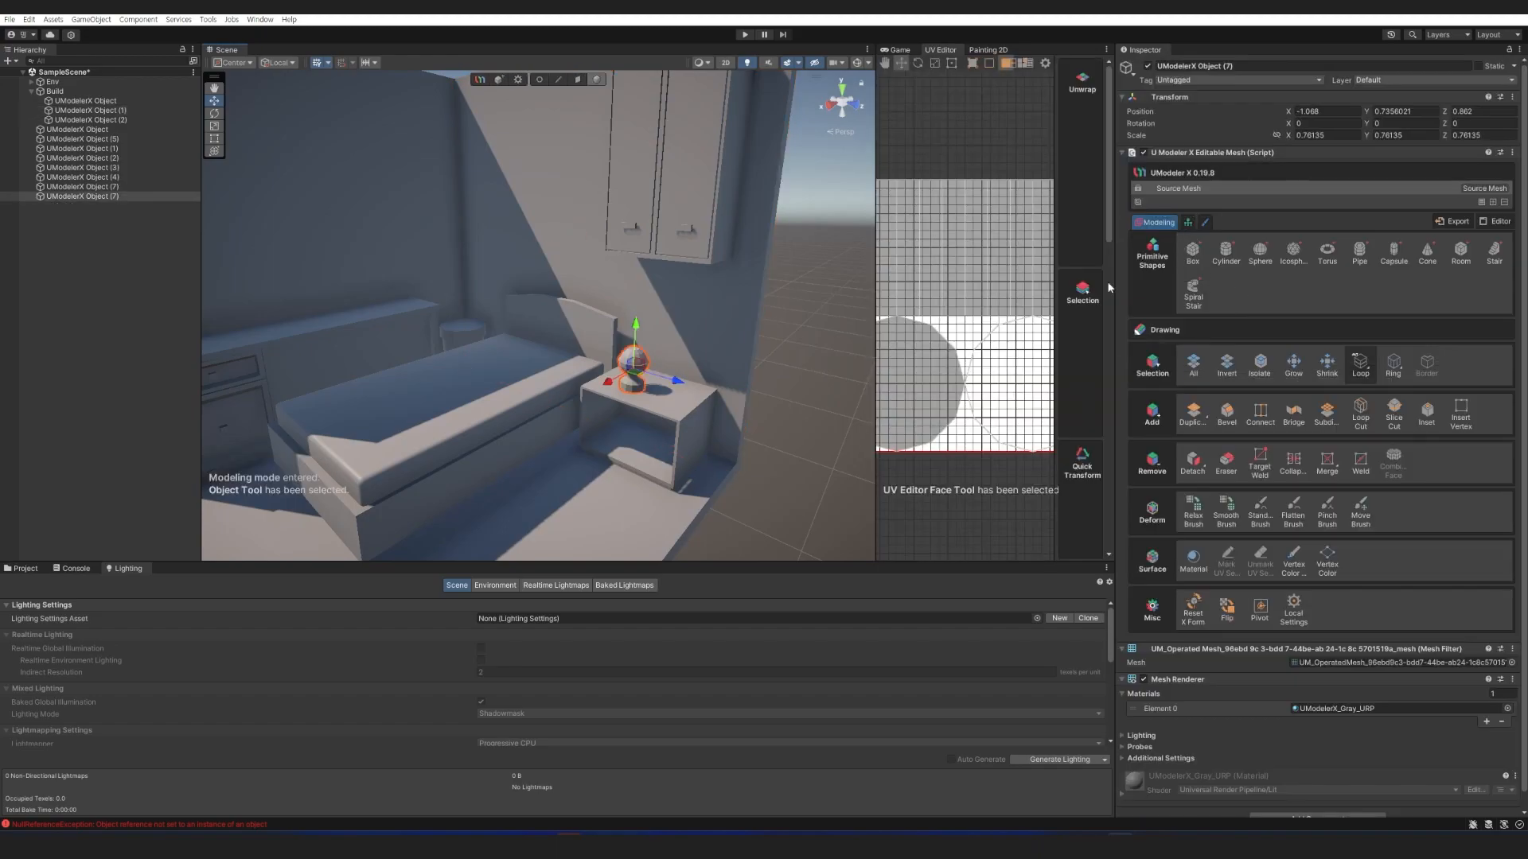
{"action": "key", "text": "3"}
{"action": "key", "text": "alt+a"}
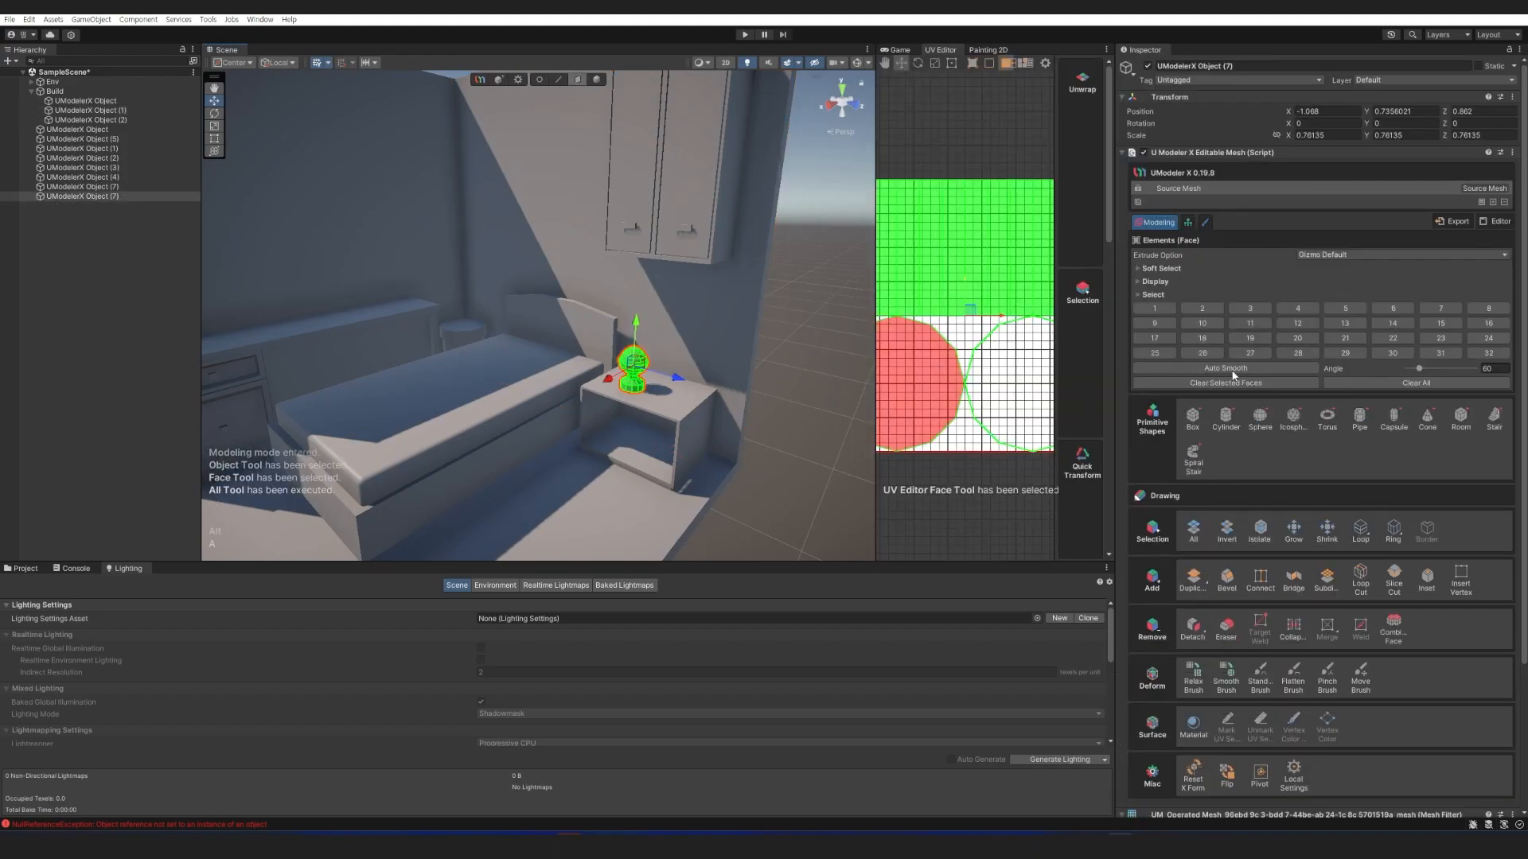
{"action": "left_click", "coordinate": [1233, 376]}
{"action": "left_click", "coordinate": [541, 81]}
{"action": "key", "text": "alt+a"}
{"action": "left_click", "coordinate": [670, 374]}
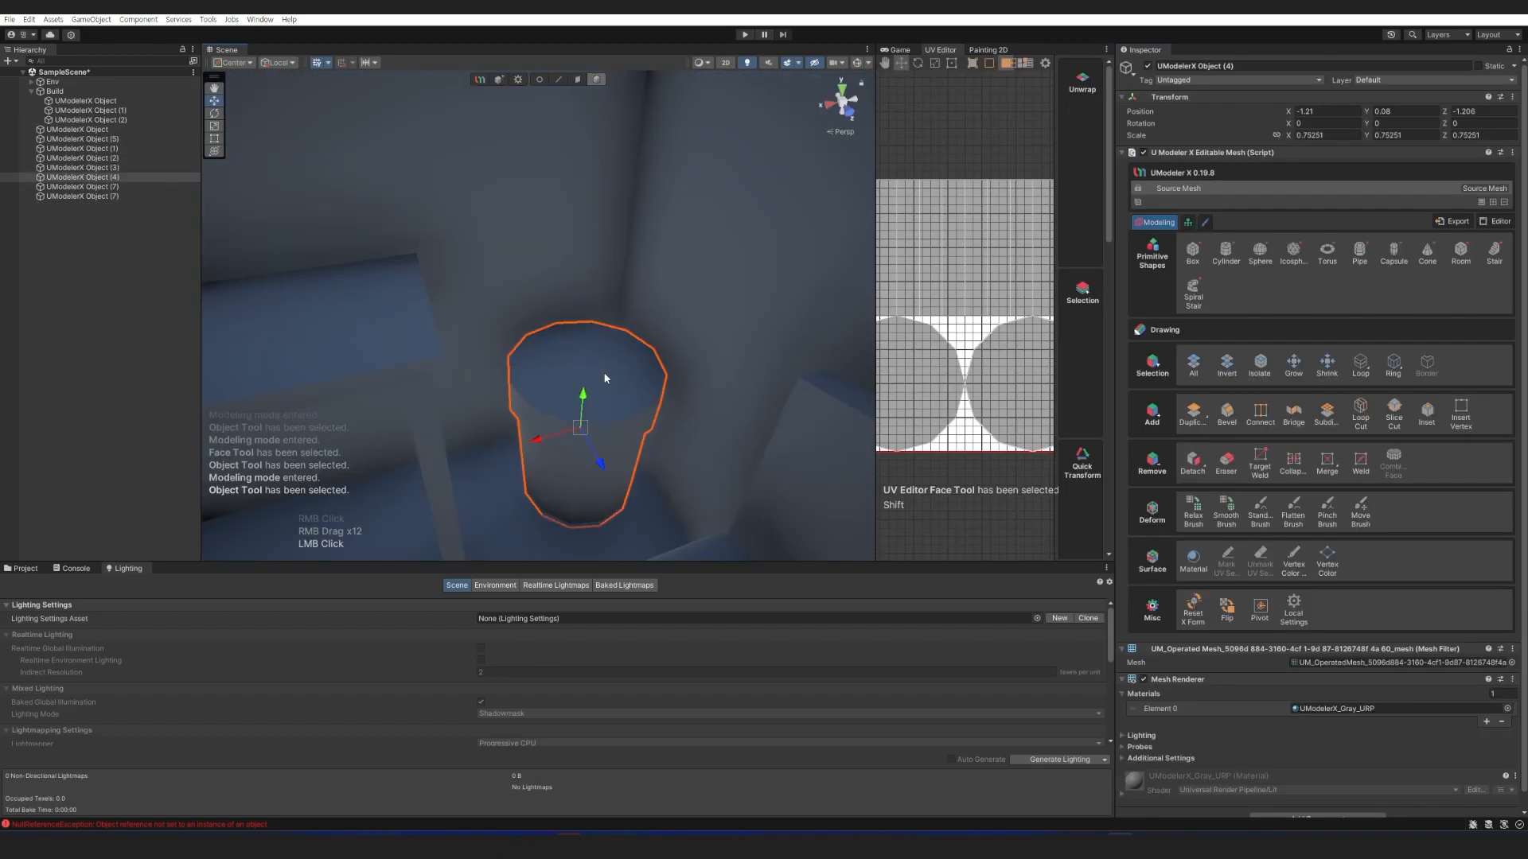
Inset the top face of the pot in the corner with a thickness of about -0.037.
{"action": "key", "text": "shift+3"}
{"action": "left_click", "coordinate": [588, 374]}
{"action": "left_click", "coordinate": [1426, 594]}
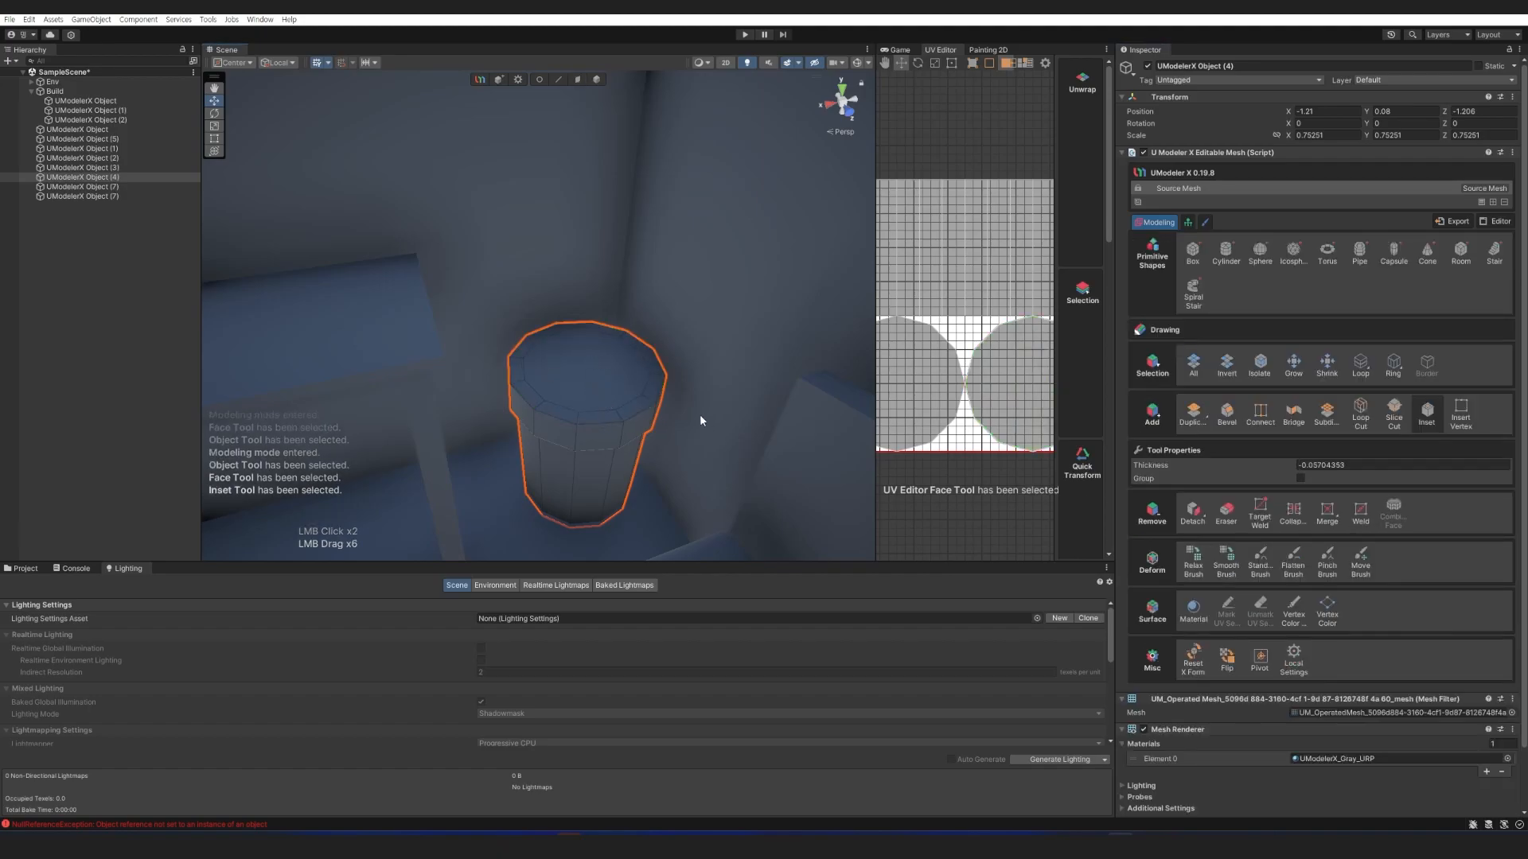
Push the pot's inner top face down to hollow out the rim and scale it slightly smaller.
{"action": "key", "text": "1"}
{"action": "key", "text": "3"}
{"action": "left_click", "coordinate": [589, 358], "text": "shift"}
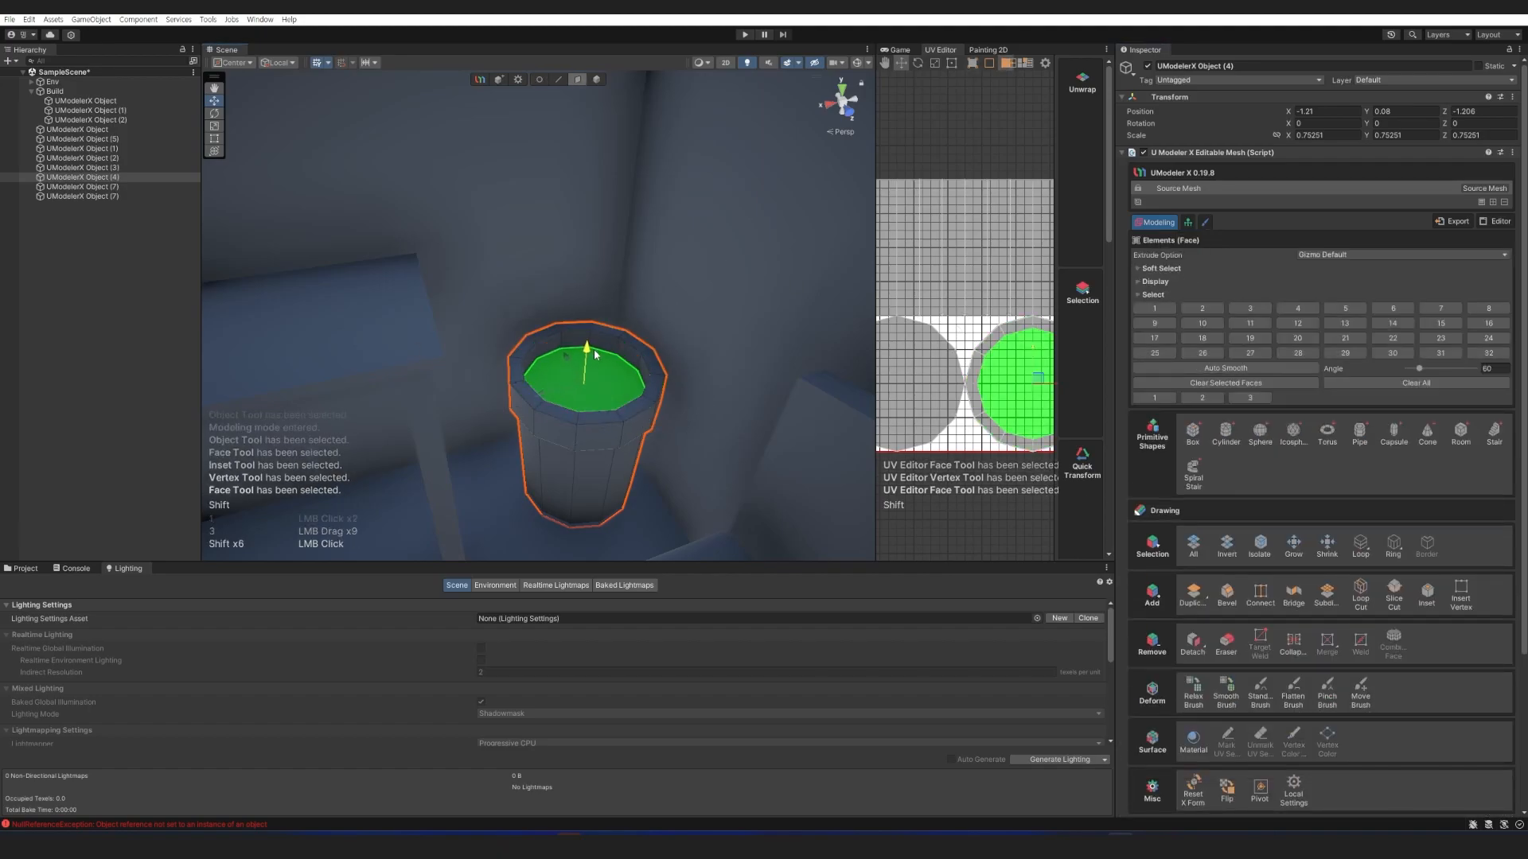
{"action": "key", "text": "shift"}
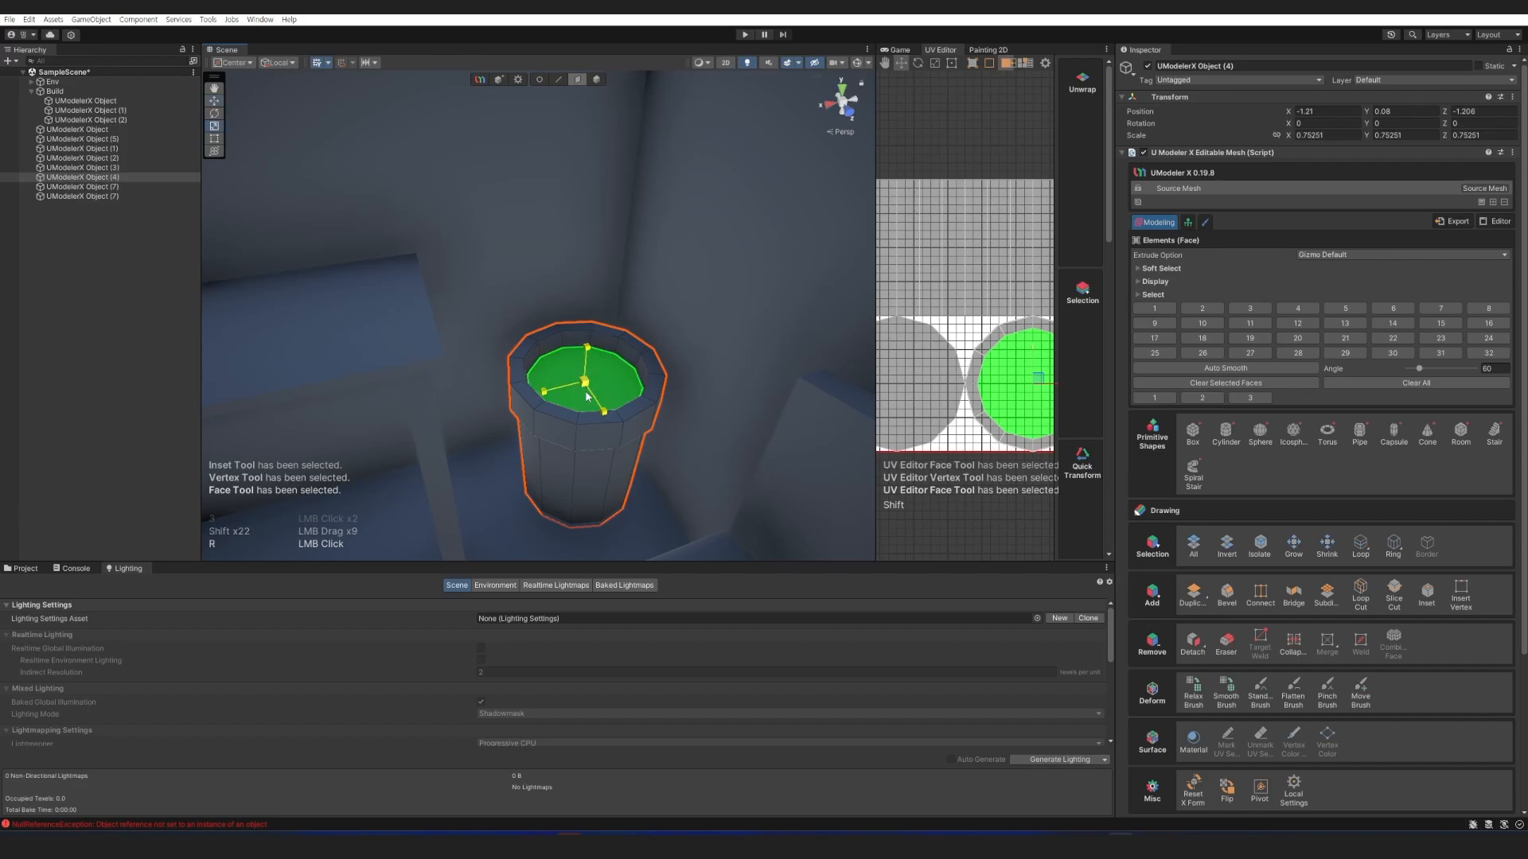
{"action": "left_click_drag", "start_coordinate": [585, 374], "coordinate": [594, 350]}
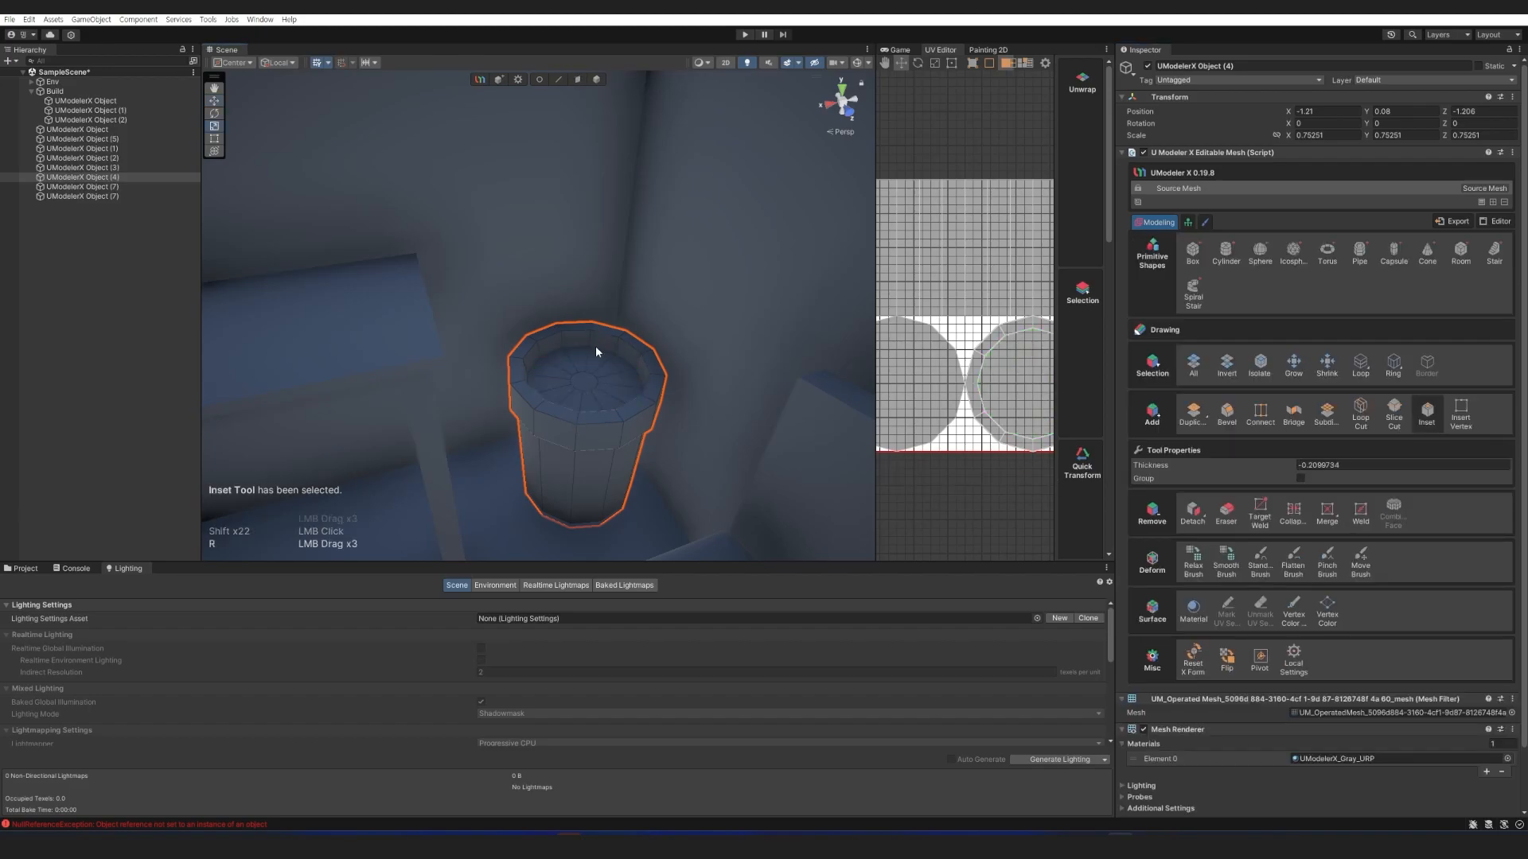
Try an inset on the pot's recessed inner face and reselect that face for moving.
{"action": "key", "text": "shift"}
{"action": "key", "text": "3"}
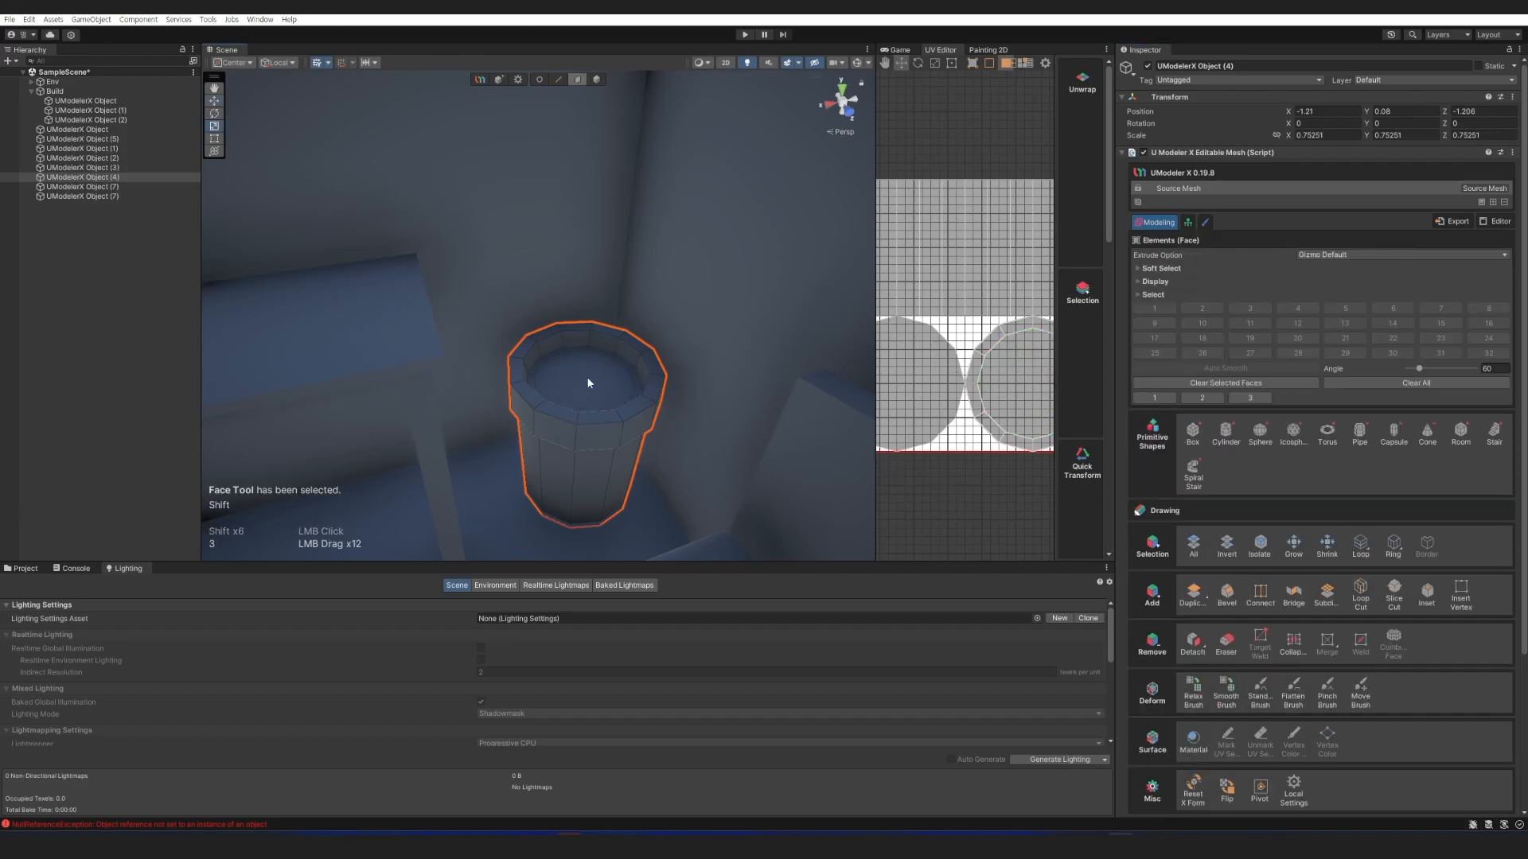
{"action": "left_click", "coordinate": [585, 377]}
{"action": "key", "text": "w"}
{"action": "key", "text": "1"}
{"action": "key", "text": "3"}
{"action": "key", "text": "2"}
Select the bed's mattress and frame together and move them along Z away from the desk.
{"action": "key", "text": "s"}
{"action": "right_click_drag", "start_coordinate": [600, 361], "coordinate": [692, 367]}
{"action": "key", "text": "a"}
{"action": "key", "text": "d"}
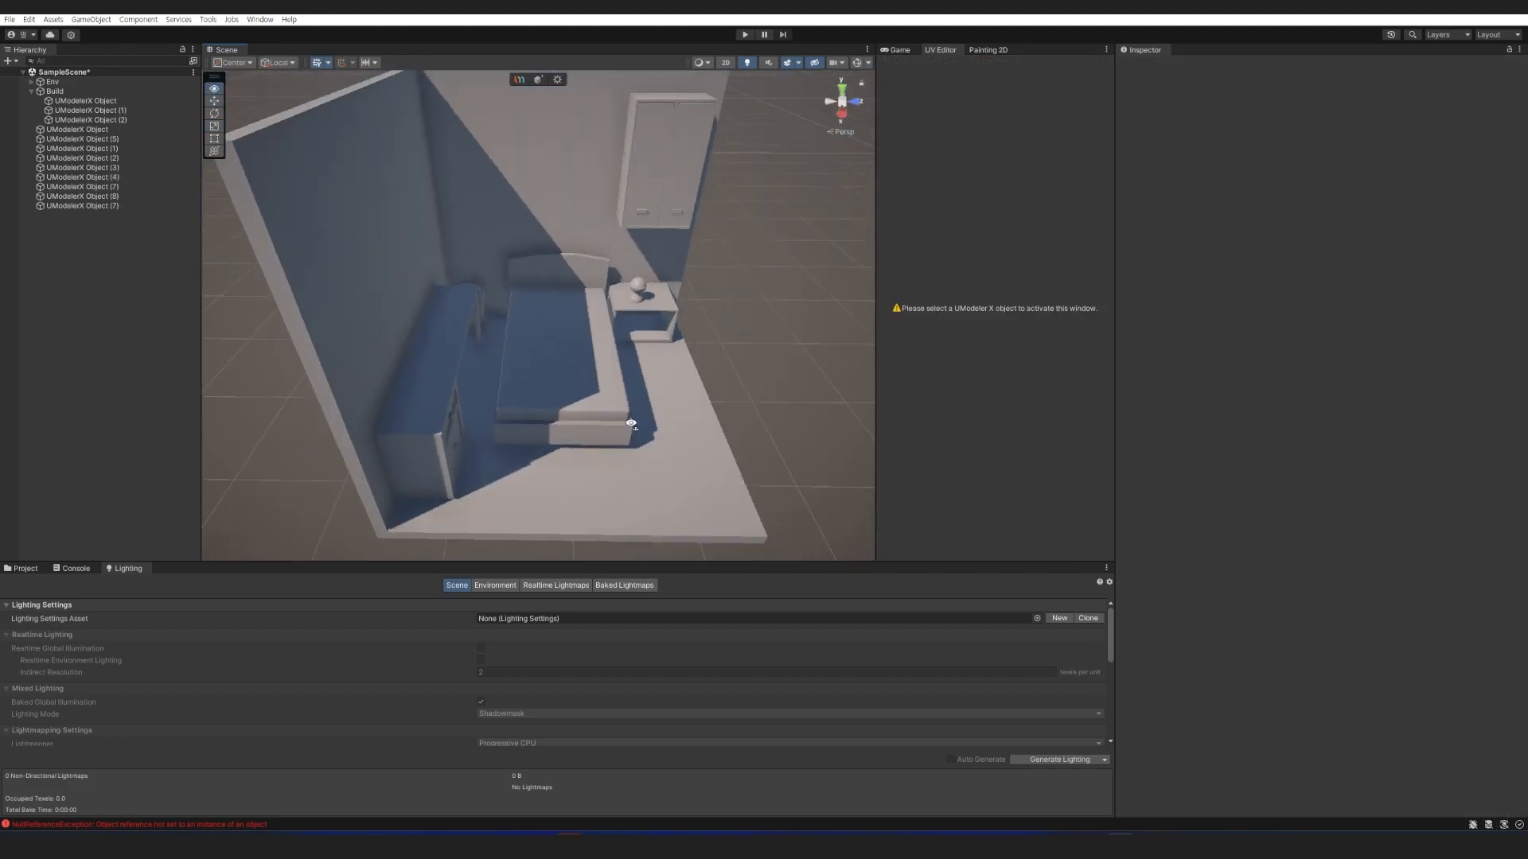
{"action": "left_click_drag", "start_coordinate": [631, 423], "coordinate": [527, 432], "text": "alt"}
{"action": "left_click", "coordinate": [527, 432]}
{"action": "left_click", "coordinate": [510, 388]}
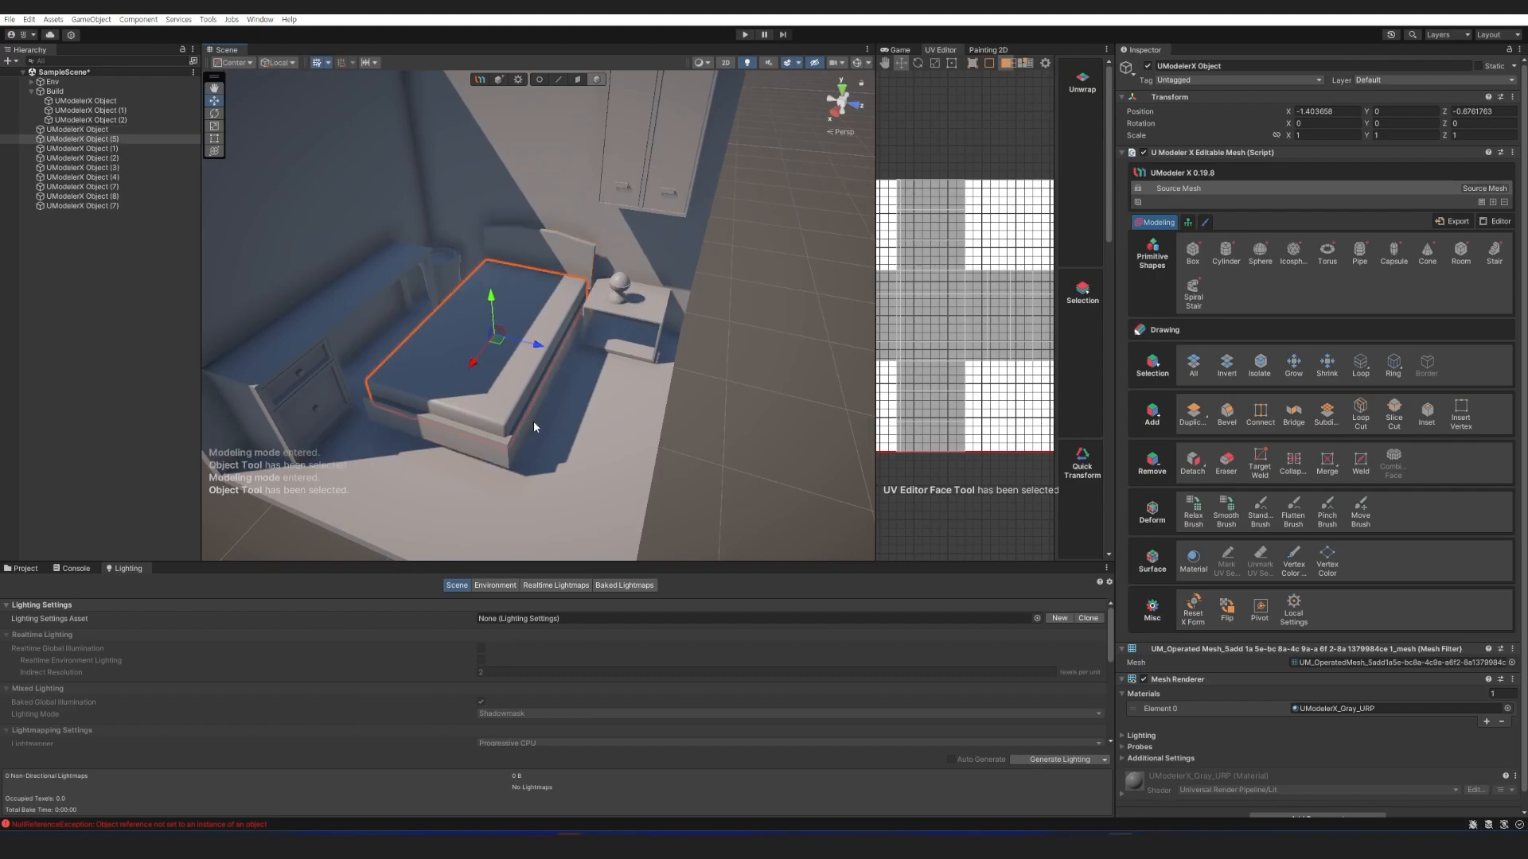
{"action": "key", "text": "shift"}
{"action": "left_click", "coordinate": [617, 286], "text": "shift"}
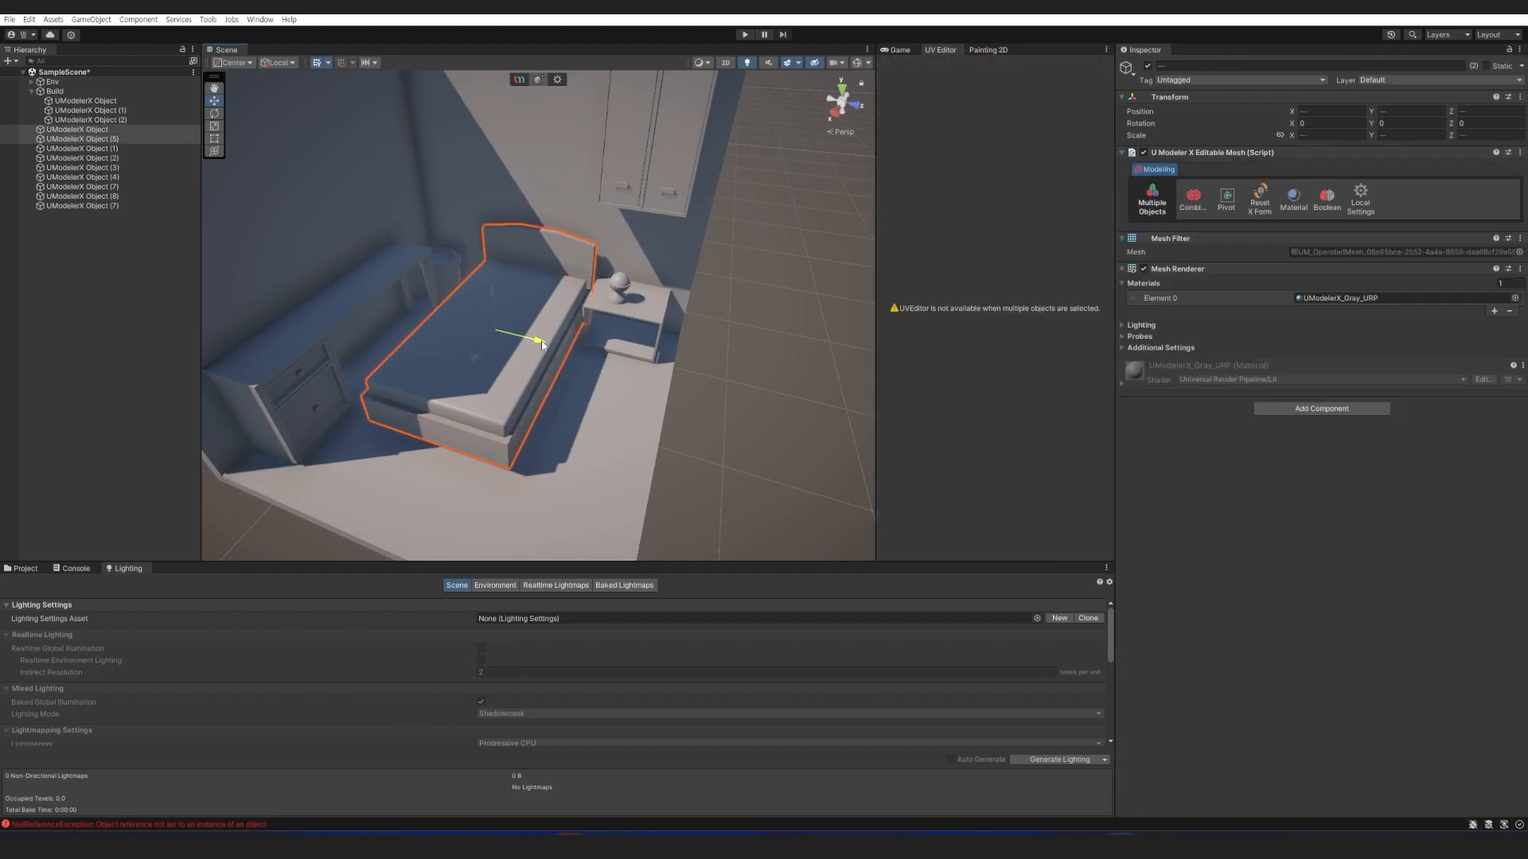
Select the wall cabinet, nightstand and lamp together and move them along Z away from the bed.
{"action": "left_click", "coordinate": [657, 207], "text": "shift"}
{"action": "left_click", "coordinate": [648, 314], "text": "shift"}
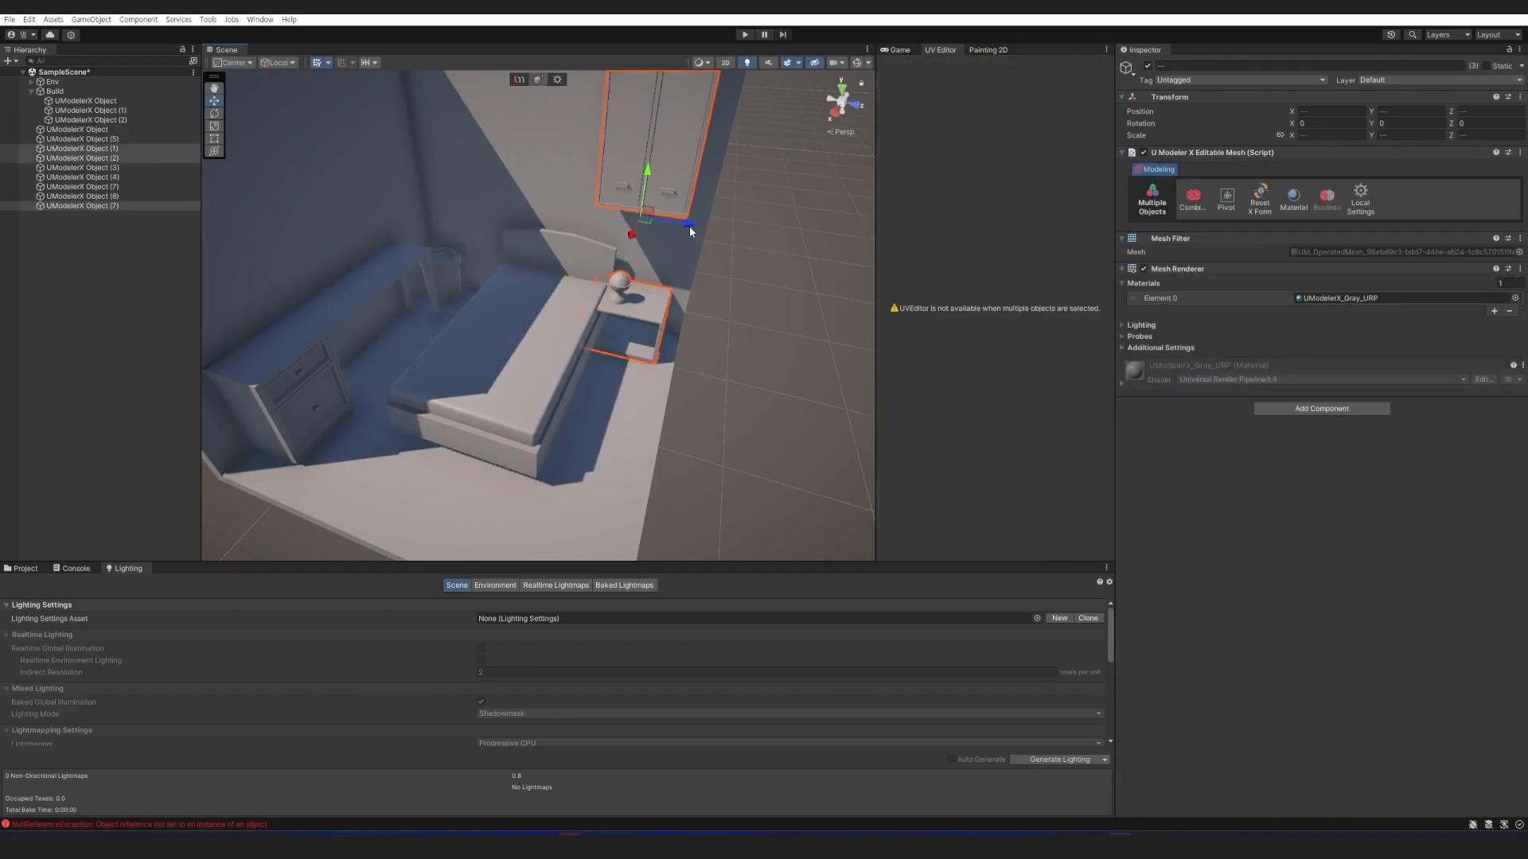
{"action": "left_click_drag", "start_coordinate": [691, 230], "coordinate": [724, 237]}
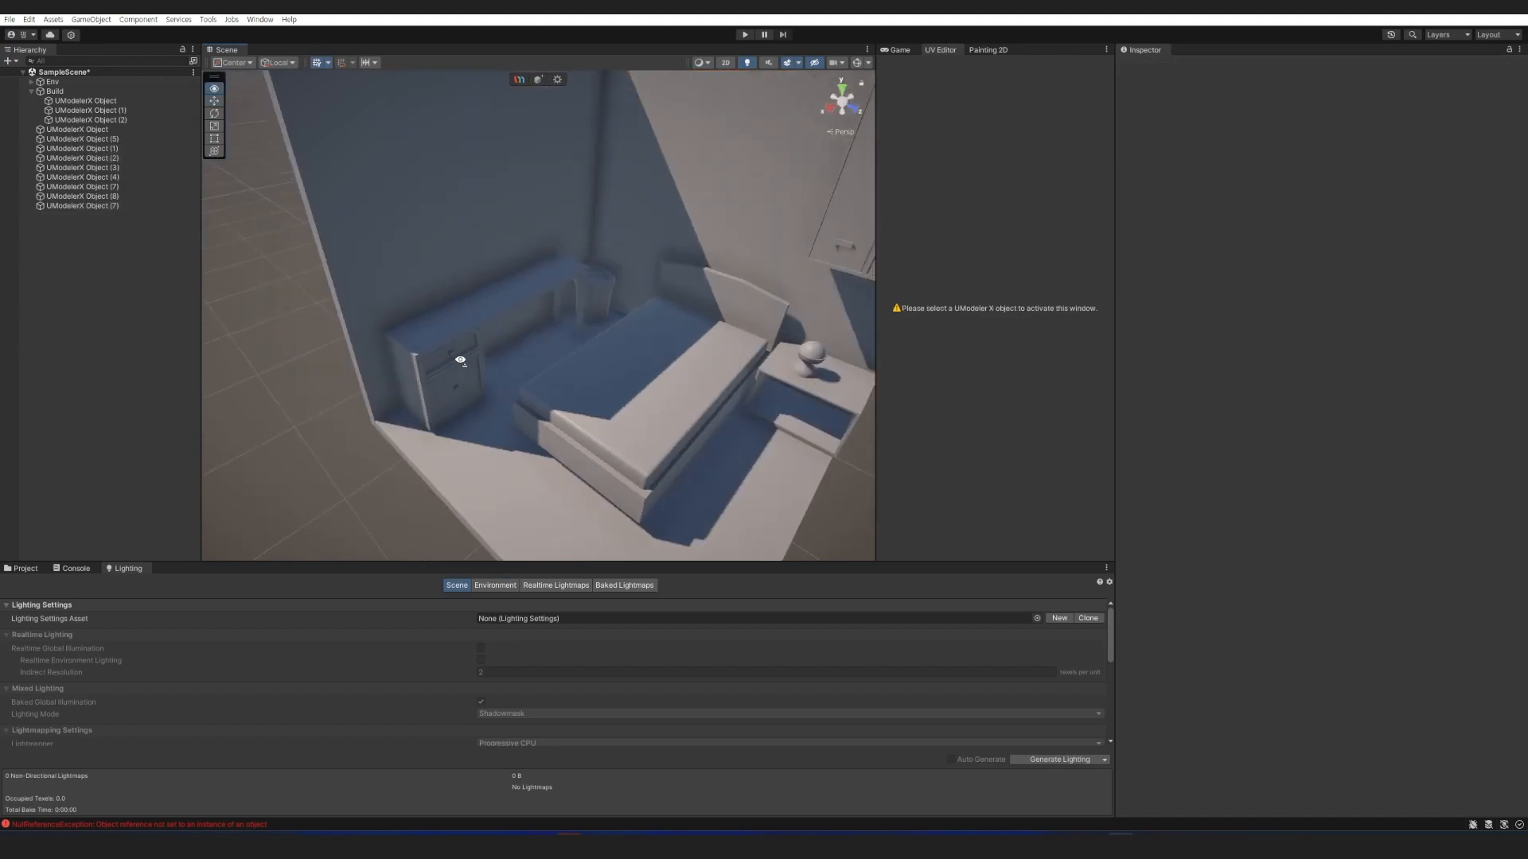
Select the floor's open side face beside the nightstand and extend it outward along Z.
{"action": "scroll", "coordinate": [461, 362], "scroll_direction": "down", "scroll_amount": 5}
{"action": "left_click", "coordinate": [533, 384]}
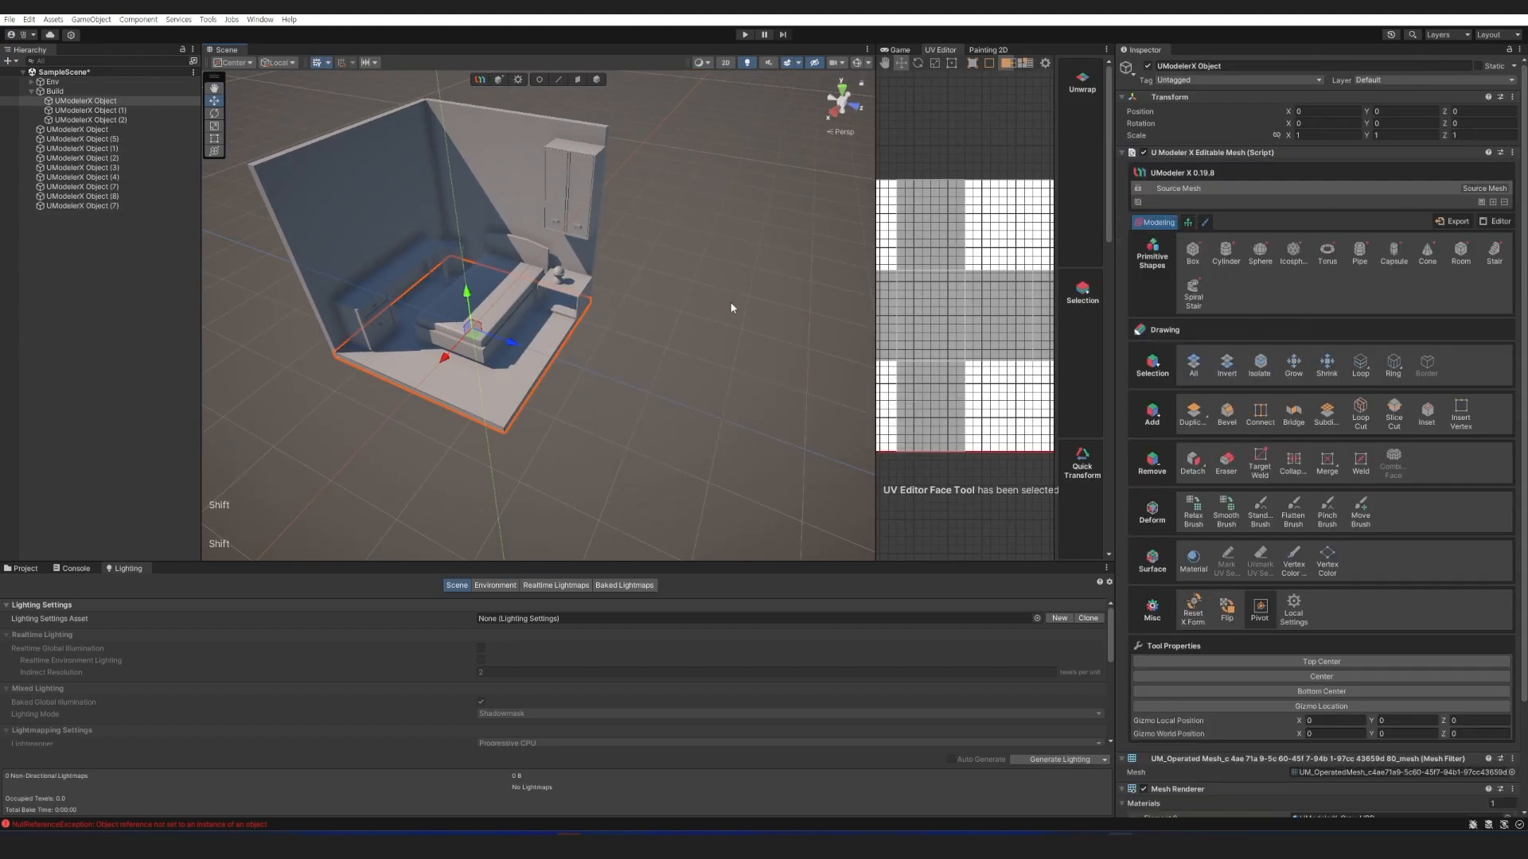
{"action": "left_click", "coordinate": [558, 351]}
{"action": "key", "text": "w"}
{"action": "right_click_drag", "start_coordinate": [526, 365], "coordinate": [651, 402]}
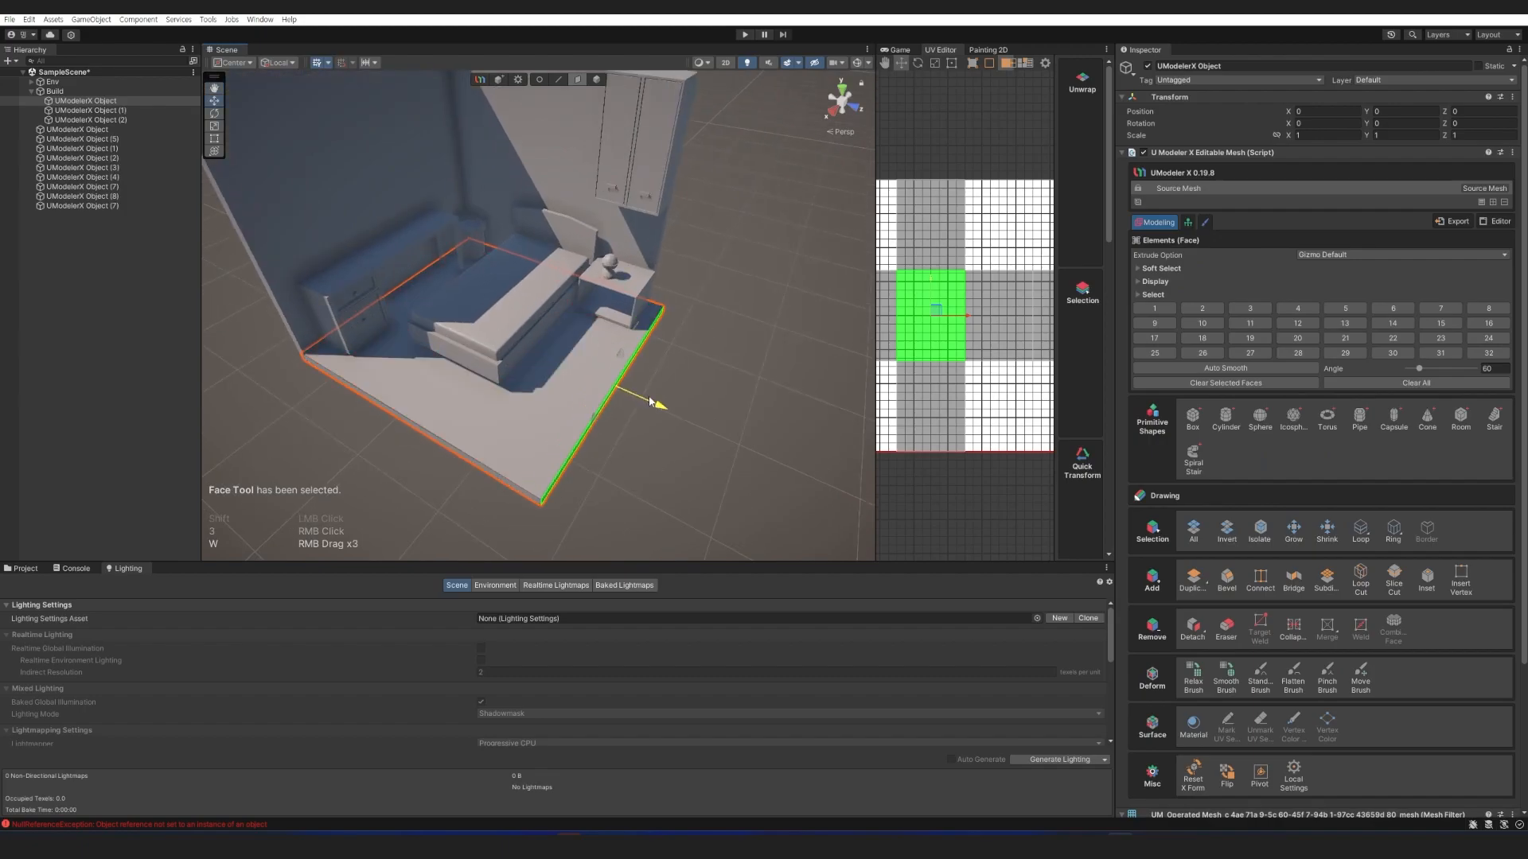
Extend the end face of the wall behind the bed outward along Z to match the widened floor.
{"action": "key", "text": "4"}
{"action": "left_click", "coordinate": [670, 212]}
{"action": "left_click", "coordinate": [675, 212]}
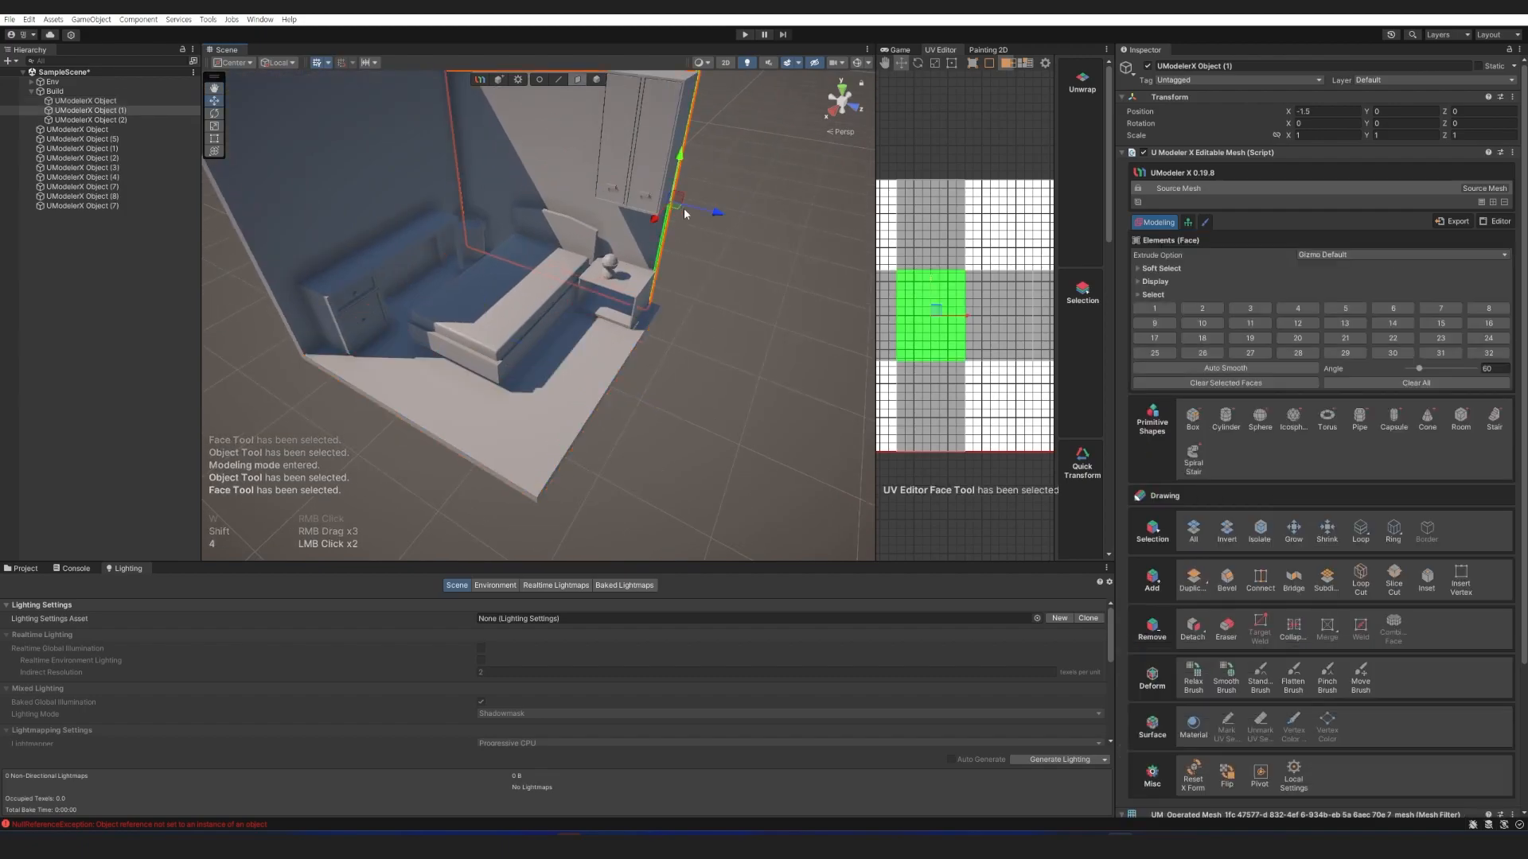
{"action": "left_click_drag", "start_coordinate": [724, 216], "coordinate": [729, 219]}
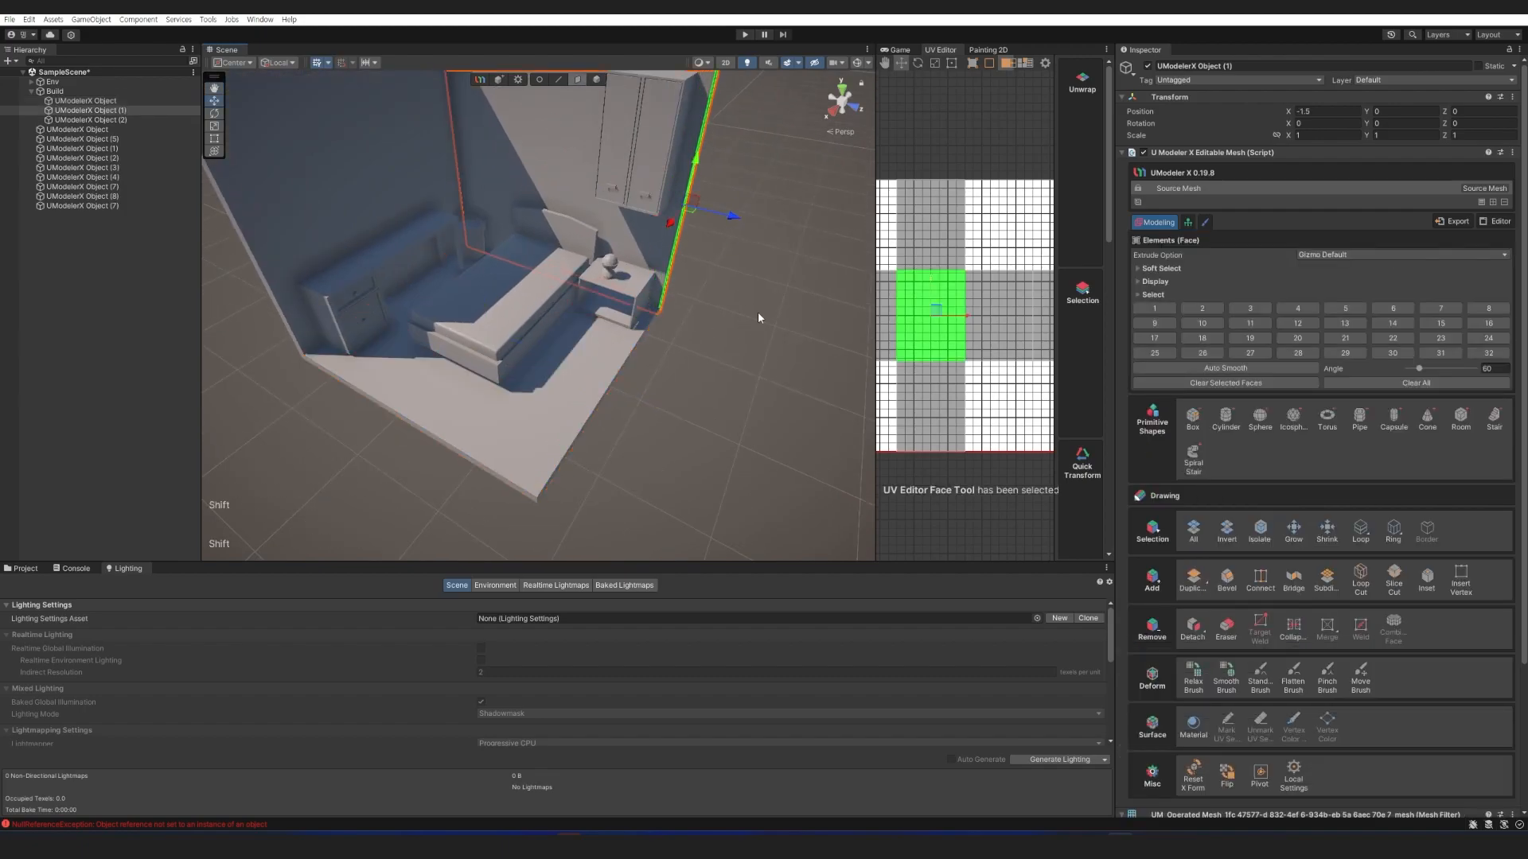
Select the floor object and duplicate it.
{"action": "key", "text": "1"}
{"action": "key", "text": "4"}
{"action": "left_click", "coordinate": [703, 368]}
{"action": "right_click_drag", "start_coordinate": [644, 369], "coordinate": [526, 389]}
{"action": "left_click", "coordinate": [525, 392]}
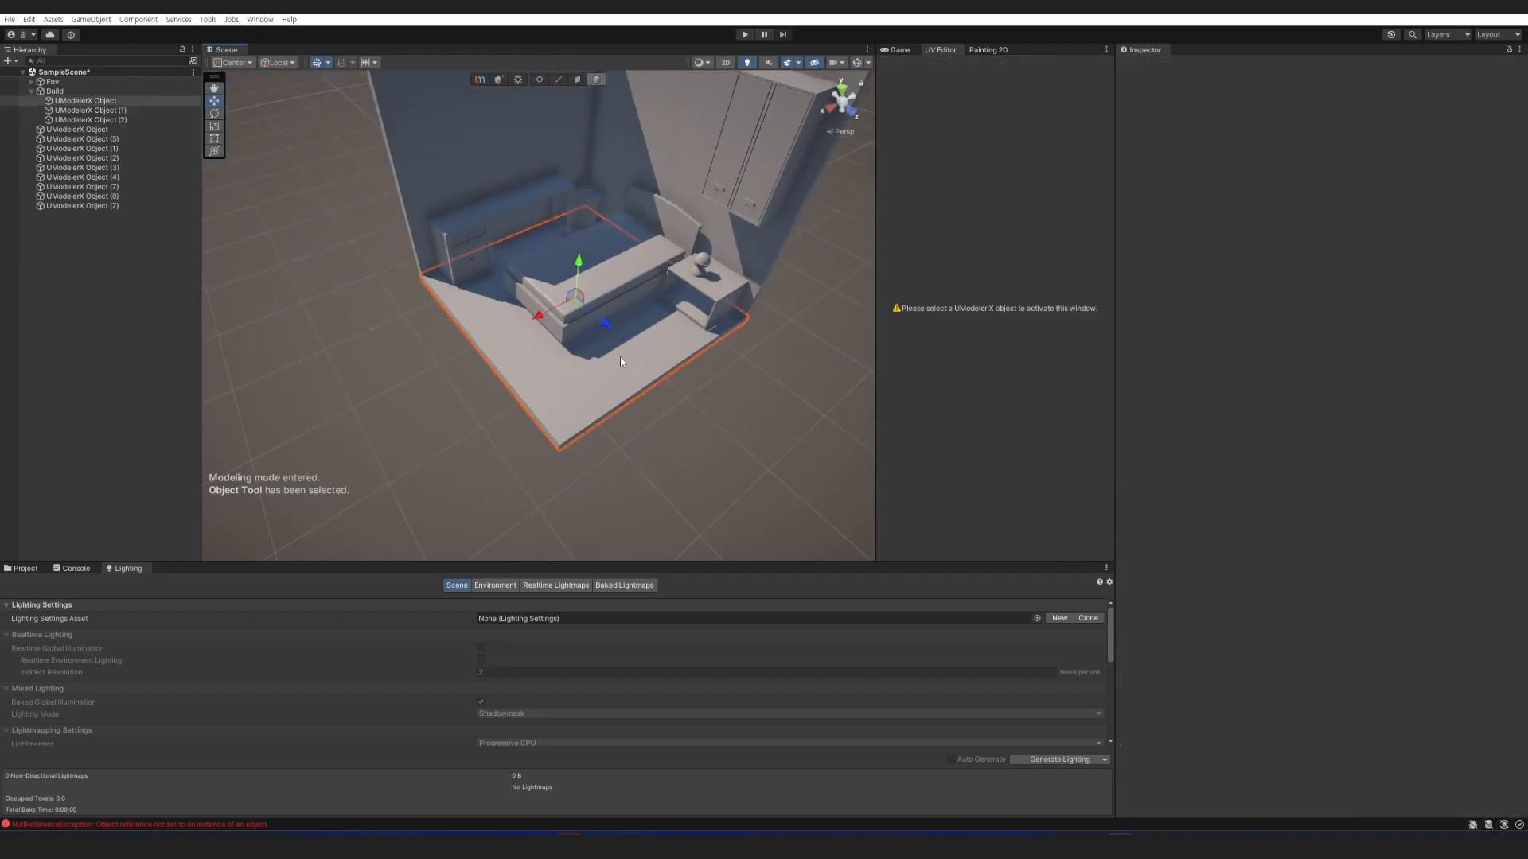
{"action": "right_click_drag", "start_coordinate": [621, 364], "coordinate": [639, 353]}
{"action": "right_click", "coordinate": [88, 101]}
{"action": "left_click", "coordinate": [143, 180]}
{"action": "key", "text": "ctrl+d"}
{"action": "right_click_drag", "start_coordinate": [603, 319], "coordinate": [566, 341]}
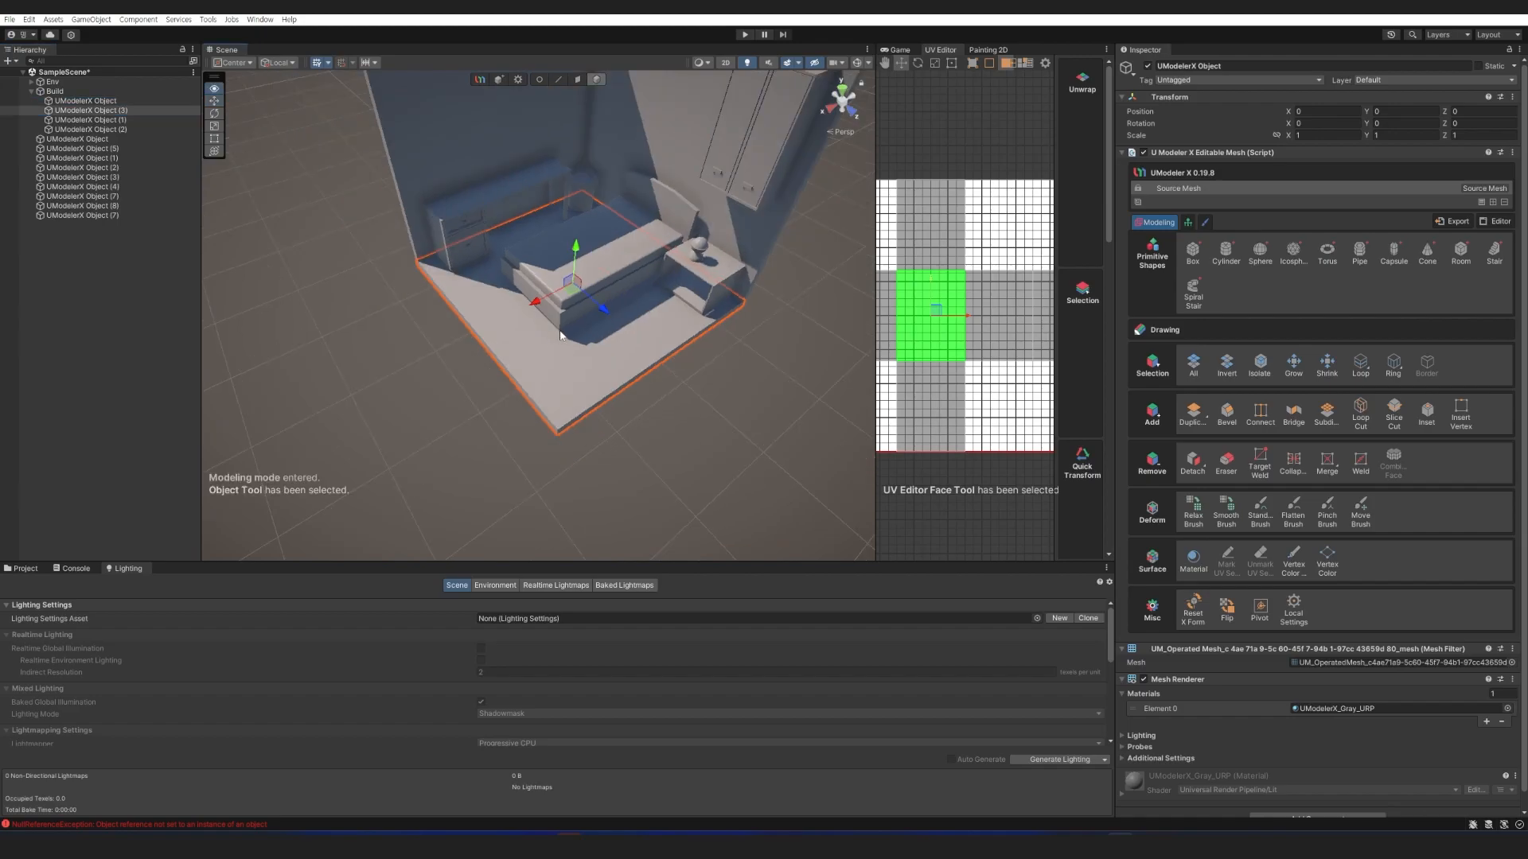
Scale the duplicated floor to about 0.91 in X and Z and raise it to Y 0.016 as a rug.
{"action": "left_click_drag", "start_coordinate": [566, 339], "coordinate": [594, 345], "text": "alt"}
{"action": "scroll", "coordinate": [594, 346], "scroll_direction": "up", "scroll_amount": 3}
{"action": "middle_click_drag", "start_coordinate": [594, 303], "coordinate": [610, 342]}
{"action": "left_click_drag", "start_coordinate": [582, 310], "coordinate": [543, 269]}
{"action": "key", "text": "f"}
{"action": "scroll", "coordinate": [595, 350], "scroll_direction": "down", "scroll_amount": 5}
{"action": "key", "text": "r"}
{"action": "key", "text": "w"}
{"action": "mouse_move", "coordinate": [543, 269]}
{"action": "left_mouse_down"}
{"action": "mouse_move", "coordinate": [536, 255]}
{"action": "mouse_move", "coordinate": [548, 287]}
{"action": "left_mouse_up"}
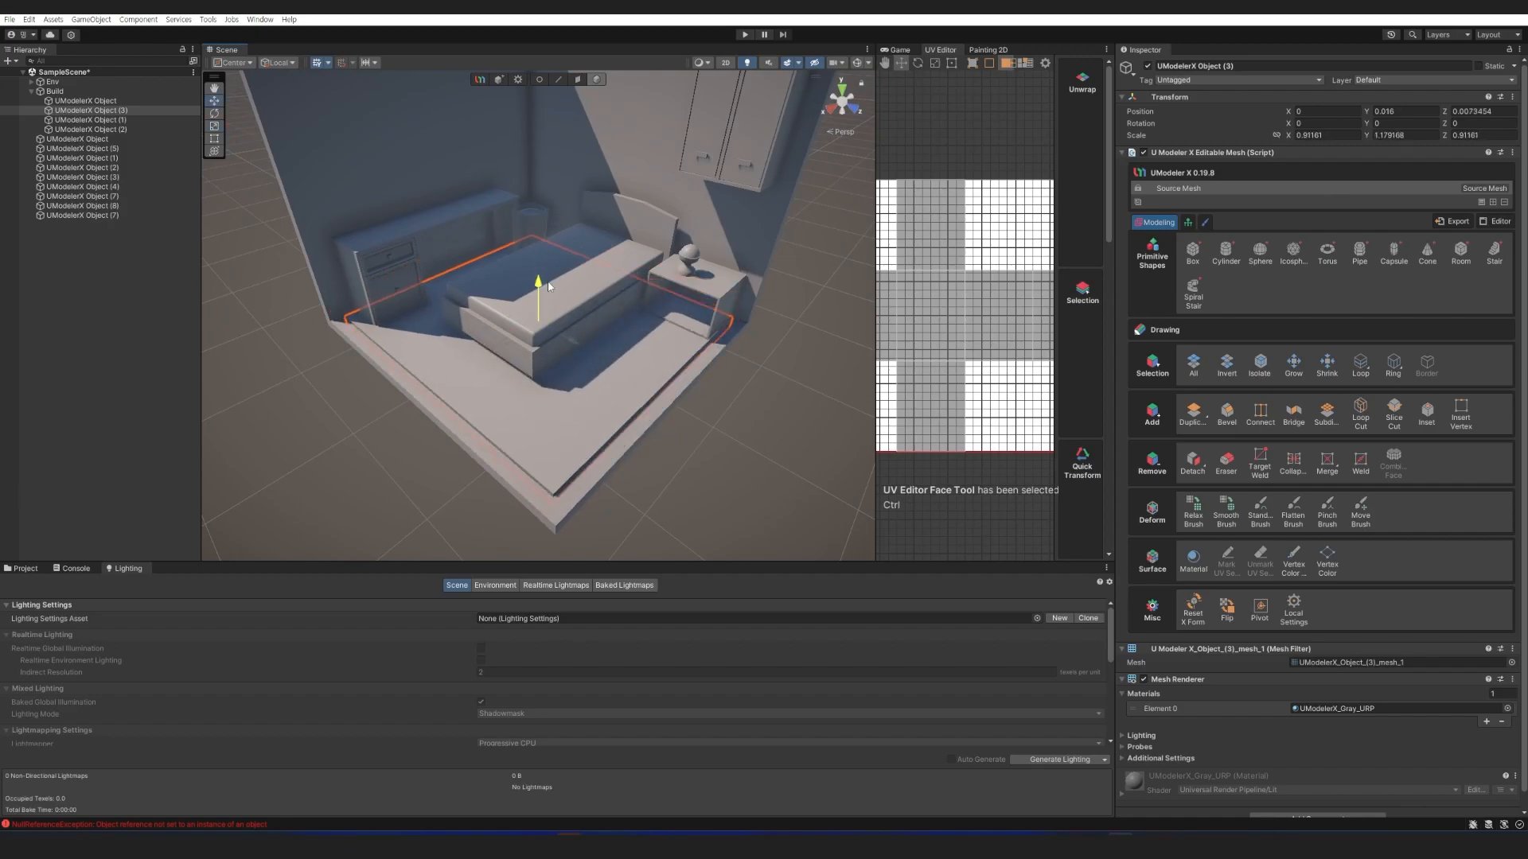
{"action": "left_click_drag", "start_coordinate": [602, 495], "coordinate": [599, 460], "text": "alt"}
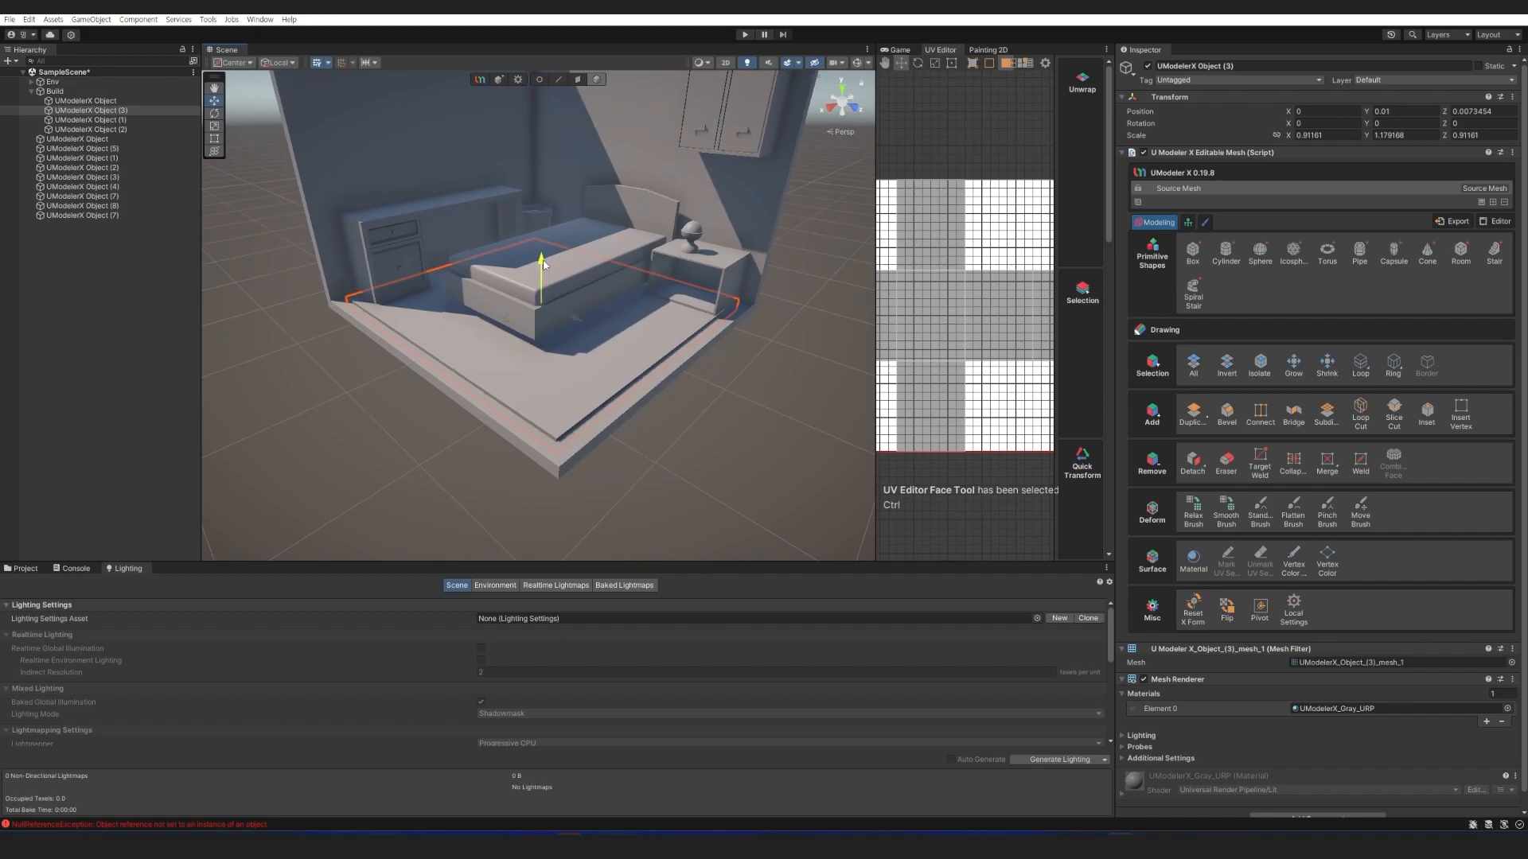
Select the rug's vertical corner edges and bevel them with width 0.07 and 3 segments.
{"action": "key", "text": "2"}
{"action": "key", "text": "a"}
{"action": "key", "text": "w"}
{"action": "right_click_drag", "start_coordinate": [369, 336], "coordinate": [411, 382]}
{"action": "left_click", "coordinate": [411, 388], "text": "shift"}
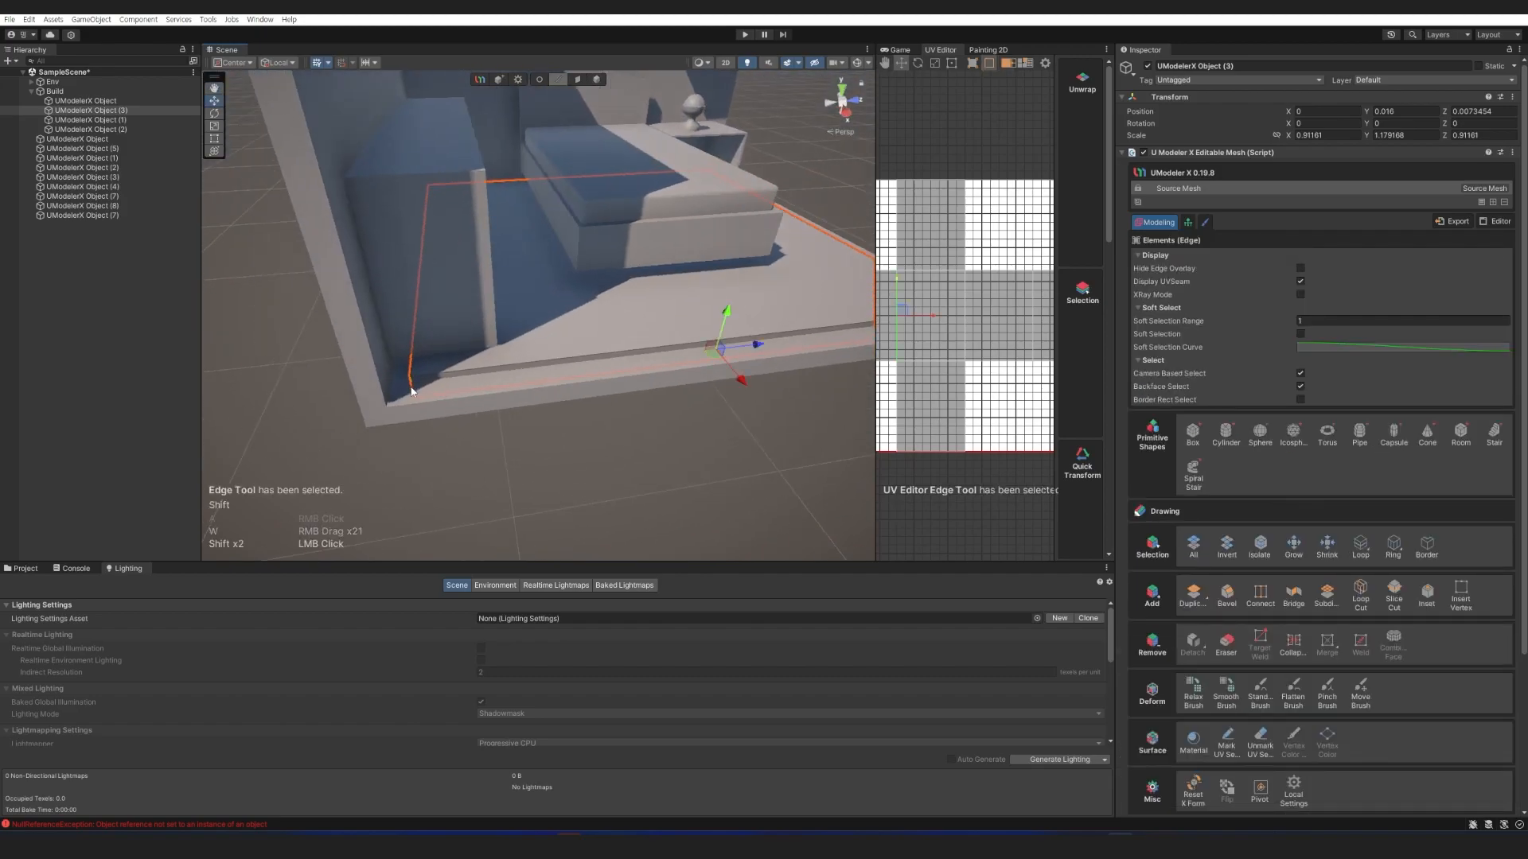
{"action": "right_click_drag", "start_coordinate": [719, 207], "coordinate": [398, 247]}
{"action": "key", "text": "d"}
{"action": "right_click_drag", "start_coordinate": [583, 374], "coordinate": [716, 410]}
{"action": "key", "text": "a"}
{"action": "left_click", "coordinate": [1227, 595]}
{"action": "left_click", "coordinate": [1343, 489]}
{"action": "type", "text": "0.1"}
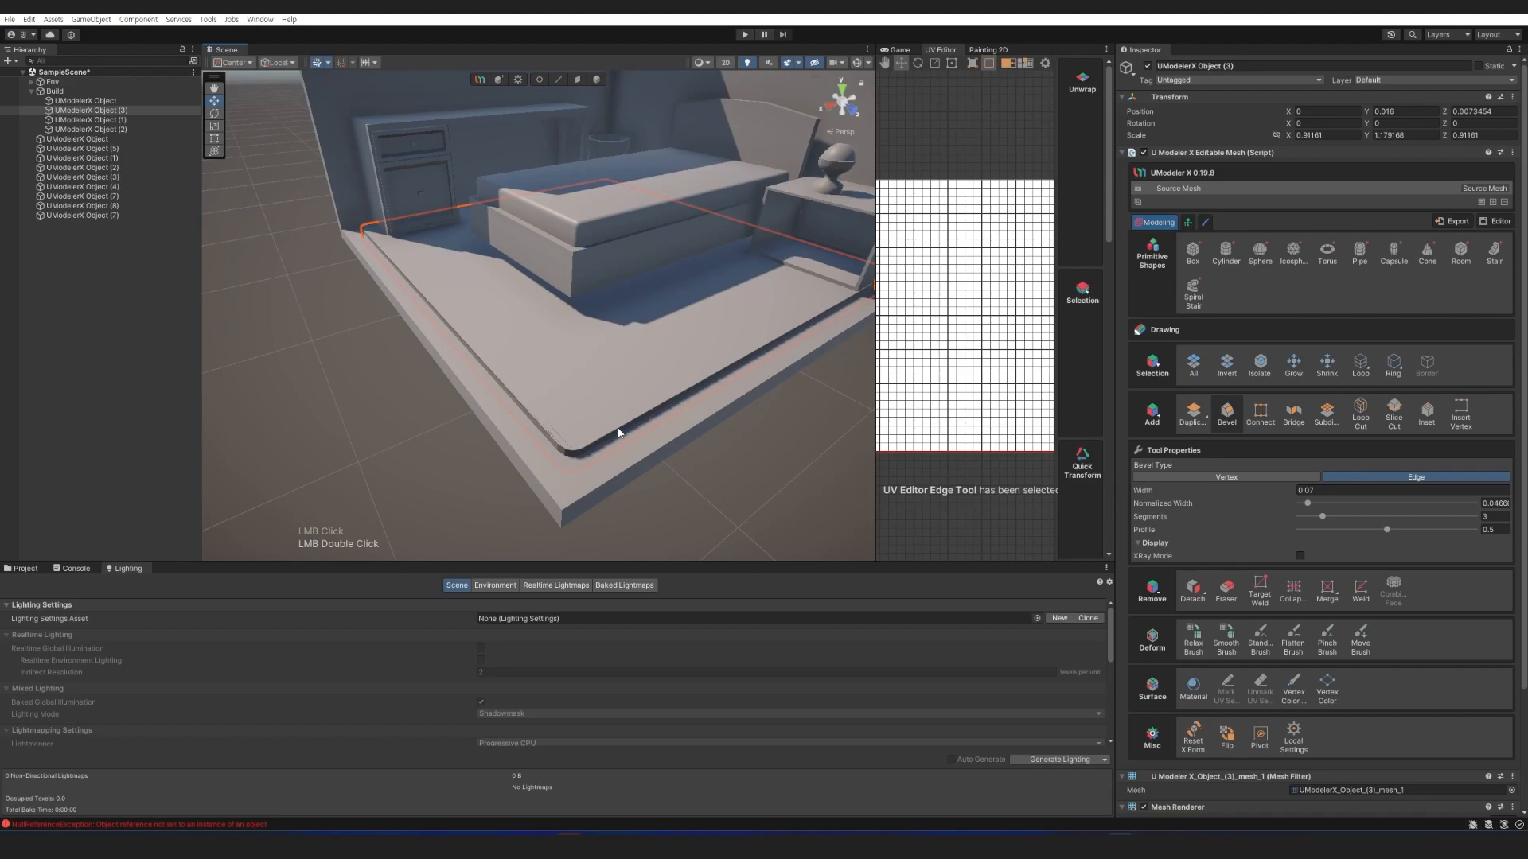
Select the rug's top edge loop and bevel it with width 0.02 and 3 segments.
{"action": "key", "text": "shift+2"}
{"action": "double_click", "coordinate": [611, 440]}
{"action": "key", "text": "w"}
{"action": "right_click_drag", "start_coordinate": [596, 432], "coordinate": [553, 371]}
{"action": "key", "text": "3"}
{"action": "key", "text": "s"}
{"action": "left_click", "coordinate": [569, 316]}
{"action": "key", "text": "ctrl+z"}
{"action": "key", "text": "2"}
{"action": "key", "text": "w"}
{"action": "left_click", "coordinate": [1226, 594]}
{"action": "left_click", "coordinate": [1359, 493]}
{"action": "type", "text": "0.02"}
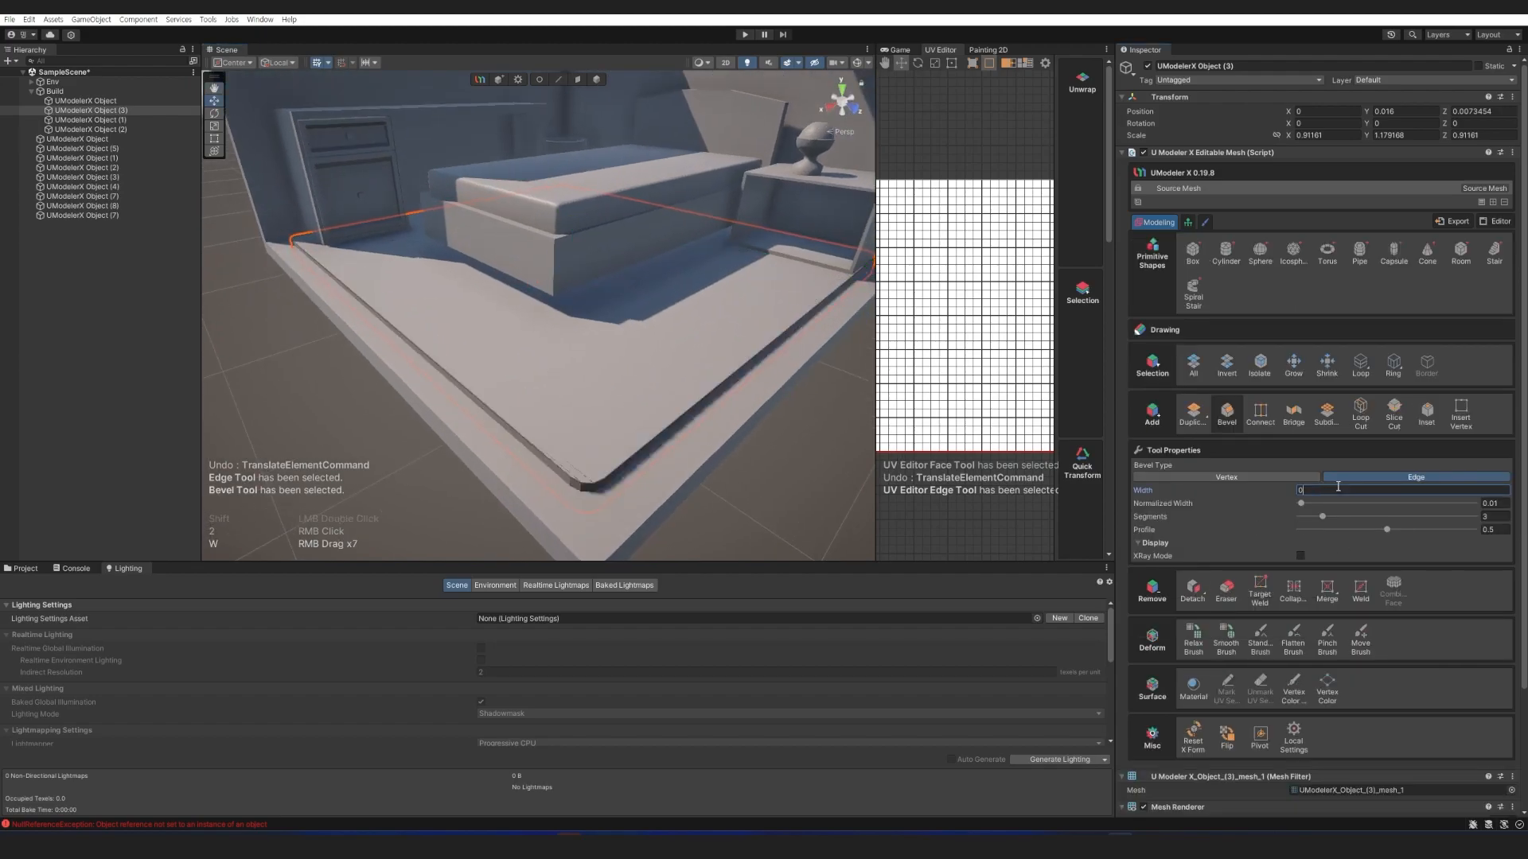
{"action": "scroll", "coordinate": [719, 445], "scroll_direction": "down", "scroll_amount": 5}
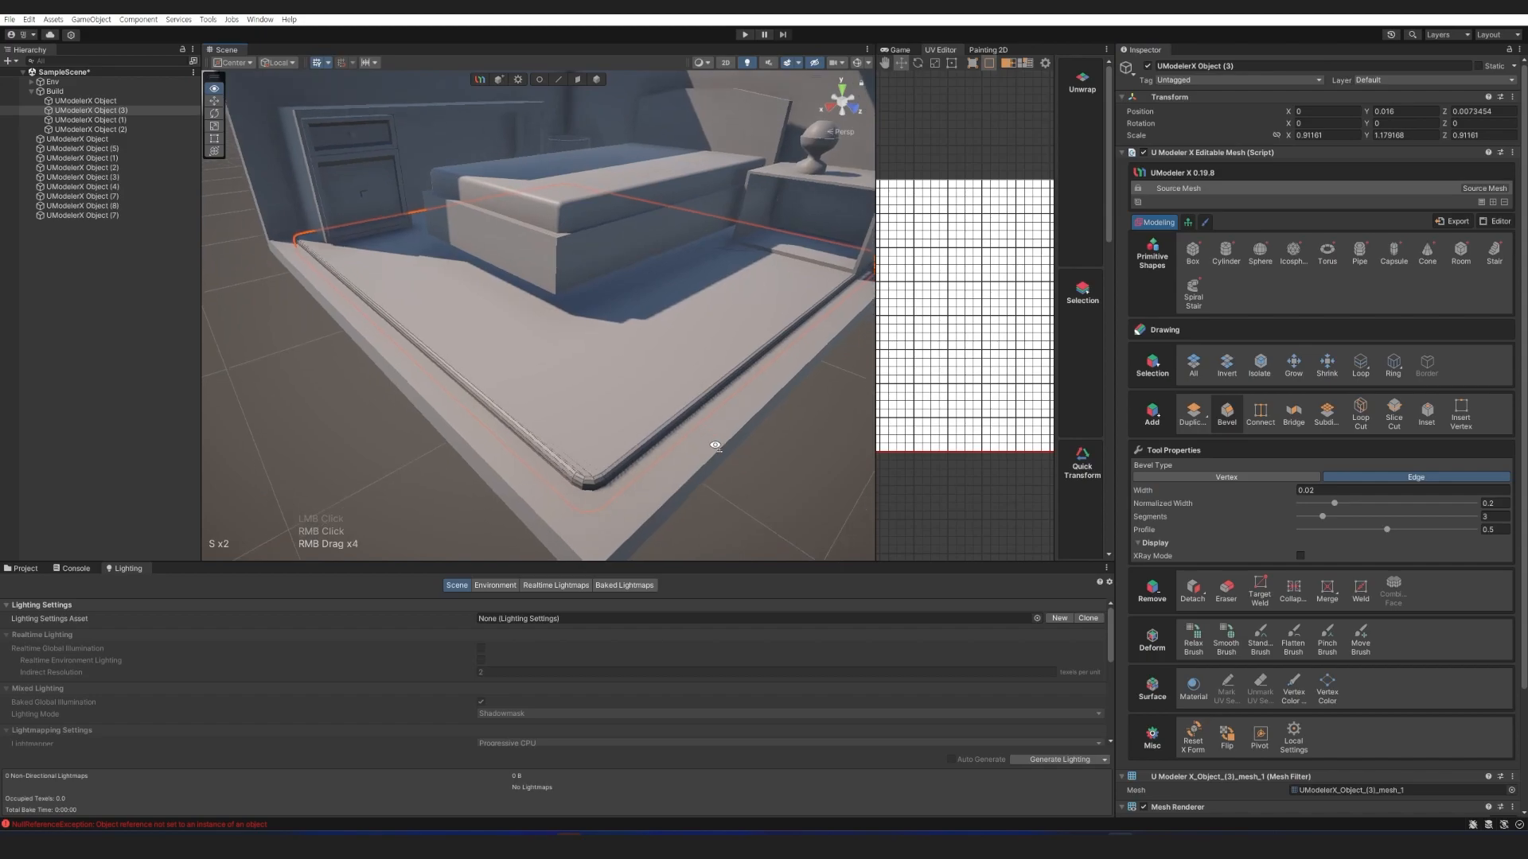
Select all faces of the rug, apply Auto Smooth to them and deselect the object.
{"action": "key", "text": "4"}
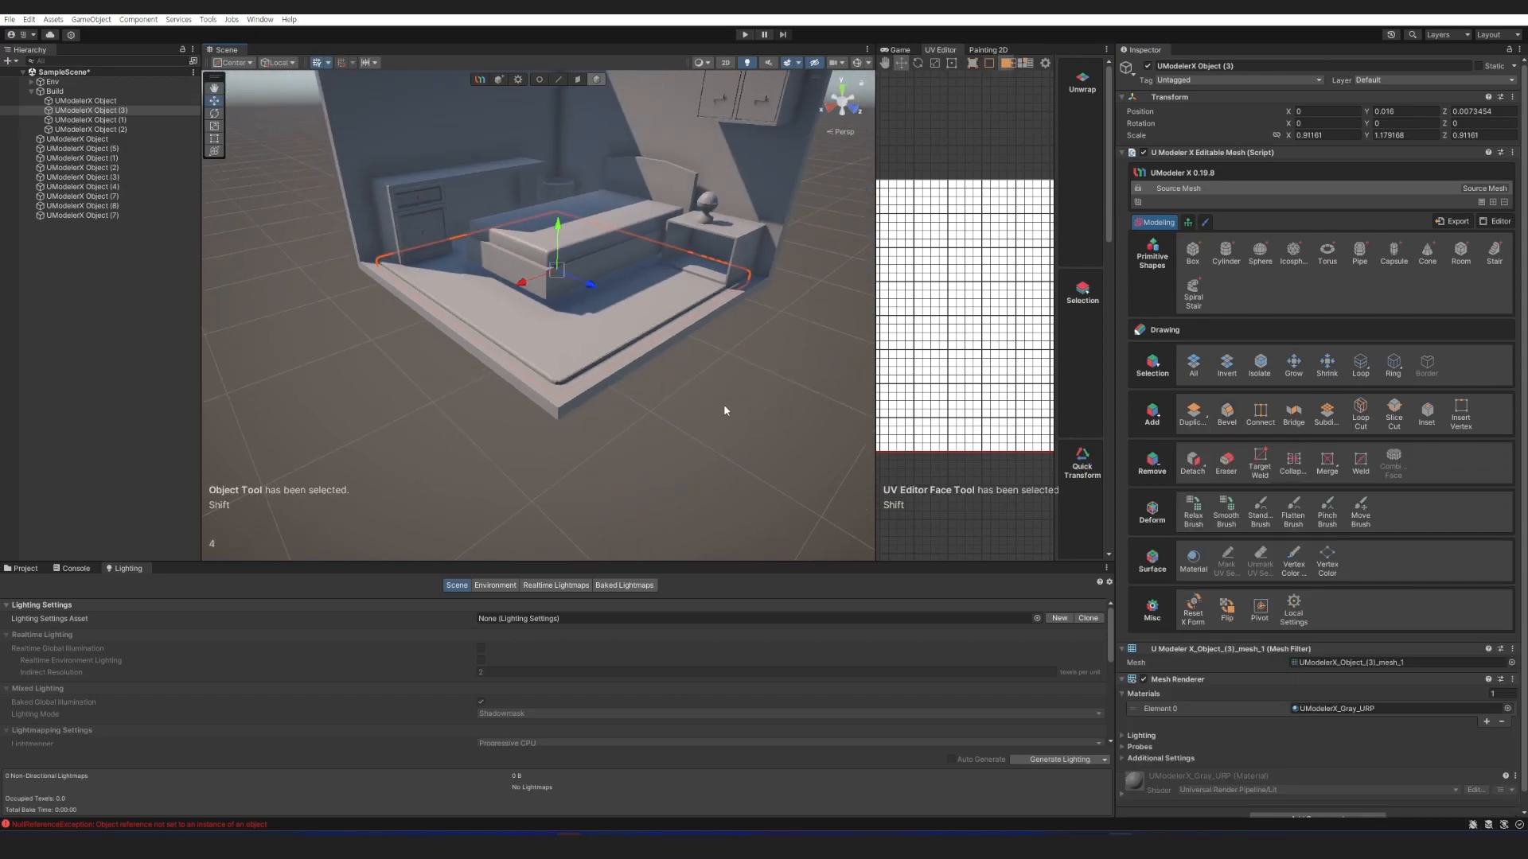
{"action": "key", "text": "3"}
{"action": "key", "text": "shift+a"}
{"action": "left_click", "coordinate": [1227, 373]}
{"action": "key", "text": "1"}
{"action": "key", "text": "4"}
{"action": "left_click", "coordinate": [740, 408]}
Select the wall behind the desk and add two vertical cuts with Loop Cut, using a split number of 2.
{"action": "right_click_drag", "start_coordinate": [708, 370], "coordinate": [689, 324]}
{"action": "left_click_drag", "start_coordinate": [689, 325], "coordinate": [730, 399], "text": "alt"}
{"action": "scroll", "coordinate": [729, 398], "scroll_direction": "down", "scroll_amount": 4}
{"action": "scroll", "coordinate": [727, 400], "scroll_direction": "up", "scroll_amount": 2}
{"action": "left_click", "coordinate": [510, 282]}
{"action": "key", "text": "f"}
{"action": "left_click_drag", "start_coordinate": [574, 232], "coordinate": [493, 266], "text": "alt"}
{"action": "scroll", "coordinate": [494, 267], "scroll_direction": "up", "scroll_amount": 3}
{"action": "scroll", "coordinate": [493, 266], "scroll_direction": "down", "scroll_amount": 1}
{"action": "left_click", "coordinate": [1362, 416]}
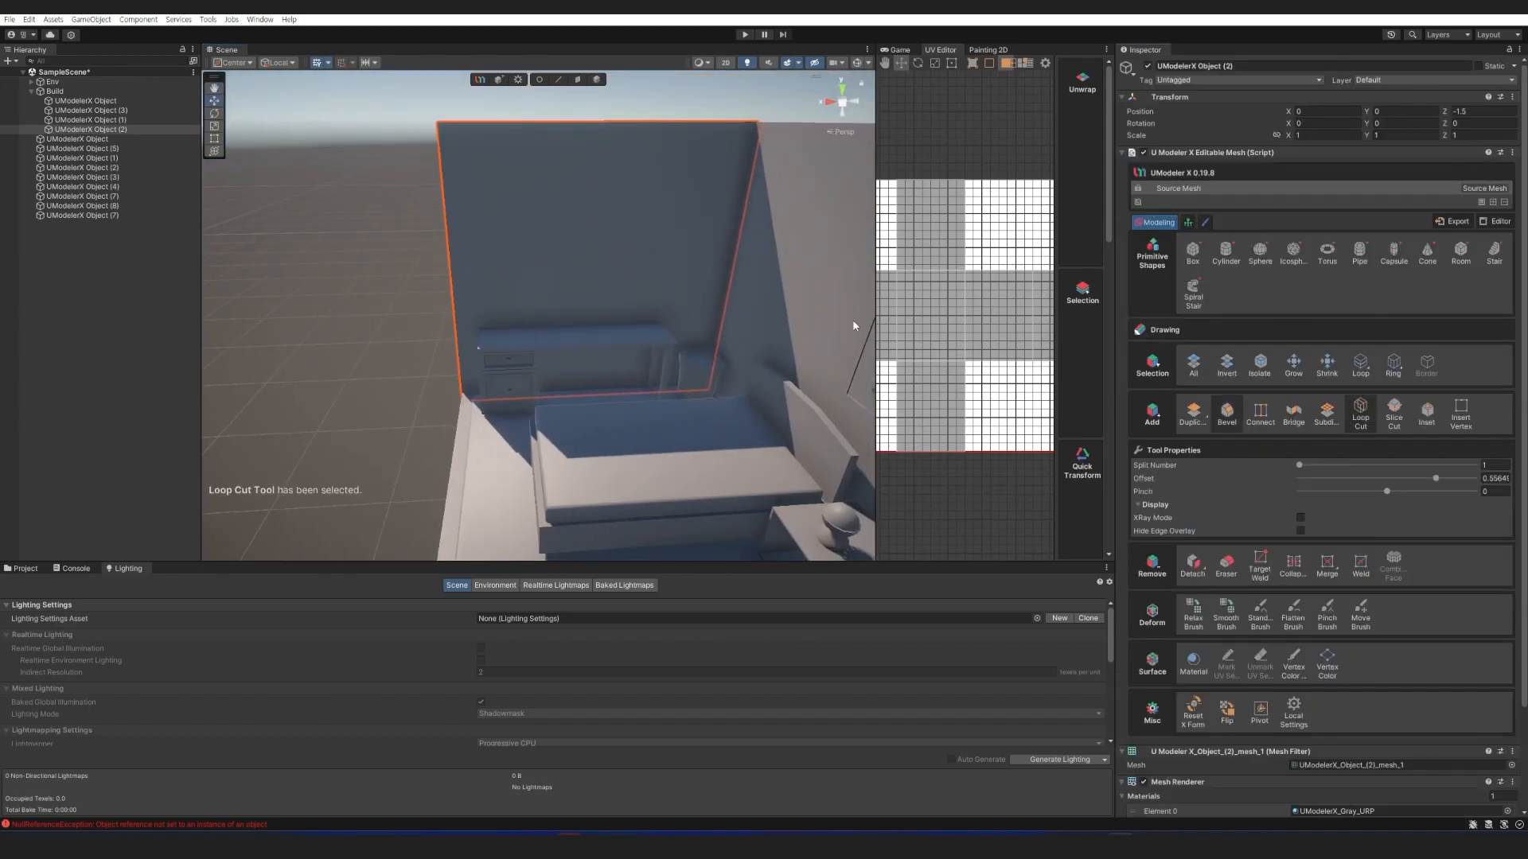
{"action": "right_click_drag", "start_coordinate": [659, 301], "coordinate": [580, 229]}
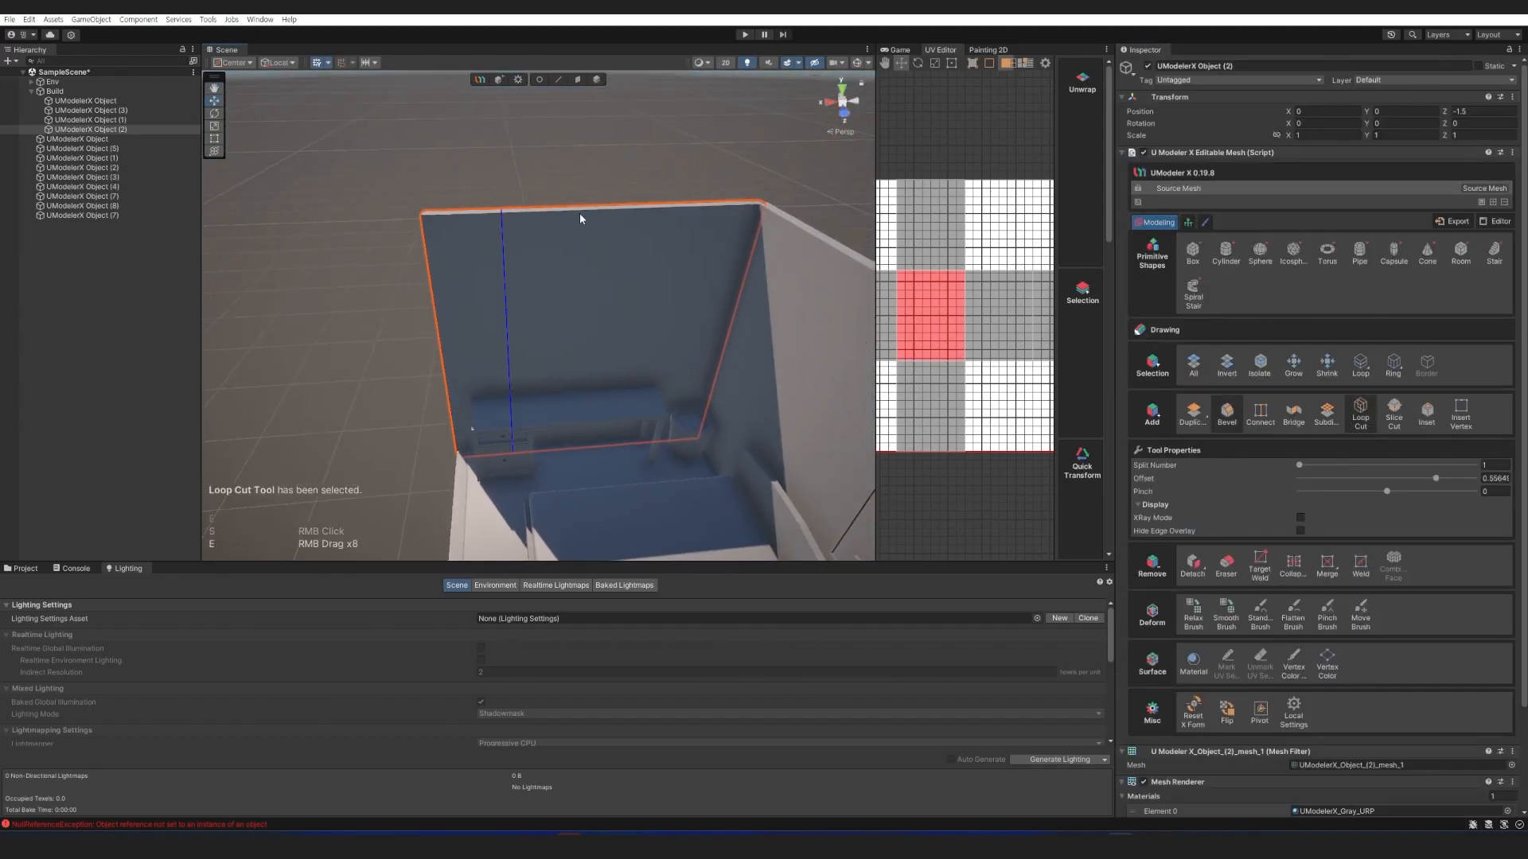
{"action": "left_click", "coordinate": [1492, 466]}
{"action": "type", "text": "2"}
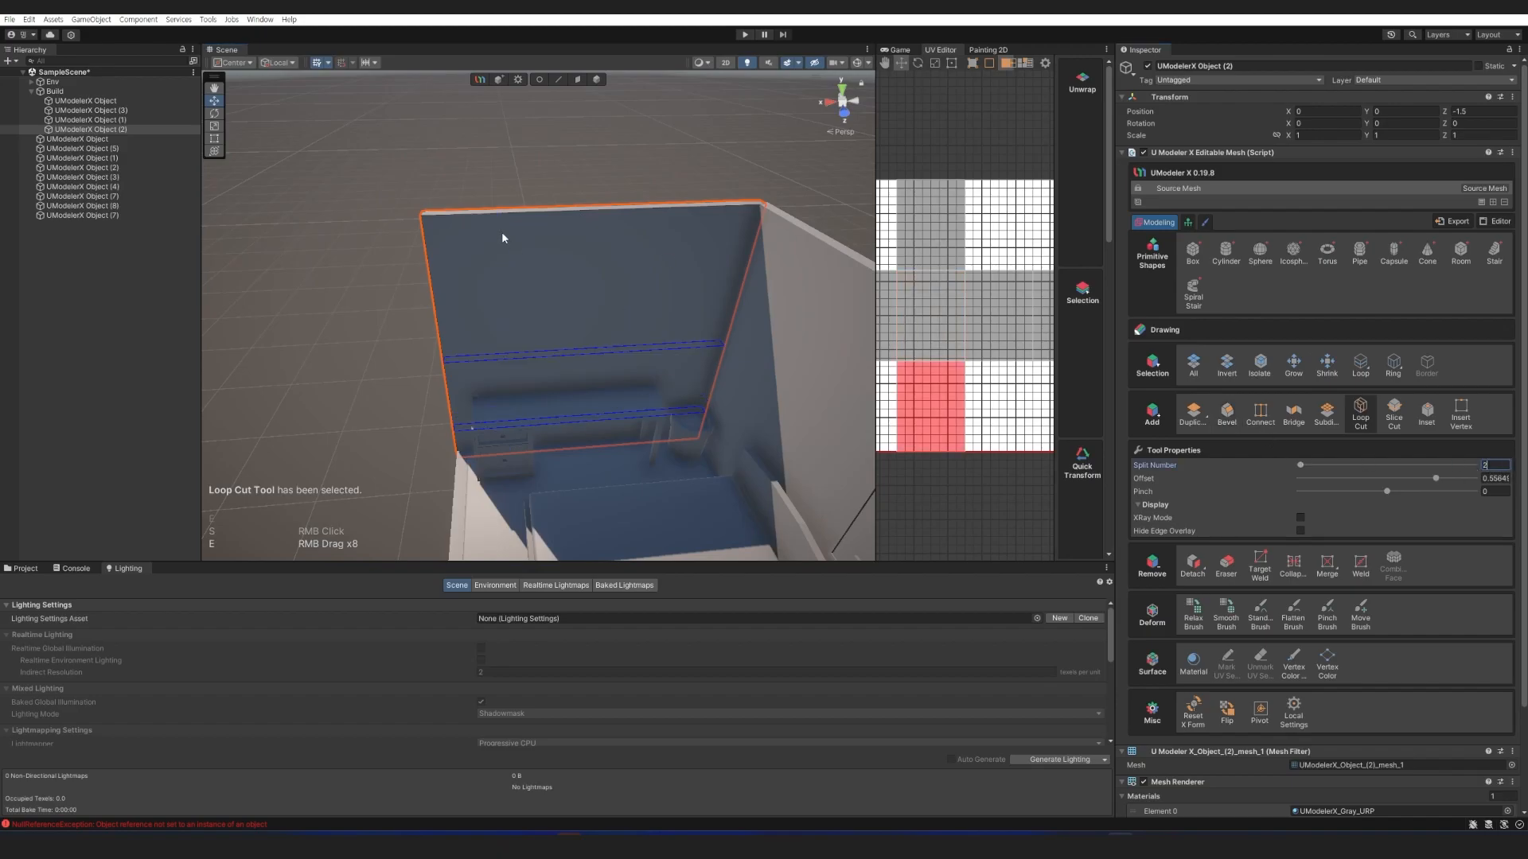
{"action": "left_click", "coordinate": [555, 227]}
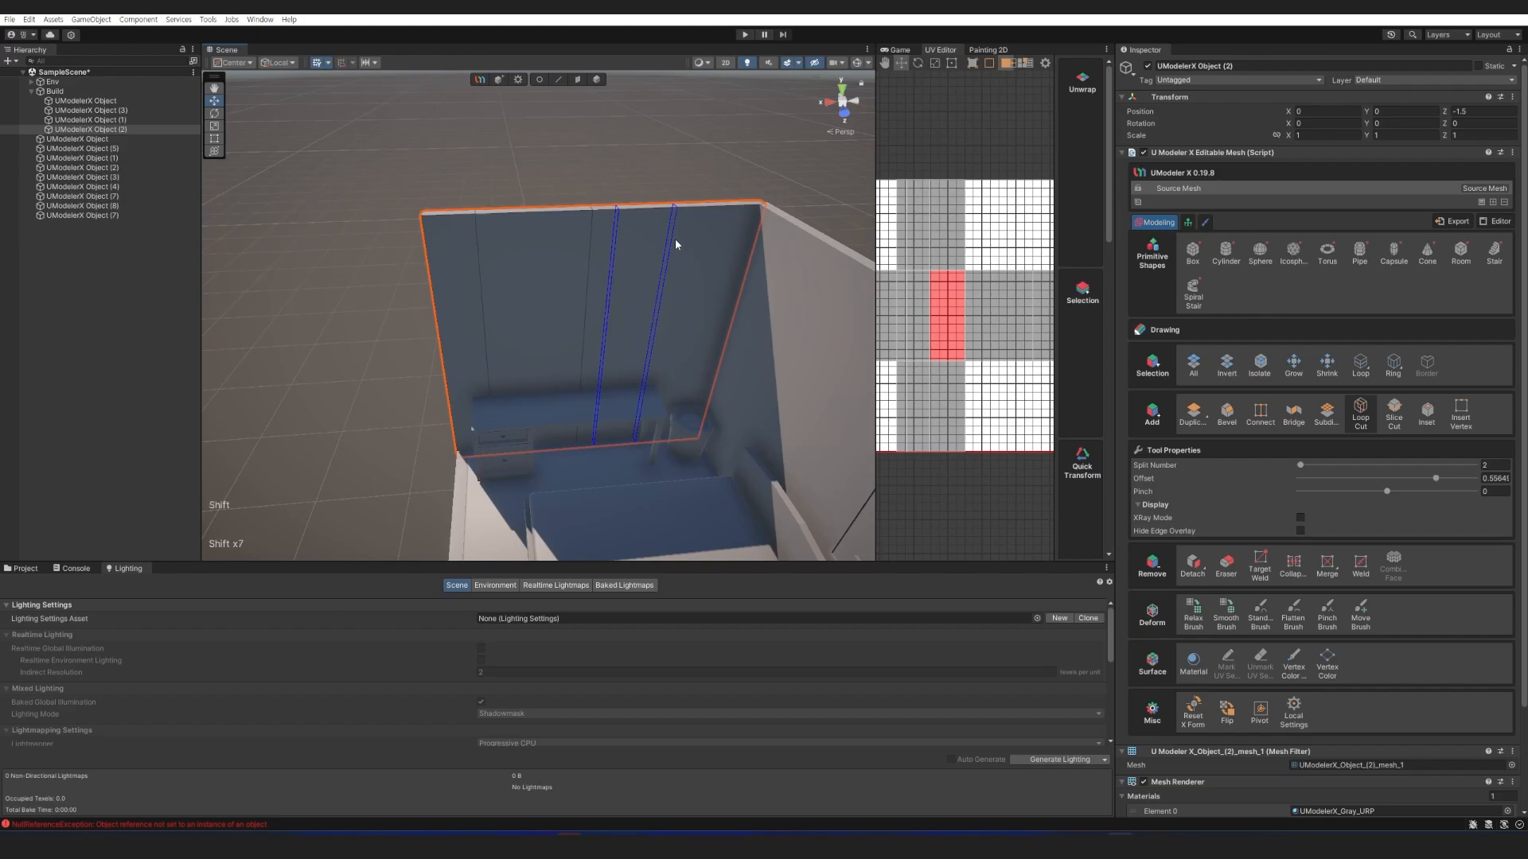
Move the wall's two vertical edge loops along X to mark the sides of a window centred above the desk.
{"action": "key", "text": "2"}
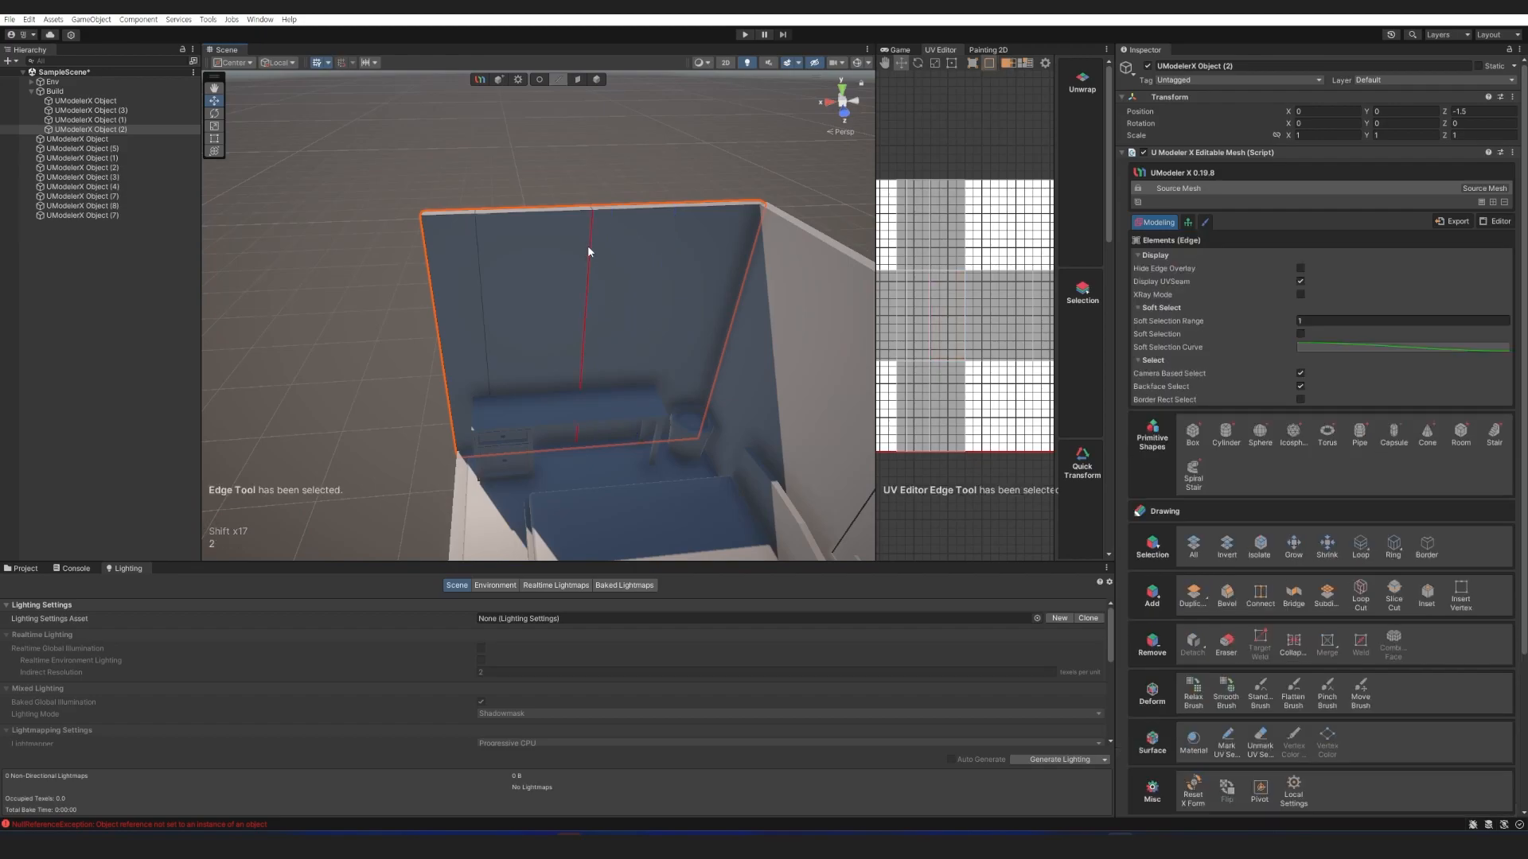
{"action": "left_click", "coordinate": [478, 265]}
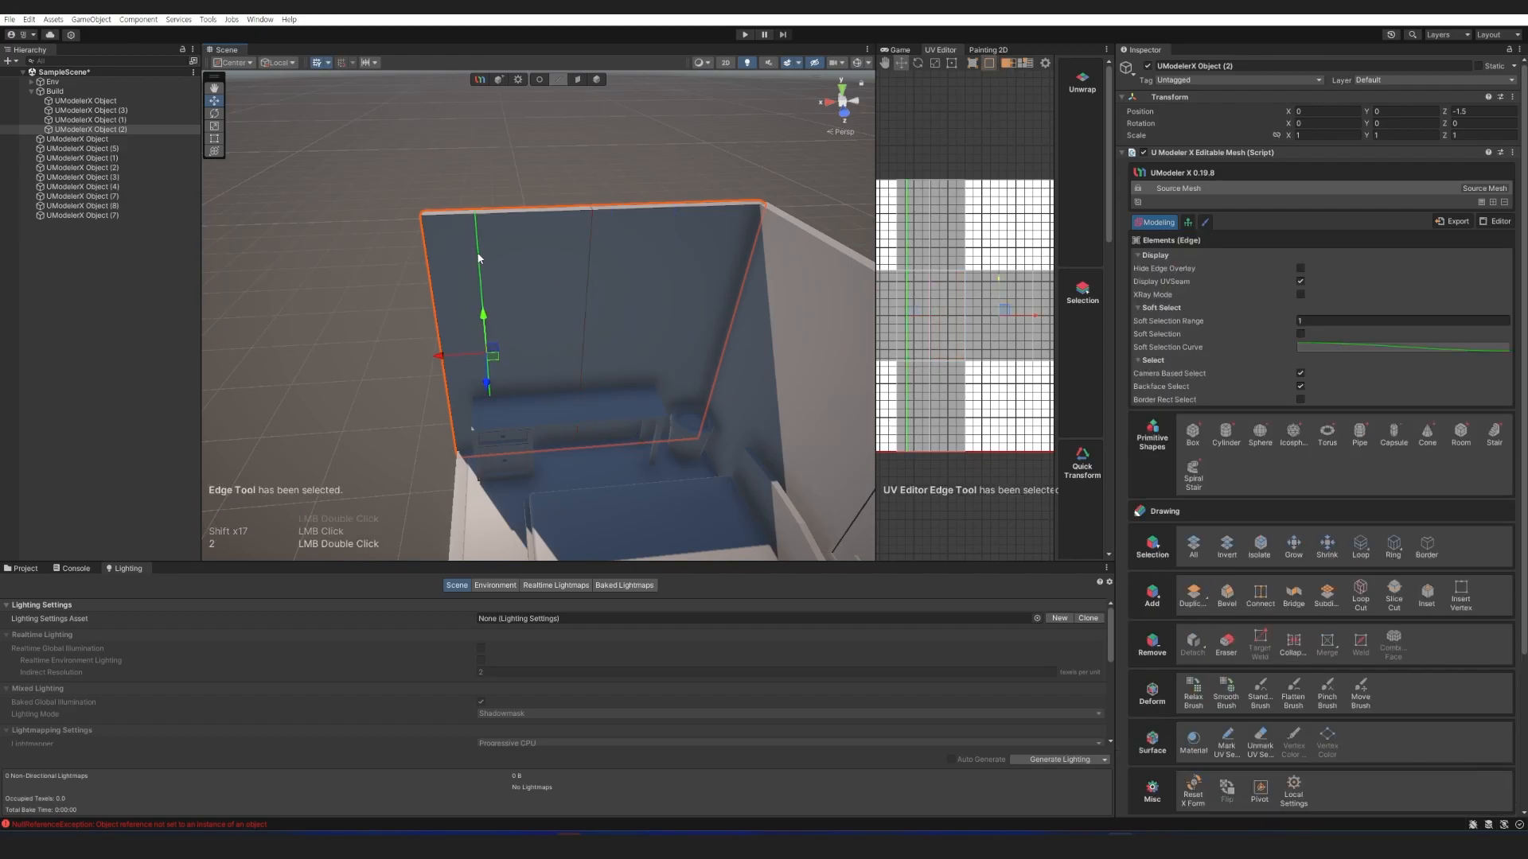
{"action": "left_click_drag", "start_coordinate": [455, 358], "coordinate": [470, 360]}
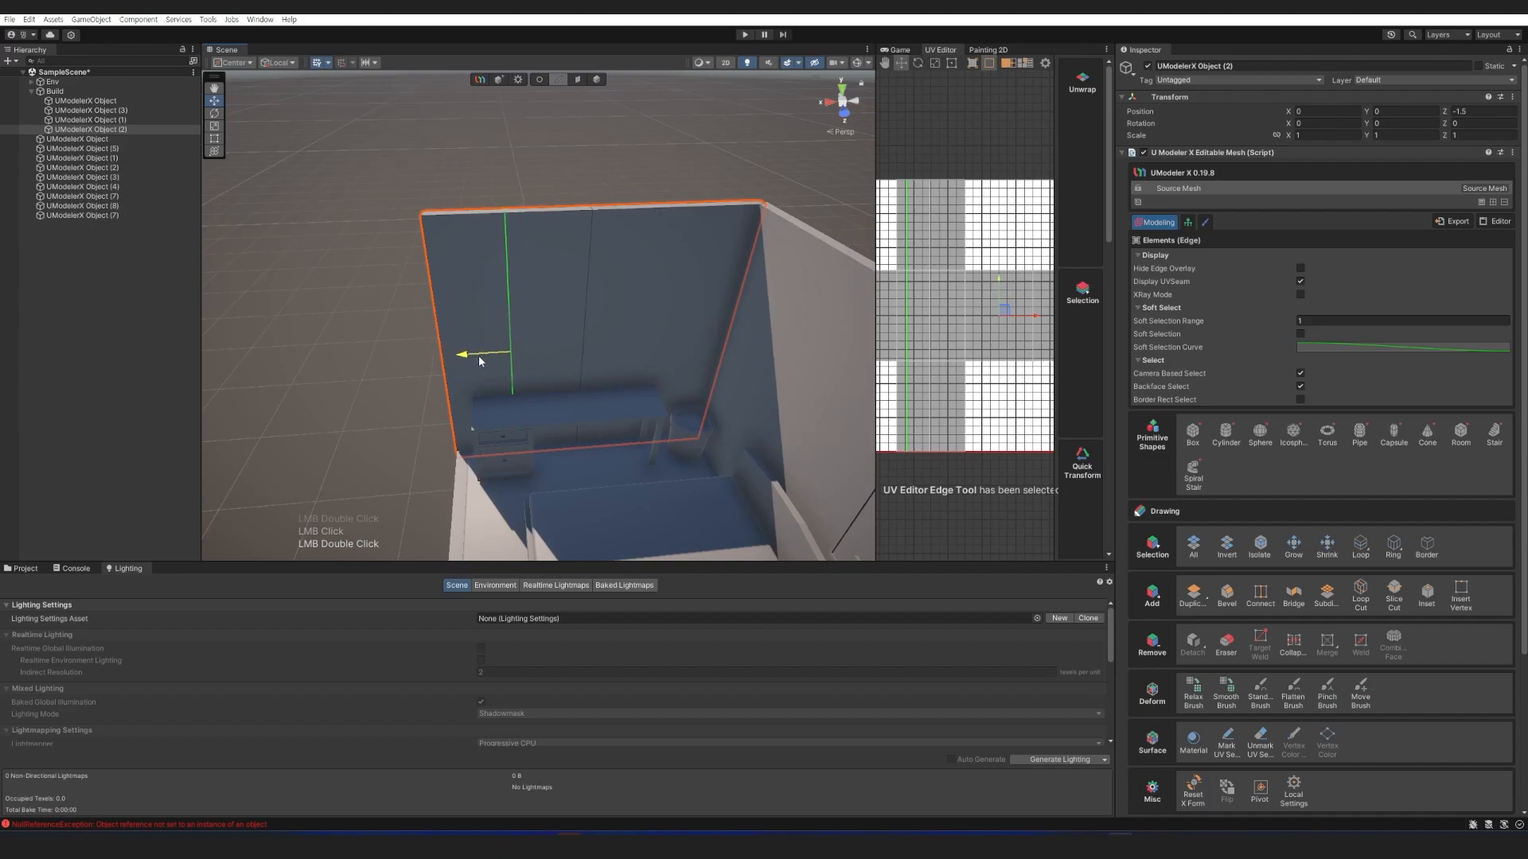
{"action": "left_click", "coordinate": [586, 304]}
{"action": "left_click_drag", "start_coordinate": [538, 359], "coordinate": [609, 352]}
Add two horizontal loop cuts across the wall and move the lower one down to just above the desk.
{"action": "left_click", "coordinate": [1361, 593]}
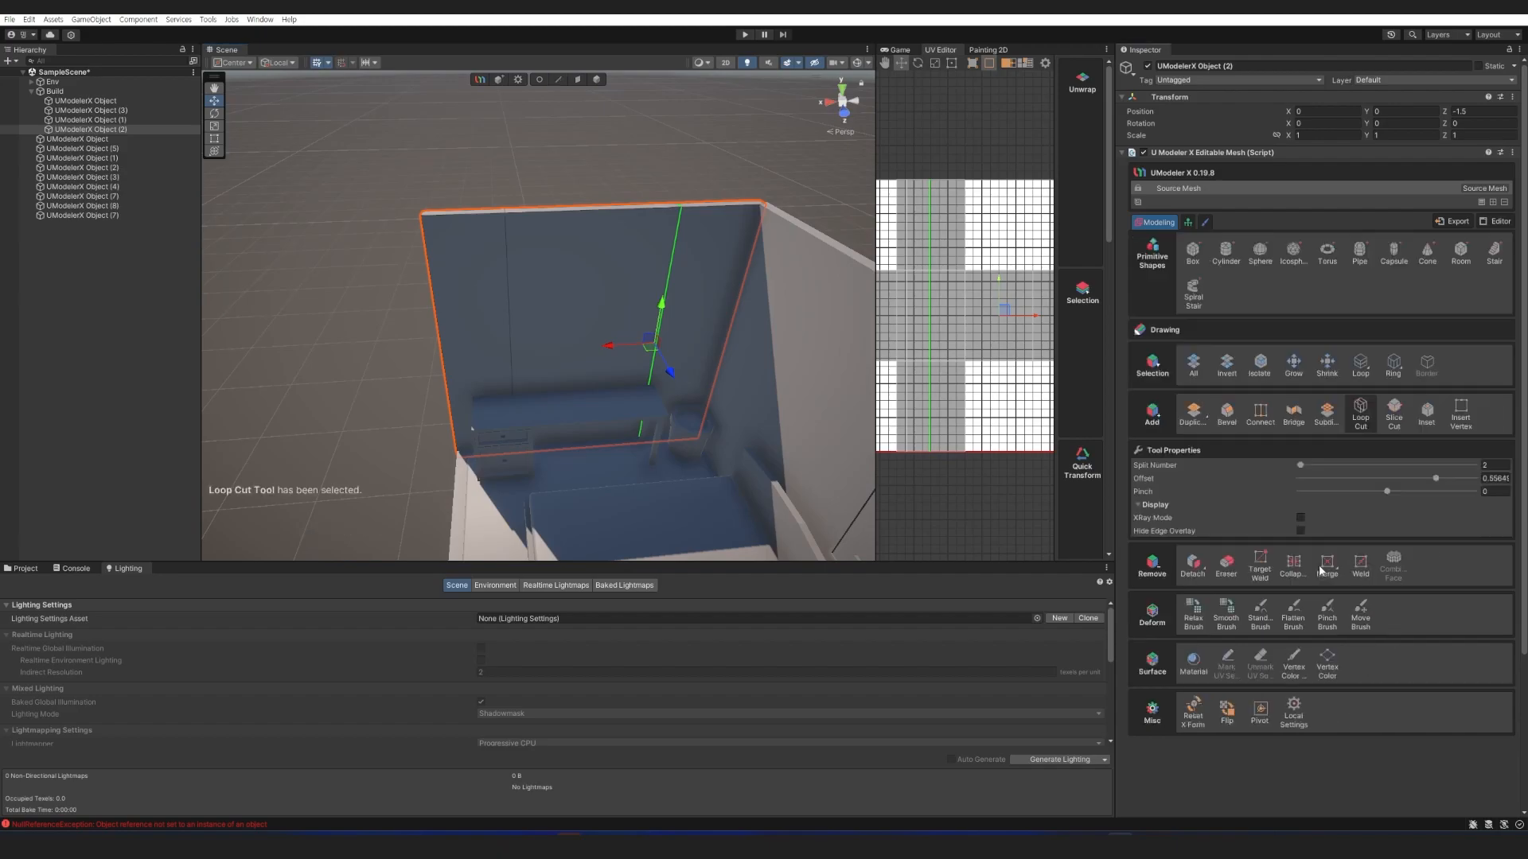
{"action": "key", "text": "shift"}
{"action": "key", "text": "2"}
{"action": "double_click", "coordinate": [514, 349]}
{"action": "key", "text": "a"}
{"action": "key", "text": "q"}
{"action": "right_click_drag", "start_coordinate": [446, 355], "coordinate": [566, 313]}
{"action": "key", "text": "w"}
{"action": "left_click_drag", "start_coordinate": [596, 270], "coordinate": [599, 325]}
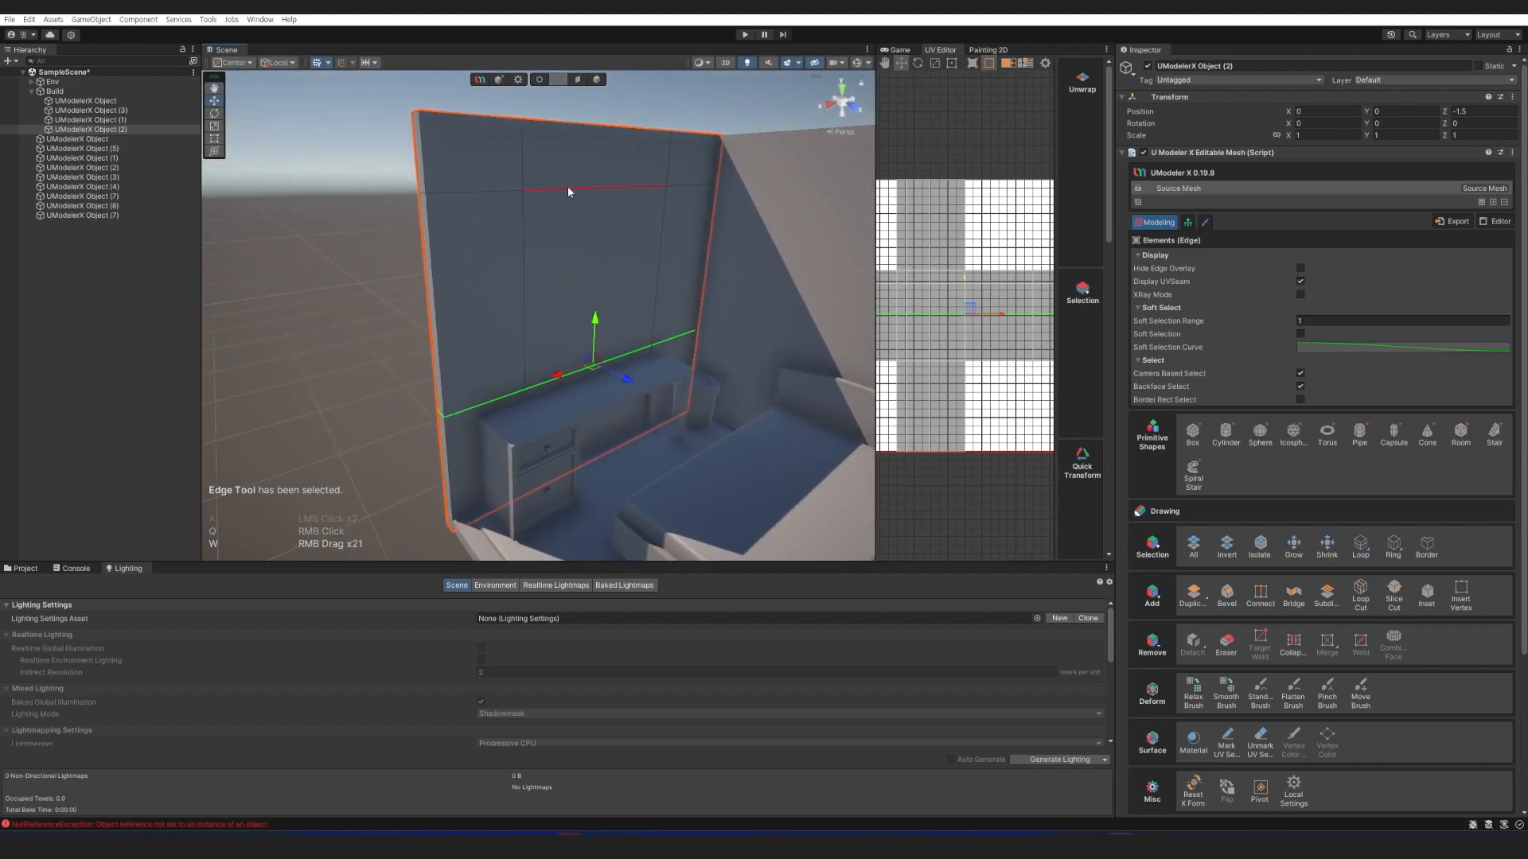
Select the wall's upper horizontal edge loop and move it down to set the top of the window.
{"action": "right_click_drag", "start_coordinate": [568, 191], "coordinate": [573, 183]}
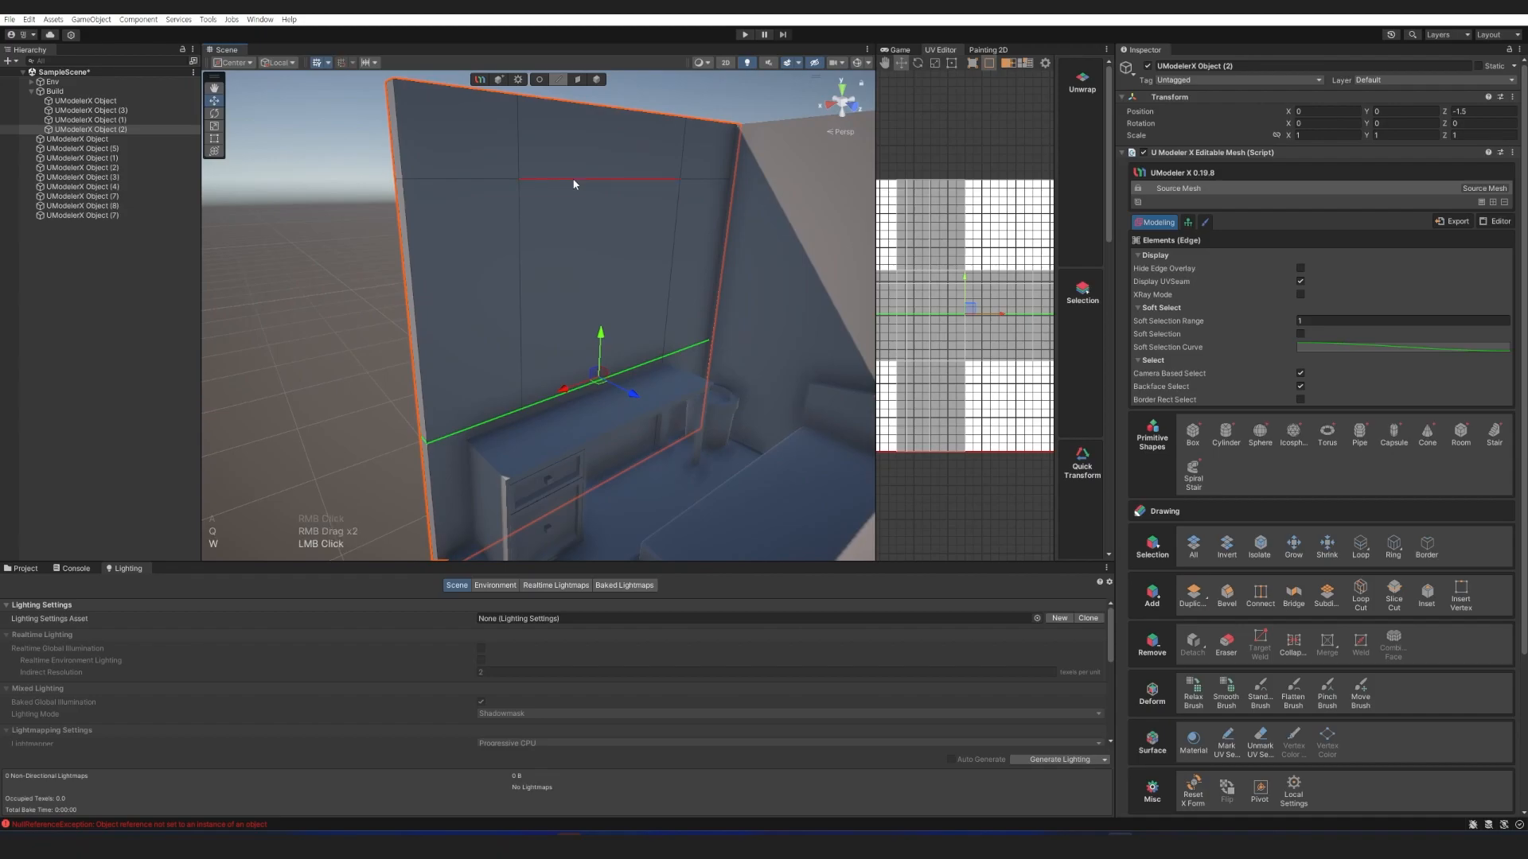
{"action": "double_click", "coordinate": [667, 179]}
{"action": "left_click_drag", "start_coordinate": [611, 134], "coordinate": [614, 166]}
{"action": "right_click_drag", "start_coordinate": [629, 183], "coordinate": [617, 242]}
{"action": "key", "text": "d"}
Delete the central wall face above the desk on both the inner and outer sides to open a window.
{"action": "key", "text": "3"}
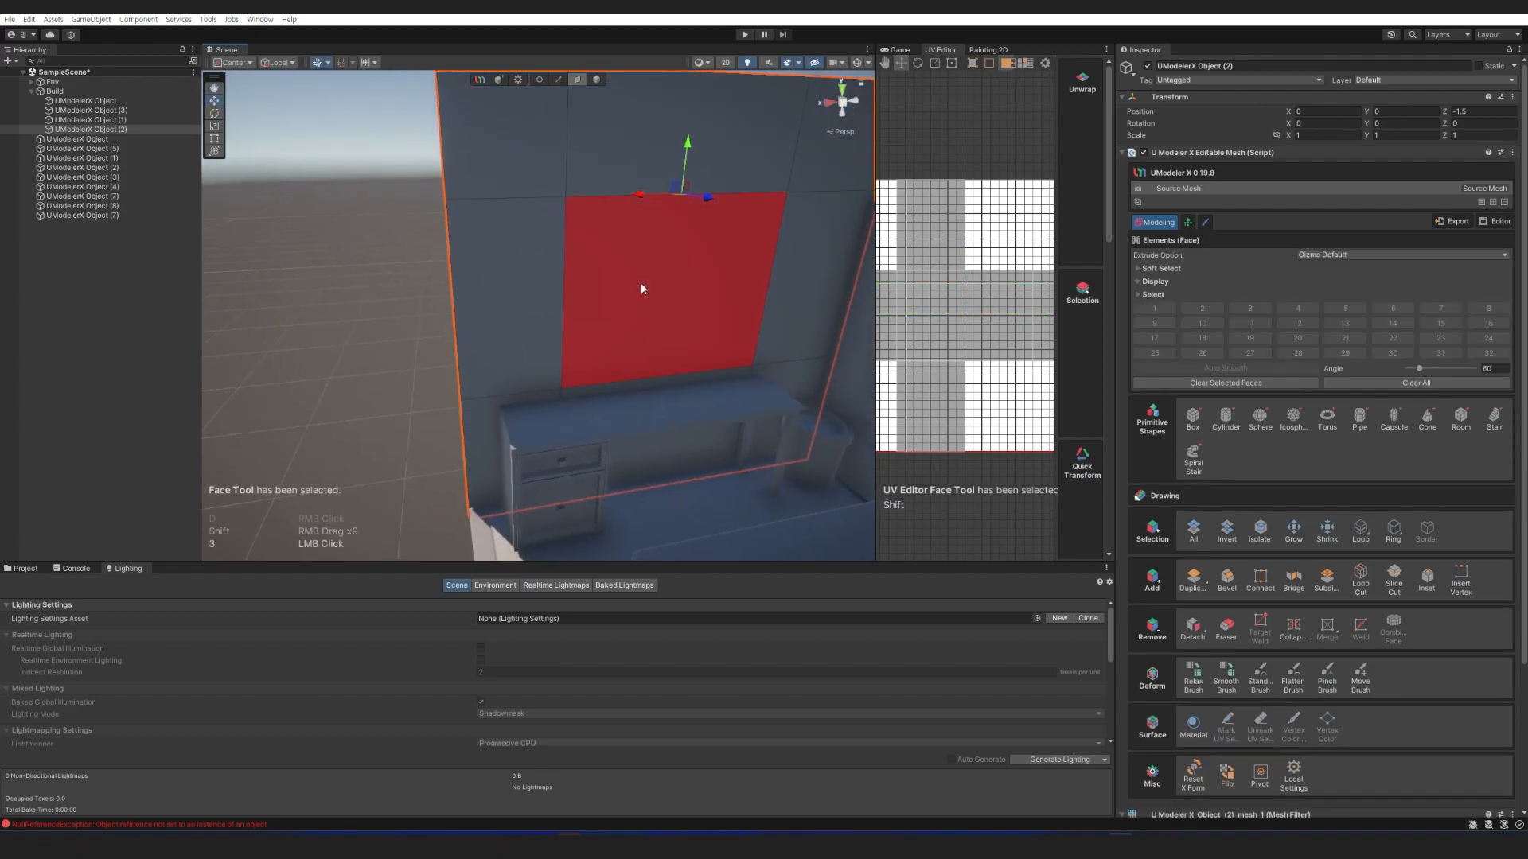
{"action": "left_click", "coordinate": [642, 283]}
{"action": "key", "text": "Delete"}
{"action": "key", "text": "a"}
{"action": "right_click_drag", "start_coordinate": [653, 268], "coordinate": [613, 346]}
{"action": "key", "text": "s"}
{"action": "left_click", "coordinate": [612, 345]}
{"action": "key", "text": "Delete"}
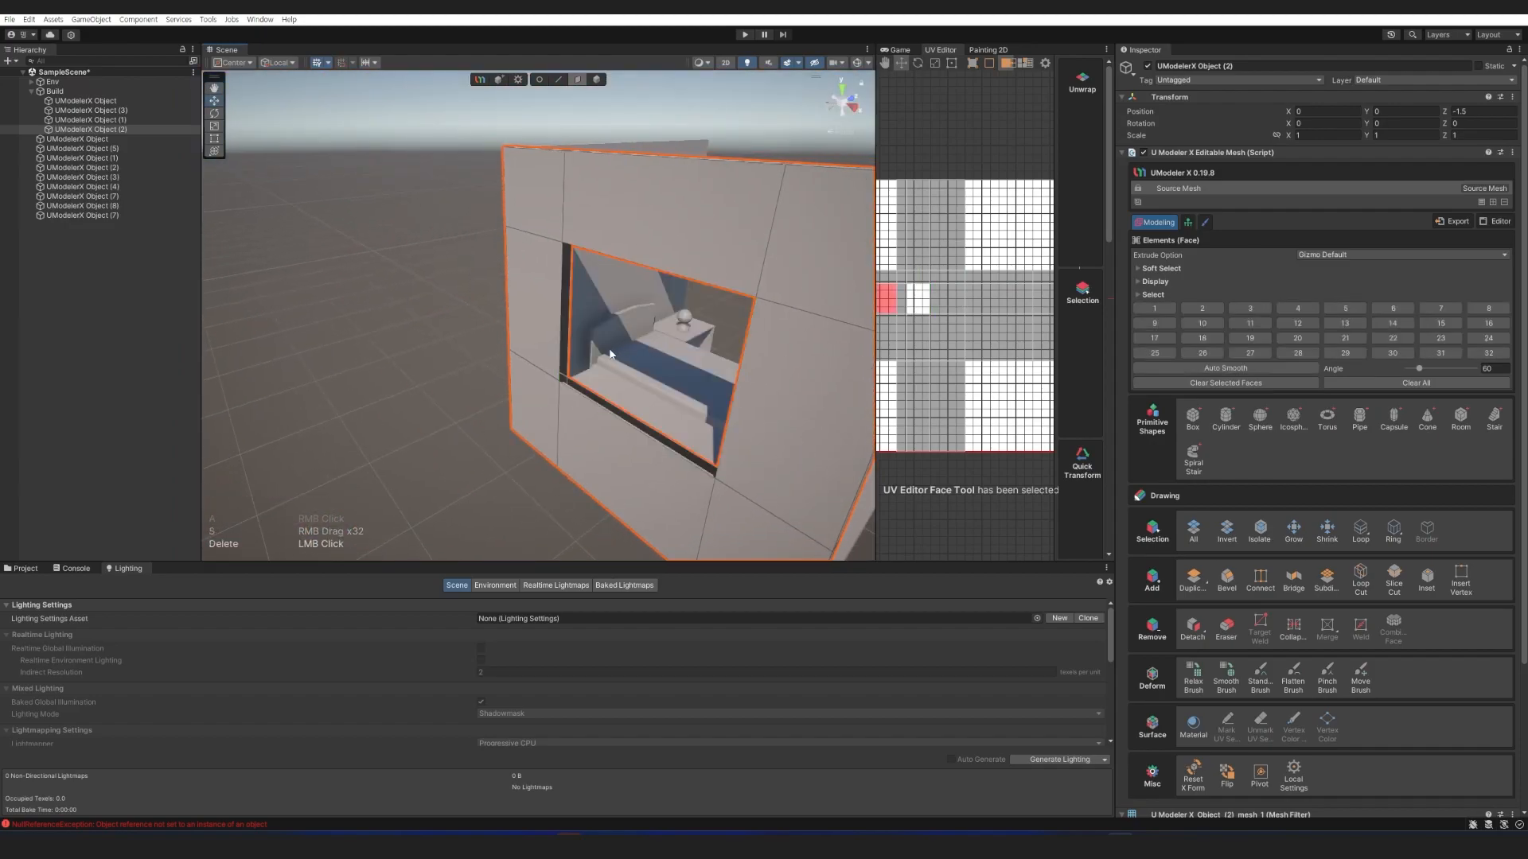
Bridge the inner and outer edges along the window opening's sill and the side nearest the room corner.
{"action": "key", "text": "2"}
{"action": "left_click", "coordinate": [591, 402]}
{"action": "right_click_drag", "start_coordinate": [602, 403], "coordinate": [637, 361]}
{"action": "left_click", "coordinate": [374, 399], "text": "shift"}
{"action": "key", "text": "a"}
{"action": "key", "text": "w"}
{"action": "key", "text": "c"}
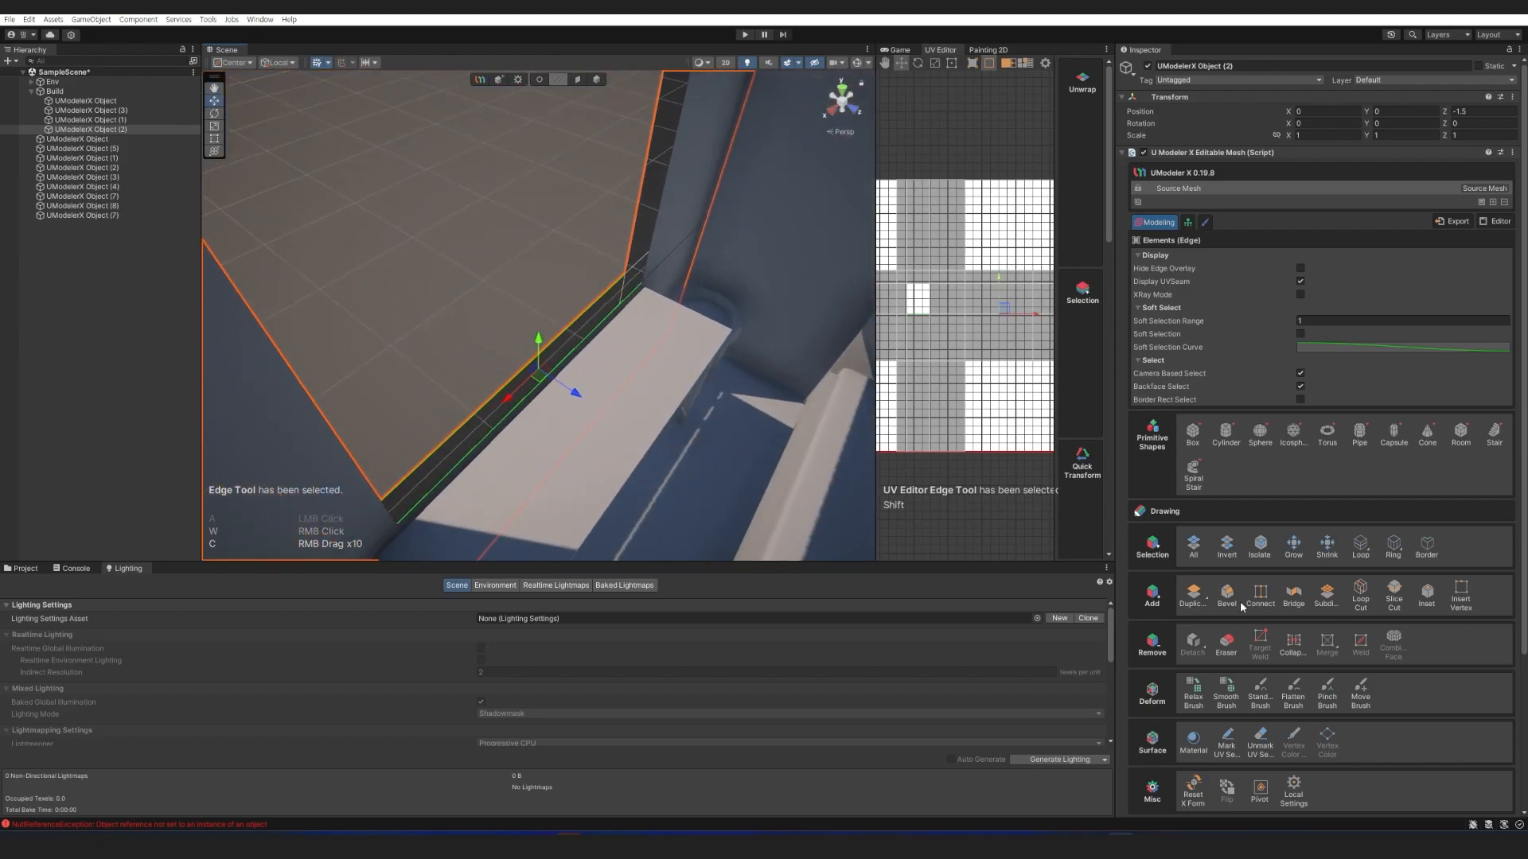
{"action": "left_click", "coordinate": [1295, 598]}
{"action": "left_click", "coordinate": [655, 199]}
{"action": "right_click_drag", "start_coordinate": [548, 219], "coordinate": [587, 218]}
{"action": "key", "text": "a"}
{"action": "left_click", "coordinate": [1295, 598]}
Bridge the inner and outer edges along the window opening's top and its remaining side.
{"action": "right_click_drag", "start_coordinate": [660, 385], "coordinate": [446, 179]}
{"action": "key", "text": "s"}
{"action": "key", "text": "e"}
{"action": "left_click", "coordinate": [706, 293]}
{"action": "left_click", "coordinate": [706, 285], "text": "shift"}
{"action": "left_click", "coordinate": [1300, 601]}
{"action": "right_click_drag", "start_coordinate": [557, 382], "coordinate": [300, 427]}
{"action": "left_click", "coordinate": [611, 374]}
{"action": "right_click_drag", "start_coordinate": [498, 374], "coordinate": [334, 390]}
{"action": "key", "text": "d"}
{"action": "left_click", "coordinate": [522, 359], "text": "shift"}
{"action": "left_click", "coordinate": [1294, 595]}
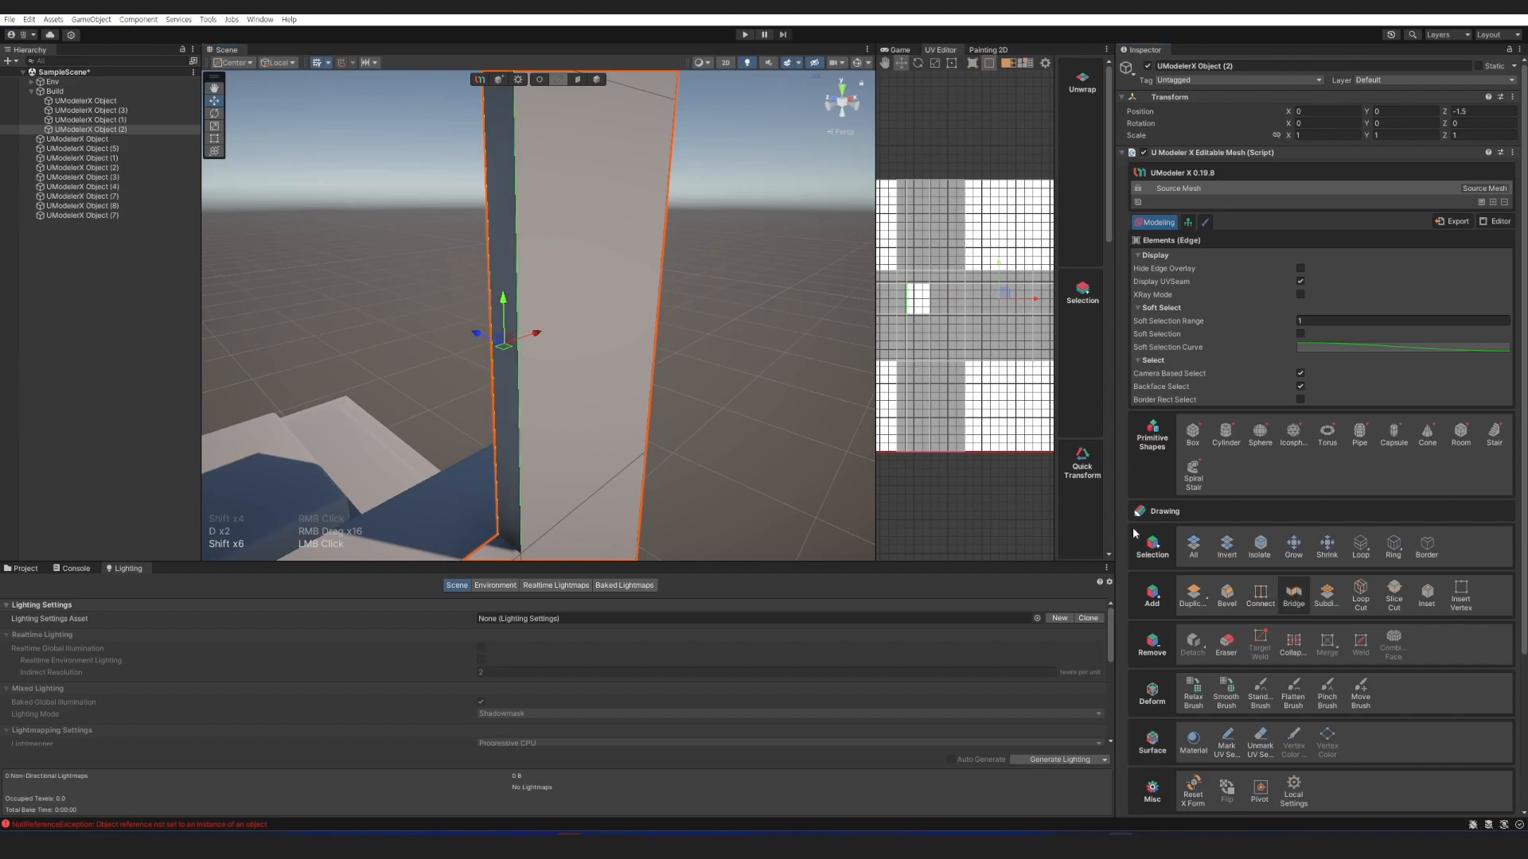
Duplicate the wall object with the window opening.
{"action": "key", "text": "s"}
{"action": "right_click_drag", "start_coordinate": [698, 411], "coordinate": [552, 312]}
{"action": "key", "text": "d"}
{"action": "key", "text": "w"}
{"action": "right_click", "coordinate": [96, 129]}
{"action": "left_click", "coordinate": [139, 210]}
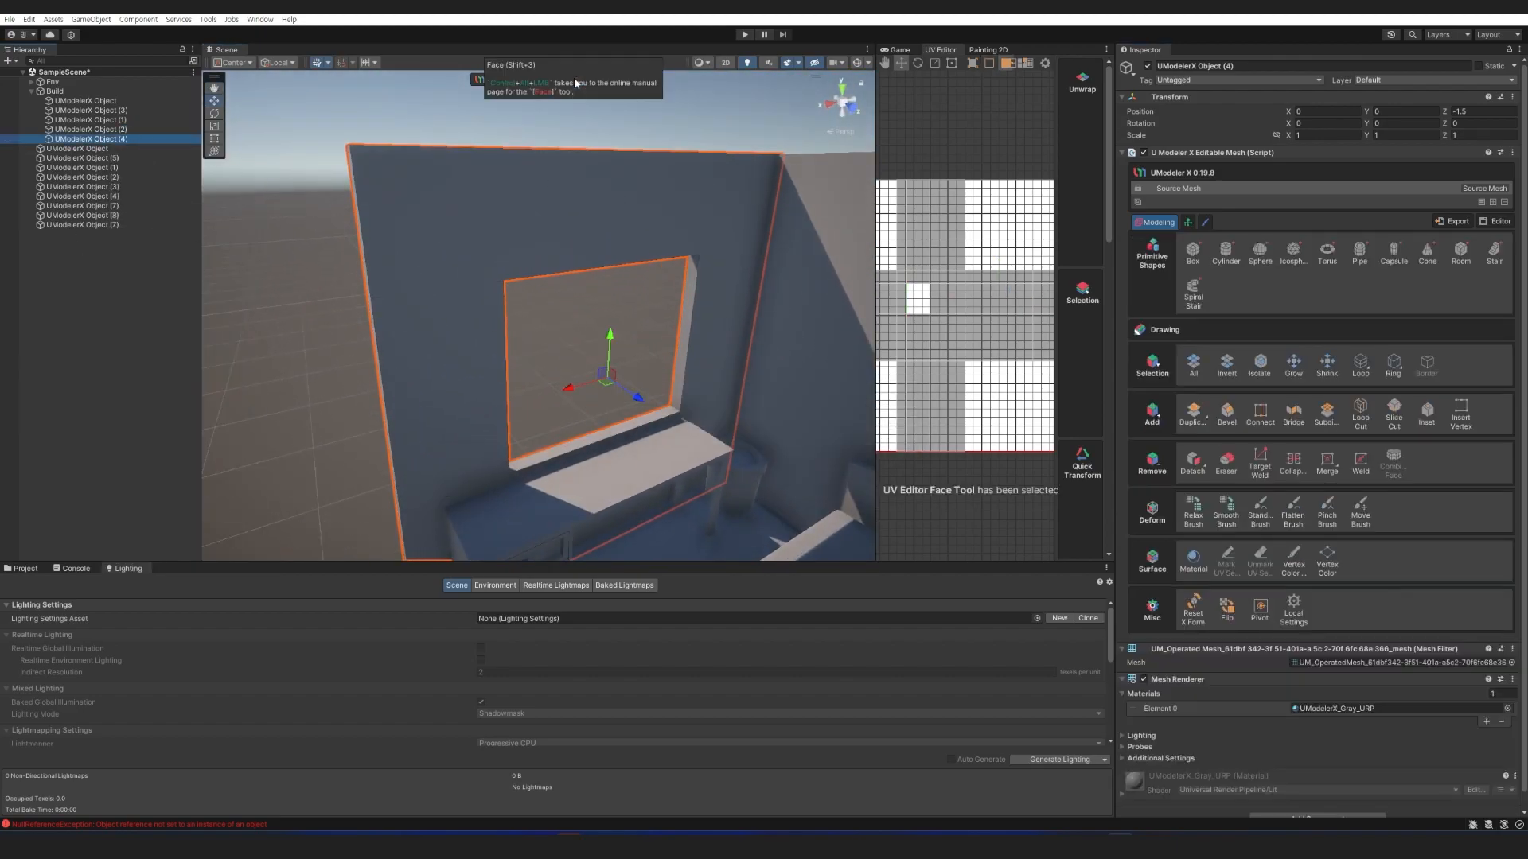
Select the window sill face on the duplicate, invert the selection and delete all other faces.
{"action": "right_click_drag", "start_coordinate": [641, 276], "coordinate": [646, 258]}
{"action": "key", "text": "w"}
{"action": "key", "text": "3"}
{"action": "left_click", "coordinate": [692, 525]}
{"action": "right_click_drag", "start_coordinate": [675, 501], "coordinate": [656, 479]}
{"action": "key", "text": "s"}
{"action": "key", "text": "ctrl+d"}
{"action": "left_click_drag", "start_coordinate": [627, 454], "coordinate": [627, 451]}
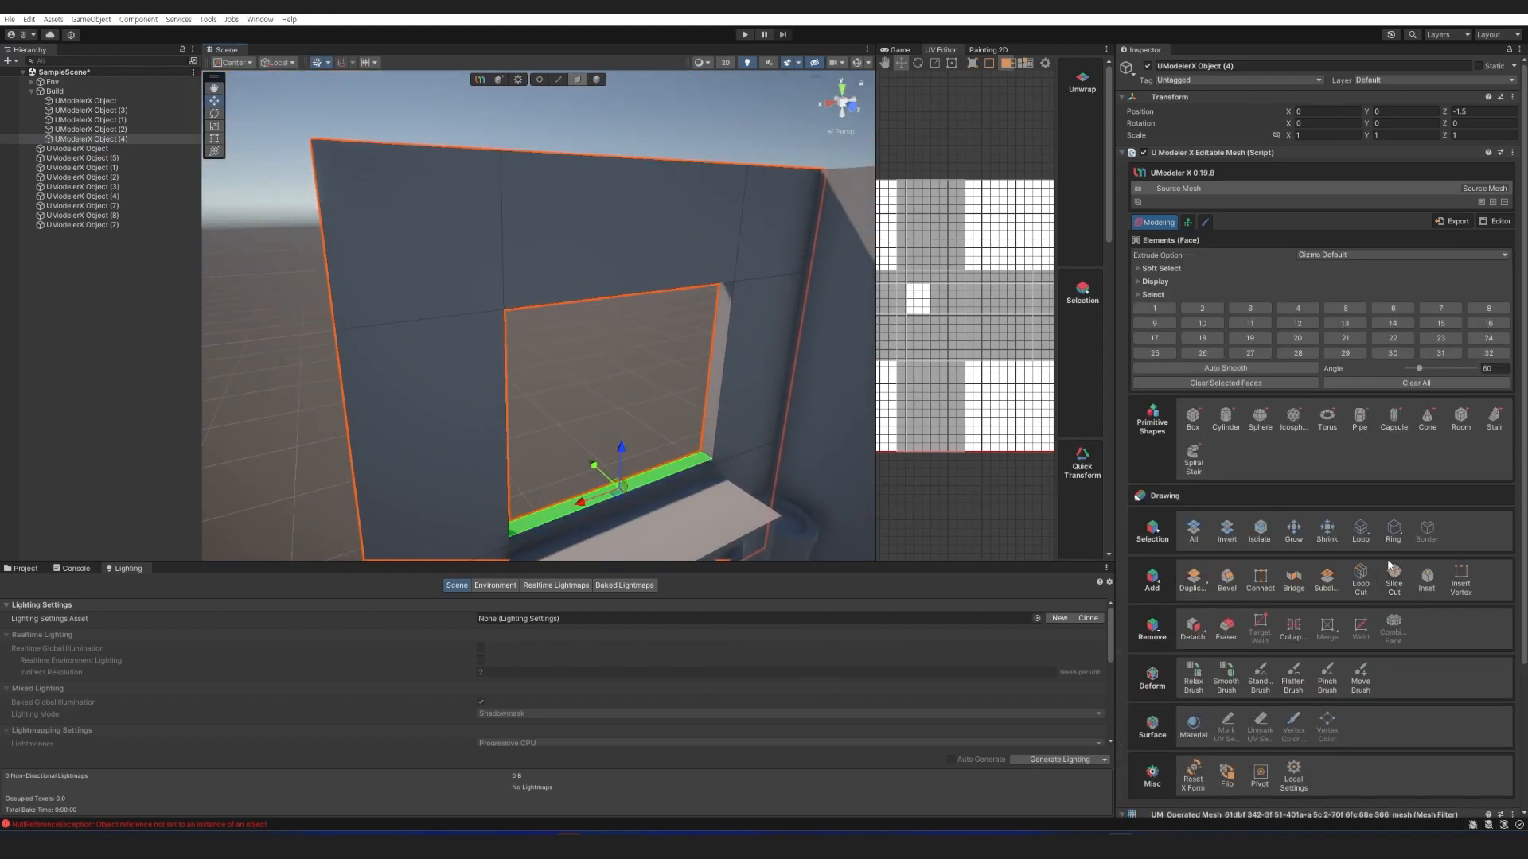
{"action": "left_click", "coordinate": [1226, 533]}
{"action": "key", "text": "Delete"}
Scale the remaining sill face and extrude it upward to fill the height of the window opening.
{"action": "left_click", "coordinate": [607, 493]}
{"action": "key", "text": "r"}
{"action": "left_click_drag", "start_coordinate": [621, 488], "coordinate": [648, 514]}
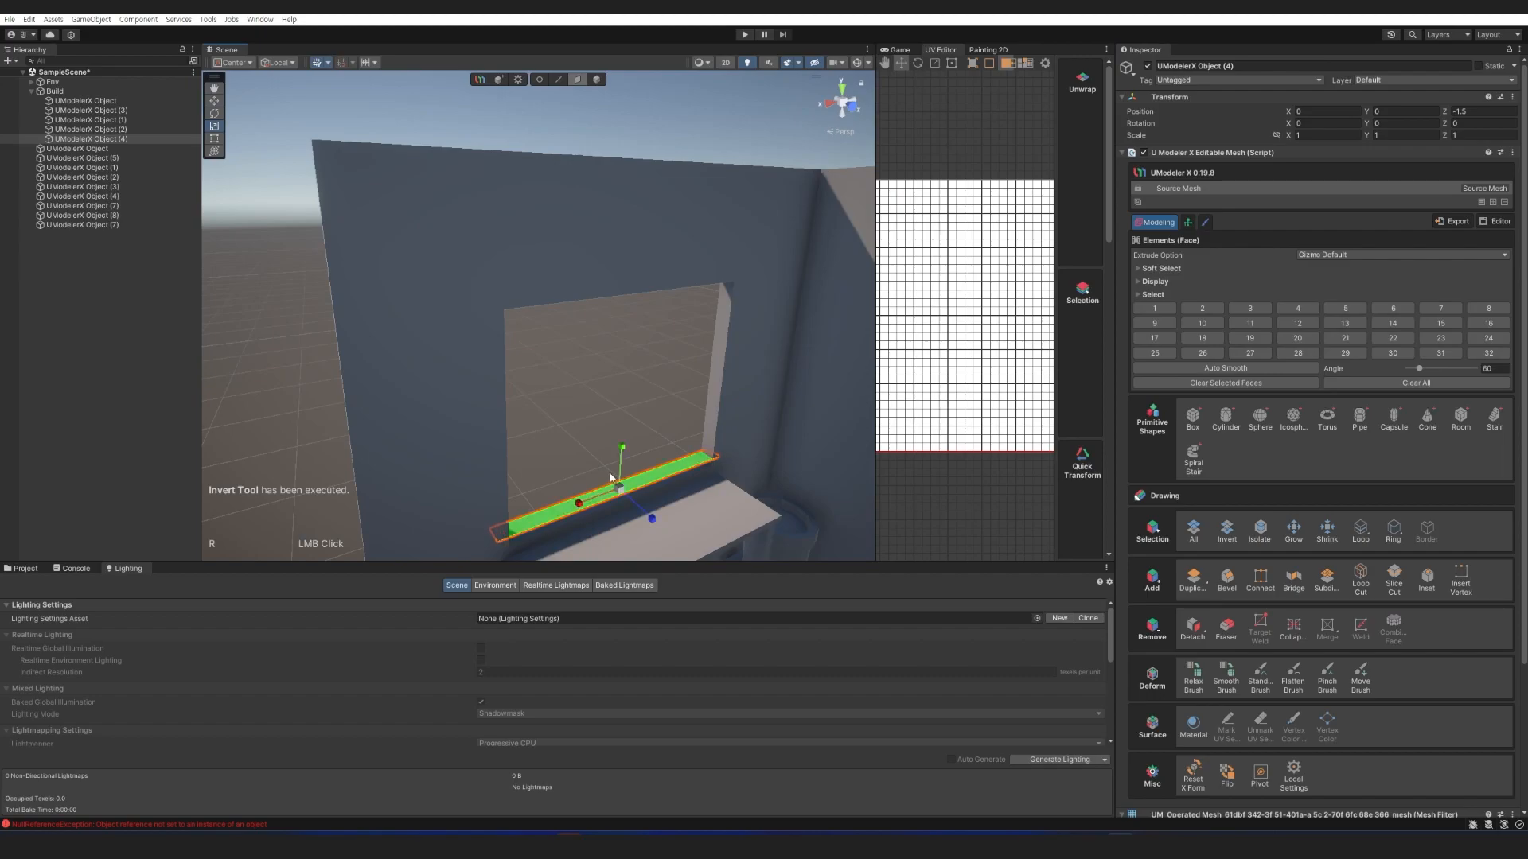
{"action": "key", "text": "w"}
{"action": "left_click_drag", "start_coordinate": [622, 455], "coordinate": [635, 255], "text": "shift"}
Select the end face of the extruded window block and move it to adjust the block's height.
{"action": "right_click_drag", "start_coordinate": [635, 260], "coordinate": [444, 457]}
{"action": "key", "text": "a"}
{"action": "key", "text": "alt+e"}
{"action": "key", "text": "r"}
{"action": "key", "text": "2"}
{"action": "left_click", "coordinate": [528, 459]}
{"action": "key", "text": "d"}
{"action": "key", "text": "w"}
{"action": "left_click", "coordinate": [473, 449], "text": "shift"}
{"action": "key", "text": "3"}
{"action": "left_click", "coordinate": [549, 456]}
{"action": "left_click_drag", "start_coordinate": [623, 497], "coordinate": [626, 530]}
Select the large front and back faces of the window block.
{"action": "right_click_drag", "start_coordinate": [625, 529], "coordinate": [632, 424]}
{"action": "key", "text": "s"}
{"action": "key", "text": "e"}
{"action": "left_click", "coordinate": [711, 397]}
{"action": "key", "text": "a"}
{"action": "key", "text": "w"}
{"action": "key", "text": "q"}
{"action": "key", "text": "s"}
{"action": "key", "text": "3"}
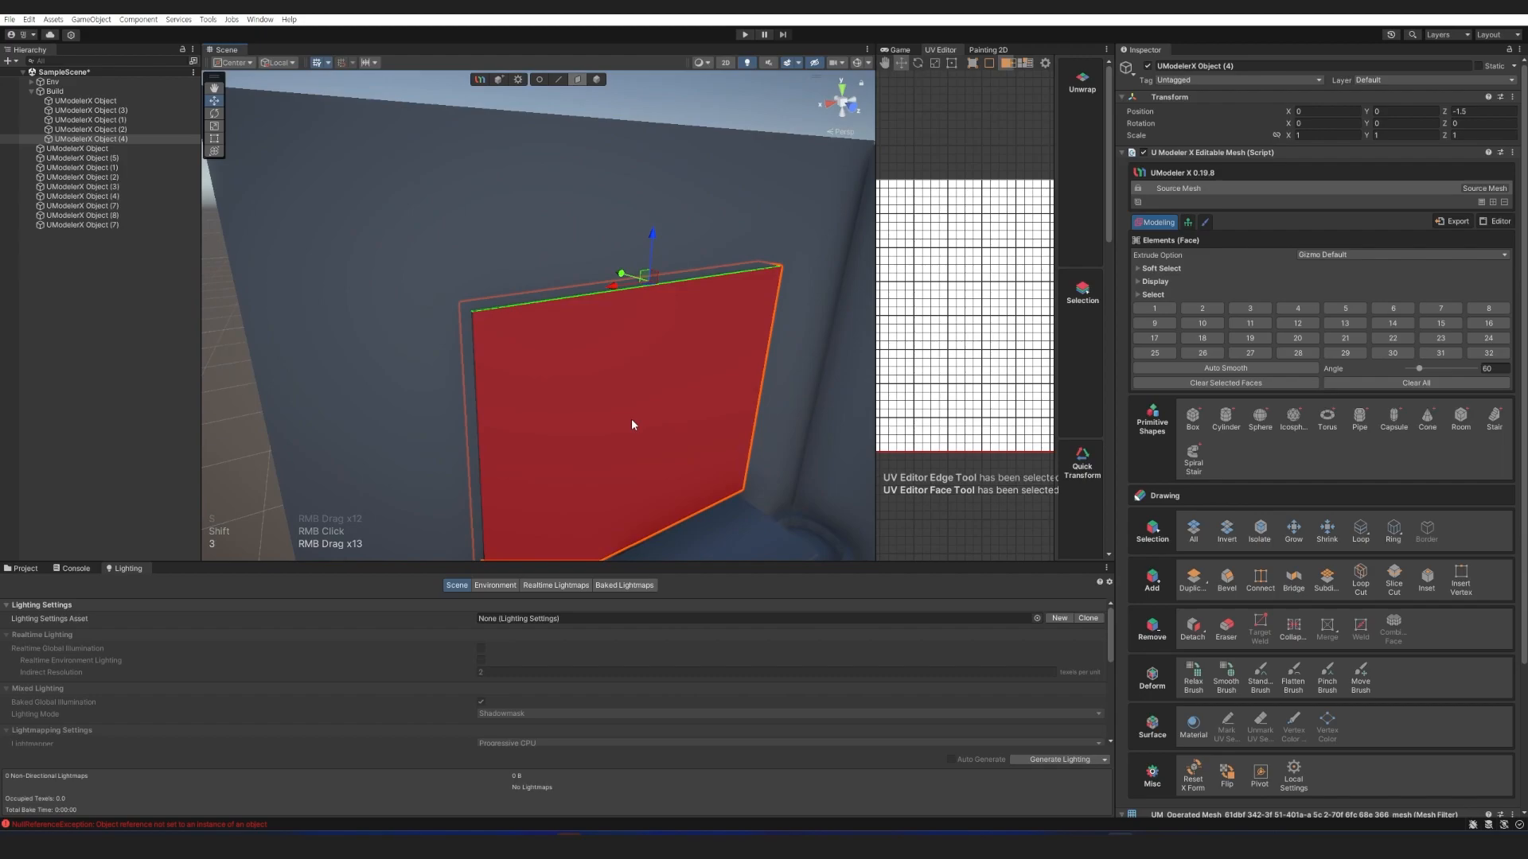
{"action": "left_click", "coordinate": [567, 408]}
{"action": "key", "text": "a"}
{"action": "right_click_drag", "start_coordinate": [567, 407], "coordinate": [358, 397]}
{"action": "left_click", "coordinate": [565, 399], "text": "shift"}
{"action": "key", "text": "d"}
{"action": "key", "text": "a"}
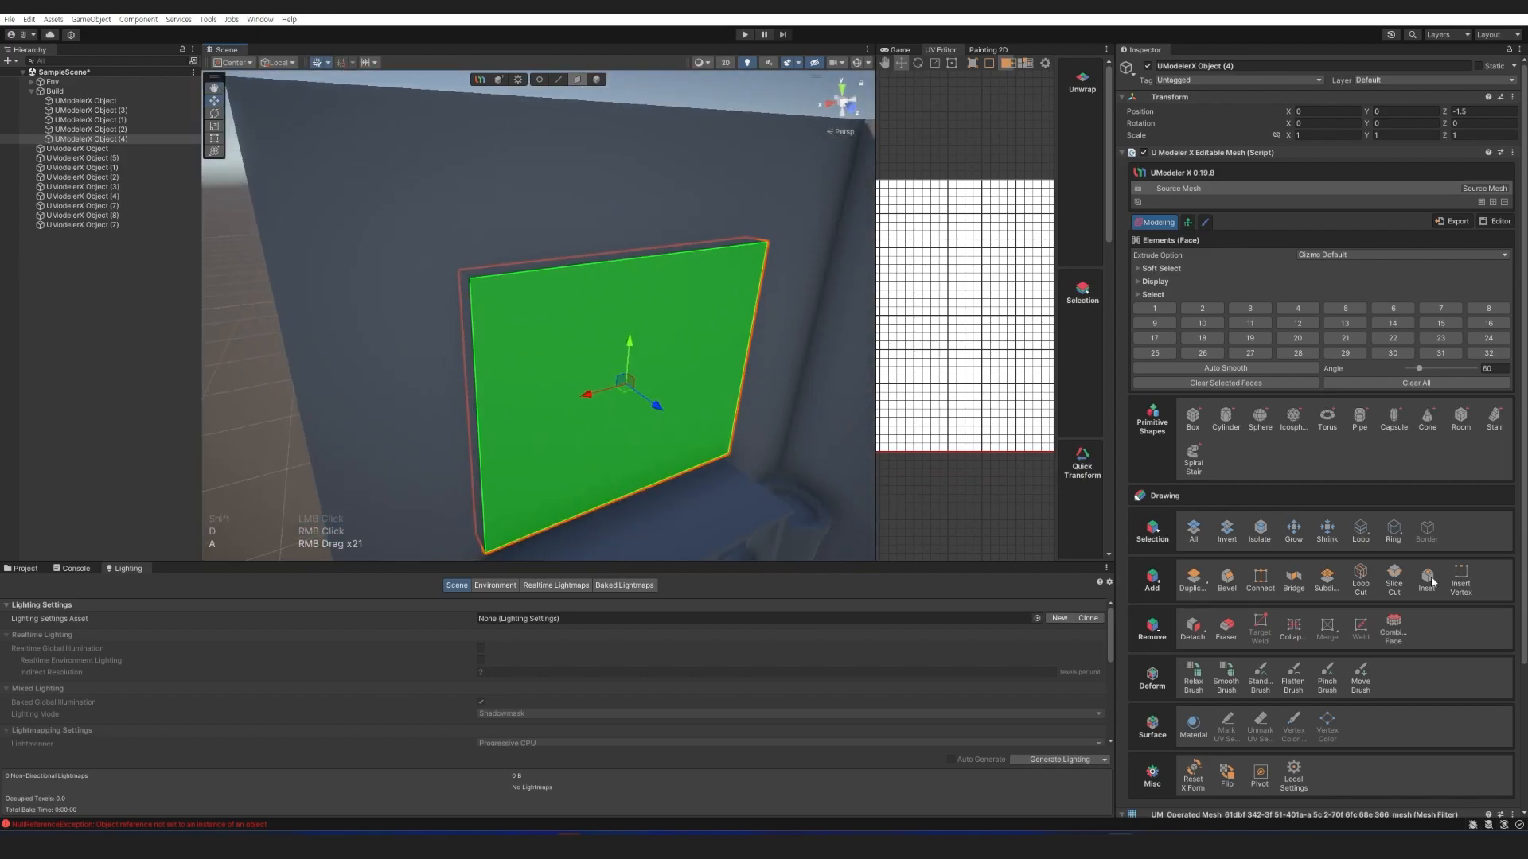
Inset the selected window faces to form a frame border and extrude the inner front face slightly inward.
{"action": "left_click", "coordinate": [1432, 580]}
{"action": "key", "text": "3"}
{"action": "left_click", "coordinate": [638, 388]}
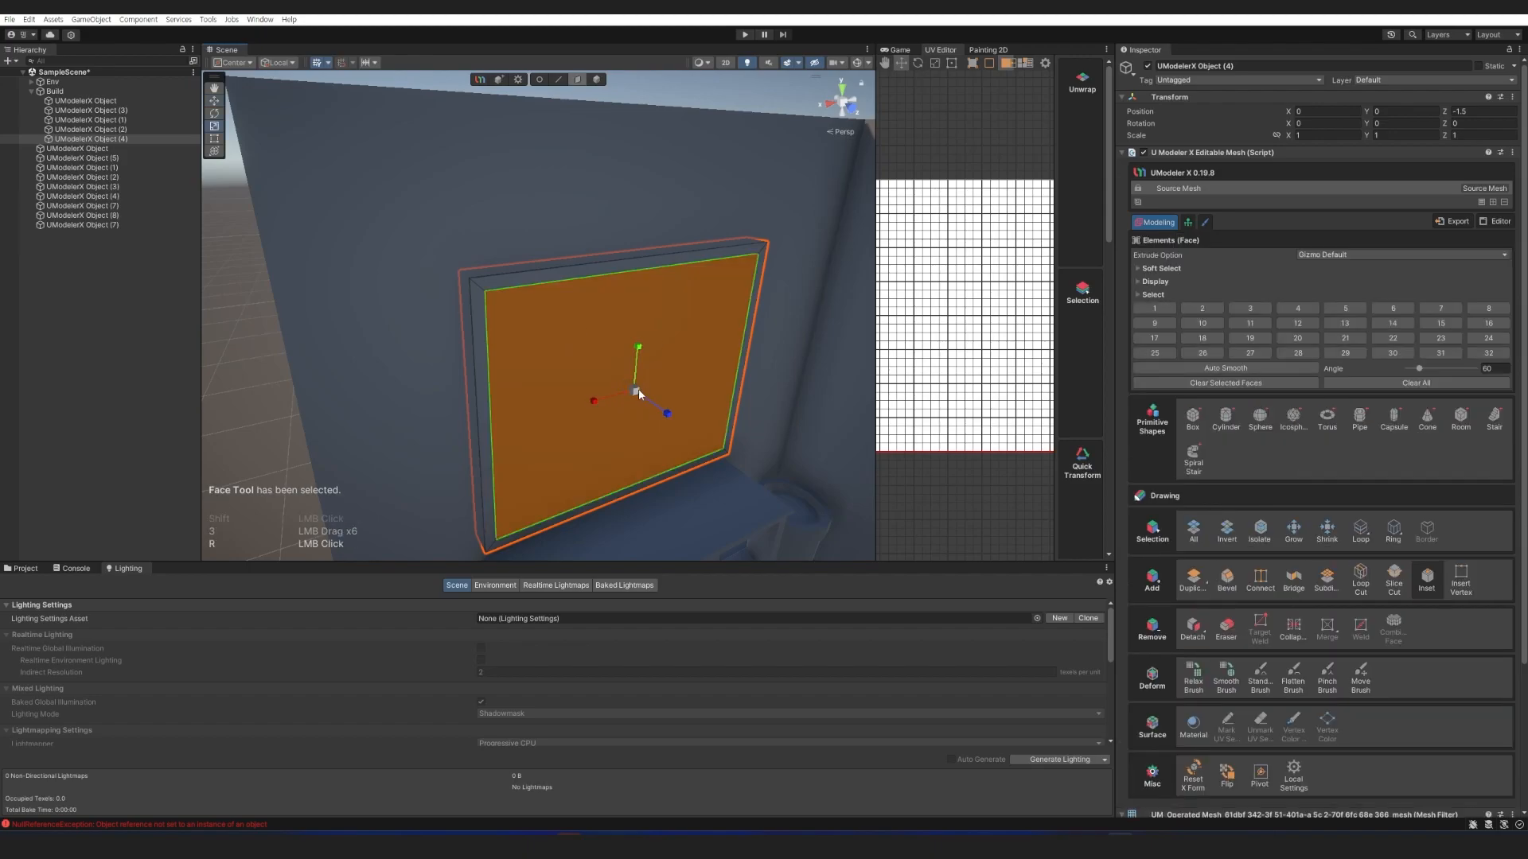
{"action": "key", "text": "r"}
{"action": "right_click_drag", "start_coordinate": [638, 395], "coordinate": [636, 387]}
{"action": "key", "text": "w"}
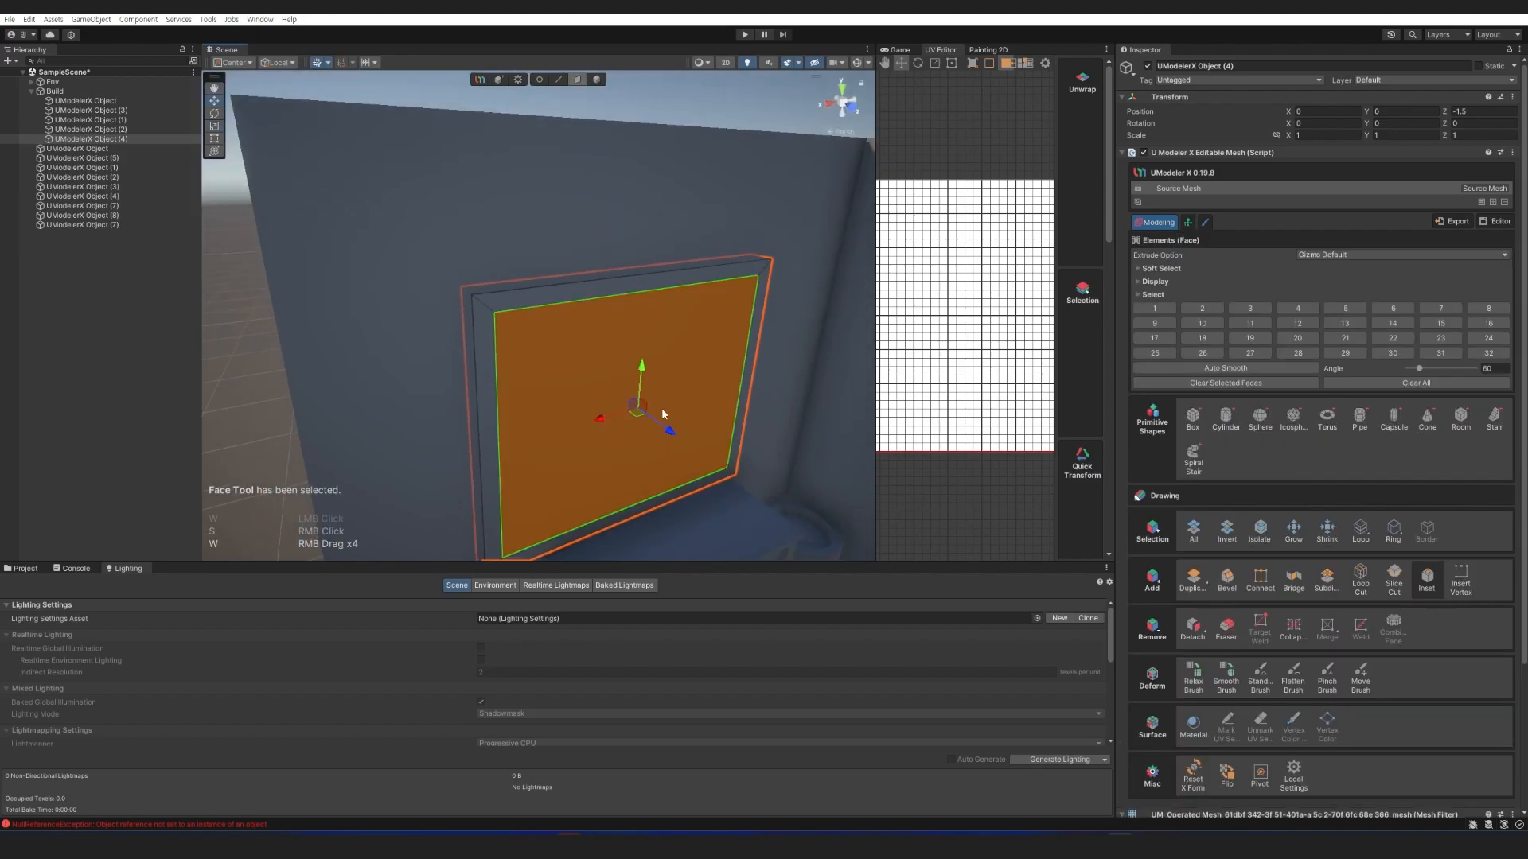
{"action": "left_click_drag", "start_coordinate": [670, 434], "coordinate": [665, 432], "text": "shift"}
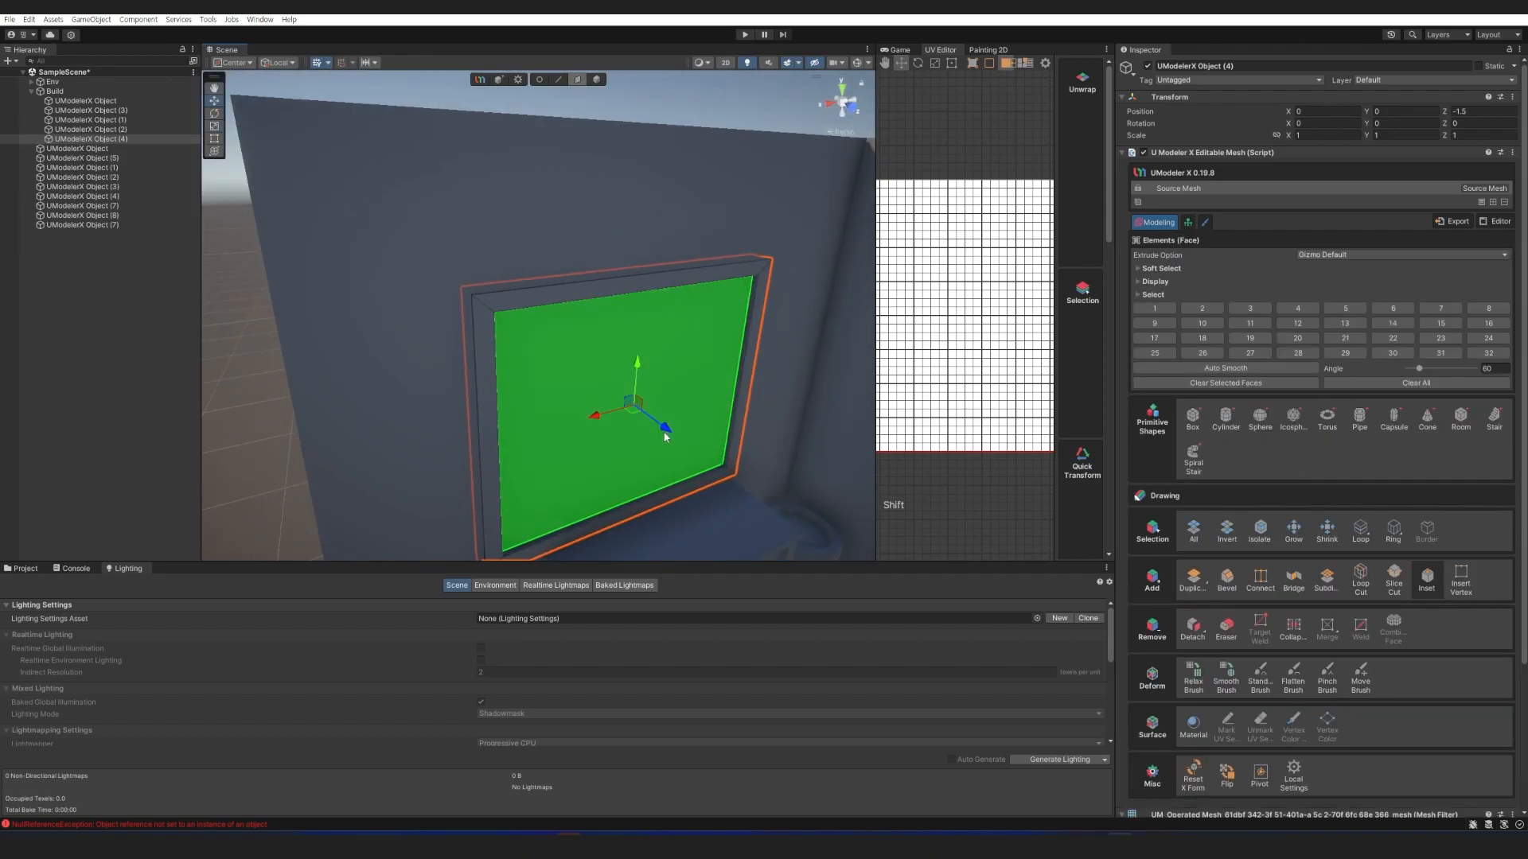
Add a single centred vertical loop cut to the window with split number 1 and offset 0.
{"action": "left_click", "coordinate": [1361, 581]}
{"action": "type", "text": "0"}
{"action": "left_click", "coordinate": [1497, 466]}
{"action": "type", "text": "1"}
{"action": "left_click", "coordinate": [637, 294]}
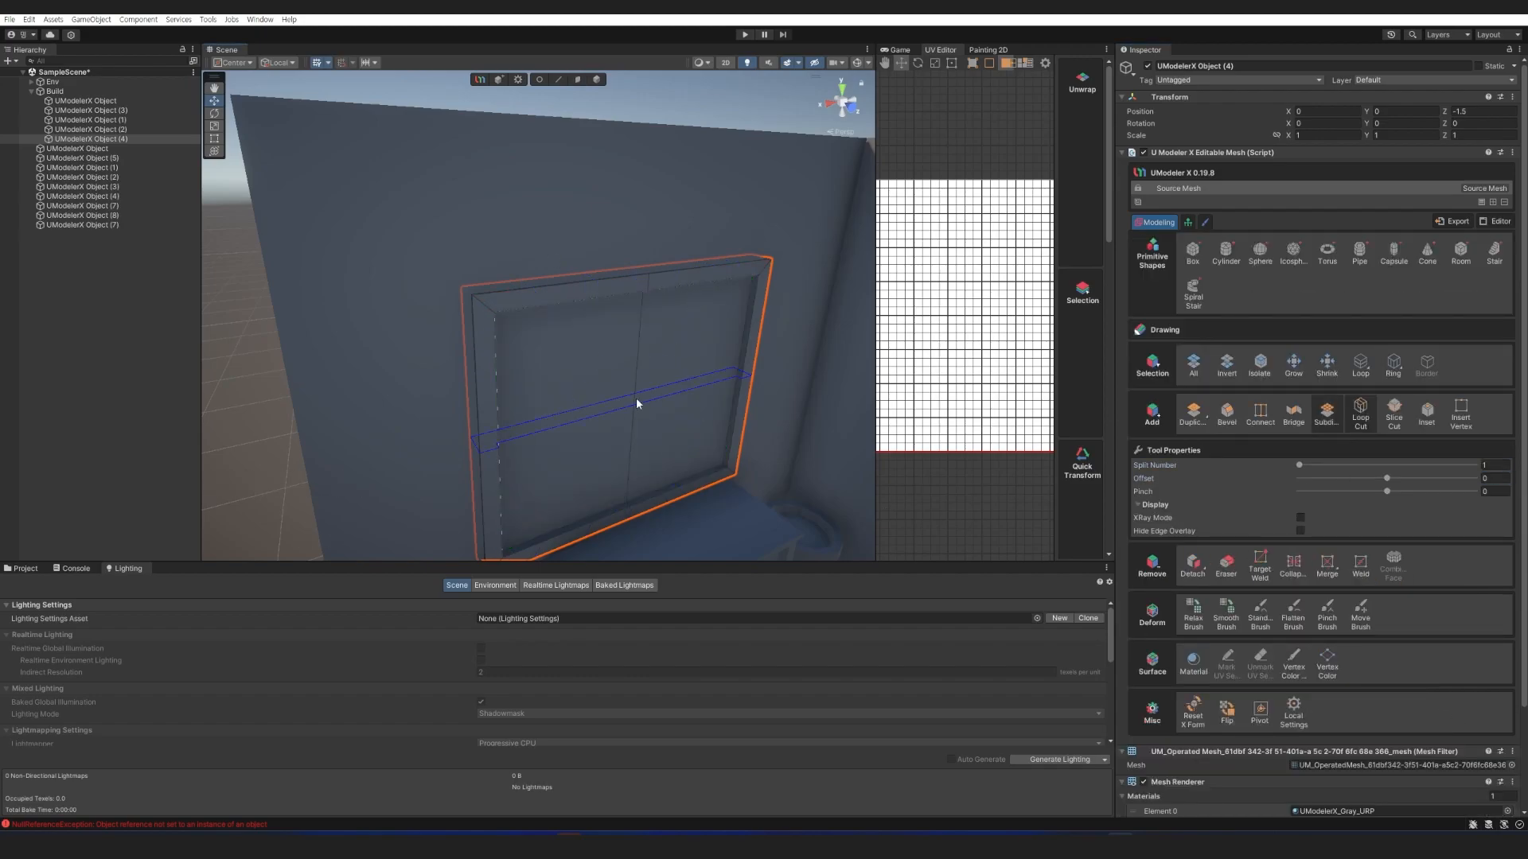
Extrude the inner face on one side of the vertical cut to offset that half of the window.
{"action": "key", "text": "3"}
{"action": "key", "text": "w"}
{"action": "left_click", "coordinate": [595, 441]}
{"action": "left_click_drag", "start_coordinate": [595, 448], "coordinate": [603, 416], "text": "shift"}
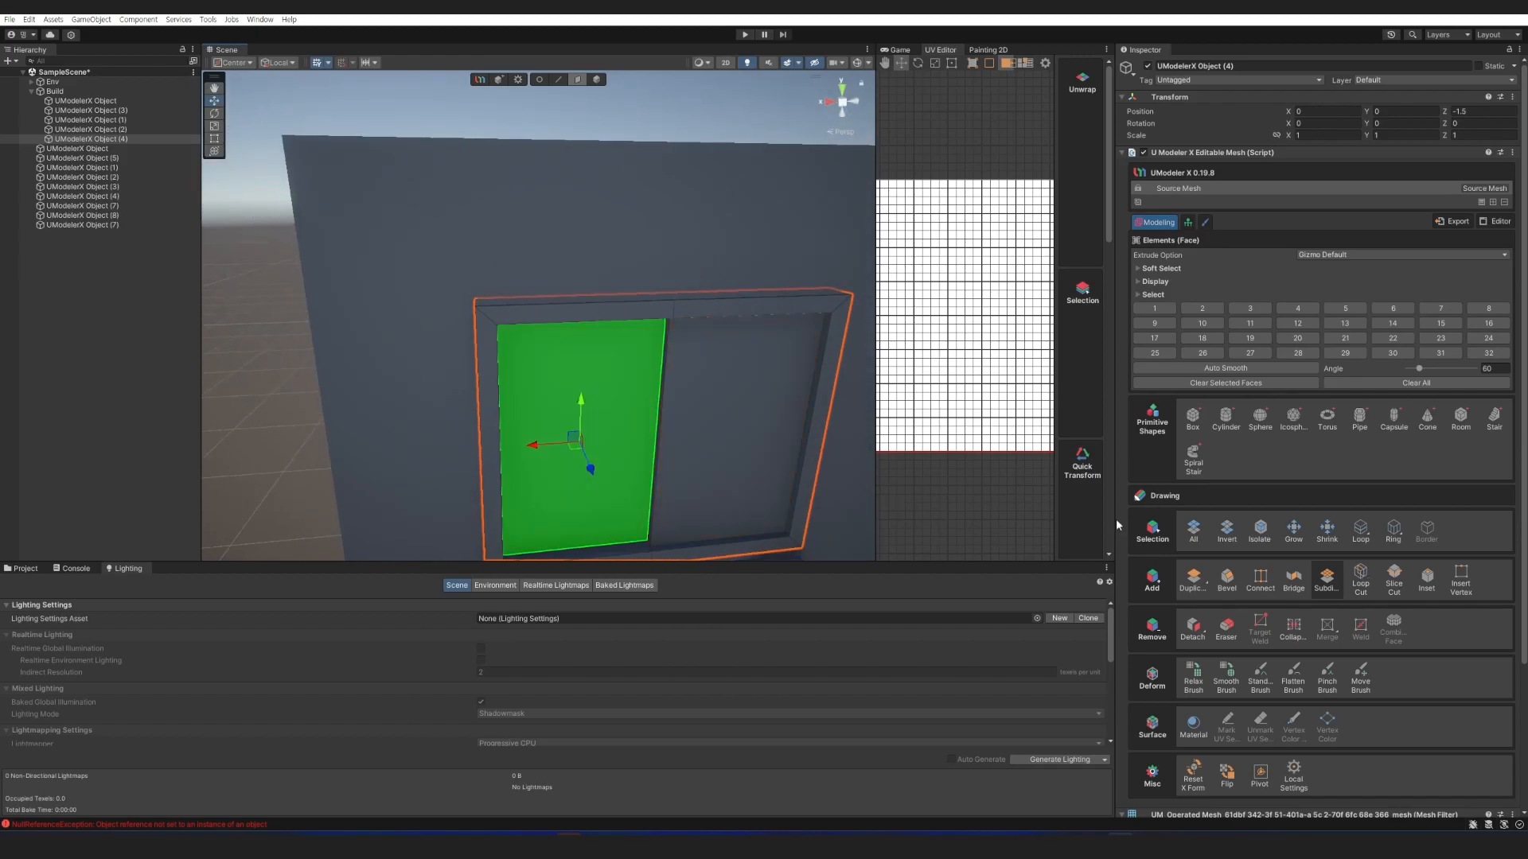
Cut a horizontal edge loop across the middle of the window and select the four pane faces.
{"action": "left_click", "coordinate": [1361, 581]}
{"action": "left_click", "coordinate": [673, 420]}
{"action": "key", "text": "3"}
{"action": "left_click", "coordinate": [597, 374]}
{"action": "left_click", "coordinate": [724, 373], "text": "shift"}
{"action": "left_click", "coordinate": [727, 461], "text": "shift"}
{"action": "left_click", "coordinate": [601, 473], "text": "shift"}
Inset the four pane faces individually with a small negative thickness to form narrow sash borders.
{"action": "left_click", "coordinate": [1425, 580]}
{"action": "left_click_drag", "start_coordinate": [756, 369], "coordinate": [736, 297], "text": "alt"}
{"action": "key", "text": "ctrl+z"}
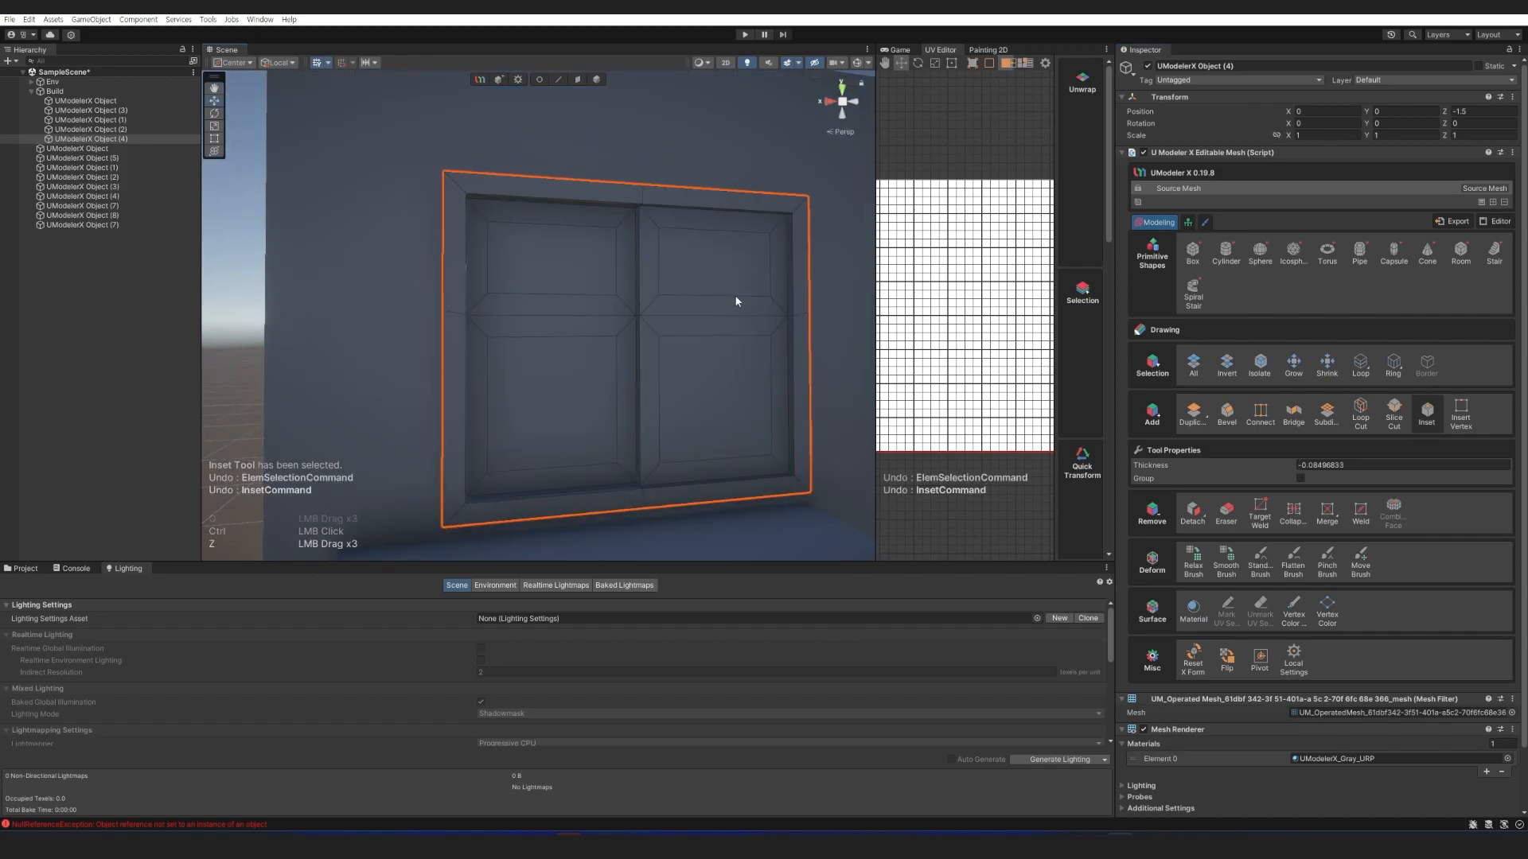
{"action": "left_click", "coordinate": [1359, 465]}
{"action": "type", "text": "0.0"}
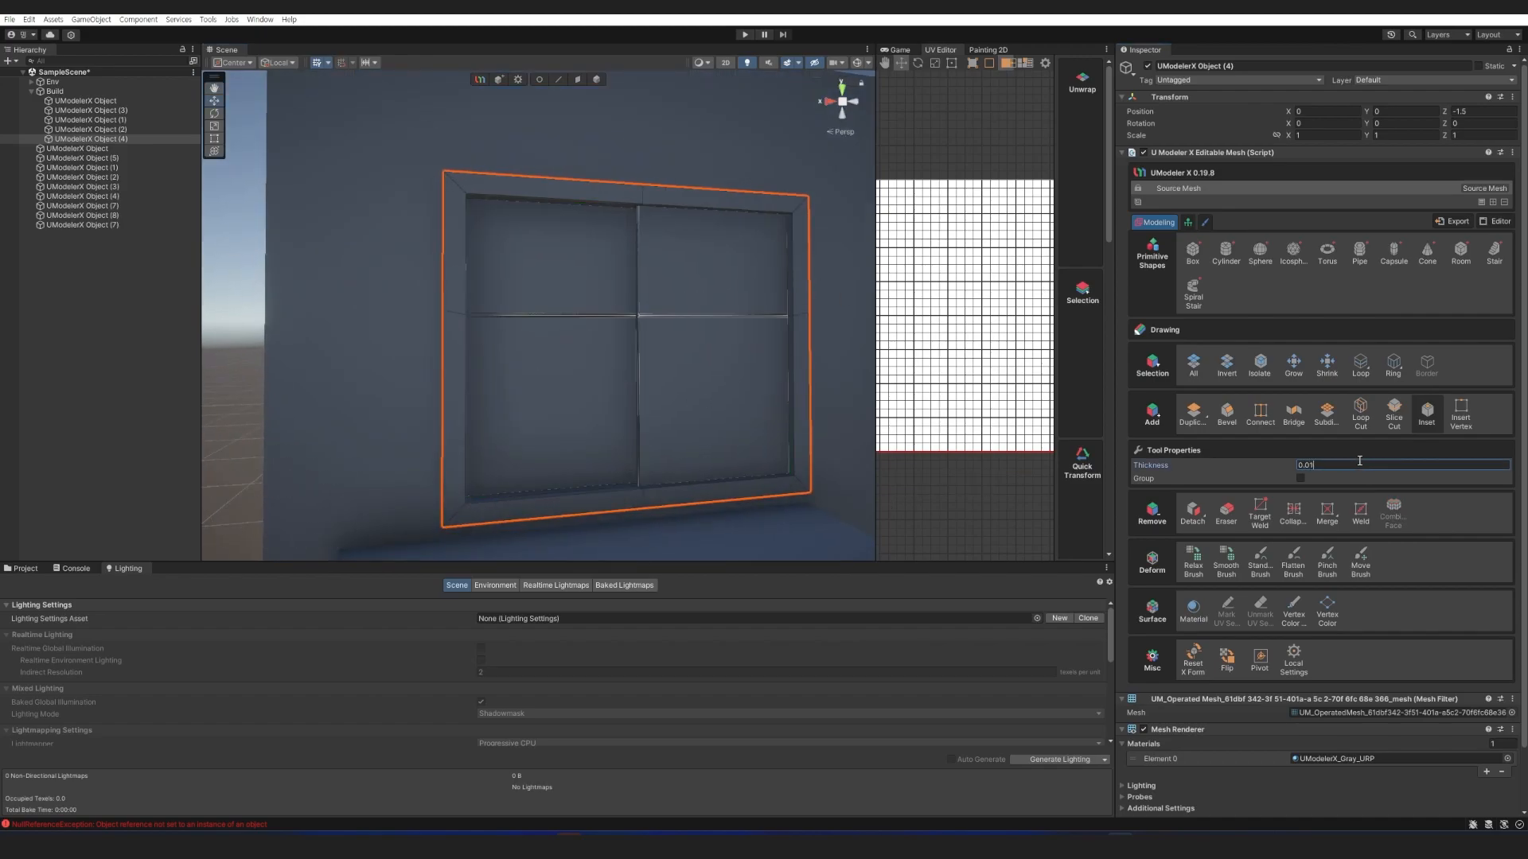
{"action": "type", "text": "3"}
{"action": "key", "text": "Home"}
{"action": "type", "text": "-"}
{"action": "key", "text": "End"}
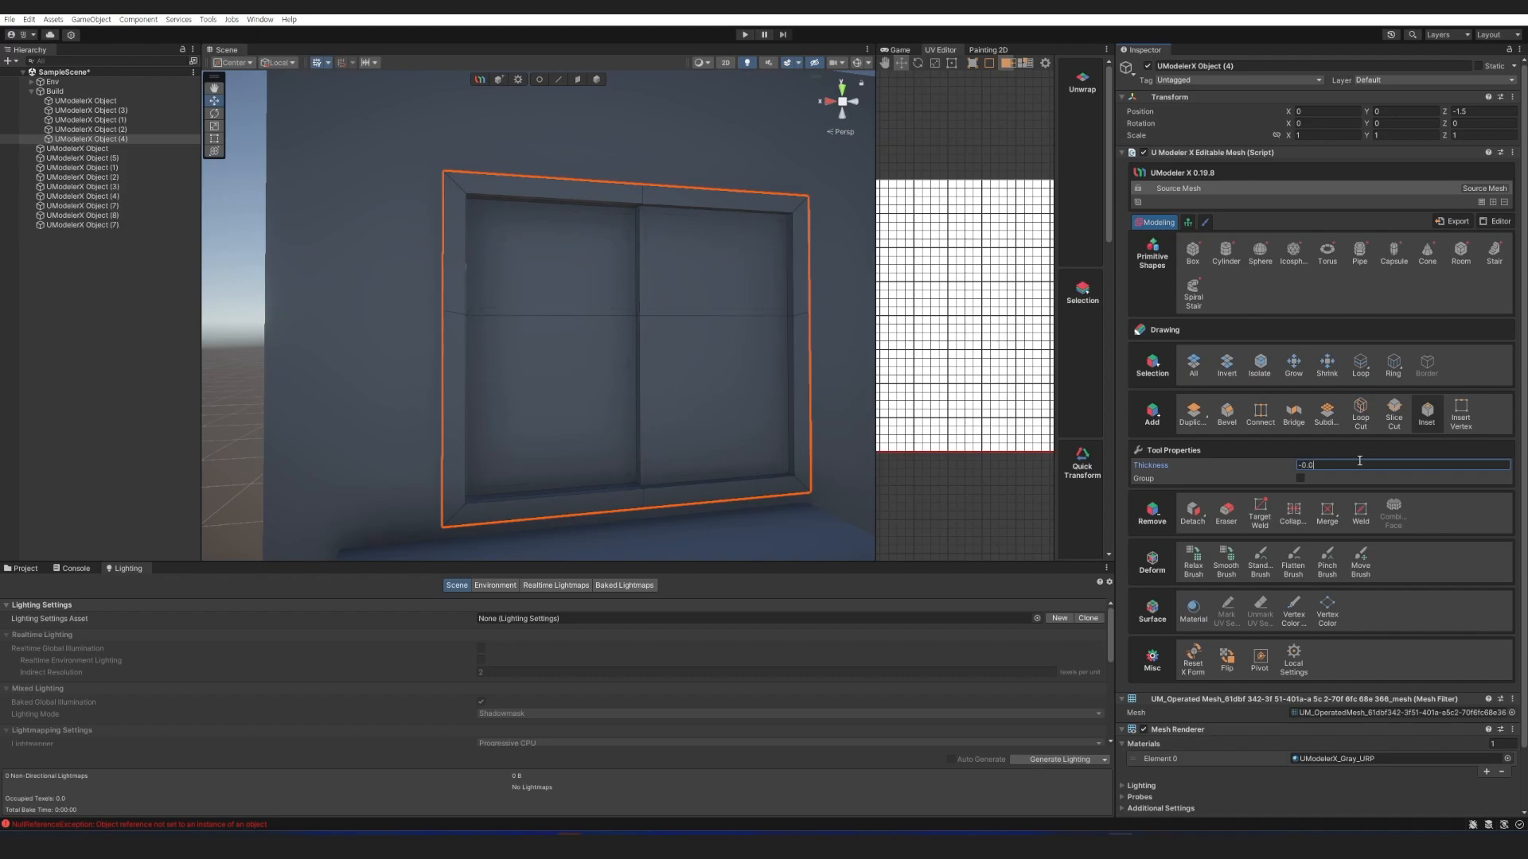
{"action": "key", "text": "Return"}
Extrude the four inset panes inward to recess them, and deselect the window.
{"action": "right_click_drag", "start_coordinate": [670, 380], "coordinate": [731, 401]}
{"action": "key", "text": "w"}
{"action": "mouse_move", "coordinate": [735, 405]}
{"action": "left_mouse_down", "text": "shift"}
{"action": "mouse_move", "coordinate": [712, 402]}
{"action": "mouse_move", "coordinate": [727, 414]}
{"action": "left_mouse_up", "text": "shift"}
{"action": "right_click_drag", "start_coordinate": [727, 414], "coordinate": [604, 201]}
{"action": "key", "text": "4"}
{"action": "left_click", "coordinate": [683, 111]}
{"action": "scroll", "coordinate": [609, 199], "scroll_direction": "down", "scroll_amount": 3}
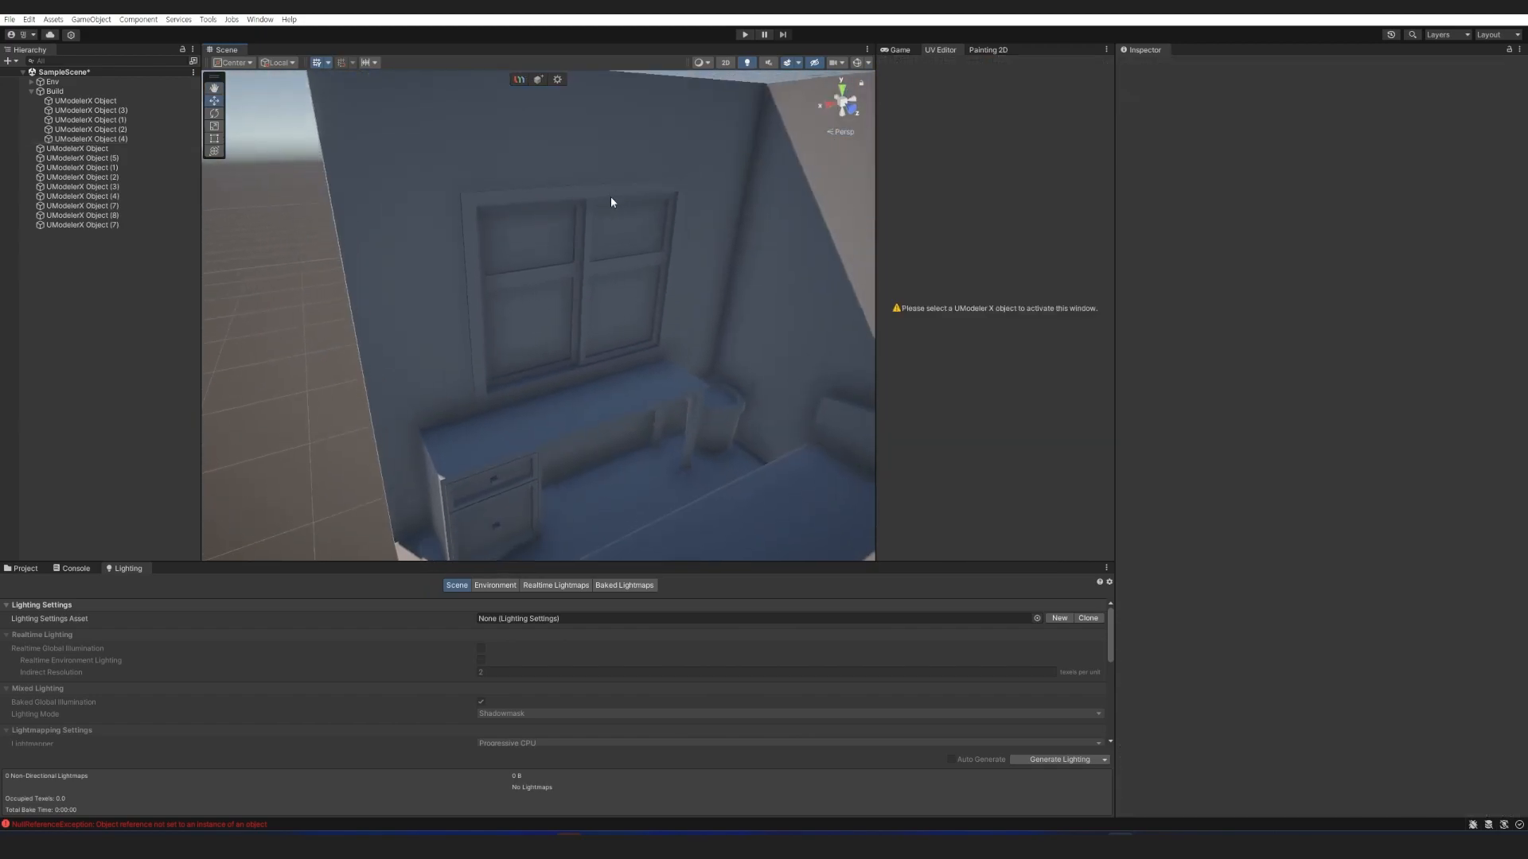
Create a long, thin vertical cylinder in front of the window and switch it to object mode.
{"action": "right_click_drag", "start_coordinate": [532, 258], "coordinate": [509, 205]}
{"action": "scroll", "coordinate": [509, 206], "scroll_direction": "down", "scroll_amount": 3}
{"action": "left_click", "coordinate": [1225, 252]}
{"action": "left_click_drag", "start_coordinate": [575, 468], "coordinate": [587, 471]}
{"action": "left_click", "coordinate": [583, 268]}
{"action": "key", "text": "4"}
{"action": "left_click_drag", "start_coordinate": [582, 390], "coordinate": [594, 457], "text": "shift"}
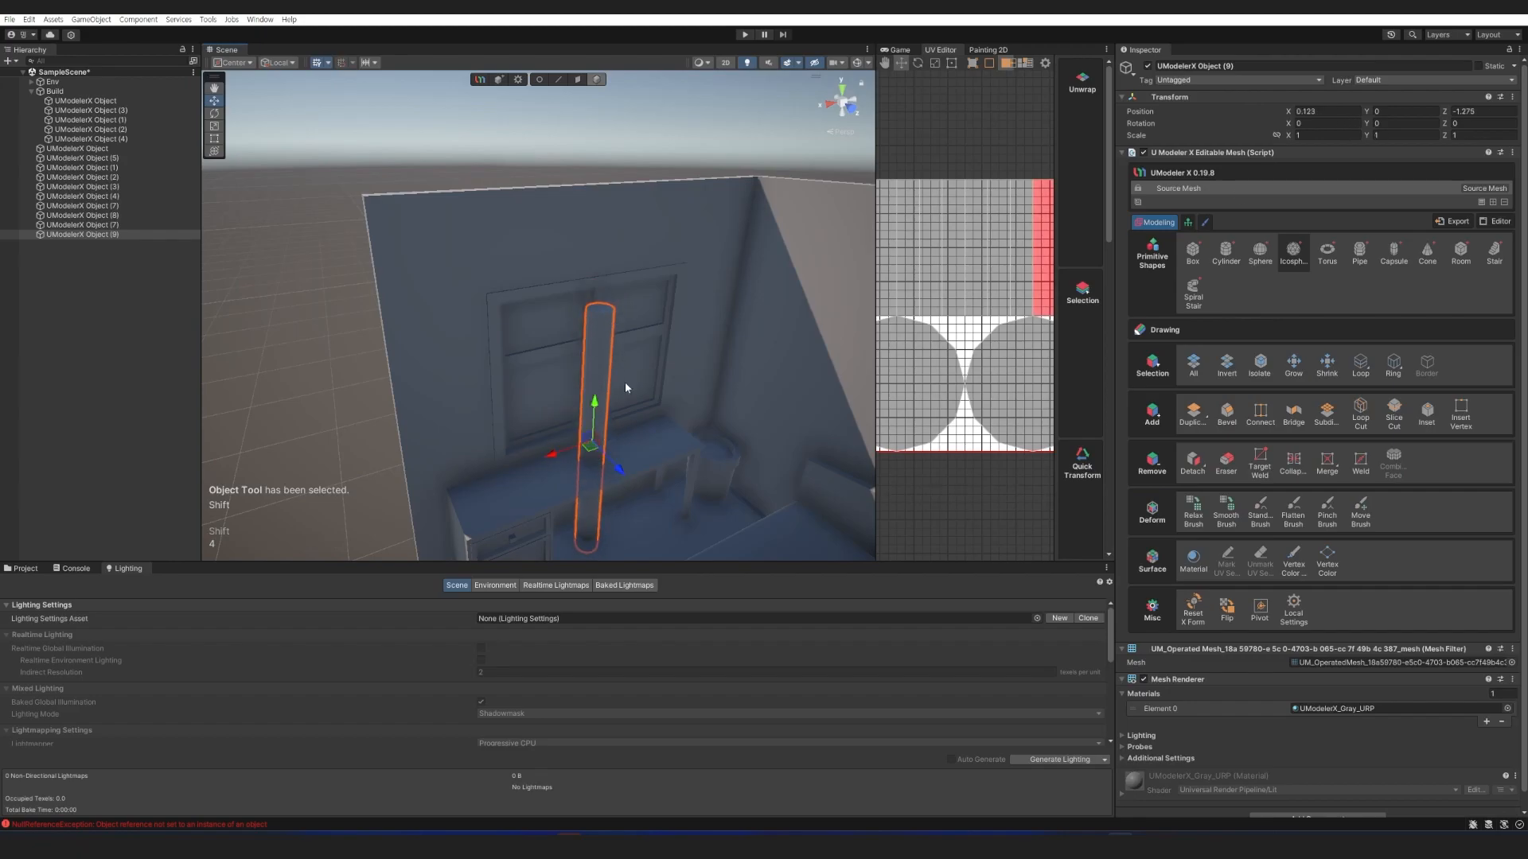
Set the cylinder's Z rotation to 90 so that it lies parallel to the window wall.
{"action": "key", "text": "e"}
{"action": "left_click_drag", "start_coordinate": [610, 404], "coordinate": [720, 363]}
{"action": "left_click", "coordinate": [1481, 123]}
{"action": "type", "text": "90"}
{"action": "right_click_drag", "start_coordinate": [640, 427], "coordinate": [643, 461]}
Move the cylinder up against the wall above the window and scale its length to about 0.8.
{"action": "key", "text": "w"}
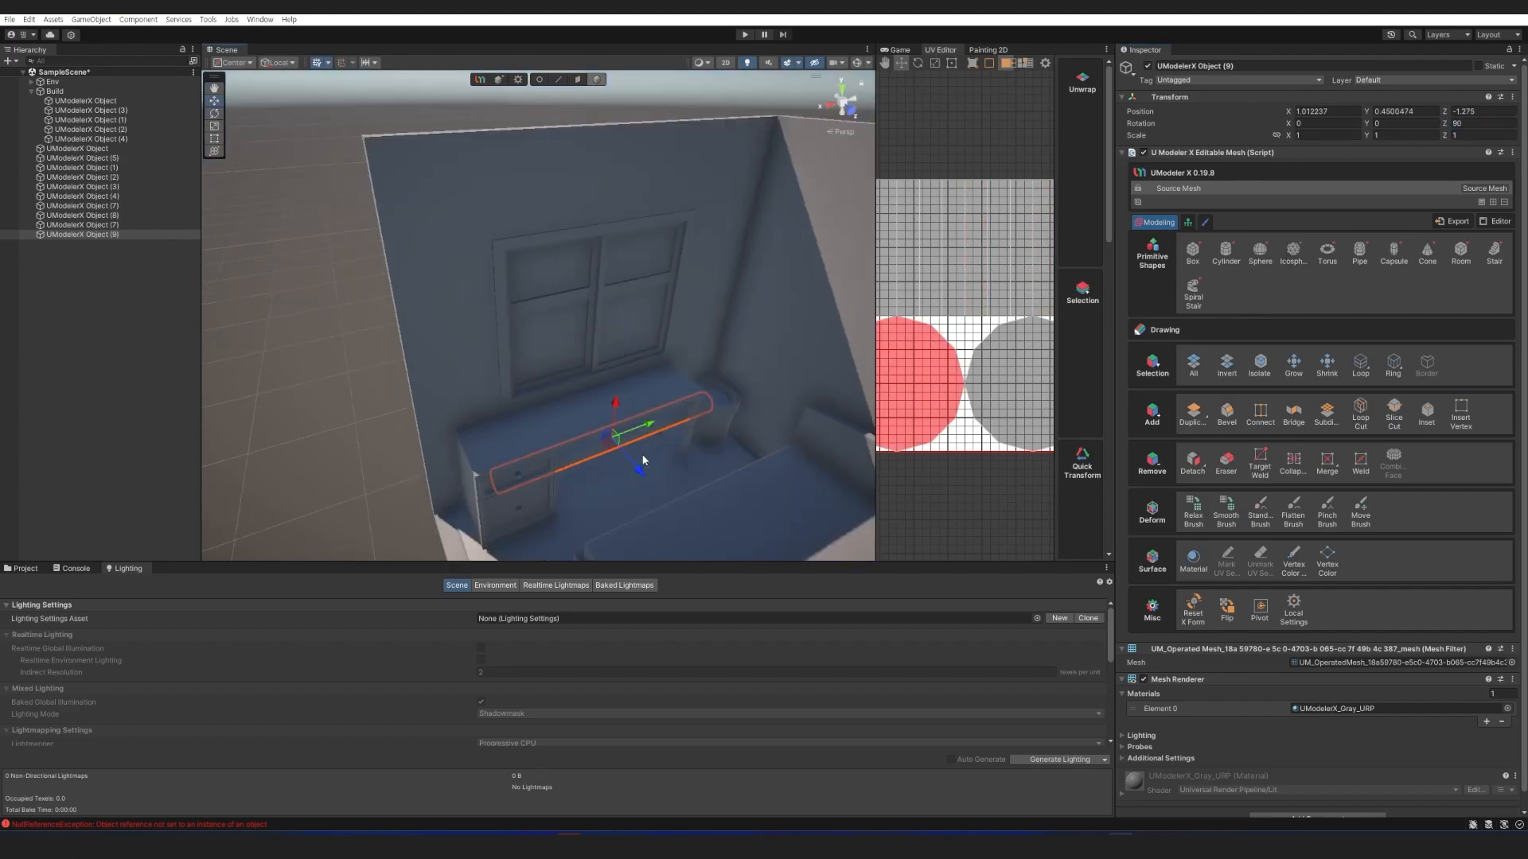
{"action": "left_click_drag", "start_coordinate": [615, 404], "coordinate": [613, 226]}
{"action": "left_click_drag", "start_coordinate": [642, 280], "coordinate": [595, 282]}
{"action": "scroll", "coordinate": [579, 274], "scroll_direction": "up", "scroll_amount": 3}
{"action": "key", "text": "r"}
{"action": "key", "text": "w"}
Center the cylinder's pivot and cut two edge loops around it using split number 2.
{"action": "left_click", "coordinate": [1260, 609]}
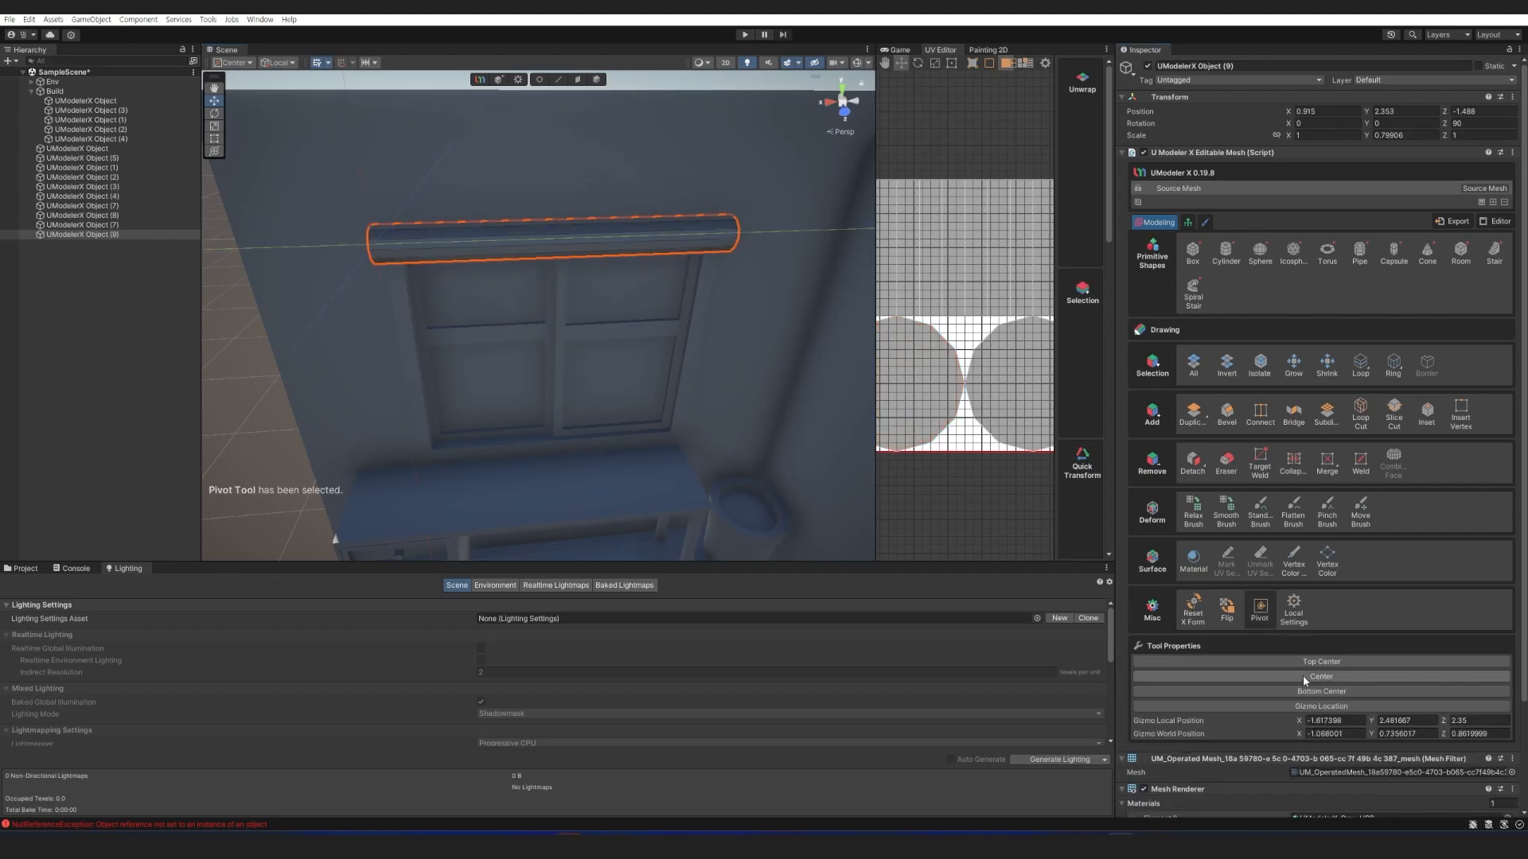
{"action": "right_click_drag", "start_coordinate": [471, 304], "coordinate": [577, 296]}
{"action": "key", "text": "c"}
{"action": "scroll", "coordinate": [675, 298], "scroll_direction": "up", "scroll_amount": 1, "text": "shift"}
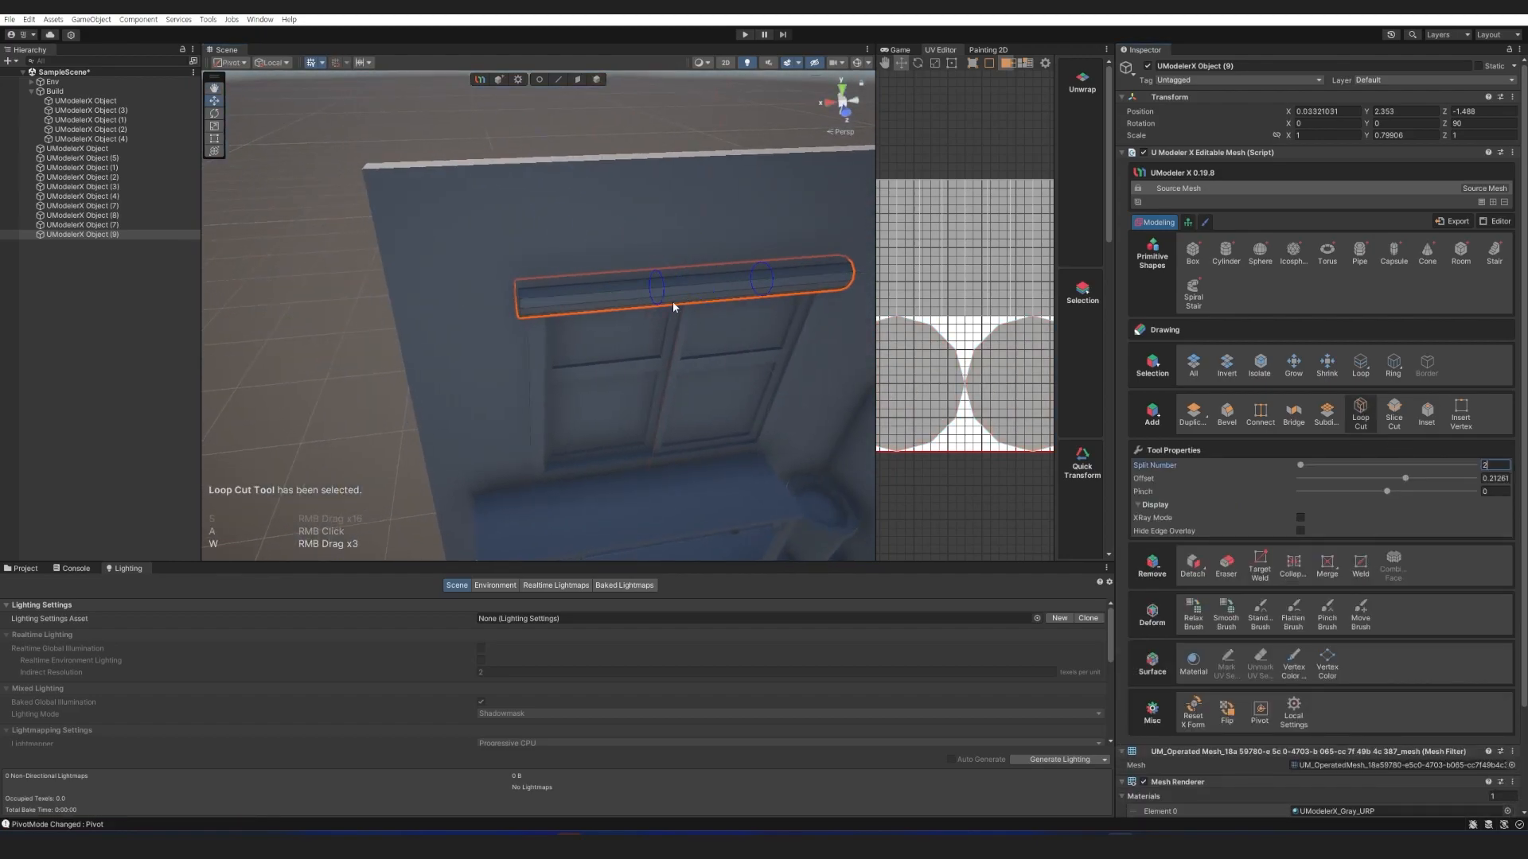
{"action": "double_click", "coordinate": [672, 300]}
Scale the two edge loops apart to place them near the rod's ends.
{"action": "key", "text": "r"}
{"action": "left_click_drag", "start_coordinate": [650, 292], "coordinate": [575, 300]}
{"action": "left_click", "coordinate": [574, 299]}
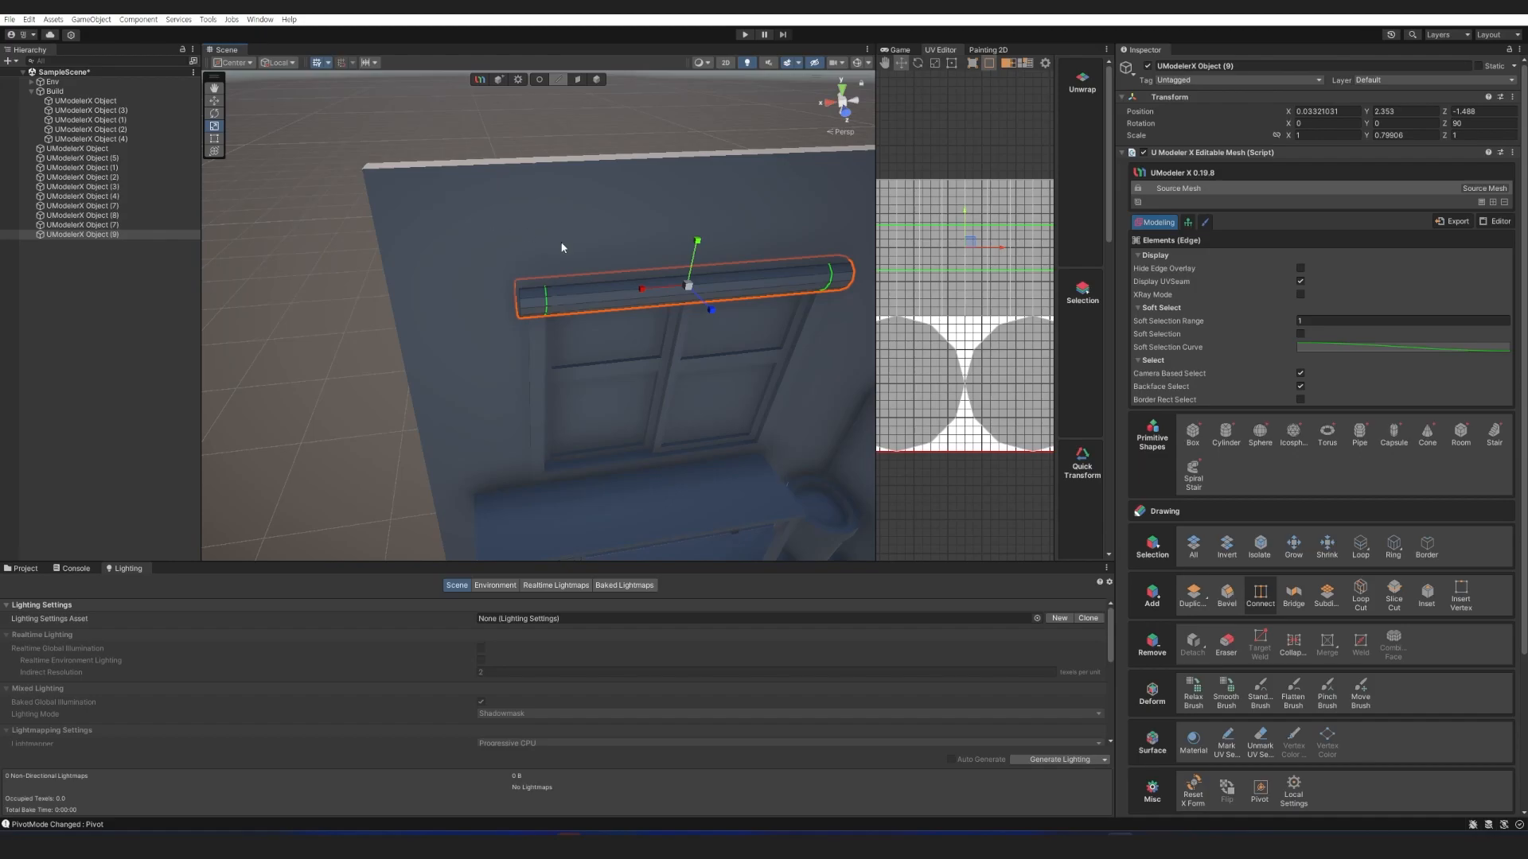
Bevel the rod's two edge loops with a width of 0.03 and one segment.
{"action": "key", "text": "b"}
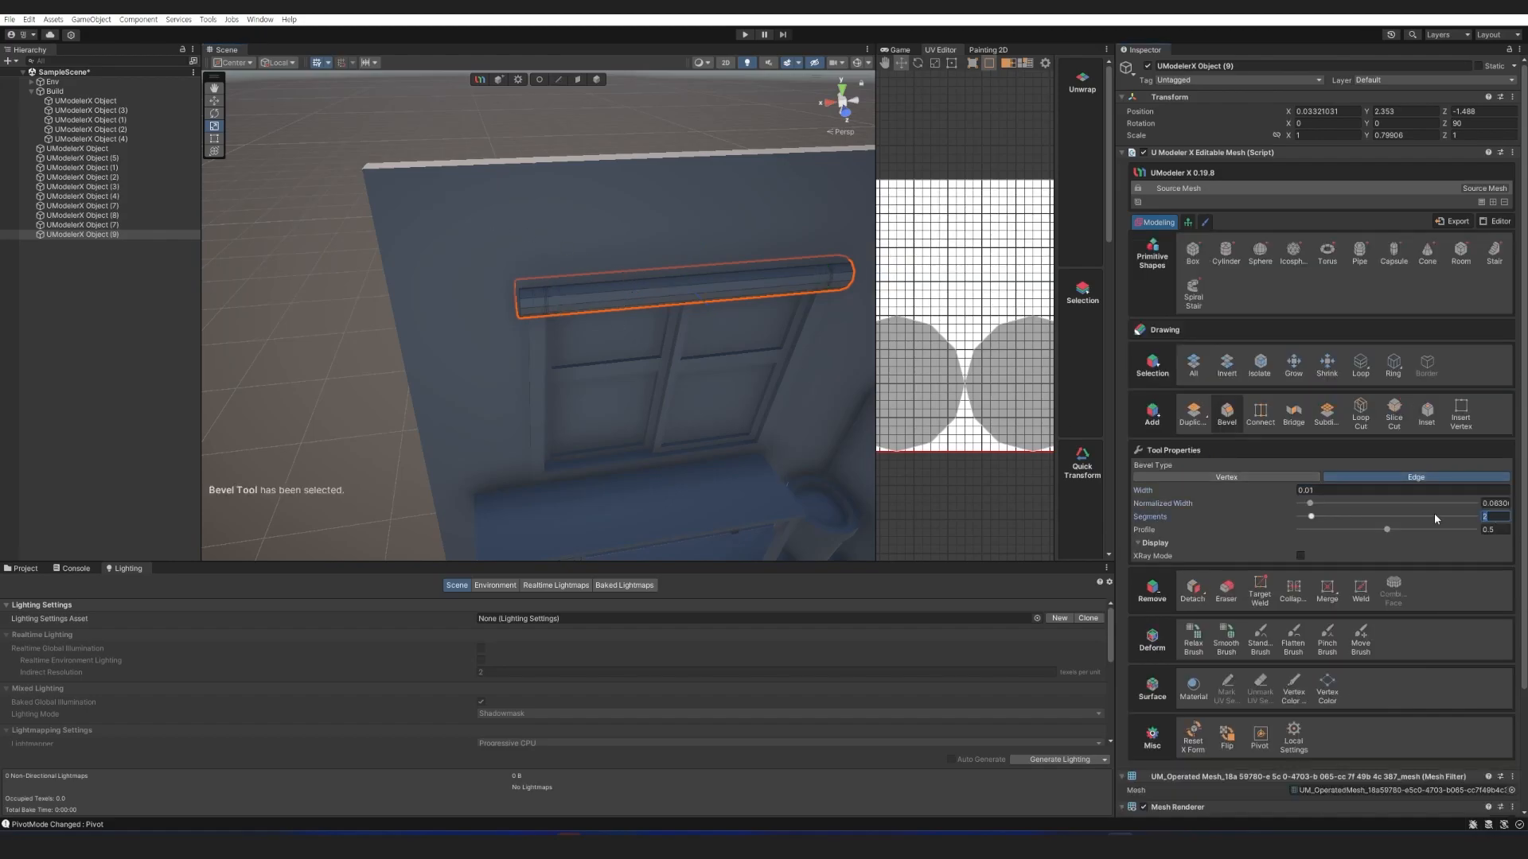
{"action": "left_click", "coordinate": [1382, 491]}
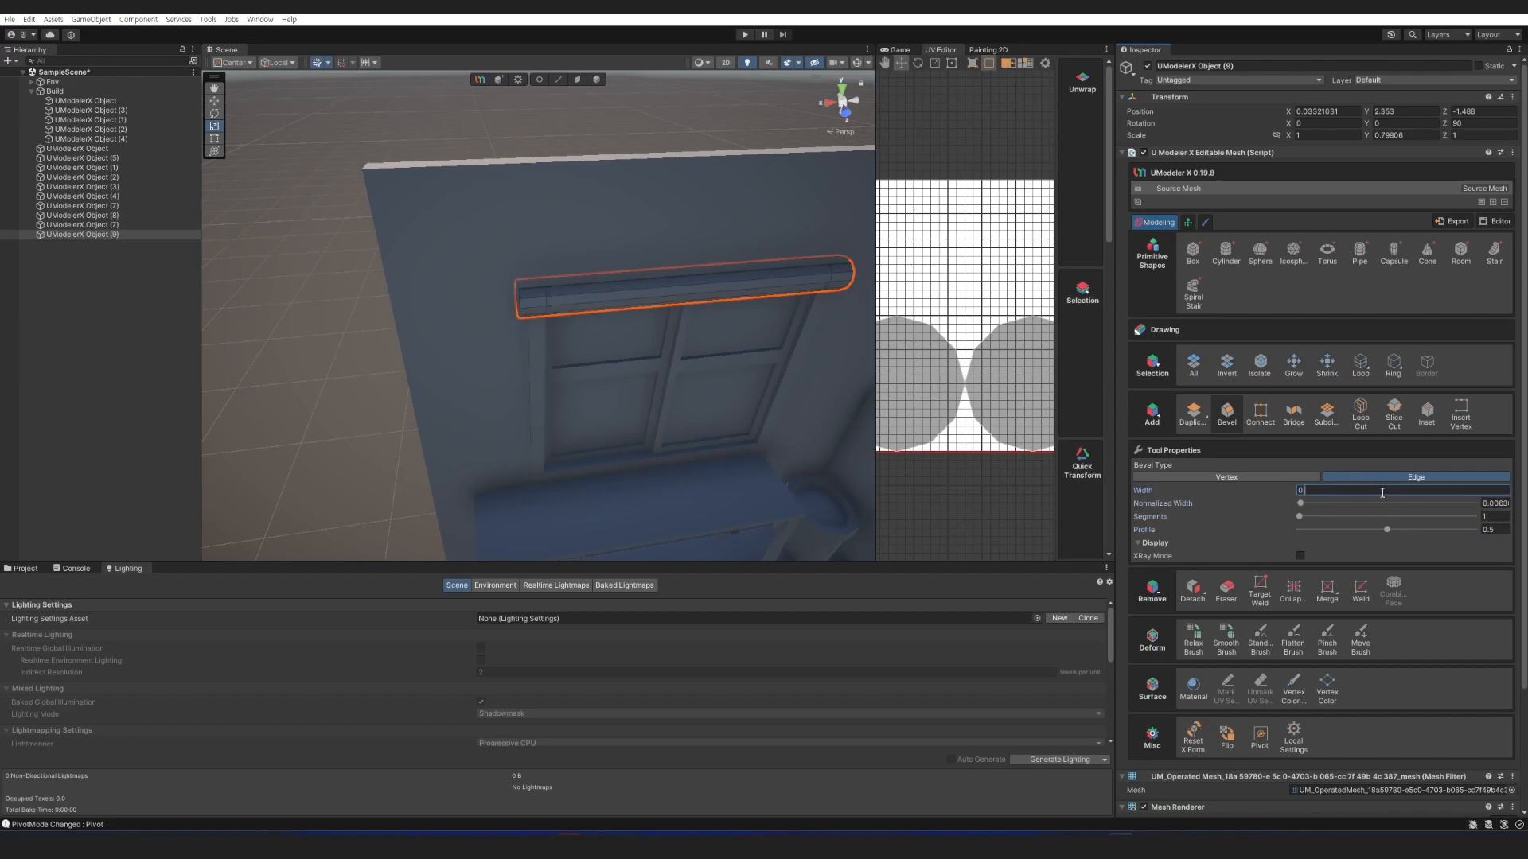
{"action": "left_click", "coordinate": [548, 300]}
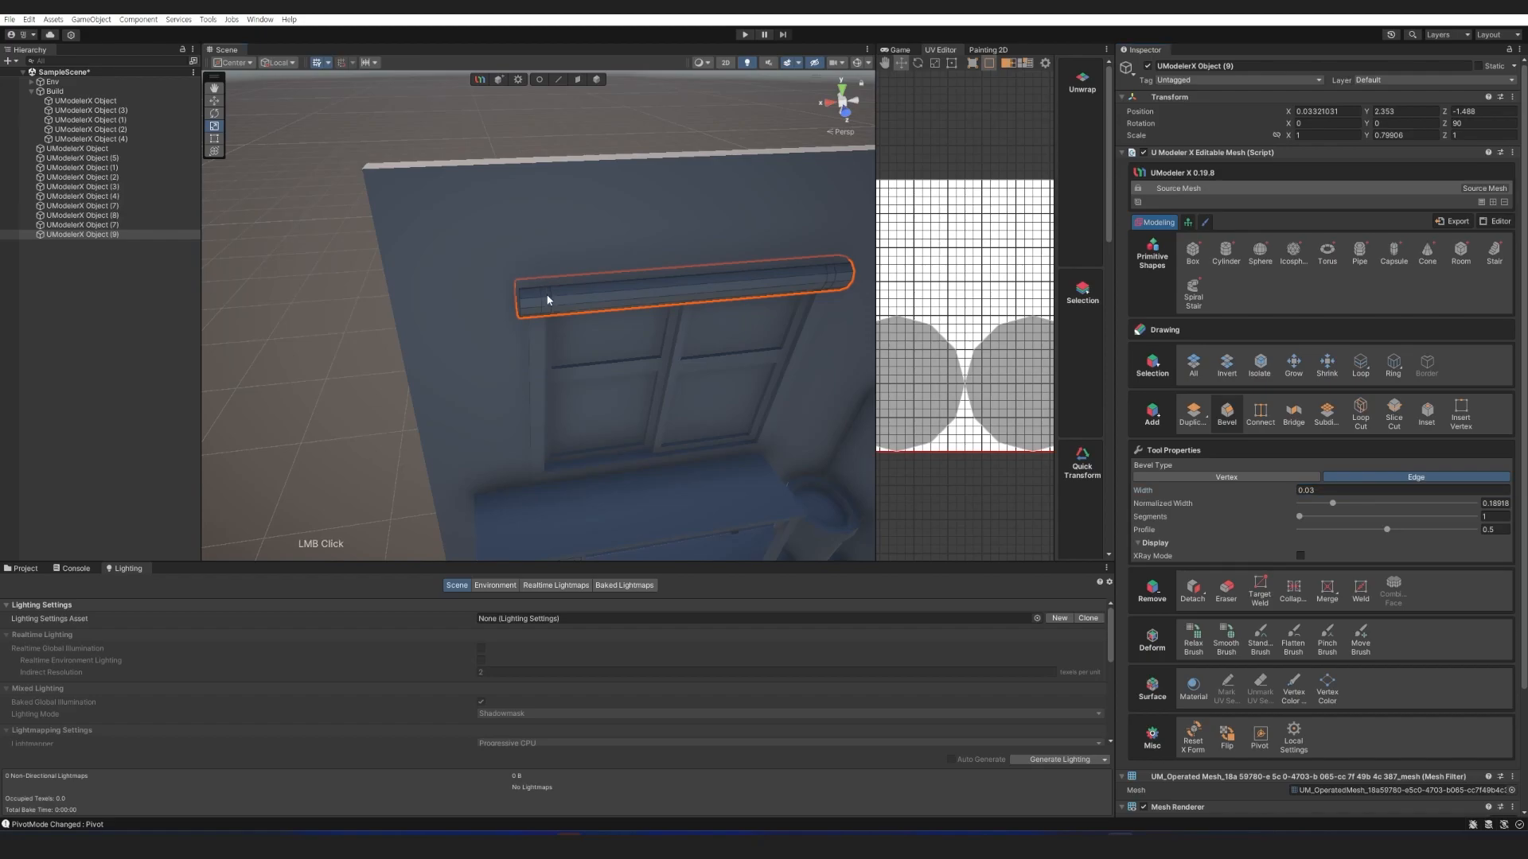
Select the full ring of narrow beveled faces near one end of the rod.
{"action": "key", "text": "3"}
{"action": "left_click", "coordinate": [547, 300]}
{"action": "left_click", "coordinate": [545, 308], "text": "shift"}
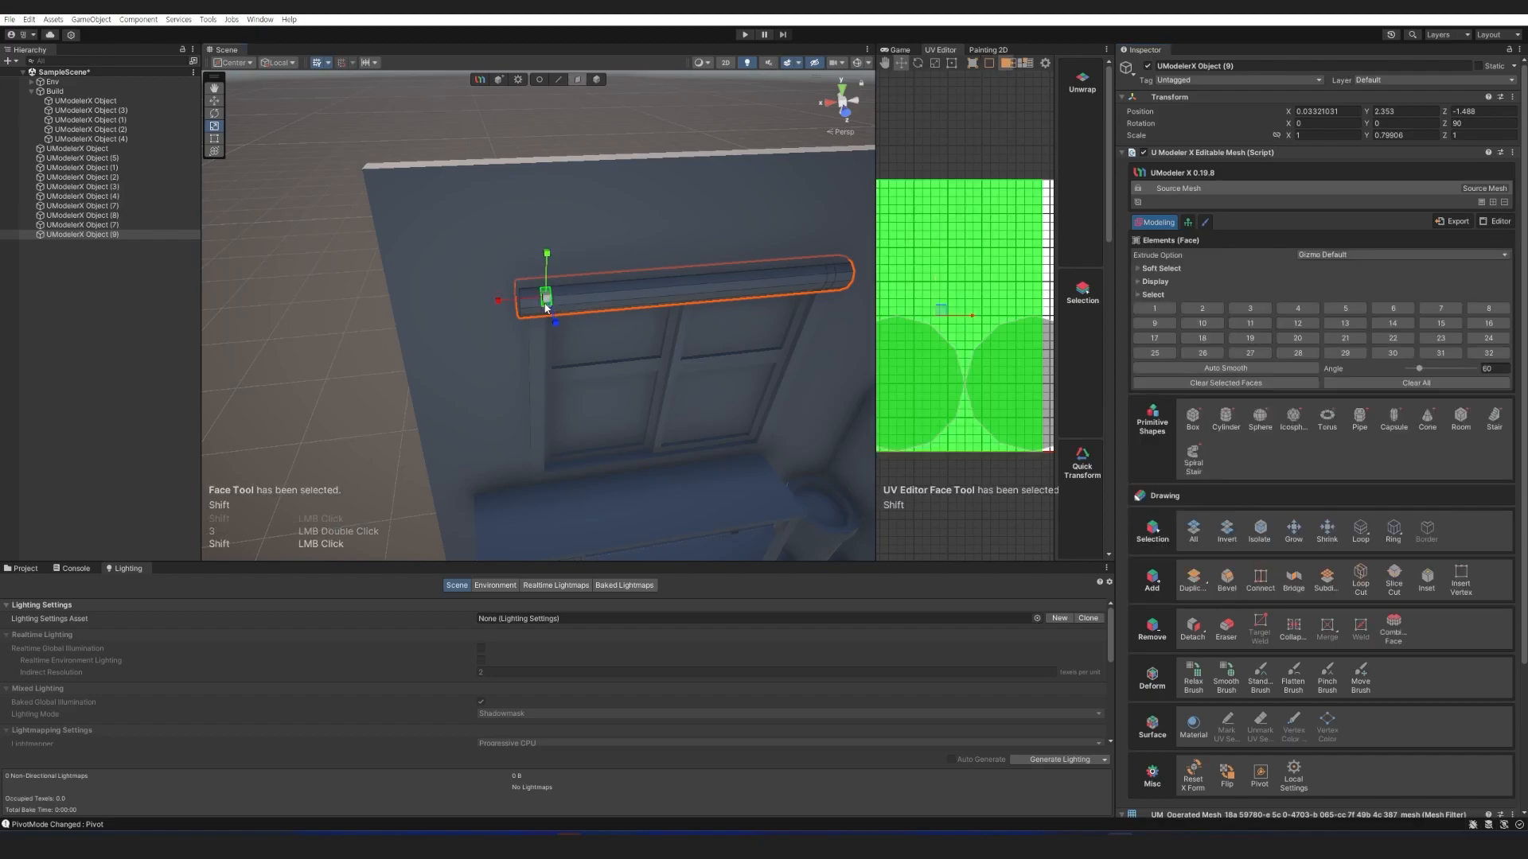
{"action": "key", "text": "alt+l"}
{"action": "key", "text": "a"}
{"action": "mouse_move", "coordinate": [566, 322]}
{"action": "right_mouse_down"}
{"action": "mouse_move", "coordinate": [689, 307]}
{"action": "mouse_move", "coordinate": [573, 324]}
{"action": "right_mouse_up"}
{"action": "key", "text": "w"}
{"action": "key", "text": "d"}
{"action": "key", "text": "w"}
{"action": "left_click_drag", "start_coordinate": [565, 324], "coordinate": [666, 350], "text": "shift"}
{"action": "key", "text": "ctrl+z"}
{"action": "key", "text": "ctrl+z"}
{"action": "key", "text": "ctrl+z"}
{"action": "key", "text": "ctrl+z"}
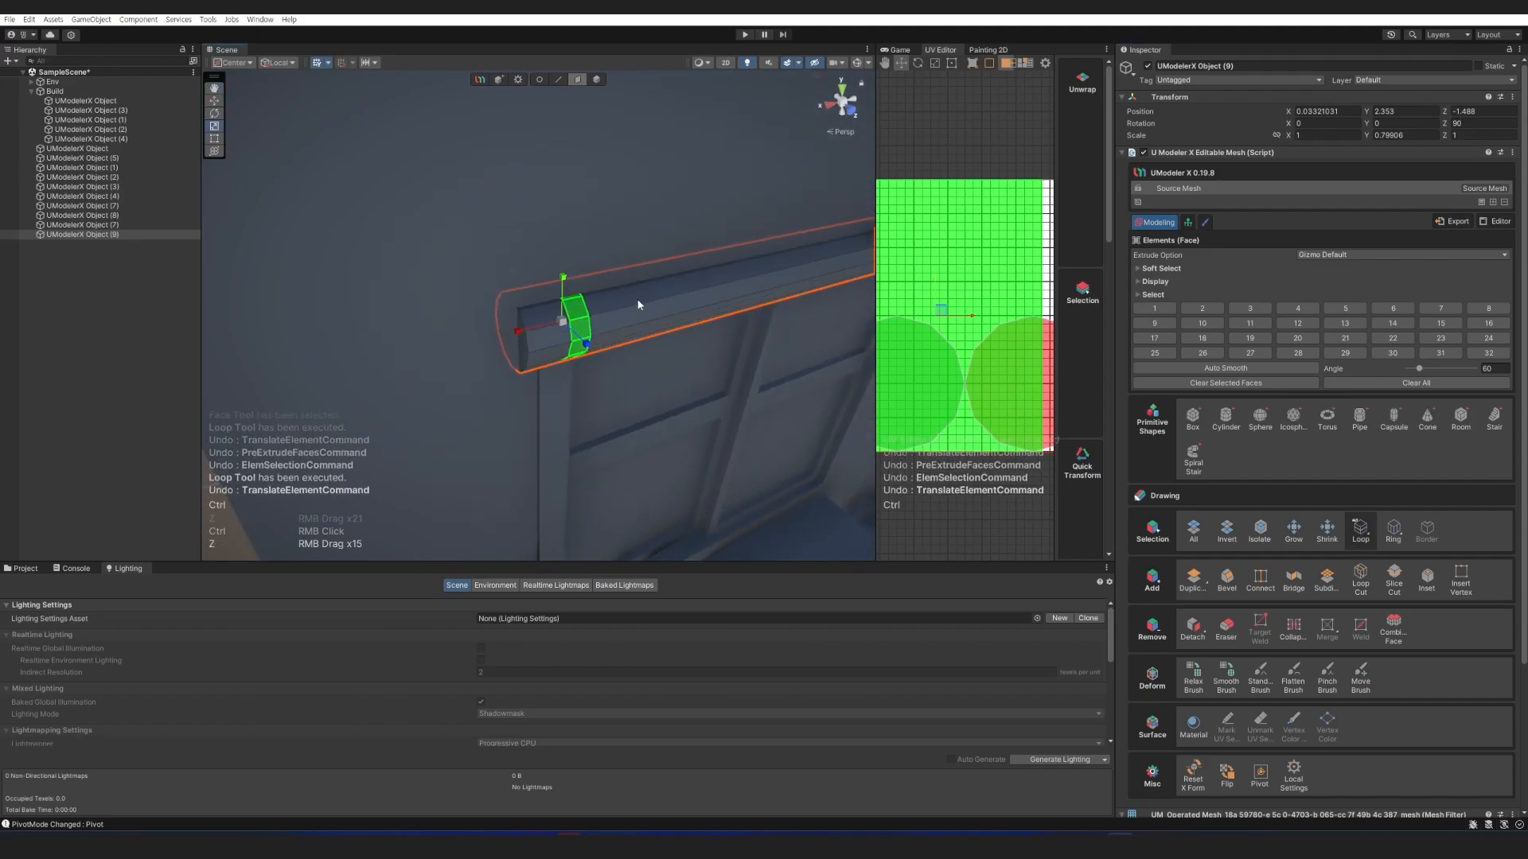
Extrude the selected face ring outward by scaling it to form a raised collar around the rod.
{"action": "left_click_drag", "start_coordinate": [562, 322], "coordinate": [565, 299], "text": "shift"}
{"action": "right_click_drag", "start_coordinate": [565, 299], "coordinate": [670, 333]}
{"action": "key", "text": "w"}
{"action": "key", "text": "q"}
{"action": "key", "text": "e"}
{"action": "left_click_drag", "start_coordinate": [666, 320], "coordinate": [659, 321]}
{"action": "left_click_drag", "start_coordinate": [618, 270], "coordinate": [617, 275]}
{"action": "right_click_drag", "start_coordinate": [617, 275], "coordinate": [591, 299]}
{"action": "key", "text": "d"}
{"action": "key", "text": "a"}
{"action": "left_click_drag", "start_coordinate": [516, 260], "coordinate": [524, 263]}
Select the outer edge loops on both sides of the rod's raised collar.
{"action": "right_click_drag", "start_coordinate": [524, 262], "coordinate": [594, 304]}
{"action": "key", "text": "2"}
{"action": "double_click", "coordinate": [593, 304]}
{"action": "key", "text": "d"}
{"action": "right_click_drag", "start_coordinate": [642, 233], "coordinate": [614, 246]}
{"action": "key", "text": "a"}
{"action": "double_click", "coordinate": [614, 246], "text": "shift"}
{"action": "key", "text": "a"}
{"action": "key", "text": "a"}
{"action": "right_click_drag", "start_coordinate": [744, 259], "coordinate": [1058, 430]}
{"action": "key", "text": "d"}
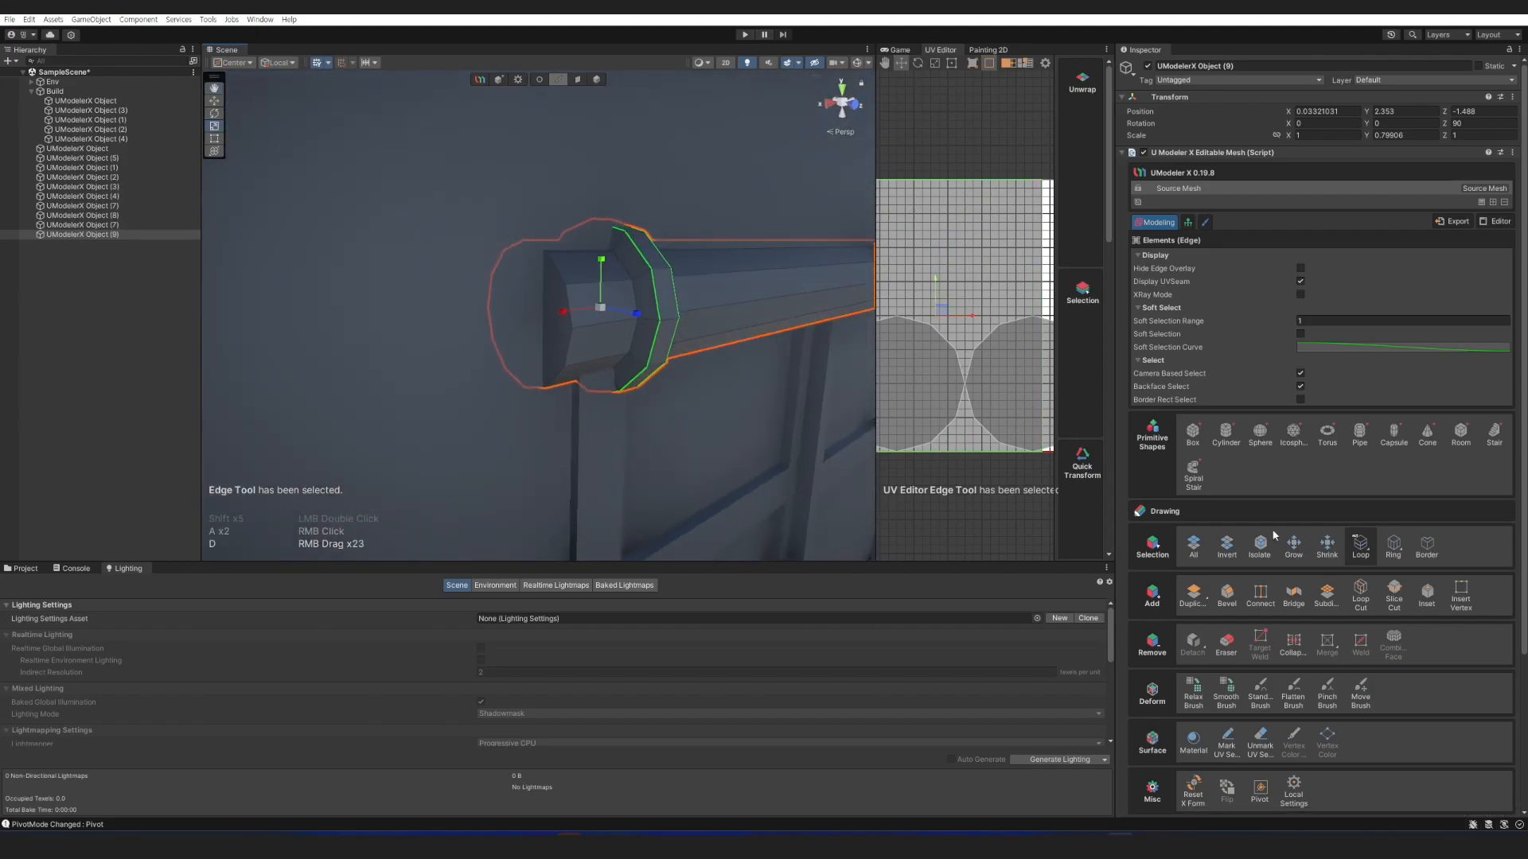
Bevel the collar's selected edge loops with a width of 0.015.
{"action": "left_click", "coordinate": [1227, 595]}
{"action": "right_click", "coordinate": [655, 384]}
{"action": "key", "text": "d"}
{"action": "right_click_drag", "start_coordinate": [655, 384], "coordinate": [703, 399]}
{"action": "key", "text": "a"}
{"action": "left_click", "coordinate": [1348, 487]}
{"action": "type", "text": "0.01"}
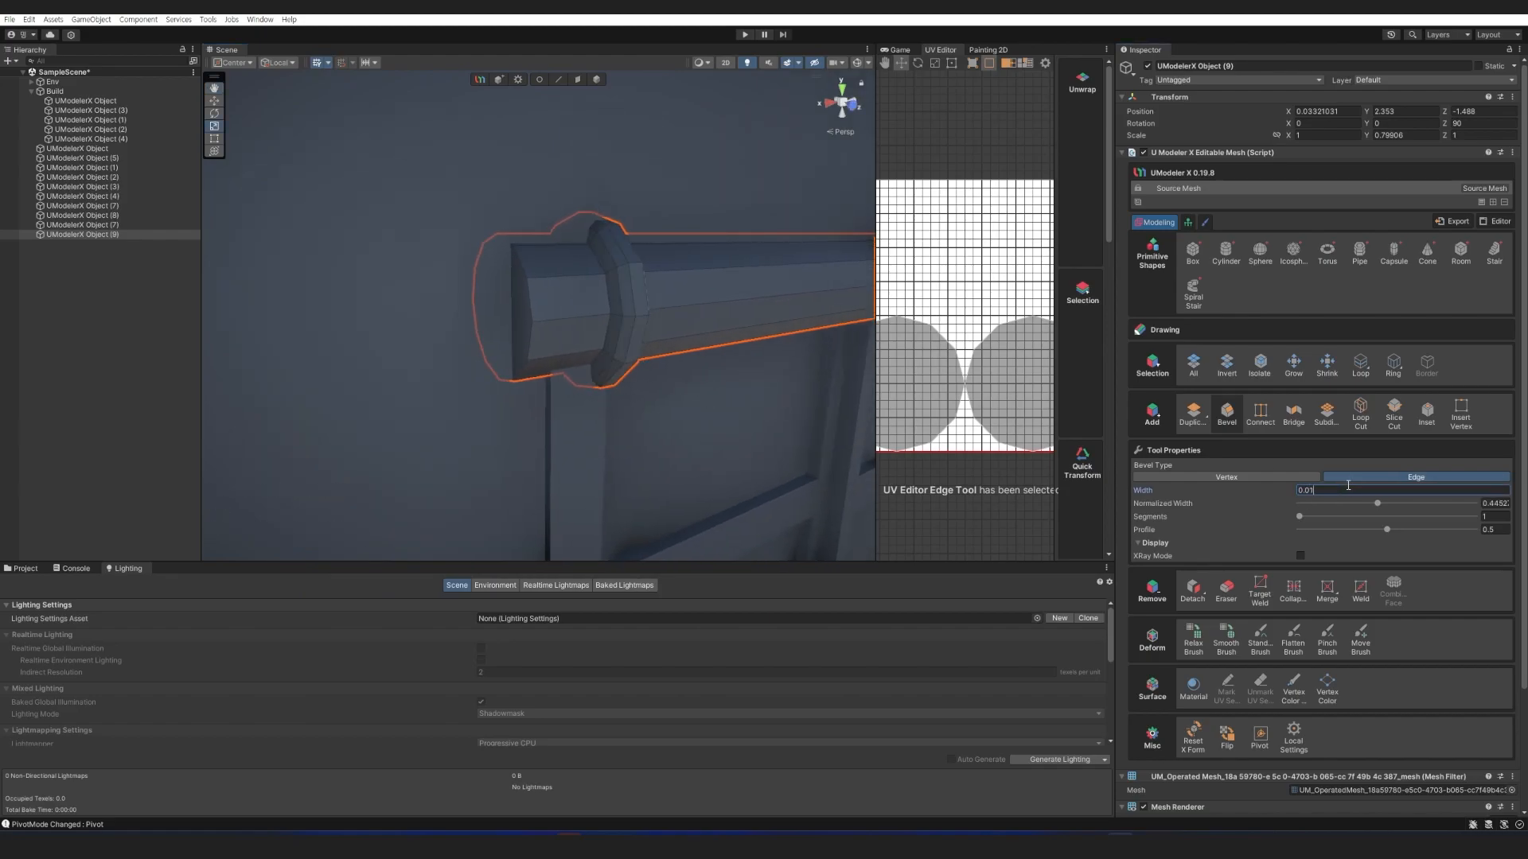
{"action": "left_click", "coordinate": [1500, 516]}
{"action": "type", "text": "0.015"}
Mirror the rod with a Mirror modifier along the Y axis to copy the collar to the opposite end.
{"action": "right_click_drag", "start_coordinate": [699, 365], "coordinate": [607, 385]}
{"action": "key", "text": "shift+s"}
{"action": "key", "text": "3"}
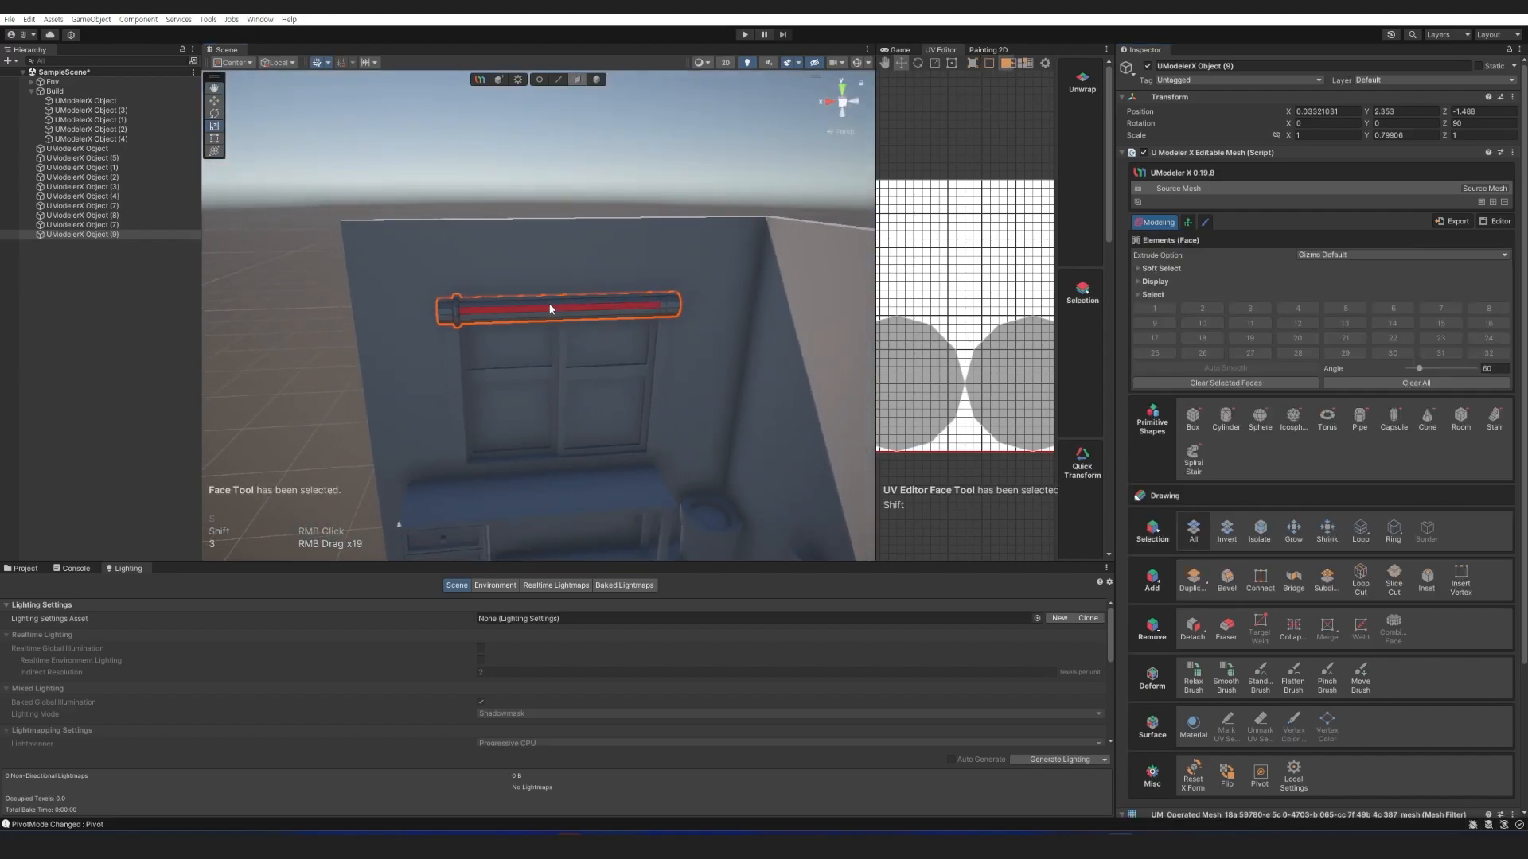
{"action": "left_click", "coordinate": [1495, 203]}
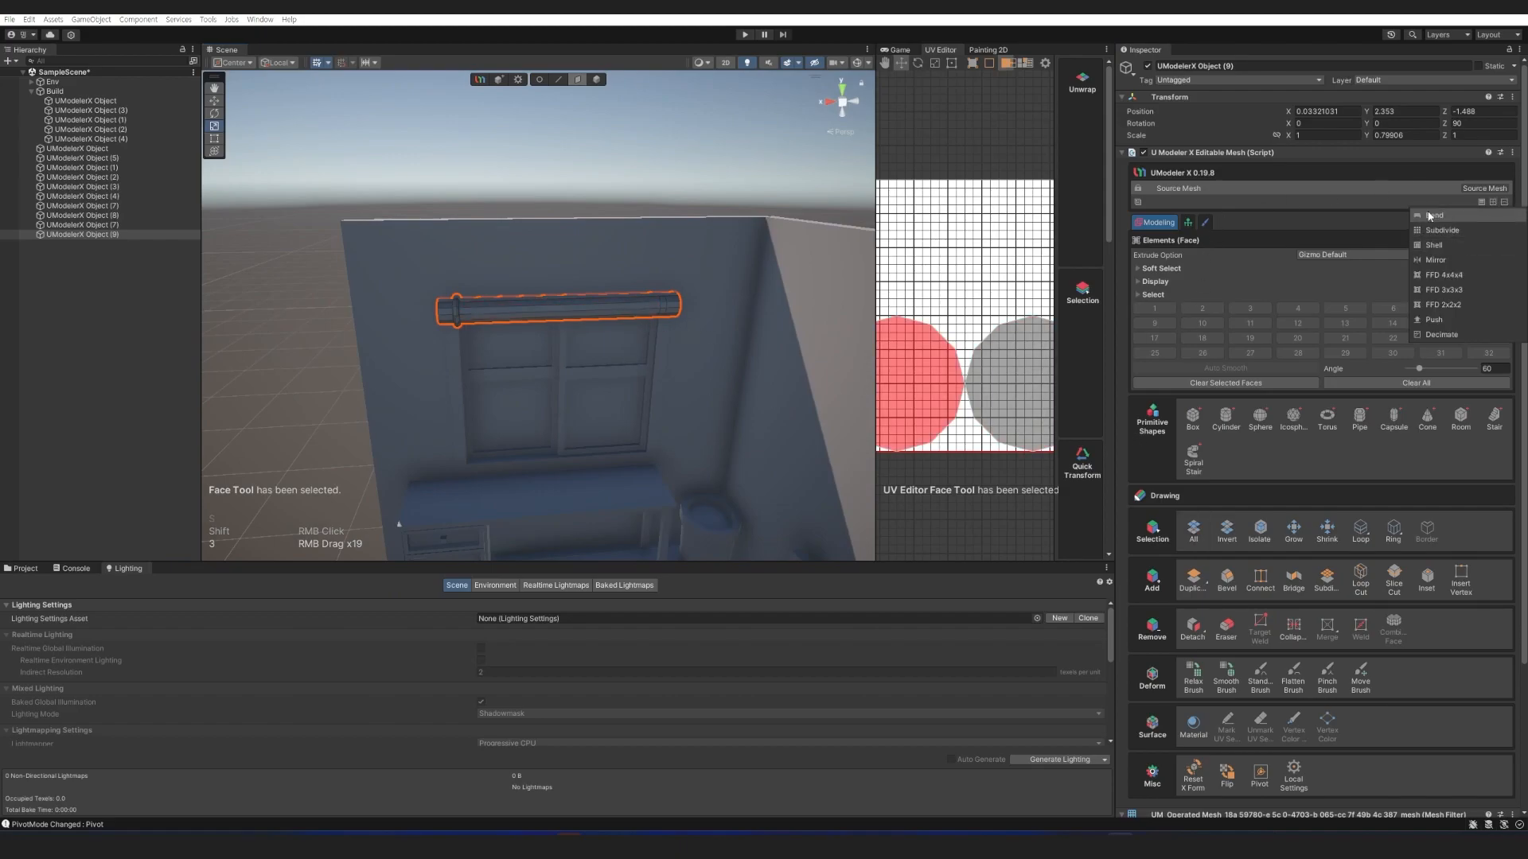
{"action": "left_click", "coordinate": [1438, 260]}
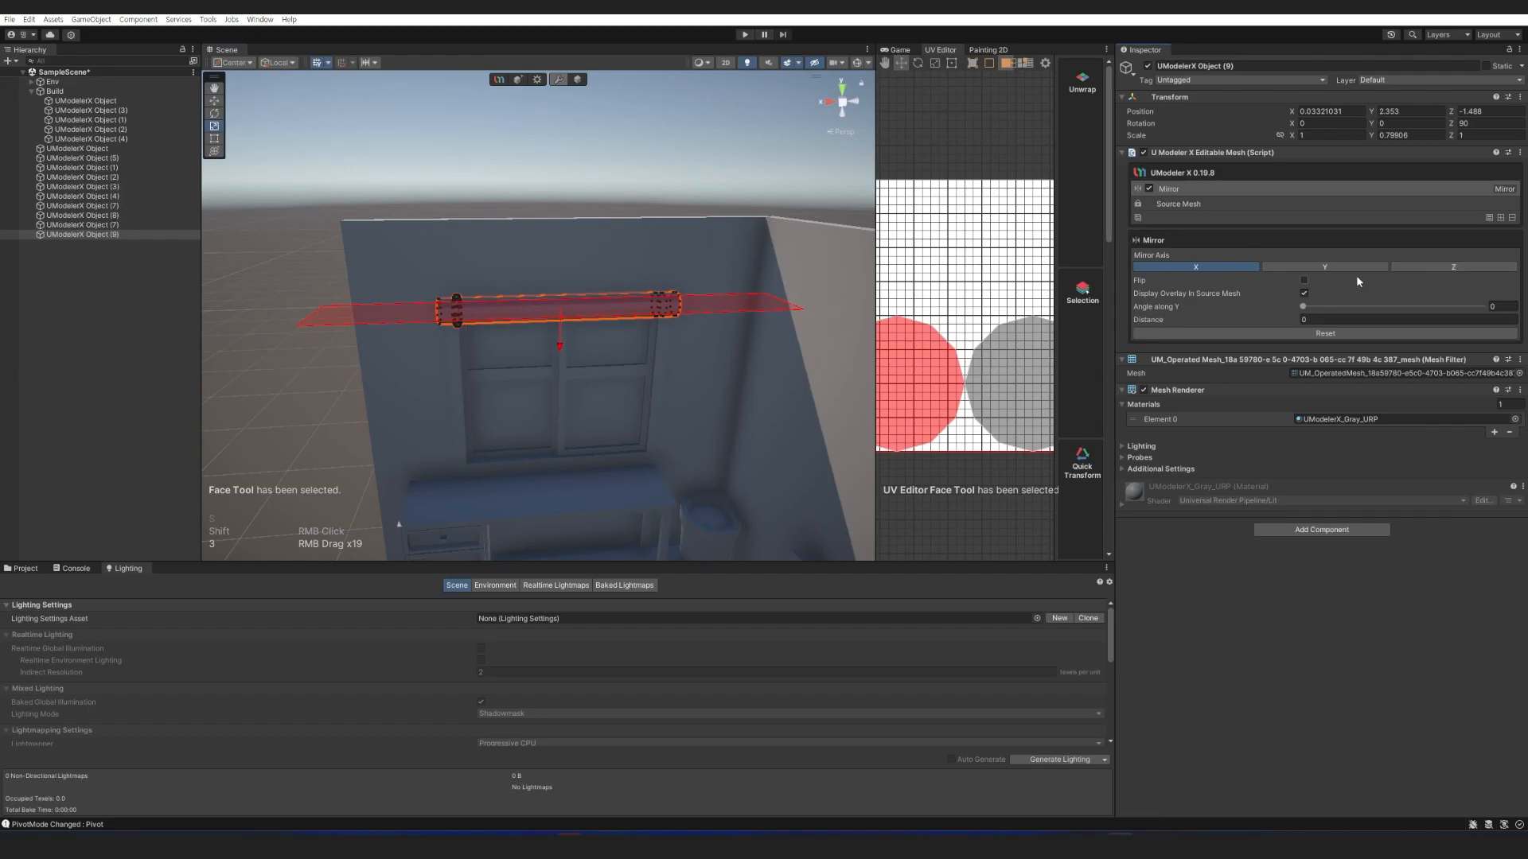
{"action": "left_click", "coordinate": [1315, 264]}
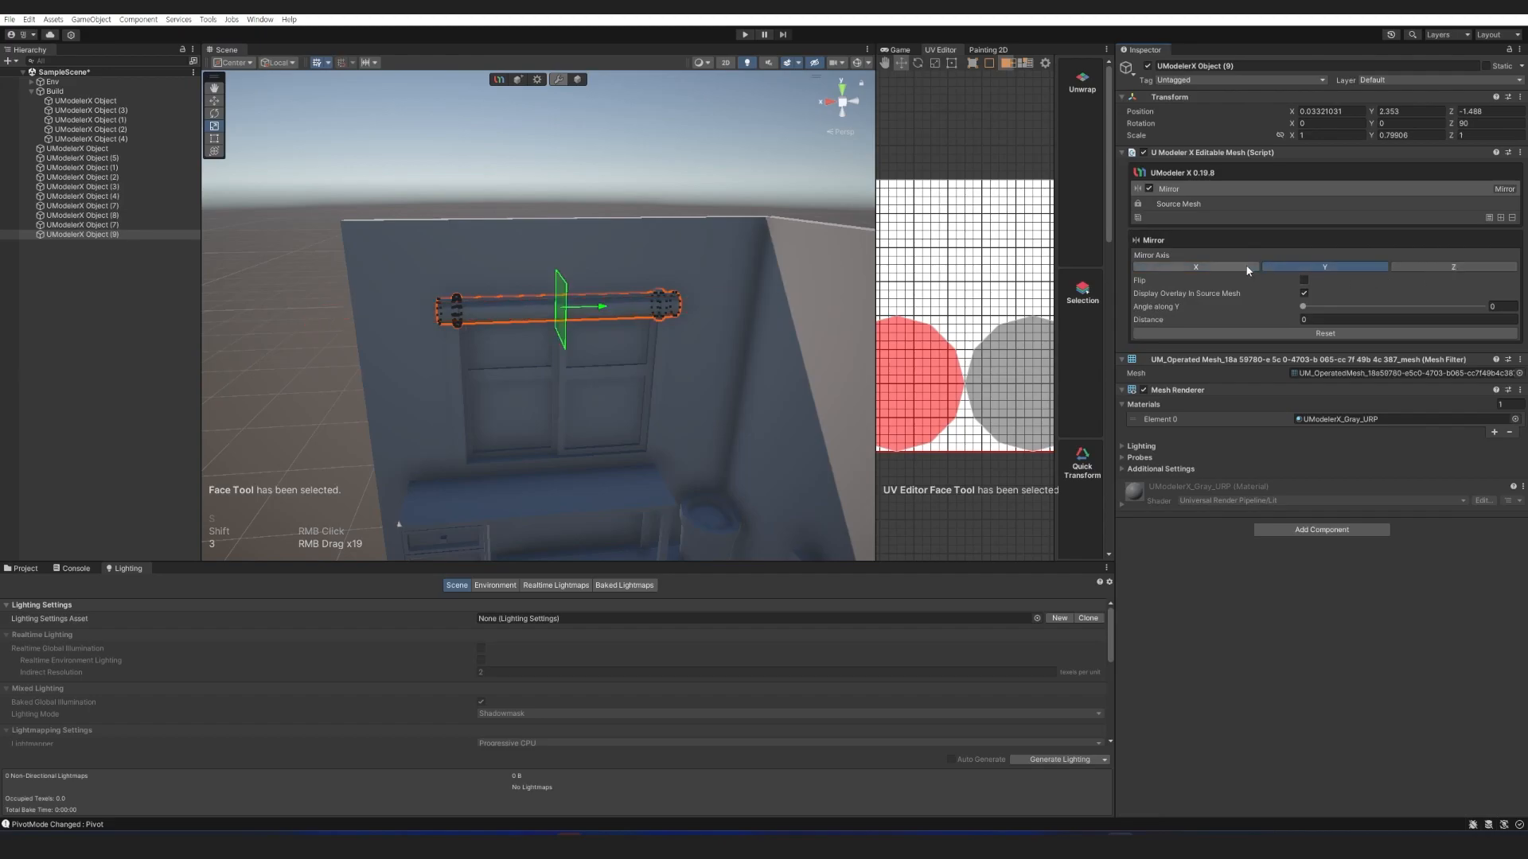
{"action": "left_click", "coordinate": [1292, 331]}
{"action": "left_click", "coordinate": [1323, 264]}
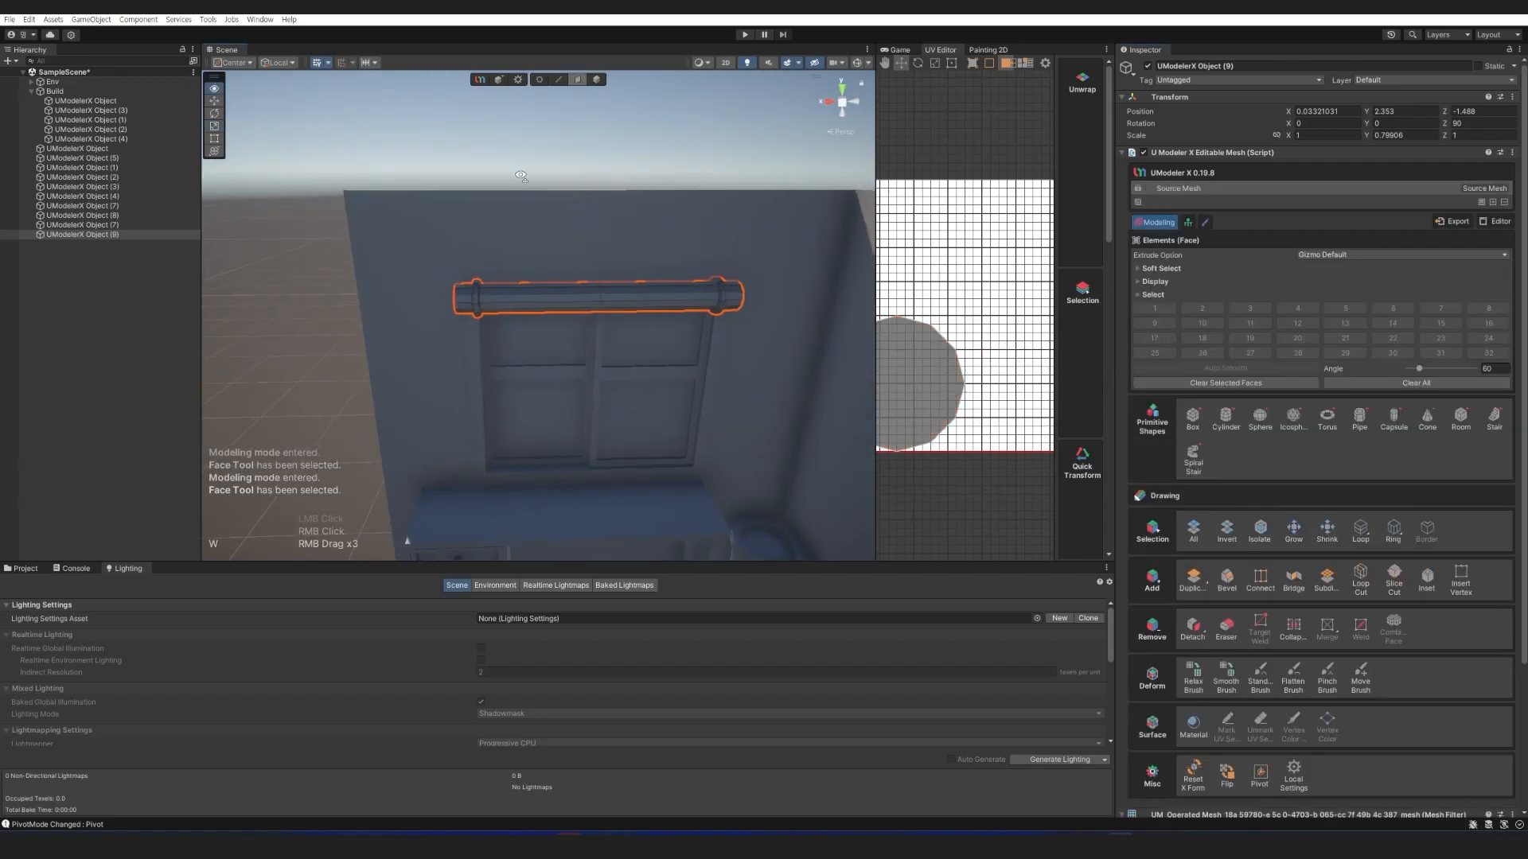
Examine the mirrored rod above the window and the surrounding room from several angles.
{"action": "key", "text": "w"}
{"action": "right_click_drag", "start_coordinate": [513, 163], "coordinate": [603, 160]}
{"action": "key", "text": "s"}
{"action": "key", "text": "a"}
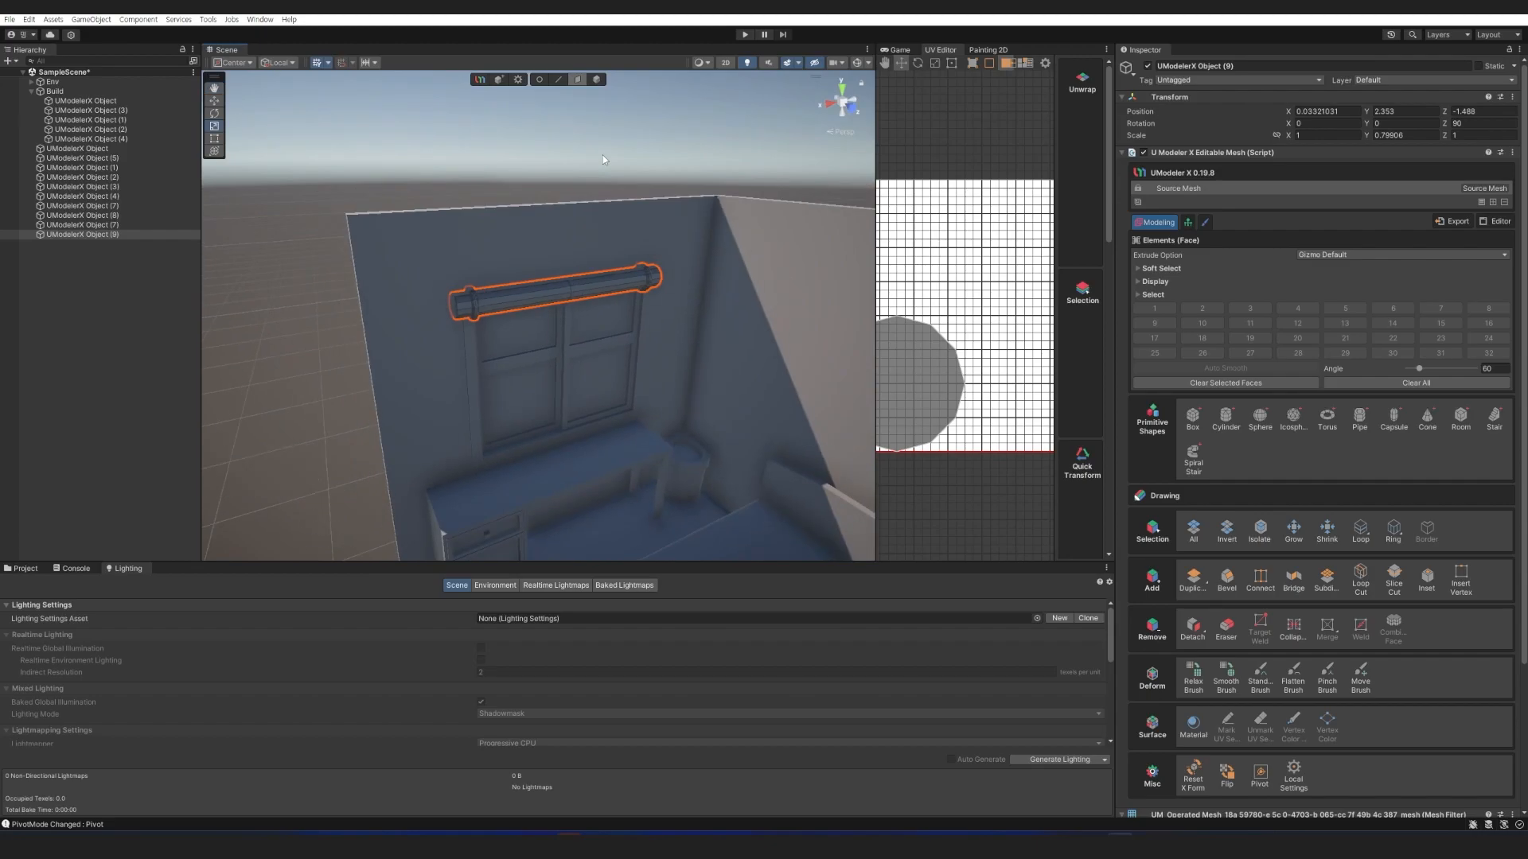
{"action": "right_click_drag", "start_coordinate": [648, 314], "coordinate": [774, 317]}
{"action": "key", "text": "d"}
{"action": "key", "text": "a"}
{"action": "key", "text": "w"}
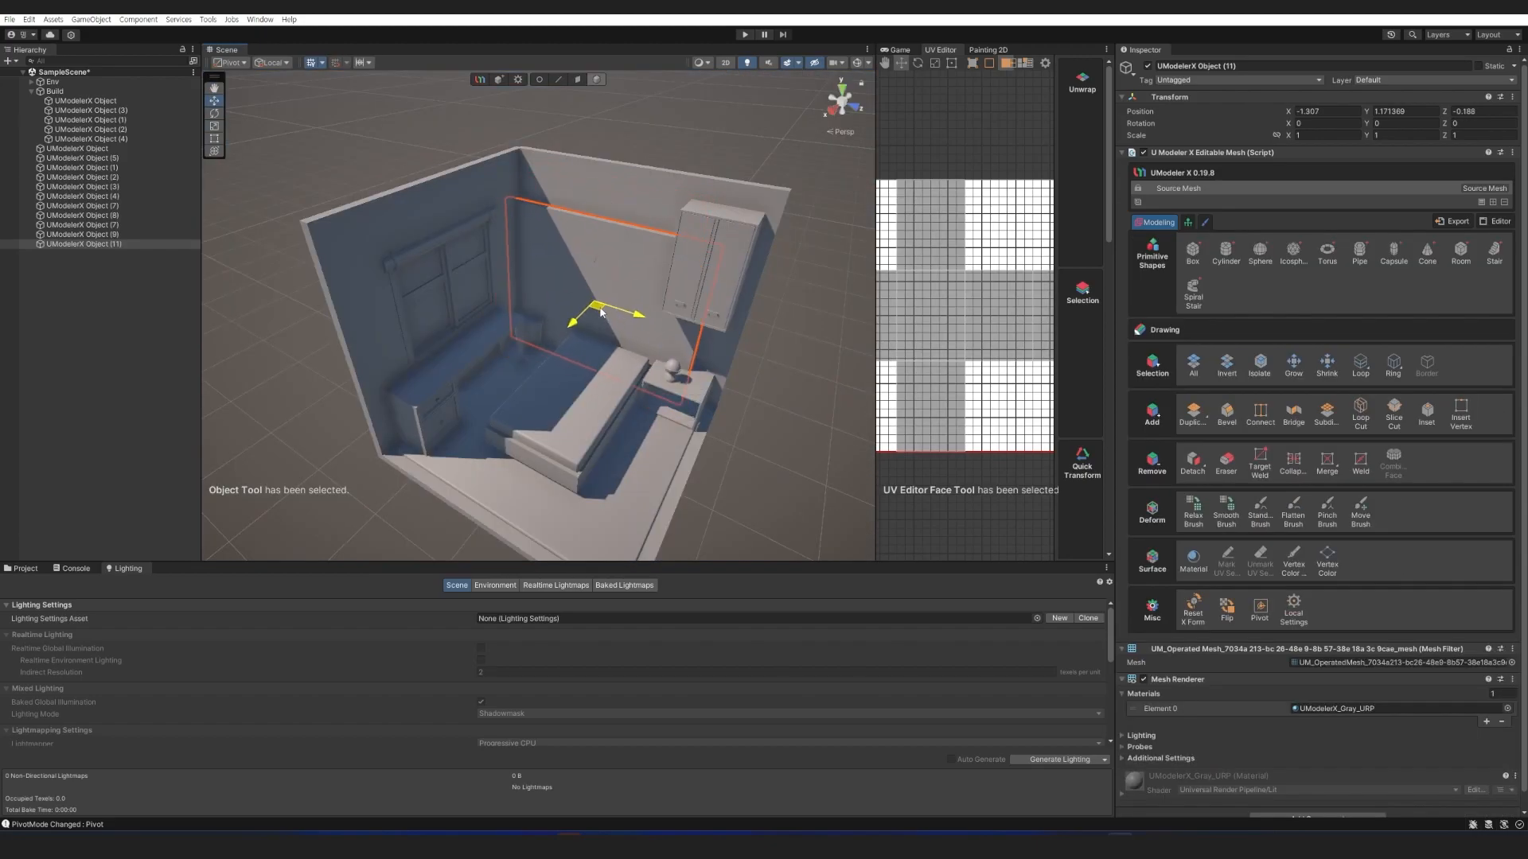
Shrink the flat wall panel to scale about 0.61 in Y and 0.64 in Z, and place it above the headboard beside the cabinet.
{"action": "left_click_drag", "start_coordinate": [611, 344], "coordinate": [635, 258]}
{"action": "right_click_drag", "start_coordinate": [619, 239], "coordinate": [579, 196]}
{"action": "key", "text": "w"}
{"action": "left_click_drag", "start_coordinate": [502, 304], "coordinate": [492, 307]}
{"action": "left_click_drag", "start_coordinate": [493, 308], "coordinate": [485, 309]}
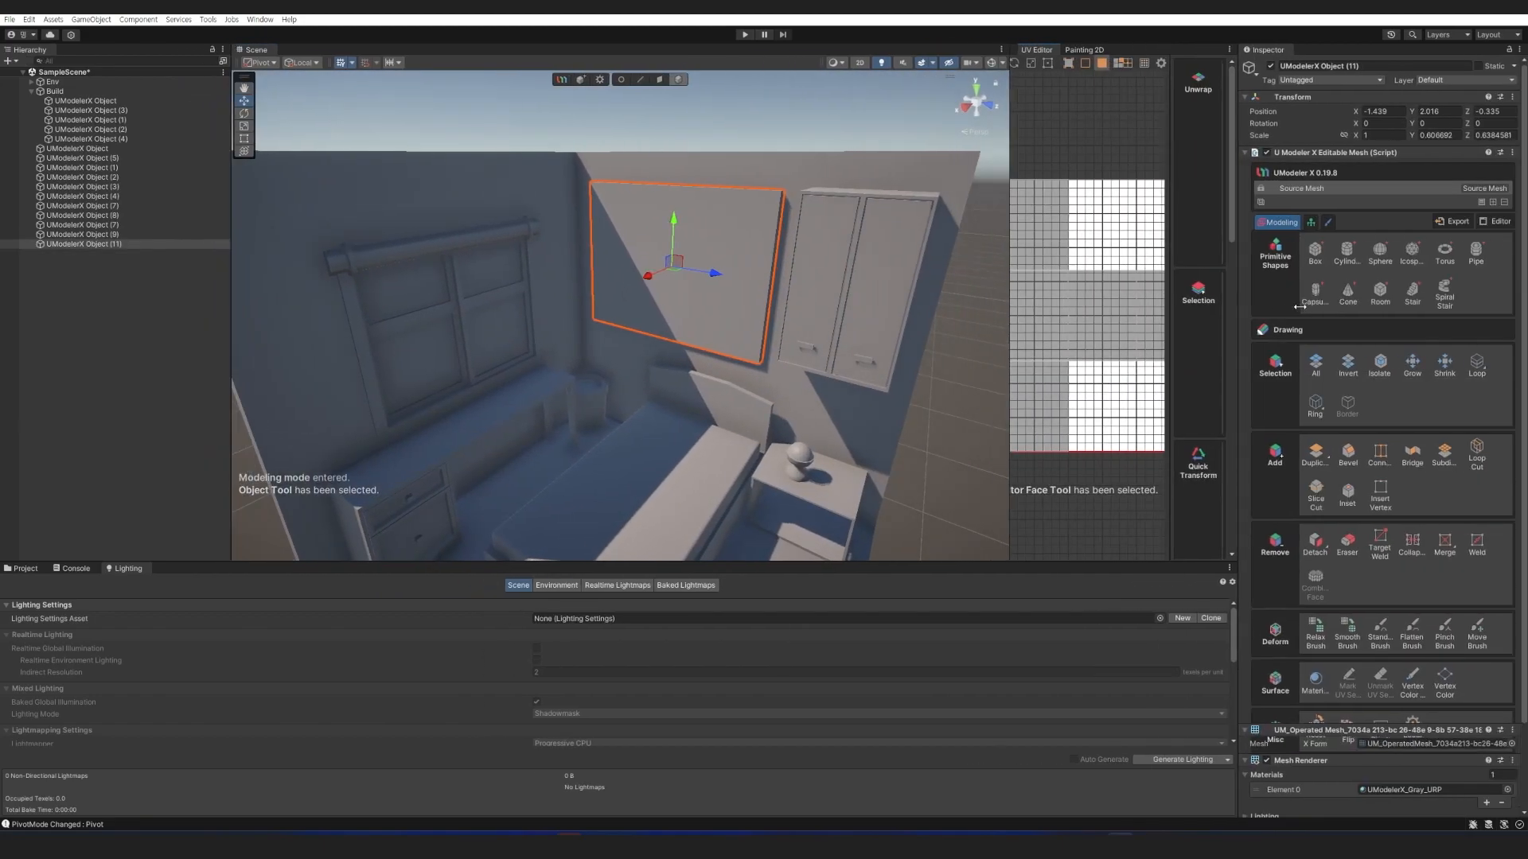
Loop-cut the wall panel in both directions with split number 2 and pinches of about 0.95 and 0.86, and recess its centre face.
{"action": "left_click_drag", "start_coordinate": [1299, 307], "coordinate": [1302, 309]}
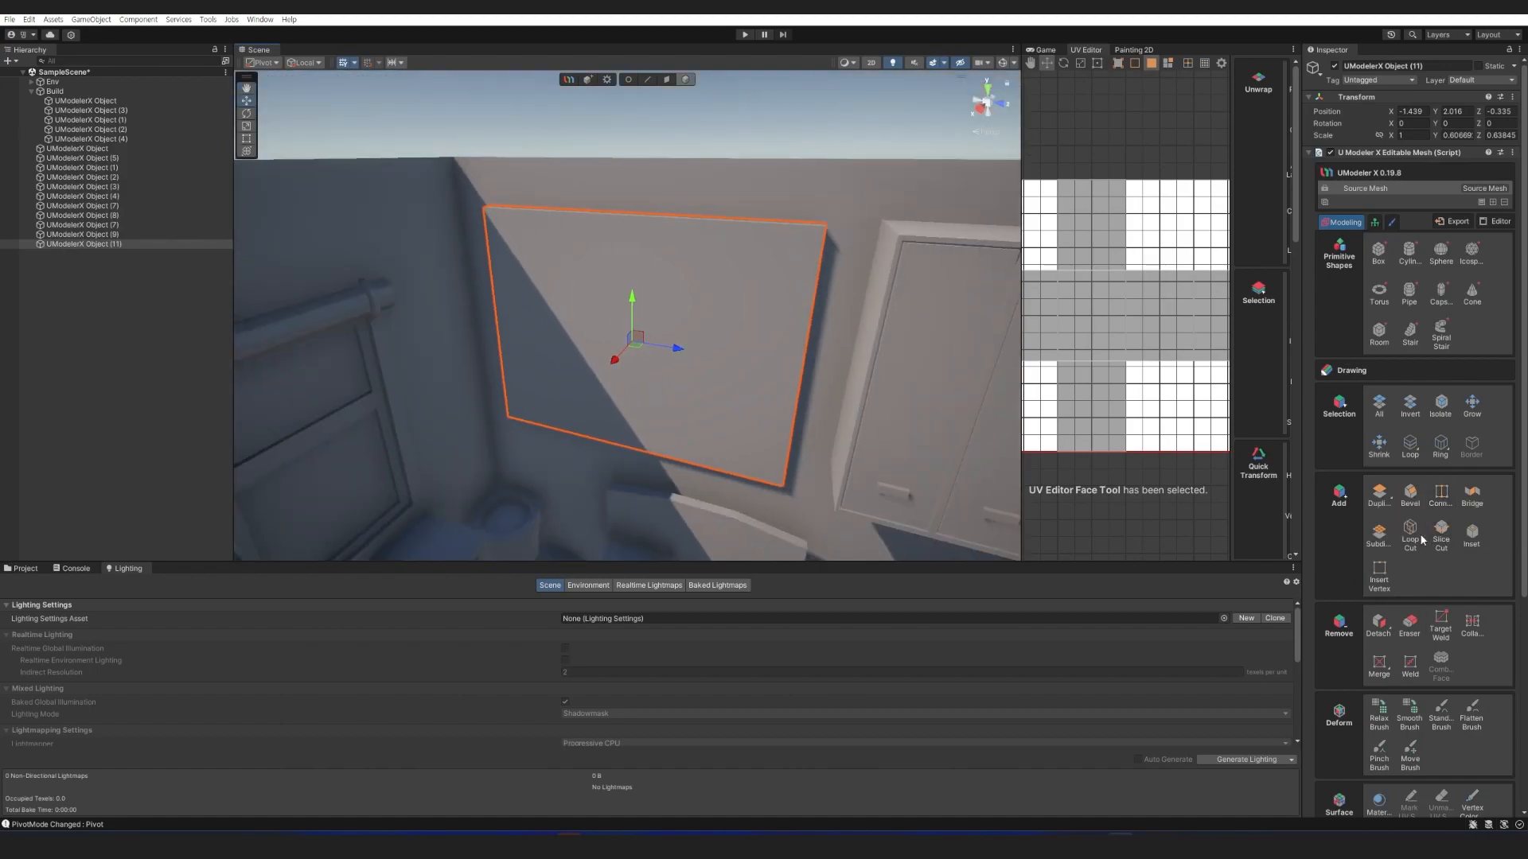
{"action": "left_click_drag", "start_coordinate": [1439, 653], "coordinate": [1470, 653]}
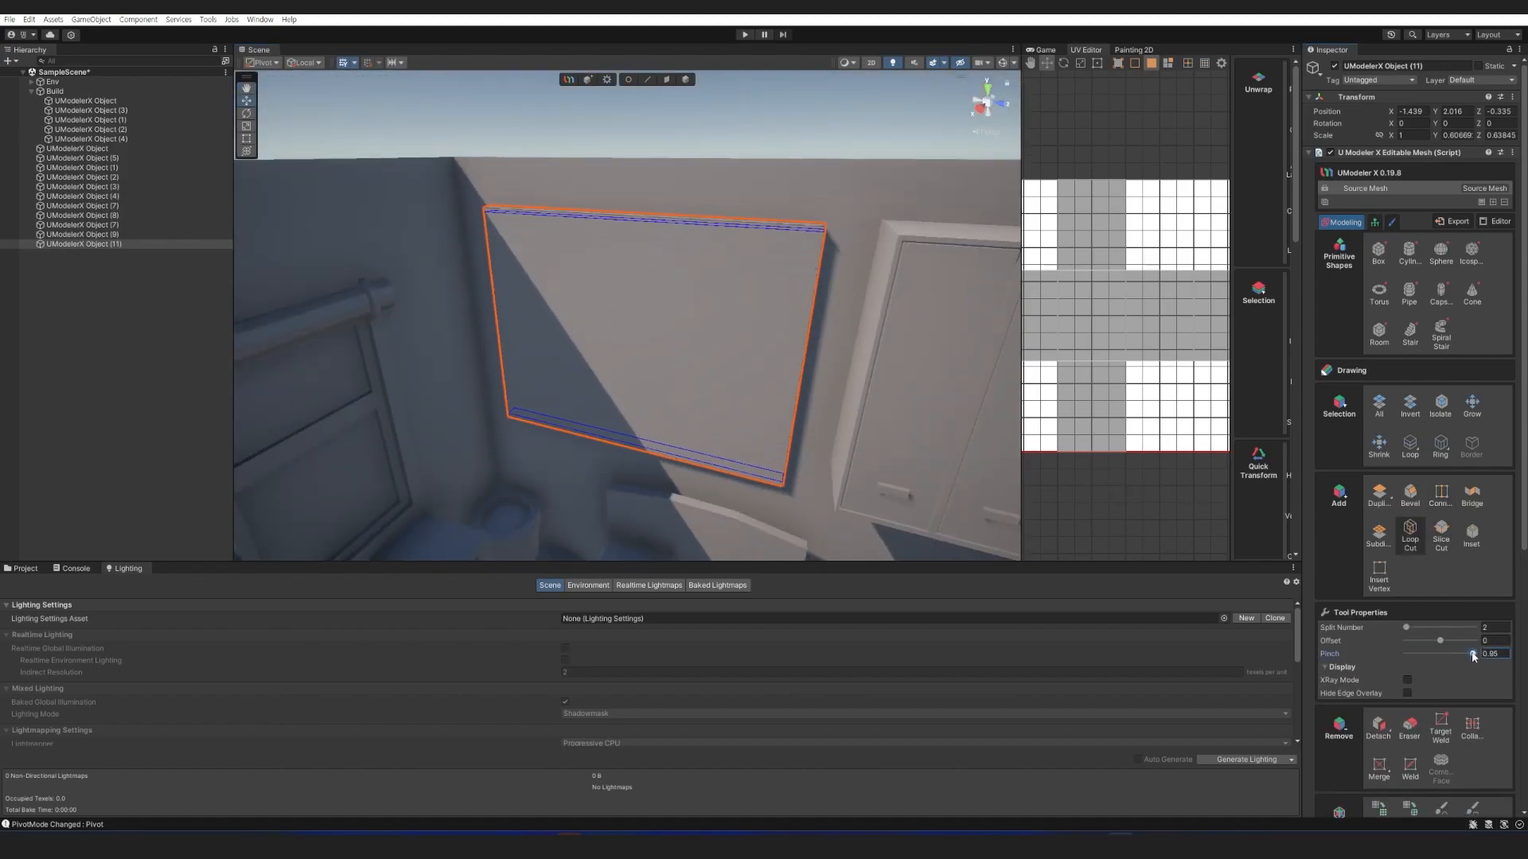
{"action": "left_click", "coordinate": [680, 319]}
{"action": "left_click", "coordinate": [821, 384]}
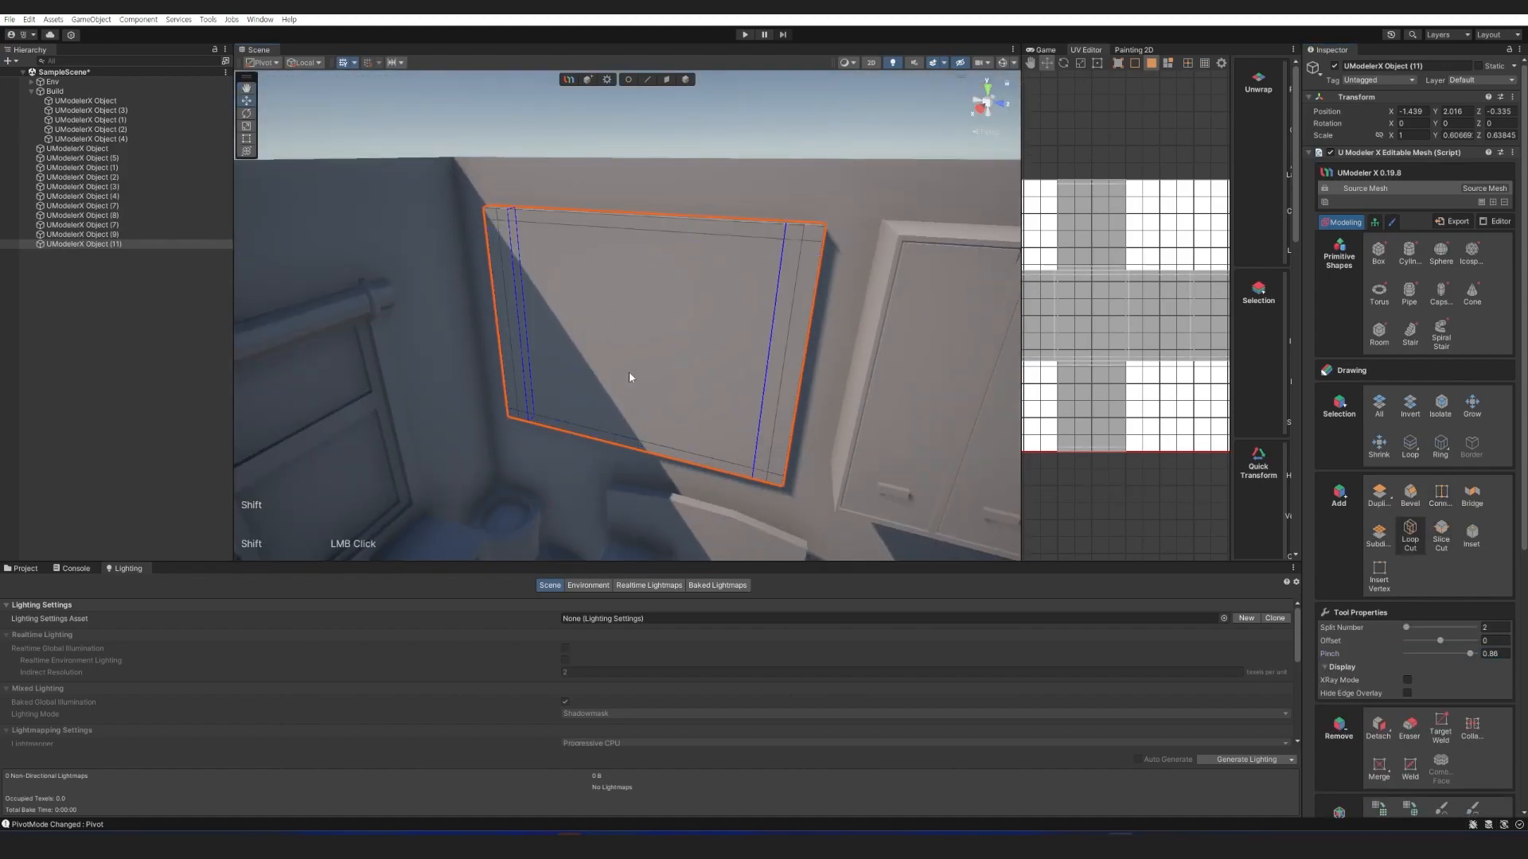
{"action": "key", "text": "3"}
{"action": "left_click", "coordinate": [592, 343]}
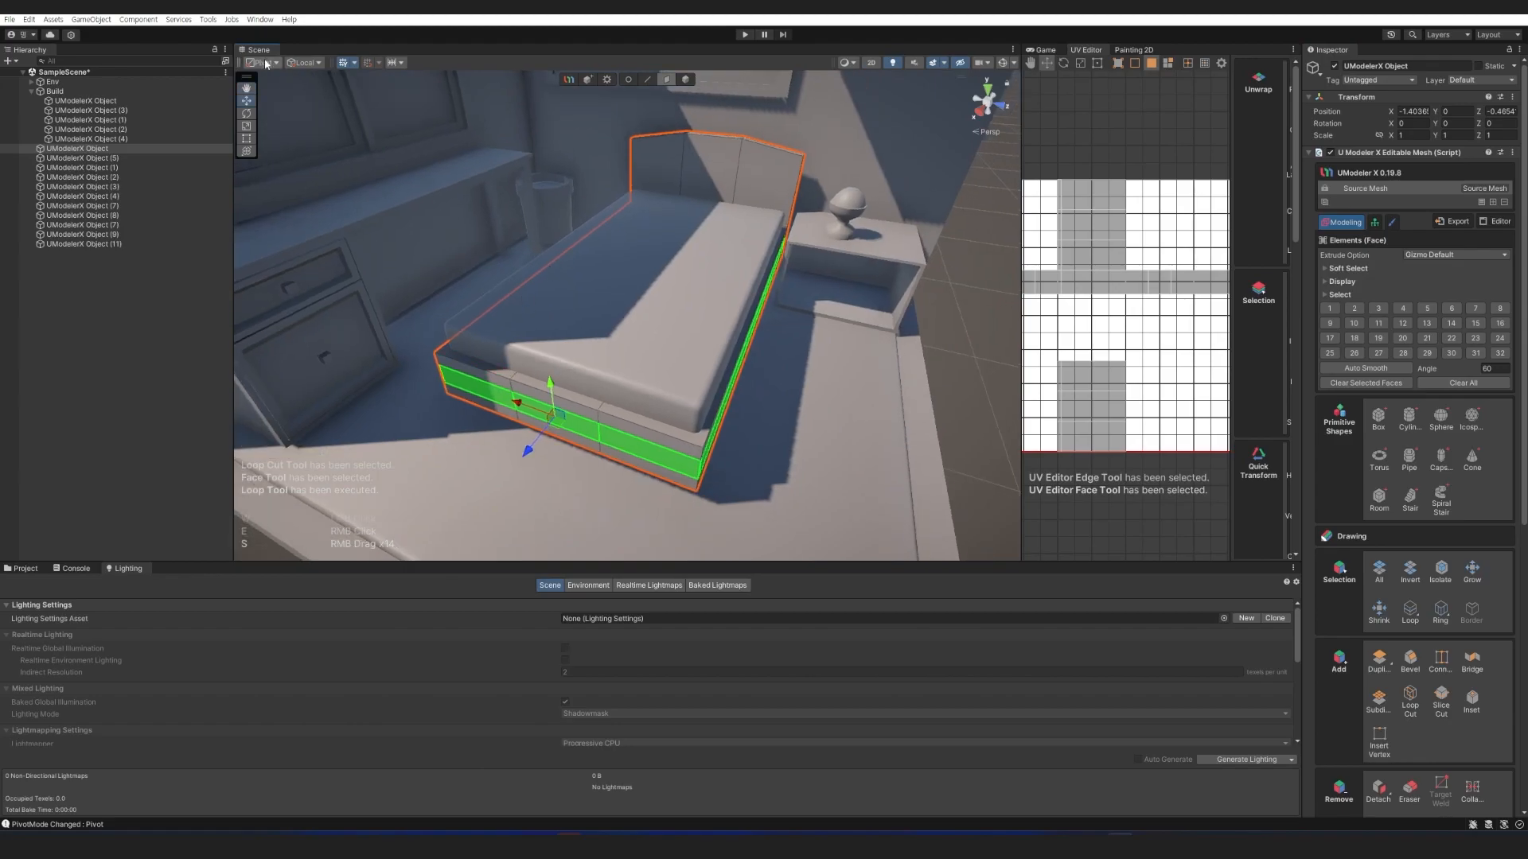
Extrude the selected face loop around the bed base by scaling it about its centre.
{"action": "key", "text": "z"}
{"action": "key", "text": "r"}
{"action": "left_click_drag", "start_coordinate": [666, 279], "coordinate": [668, 281], "text": "shift"}
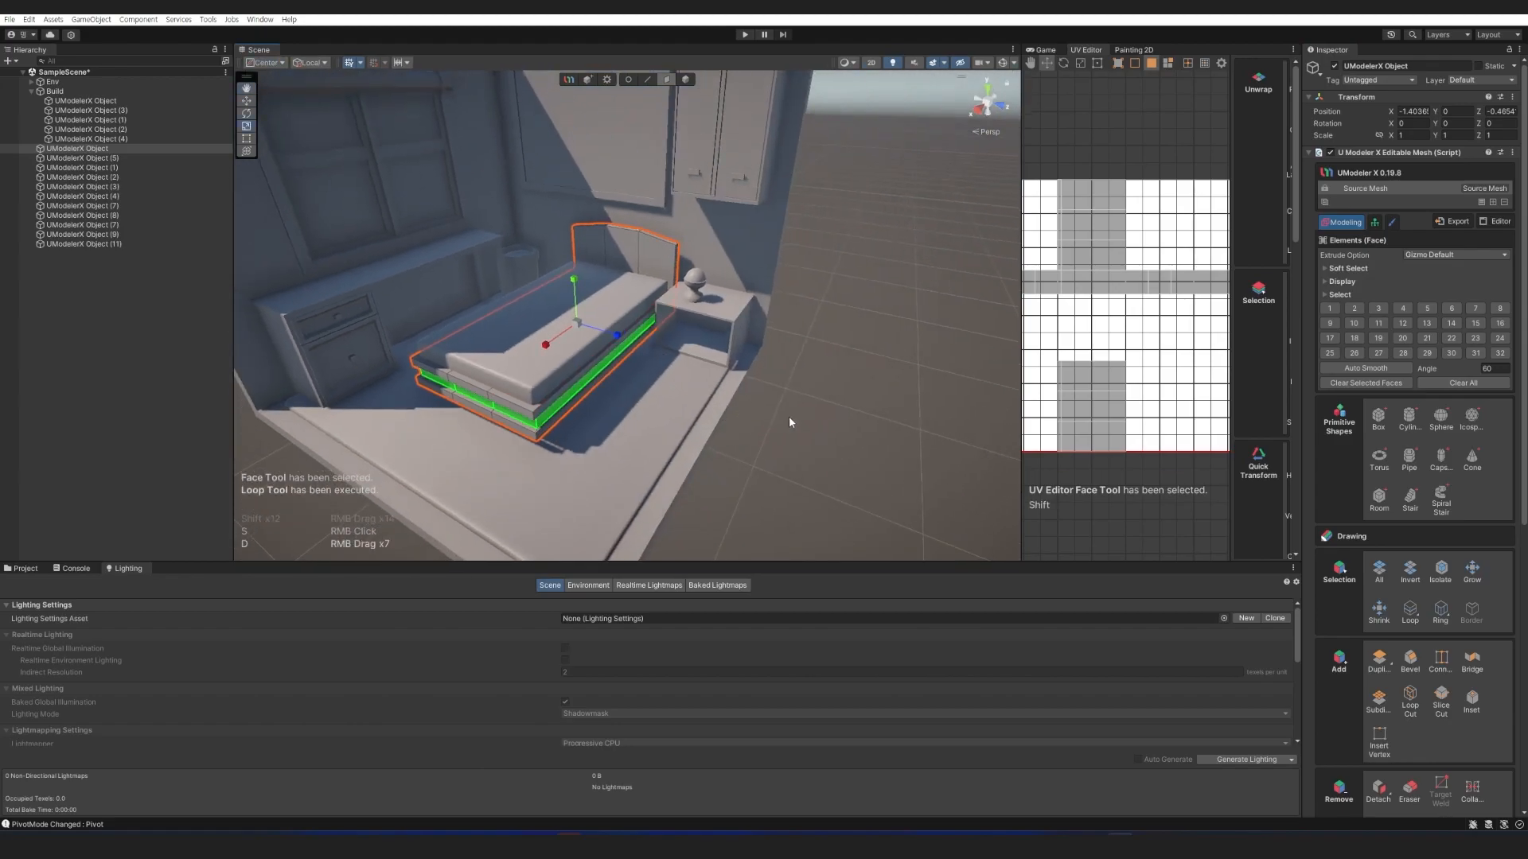
{"action": "left_click", "coordinate": [809, 427]}
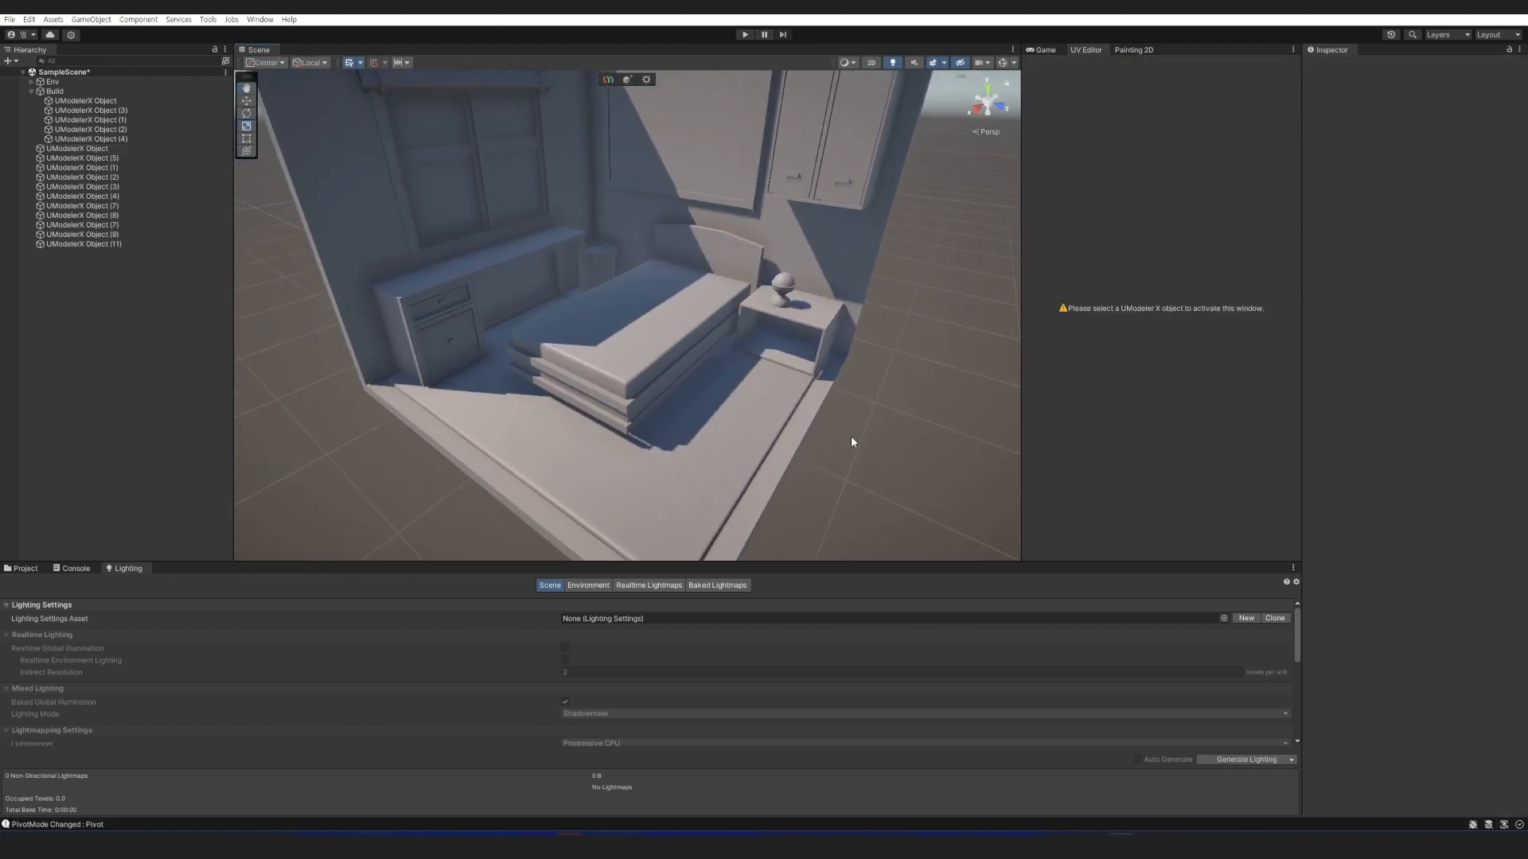
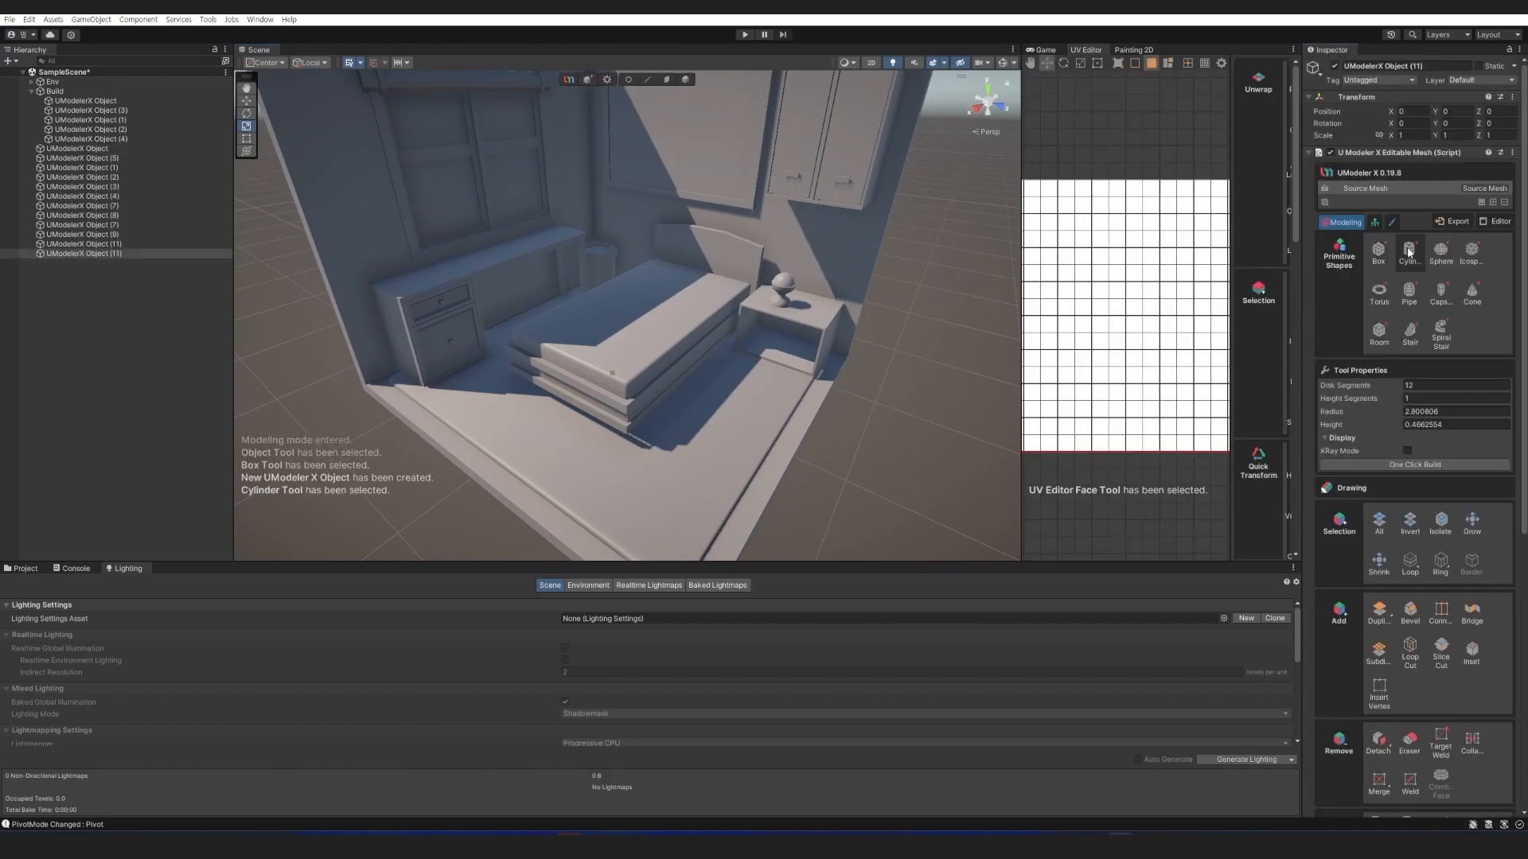
Draw a 12-segment cylinder about 0.058 in radius and 0.85 high at the foot corner of the bed.
{"action": "left_click_drag", "start_coordinate": [618, 443], "coordinate": [627, 441]}
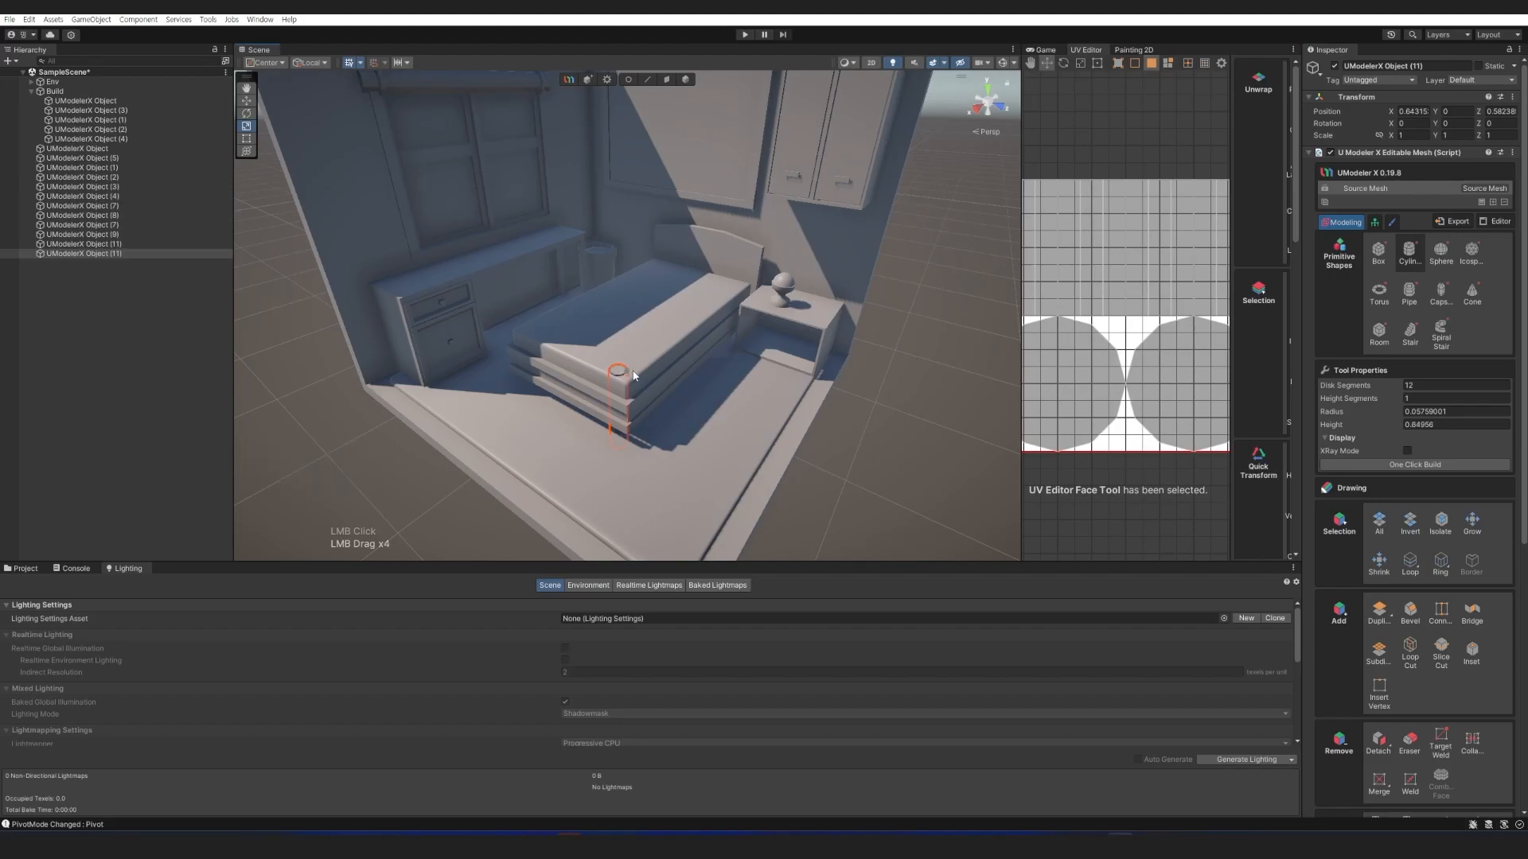
Set the bedpost cylinder's pivot to its bottom center and scale its height to about 0.84 at the bed's foot corner.
{"action": "scroll", "coordinate": [1413, 743], "scroll_direction": "down", "scroll_amount": 5}
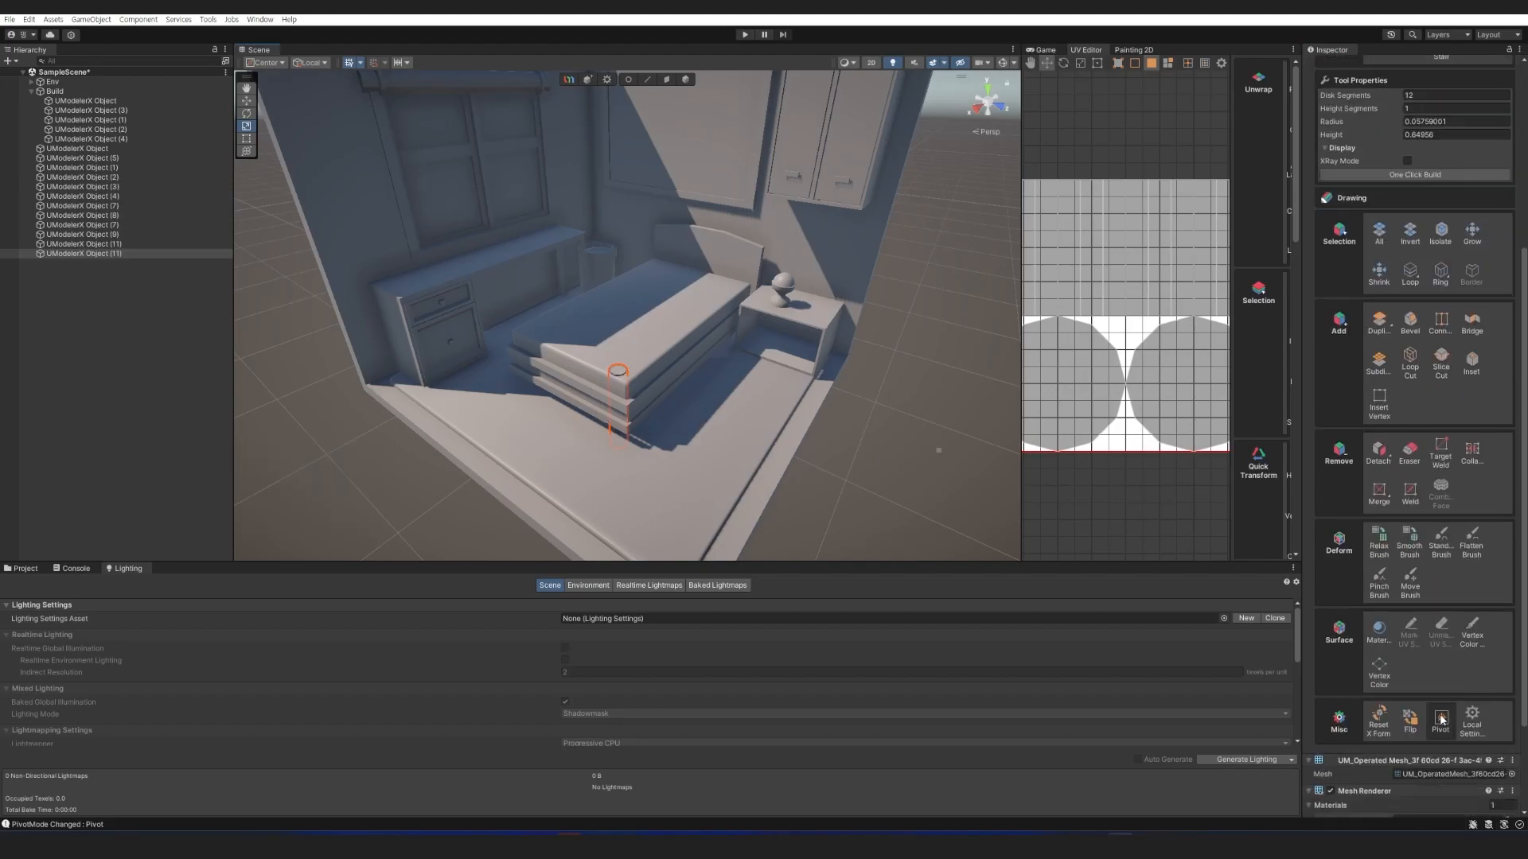
{"action": "left_click", "coordinate": [1440, 602]}
{"action": "left_click", "coordinate": [1362, 686]}
{"action": "key", "text": "Escape"}
{"action": "key", "text": "w"}
{"action": "left_click_drag", "start_coordinate": [622, 451], "coordinate": [629, 466]}
{"action": "key", "text": "f"}
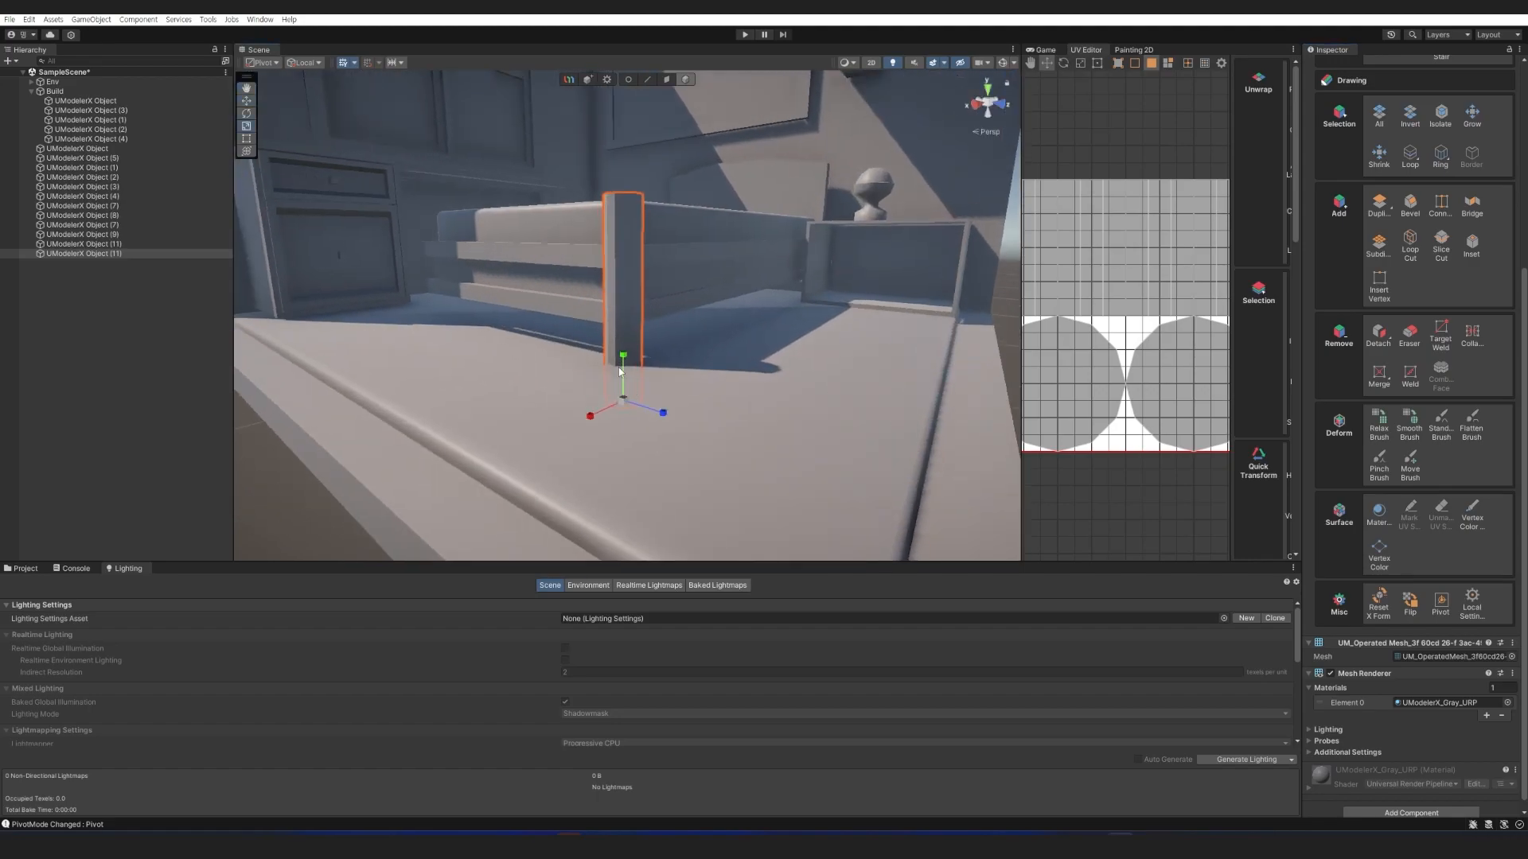
{"action": "left_click_drag", "start_coordinate": [637, 315], "coordinate": [623, 343], "text": "alt"}
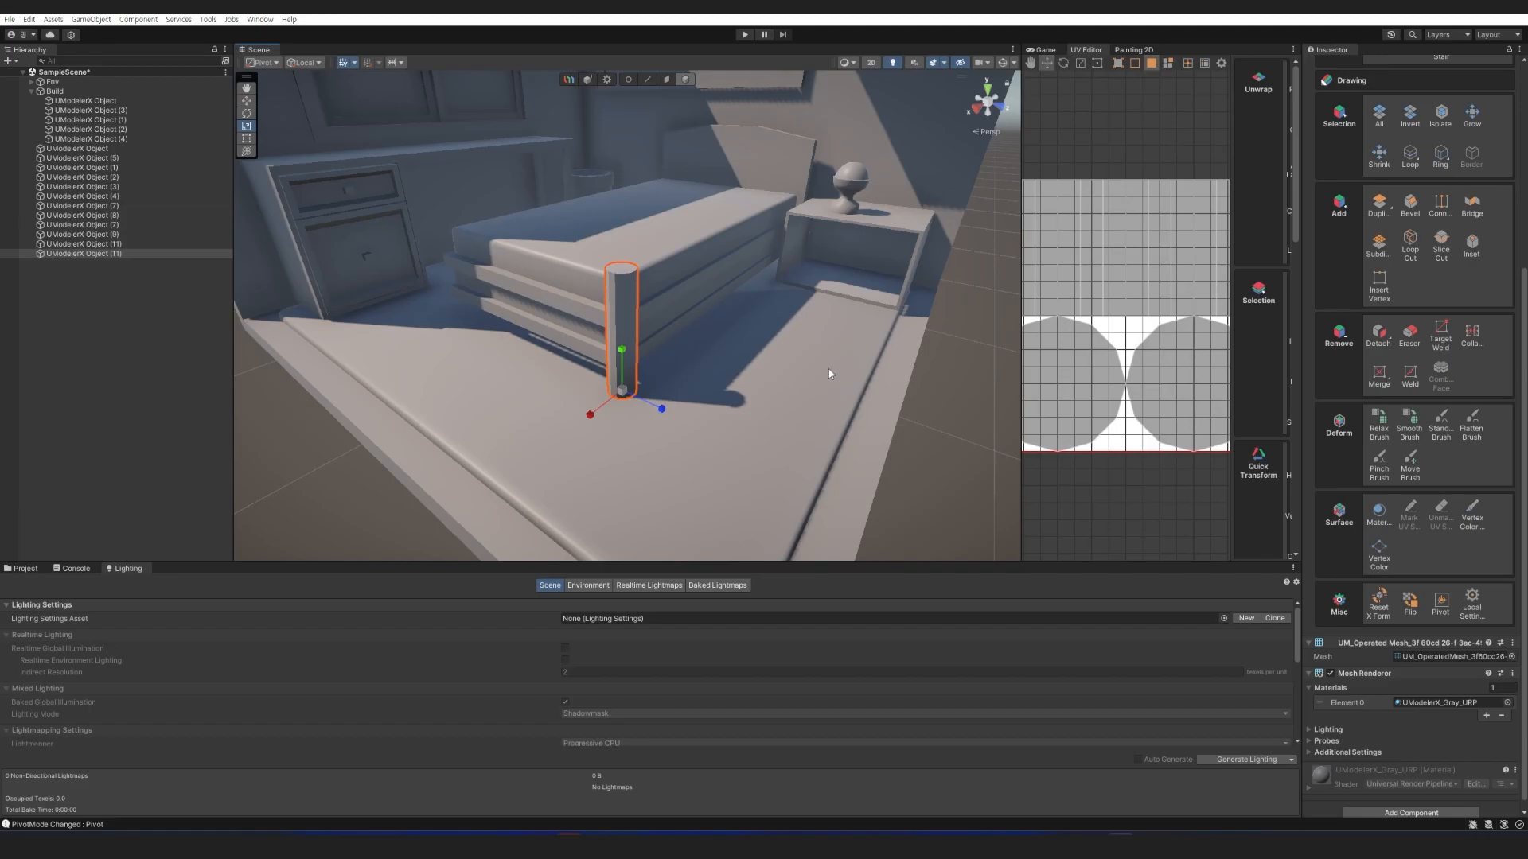
Select all faces of the bedpost cylinder and apply Auto Smooth.
{"action": "key", "text": "3"}
{"action": "key", "text": "alt+a"}
{"action": "scroll", "coordinate": [1393, 274], "scroll_direction": "up", "scroll_amount": 2}
{"action": "left_click", "coordinate": [1368, 175]}
{"action": "scroll", "coordinate": [637, 279], "scroll_direction": "up", "scroll_amount": 1}
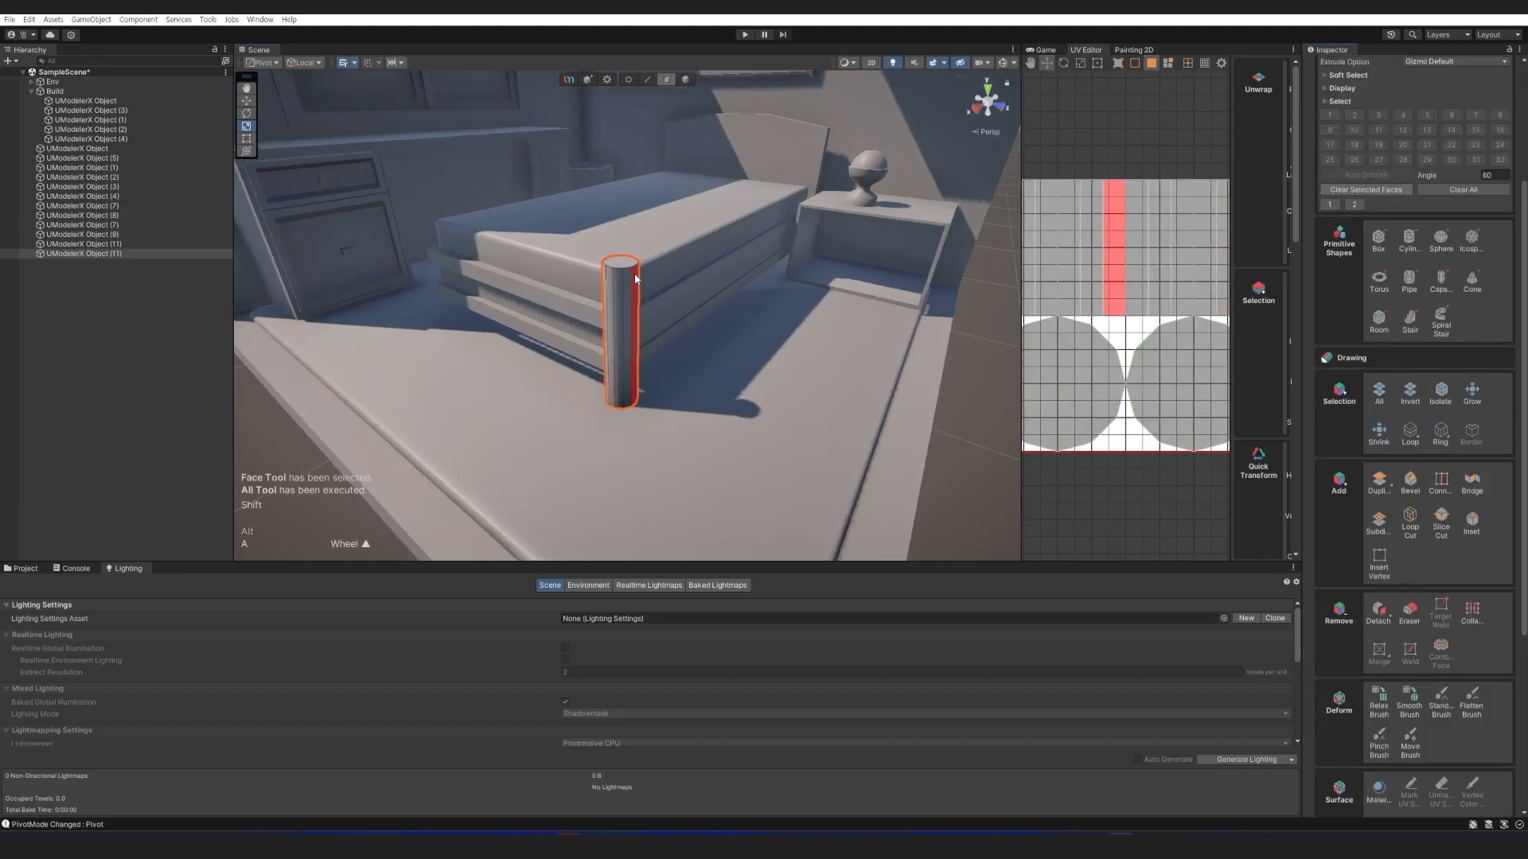
Bevel the top rim edges of the bedpost.
{"action": "key", "text": "2"}
{"action": "left_click", "coordinate": [615, 265]}
{"action": "right_click_drag", "start_coordinate": [703, 360], "coordinate": [895, 392]}
{"action": "key", "text": "a"}
{"action": "key", "text": "e"}
{"action": "key", "text": "s"}
{"action": "left_click", "coordinate": [1410, 478]}
Reapply Auto Smooth to all faces of the beveled bedpost.
{"action": "key", "text": "4"}
{"action": "key", "text": "3"}
{"action": "left_click", "coordinate": [1379, 212]}
{"action": "left_click", "coordinate": [1350, 176]}
{"action": "left_click", "coordinate": [782, 310]}
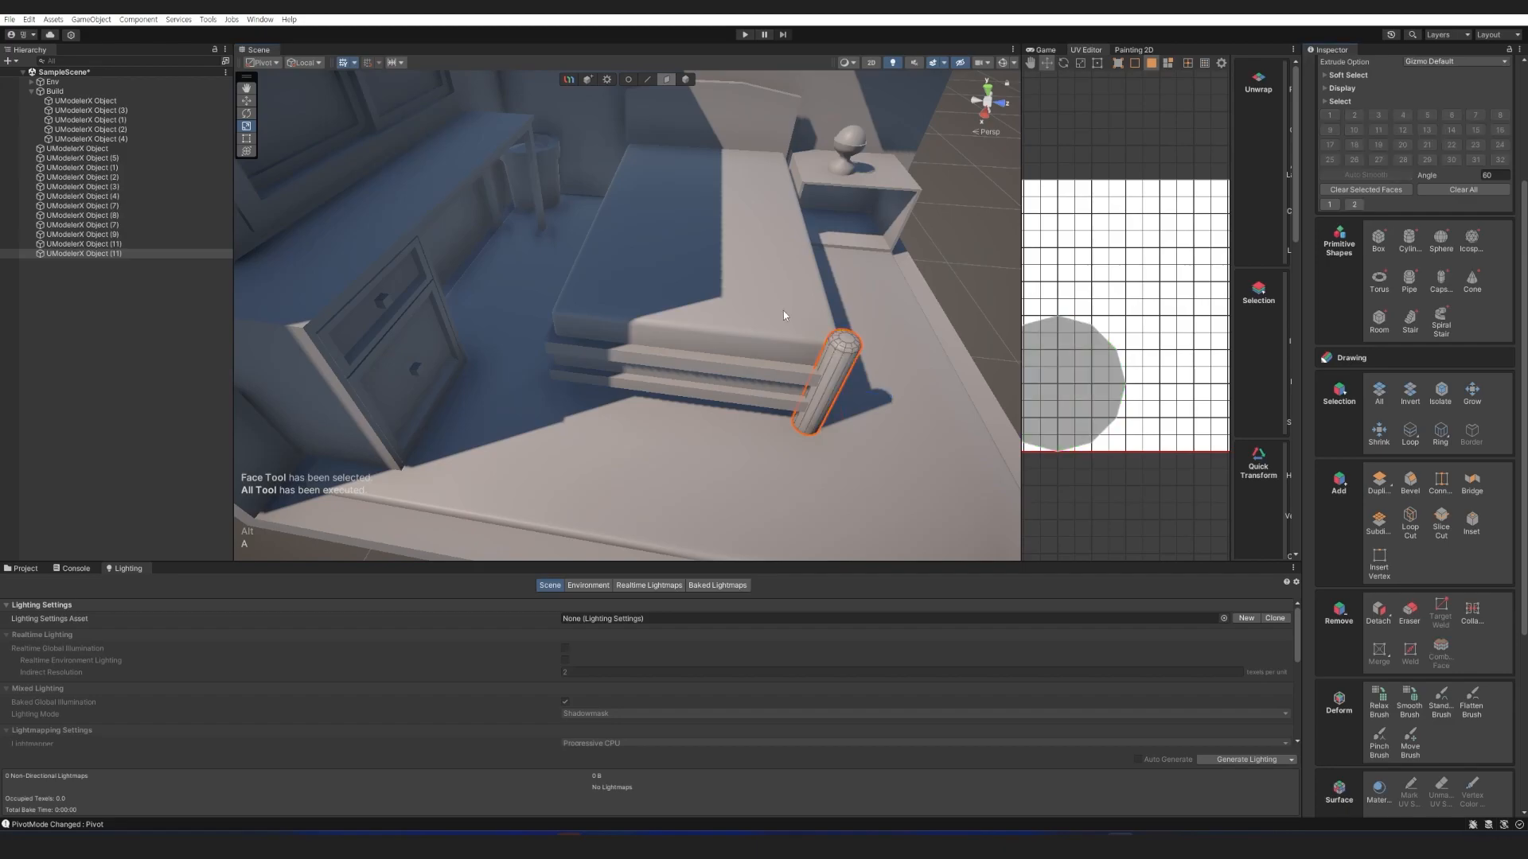
Move the bedpost's pivot sideways to the middle of the bed's foot end.
{"action": "key", "text": "shift+4"}
{"action": "key", "text": "w"}
{"action": "middle_click_drag", "start_coordinate": [927, 433], "coordinate": [837, 427]}
{"action": "left_click", "coordinate": [1438, 698]}
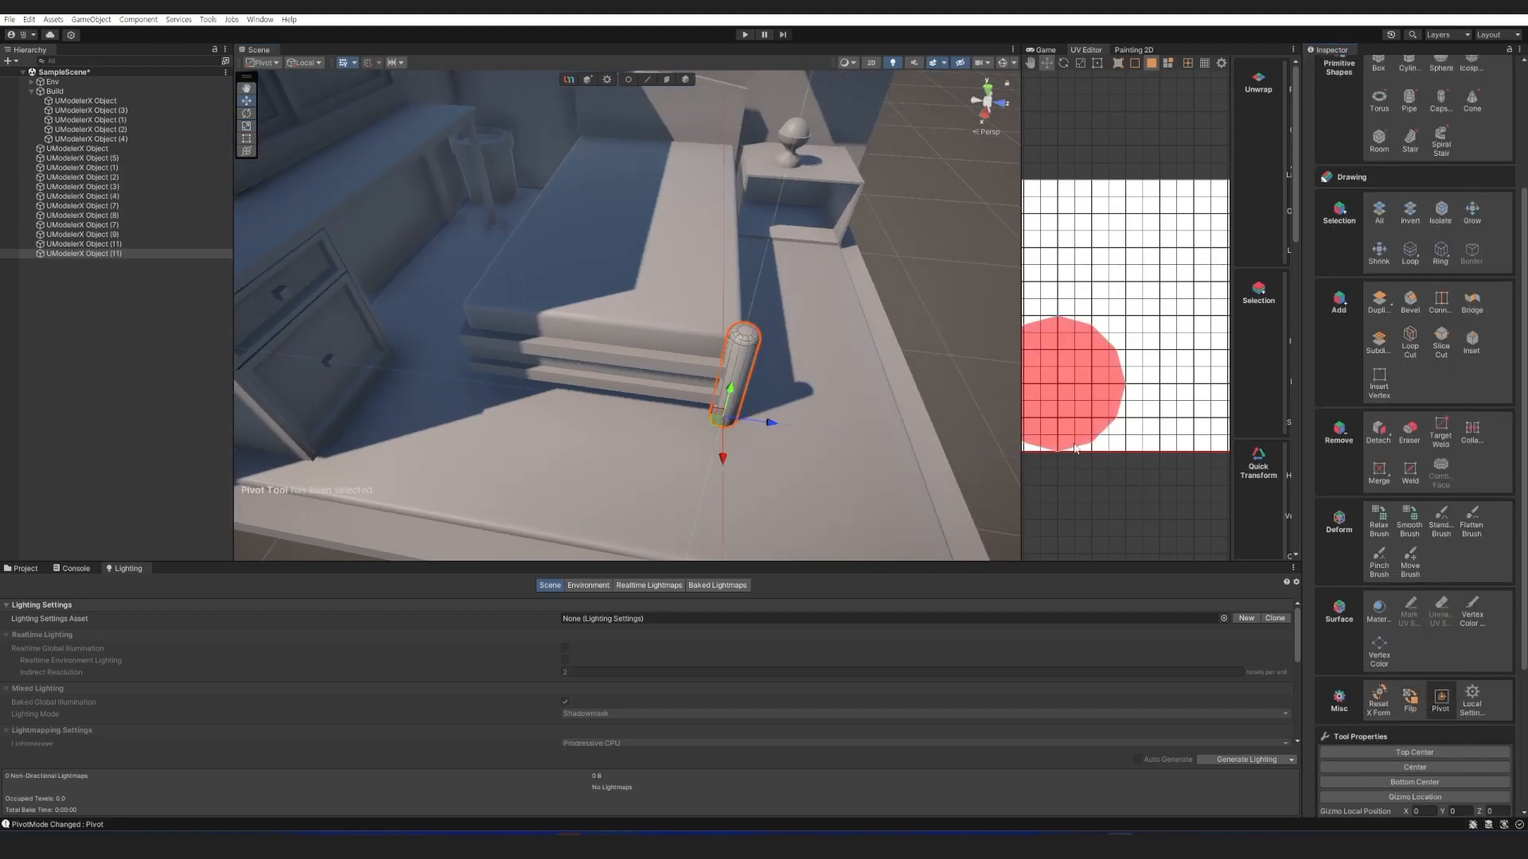
{"action": "scroll", "coordinate": [1412, 785], "scroll_direction": "down", "scroll_amount": 2}
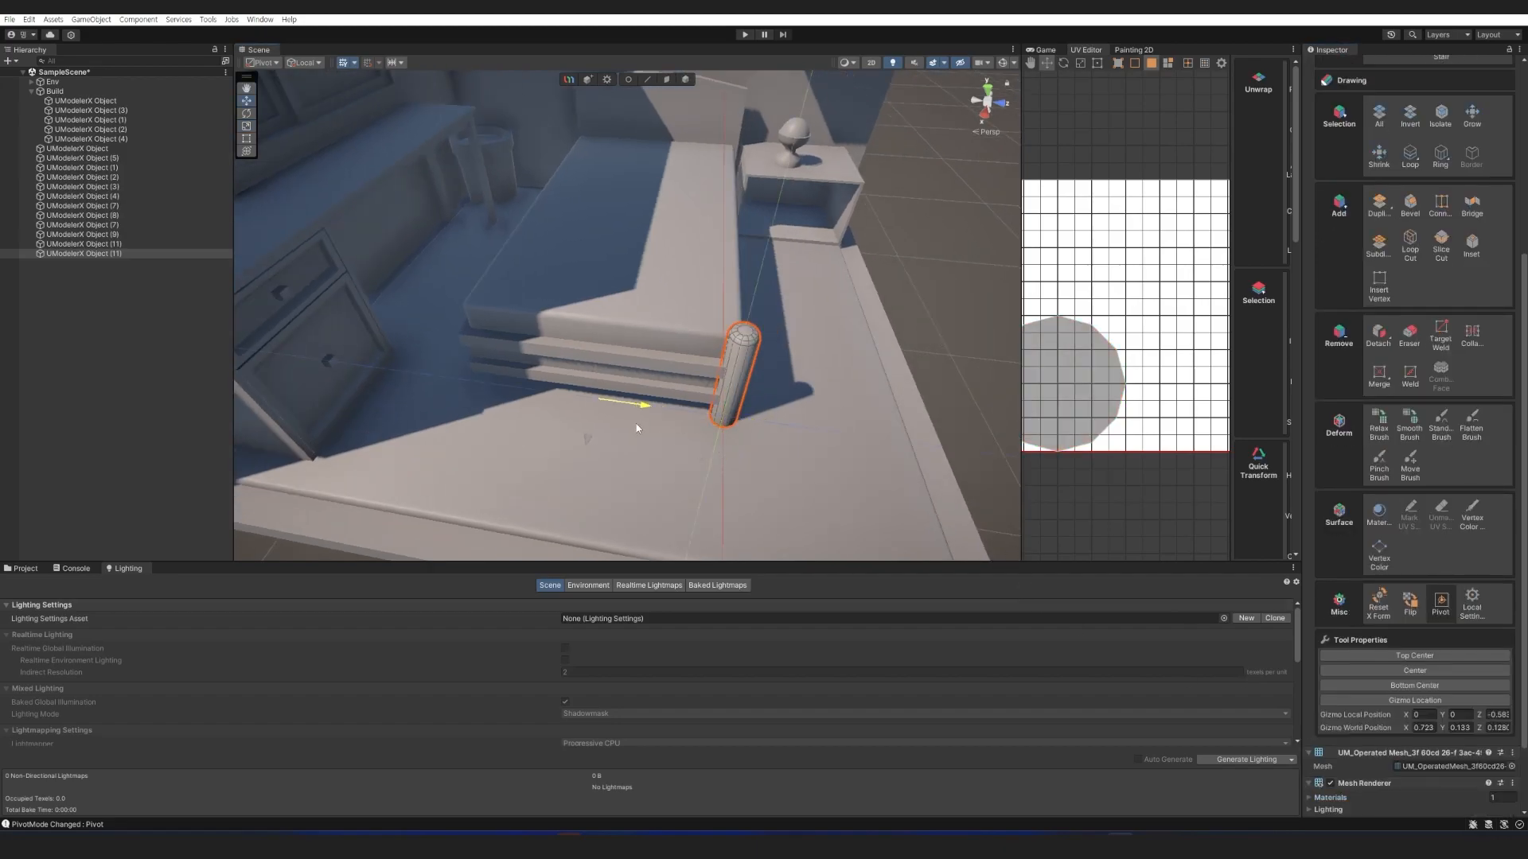
{"action": "left_click_drag", "start_coordinate": [635, 423], "coordinate": [637, 423]}
{"action": "right_click_drag", "start_coordinate": [637, 424], "coordinate": [724, 416]}
{"action": "key", "text": "a"}
{"action": "key", "text": "d"}
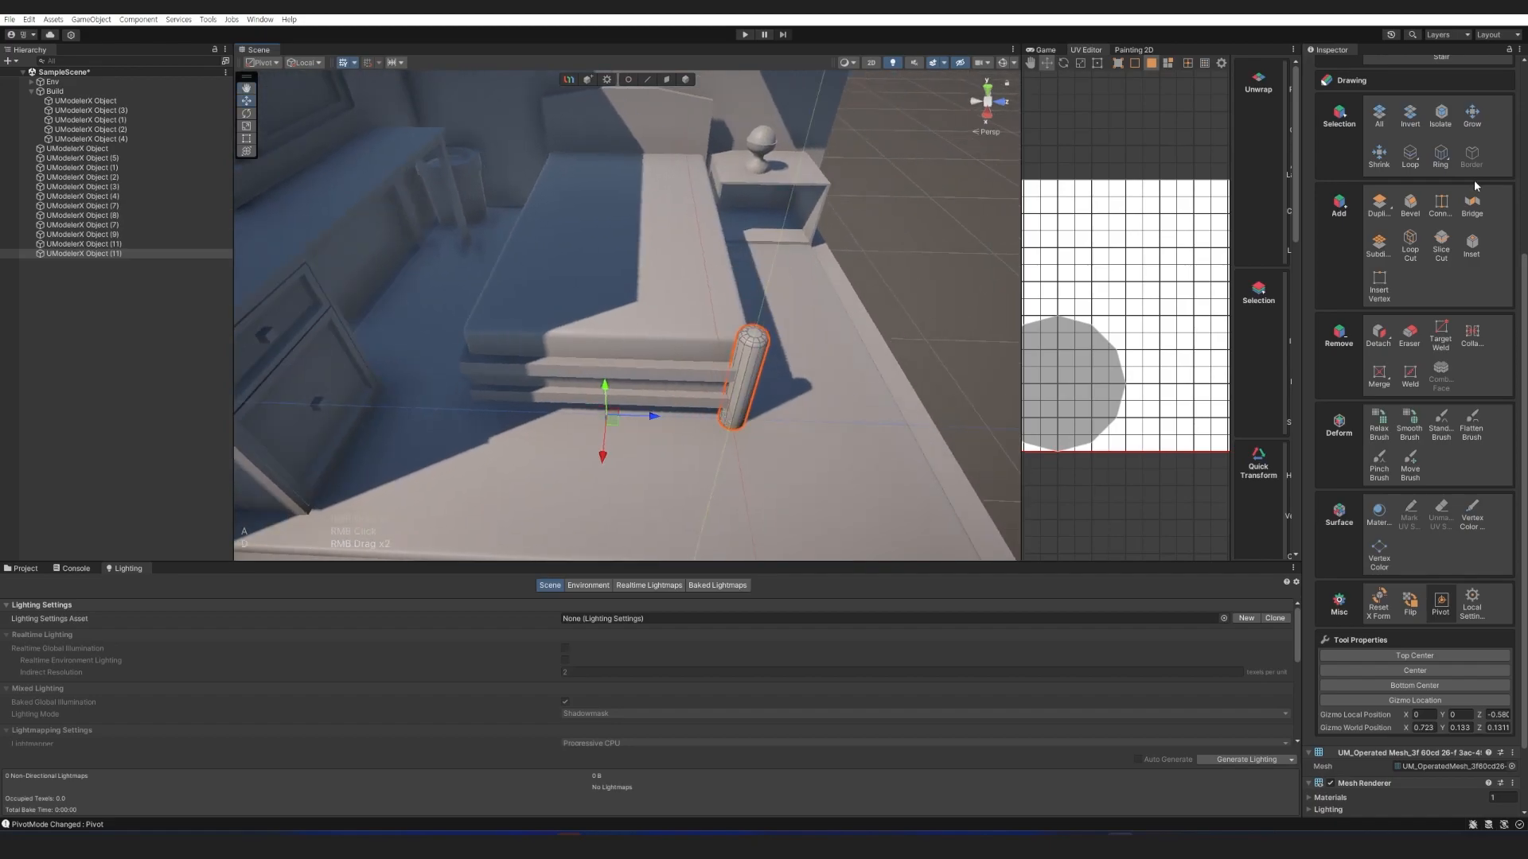
Add a Mirror modifier to the bedpost along the Z axis with a distance of 0.58.
{"action": "scroll", "coordinate": [1475, 205], "scroll_direction": "up", "scroll_amount": 6}
{"action": "left_click", "coordinate": [1481, 202]}
{"action": "left_click", "coordinate": [1447, 258]}
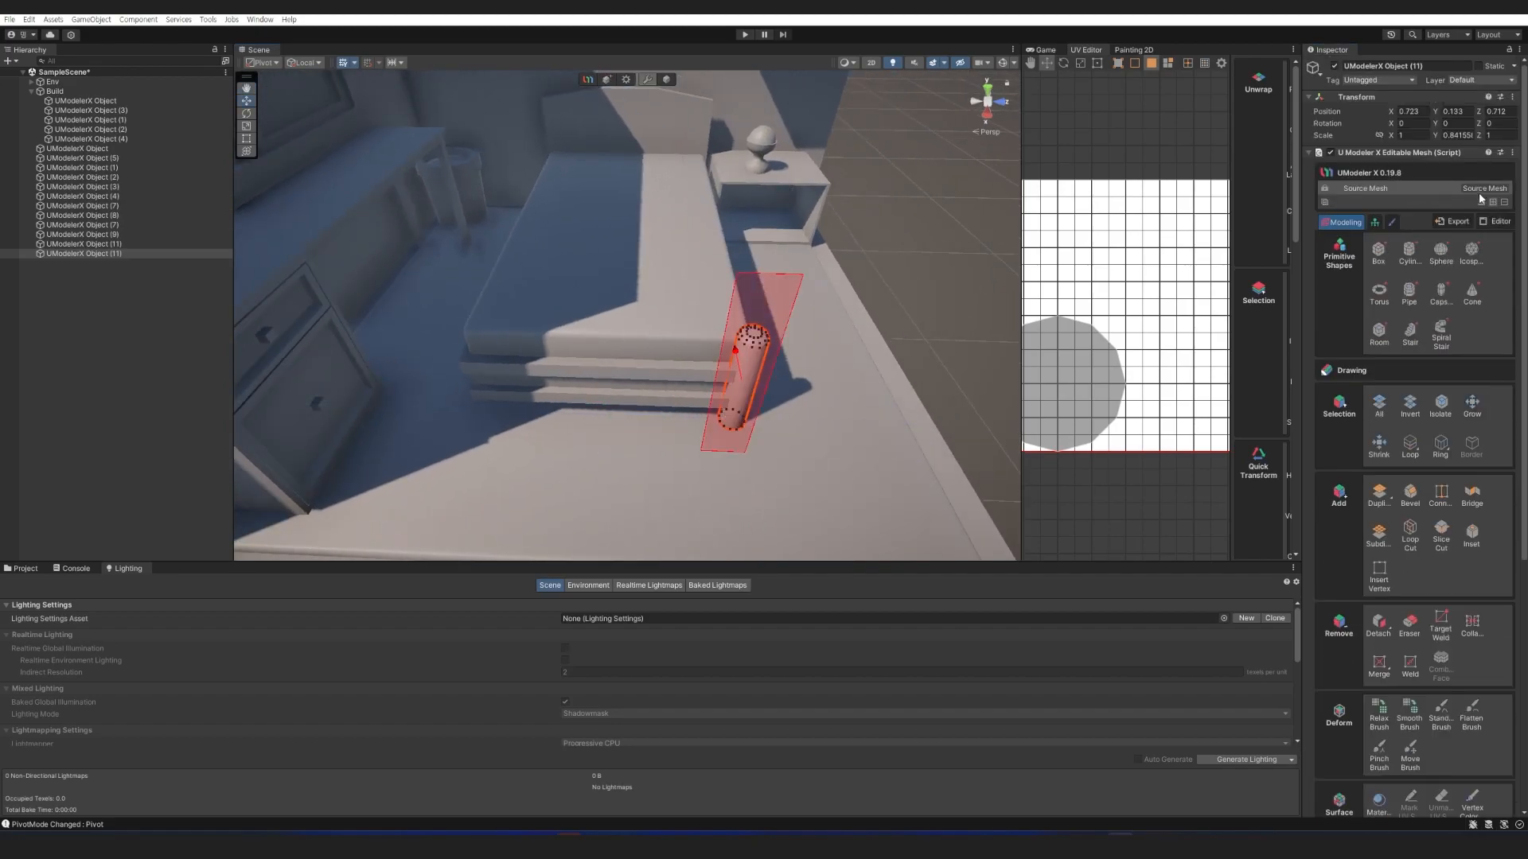
{"action": "left_click", "coordinate": [1470, 266]}
{"action": "mouse_move", "coordinate": [1400, 319]}
{"action": "left_mouse_down"}
{"action": "mouse_move", "coordinate": [1435, 320]}
{"action": "mouse_move", "coordinate": [1415, 320]}
{"action": "left_mouse_up"}
{"action": "key", "text": "d"}
{"action": "right_click_drag", "start_coordinate": [723, 335], "coordinate": [580, 334]}
{"action": "key", "text": "a"}
{"action": "key", "text": "d"}
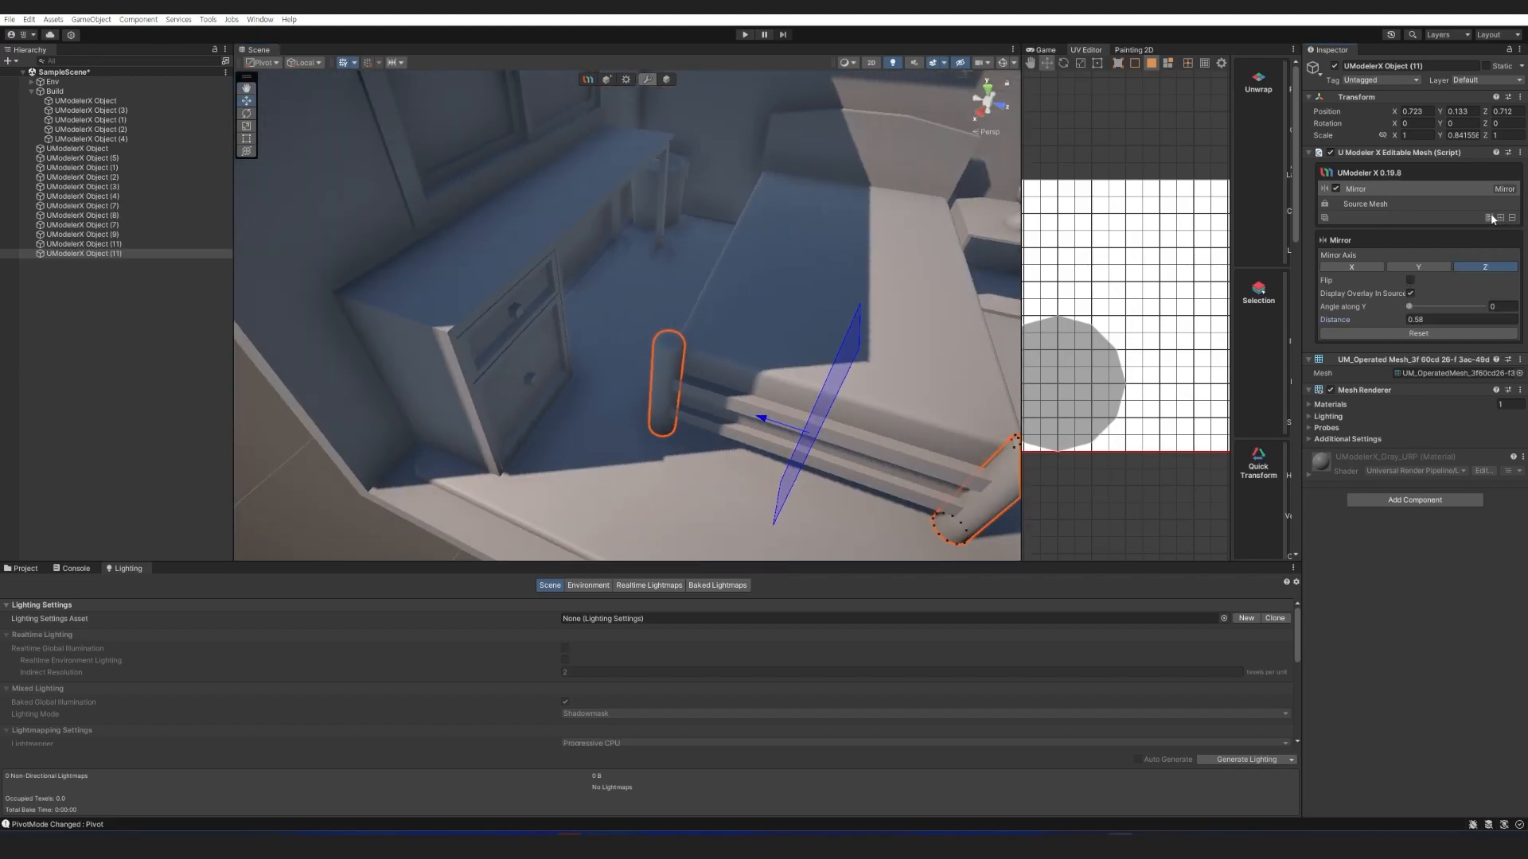
Collapse the Mirror modifier into the mesh and set the pivot to the center of the post pair.
{"action": "left_click", "coordinate": [1491, 218]}
{"action": "right_click_drag", "start_coordinate": [835, 358], "coordinate": [860, 358]}
{"action": "key", "text": "d"}
{"action": "scroll", "coordinate": [1438, 637], "scroll_direction": "down", "scroll_amount": 5}
{"action": "left_click", "coordinate": [1439, 636]}
{"action": "left_click", "coordinate": [1414, 703]}
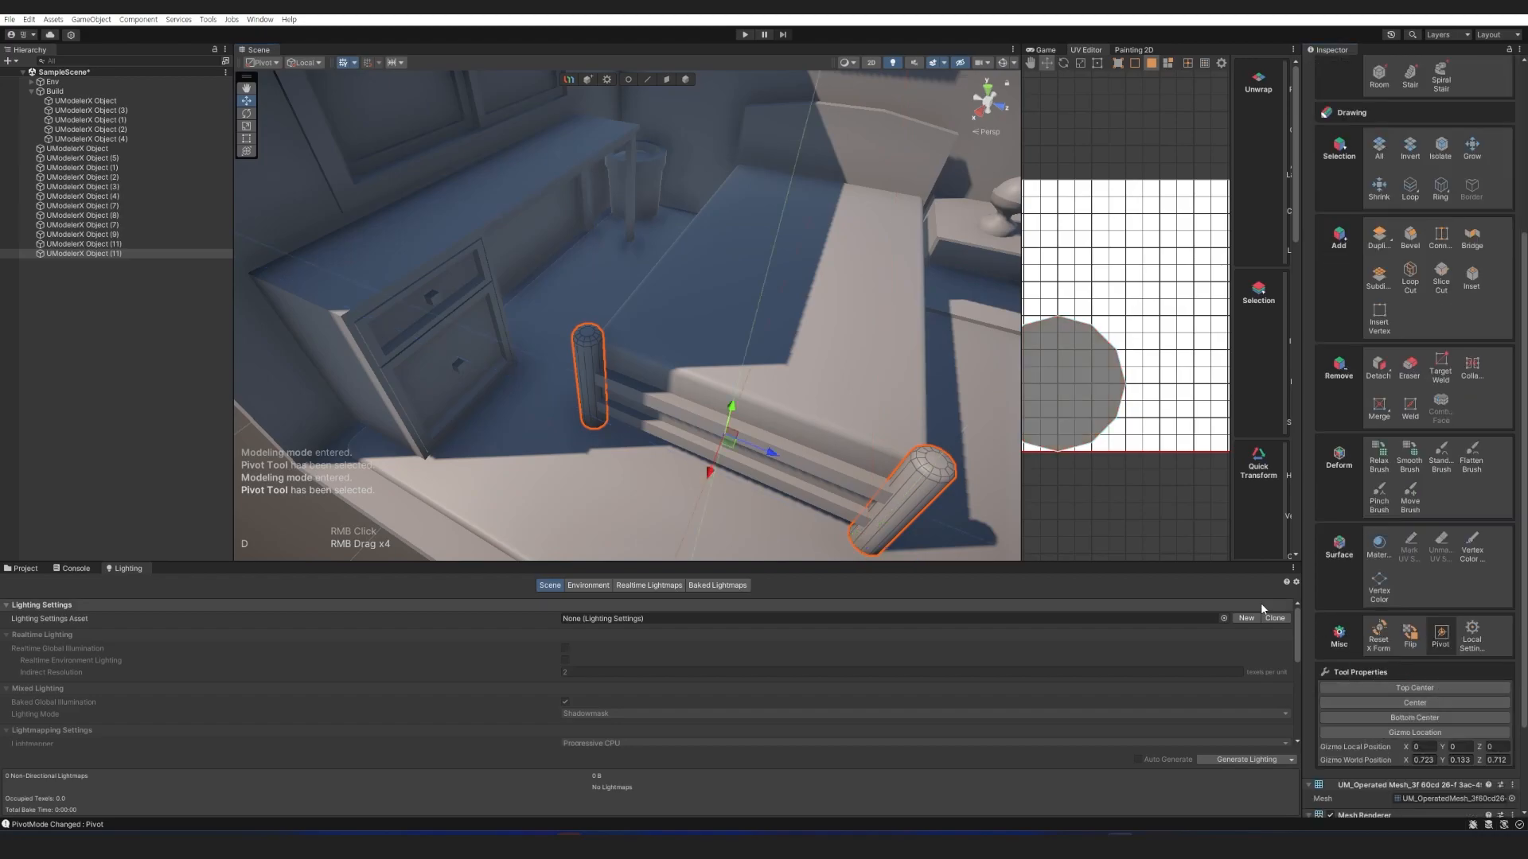
{"action": "key", "text": "Escape"}
Duplicate the pair of bedposts and move the copy to the head of the bed.
{"action": "right_click_drag", "start_coordinate": [791, 428], "coordinate": [653, 422]}
{"action": "right_click", "coordinate": [101, 254]}
{"action": "left_click", "coordinate": [137, 335]}
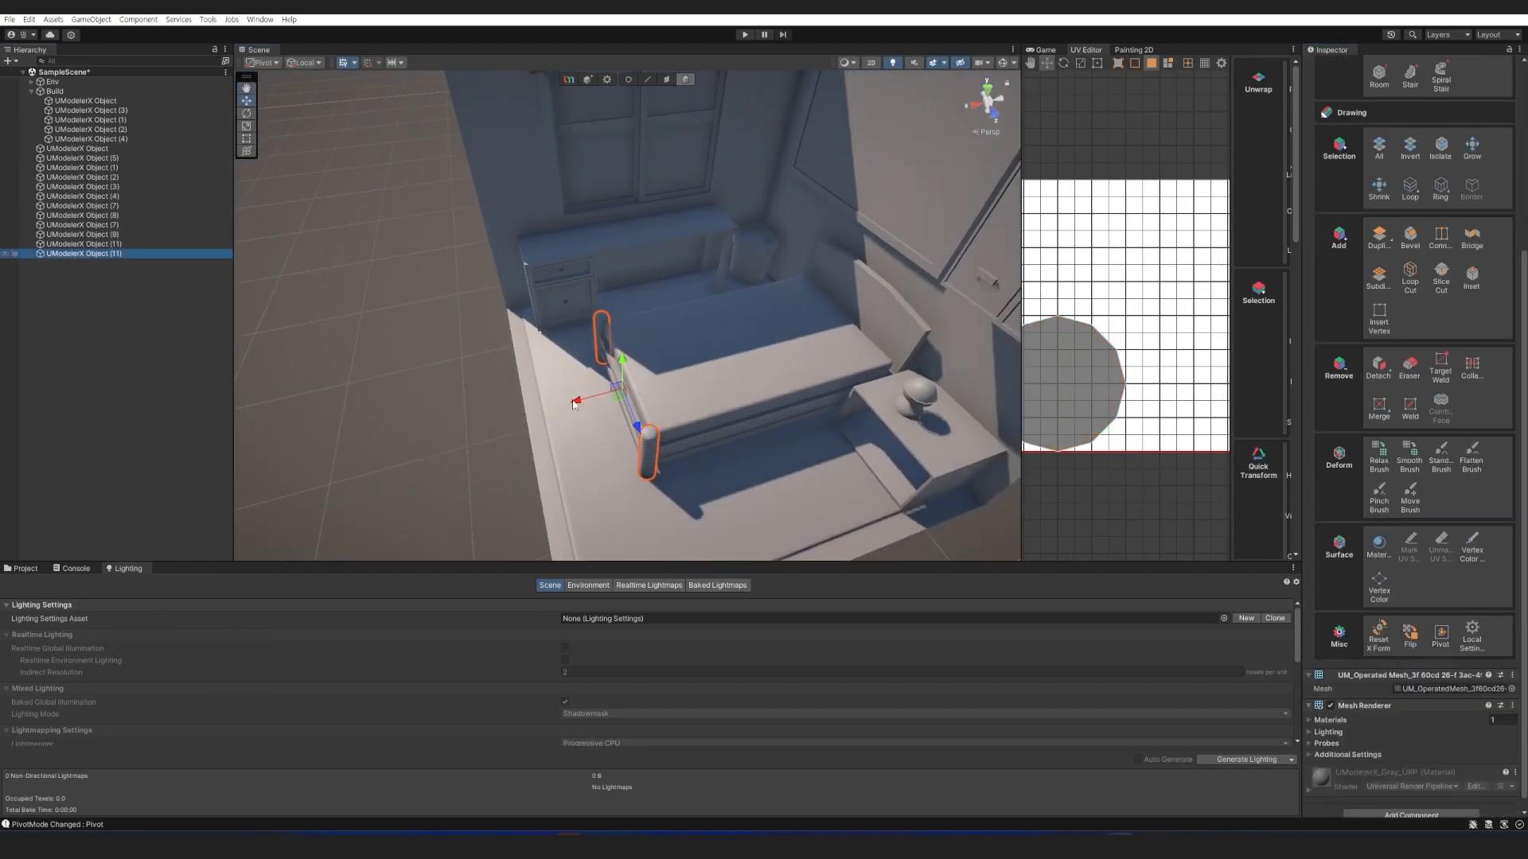
{"action": "key", "text": "ctrl+d"}
{"action": "left_click_drag", "start_coordinate": [579, 399], "coordinate": [809, 344]}
{"action": "mouse_move", "coordinate": [819, 352]}
{"action": "right_mouse_down"}
{"action": "mouse_move", "coordinate": [876, 334]}
{"action": "mouse_move", "coordinate": [818, 320]}
{"action": "mouse_move", "coordinate": [796, 350]}
{"action": "right_mouse_up"}
Select the top cap faces of the headboard post beside the nightstand and raise them above the headboard.
{"action": "key", "text": "3"}
{"action": "left_click_drag", "start_coordinate": [701, 424], "coordinate": [807, 489]}
{"action": "key", "text": "d"}
{"action": "right_click_drag", "start_coordinate": [704, 495], "coordinate": [609, 449]}
{"action": "key", "text": "w"}
{"action": "key", "text": "d"}
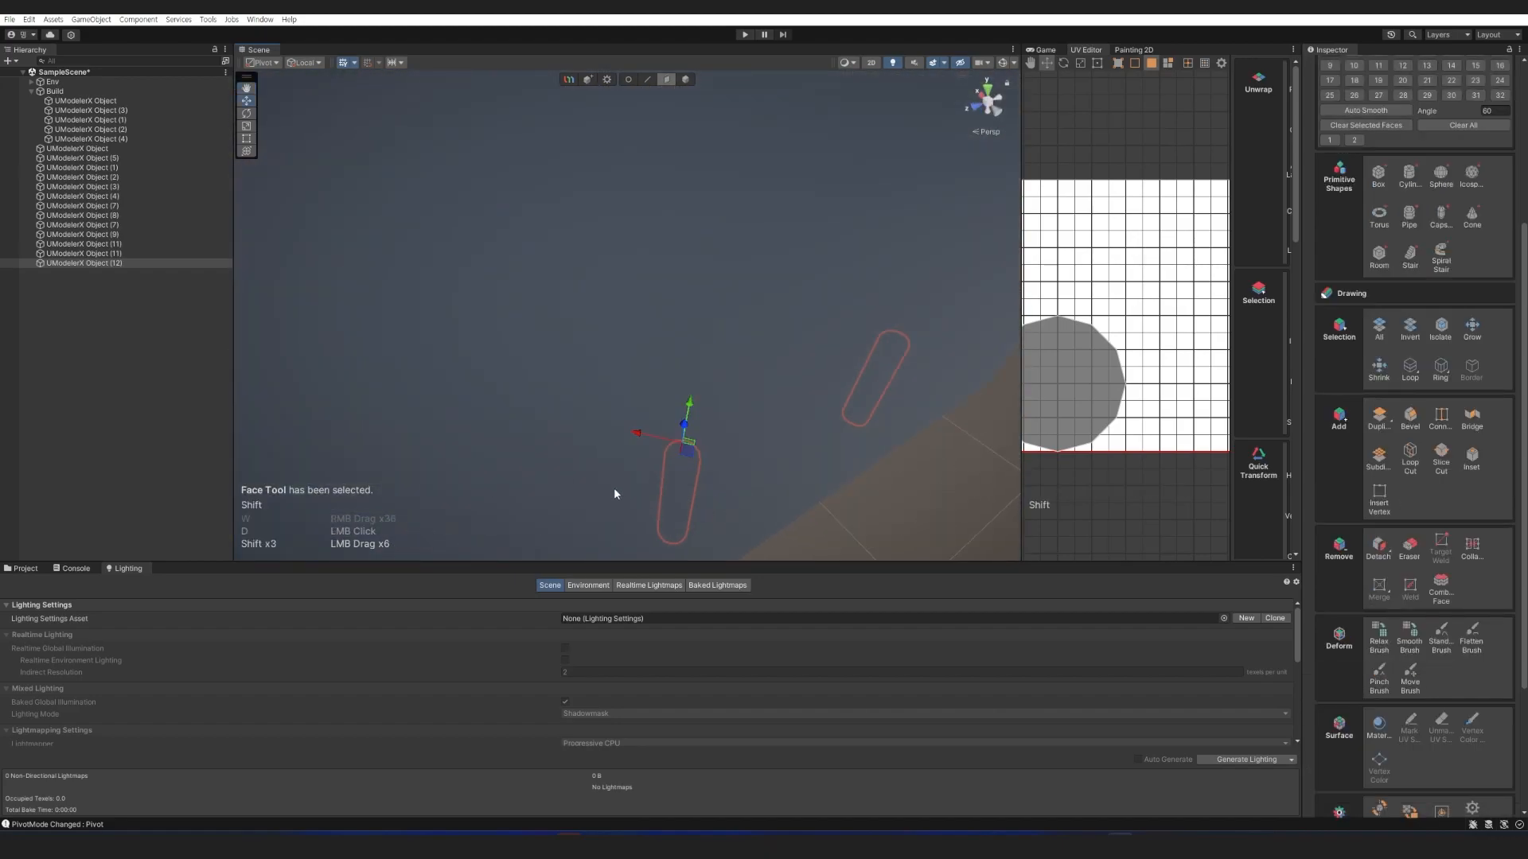
{"action": "key", "text": "a"}
{"action": "right_click_drag", "start_coordinate": [725, 540], "coordinate": [855, 465]}
{"action": "key", "text": "w"}
{"action": "left_click_drag", "start_coordinate": [722, 393], "coordinate": [739, 313], "text": "ctrl"}
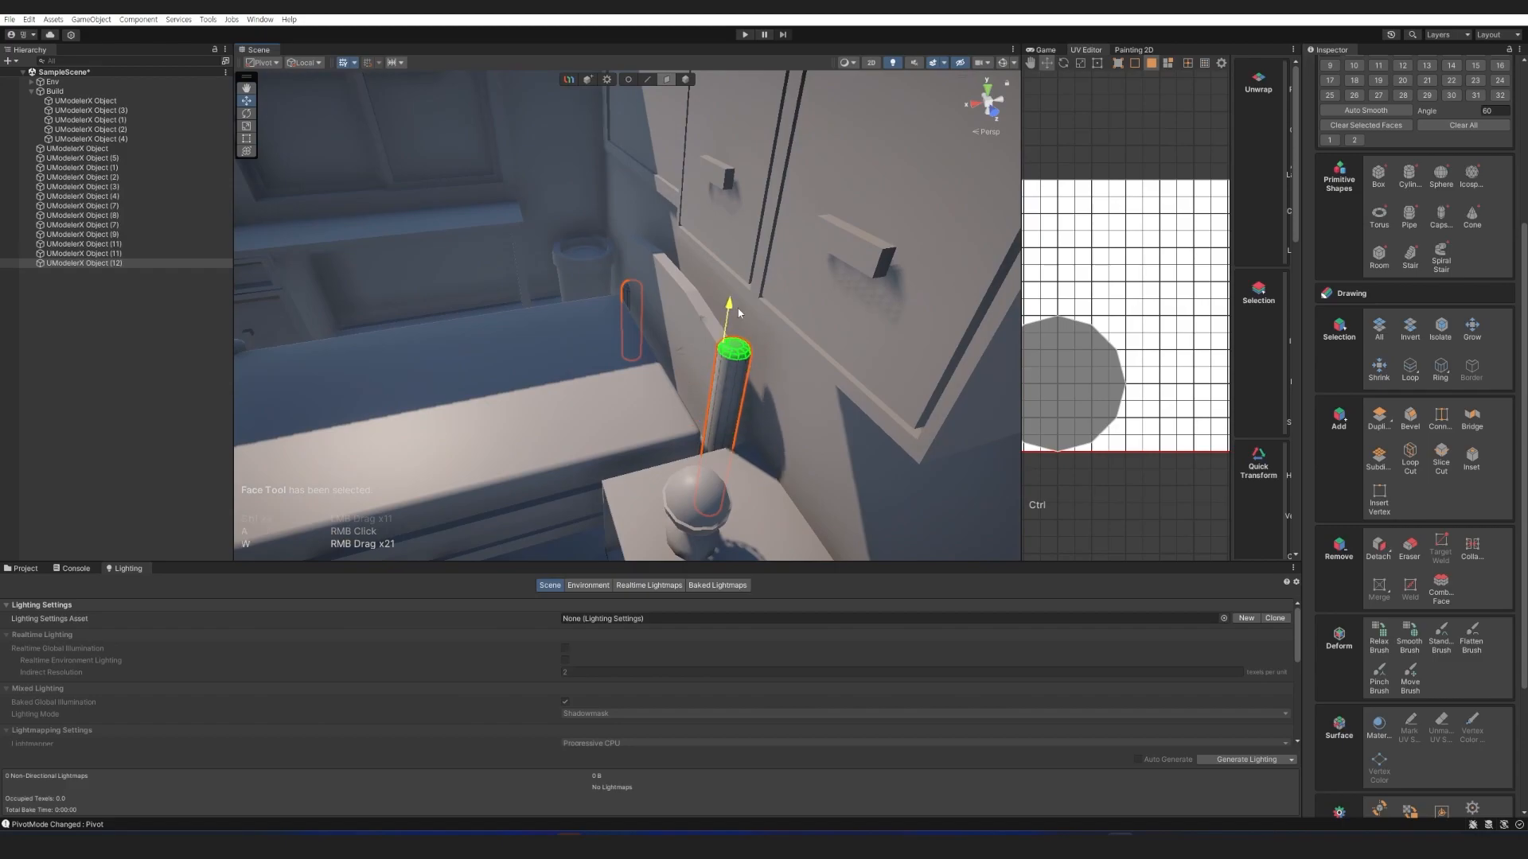
Mirror the raised headboard post along the Z axis to the bed's other side and deselect the posts.
{"action": "key", "text": "a"}
{"action": "right_click_drag", "start_coordinate": [738, 313], "coordinate": [1397, 284]}
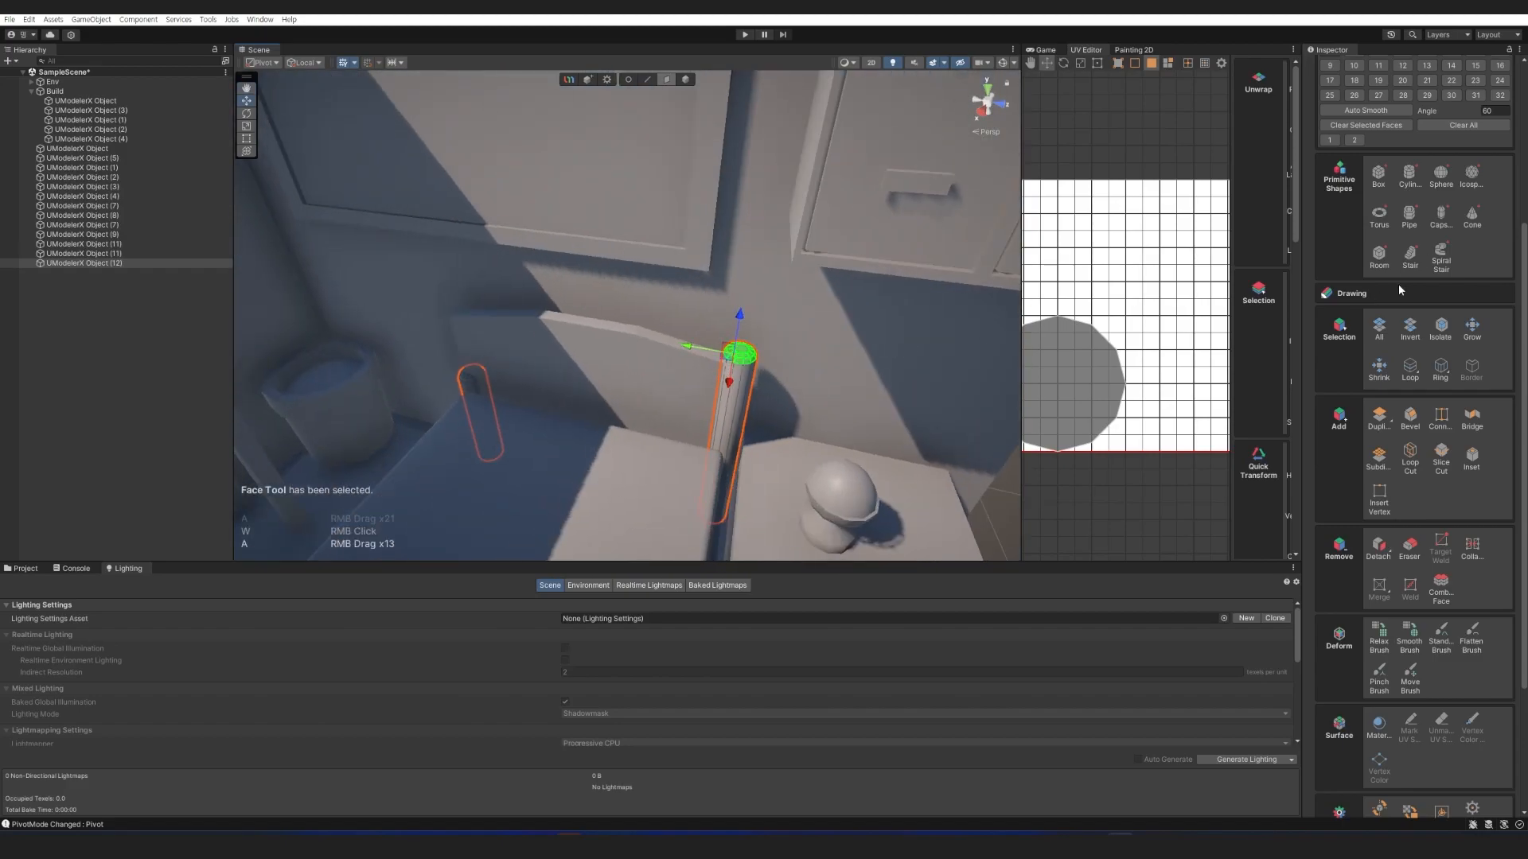
{"action": "key", "text": "alt+a"}
{"action": "left_click", "coordinate": [1494, 206]}
{"action": "left_click", "coordinate": [1428, 244]}
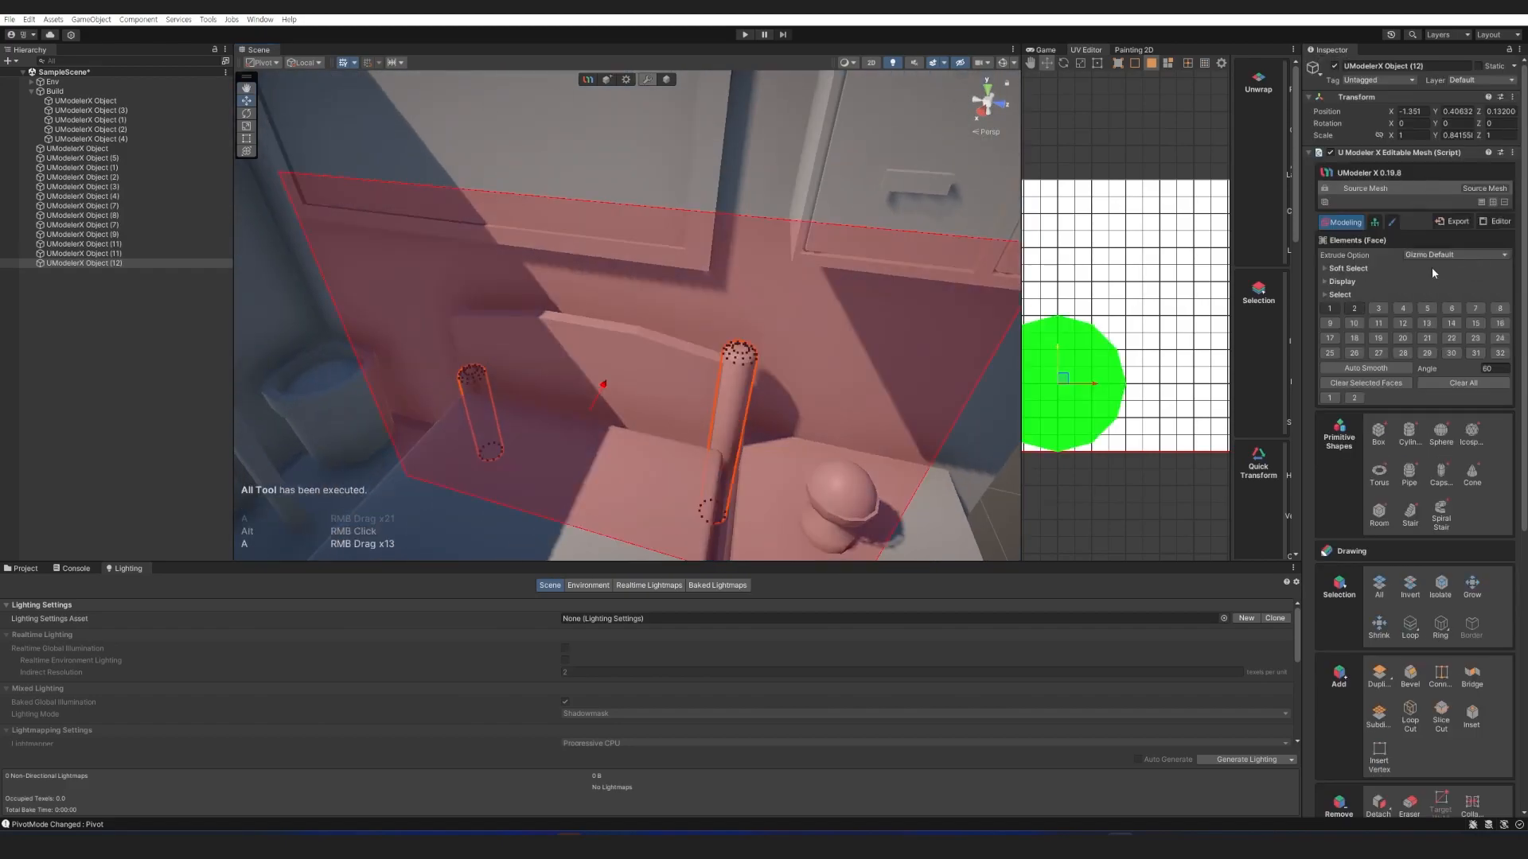
{"action": "left_click", "coordinate": [1403, 267]}
{"action": "left_click", "coordinate": [1483, 268]}
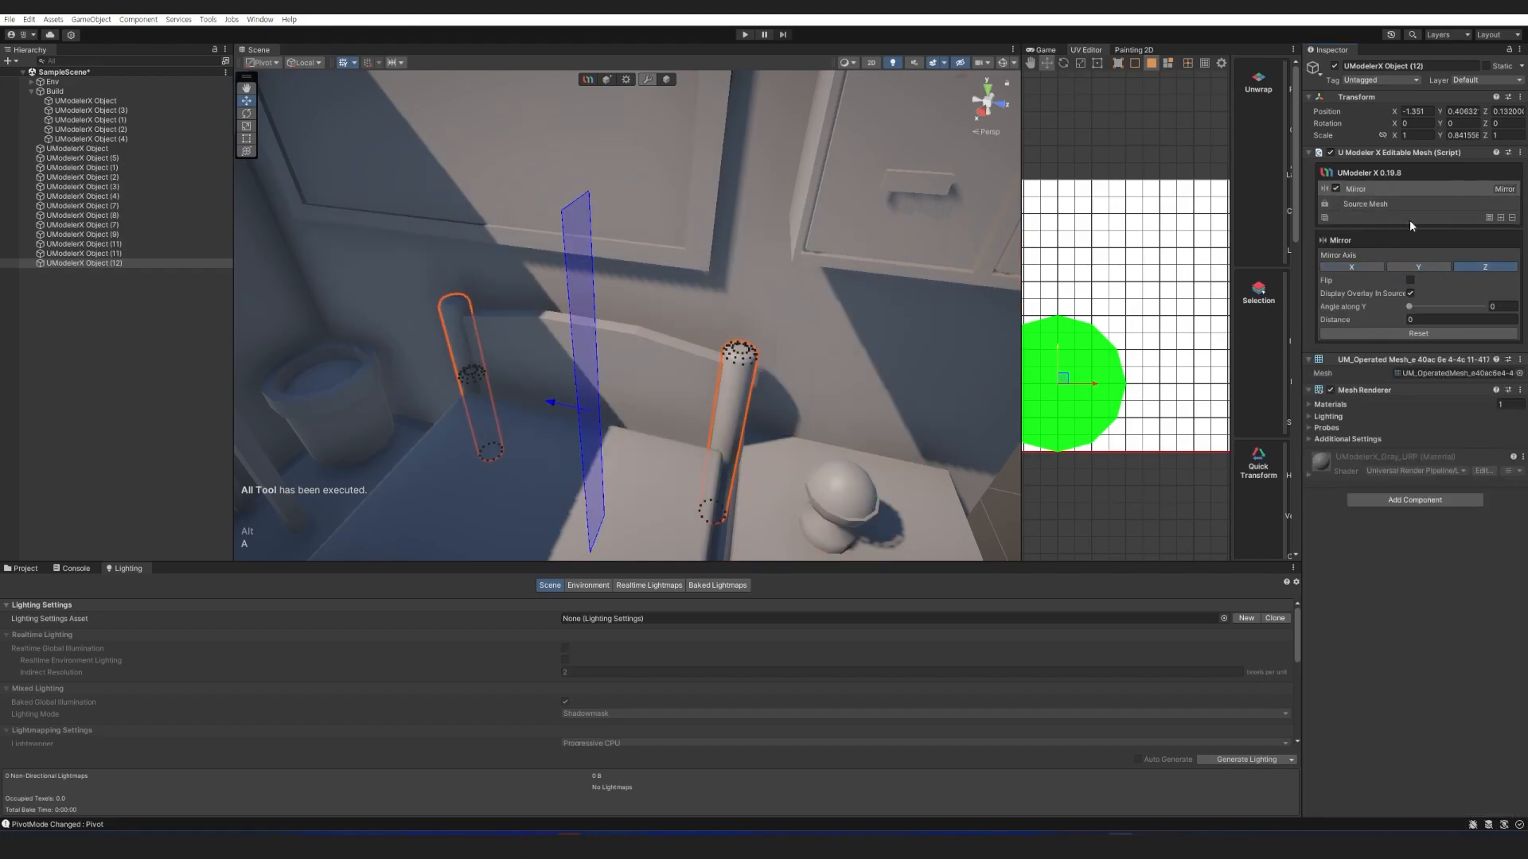
{"action": "key", "text": "ctrl+z"}
{"action": "key", "text": "ctrl+z"}
{"action": "key", "text": "ctrl+z"}
{"action": "scroll", "coordinate": [667, 334], "scroll_direction": "down", "scroll_amount": 5}
{"action": "key", "text": "4"}
{"action": "left_click", "coordinate": [891, 434]}
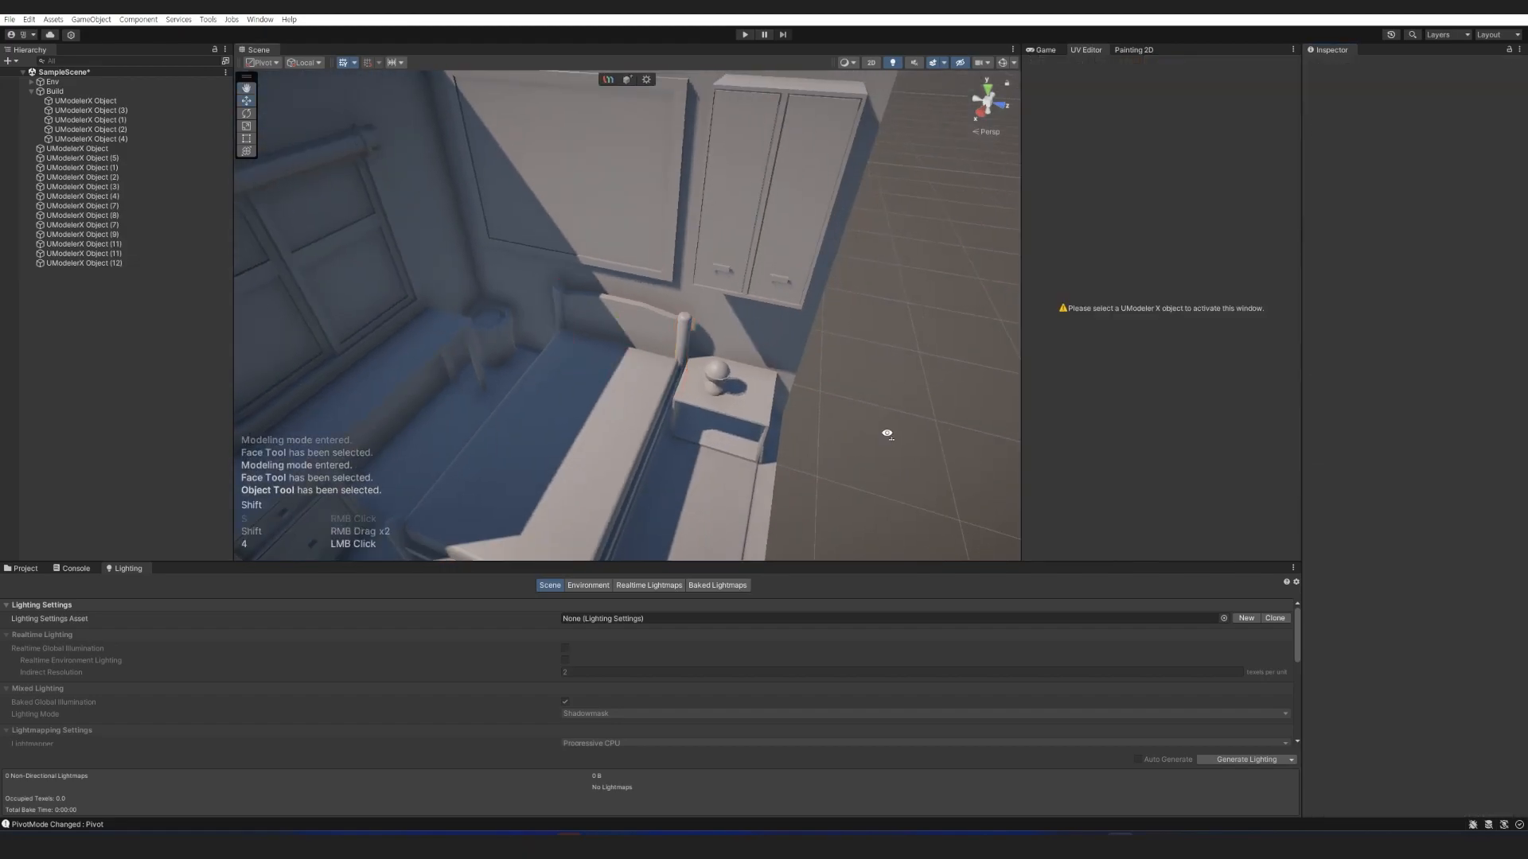
Draw a thin upright box on the desk corner beside the window.
{"action": "left_click_drag", "start_coordinate": [891, 434], "coordinate": [814, 388], "text": "alt"}
{"action": "scroll", "coordinate": [815, 388], "scroll_direction": "down", "scroll_amount": 4}
{"action": "scroll", "coordinate": [624, 310], "scroll_direction": "up", "scroll_amount": 10}
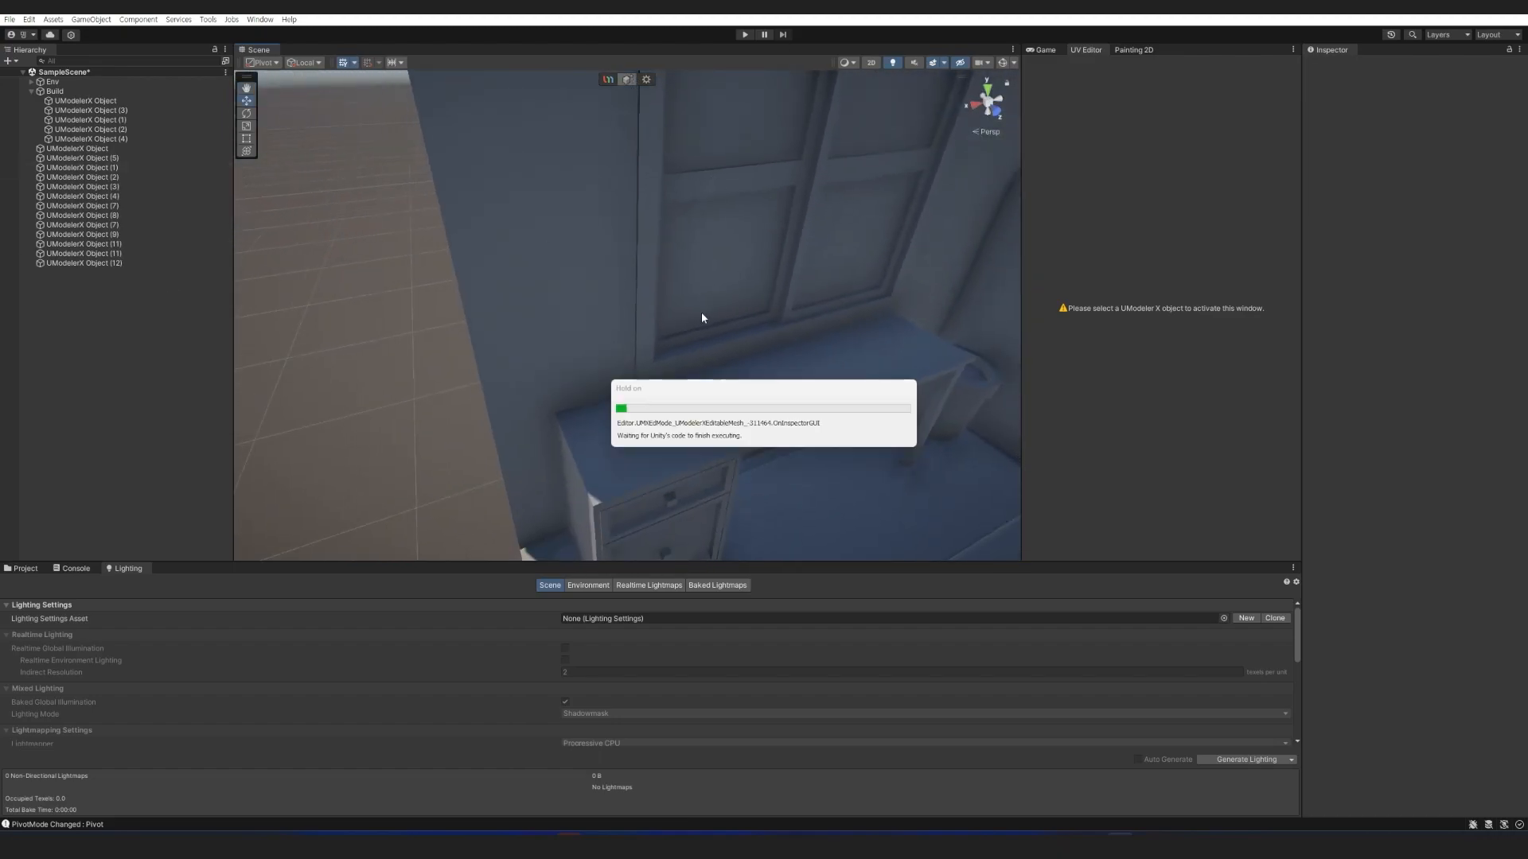
{"action": "key", "text": "b"}
{"action": "scroll", "coordinate": [620, 366], "scroll_direction": "down", "scroll_amount": 3}
{"action": "mouse_move", "coordinate": [541, 371]}
{"action": "left_mouse_down"}
{"action": "mouse_move", "coordinate": [571, 403]}
{"action": "mouse_move", "coordinate": [502, 382]}
{"action": "left_mouse_up"}
{"action": "left_click", "coordinate": [532, 326]}
Set the desk box's pivot to its bottom center and adjust the box on the desk corner.
{"action": "key", "text": "4"}
{"action": "key", "text": "r"}
{"action": "right_click_drag", "start_coordinate": [541, 380], "coordinate": [707, 380]}
{"action": "left_click_drag", "start_coordinate": [707, 381], "coordinate": [606, 312], "text": "alt"}
{"action": "scroll", "coordinate": [1442, 689], "scroll_direction": "down", "scroll_amount": 6}
{"action": "left_click", "coordinate": [1441, 623]}
{"action": "left_click", "coordinate": [1412, 705]}
{"action": "left_click", "coordinate": [1411, 631]}
{"action": "key", "text": "Escape"}
{"action": "key", "text": "r"}
{"action": "left_click_drag", "start_coordinate": [699, 335], "coordinate": [649, 359]}
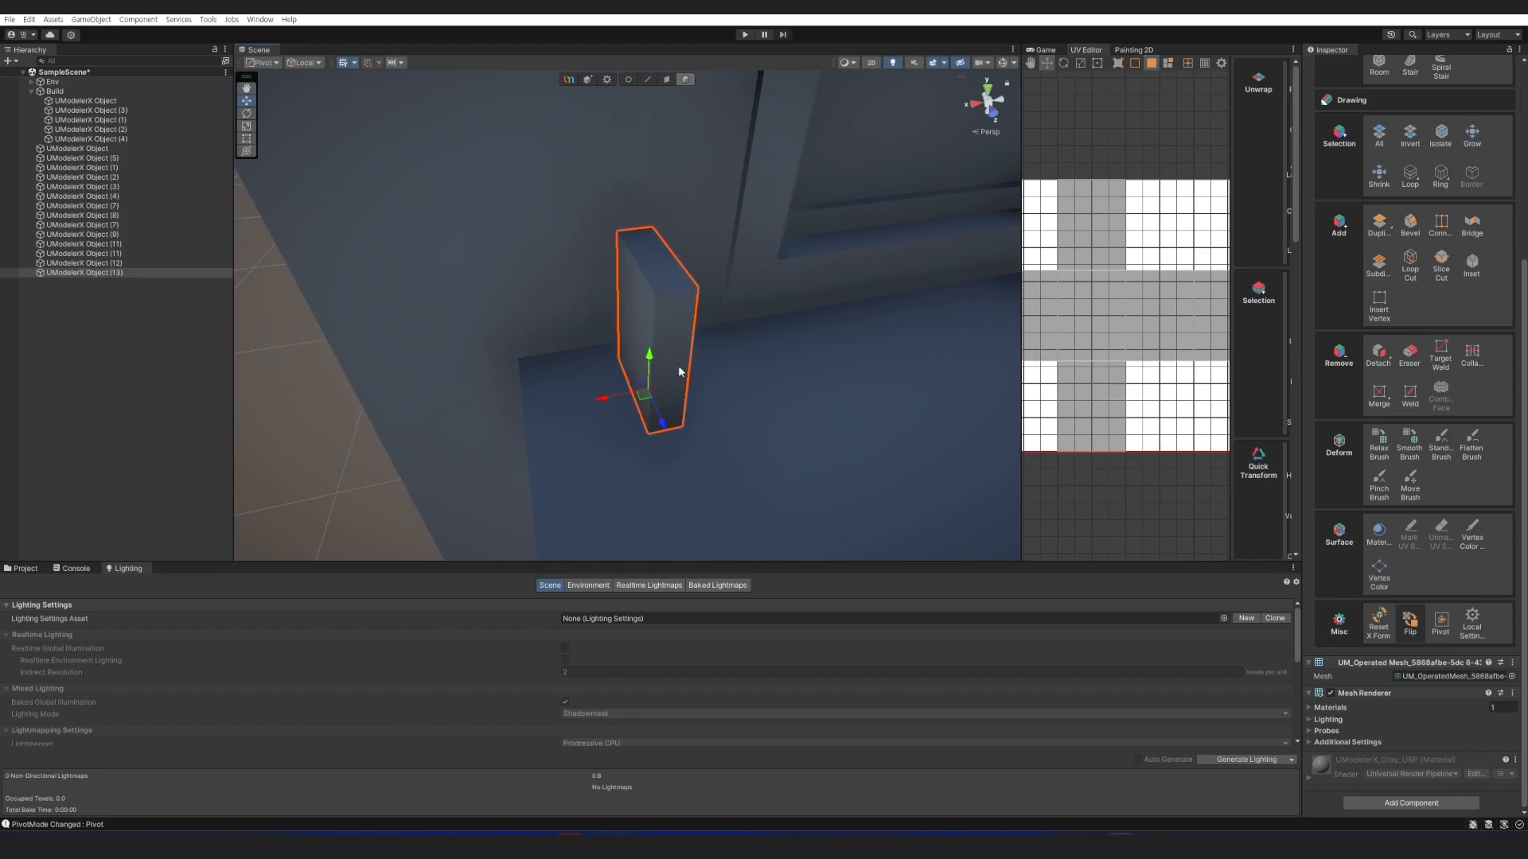
Bevel two vertical edges of the desk box with 2 segments and a width of about 0.035.
{"action": "left_click", "coordinate": [652, 365]}
{"action": "left_click", "coordinate": [691, 352], "text": "shift"}
{"action": "right_click_drag", "start_coordinate": [775, 353], "coordinate": [947, 433]}
{"action": "left_click", "coordinate": [1409, 405]}
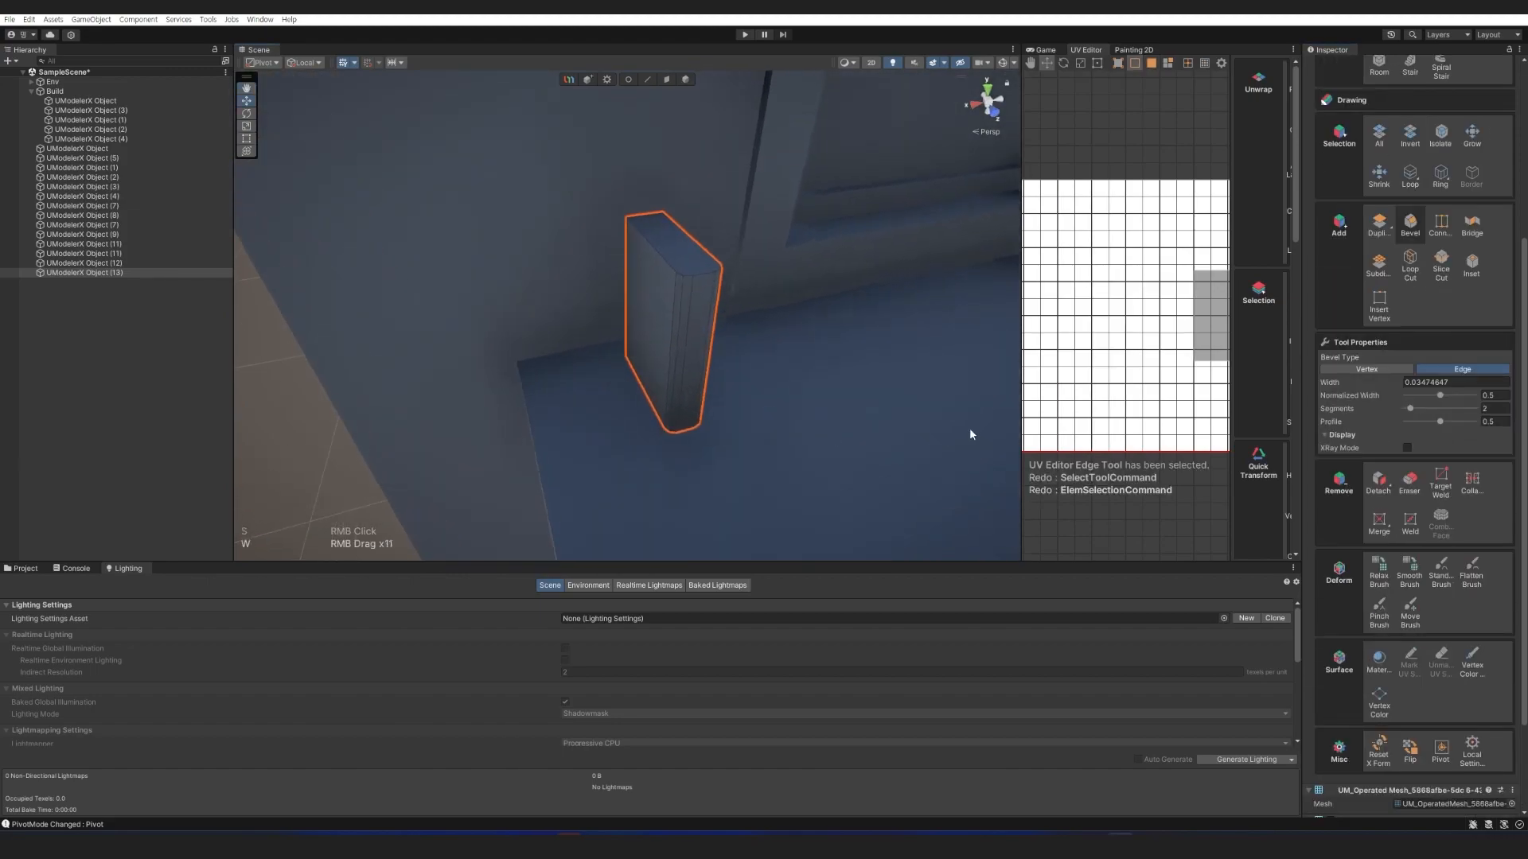
{"action": "left_click", "coordinate": [106, 264]}
{"action": "key", "text": "3"}
{"action": "key", "text": "a"}
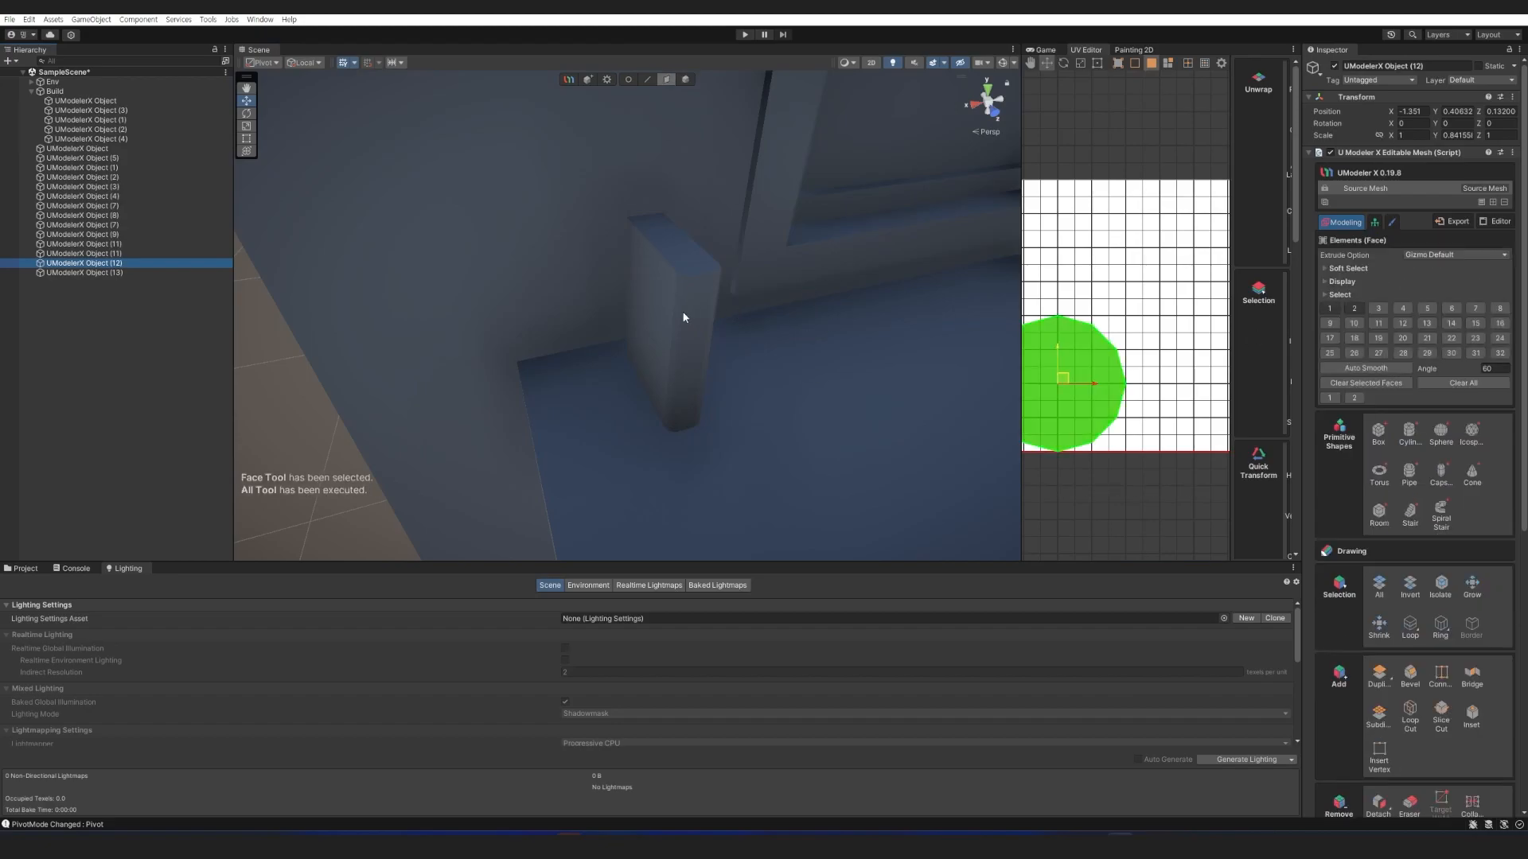
{"action": "scroll", "coordinate": [682, 320], "scroll_direction": "down", "scroll_amount": 1}
{"action": "left_click", "coordinate": [680, 334]}
{"action": "key", "text": "a"}
{"action": "left_click", "coordinate": [658, 366]}
{"action": "scroll", "coordinate": [658, 366], "scroll_direction": "down", "scroll_amount": 10}
{"action": "key", "text": "shift+4"}
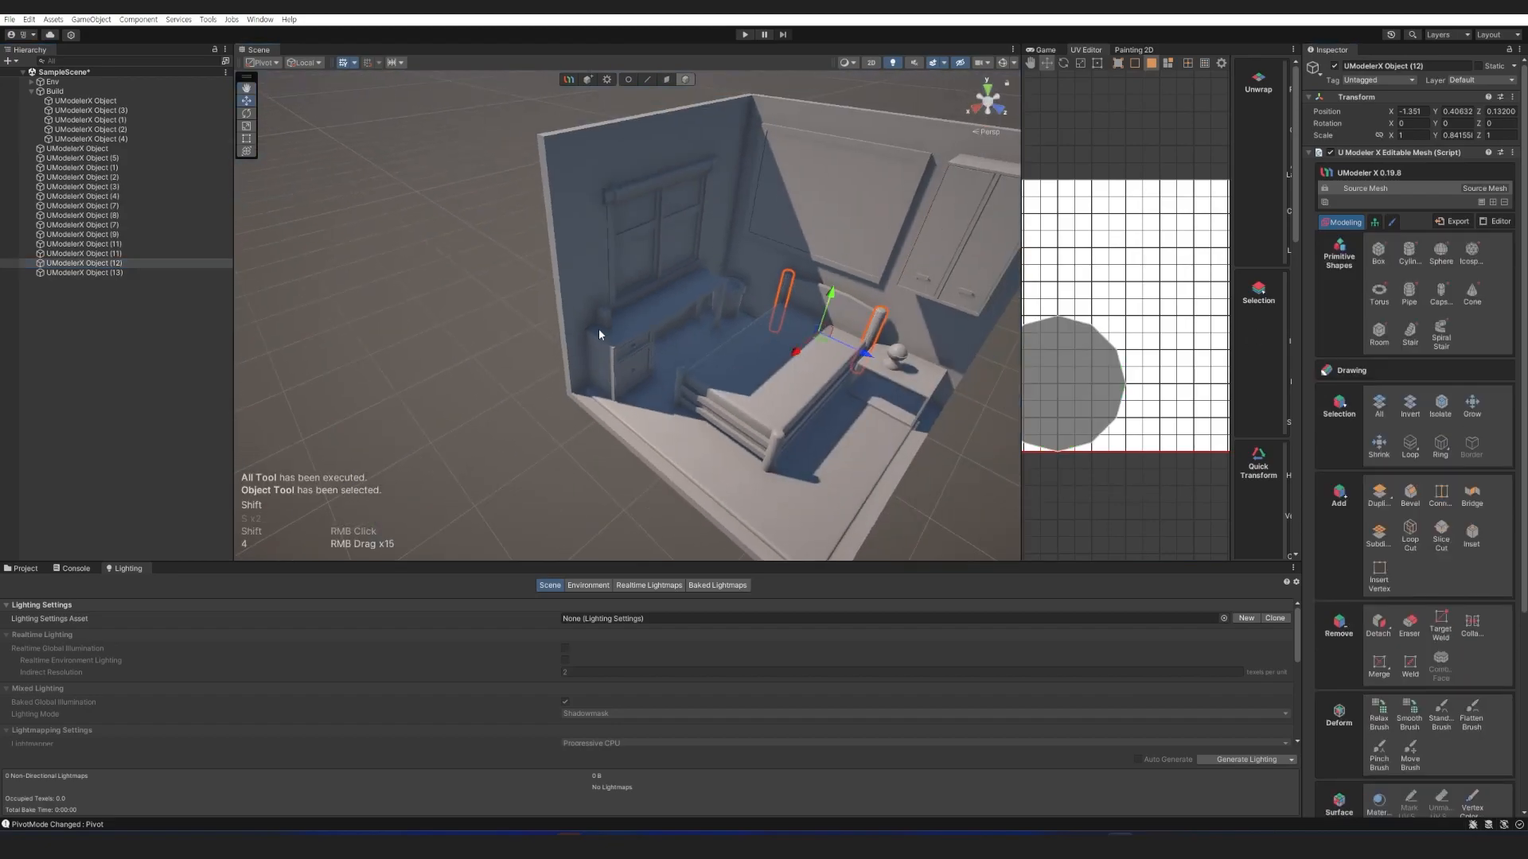
Apply Auto Smooth to all faces of the box on the desk and deselect it.
{"action": "left_click", "coordinate": [605, 326]}
{"action": "key", "text": "shift+3"}
{"action": "key", "text": "alt+a"}
{"action": "left_click", "coordinate": [1346, 367]}
{"action": "left_click", "coordinate": [634, 351]}
Draw a tall cylinder, about 0.05 in radius and 1.5 high, rising from the pot in the room's corner.
{"action": "scroll", "coordinate": [634, 351], "scroll_direction": "up", "scroll_amount": 6}
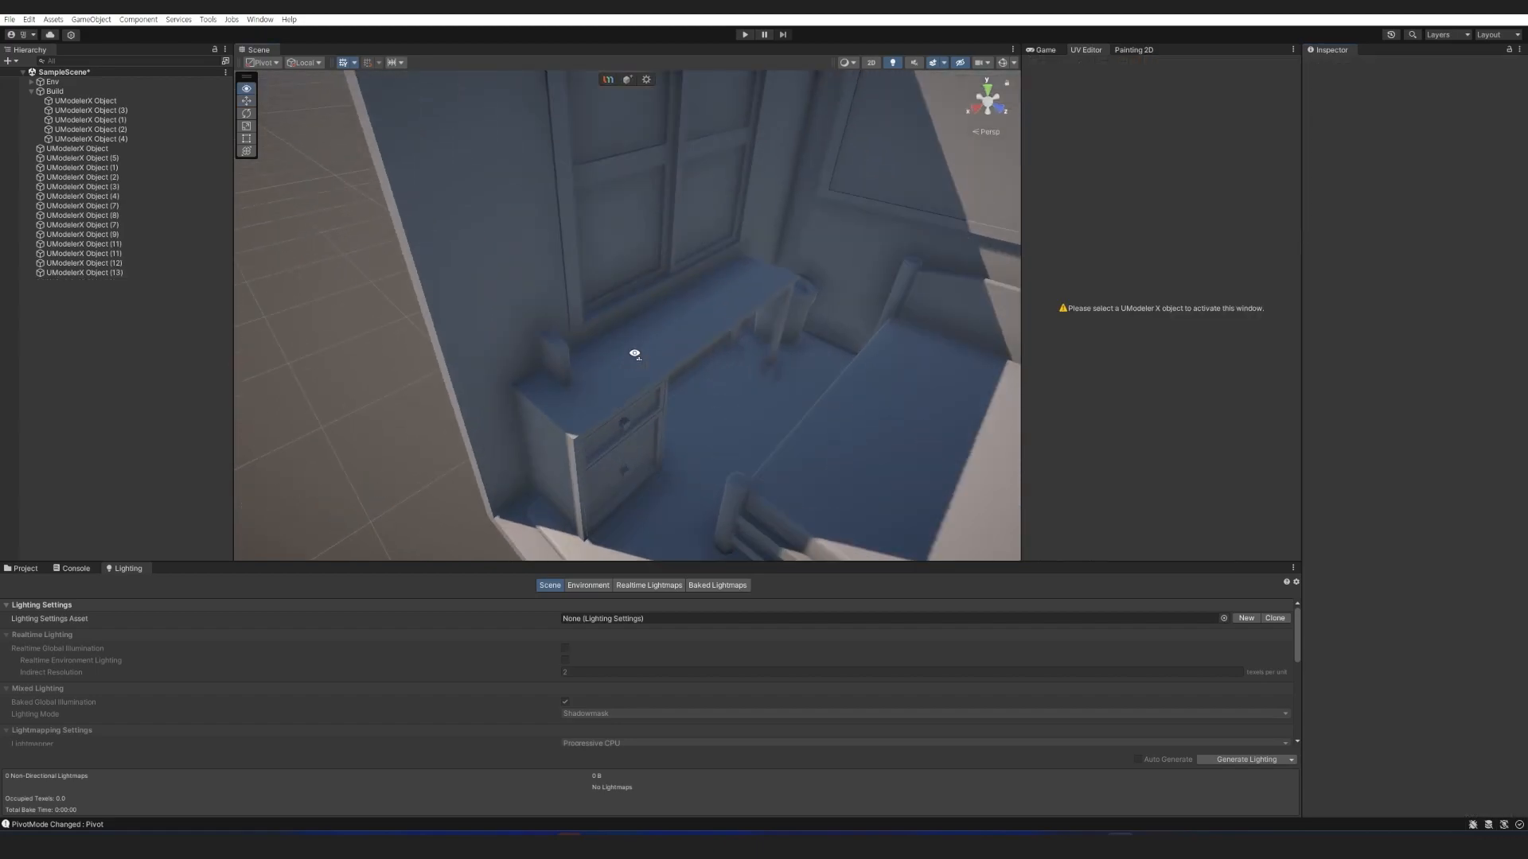
{"action": "middle_click_drag", "start_coordinate": [635, 351], "coordinate": [600, 365]}
{"action": "mouse_move", "coordinate": [668, 327]}
{"action": "right_mouse_down"}
{"action": "mouse_move", "coordinate": [706, 382]}
{"action": "mouse_move", "coordinate": [648, 309]}
{"action": "right_mouse_up"}
{"action": "scroll", "coordinate": [706, 382], "scroll_direction": "down", "scroll_amount": 6}
{"action": "scroll", "coordinate": [759, 366], "scroll_direction": "up", "scroll_amount": 6}
{"action": "left_click", "coordinate": [687, 389]}
{"action": "scroll", "coordinate": [687, 388], "scroll_direction": "up", "scroll_amount": 5}
{"action": "right_click_drag", "start_coordinate": [688, 388], "coordinate": [765, 317]}
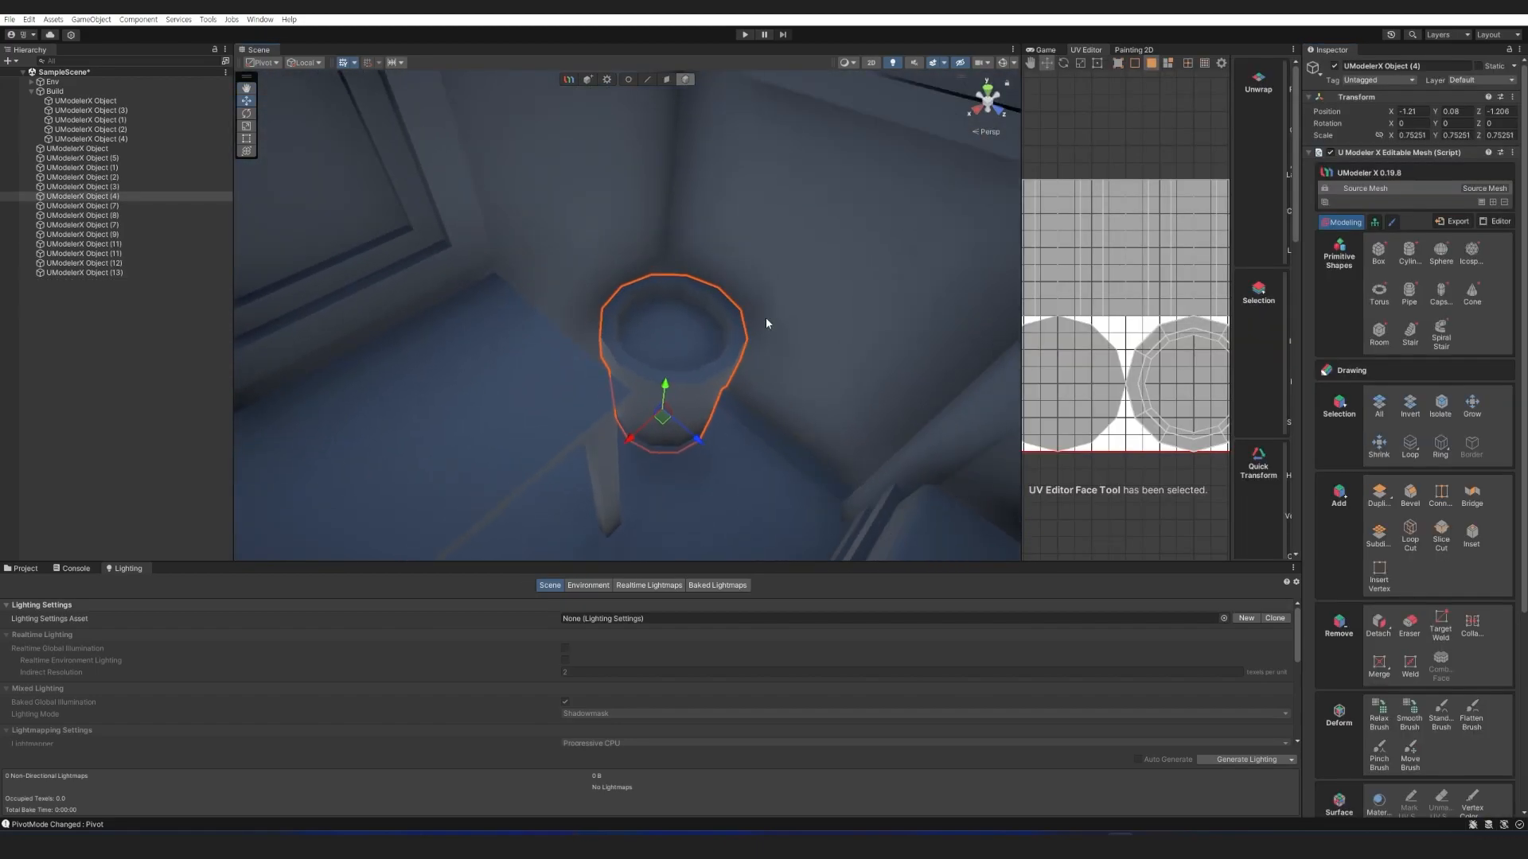
{"action": "right_click_drag", "start_coordinate": [694, 400], "coordinate": [565, 419]}
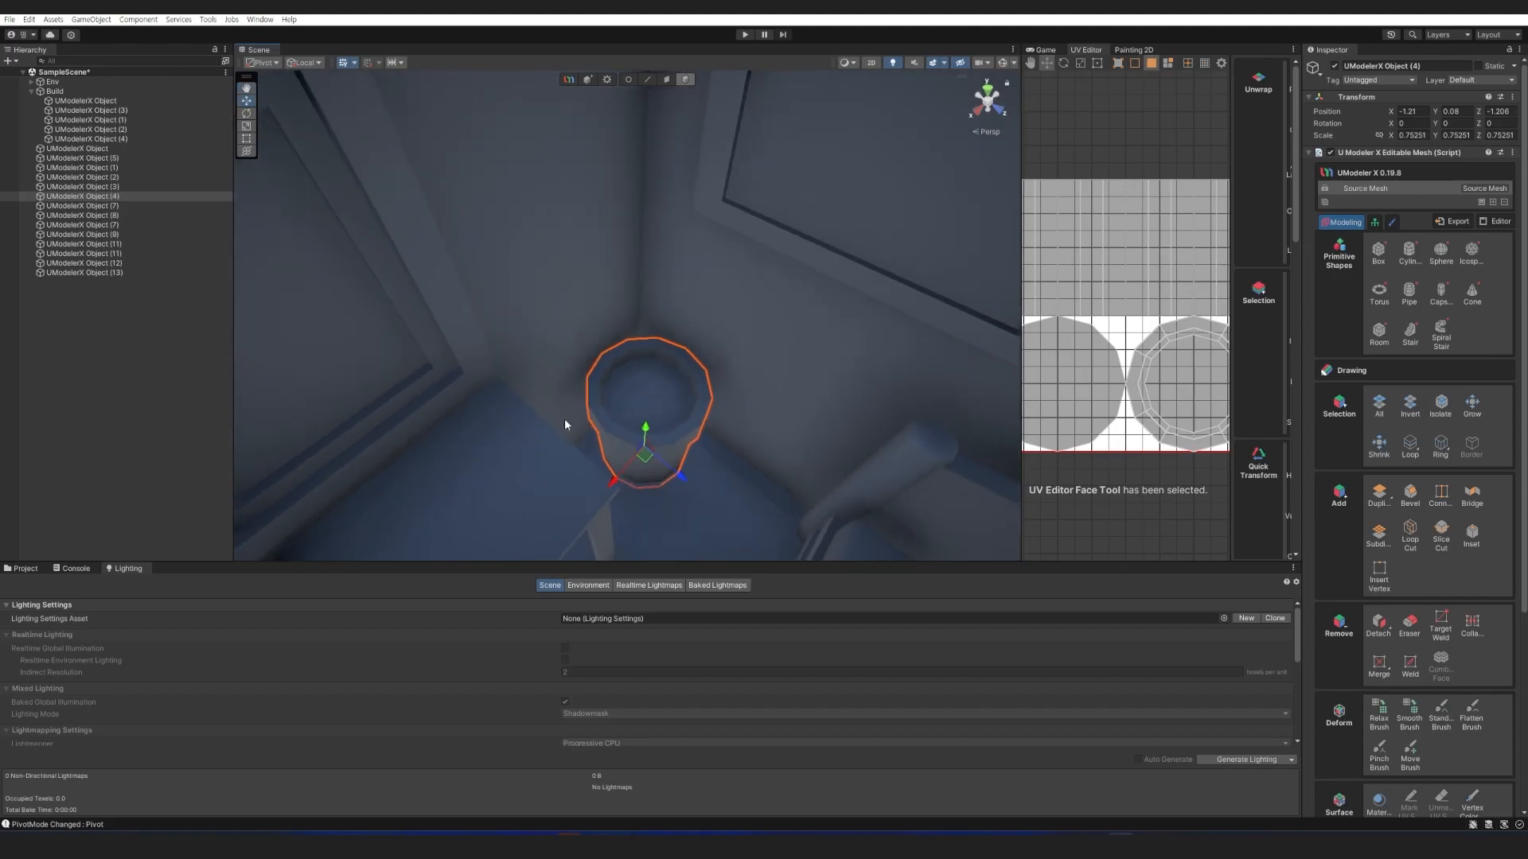
{"action": "left_click", "coordinate": [1408, 255]}
{"action": "left_click", "coordinate": [569, 81]}
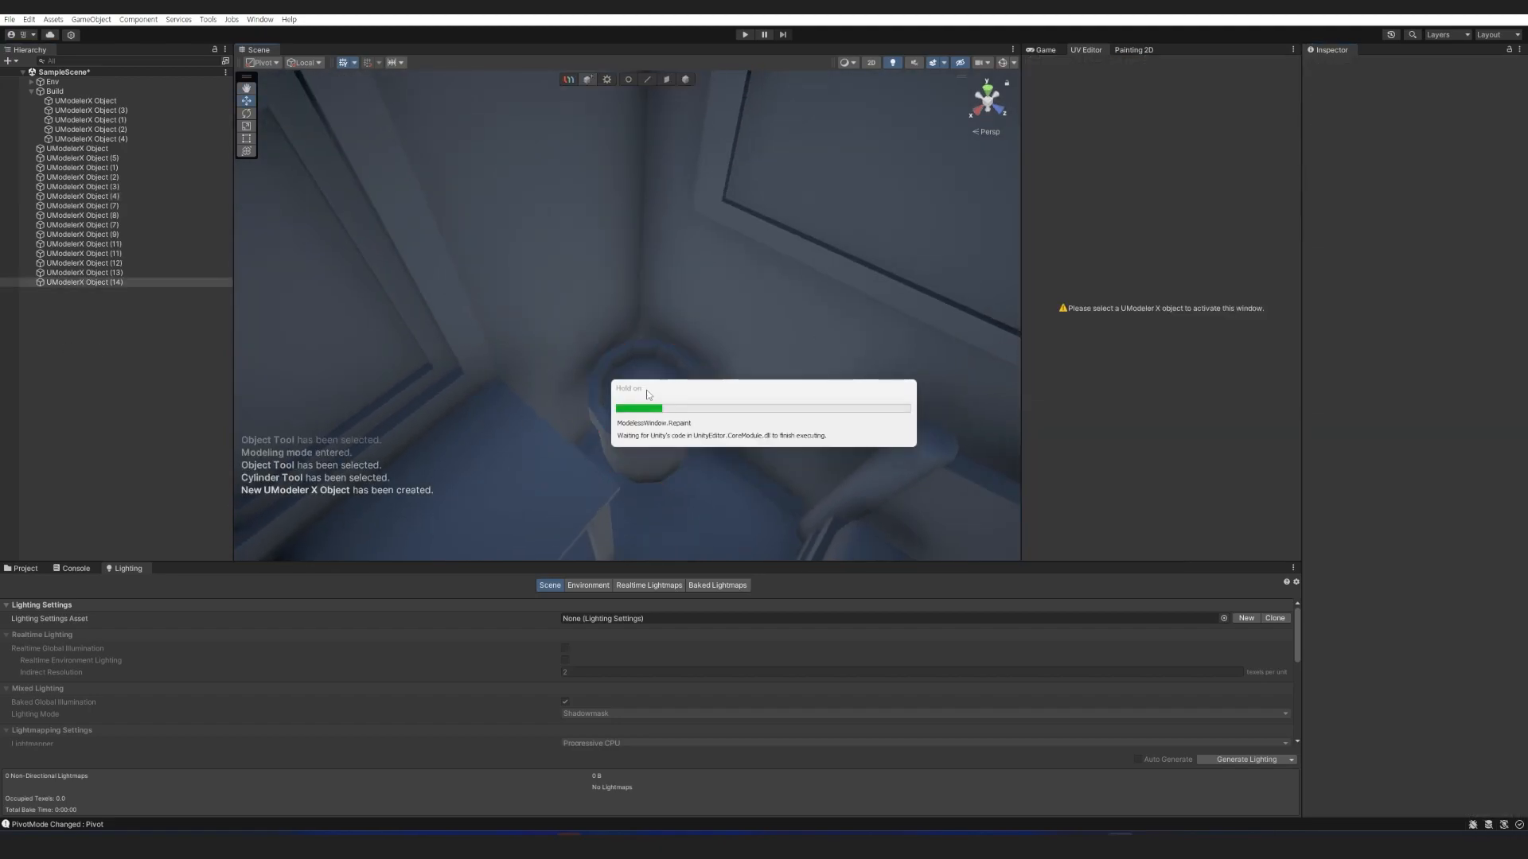
{"action": "left_click_drag", "start_coordinate": [646, 393], "coordinate": [655, 397]}
{"action": "left_click", "coordinate": [664, 136]}
Taper the tall cylinder by scaling down its top face and adjust its placement in the pot.
{"action": "key", "text": "3"}
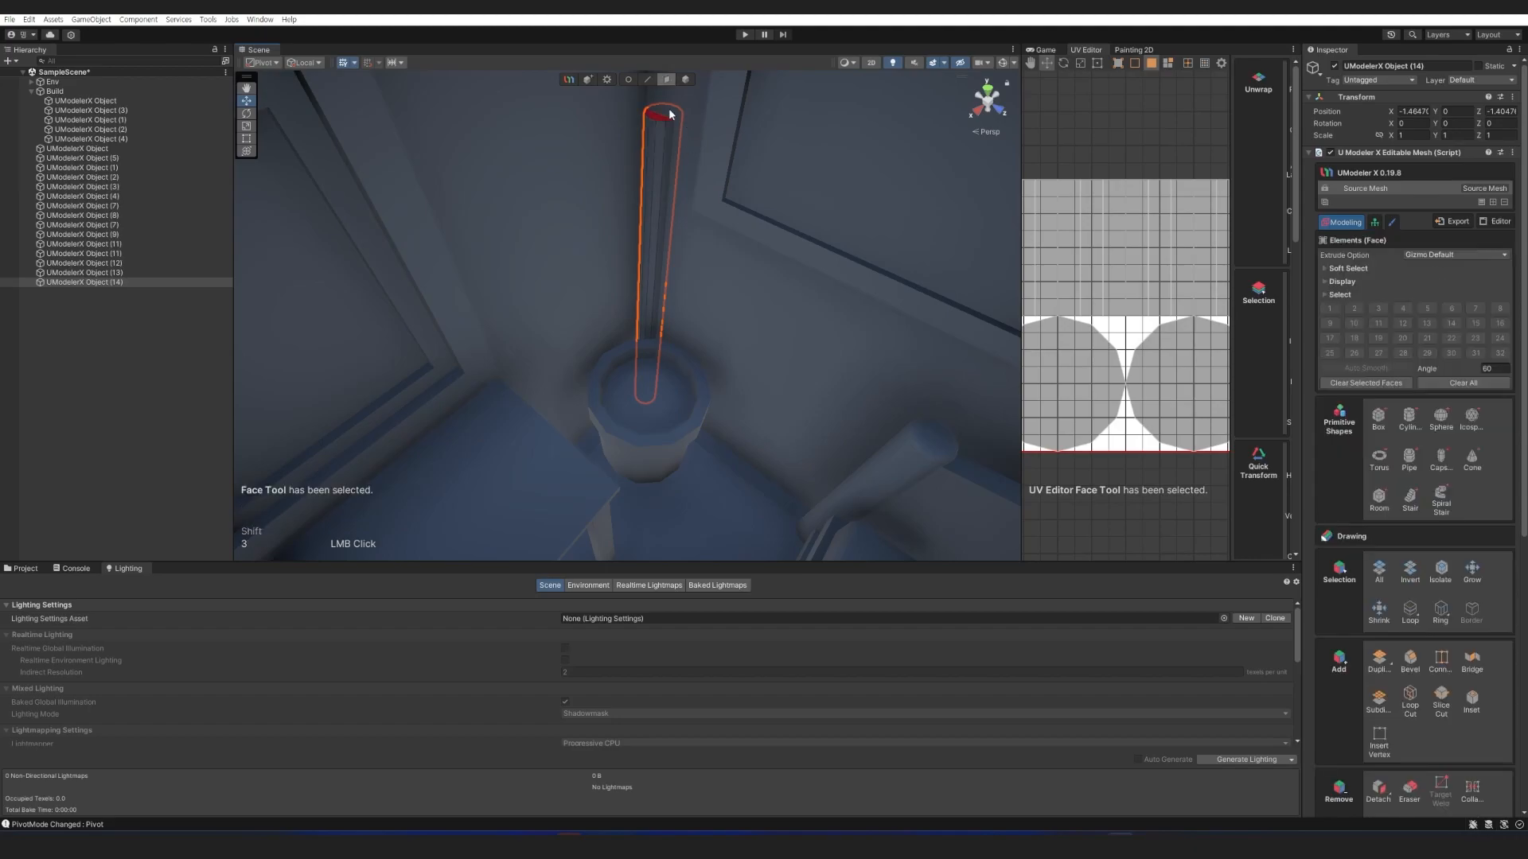
{"action": "left_click", "coordinate": [667, 113]}
{"action": "key", "text": "r"}
{"action": "left_click_drag", "start_coordinate": [662, 112], "coordinate": [610, 110]}
{"action": "key", "text": "4"}
{"action": "left_click_drag", "start_coordinate": [641, 393], "coordinate": [665, 340]}
Apply Auto Smooth to all faces of the tapered trunk and leave its editing.
{"action": "key", "text": "3"}
{"action": "right_click_drag", "start_coordinate": [648, 136], "coordinate": [682, 239], "text": "alt"}
{"action": "key", "text": "alt+a"}
{"action": "left_click", "coordinate": [1371, 95]}
{"action": "key", "text": "4"}
{"action": "right_click_drag", "start_coordinate": [665, 415], "coordinate": [648, 389], "text": "alt"}
{"action": "left_click", "coordinate": [705, 166]}
Draw a sphere with 12 segments, 8 rings and a radius of about 0.18 near the pot.
{"action": "scroll", "coordinate": [647, 390], "scroll_direction": "up", "scroll_amount": 1}
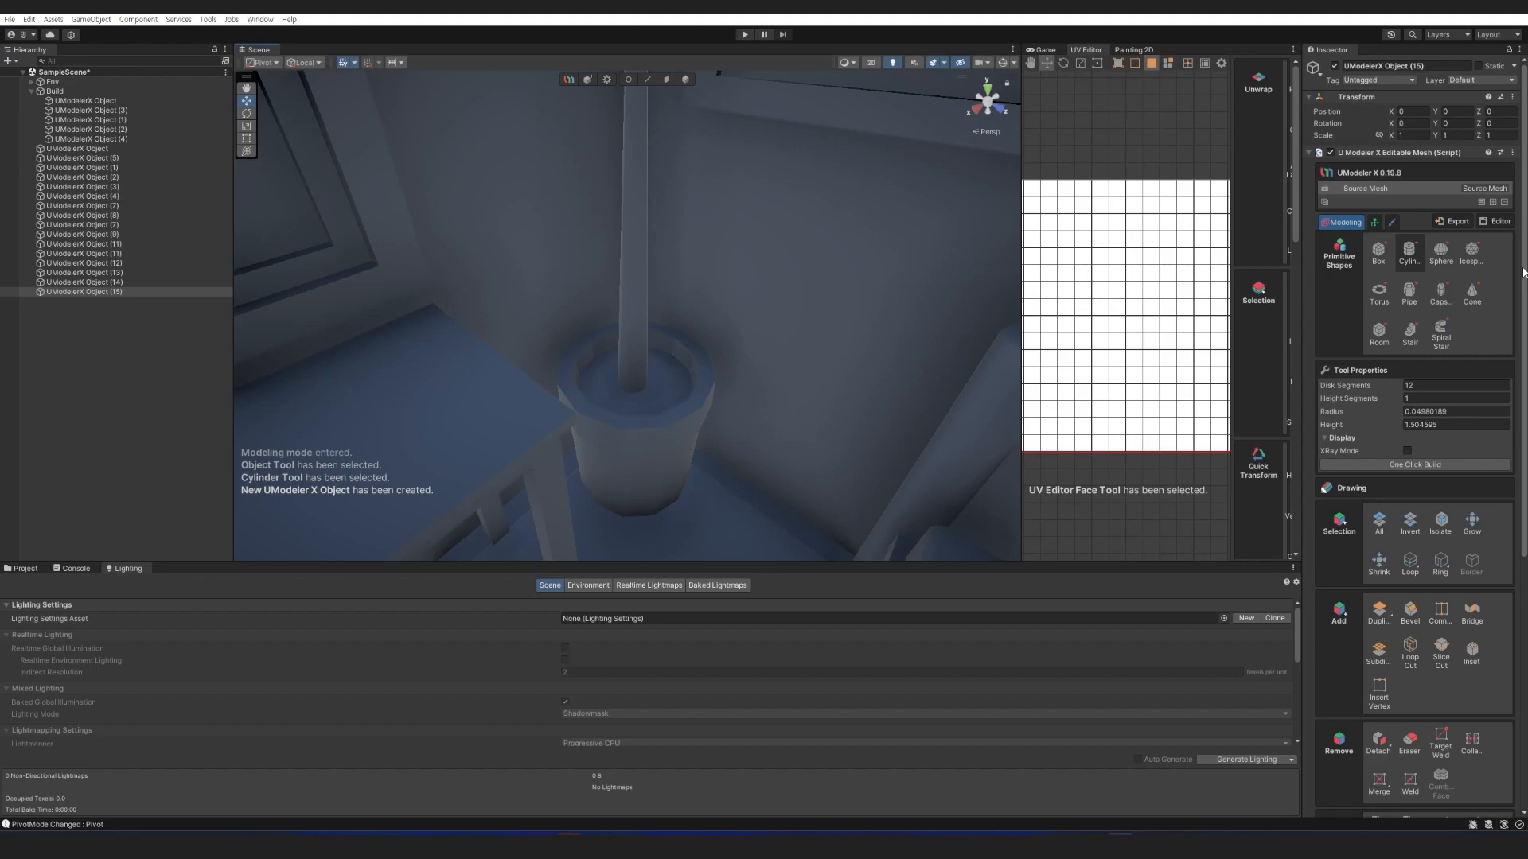
{"action": "left_click", "coordinate": [1440, 253]}
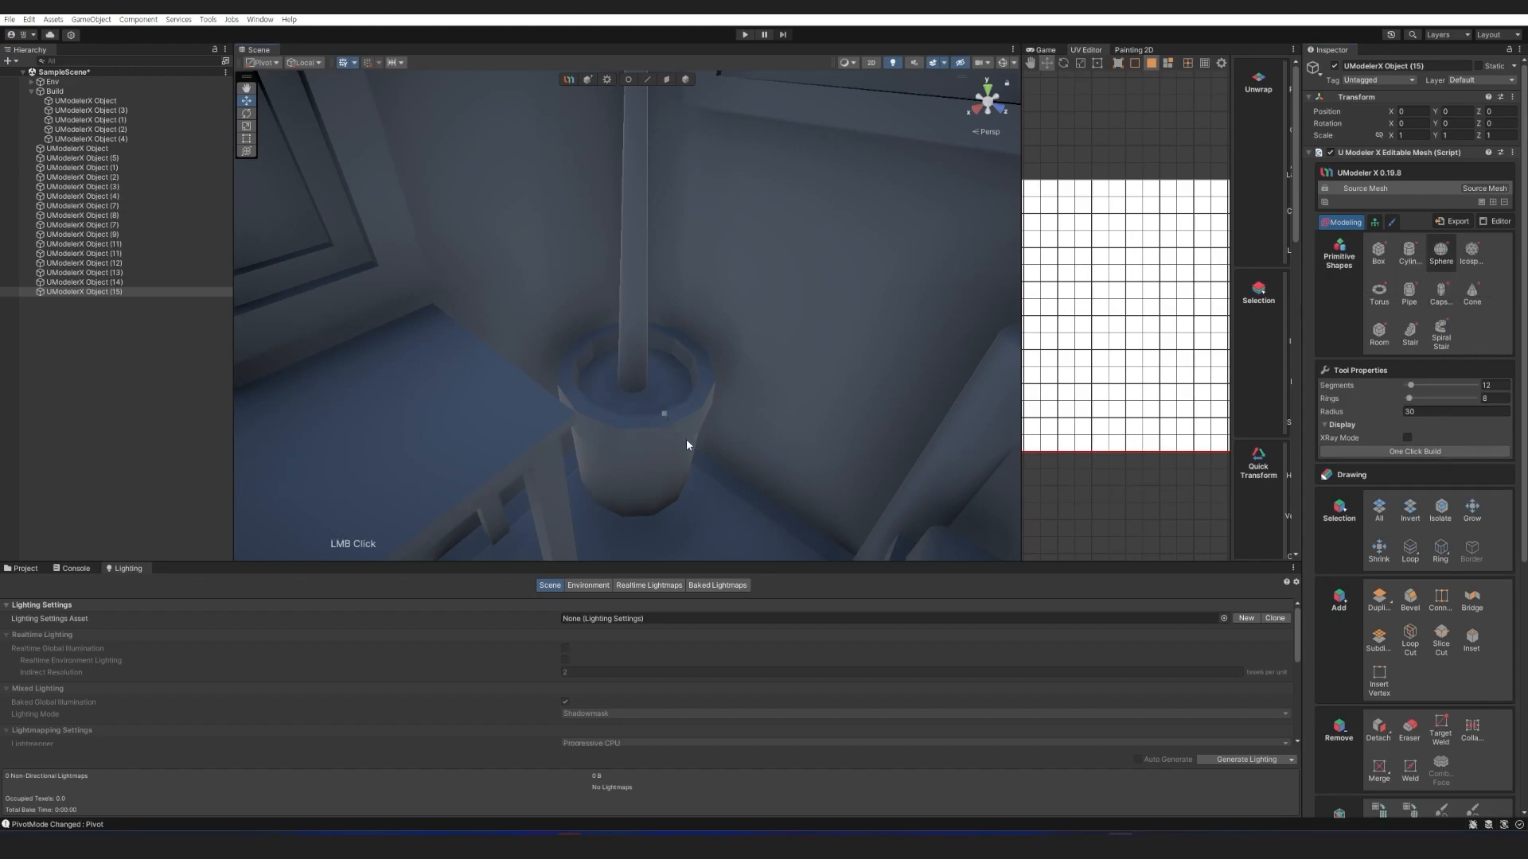
{"action": "left_click_drag", "start_coordinate": [688, 444], "coordinate": [689, 446]}
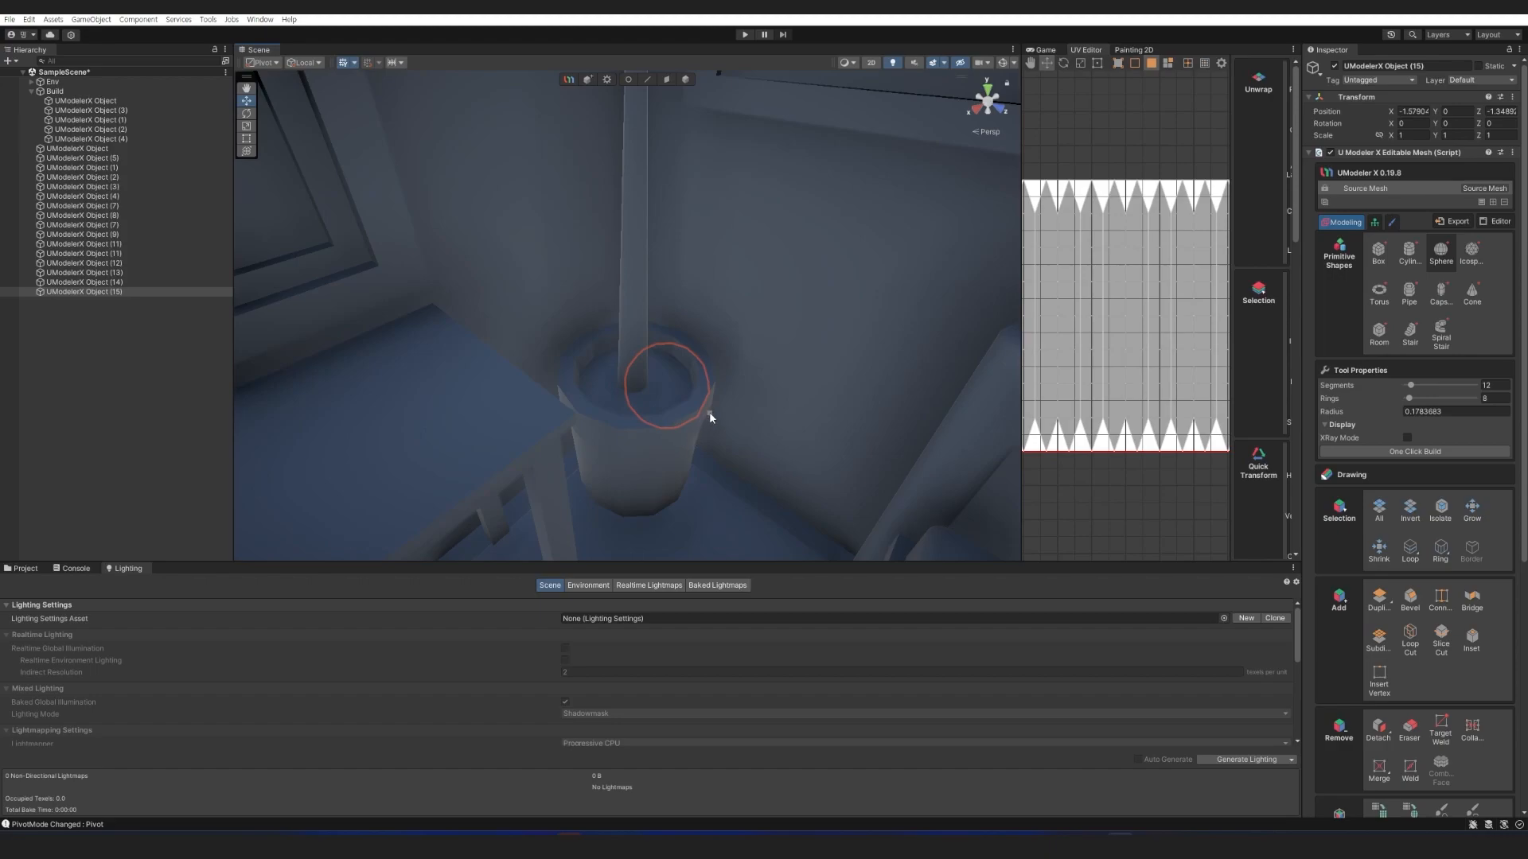
{"action": "key", "text": "Escape"}
Raise the sphere beside the trunk and set its pivot to its center.
{"action": "left_click_drag", "start_coordinate": [666, 419], "coordinate": [683, 288]}
{"action": "scroll", "coordinate": [1438, 766], "scroll_direction": "down", "scroll_amount": 5}
{"action": "left_click", "coordinate": [1445, 741]}
{"action": "left_click", "coordinate": [1422, 801]}
{"action": "key", "text": "Escape"}
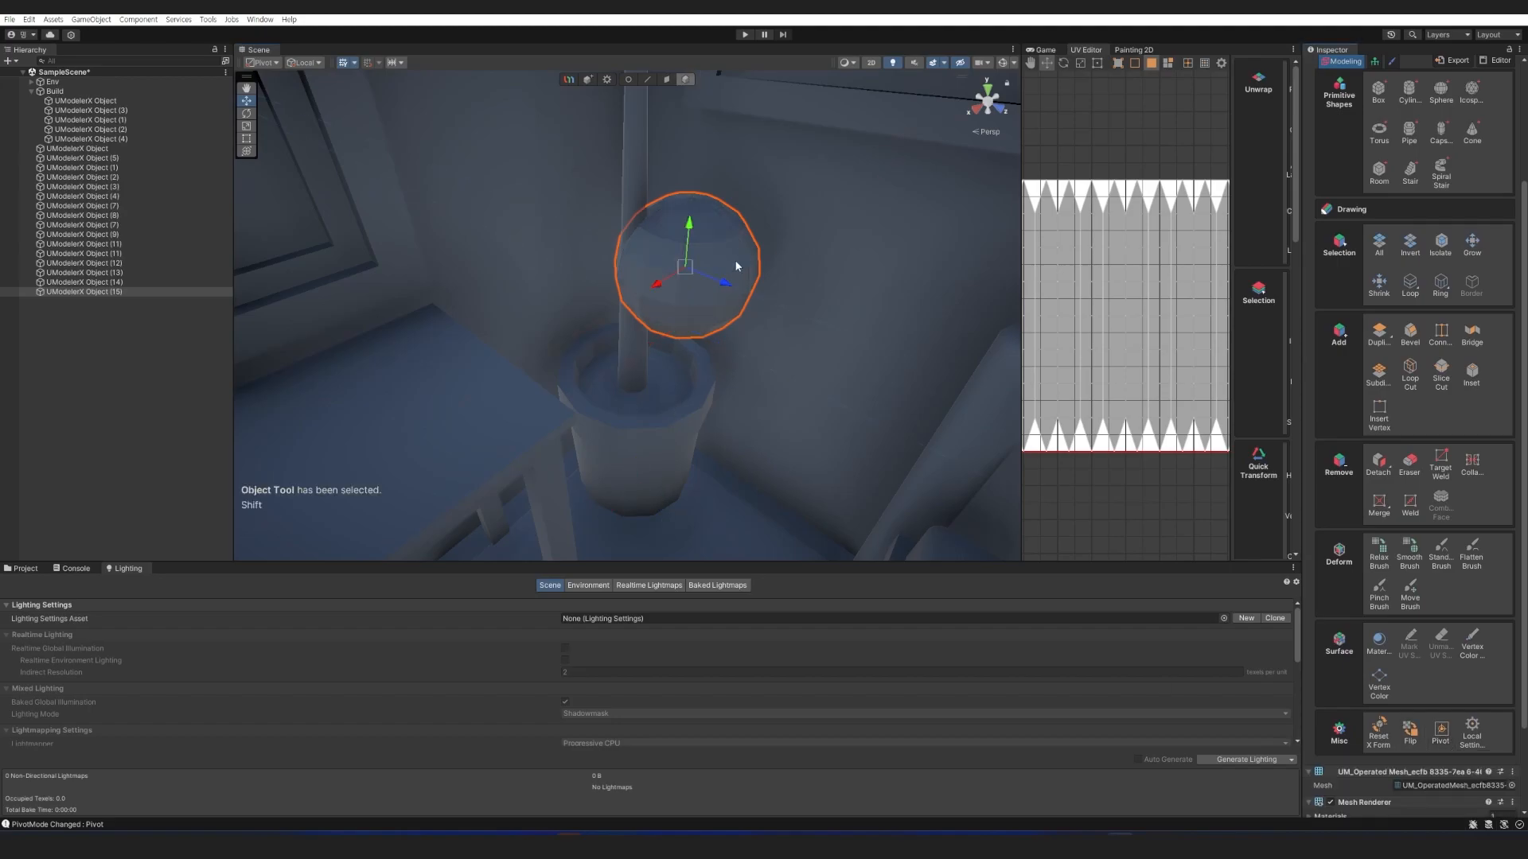
Scale the sphere uniformly to about 0.585 and place it beside the trunk above the pot.
{"action": "left_click_drag", "start_coordinate": [689, 275], "coordinate": [676, 368]}
{"action": "key", "text": "e"}
{"action": "key", "text": "r"}
Try an FFD 2x2x2 modifier on the sphere and remove it.
{"action": "scroll", "coordinate": [1397, 217], "scroll_direction": "up", "scroll_amount": 4}
{"action": "left_click", "coordinate": [1492, 169]}
{"action": "left_click", "coordinate": [1469, 272]}
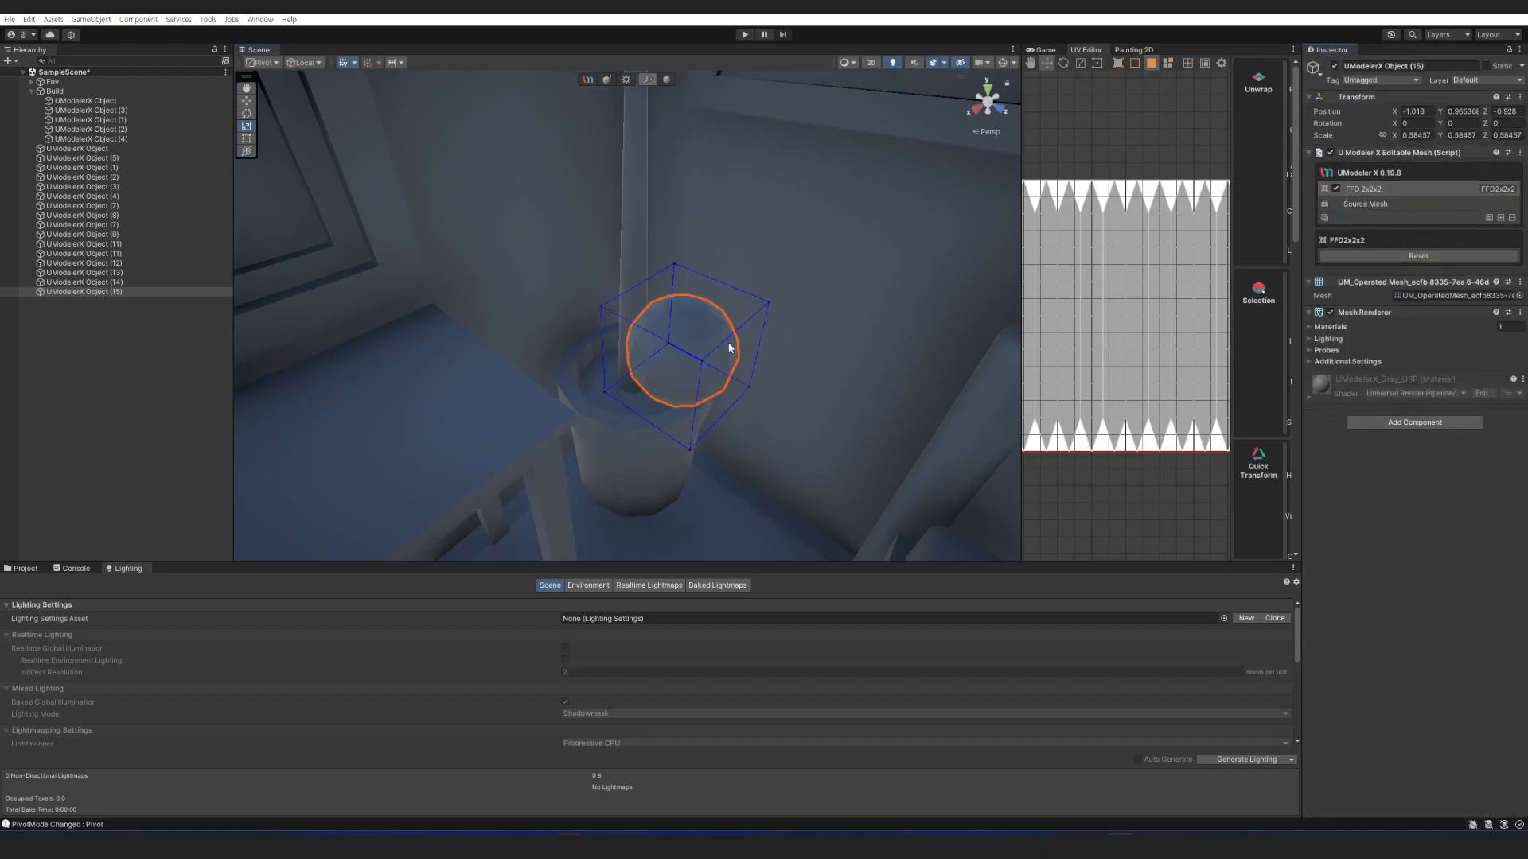
{"action": "left_click", "coordinate": [1512, 217]}
Add an FFD 3x3x3 modifier to the sphere.
{"action": "left_click", "coordinate": [1492, 202]}
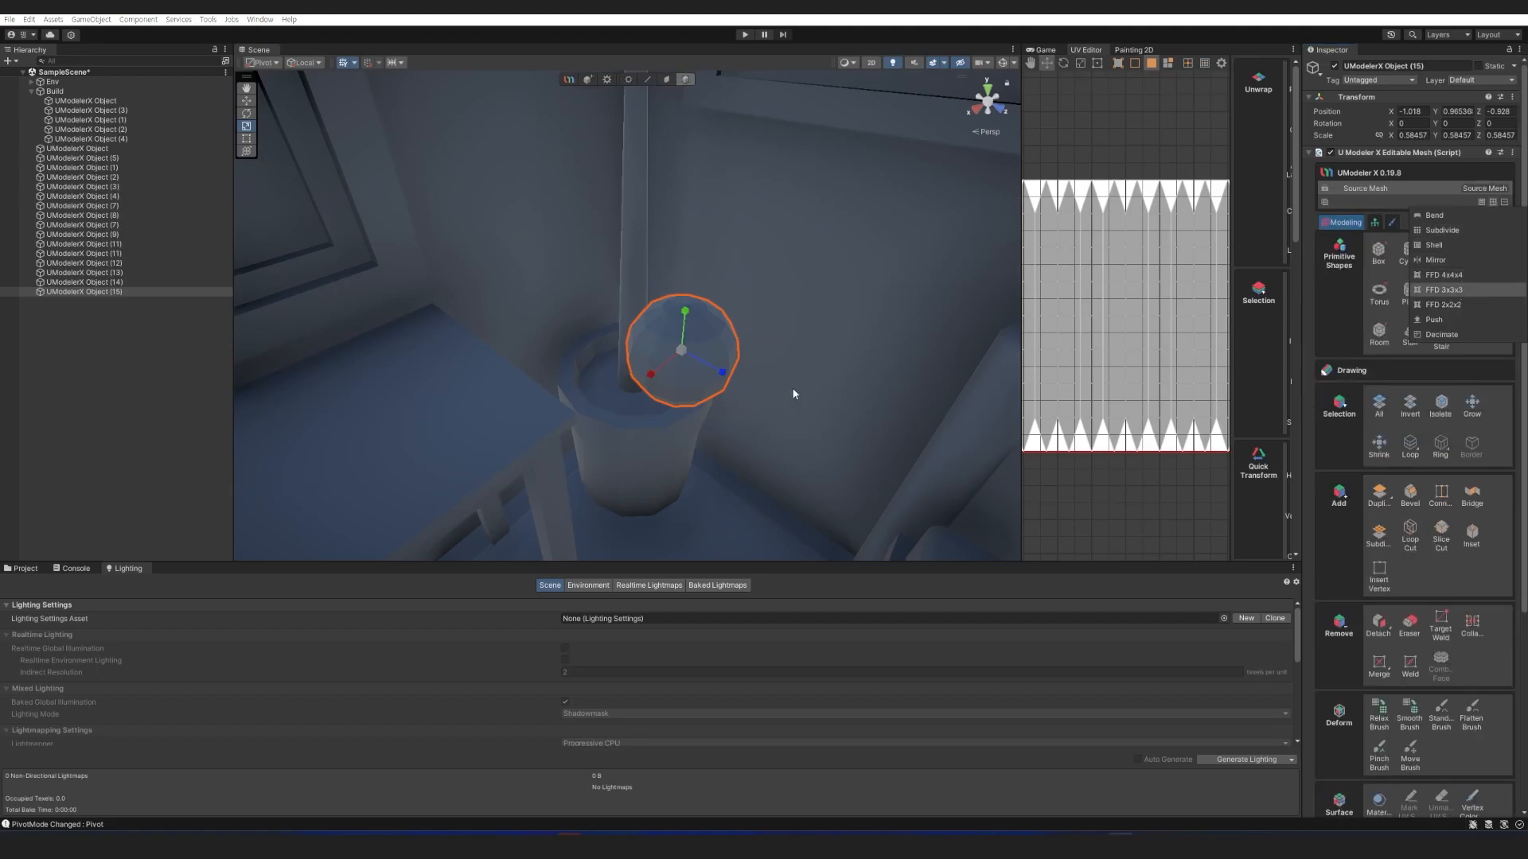
{"action": "key", "text": "Return"}
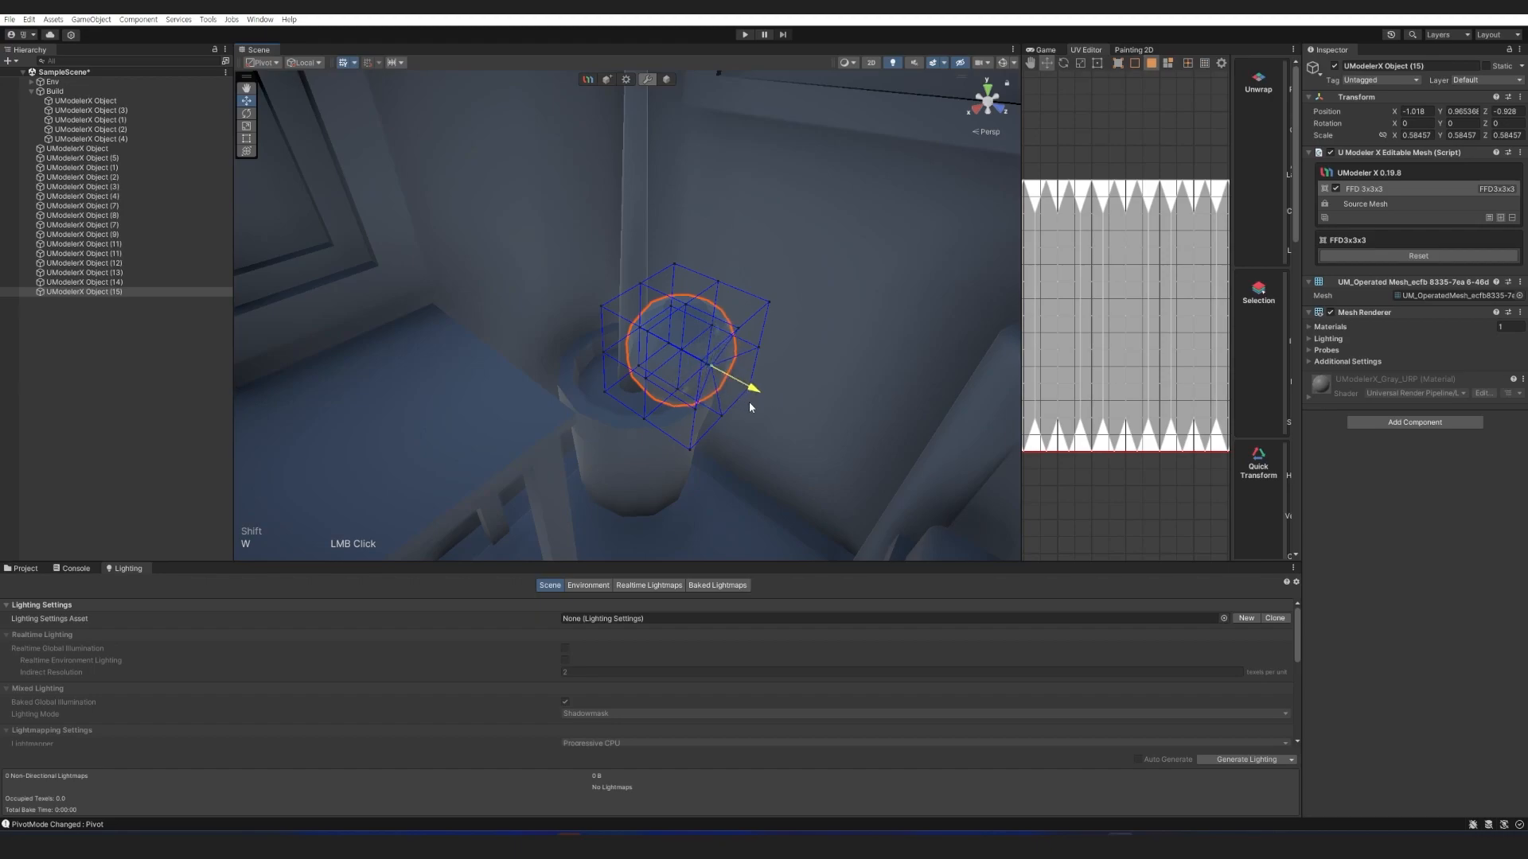
Select the FFD lattice's control points along one side and move them to start shaping the sphere into a leaf.
{"action": "key", "text": "2"}
{"action": "left_click_drag", "start_coordinate": [834, 455], "coordinate": [719, 298]}
{"action": "mouse_move", "coordinate": [796, 476]}
{"action": "left_mouse_down", "text": "shift"}
{"action": "mouse_move", "coordinate": [651, 234]}
{"action": "mouse_move", "coordinate": [678, 348]}
{"action": "left_mouse_up", "text": "shift"}
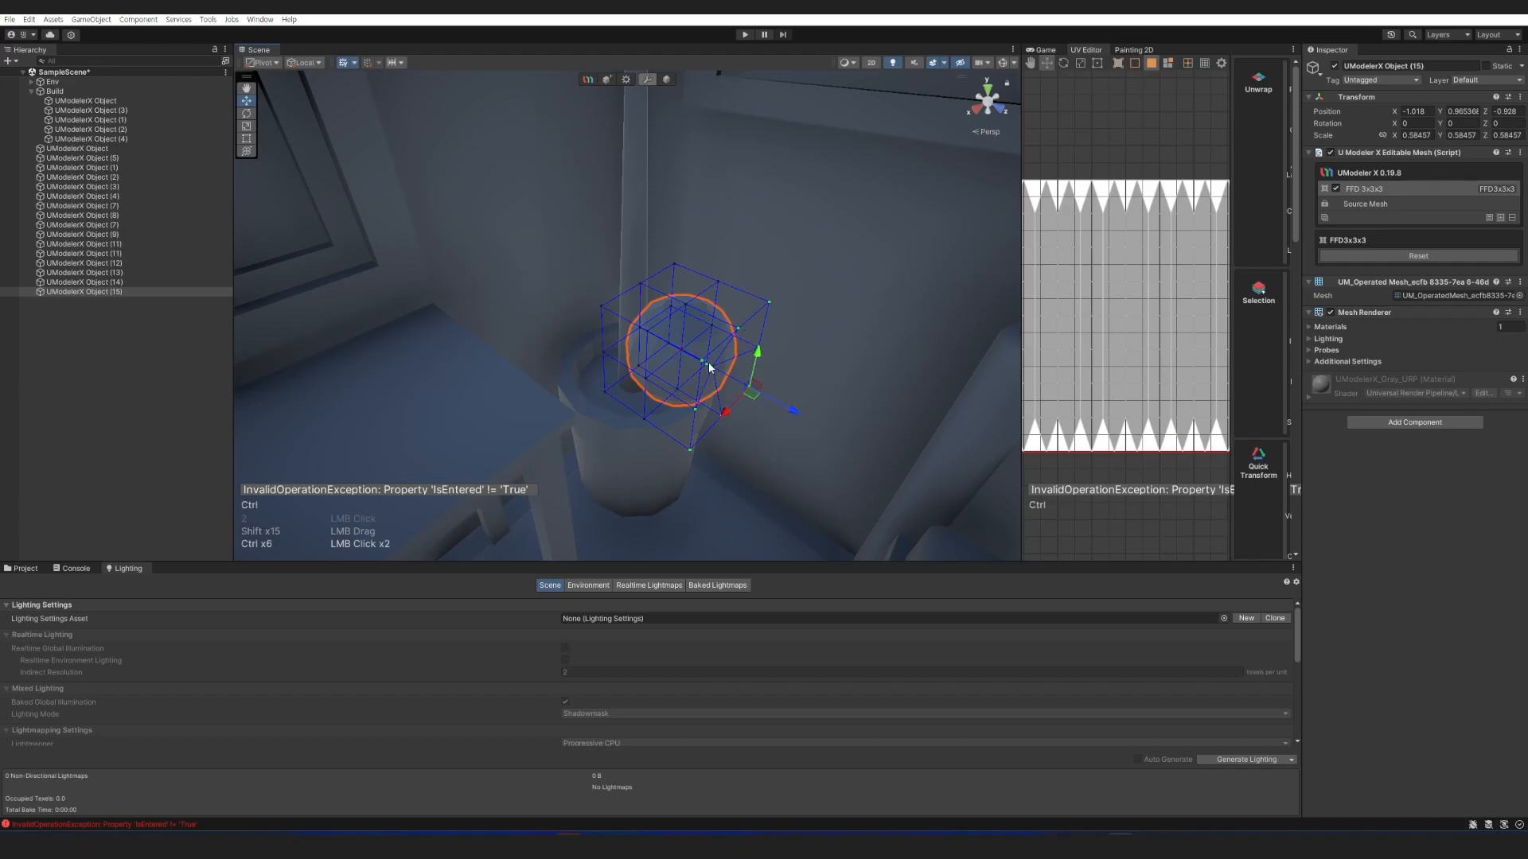
{"action": "left_click_drag", "start_coordinate": [820, 343], "coordinate": [748, 290]}
{"action": "left_click", "coordinate": [747, 393], "text": "shift"}
{"action": "left_click", "coordinate": [713, 366], "text": "shift"}
{"action": "left_click_drag", "start_coordinate": [732, 386], "coordinate": [716, 377]}
Adjust further FFD 3x3x3 control points to elongate the sphere and apply the modifier to its mesh.
{"action": "mouse_move", "coordinate": [716, 354]}
{"action": "right_mouse_down"}
{"action": "mouse_move", "coordinate": [803, 377]}
{"action": "mouse_move", "coordinate": [716, 369]}
{"action": "right_mouse_up"}
{"action": "key", "text": "w"}
{"action": "key", "text": "s"}
{"action": "key", "text": "d"}
{"action": "left_click", "coordinate": [558, 344], "text": "shift"}
{"action": "left_click_drag", "start_coordinate": [598, 358], "coordinate": [537, 372]}
{"action": "left_click", "coordinate": [1490, 217]}
Narrow the leaf shape to an X scale of about 0.391 and auto smooth all its faces.
{"action": "key", "text": "r"}
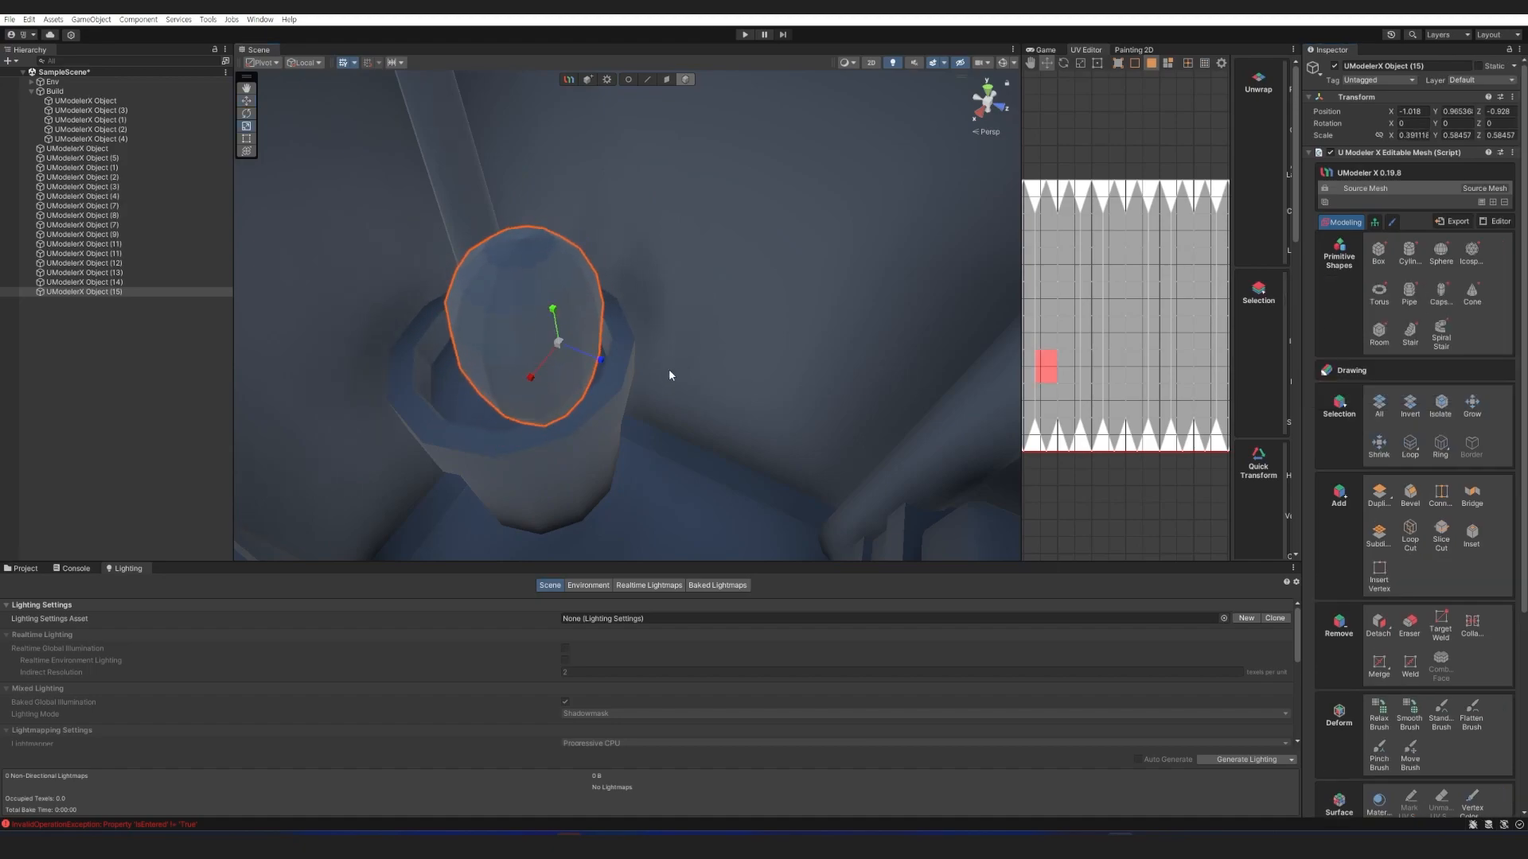
{"action": "key", "text": "alt+a"}
{"action": "left_click", "coordinate": [1362, 367]}
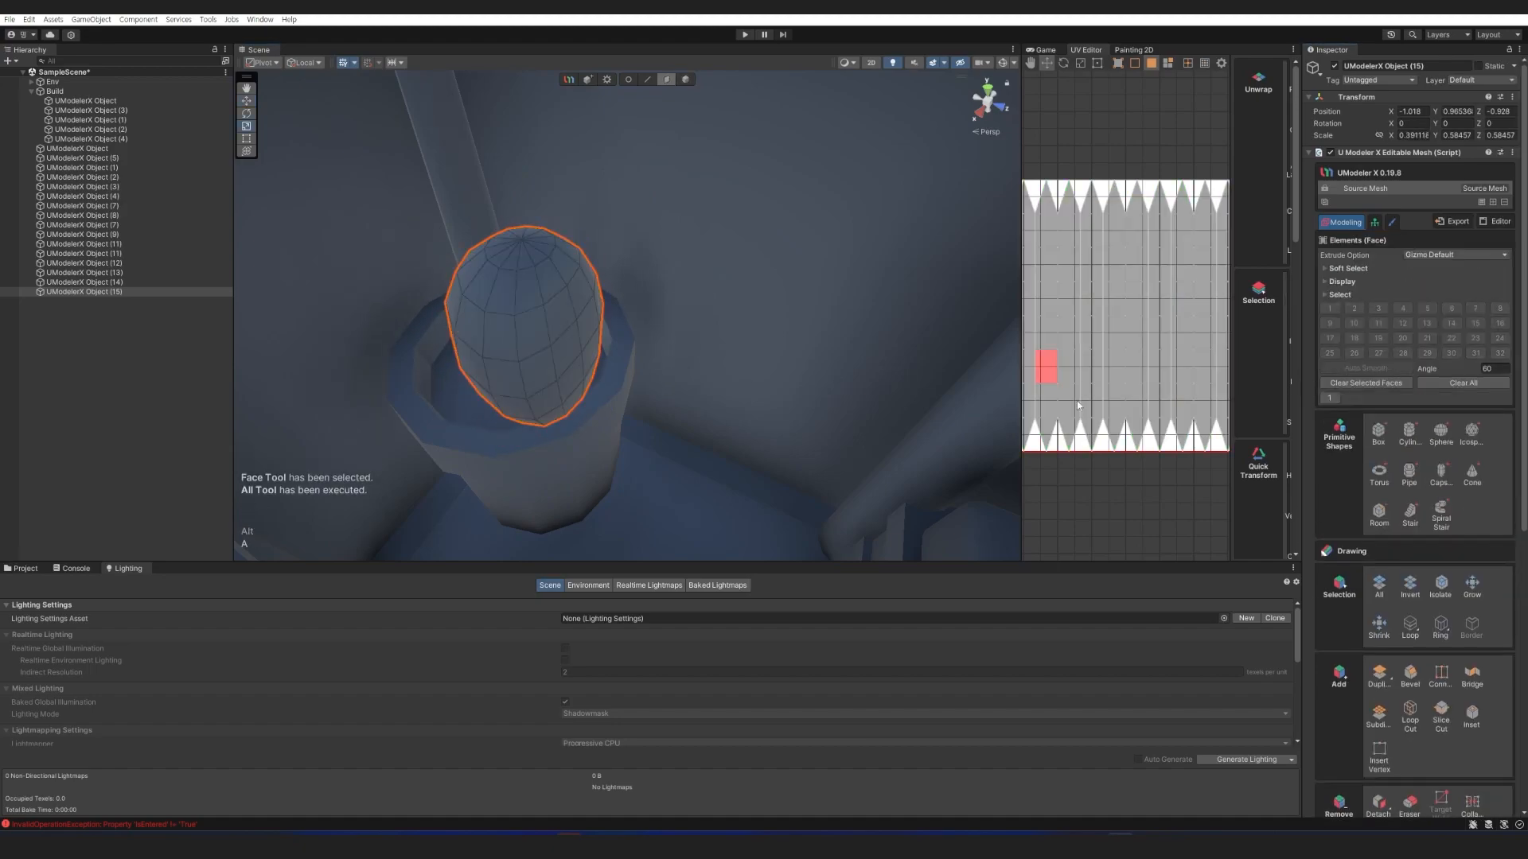
Tilt all faces of the leaf and raise them above the pot beside the trunk.
{"action": "key", "text": "s"}
{"action": "right_click_drag", "start_coordinate": [613, 308], "coordinate": [670, 379]}
{"action": "key", "text": "alt+a"}
{"action": "key", "text": "e"}
{"action": "key", "text": "w"}
{"action": "left_click_drag", "start_coordinate": [670, 380], "coordinate": [689, 174]}
{"action": "key", "text": "w"}
{"action": "key", "text": "a"}
{"action": "right_click_drag", "start_coordinate": [689, 173], "coordinate": [1329, 217]}
{"action": "key", "text": "d"}
Add an FFD 2x2x2 modifier to the leaf, move its control points to taper the shape, and apply it.
{"action": "left_click", "coordinate": [1493, 203]}
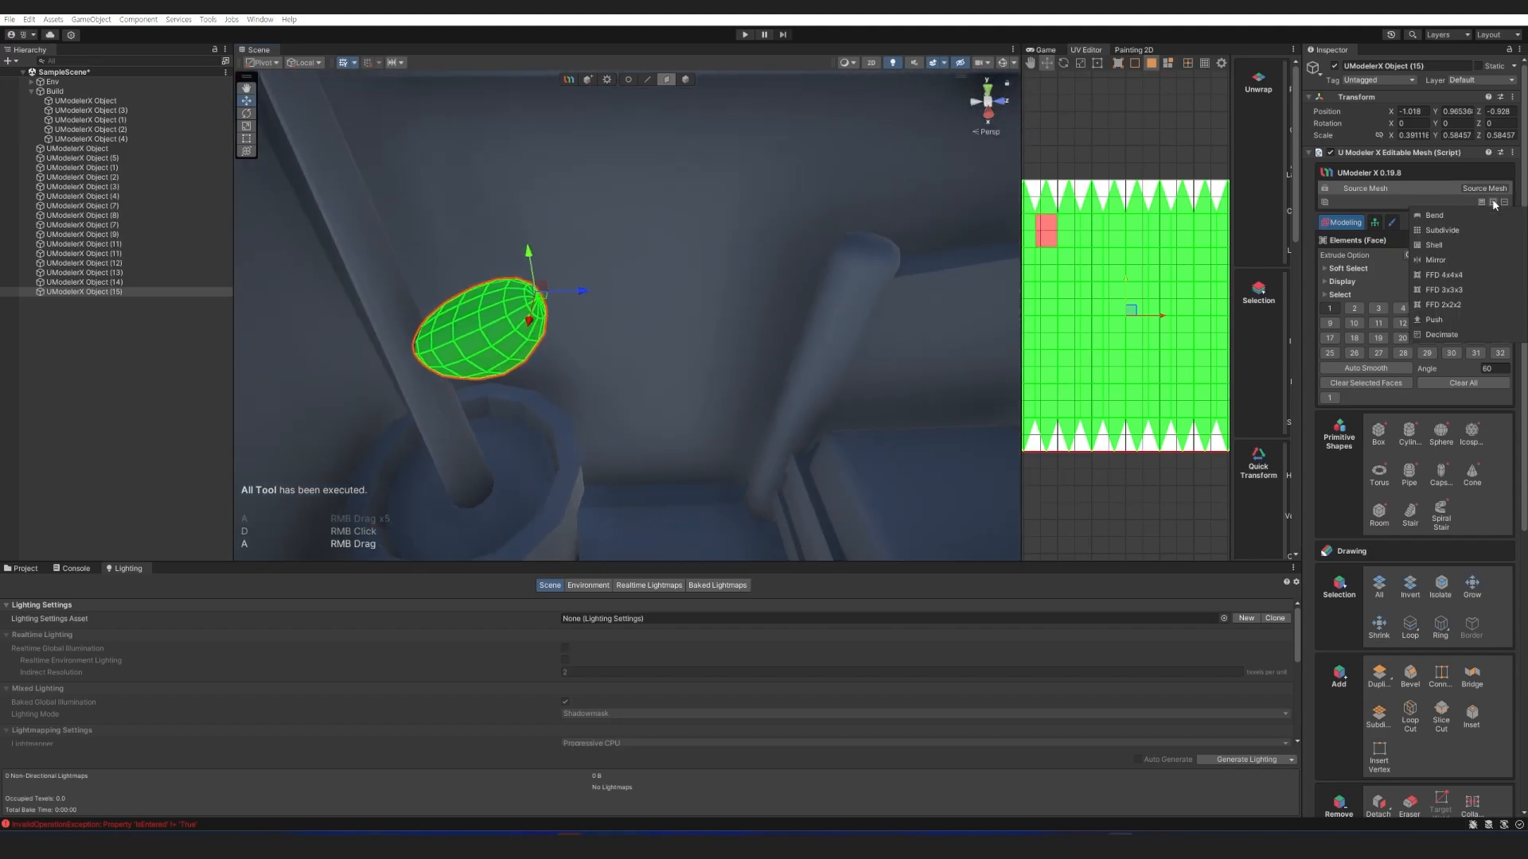
{"action": "left_click", "coordinate": [1442, 304]}
{"action": "right_click_drag", "start_coordinate": [539, 355], "coordinate": [622, 297]}
{"action": "key", "text": "a"}
{"action": "key", "text": "a"}
{"action": "left_click", "coordinate": [622, 325], "text": "shift"}
{"action": "left_click_drag", "start_coordinate": [663, 325], "coordinate": [645, 241]}
{"action": "right_click_drag", "start_coordinate": [591, 286], "coordinate": [624, 288]}
{"action": "key", "text": "a"}
{"action": "left_click", "coordinate": [1489, 218]}
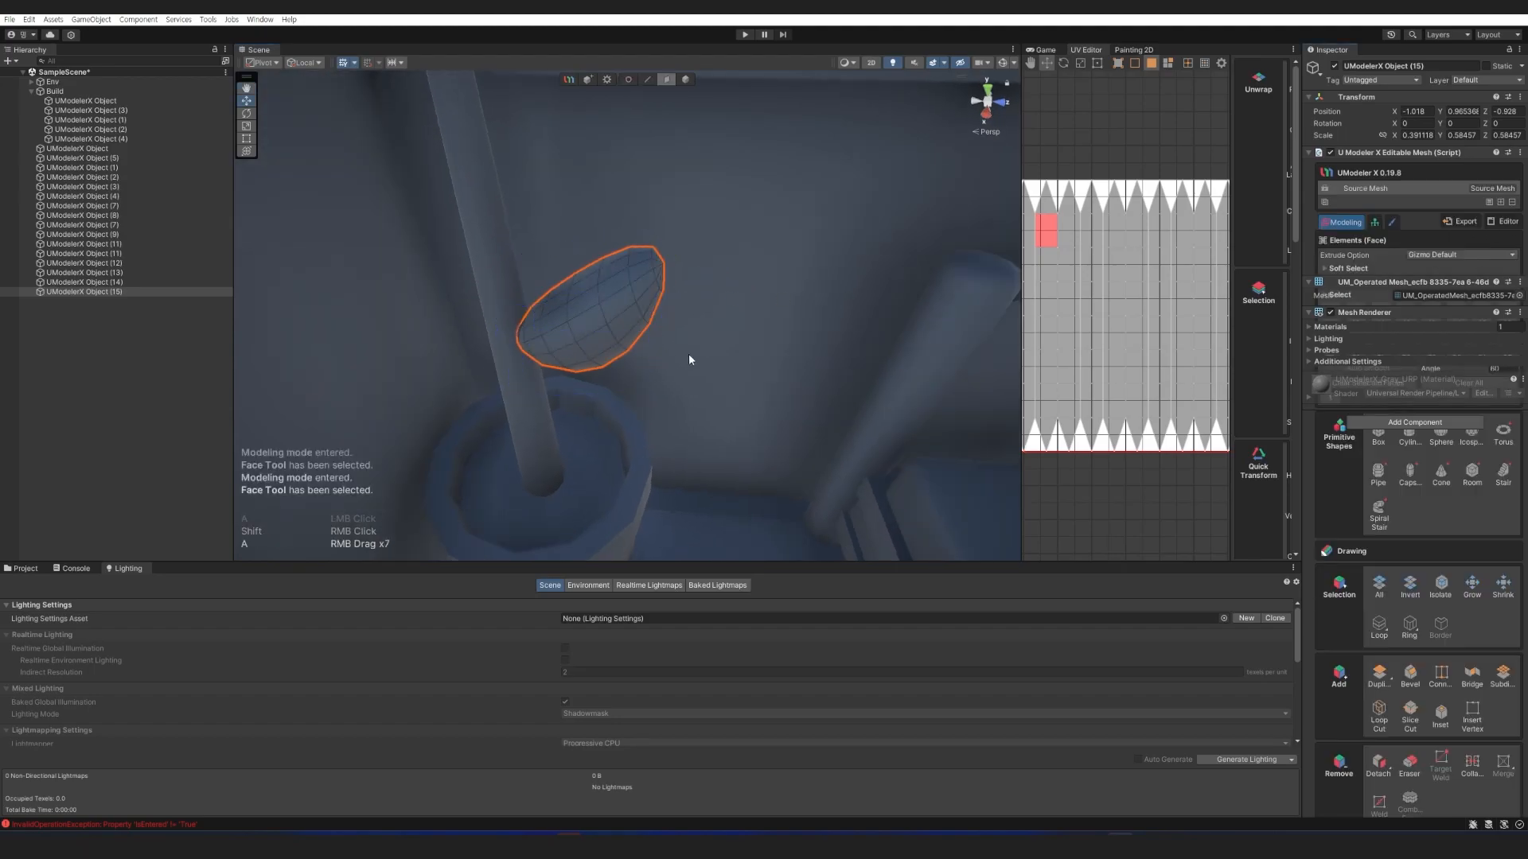
Auto smooth all faces of the tapered leaf.
{"action": "key", "text": "3"}
{"action": "key", "text": "alt+a"}
{"action": "left_click", "coordinate": [1390, 367]}
{"action": "right_click", "coordinate": [683, 399]}
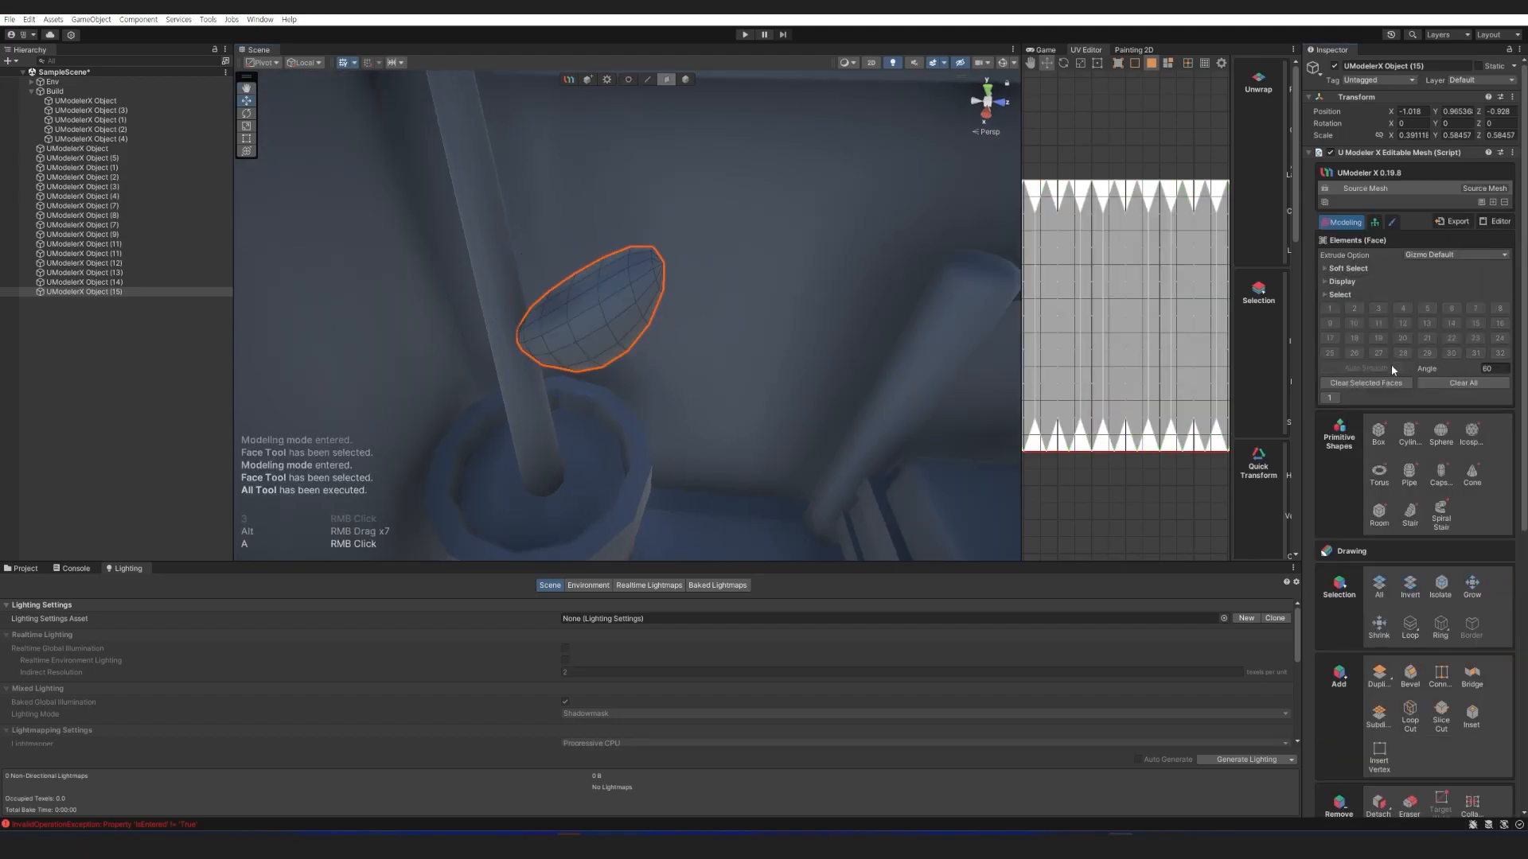
Set the leaf's pivot to its bottom center.
{"action": "key", "text": "Escape"}
{"action": "scroll", "coordinate": [1453, 787], "scroll_direction": "down", "scroll_amount": 5}
{"action": "left_click", "coordinate": [1440, 668]}
{"action": "left_click", "coordinate": [1425, 749]}
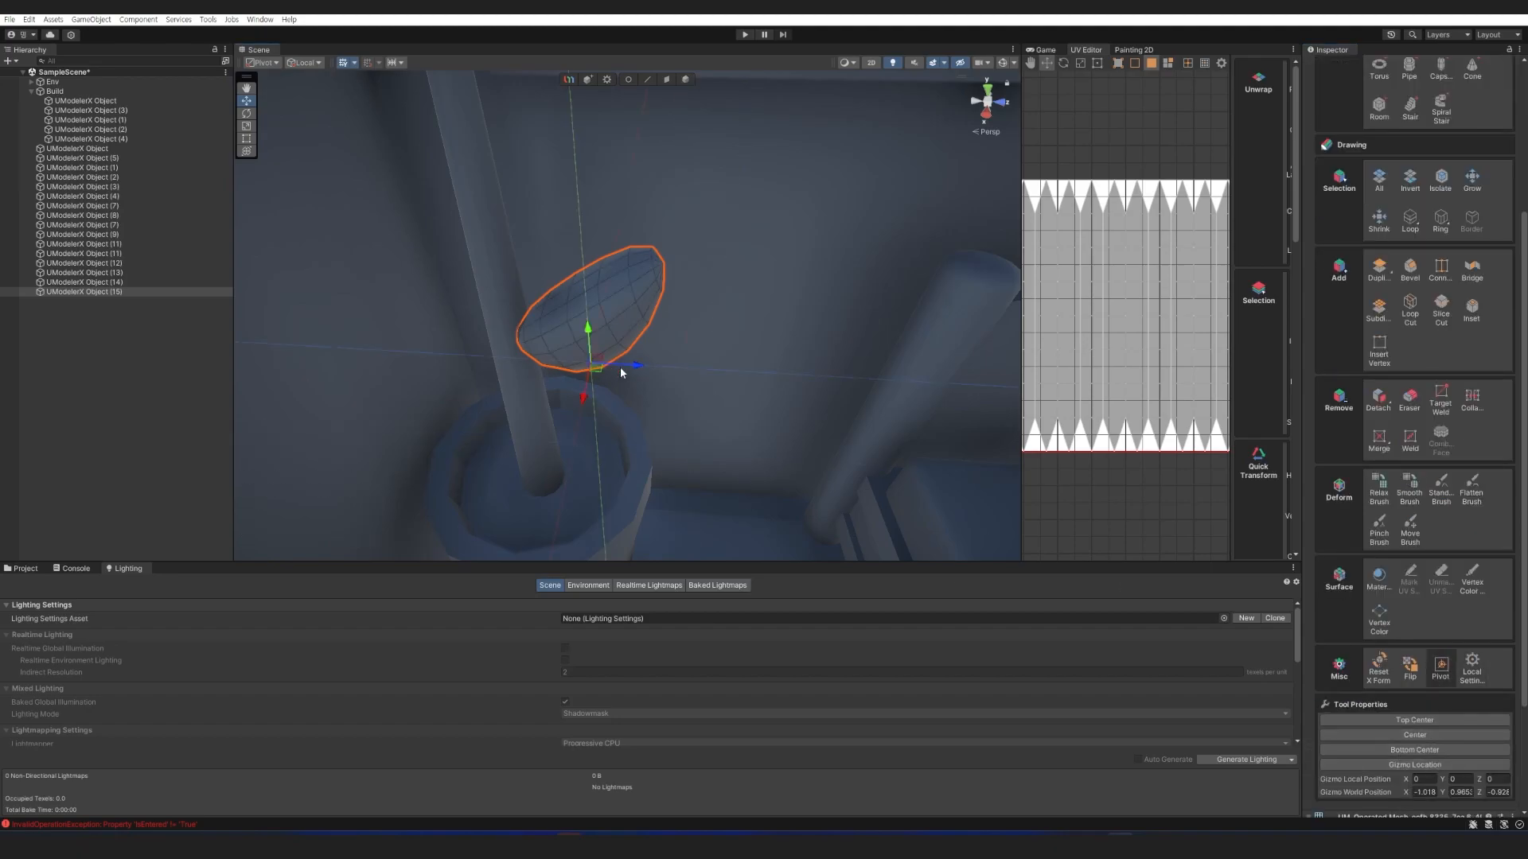
Undo the last face move, duplicate all the leaf's faces and raise the copy above the original.
{"action": "right_click_drag", "start_coordinate": [567, 368], "coordinate": [712, 398]}
{"action": "key", "text": "3"}
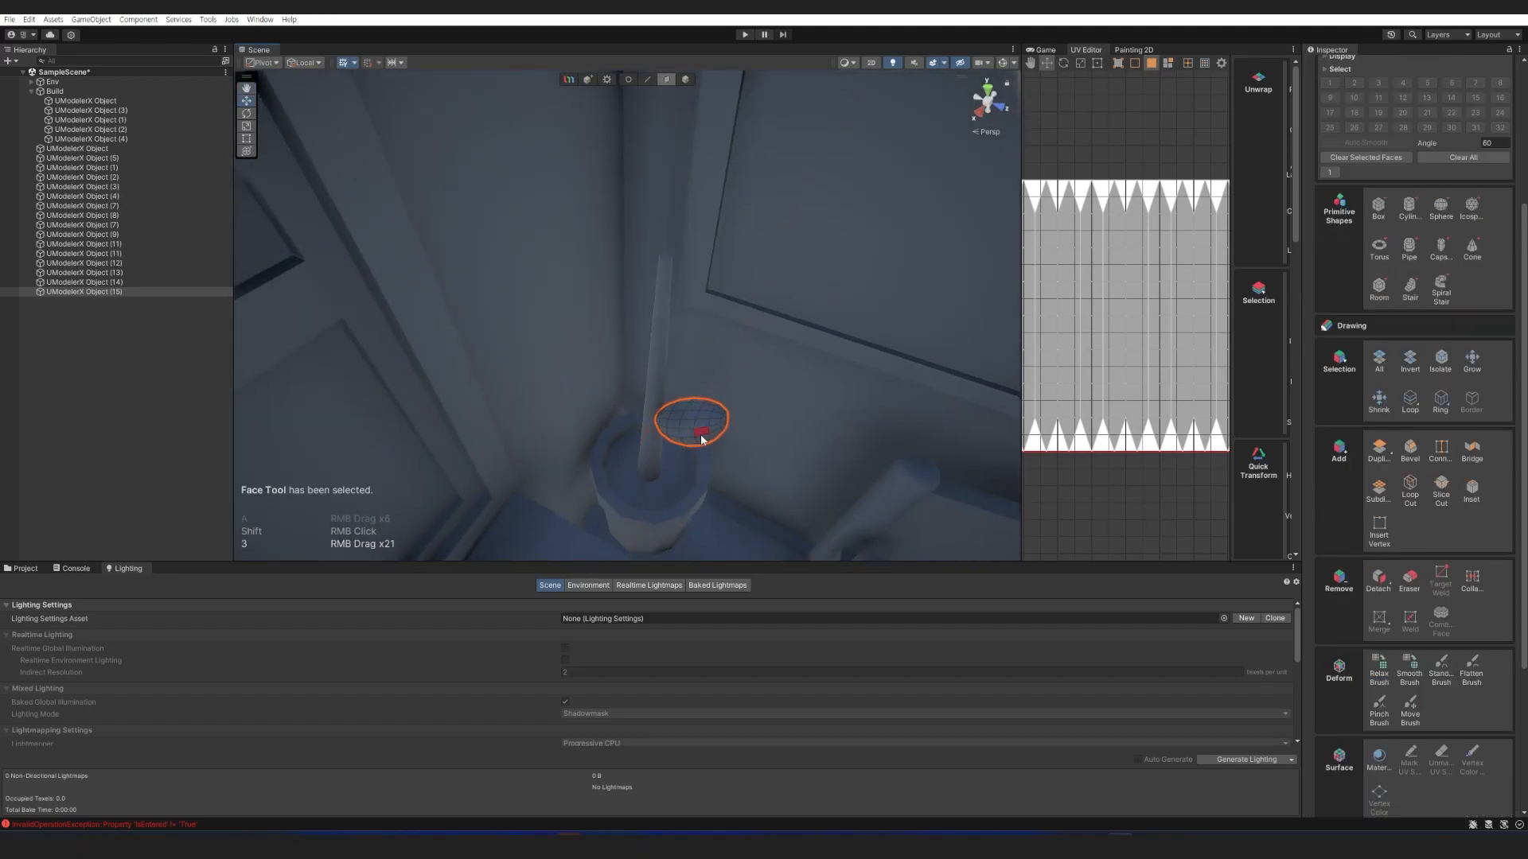
{"action": "key", "text": "alt+a"}
{"action": "key", "text": "ctrl+z"}
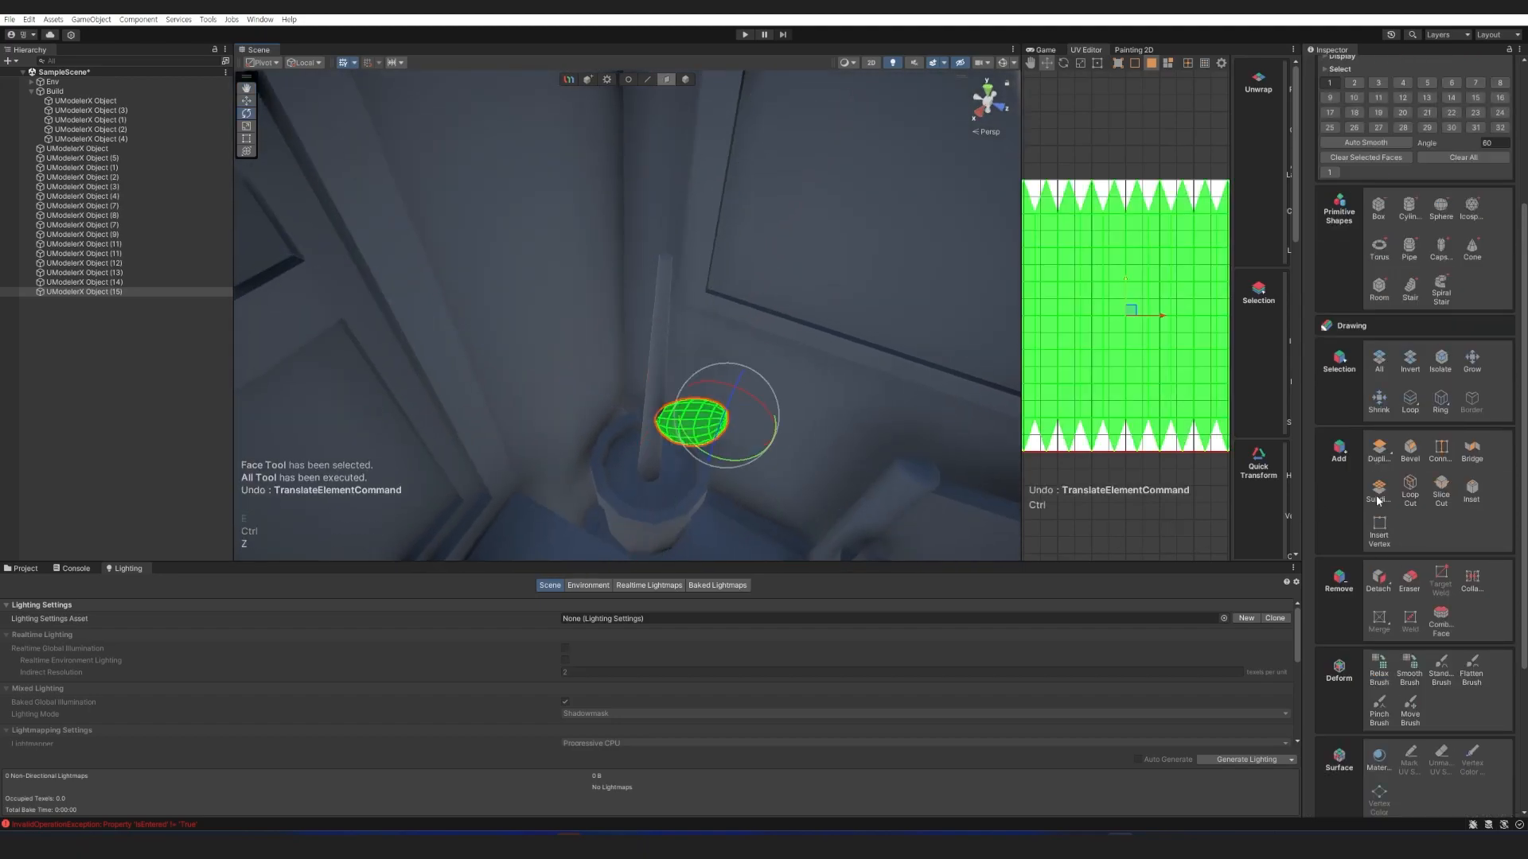
{"action": "left_click", "coordinate": [1381, 446]}
{"action": "key", "text": "w"}
{"action": "left_click_drag", "start_coordinate": [737, 402], "coordinate": [753, 326]}
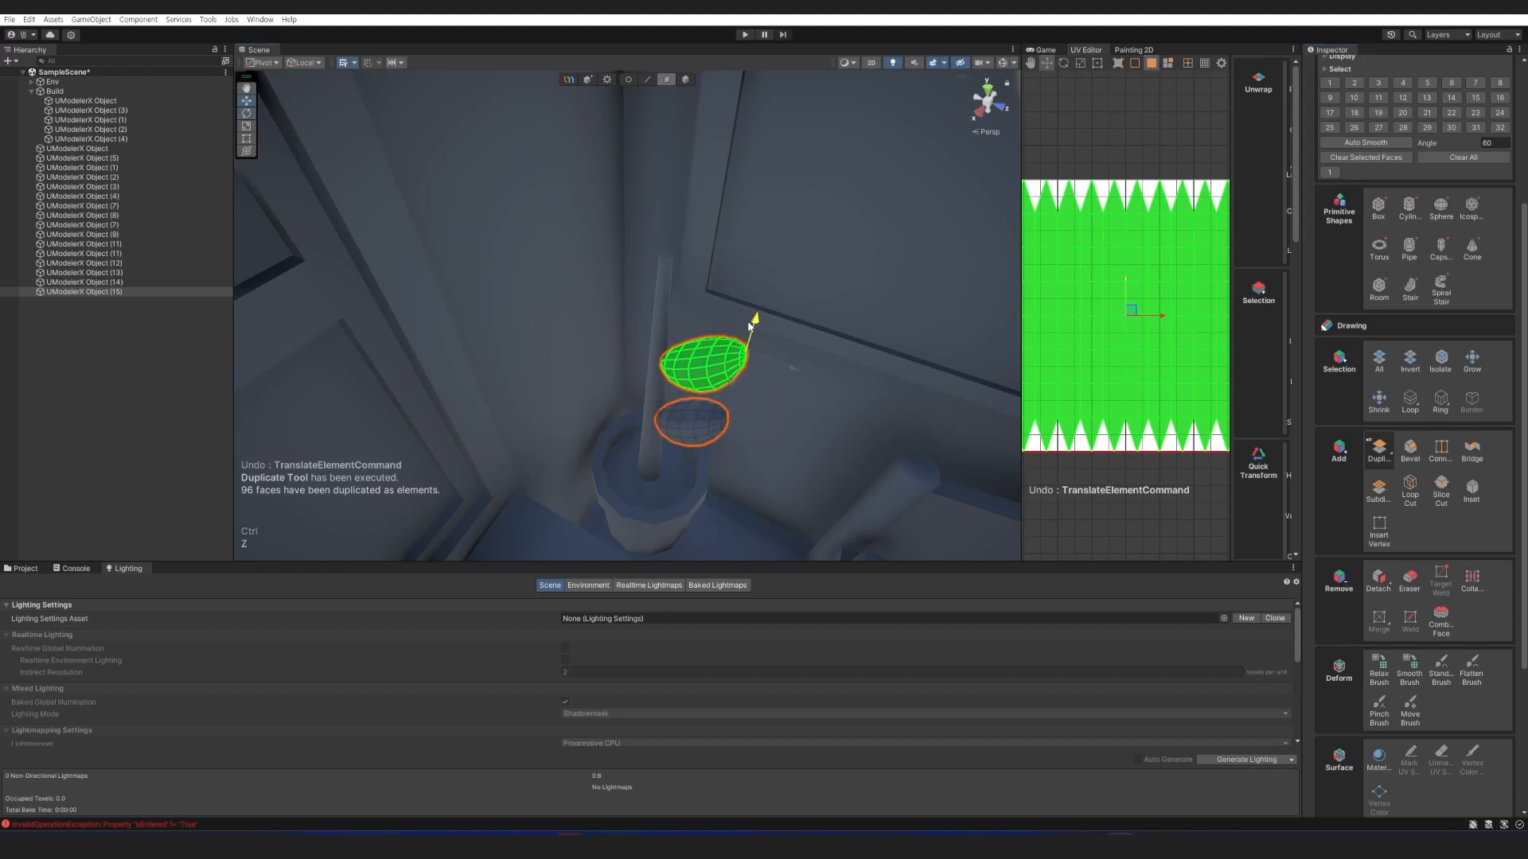
Scale the copied leaf and place further duplicates higher up along the trunk.
{"action": "right_click_drag", "start_coordinate": [753, 326], "coordinate": [772, 273]}
{"action": "key", "text": "r"}
{"action": "left_click_drag", "start_coordinate": [773, 275], "coordinate": [755, 281]}
{"action": "key", "text": "w"}
{"action": "left_click_drag", "start_coordinate": [757, 205], "coordinate": [757, 169]}
{"action": "key", "text": "r"}
{"action": "key", "text": "w"}
{"action": "left_click", "coordinate": [1379, 447]}
{"action": "left_click_drag", "start_coordinate": [744, 109], "coordinate": [748, 59]}
Scale and rotate the topmost leaf copy so it angles away from the trunk.
{"action": "key", "text": "r"}
{"action": "right_click_drag", "start_coordinate": [774, 179], "coordinate": [714, 208]}
{"action": "key", "text": "w"}
{"action": "key", "text": "e"}
{"action": "left_click_drag", "start_coordinate": [701, 239], "coordinate": [703, 239]}
Isolate a single leaf near the top of the trunk and rotate it to vary its angle.
{"action": "left_click", "coordinate": [634, 246]}
{"action": "right_click_drag", "start_coordinate": [634, 246], "coordinate": [772, 362]}
{"action": "left_click", "coordinate": [778, 346]}
{"action": "key", "text": "s"}
{"action": "key", "text": "d"}
{"action": "key", "text": "a"}
{"action": "left_click", "coordinate": [1444, 363]}
{"action": "key", "text": "e"}
{"action": "left_click_drag", "start_coordinate": [660, 351], "coordinate": [650, 345]}
{"action": "key", "text": "r"}
{"action": "key", "text": "w"}
{"action": "key", "text": "e"}
Duplicate the isolated upper leaf, rotate the copy around the trunk, and adjust its size and position.
{"action": "right_click_drag", "start_coordinate": [651, 344], "coordinate": [703, 348]}
{"action": "key", "text": "w"}
{"action": "key", "text": "ctrl+d"}
{"action": "key", "text": "e"}
{"action": "left_click_drag", "start_coordinate": [673, 344], "coordinate": [454, 362]}
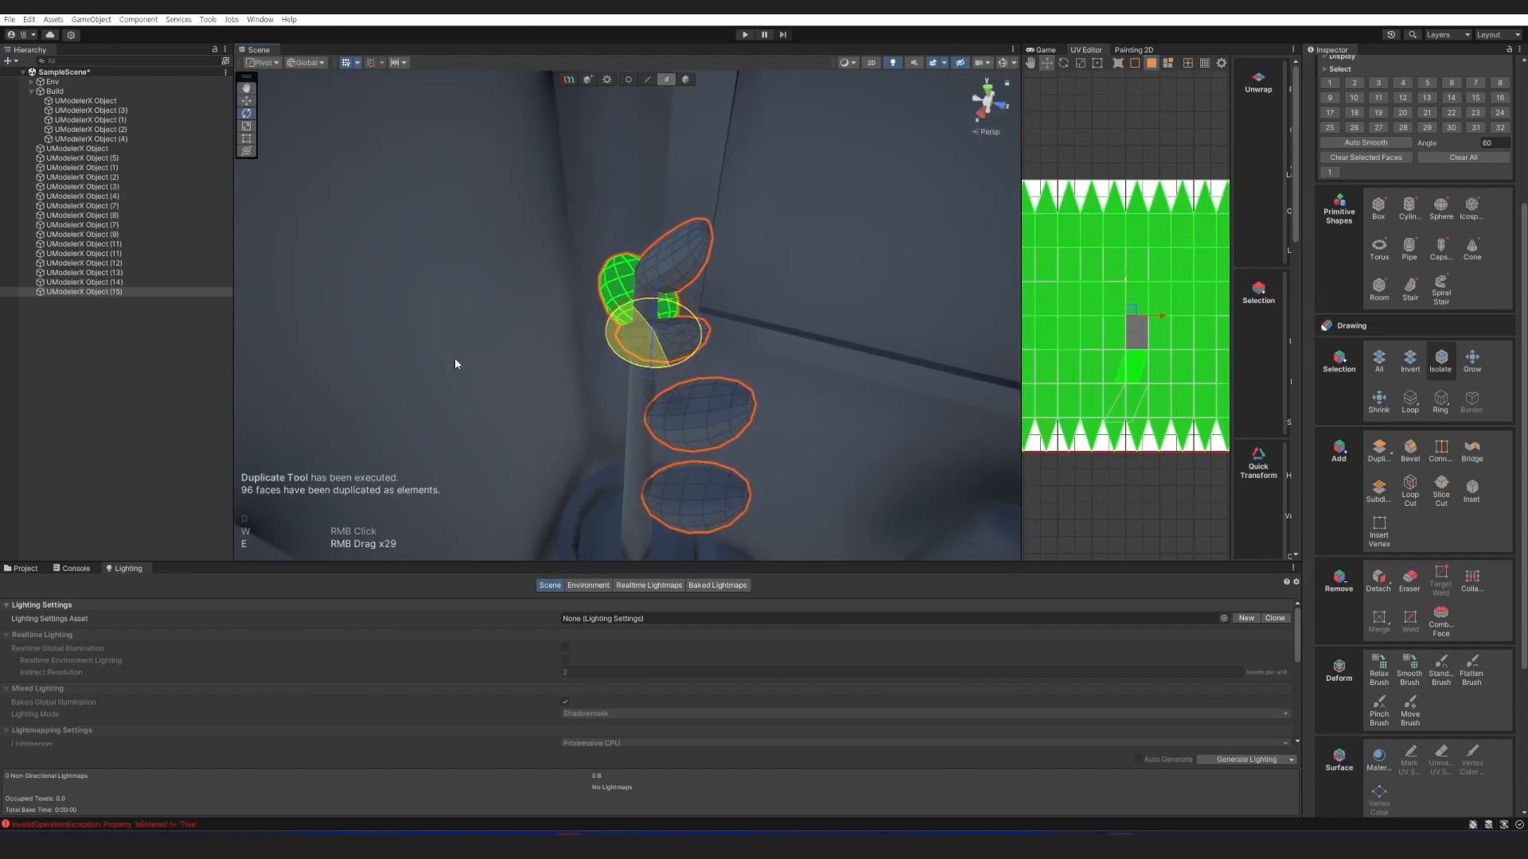
{"action": "key", "text": "r"}
{"action": "key", "text": "w"}
{"action": "left_click_drag", "start_coordinate": [665, 318], "coordinate": [661, 316]}
{"action": "key", "text": "e"}
Isolate another leaf on the upper trunk and rotate it to a different direction.
{"action": "left_click", "coordinate": [623, 295]}
{"action": "left_click", "coordinate": [1441, 362]}
{"action": "left_click", "coordinate": [621, 285]}
{"action": "double_click", "coordinate": [545, 321]}
{"action": "right_click_drag", "start_coordinate": [621, 286], "coordinate": [662, 359]}
{"action": "key", "text": "a"}
{"action": "key", "text": "r"}
{"action": "key", "text": "e"}
{"action": "key", "text": "d"}
{"action": "key", "text": "w"}
{"action": "key", "text": "e"}
{"action": "mouse_move", "coordinate": [632, 346]}
{"action": "left_mouse_down"}
{"action": "mouse_move", "coordinate": [632, 302]}
{"action": "mouse_move", "coordinate": [644, 333]}
{"action": "left_mouse_up"}
Scale and turn the isolated leaf further and move it against the trunk.
{"action": "key", "text": "r"}
{"action": "key", "text": "d"}
{"action": "key", "text": "e"}
{"action": "key", "text": "w"}
{"action": "key", "text": "e"}
{"action": "right_click_drag", "start_coordinate": [654, 379], "coordinate": [544, 330]}
{"action": "left_click_drag", "start_coordinate": [544, 330], "coordinate": [621, 317]}
{"action": "key", "text": "w"}
{"action": "left_click_drag", "start_coordinate": [589, 316], "coordinate": [585, 326]}
Isolate the next leaf, rotate it around to the trunk's other side and rescale it.
{"action": "right_click_drag", "start_coordinate": [584, 327], "coordinate": [627, 350]}
{"action": "left_click", "coordinate": [627, 351]}
{"action": "left_click", "coordinate": [1439, 365]}
{"action": "key", "text": "e"}
{"action": "left_click_drag", "start_coordinate": [616, 371], "coordinate": [358, 391]}
{"action": "key", "text": "r"}
{"action": "mouse_move", "coordinate": [588, 355]}
{"action": "left_mouse_down"}
{"action": "mouse_move", "coordinate": [567, 366]}
{"action": "mouse_move", "coordinate": [572, 333]}
{"action": "mouse_move", "coordinate": [577, 357]}
{"action": "left_mouse_up"}
{"action": "key", "text": "w"}
Duplicate the leaf repeatedly, varying the copies' rotation, scale and height along the trunk.
{"action": "key", "text": "ctrl+d"}
{"action": "key", "text": "e"}
{"action": "key", "text": "r"}
{"action": "key", "text": "w"}
{"action": "key", "text": "ctrl+d"}
{"action": "key", "text": "e"}
{"action": "key", "text": "r"}
{"action": "key", "text": "ctrl+d"}
{"action": "key", "text": "w"}
{"action": "left_click_drag", "start_coordinate": [591, 457], "coordinate": [621, 377]}
Duplicate one more leaf and adjust the size, rotation and position of a leaf lower on the trunk.
{"action": "key", "text": "ctrl+d"}
{"action": "double_click", "coordinate": [580, 488]}
{"action": "key", "text": "r"}
{"action": "key", "text": "e"}
{"action": "key", "text": "w"}
{"action": "key", "text": "e"}
{"action": "key", "text": "w"}
Select a lower leaf, duplicate it and rotate the copy around the trunk.
{"action": "left_click", "coordinate": [555, 440]}
{"action": "double_click", "coordinate": [557, 397]}
{"action": "key", "text": "ctrl+d"}
{"action": "right_click_drag", "start_coordinate": [621, 378], "coordinate": [665, 446]}
{"action": "key", "text": "d"}
{"action": "key", "text": "e"}
{"action": "left_click_drag", "start_coordinate": [668, 447], "coordinate": [703, 450]}
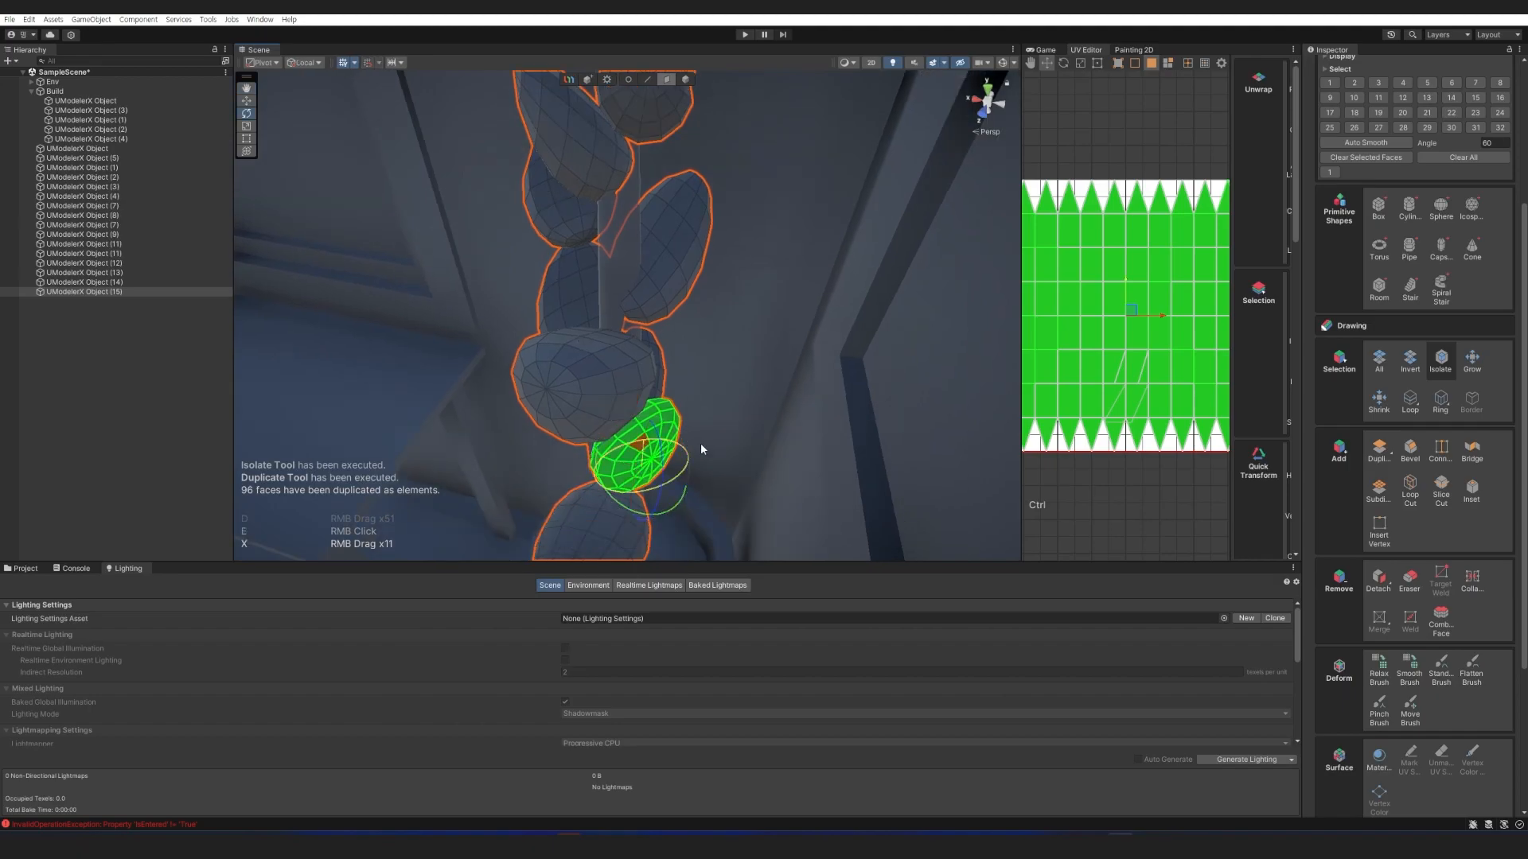
Undo the last leaf edits, reposition the leaf beside the trunk and deselect the foliage object.
{"action": "key", "text": "ctrl+z"}
{"action": "right_click_drag", "start_coordinate": [703, 450], "coordinate": [641, 358]}
{"action": "key", "text": "q"}
{"action": "key", "text": "z"}
{"action": "key", "text": "w"}
{"action": "left_click_drag", "start_coordinate": [638, 360], "coordinate": [651, 363]}
{"action": "right_click_drag", "start_coordinate": [651, 364], "coordinate": [671, 390]}
{"action": "left_click", "coordinate": [670, 390]}
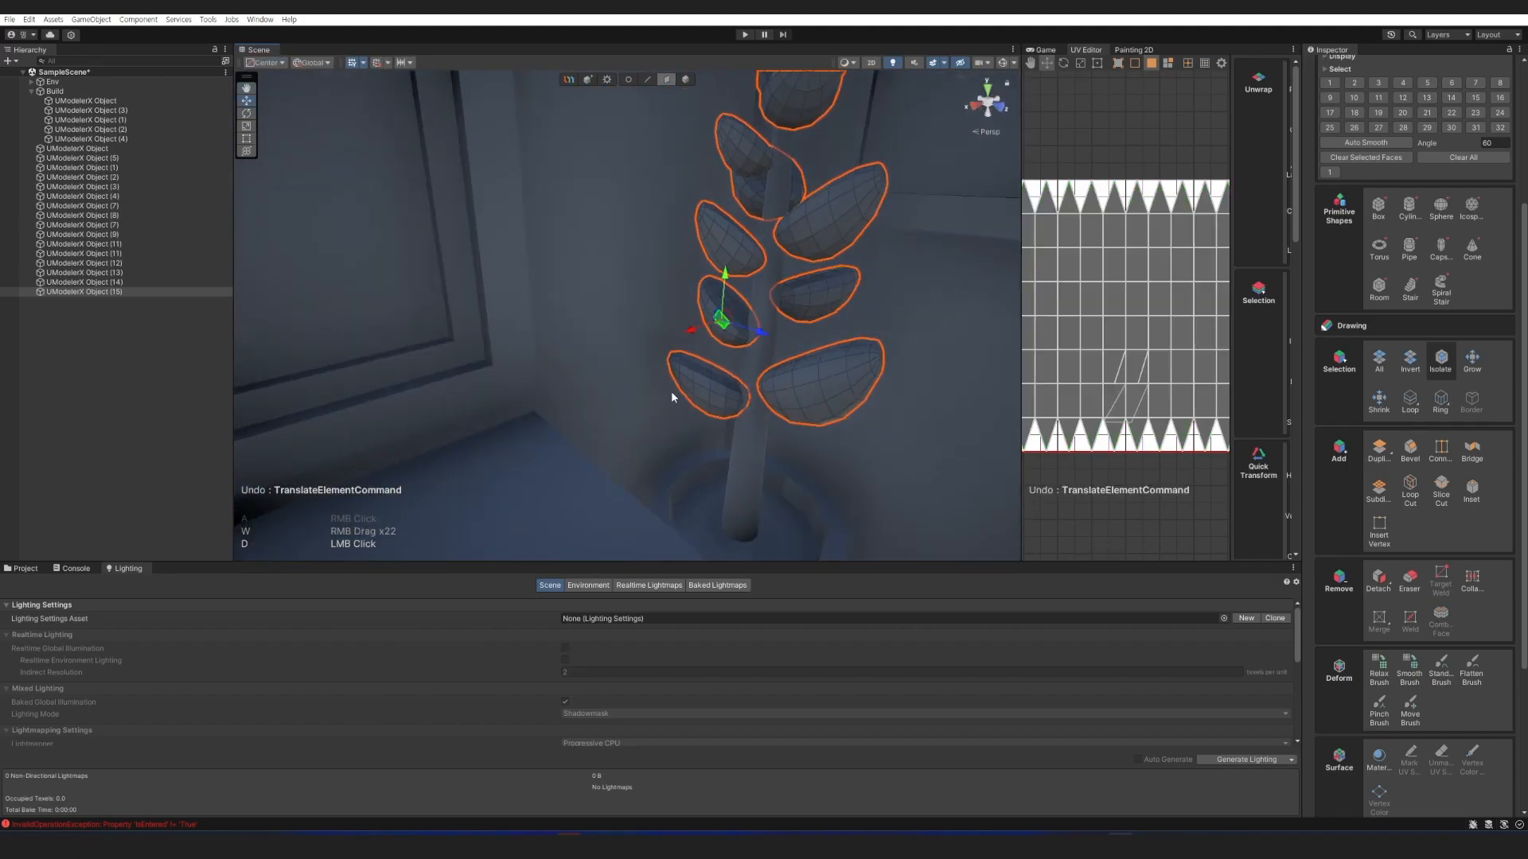
{"action": "scroll", "coordinate": [671, 390], "scroll_direction": "down", "scroll_amount": 10}
{"action": "left_click", "coordinate": [748, 75]}
{"action": "scroll", "coordinate": [763, 188], "scroll_direction": "down", "scroll_amount": 4}
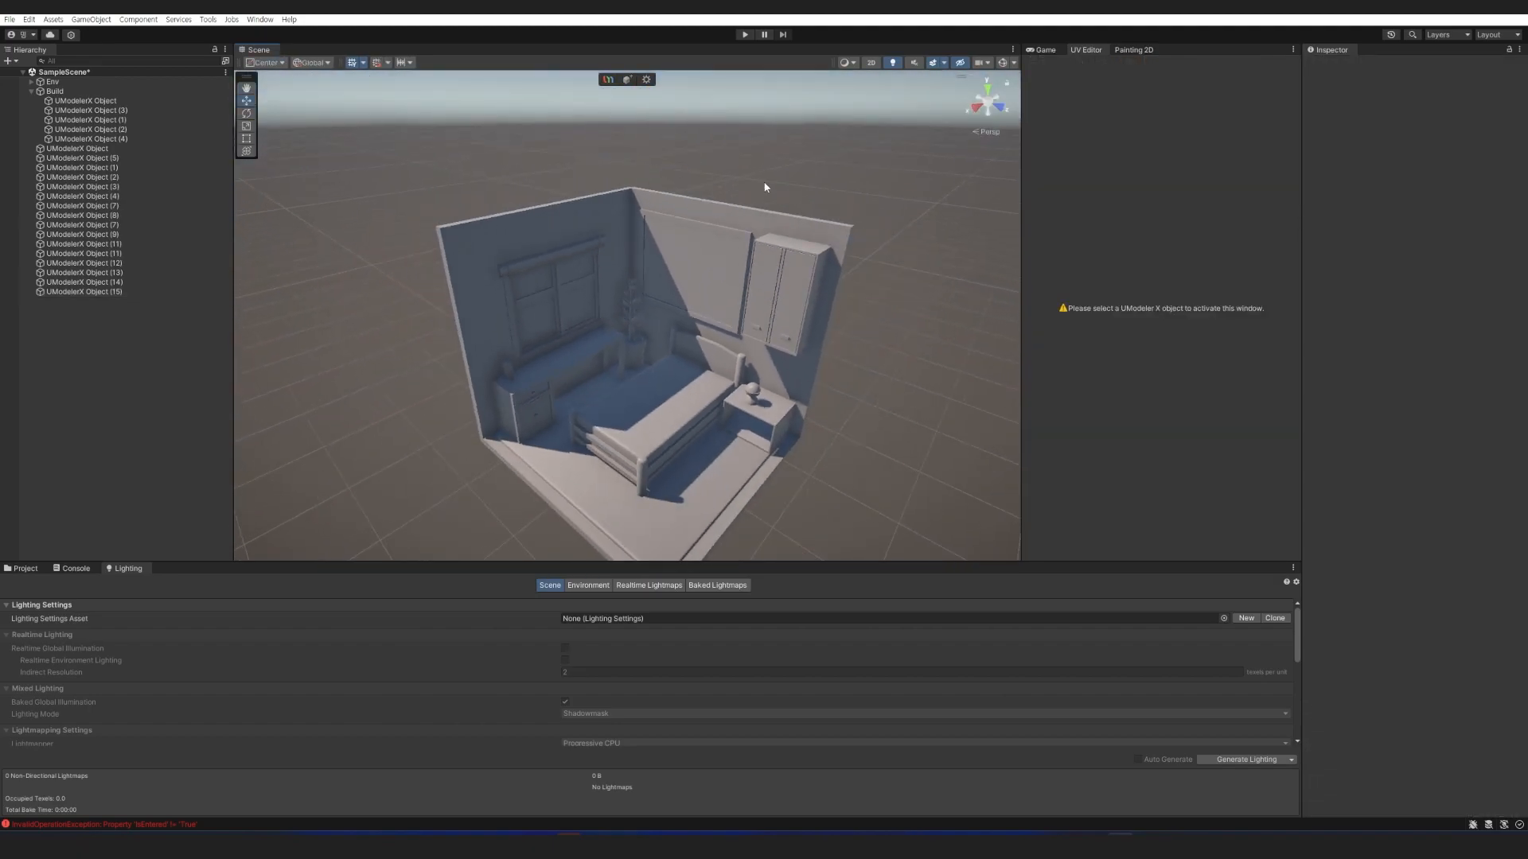
Create a new UModeler X object with a box about 1.11 deep and 0.43 high at the bed's headboard end.
{"action": "scroll", "coordinate": [863, 448], "scroll_direction": "up", "scroll_amount": 6}
{"action": "left_click_drag", "start_coordinate": [606, 310], "coordinate": [815, 384], "text": "alt"}
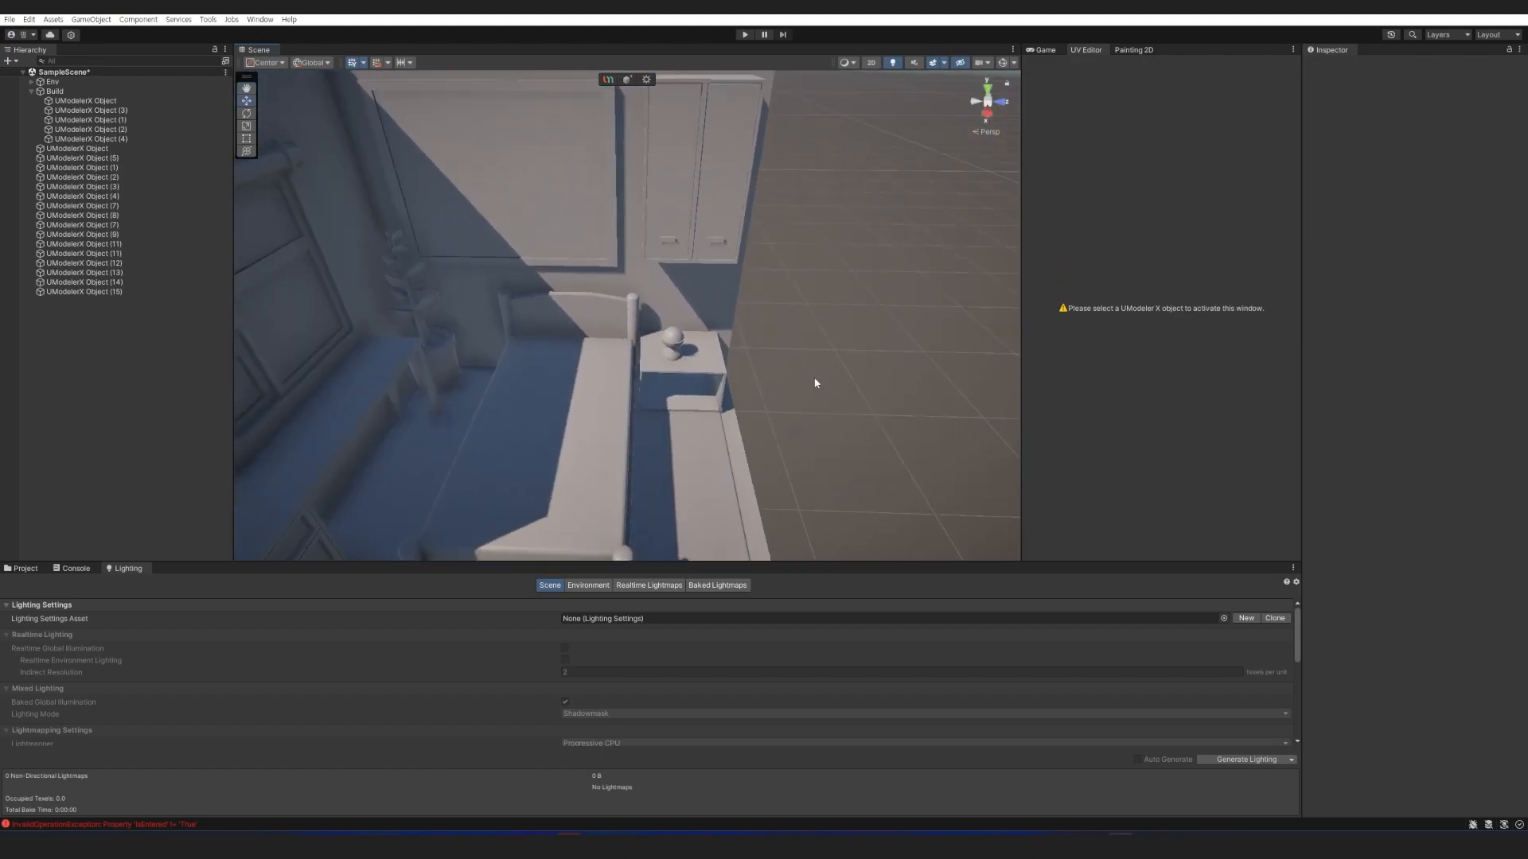
{"action": "left_click", "coordinate": [629, 79]}
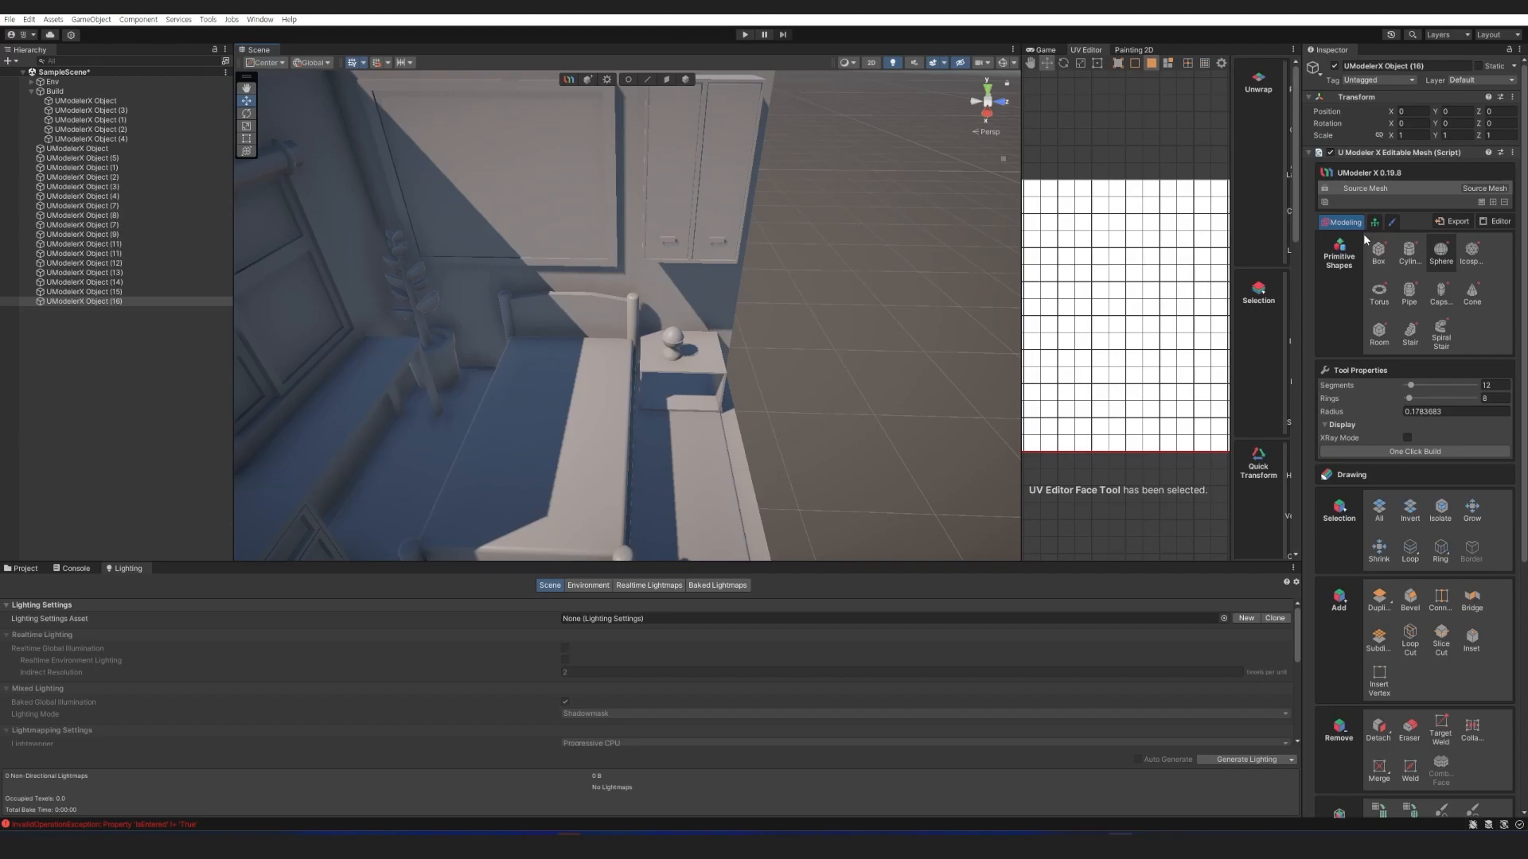
{"action": "left_click", "coordinate": [1378, 251]}
{"action": "left_click_drag", "start_coordinate": [522, 342], "coordinate": [616, 383]}
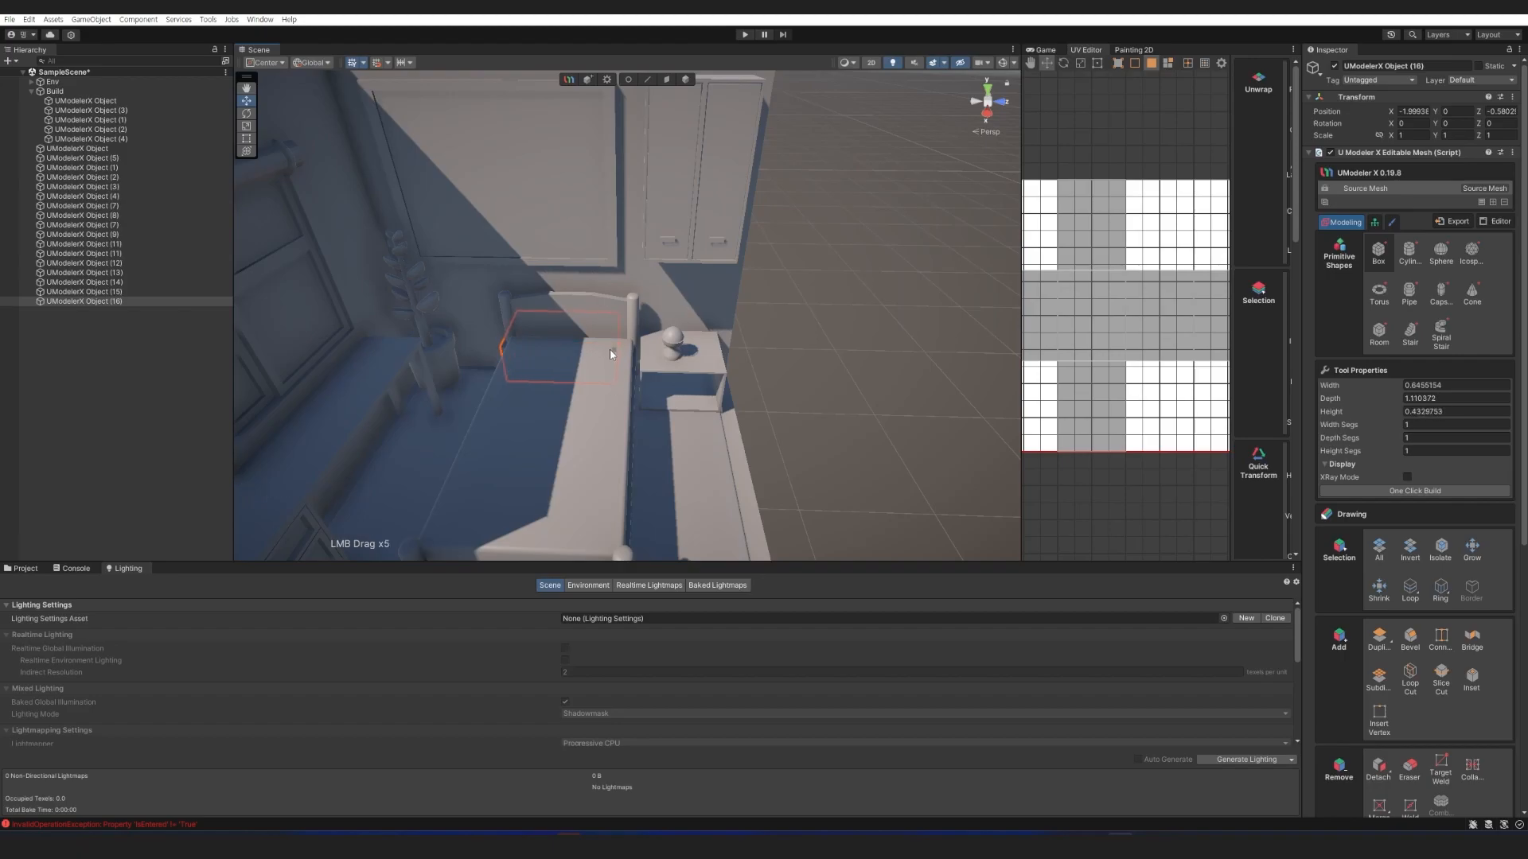
{"action": "left_click", "coordinate": [610, 352]}
Set the new box's pivot to its center.
{"action": "key", "text": "shift+4"}
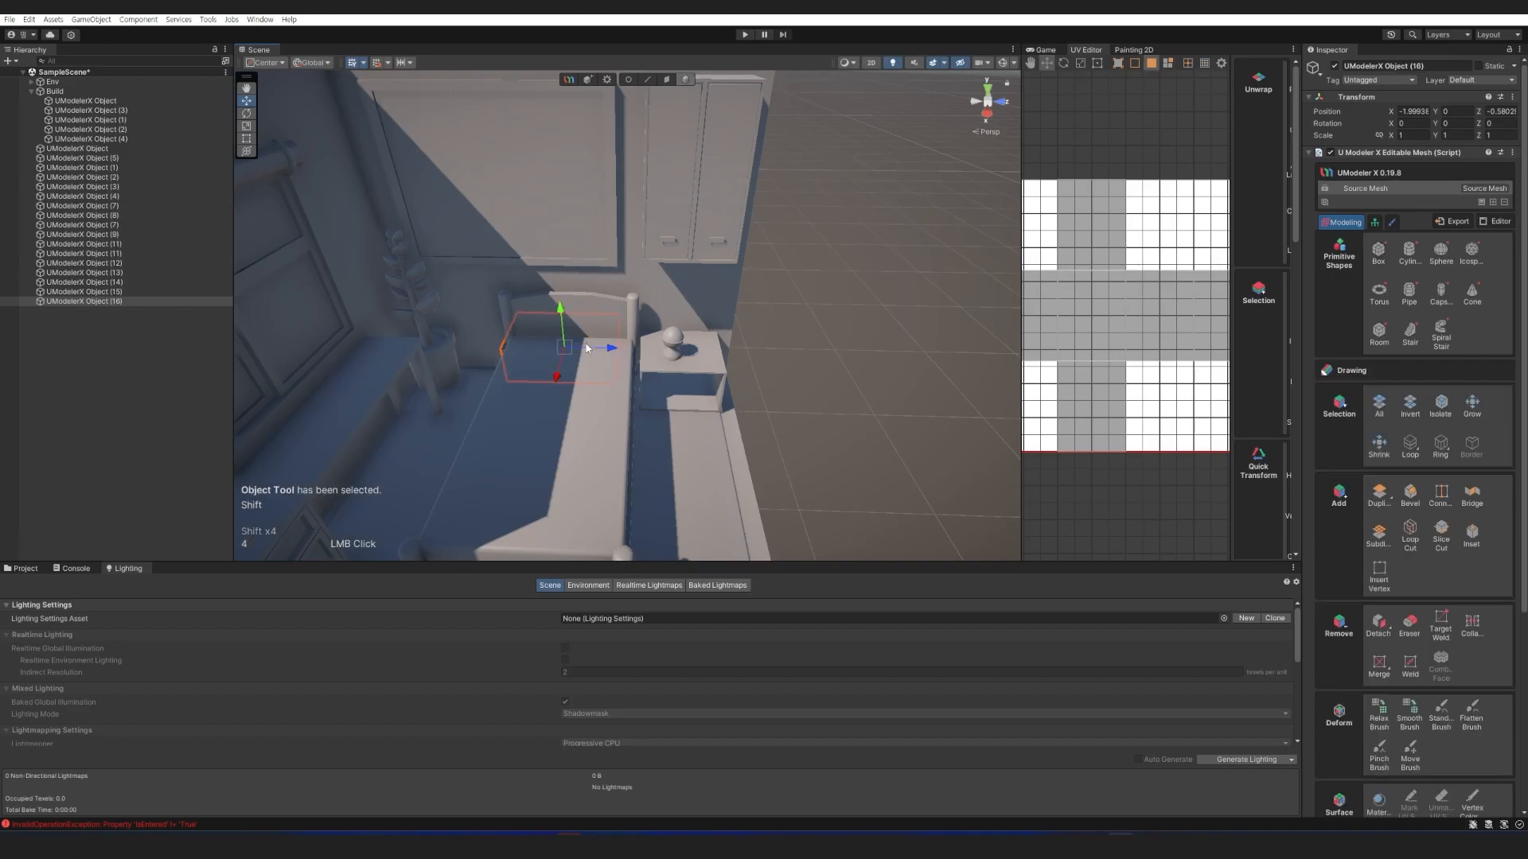
{"action": "scroll", "coordinate": [1493, 679], "scroll_direction": "down", "scroll_amount": 5}
{"action": "left_click", "coordinate": [1440, 667]}
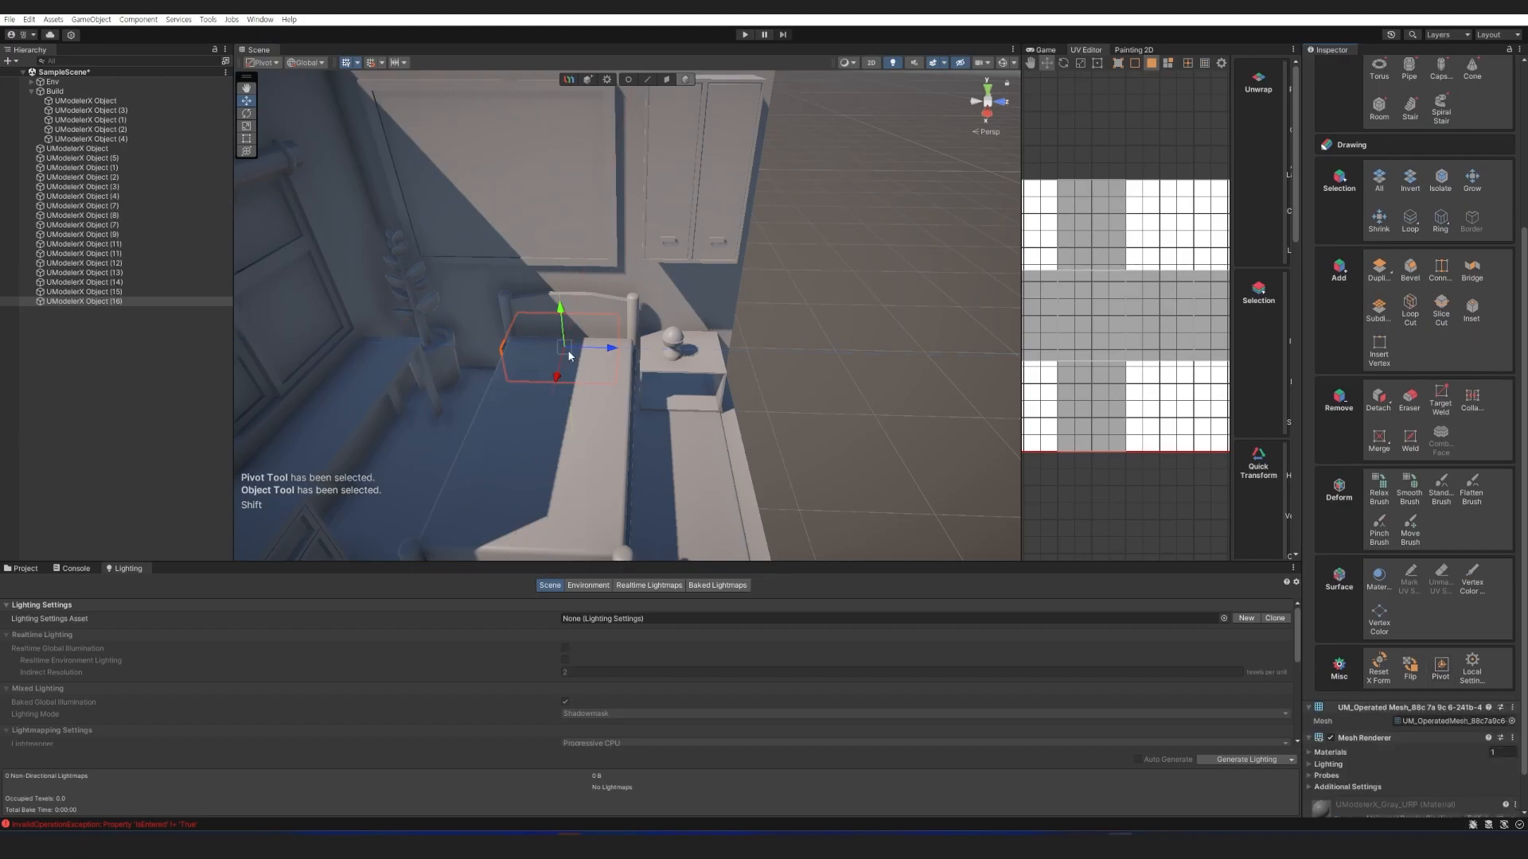
Move the box onto the bed in front of the headboard and scale it to about 0.52 by 0.40 by 0.52.
{"action": "key", "text": "w"}
{"action": "right_click_drag", "start_coordinate": [535, 354], "coordinate": [470, 351]}
{"action": "left_click_drag", "start_coordinate": [632, 384], "coordinate": [625, 400]}
{"action": "mouse_move", "coordinate": [622, 362]}
{"action": "left_mouse_down"}
{"action": "mouse_move", "coordinate": [618, 299]}
{"action": "mouse_move", "coordinate": [631, 352]}
{"action": "left_mouse_up"}
{"action": "key", "text": "r"}
{"action": "mouse_move", "coordinate": [630, 352]}
{"action": "left_mouse_down", "text": "alt"}
{"action": "mouse_move", "coordinate": [646, 309]}
{"action": "mouse_move", "coordinate": [618, 358]}
{"action": "left_mouse_up", "text": "alt"}
{"action": "scroll", "coordinate": [654, 312], "scroll_direction": "up", "scroll_amount": 2}
{"action": "left_click_drag", "start_coordinate": [619, 312], "coordinate": [619, 322]}
{"action": "key", "text": "3"}
{"action": "right_click_drag", "start_coordinate": [713, 422], "coordinate": [716, 423]}
{"action": "key", "text": "w"}
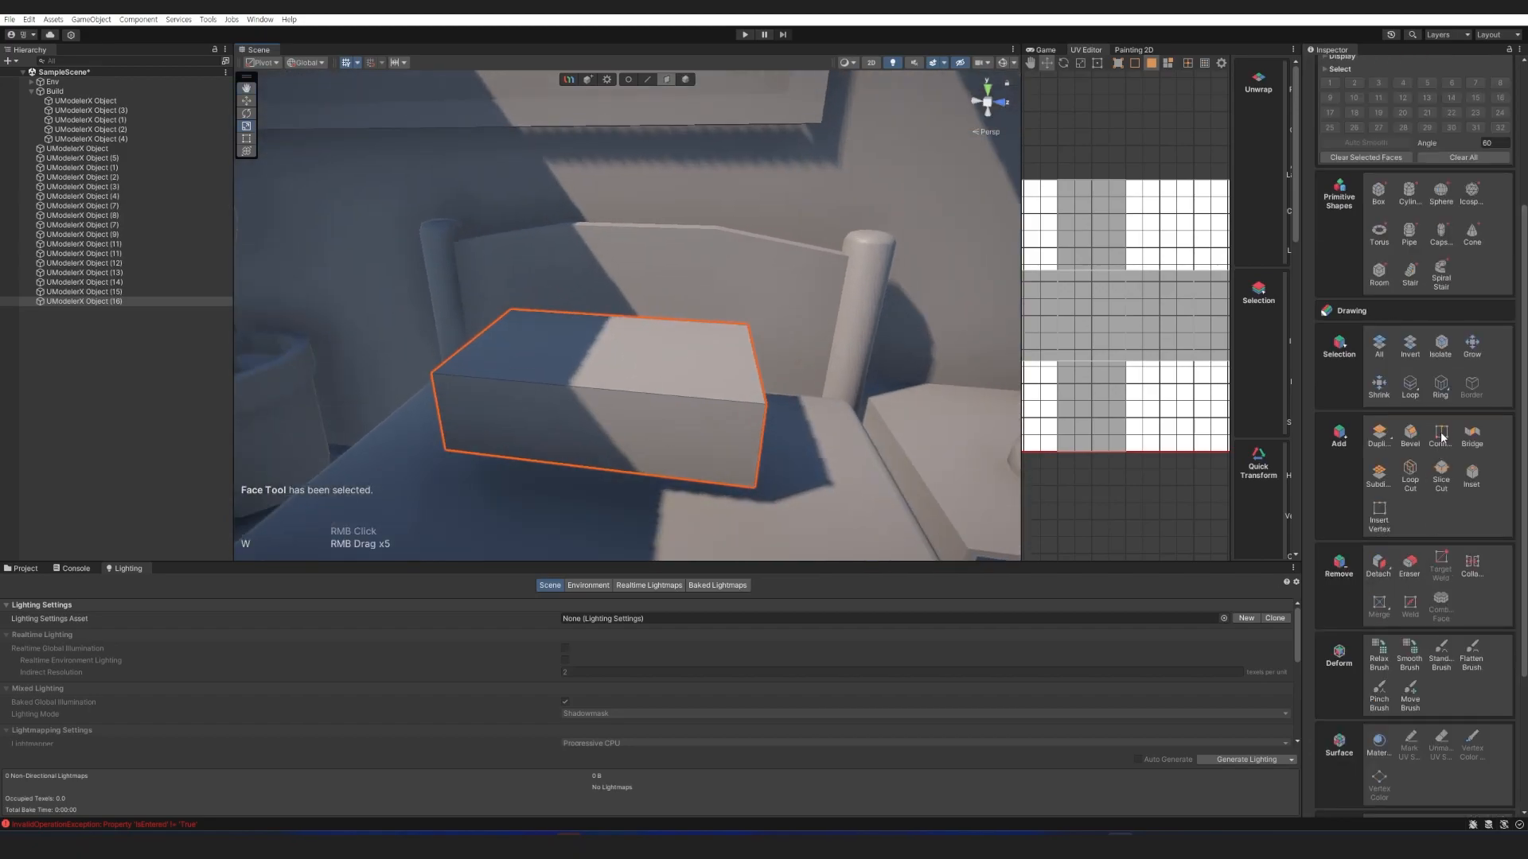
Loop-cut the box around its sides and scale the new edge loop outward from the selection center.
{"action": "key", "text": "ctrl+r"}
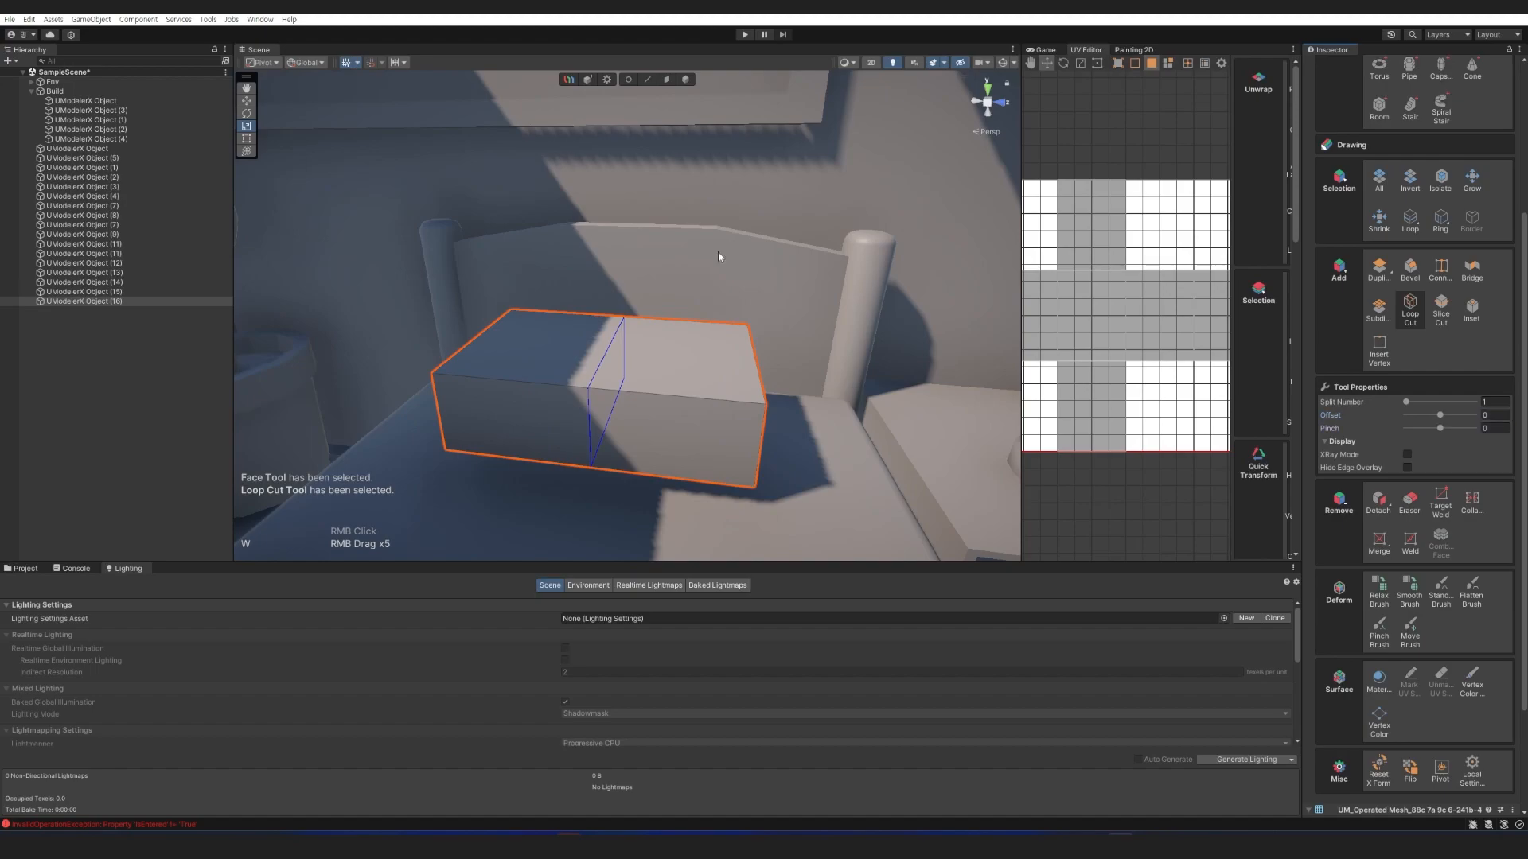
{"action": "left_click", "coordinate": [634, 432], "text": "shift"}
{"action": "key", "text": "2"}
{"action": "left_click", "coordinate": [262, 64]}
{"action": "left_click", "coordinate": [279, 75]}
{"action": "left_click_drag", "start_coordinate": [609, 383], "coordinate": [627, 366]}
Add a lengthwise loop cut running along the middle of the pillow block.
{"action": "right_click_drag", "start_coordinate": [695, 389], "coordinate": [702, 465]}
{"action": "key", "text": "w"}
{"action": "key", "text": "e"}
{"action": "key", "text": "s"}
{"action": "left_click", "coordinate": [1410, 491]}
{"action": "left_click", "coordinate": [676, 361]}
{"action": "right_click_drag", "start_coordinate": [603, 362], "coordinate": [589, 375]}
{"action": "key", "text": "w"}
{"action": "key", "text": "2"}
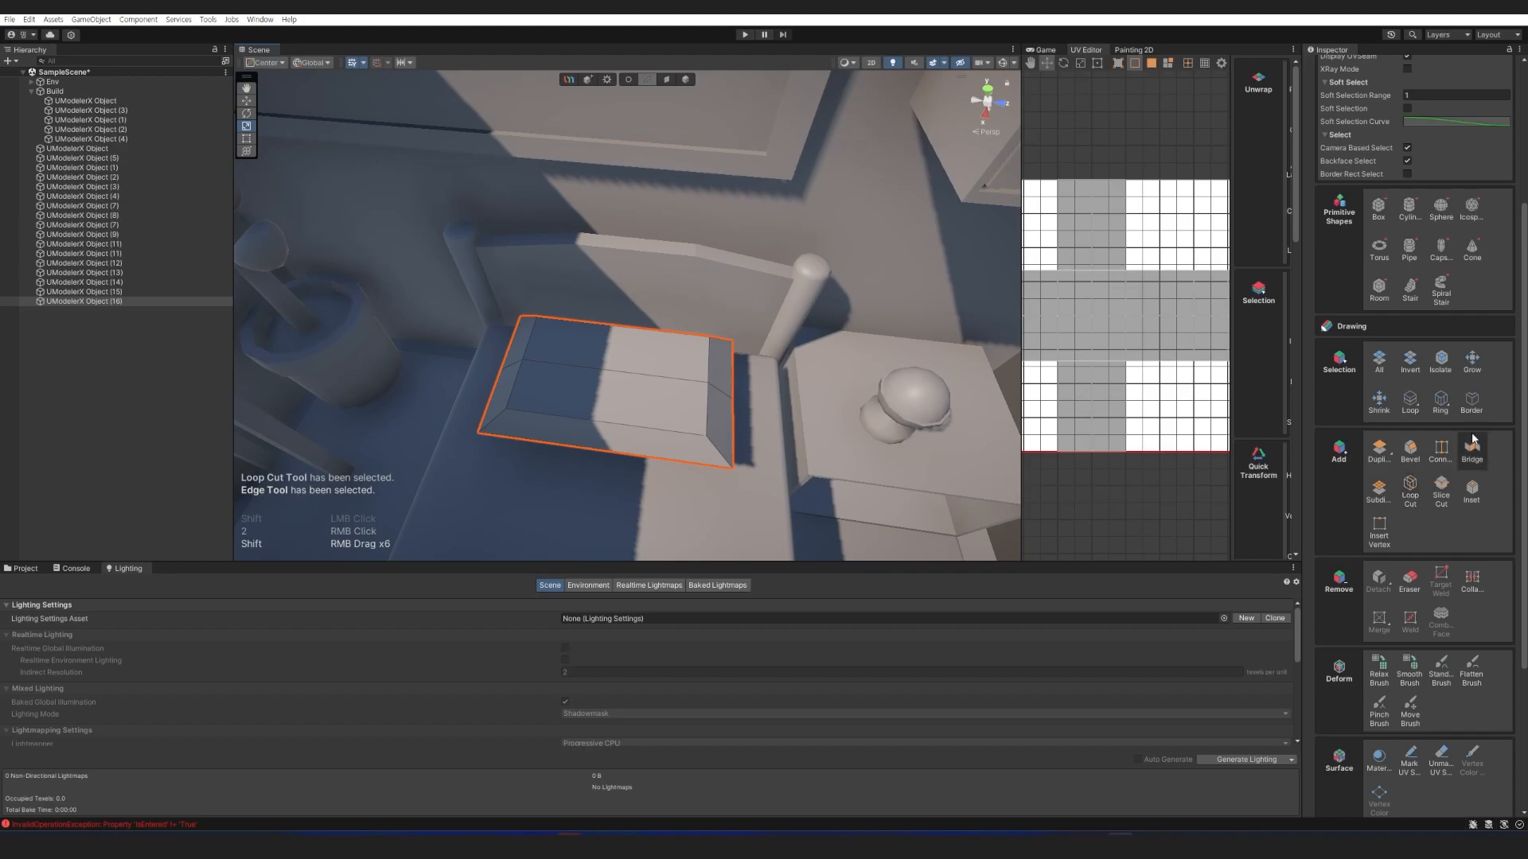
Add a crosswise loop cut through the pillow's middle and scale that edge loop slightly inward.
{"action": "left_click", "coordinate": [1410, 491]}
{"action": "left_click", "coordinate": [621, 428], "text": "shift"}
{"action": "key", "text": "2"}
{"action": "left_click", "coordinate": [566, 363]}
{"action": "double_click", "coordinate": [609, 424]}
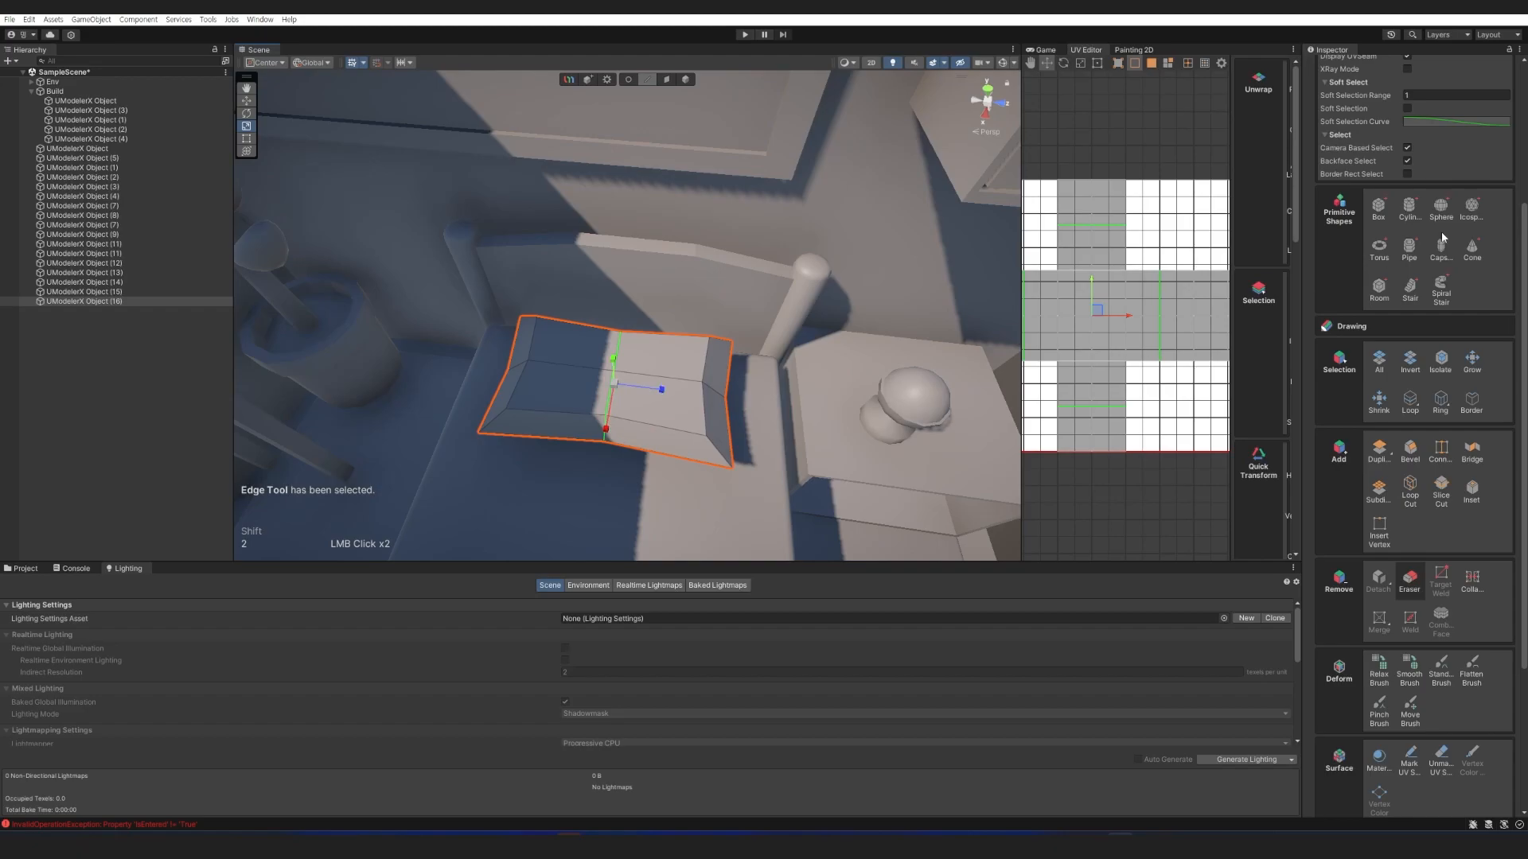
{"action": "scroll", "coordinate": [1441, 236], "scroll_direction": "up", "scroll_amount": 3}
{"action": "right_click_drag", "start_coordinate": [613, 364], "coordinate": [622, 332]}
Select the edge loop around the pillow's rim and bevel it narrowly with 1 segment.
{"action": "key", "text": "q"}
{"action": "key", "text": "w"}
{"action": "left_click", "coordinate": [660, 361]}
{"action": "double_click", "coordinate": [601, 359]}
{"action": "key", "text": "q"}
{"action": "key", "text": "ctrl+b"}
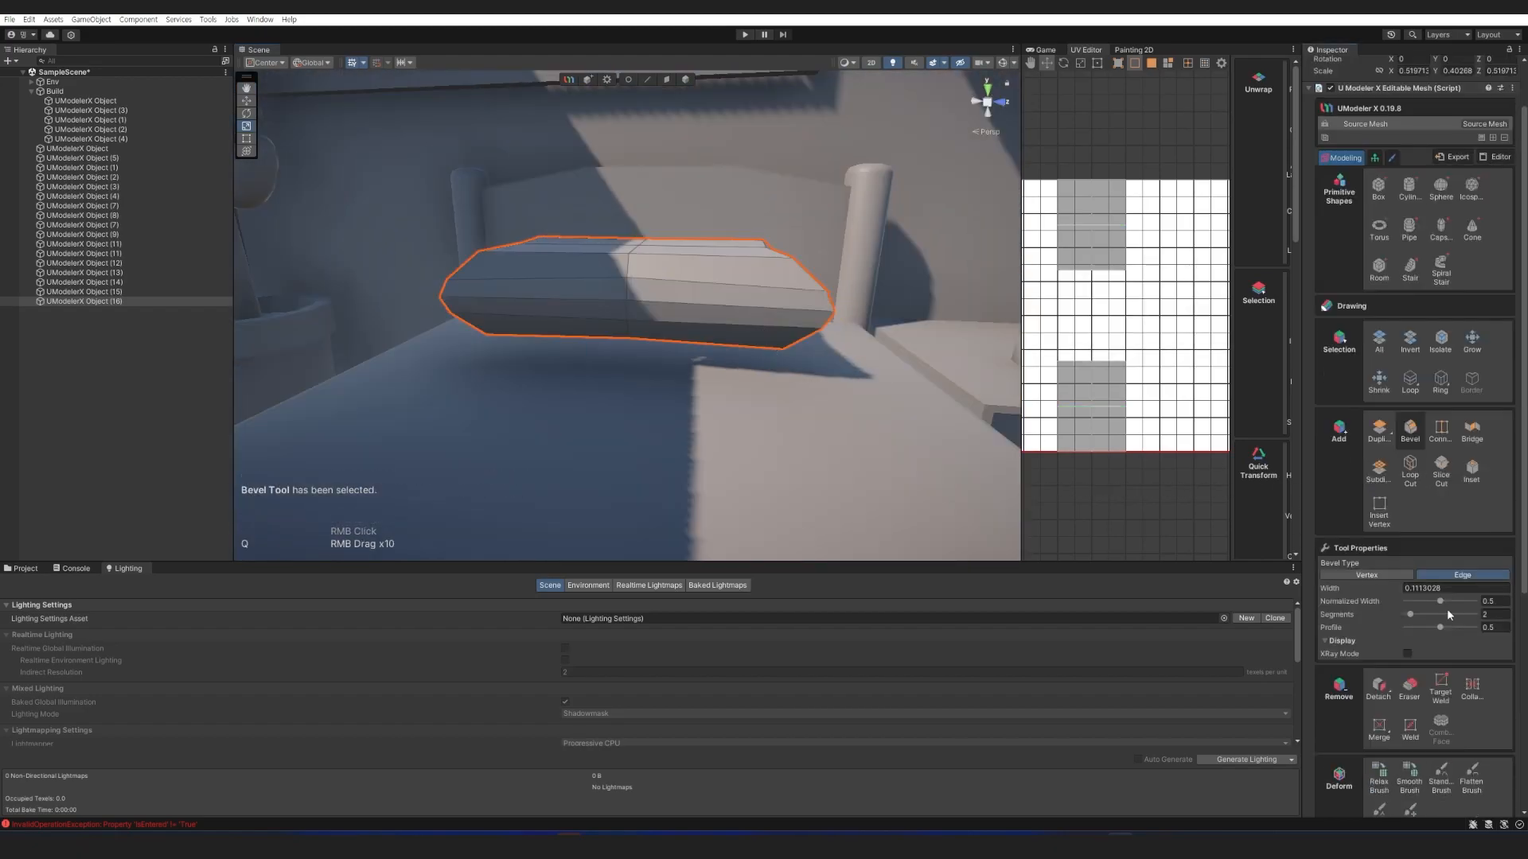
{"action": "left_click_drag", "start_coordinate": [1440, 603], "coordinate": [1412, 606]}
{"action": "left_click", "coordinate": [1495, 615]}
{"action": "type", "text": "1"}
Select the narrow face loop around the pillow's rim and extrude it slightly outward as a thin border.
{"action": "key", "text": "3"}
{"action": "left_click", "coordinate": [601, 311]}
{"action": "right_click_drag", "start_coordinate": [818, 338], "coordinate": [619, 404]}
{"action": "left_click", "coordinate": [659, 313], "text": "shift"}
{"action": "double_click", "coordinate": [730, 320], "text": "shift"}
{"action": "key", "text": "e"}
{"action": "key", "text": "d"}
{"action": "left_click_drag", "start_coordinate": [611, 333], "coordinate": [624, 331], "text": "shift"}
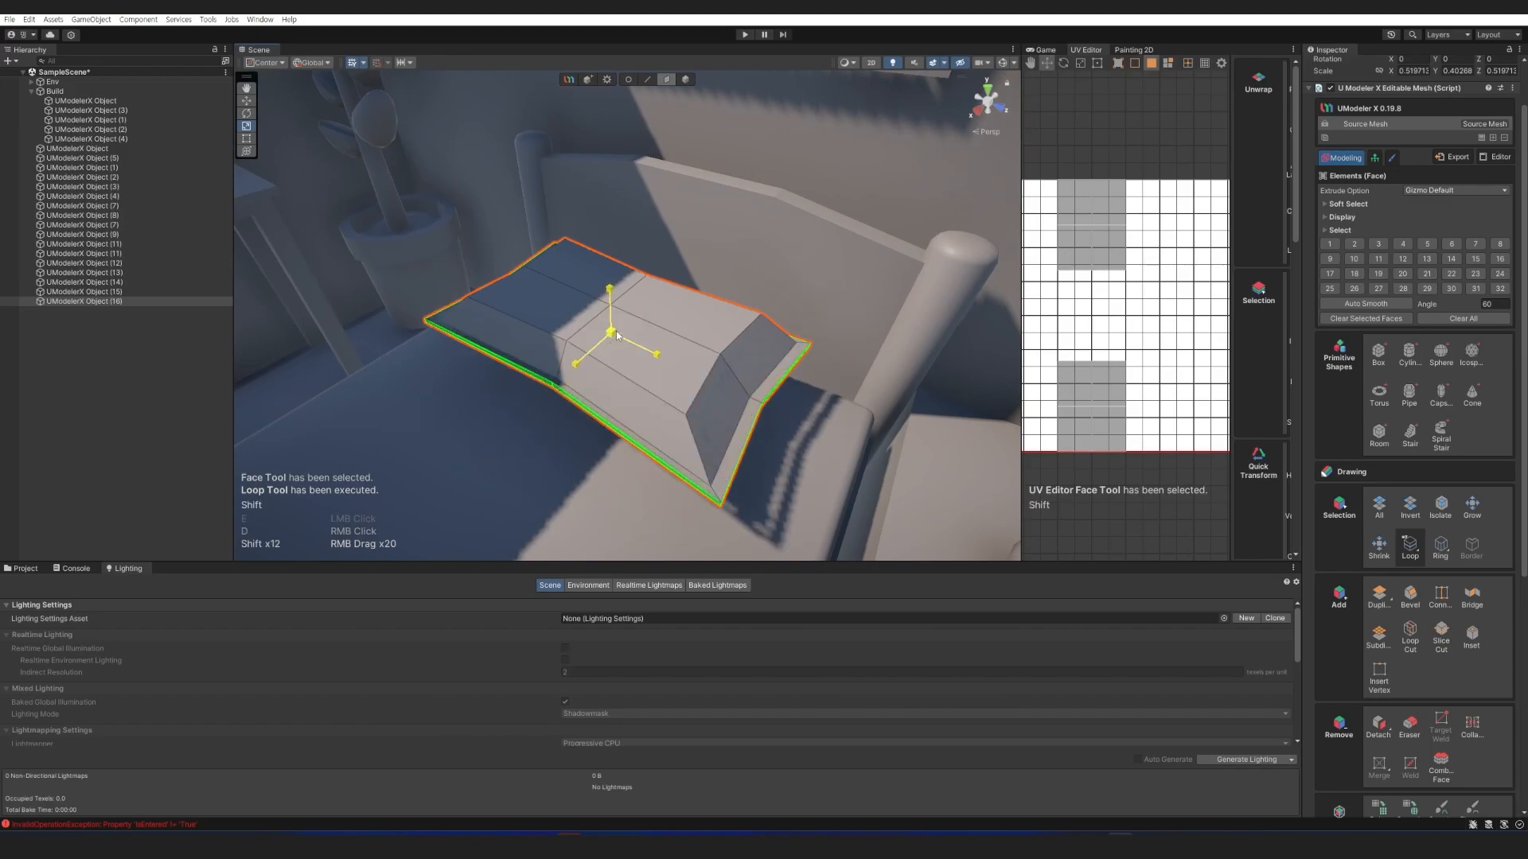
{"action": "right_click_drag", "start_coordinate": [580, 360], "coordinate": [657, 456]}
{"action": "key", "text": "a"}
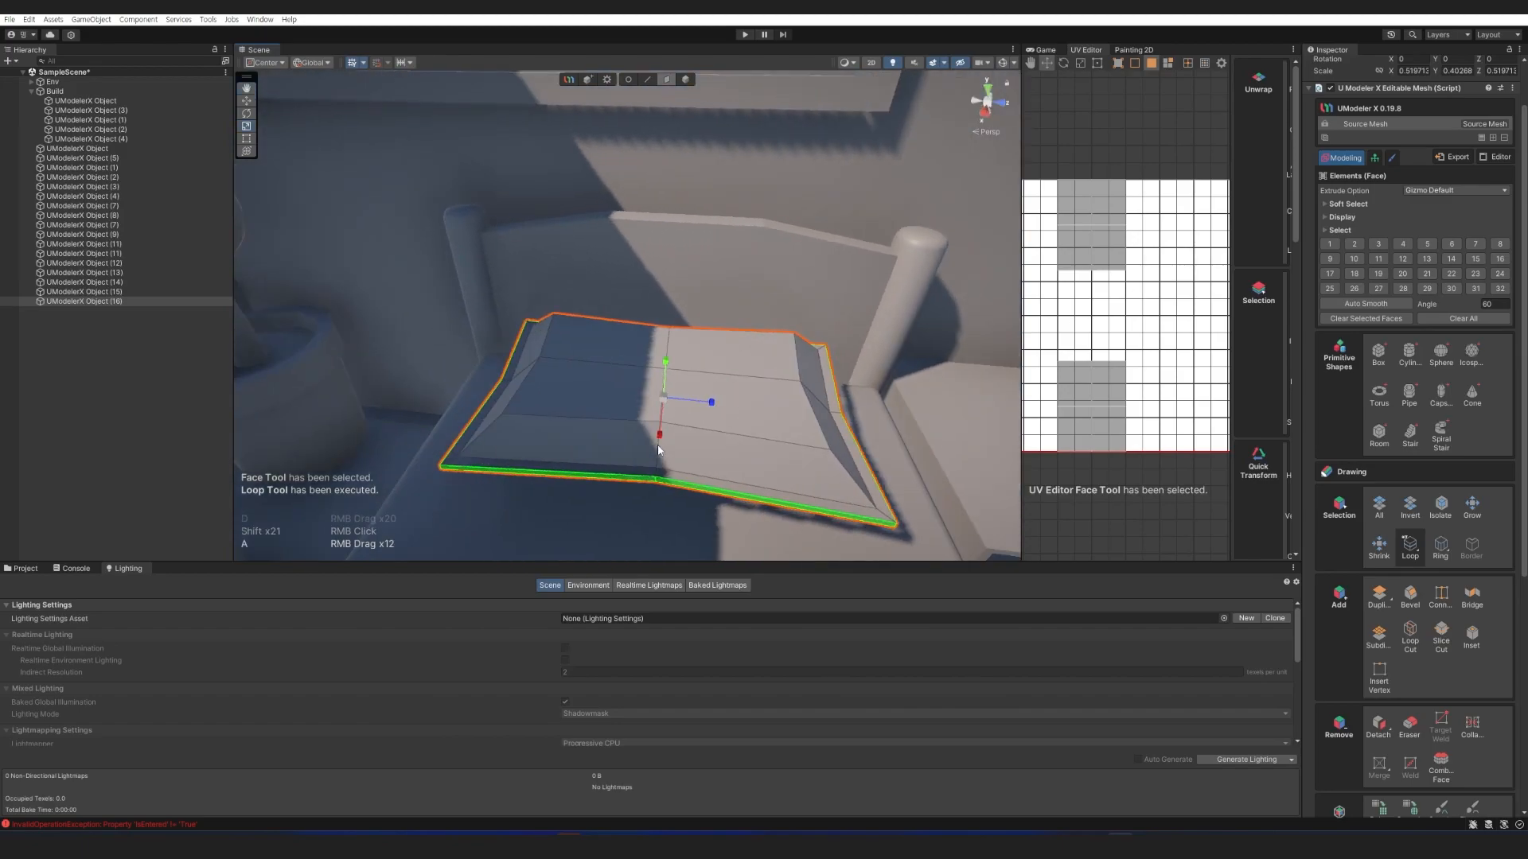
Bevel the pillow's central crosswise edge loop with 1 segment and a profile of 0.422.
{"action": "key", "text": "2"}
{"action": "left_click", "coordinate": [668, 344]}
{"action": "left_click", "coordinate": [1408, 611]}
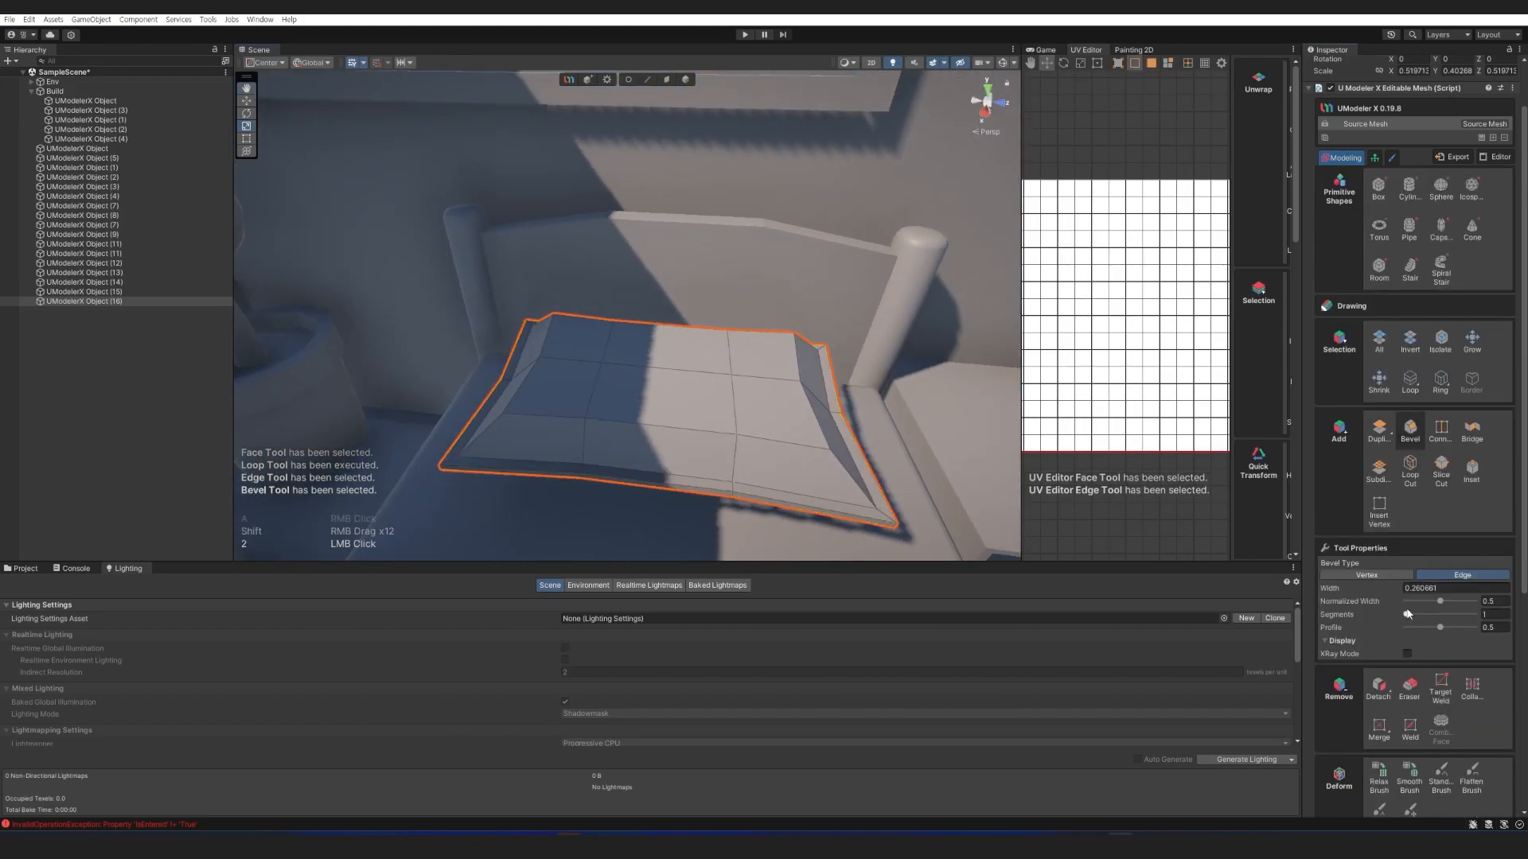
{"action": "left_click_drag", "start_coordinate": [1440, 629], "coordinate": [1435, 628]}
{"action": "key", "text": "w"}
{"action": "right_click_drag", "start_coordinate": [748, 439], "coordinate": [821, 432]}
{"action": "key", "text": "e"}
{"action": "key", "text": "s"}
{"action": "key", "text": "q"}
{"action": "key", "text": "w"}
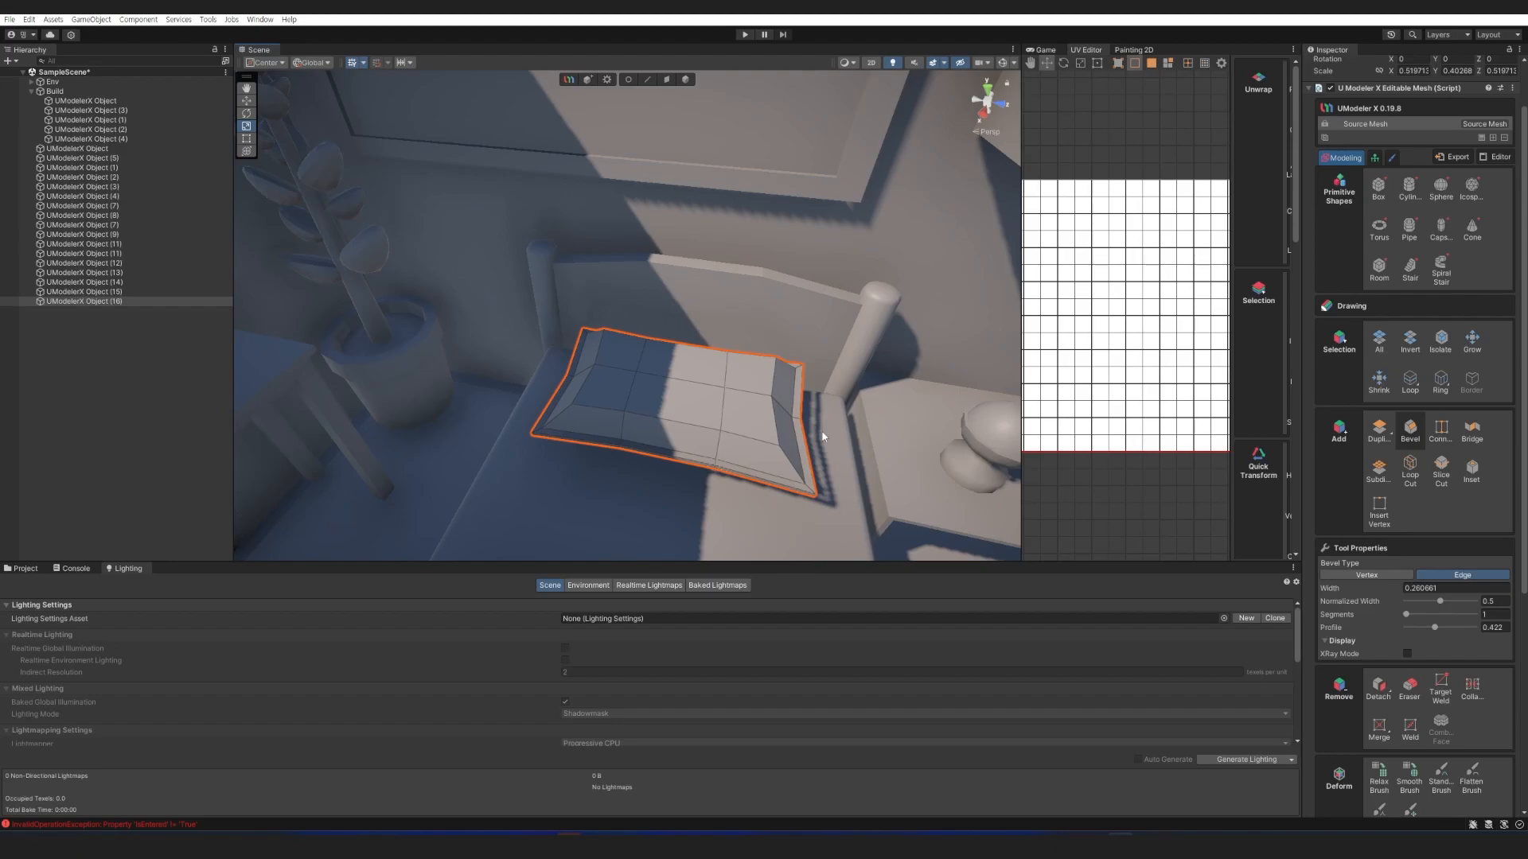
Try a Subdivide modifier at level 1 on the pillow, switch it off and remove it.
{"action": "left_click", "coordinate": [1493, 138]}
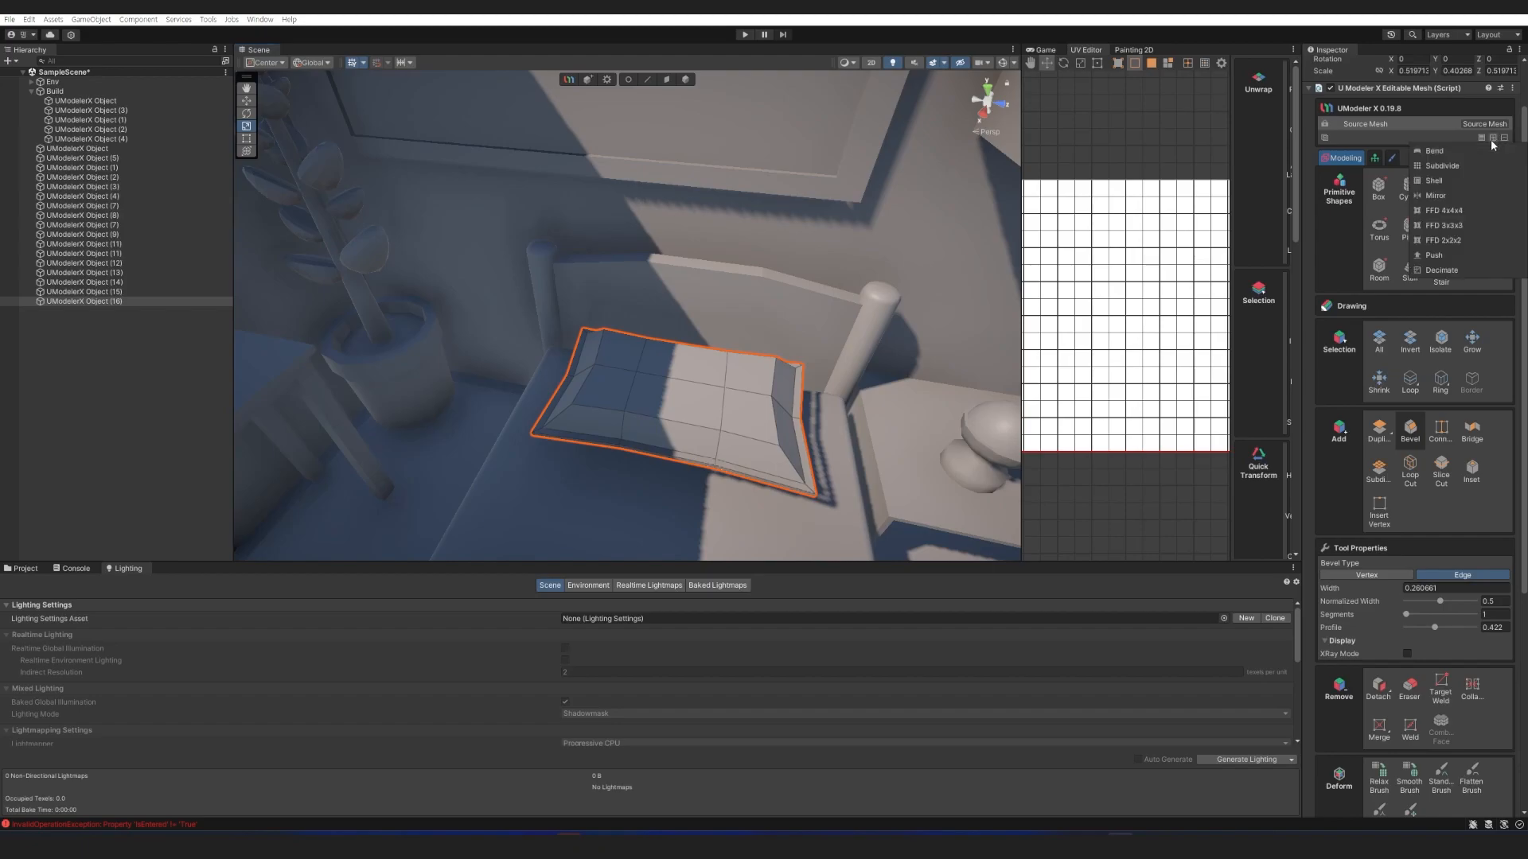
{"action": "left_click", "coordinate": [1442, 166]}
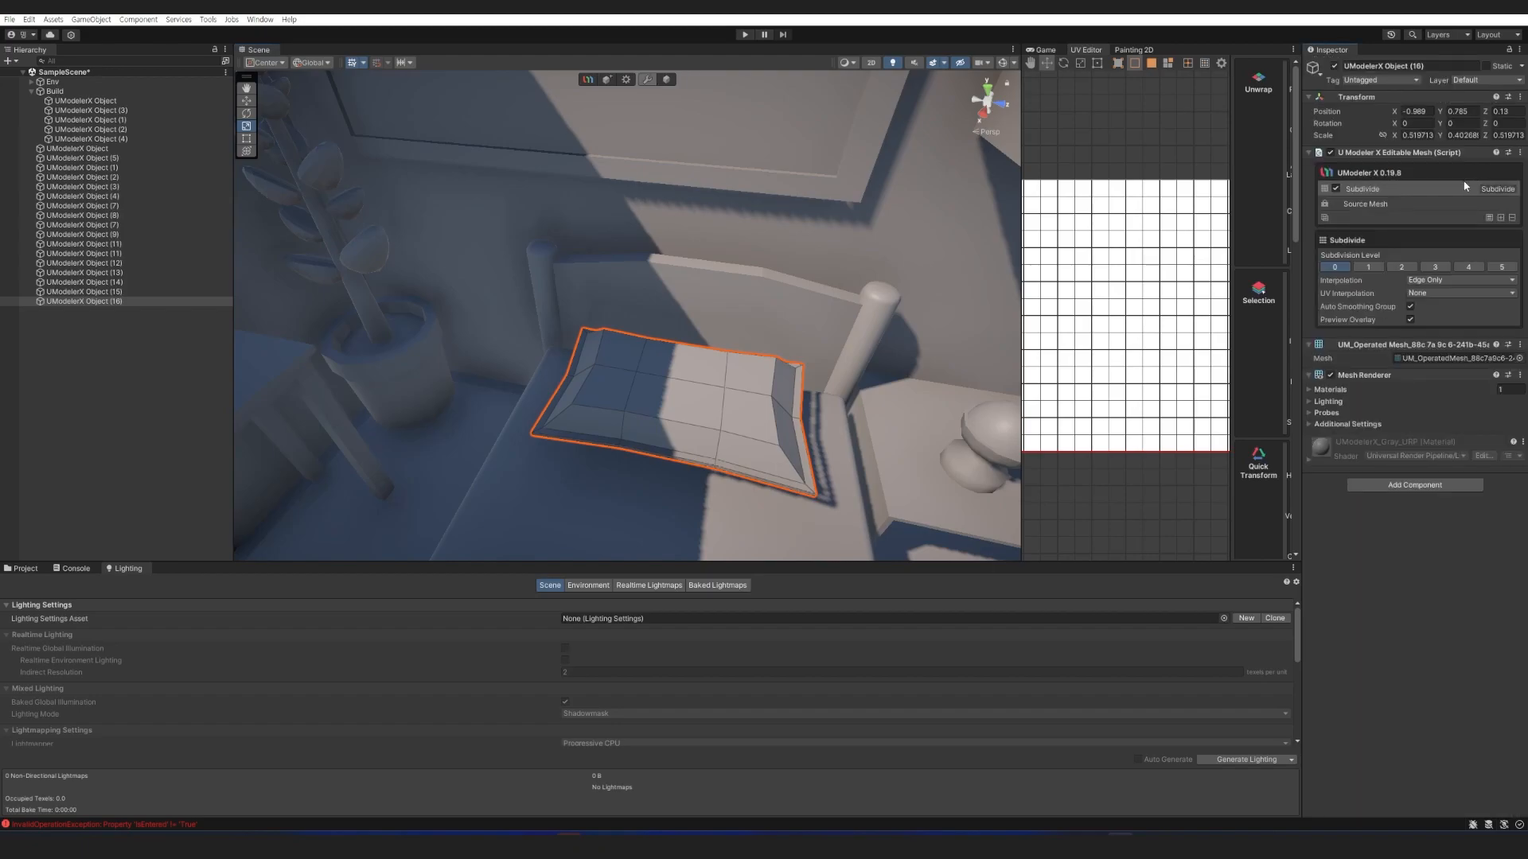
{"action": "left_click", "coordinate": [1375, 269]}
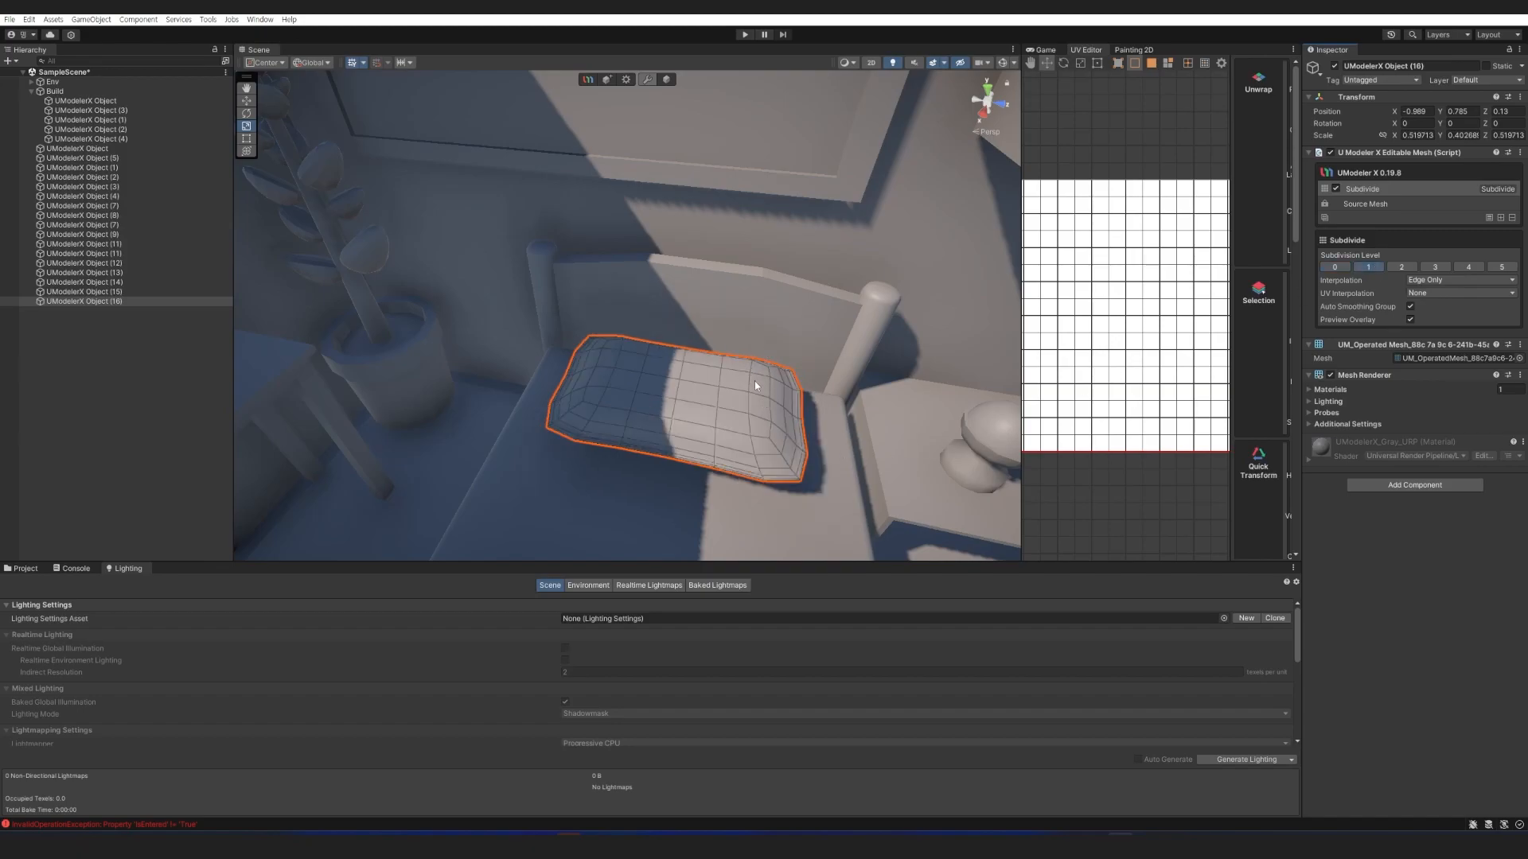
{"action": "left_click", "coordinate": [1335, 189]}
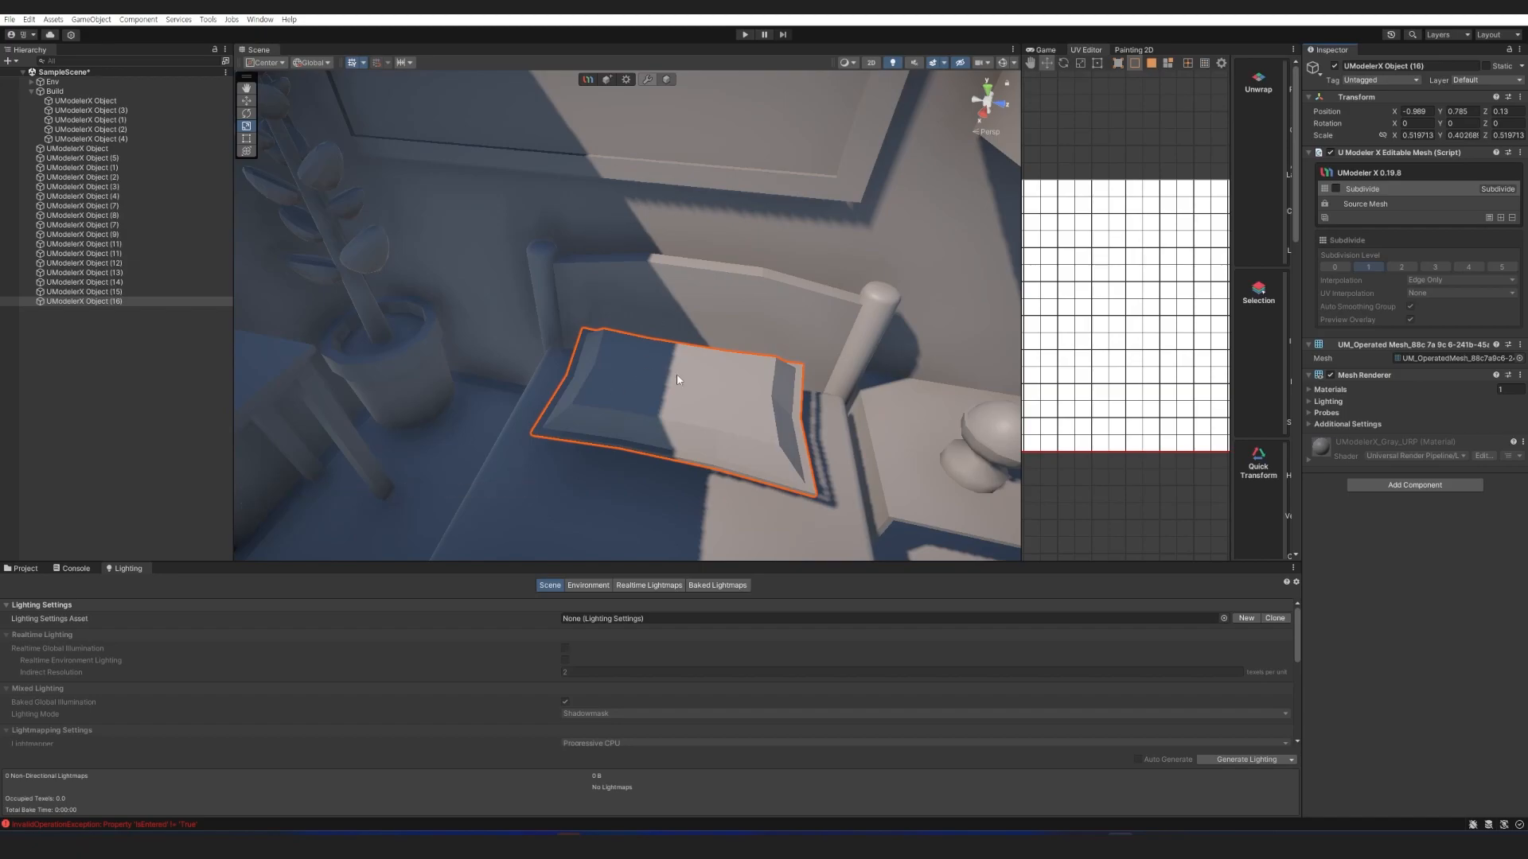
{"action": "left_click", "coordinate": [1513, 217]}
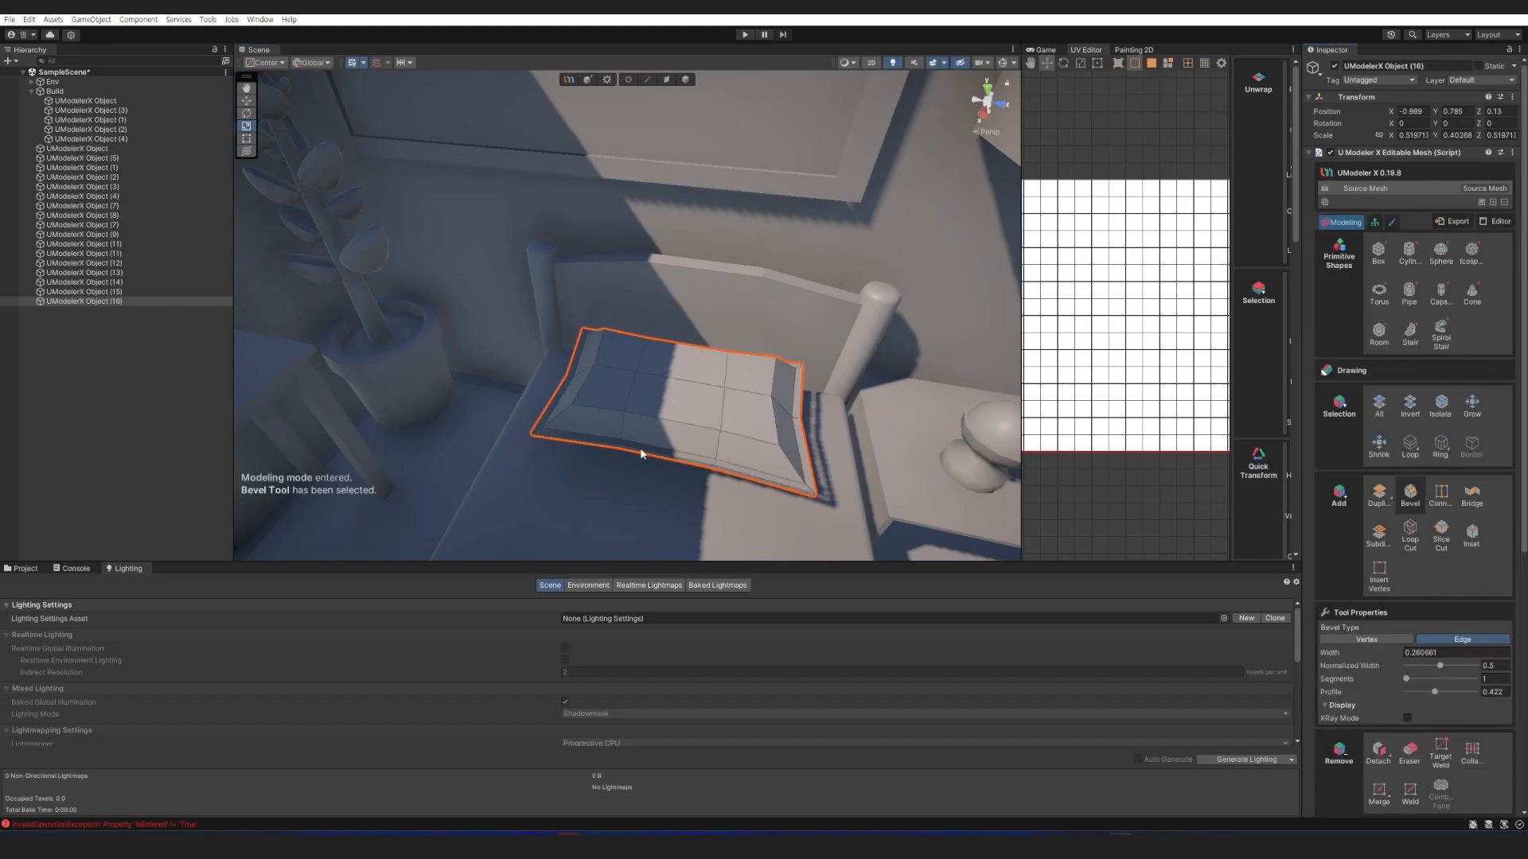
Reset the pillow's transform with Reset X Form and check its pivot.
{"action": "left_click", "coordinate": [568, 424]}
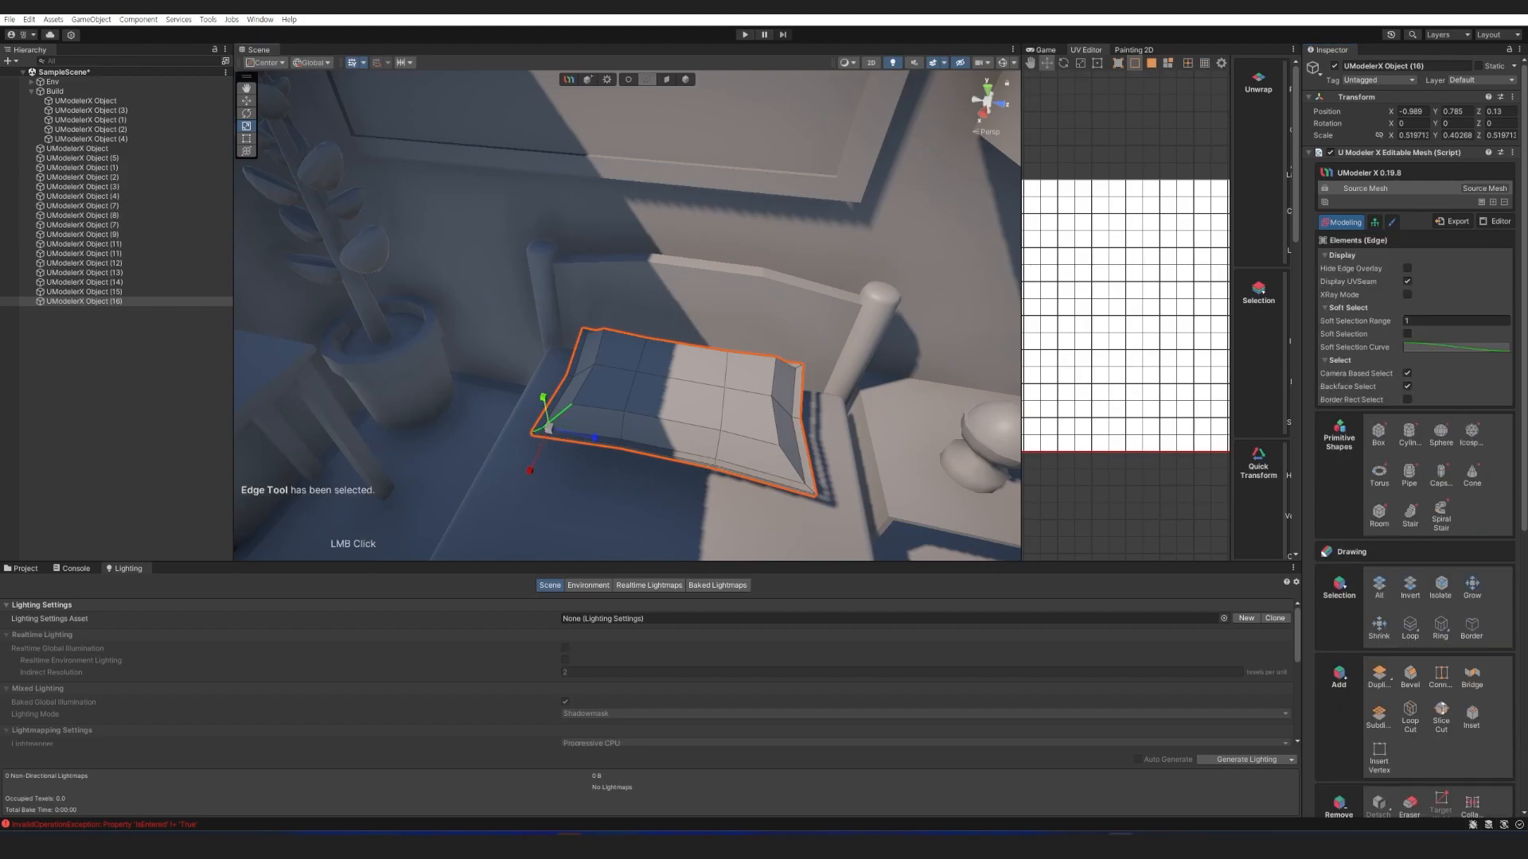
{"action": "scroll", "coordinate": [1448, 715], "scroll_direction": "down", "scroll_amount": 10}
{"action": "left_click", "coordinate": [1449, 714]}
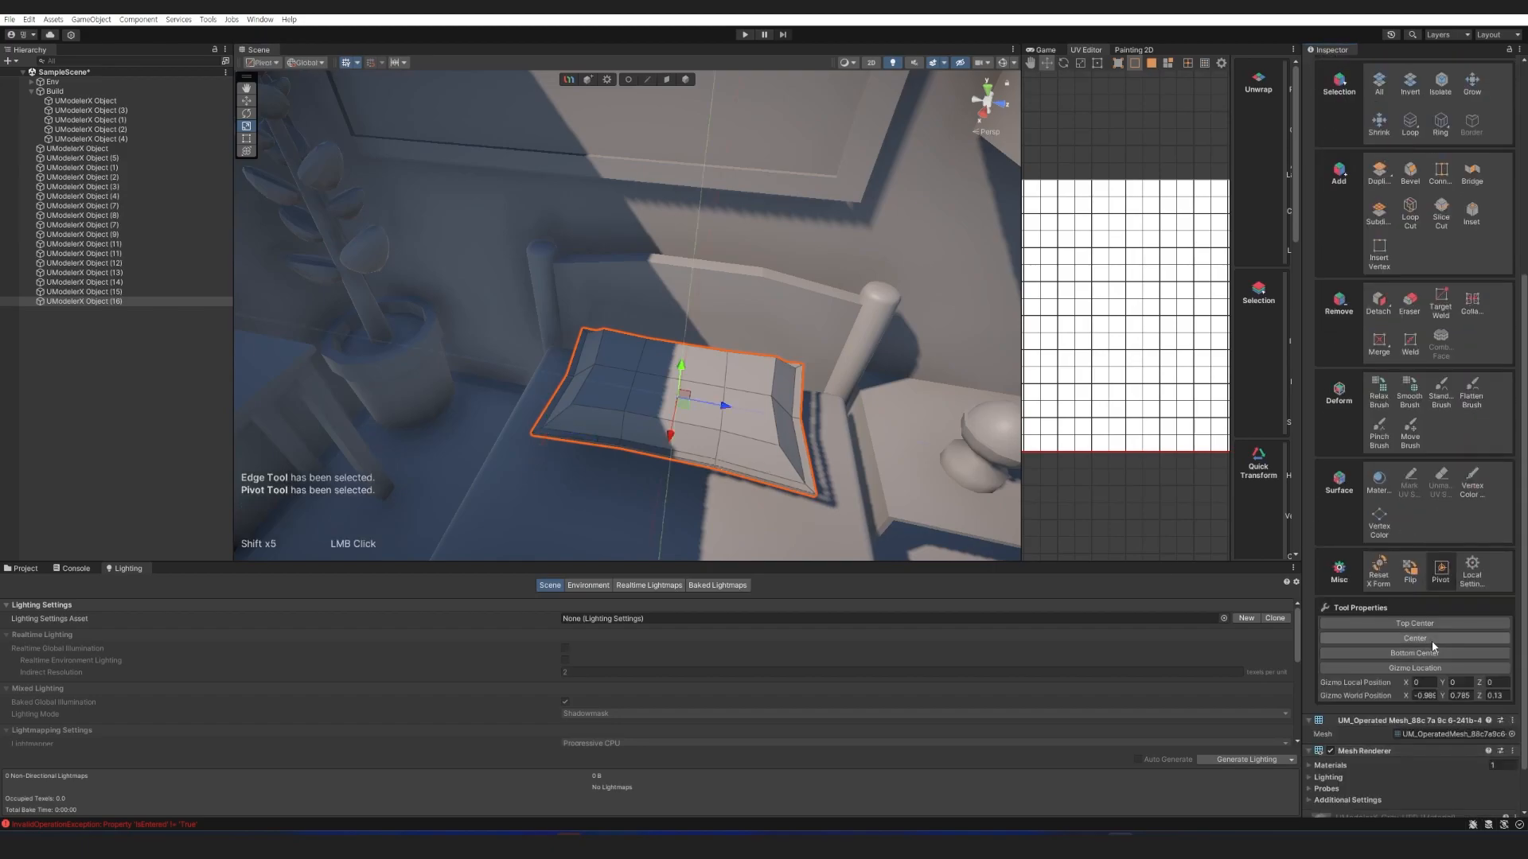
{"action": "left_click", "coordinate": [1378, 571]}
{"action": "left_click", "coordinate": [1441, 571]}
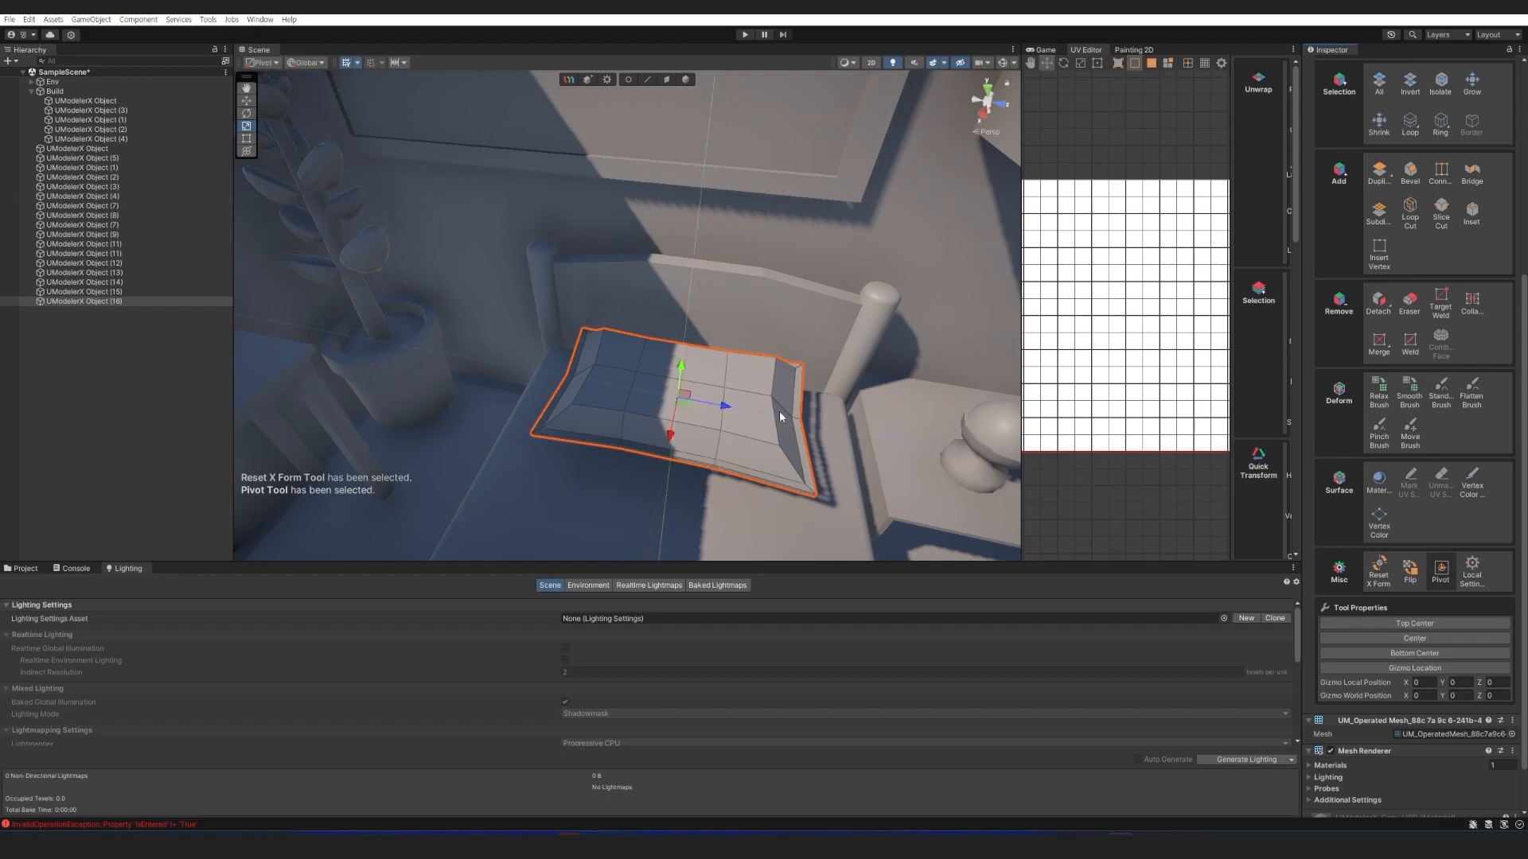
Bevel the pillow's diagonal corner edge with a normalized width of 0.091 and 2 segments.
{"action": "key", "text": "2"}
{"action": "left_click", "coordinate": [555, 428]}
{"action": "key", "text": "a"}
{"action": "right_click_drag", "start_coordinate": [575, 438], "coordinate": [776, 409]}
{"action": "key", "text": "w"}
{"action": "key", "text": "w"}
{"action": "left_click", "coordinate": [1410, 354]}
{"action": "left_click_drag", "start_coordinate": [1439, 346], "coordinate": [1412, 345]}
{"action": "left_click_drag", "start_coordinate": [1406, 357], "coordinate": [1410, 357]}
{"action": "key", "text": "d"}
{"action": "right_click_drag", "start_coordinate": [795, 381], "coordinate": [727, 392]}
{"action": "key", "text": "s"}
{"action": "key", "text": "w"}
Mirror the pillow's corner detail with two Mirror modifiers, on the X and Z axes, and collapse them into the mesh.
{"action": "scroll", "coordinate": [1437, 316], "scroll_direction": "up", "scroll_amount": 6}
{"action": "left_click", "coordinate": [1492, 202]}
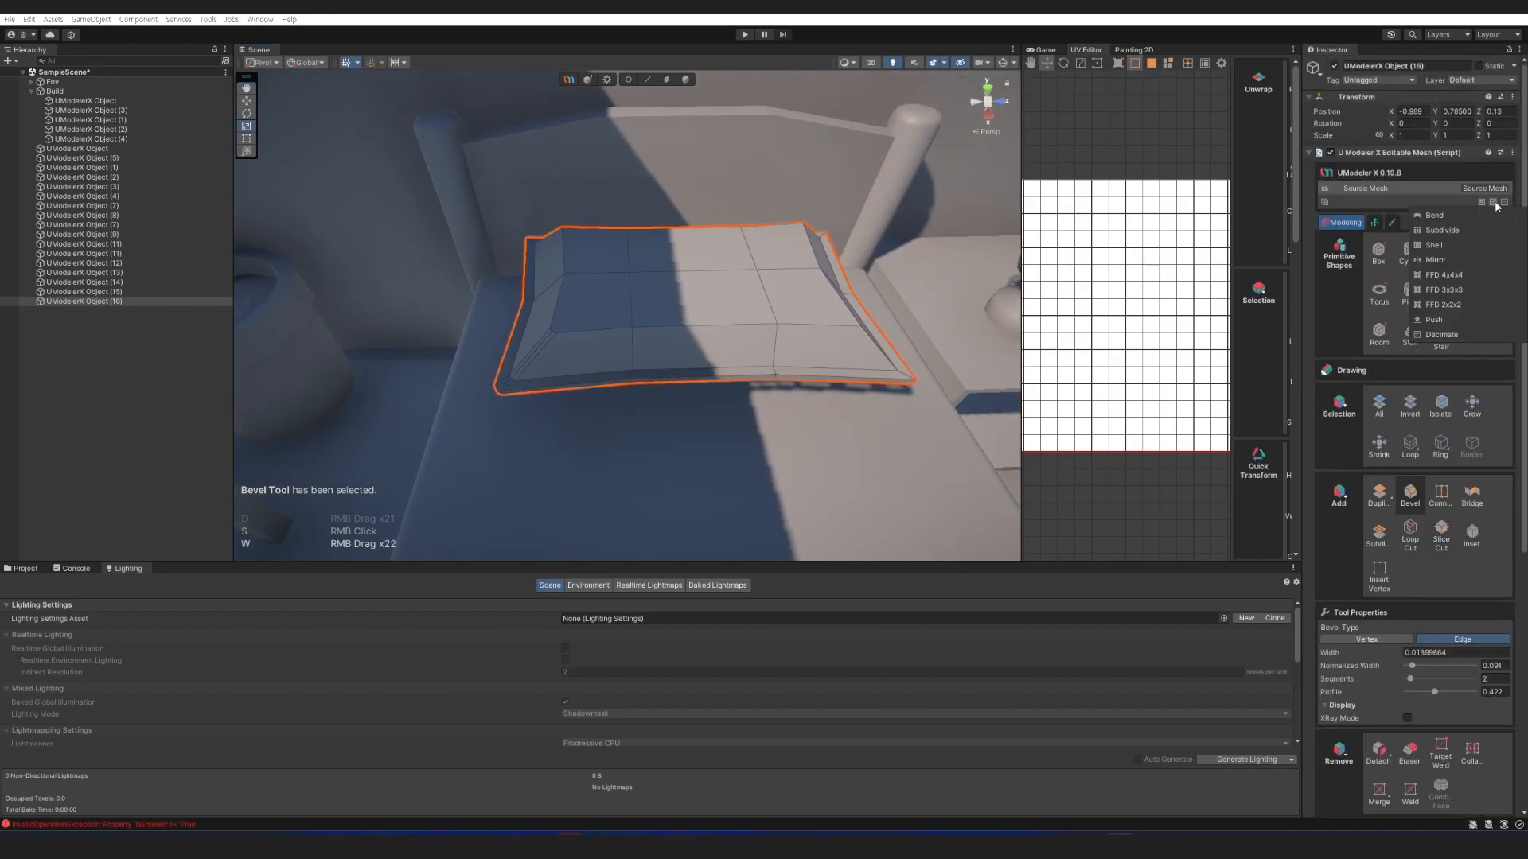
{"action": "left_click", "coordinate": [1455, 218]}
{"action": "left_click", "coordinate": [1499, 220]}
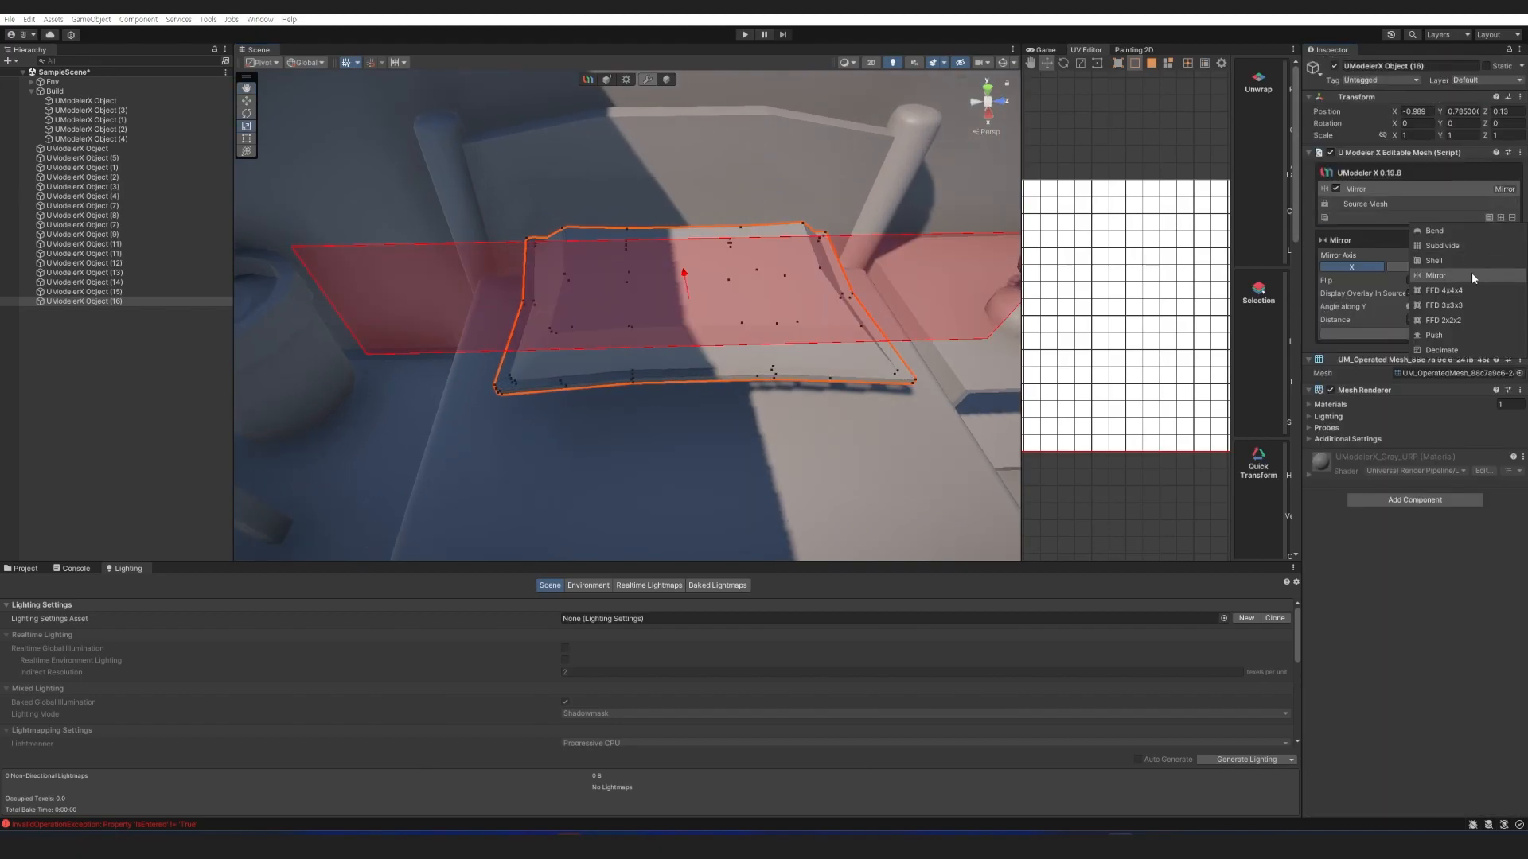
{"action": "left_click", "coordinate": [1474, 277]}
{"action": "left_click", "coordinate": [1499, 284]}
{"action": "left_click", "coordinate": [1487, 234]}
{"action": "key", "text": "ctrl+z"}
Add a Bend modifier to the pillow and adjust its angle and bend axis for a slight curve.
{"action": "mouse_move", "coordinate": [770, 362]}
{"action": "right_mouse_down"}
{"action": "mouse_move", "coordinate": [787, 352]}
{"action": "mouse_move", "coordinate": [776, 335]}
{"action": "right_mouse_up"}
{"action": "key", "text": "a"}
{"action": "key", "text": "w"}
{"action": "left_click", "coordinate": [1410, 295]}
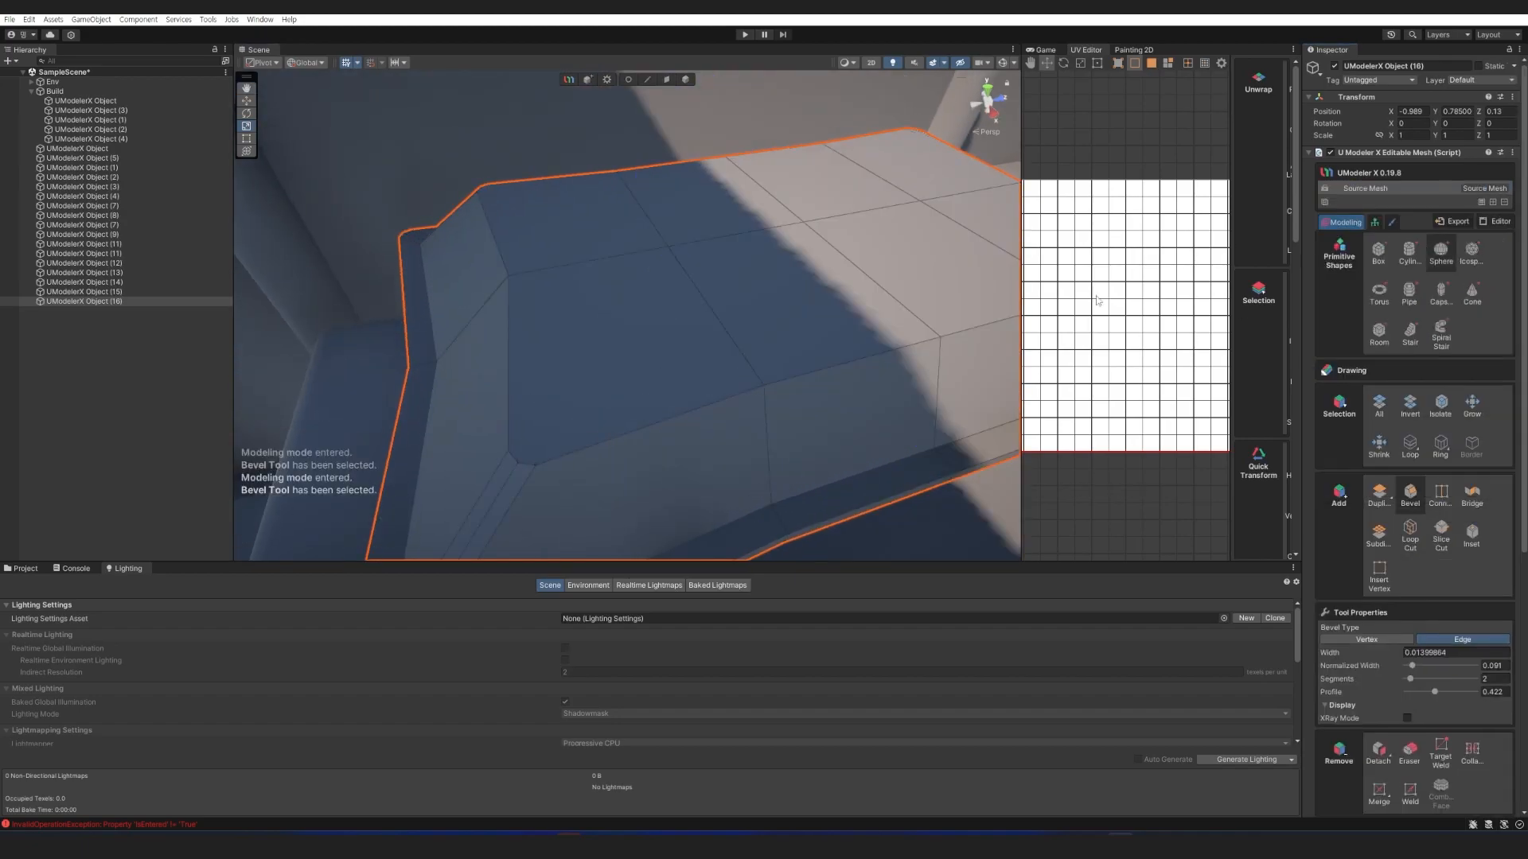
{"action": "mouse_move", "coordinate": [517, 362]}
{"action": "right_mouse_down"}
{"action": "mouse_move", "coordinate": [488, 351]}
{"action": "mouse_move", "coordinate": [544, 354]}
{"action": "right_mouse_up"}
{"action": "left_click", "coordinate": [1493, 202]}
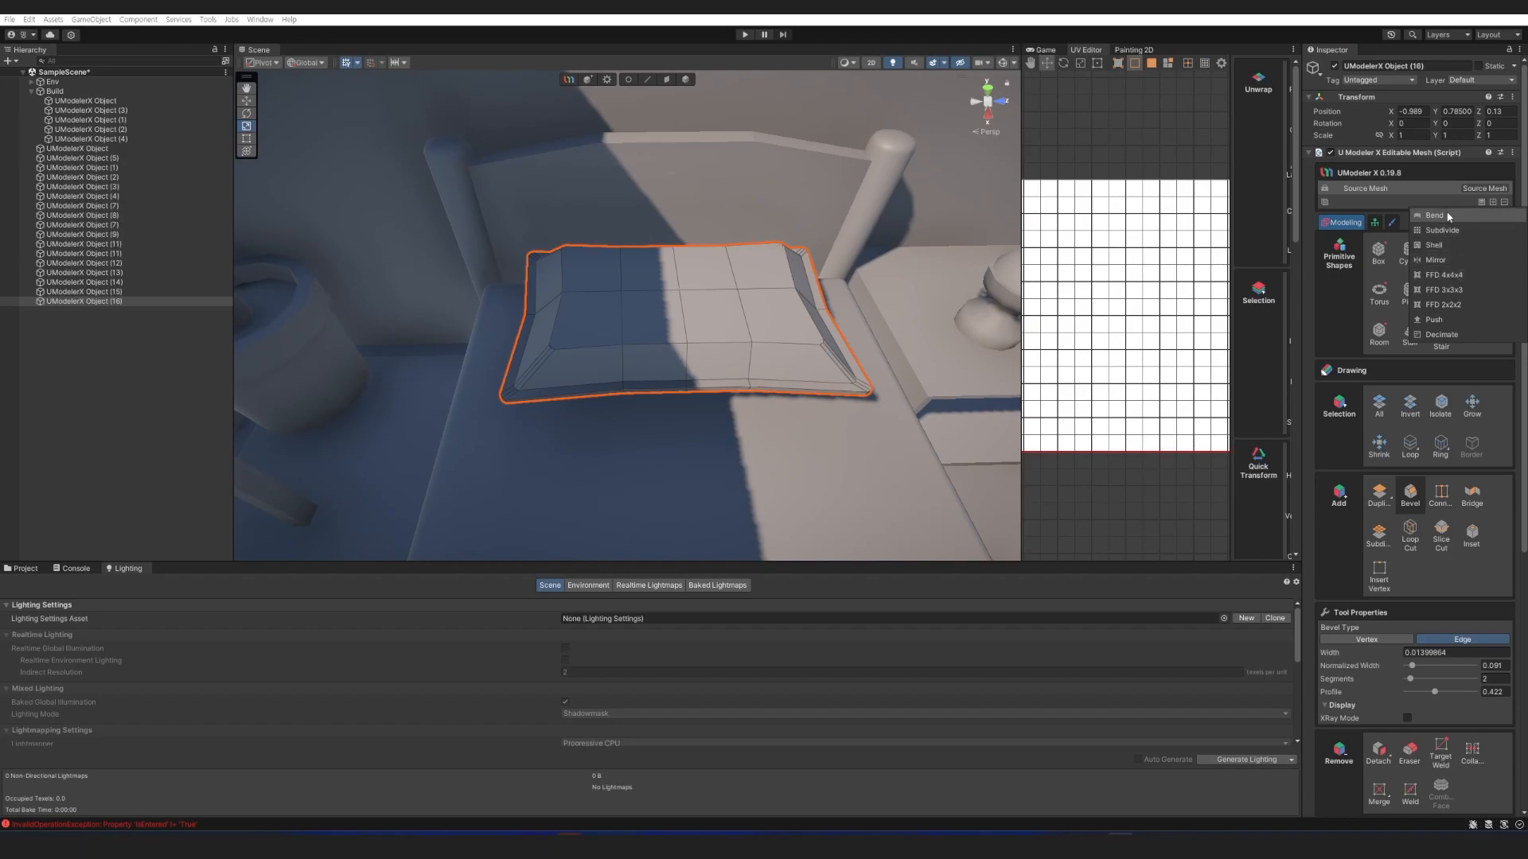
{"action": "left_click", "coordinate": [1447, 214]}
{"action": "left_click_drag", "start_coordinate": [1400, 255], "coordinate": [182, 247]}
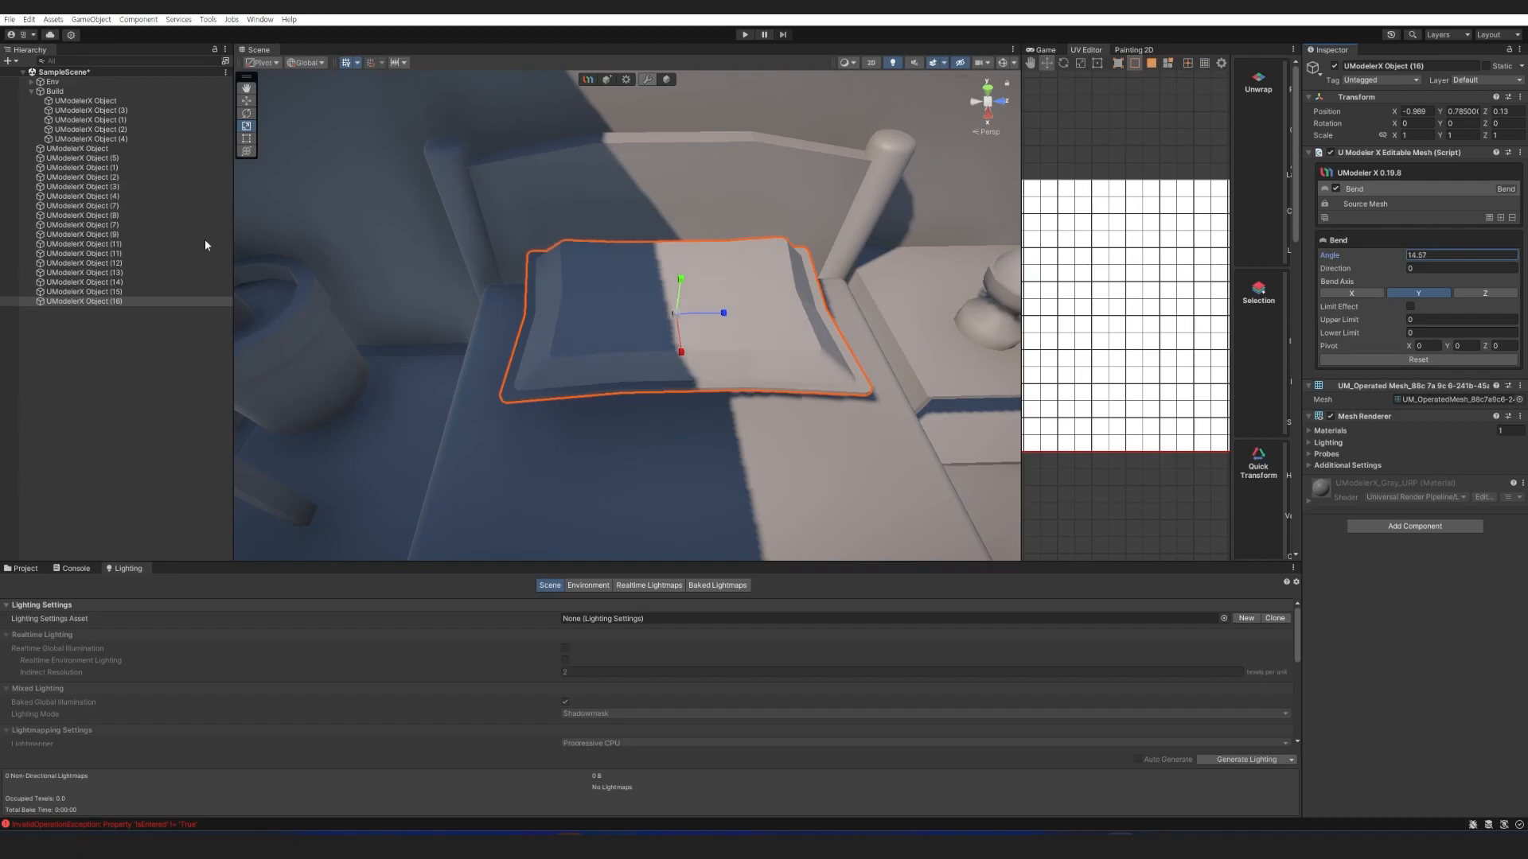
{"action": "left_click_drag", "start_coordinate": [1321, 254], "coordinate": [460, 229]}
{"action": "left_click", "coordinate": [1499, 294]}
{"action": "left_click", "coordinate": [1418, 293]}
Add a Subdivide modifier at level 1 to the pillow and collapse it into the mesh.
{"action": "left_click", "coordinate": [1499, 221]}
{"action": "left_click", "coordinate": [1460, 238]}
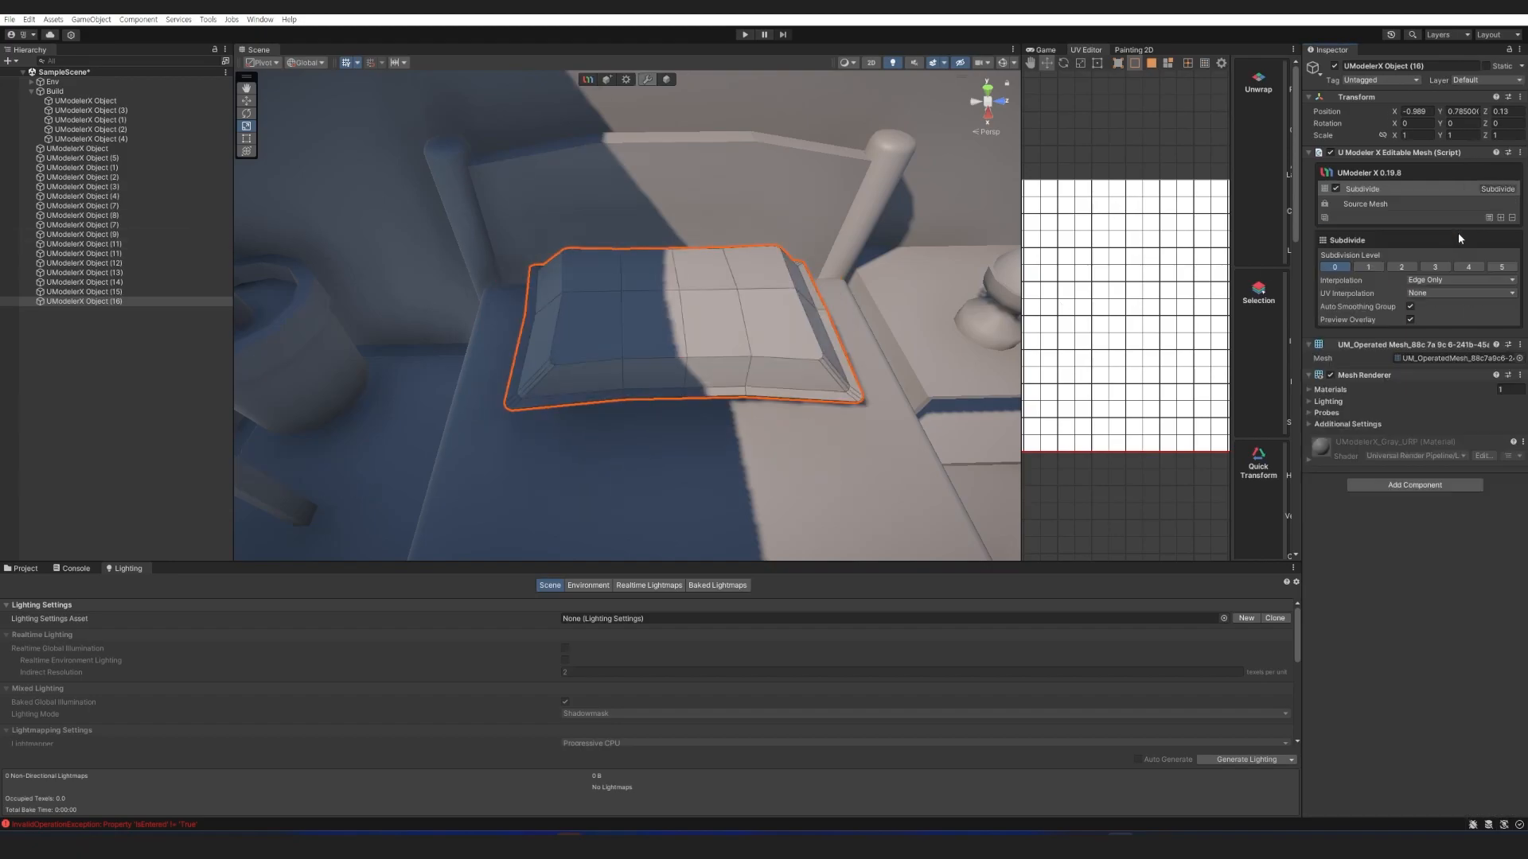
{"action": "left_click", "coordinate": [1369, 268]}
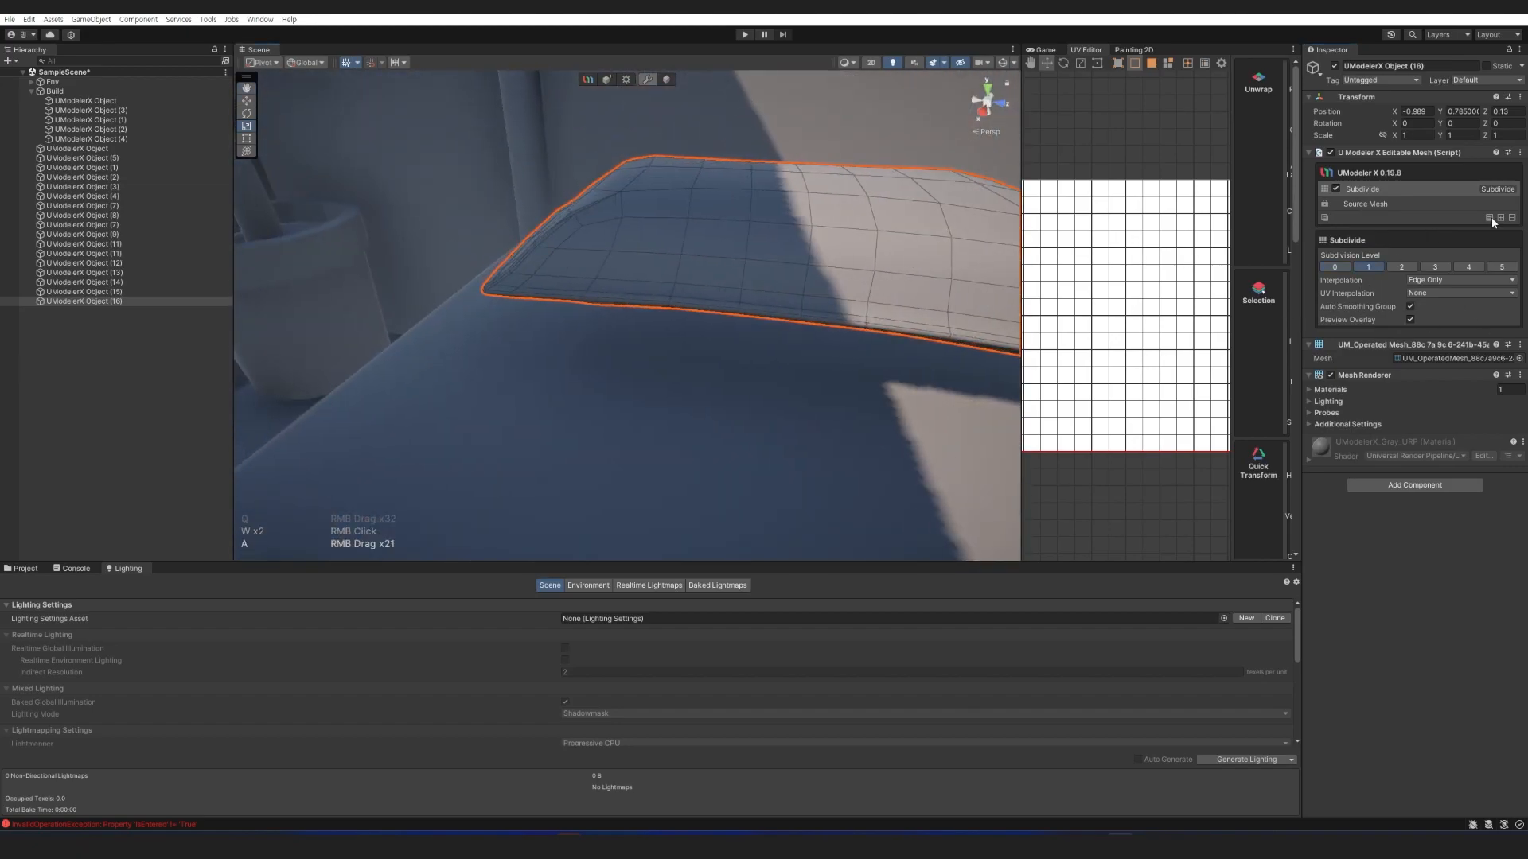
{"action": "left_click", "coordinate": [1495, 221]}
Select an edge loop along the subdivided pillow's border and shift it slightly.
{"action": "key", "text": "2"}
{"action": "double_click", "coordinate": [646, 278]}
{"action": "left_click_drag", "start_coordinate": [710, 246], "coordinate": [712, 252]}
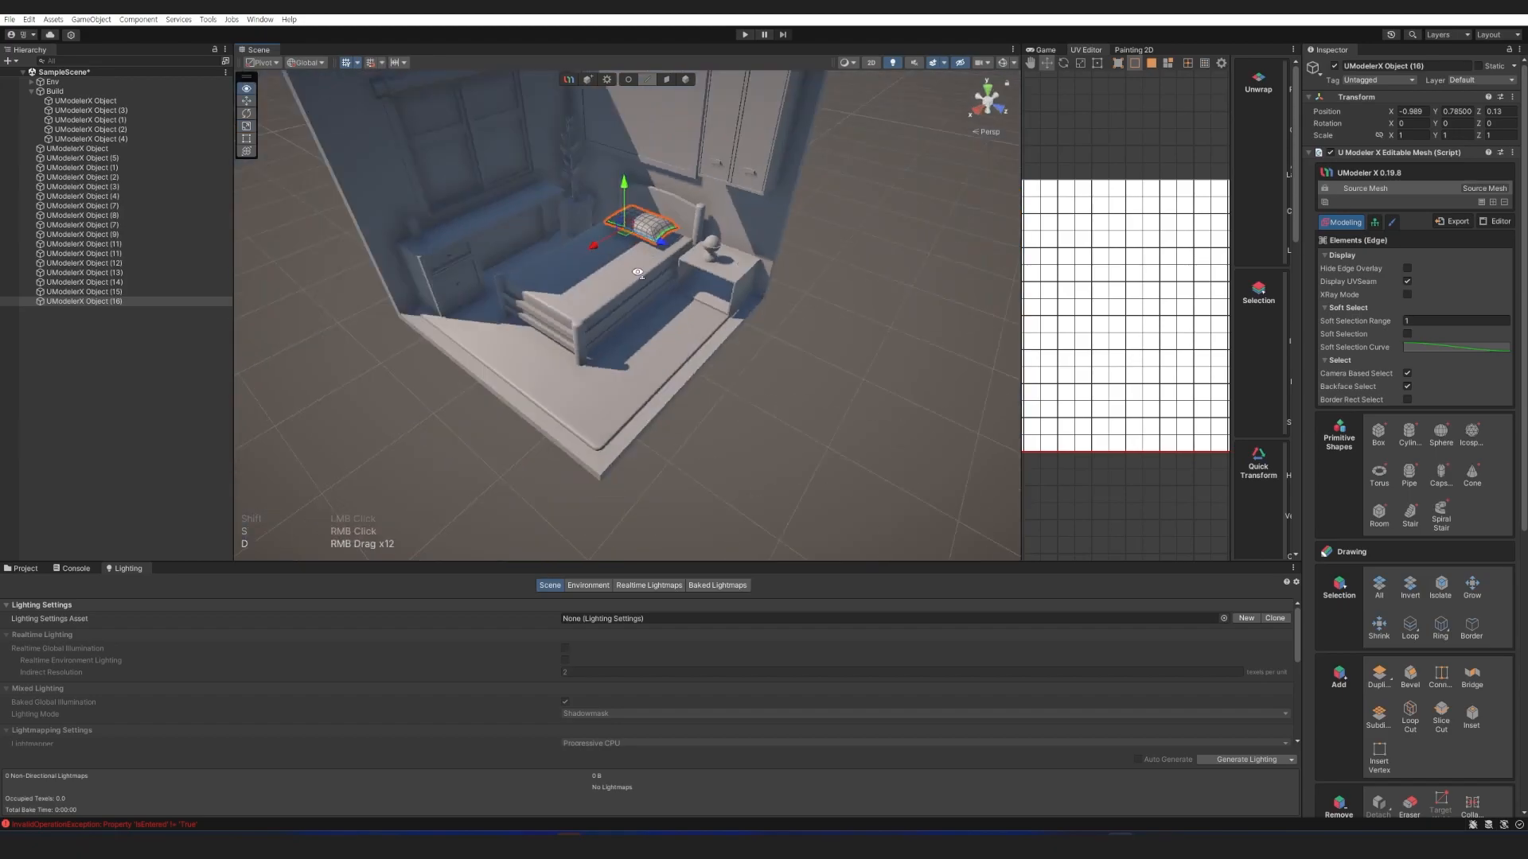
Tilt the pillow about 33° around the Z axis so it leans against the headboard.
{"action": "key", "text": "w"}
{"action": "right_click_drag", "start_coordinate": [637, 272], "coordinate": [709, 249]}
{"action": "left_click_drag", "start_coordinate": [708, 249], "coordinate": [709, 232]}
{"action": "key", "text": "s"}
{"action": "key", "text": "d"}
{"action": "key", "text": "w"}
{"action": "right_click_drag", "start_coordinate": [709, 233], "coordinate": [681, 287]}
{"action": "key", "text": "a"}
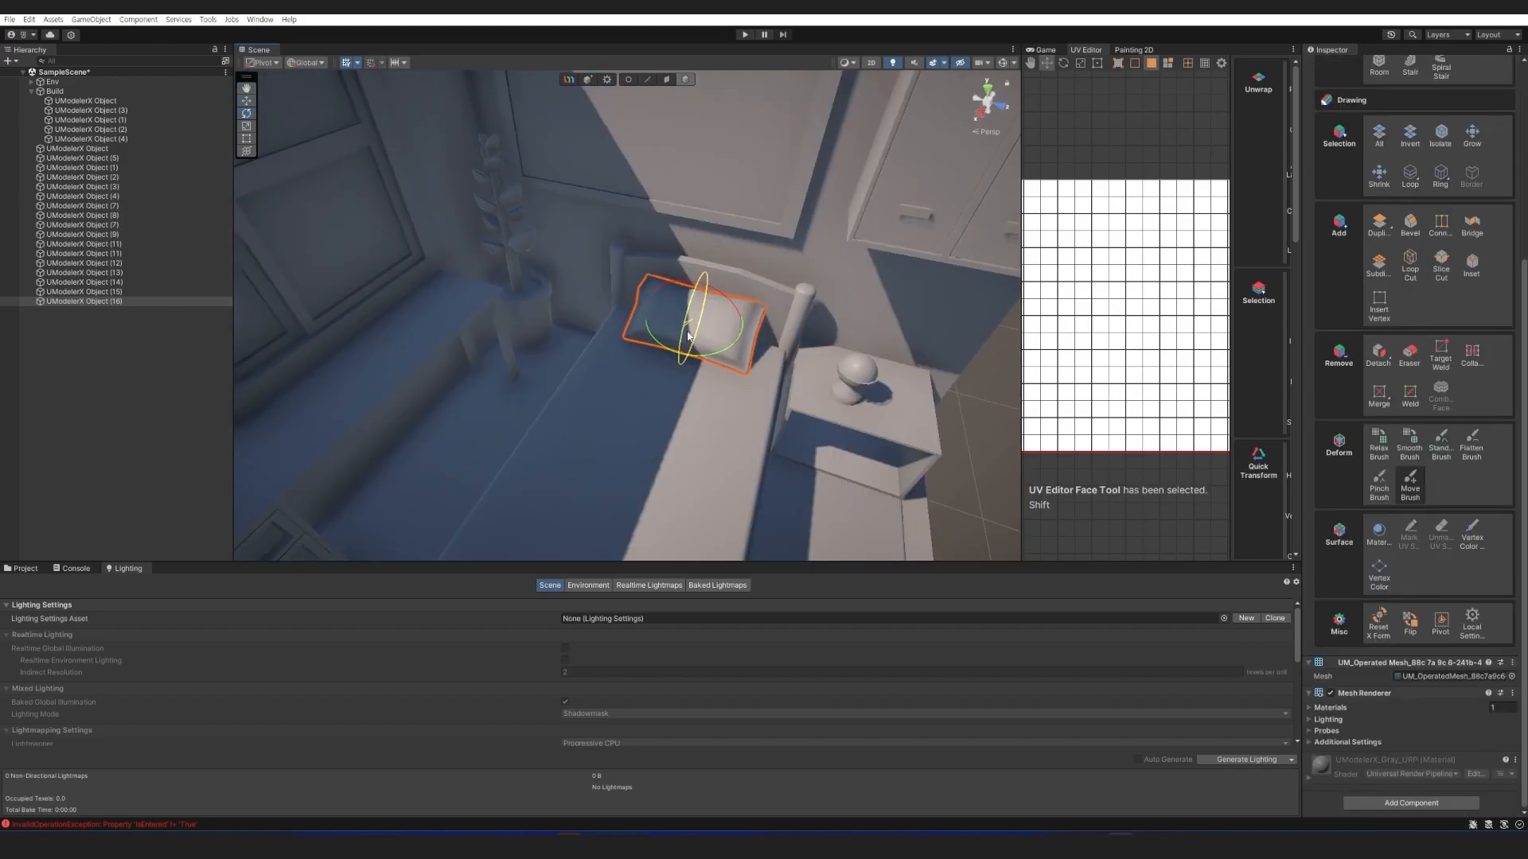
Duplicate the tilted pillow and move the copy in front of the original.
{"action": "key", "text": "w"}
{"action": "key", "text": "ctrl+d"}
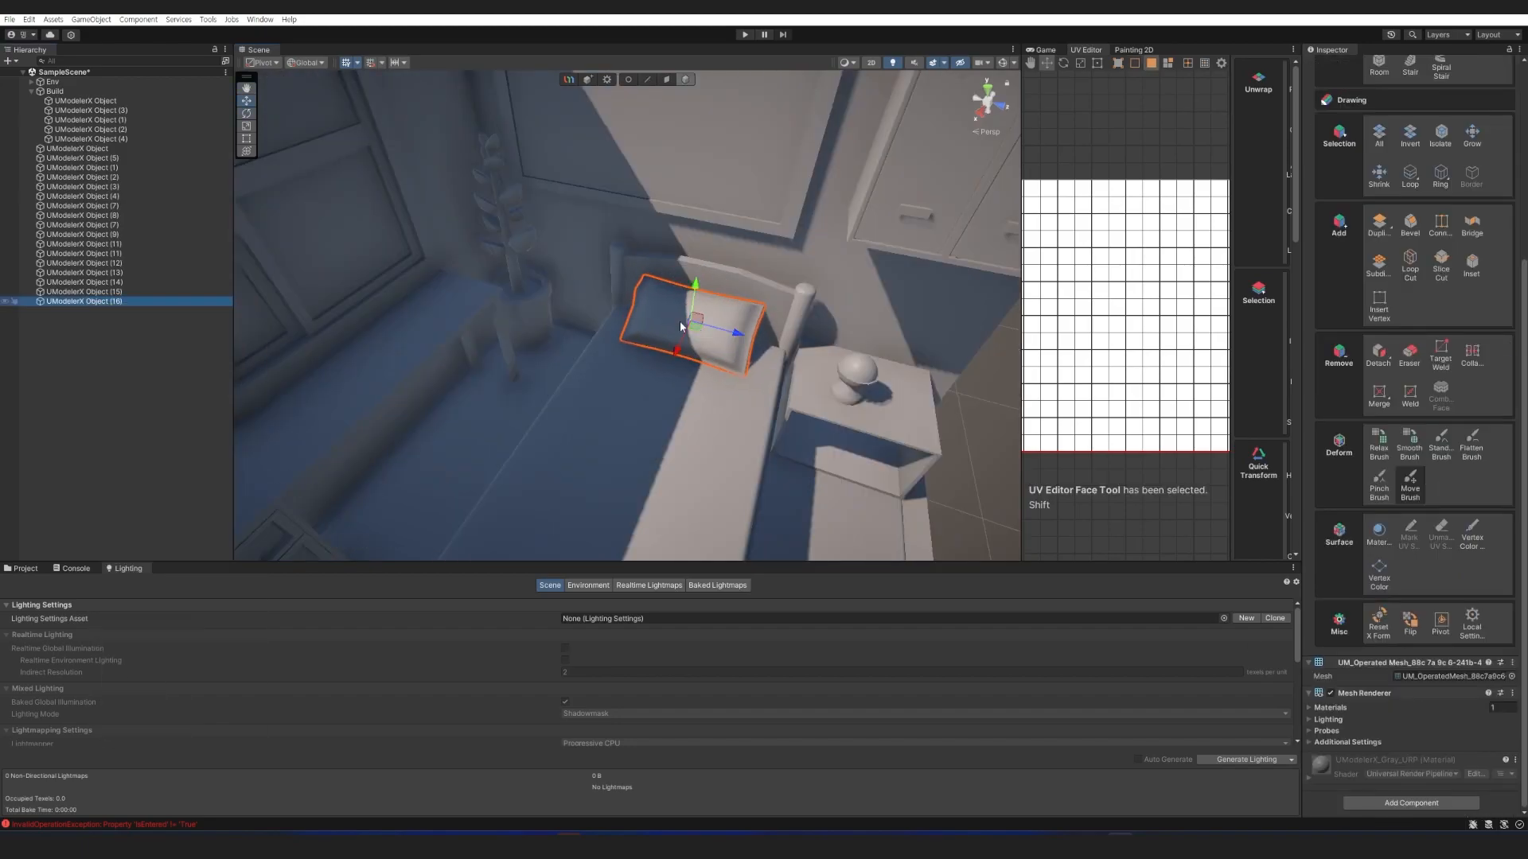
{"action": "mouse_move", "coordinate": [686, 328]}
{"action": "left_mouse_down"}
{"action": "mouse_move", "coordinate": [662, 356]}
{"action": "mouse_move", "coordinate": [699, 349]}
{"action": "left_mouse_up"}
Shorten the copied pillow by moving its end control points with an FFD 2x2x2 modifier, and collapse the modifier.
{"action": "scroll", "coordinate": [1432, 318], "scroll_direction": "up", "scroll_amount": 10}
{"action": "left_click", "coordinate": [1490, 203]}
{"action": "left_click", "coordinate": [1444, 304]}
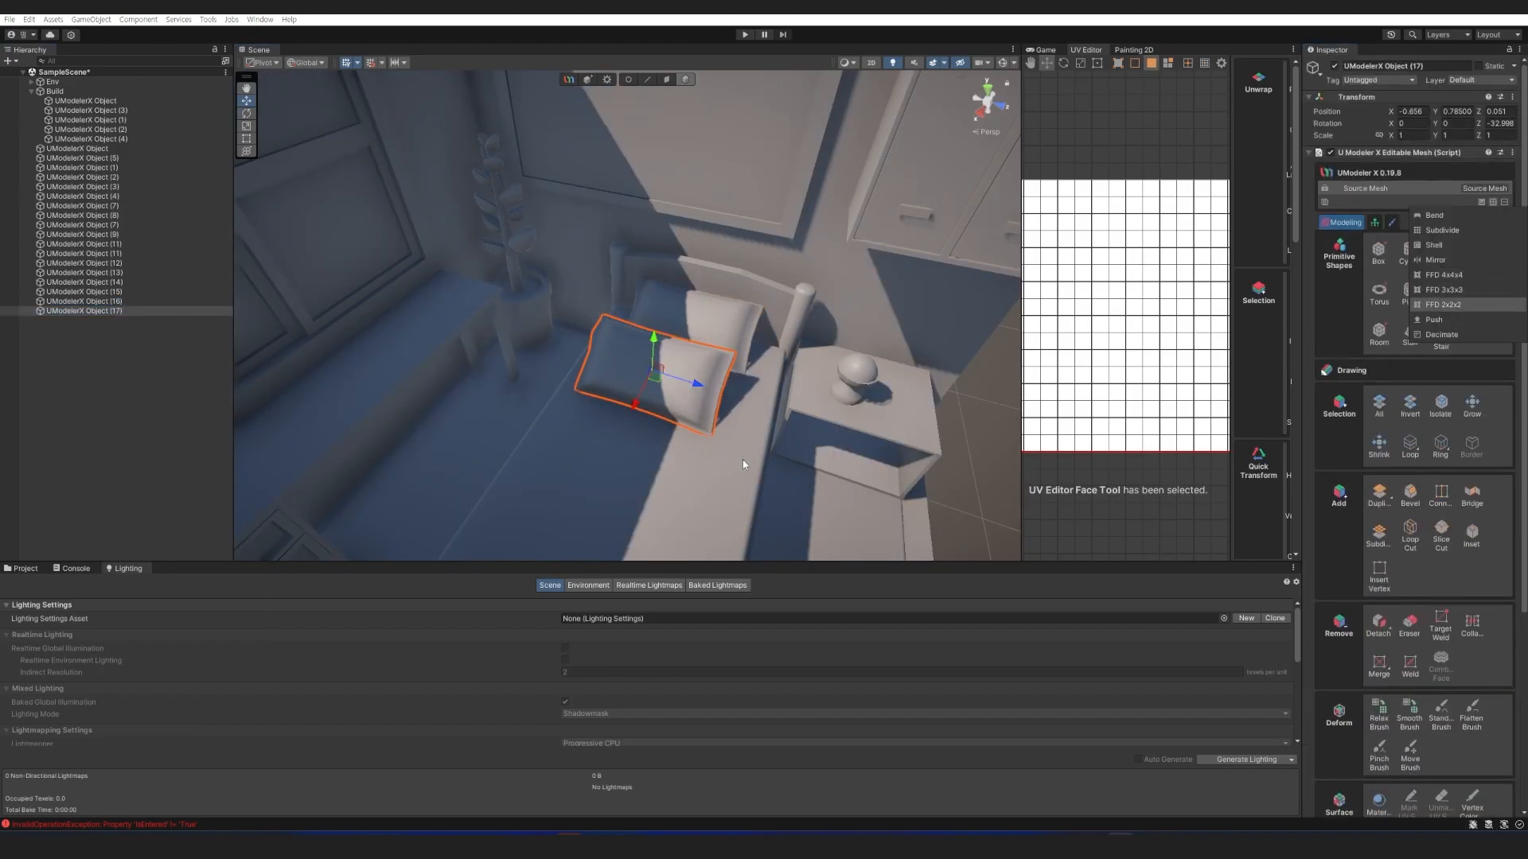
{"action": "left_click_drag", "start_coordinate": [743, 460], "coordinate": [676, 319]}
{"action": "left_click_drag", "start_coordinate": [782, 366], "coordinate": [758, 358]}
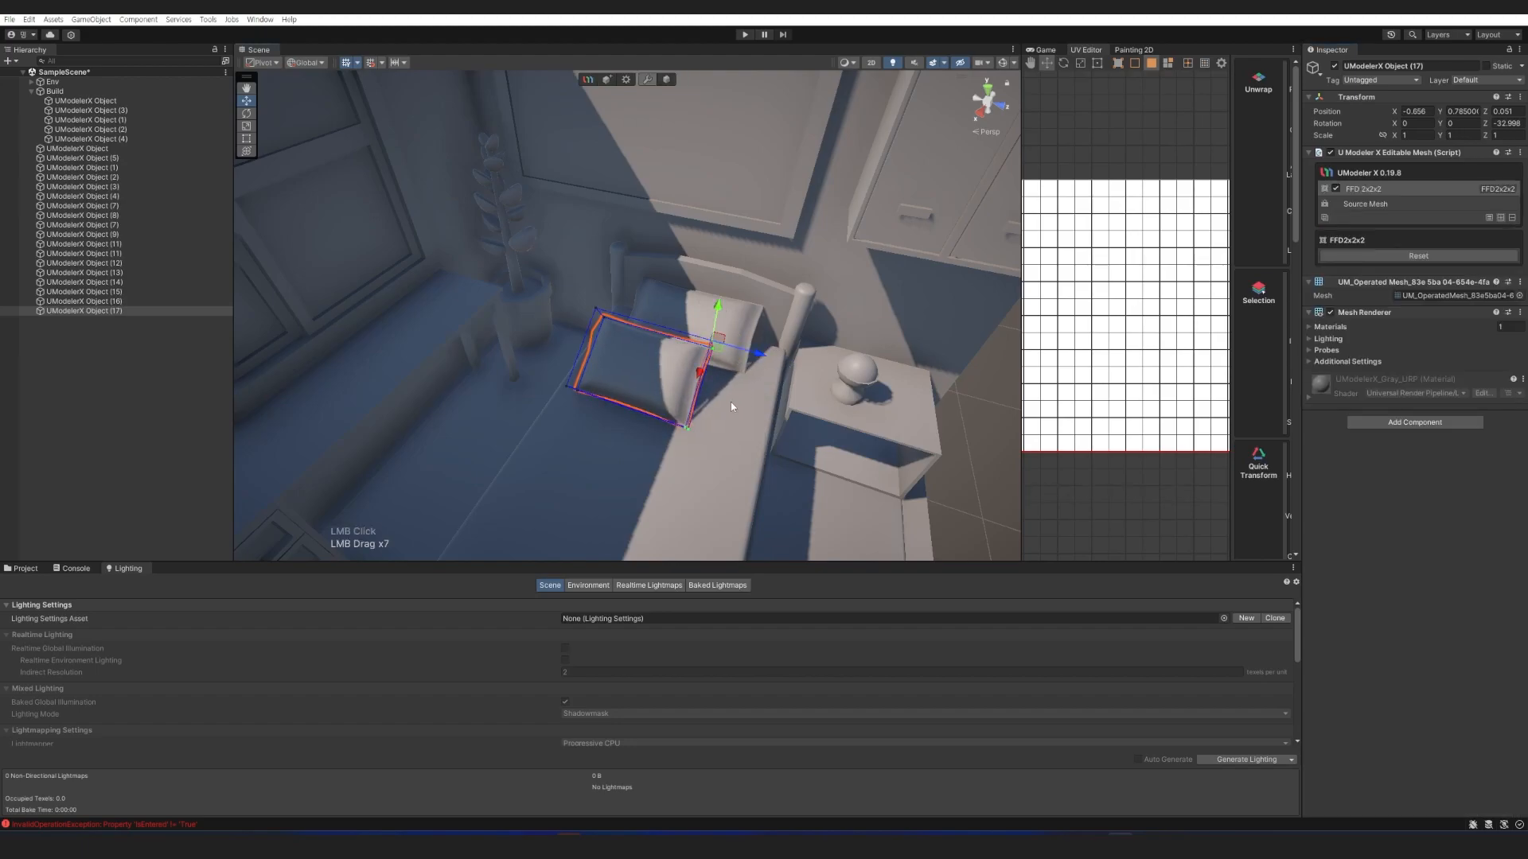
{"action": "left_click", "coordinate": [1489, 217]}
Rotate the shortened pillow and shift it closer to the pillow behind it.
{"action": "key", "text": "e"}
{"action": "left_click_drag", "start_coordinate": [668, 408], "coordinate": [700, 399]}
{"action": "left_click_drag", "start_coordinate": [678, 345], "coordinate": [654, 356]}
{"action": "scroll", "coordinate": [647, 358], "scroll_direction": "up", "scroll_amount": 5}
{"action": "middle_click_drag", "start_coordinate": [648, 358], "coordinate": [559, 347]}
{"action": "key", "text": "w"}
{"action": "mouse_move", "coordinate": [559, 340]}
{"action": "left_mouse_down"}
{"action": "mouse_move", "coordinate": [580, 368]}
{"action": "mouse_move", "coordinate": [562, 392]}
{"action": "mouse_move", "coordinate": [579, 358]}
{"action": "left_mouse_up"}
Switch the gizmo to local orientation and rotate the small pillow to rest against the larger one.
{"action": "key", "text": "e"}
{"action": "key", "text": "x"}
{"action": "key", "text": "r"}
{"action": "key", "text": "w"}
{"action": "key", "text": "e"}
{"action": "left_click_drag", "start_coordinate": [569, 354], "coordinate": [610, 374]}
{"action": "right_click_drag", "start_coordinate": [609, 374], "coordinate": [683, 373]}
Area-select at vertex level on the small pillow, return to object level and clear the selection.
{"action": "key", "text": "1"}
{"action": "key", "text": "w"}
{"action": "left_click", "coordinate": [613, 454]}
{"action": "left_click_drag", "start_coordinate": [613, 453], "coordinate": [680, 372]}
{"action": "key", "text": "w"}
{"action": "right_click_drag", "start_coordinate": [680, 371], "coordinate": [687, 390]}
{"action": "key", "text": "3"}
{"action": "key", "text": "4"}
{"action": "left_click", "coordinate": [812, 315]}
{"action": "right_click_drag", "start_coordinate": [811, 315], "coordinate": [733, 381]}
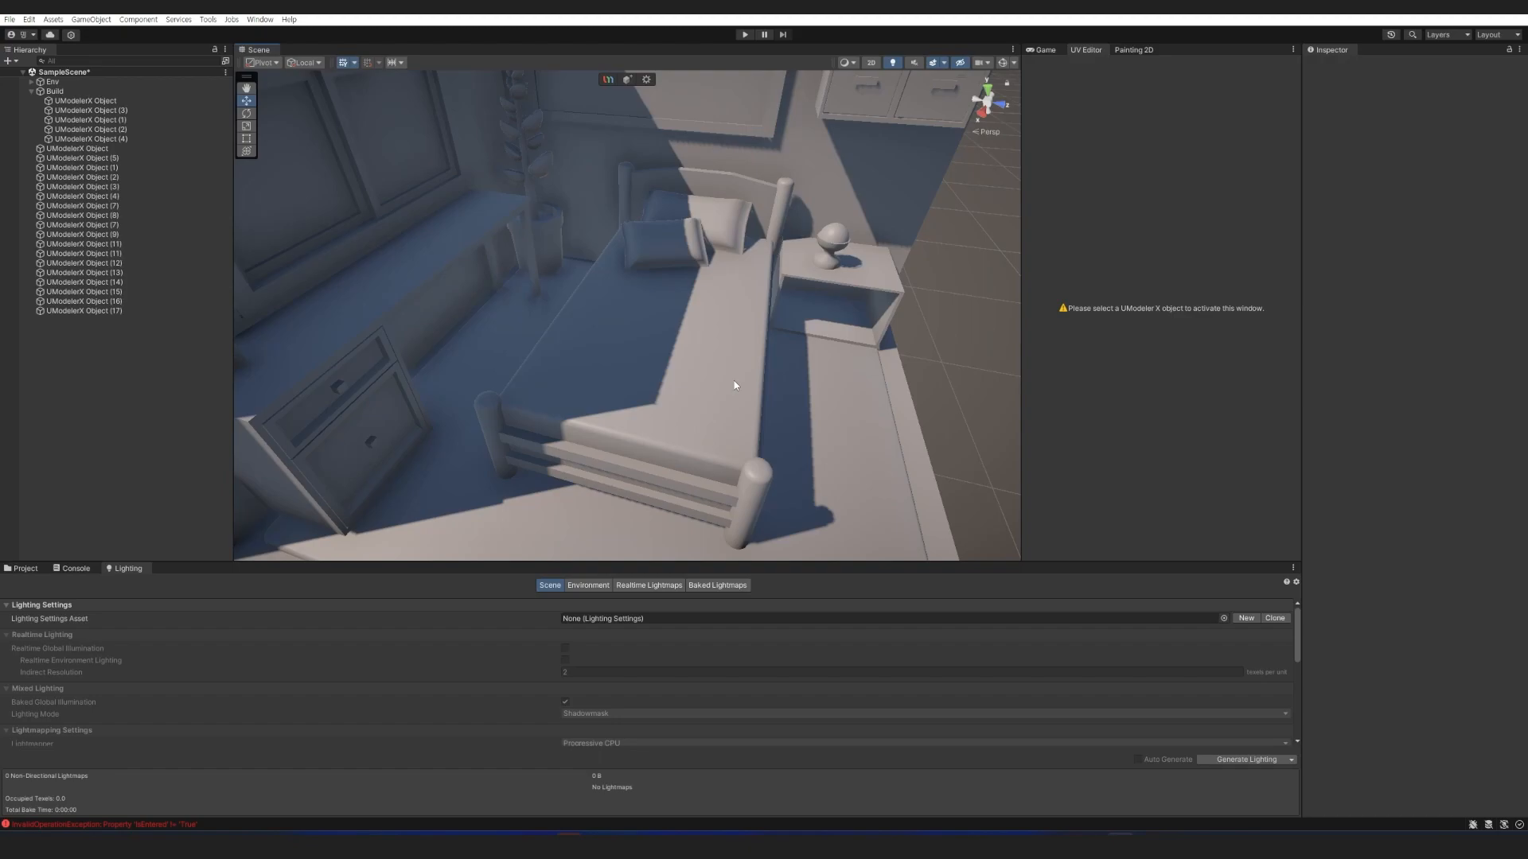
Create a new object and build a thin box over the foot half of the mattress as the blanket.
{"action": "left_click", "coordinate": [628, 81]}
{"action": "left_click", "coordinate": [1379, 252]}
{"action": "left_click_drag", "start_coordinate": [558, 326], "coordinate": [799, 444]}
{"action": "left_click", "coordinate": [799, 424]}
{"action": "key", "text": "Escape"}
Adjust the placement of the blanket box so it sits over the mattress.
{"action": "mouse_move", "coordinate": [562, 331]}
{"action": "left_mouse_down"}
{"action": "mouse_move", "coordinate": [536, 365]}
{"action": "mouse_move", "coordinate": [506, 271]}
{"action": "mouse_move", "coordinate": [519, 306]}
{"action": "mouse_move", "coordinate": [580, 317]}
{"action": "left_mouse_up"}
{"action": "key", "text": "r"}
{"action": "key", "text": "w"}
{"action": "key", "text": "r"}
{"action": "right_click_drag", "start_coordinate": [589, 326], "coordinate": [675, 319]}
Select faces of the blanket box and scale them to fit it to the bed.
{"action": "key", "text": "2"}
{"action": "left_click", "coordinate": [611, 388]}
{"action": "key", "text": "3"}
{"action": "left_click", "coordinate": [609, 374]}
{"action": "key", "text": "a"}
{"action": "key", "text": "r"}
{"action": "left_click_drag", "start_coordinate": [675, 248], "coordinate": [674, 269]}
{"action": "key", "text": "w"}
Select the blanket's side face and adjust it at the edge of the mattress.
{"action": "left_click", "coordinate": [718, 311]}
{"action": "right_click_drag", "start_coordinate": [707, 322], "coordinate": [519, 446]}
{"action": "key", "text": "e"}
{"action": "left_click_drag", "start_coordinate": [519, 446], "coordinate": [494, 470]}
{"action": "key", "text": "w"}
{"action": "key", "text": "e"}
{"action": "key", "text": "w"}
{"action": "key", "text": "a"}
{"action": "right_click_drag", "start_coordinate": [494, 470], "coordinate": [560, 411]}
Extrude the blanket's side face down over the bed's side and rotate the new flap.
{"action": "left_click", "coordinate": [560, 410]}
{"action": "left_click_drag", "start_coordinate": [524, 409], "coordinate": [509, 447], "text": "shift"}
{"action": "key", "text": "e"}
{"action": "left_click_drag", "start_coordinate": [509, 430], "coordinate": [581, 473]}
Select the blanket's fold edges and side face to refine the hanging flap.
{"action": "key", "text": "2"}
{"action": "left_click", "coordinate": [560, 392]}
{"action": "right_click_drag", "start_coordinate": [561, 391], "coordinate": [490, 397]}
{"action": "left_click", "coordinate": [600, 316]}
{"action": "key", "text": "w"}
{"action": "key", "text": "3"}
{"action": "left_click", "coordinate": [565, 397]}
{"action": "key", "text": "e"}
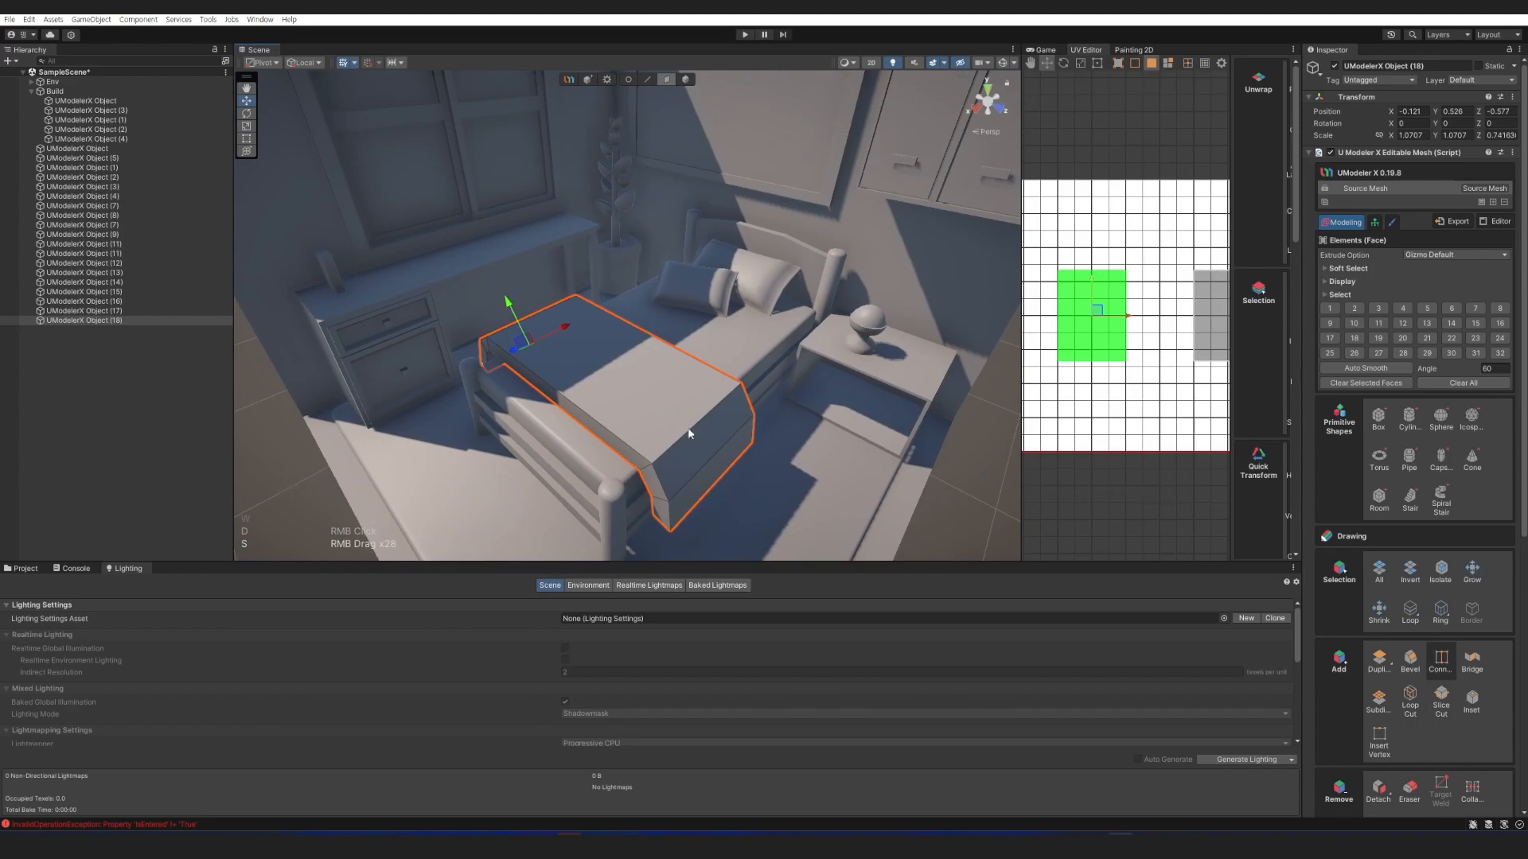
Duplicate the blanket at object level and move the copy toward the pillows.
{"action": "key", "text": "4"}
{"action": "right_click", "coordinate": [96, 321]}
{"action": "right_click", "coordinate": [49, 321]}
{"action": "left_click", "coordinate": [73, 398]}
{"action": "left_click_drag", "start_coordinate": [544, 331], "coordinate": [635, 291]}
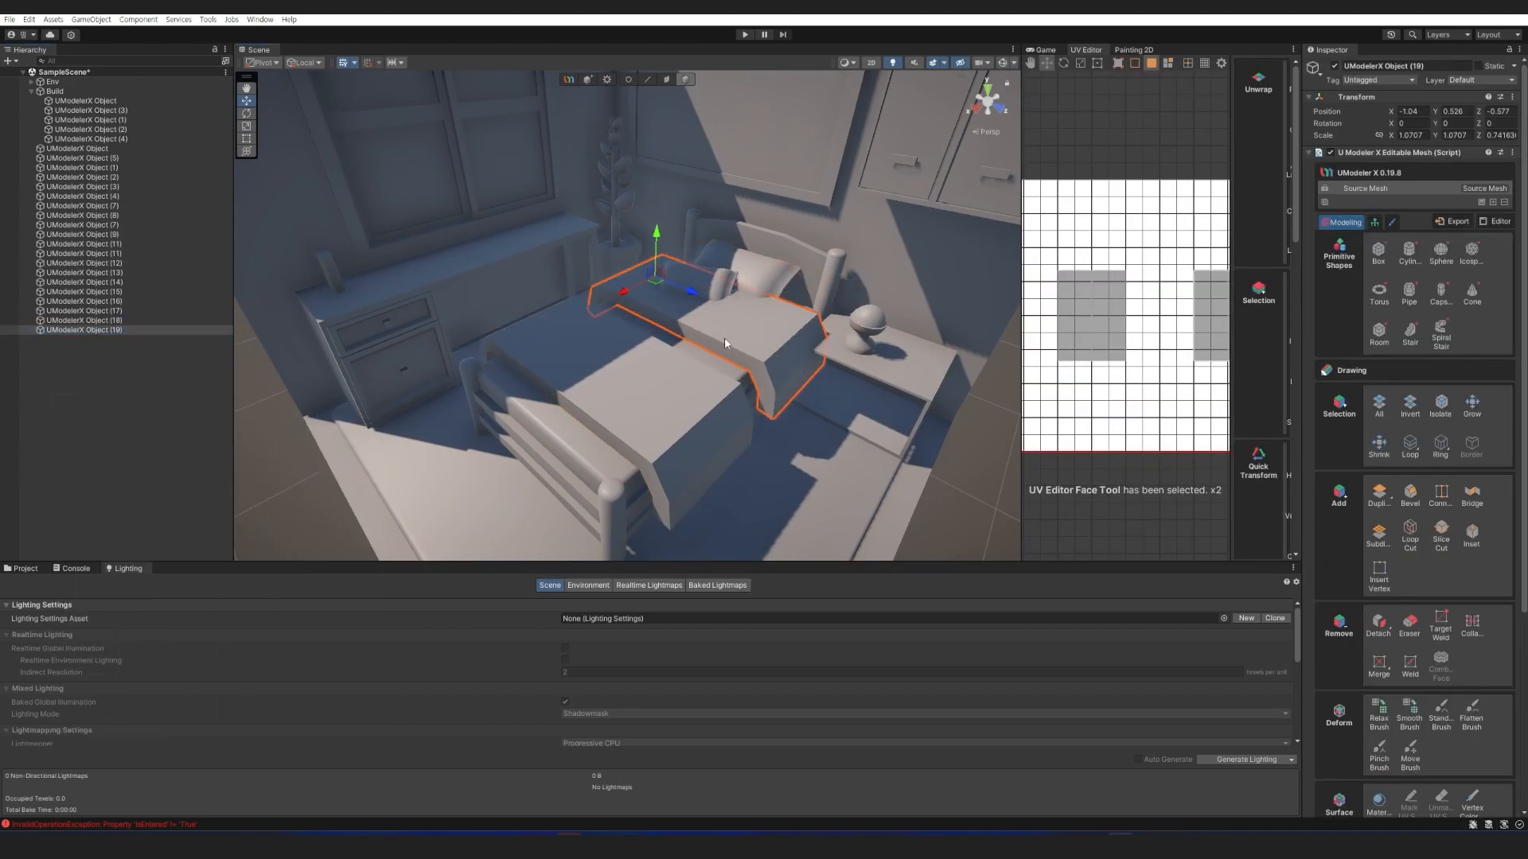
Try to narrow the copied blanket by moving control points of an FFD 2x2x2 modifier.
{"action": "key", "text": "3"}
{"action": "key", "text": "alt+a"}
{"action": "left_click", "coordinate": [1492, 202]}
{"action": "left_click", "coordinate": [1456, 307]}
{"action": "left_click", "coordinate": [805, 406]}
{"action": "left_click_drag", "start_coordinate": [783, 426], "coordinate": [754, 433]}
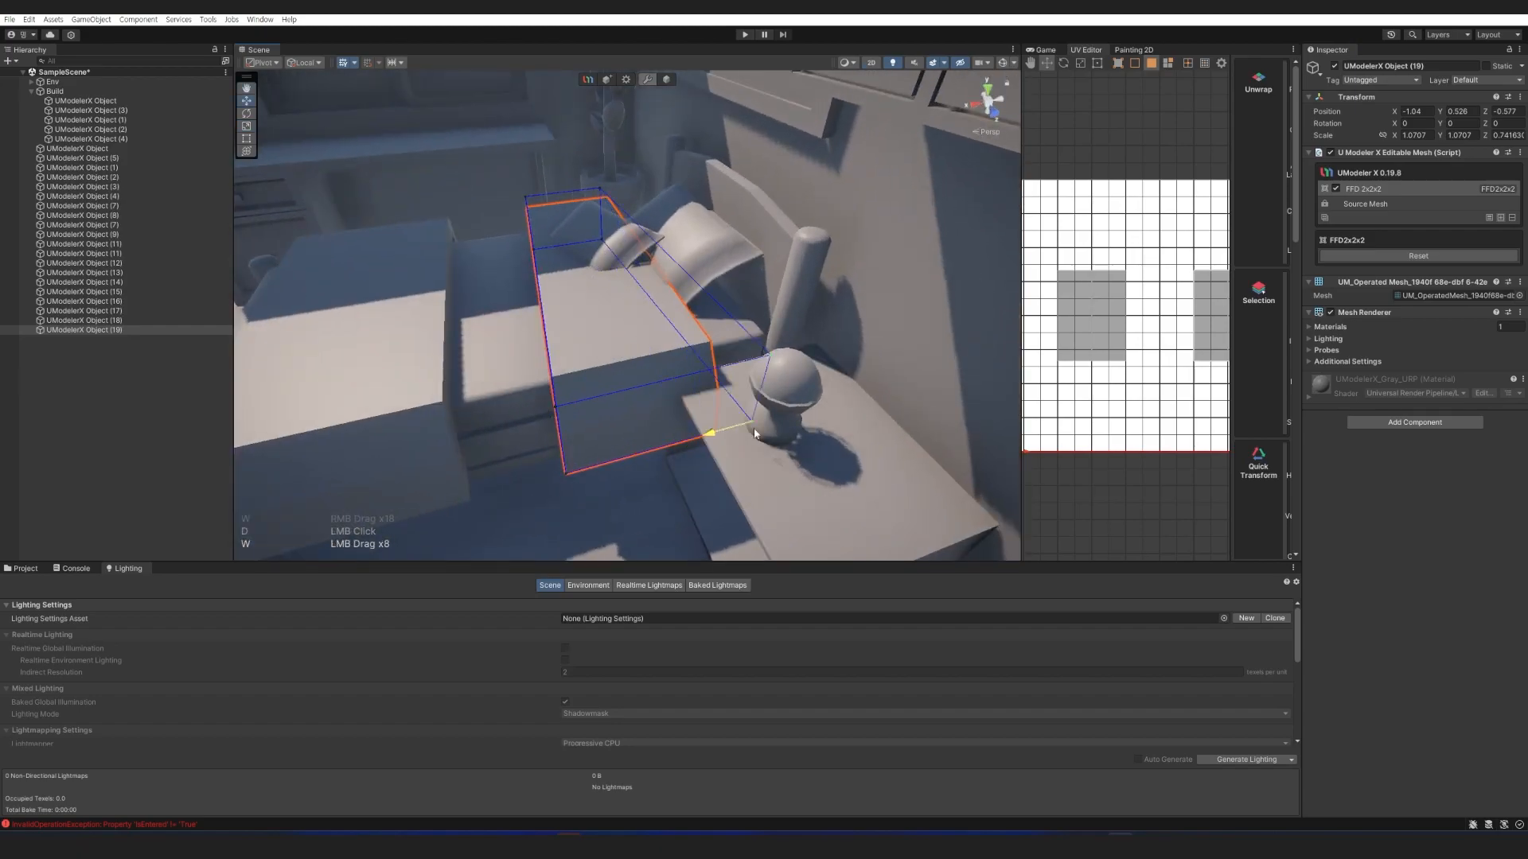
{"action": "key", "text": "ctrl+z"}
{"action": "left_click", "coordinate": [1365, 203]}
Select all faces of the copied blanket and add a new FFD modifier to it.
{"action": "scroll", "coordinate": [1401, 318], "scroll_direction": "down", "scroll_amount": 5}
{"action": "left_click", "coordinate": [1439, 674]}
{"action": "key", "text": "3"}
{"action": "key", "text": "alt+a"}
{"action": "scroll", "coordinate": [1442, 325], "scroll_direction": "up", "scroll_amount": 4}
{"action": "left_click", "coordinate": [1492, 117]}
{"action": "left_click", "coordinate": [1456, 201]}
Move the FFD control points to narrow the copied blanket into a folded strip, and collapse the modifier.
{"action": "left_click_drag", "start_coordinate": [688, 345], "coordinate": [615, 465]}
{"action": "right_click_drag", "start_coordinate": [616, 465], "coordinate": [685, 496]}
{"action": "key", "text": "a"}
{"action": "key", "text": "w"}
{"action": "key", "text": "d"}
{"action": "left_click_drag", "start_coordinate": [688, 501], "coordinate": [658, 429]}
{"action": "left_click", "coordinate": [1488, 218]}
Smooth the larger blanket with a level 1 Subdivide modifier and collapse the modifier.
{"action": "right_click_drag", "start_coordinate": [716, 414], "coordinate": [652, 429]}
{"action": "key", "text": "q"}
{"action": "key", "text": "w"}
{"action": "left_click", "coordinate": [652, 430]}
{"action": "left_click", "coordinate": [1493, 202]}
{"action": "left_click", "coordinate": [1448, 229]}
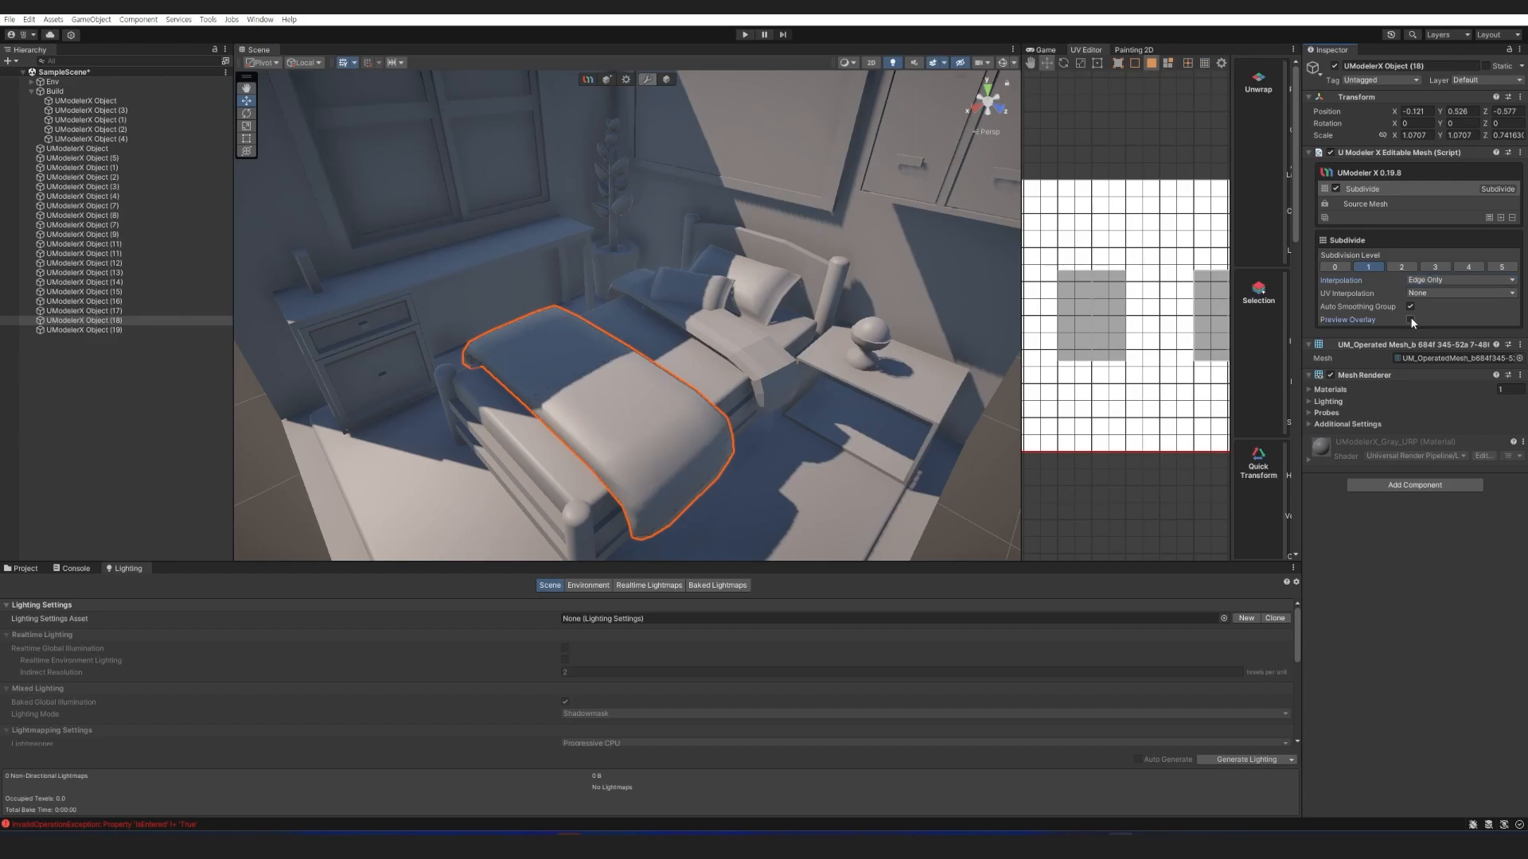
{"action": "left_click", "coordinate": [1481, 217]}
{"action": "right_click_drag", "start_coordinate": [648, 345], "coordinate": [628, 418]}
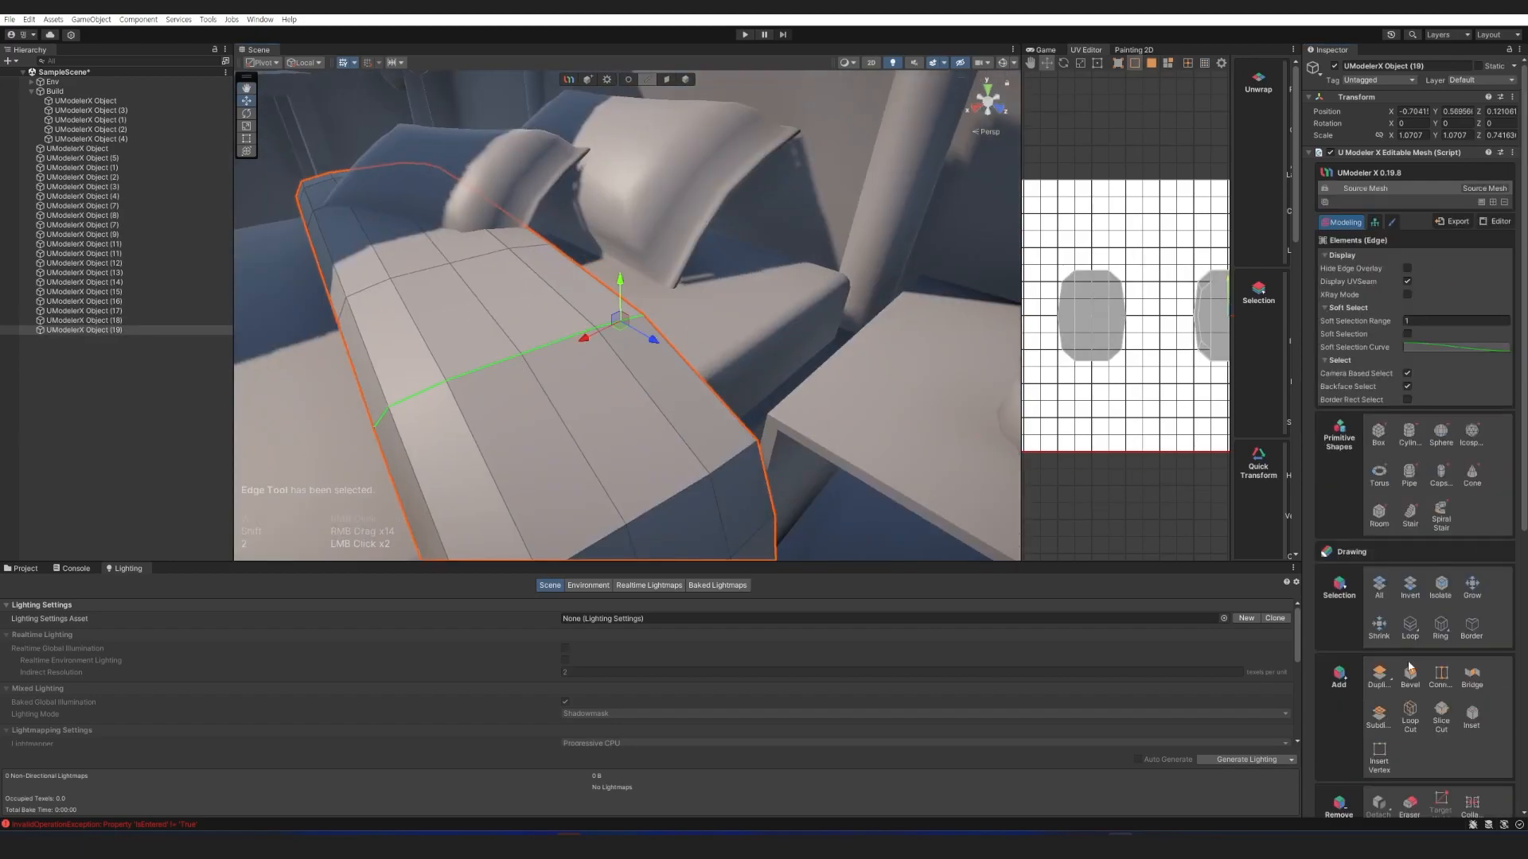
{"action": "right_click_drag", "start_coordinate": [685, 318], "coordinate": [692, 378]}
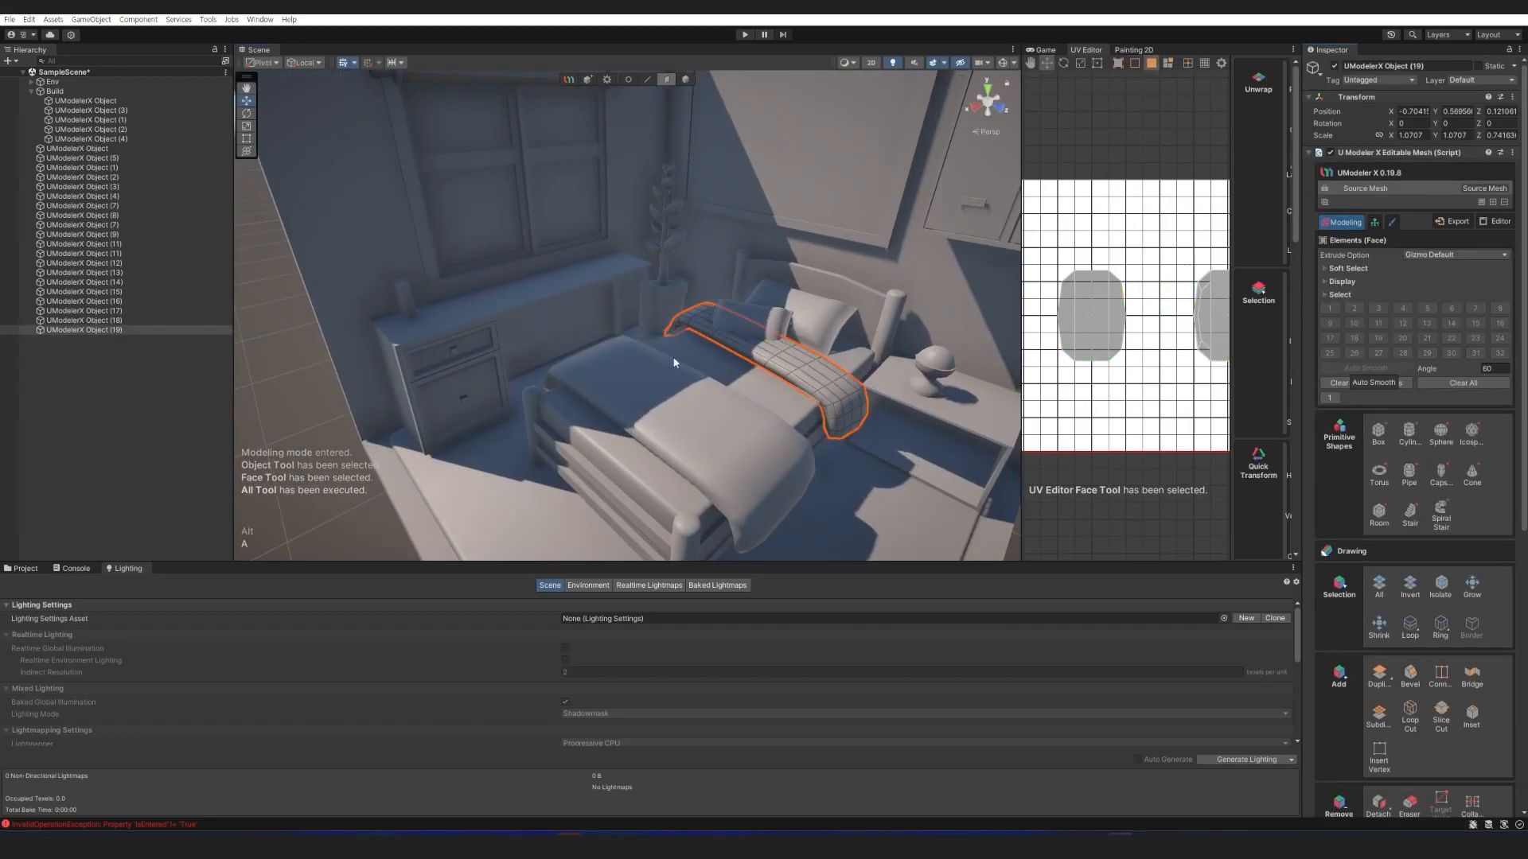
{"action": "right_click_drag", "start_coordinate": [629, 334], "coordinate": [653, 381]}
{"action": "right_click_drag", "start_coordinate": [875, 414], "coordinate": [905, 423]}
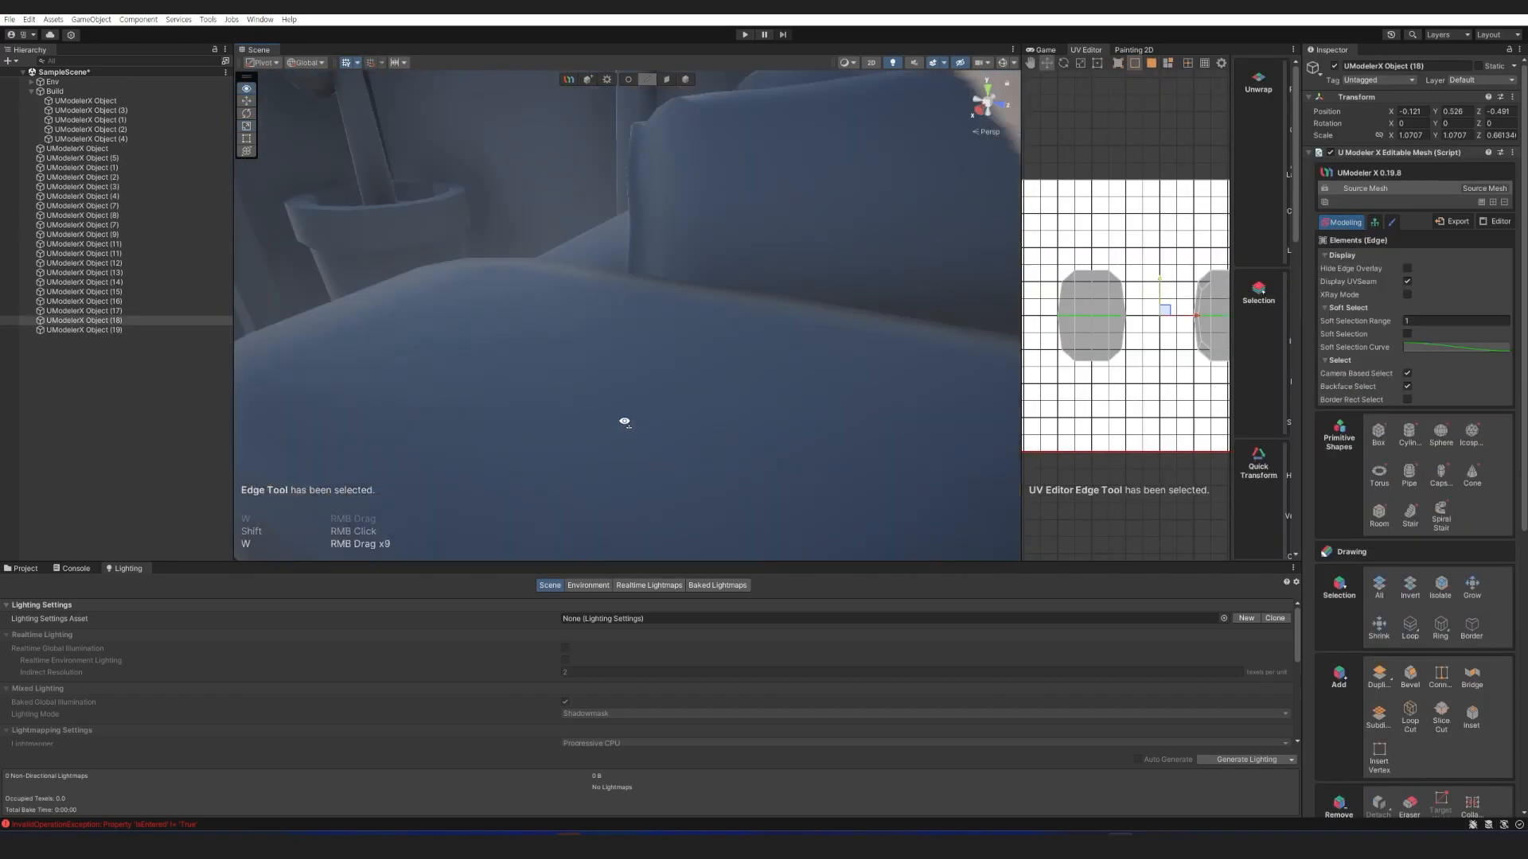
Create a new object with a flat box on the desk for the laptop, and adjust its pivot.
{"action": "key", "text": "4"}
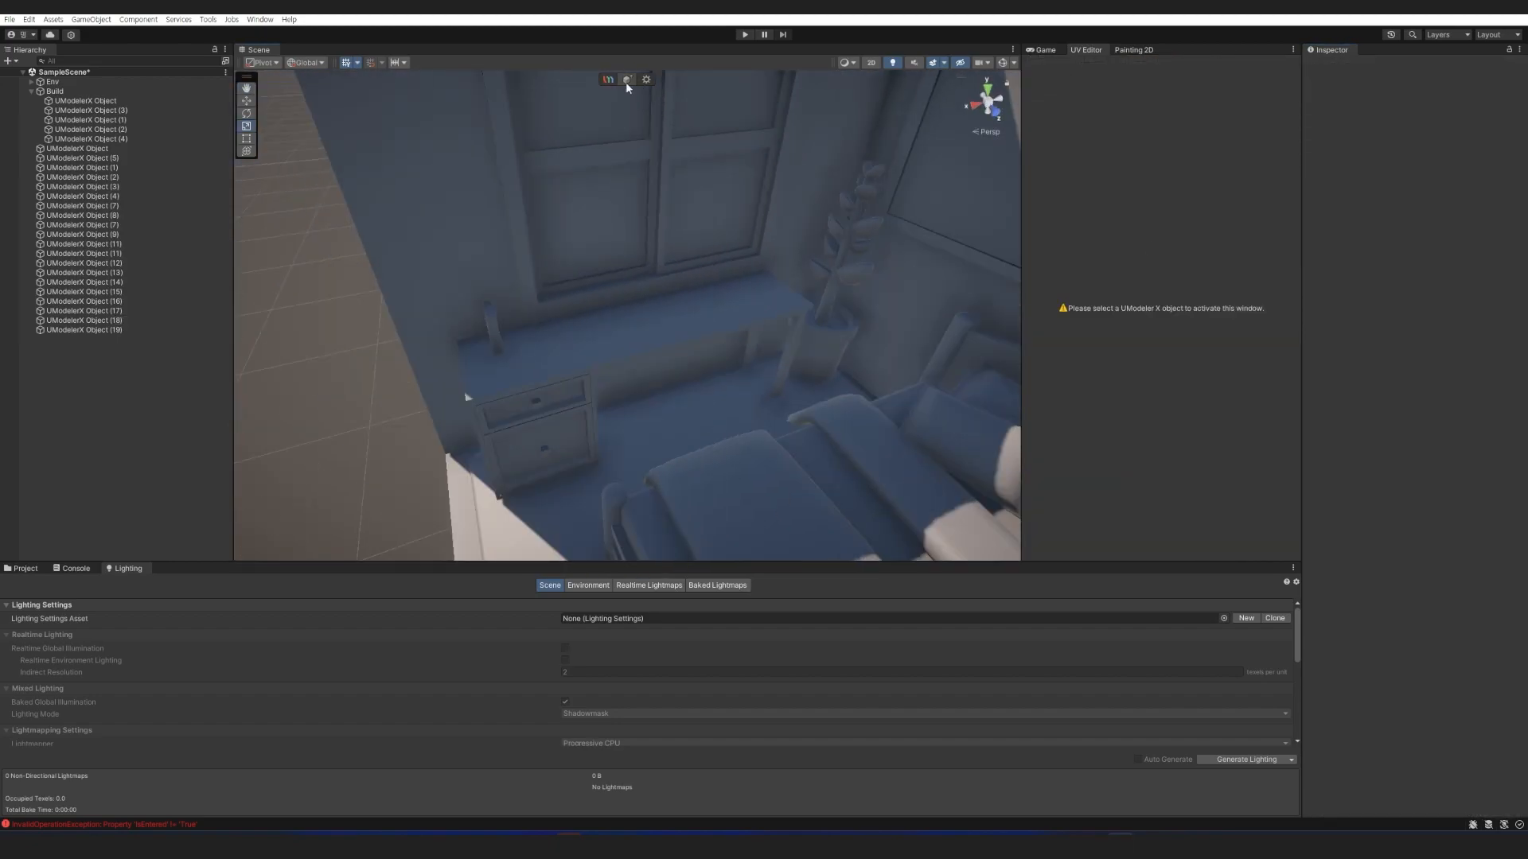
{"action": "left_click", "coordinate": [627, 79]}
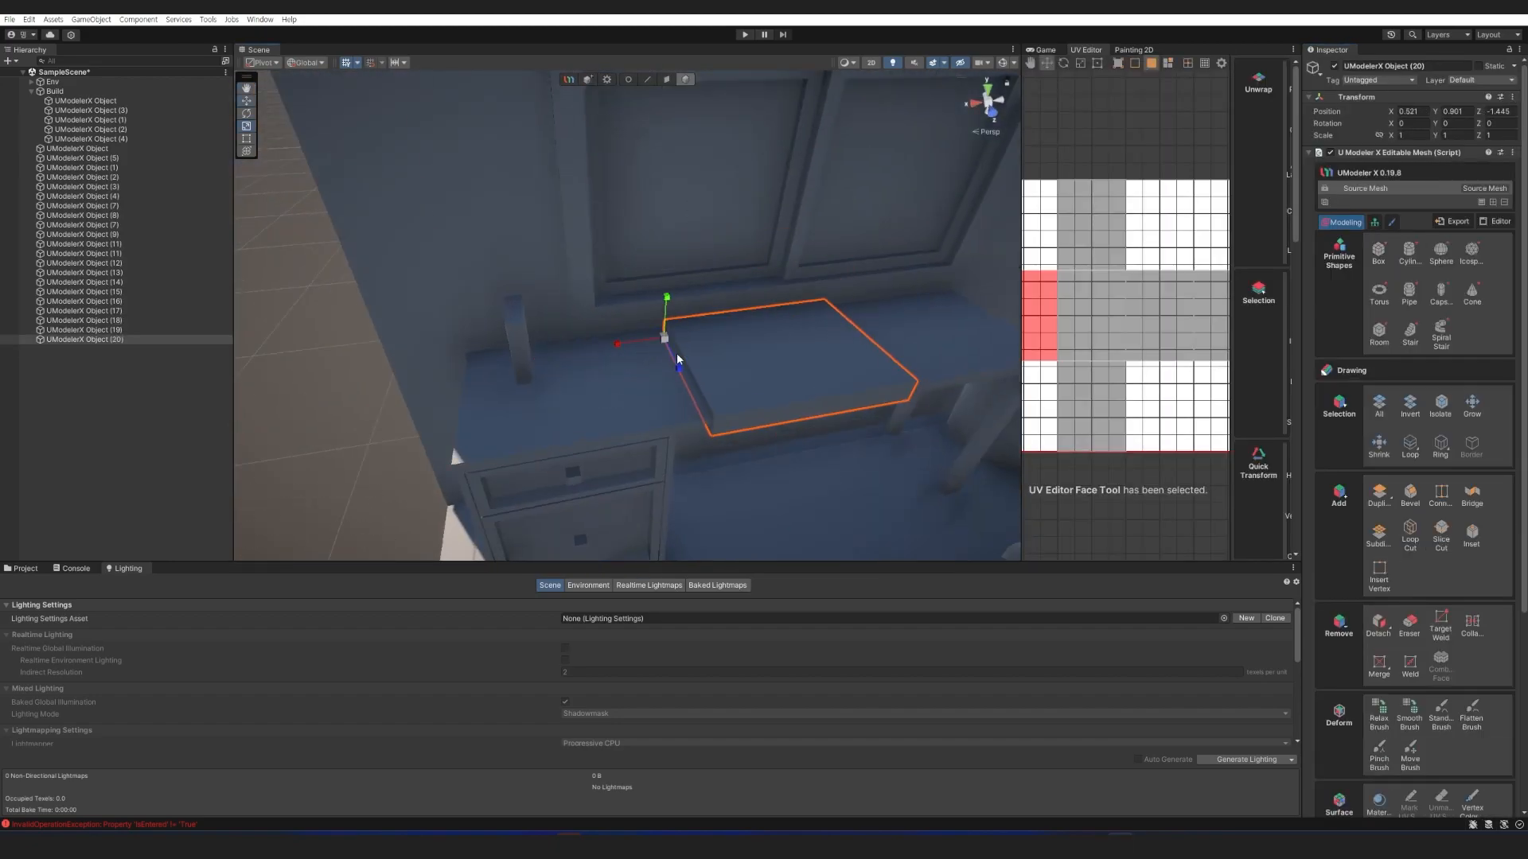
{"action": "left_click", "coordinate": [1440, 623]}
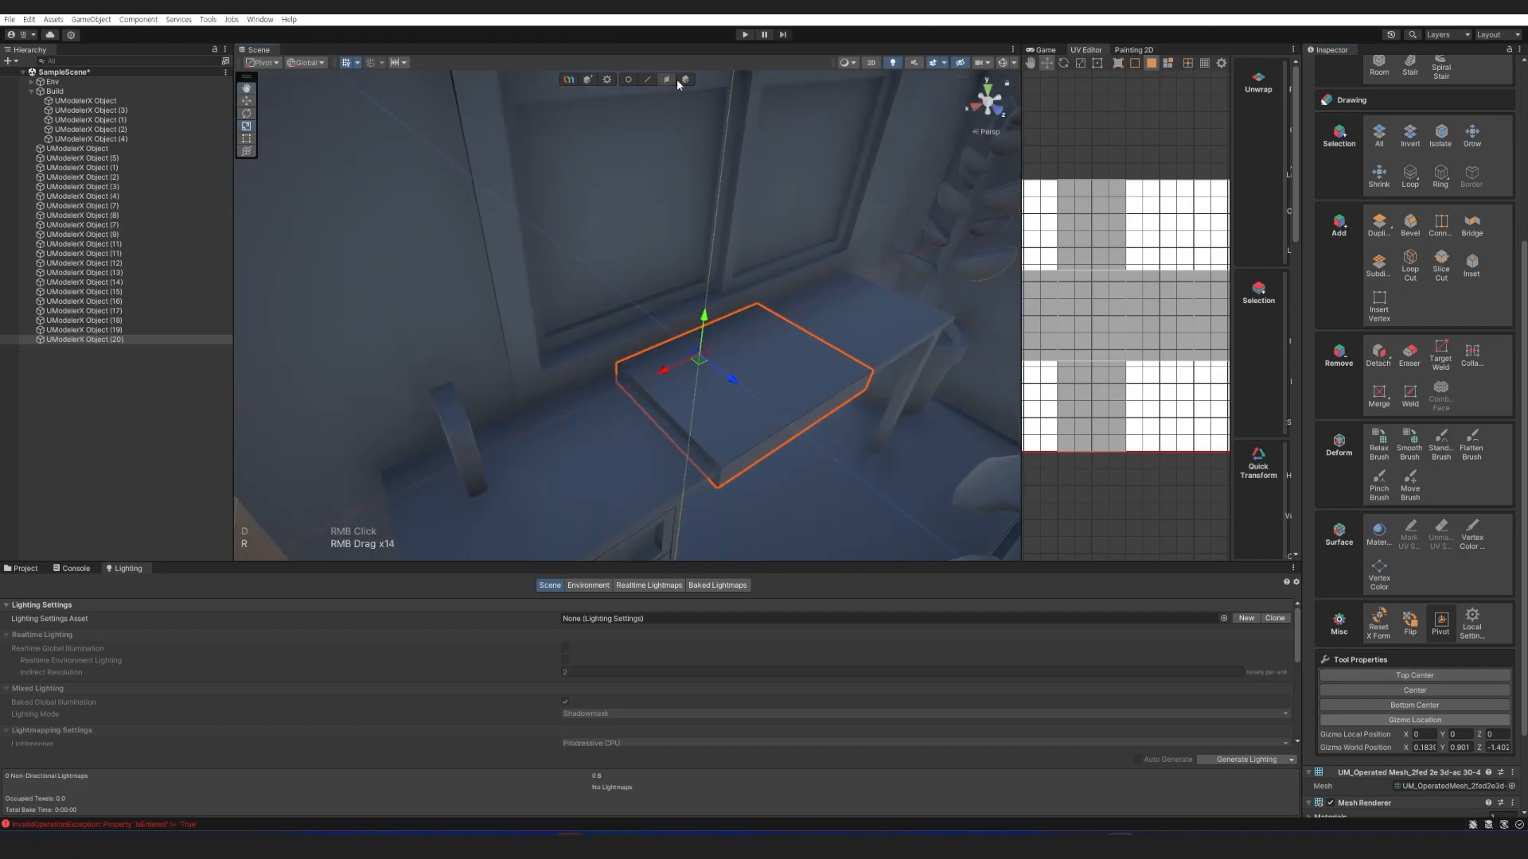
{"action": "left_click", "coordinate": [683, 79]}
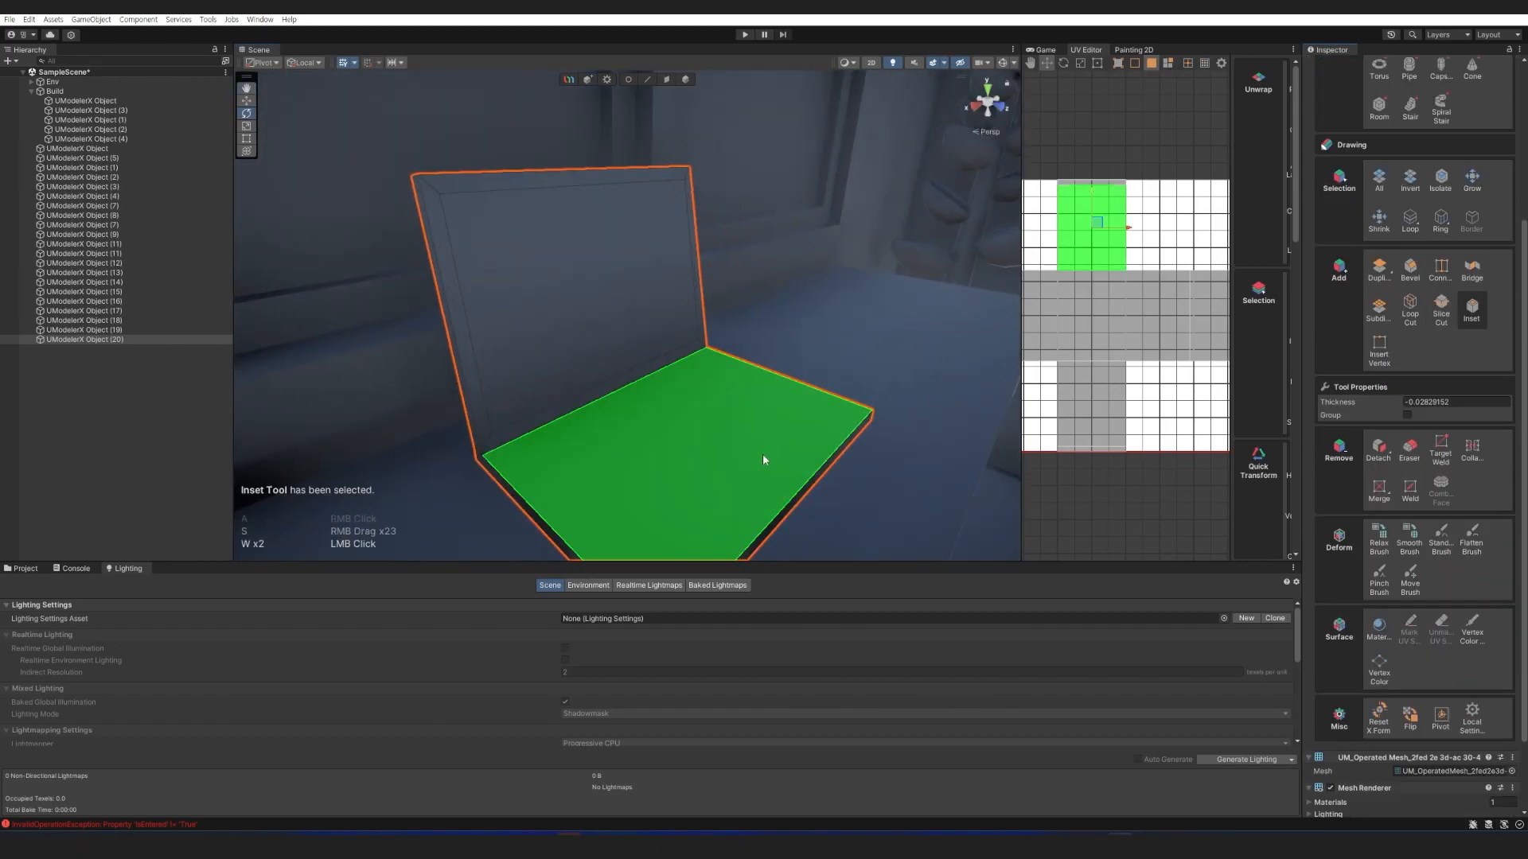
Inset the top face of the laptop's base and expand the Env group in the hierarchy.
{"action": "left_click_drag", "start_coordinate": [762, 460], "coordinate": [700, 459]}
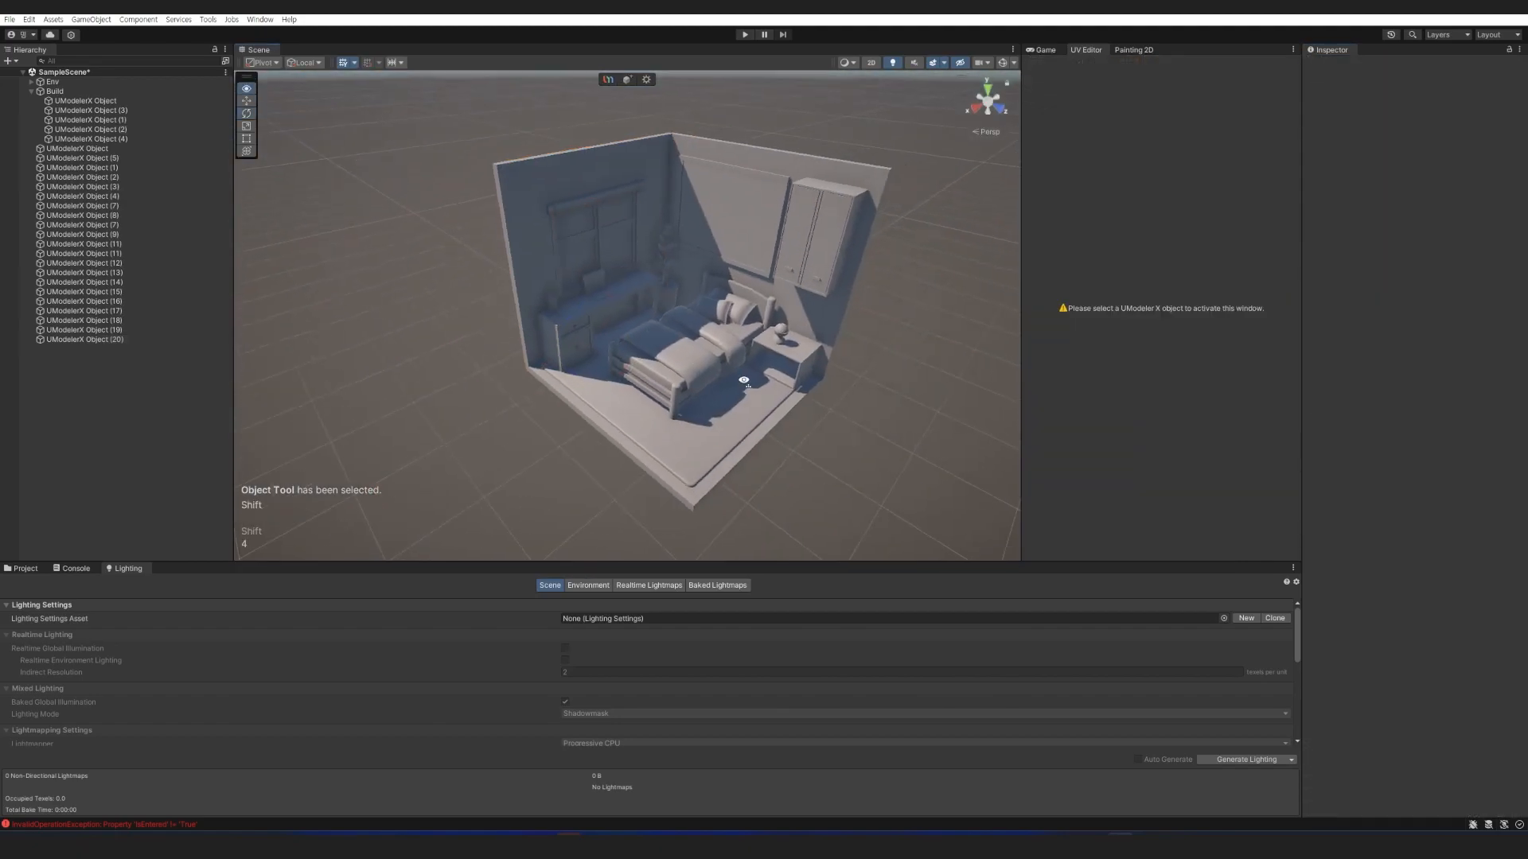
{"action": "left_click", "coordinate": [31, 81]}
{"action": "left_click", "coordinate": [94, 111]}
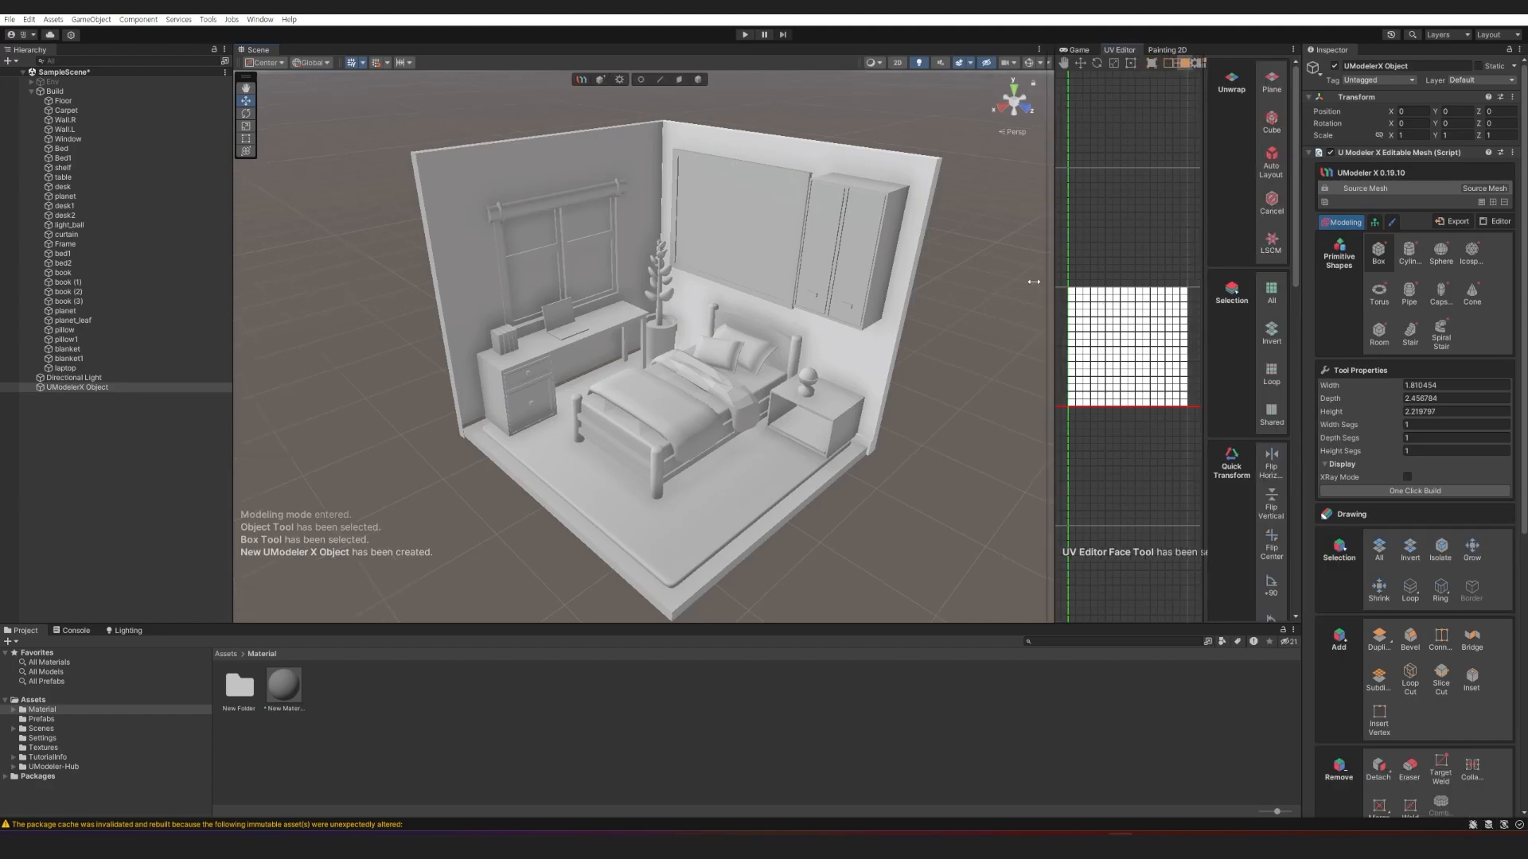
Build a flat box in front of the desk as the chair seat, and move a duplicate of it just beneath.
{"action": "left_click_drag", "start_coordinate": [629, 513], "coordinate": [696, 551]}
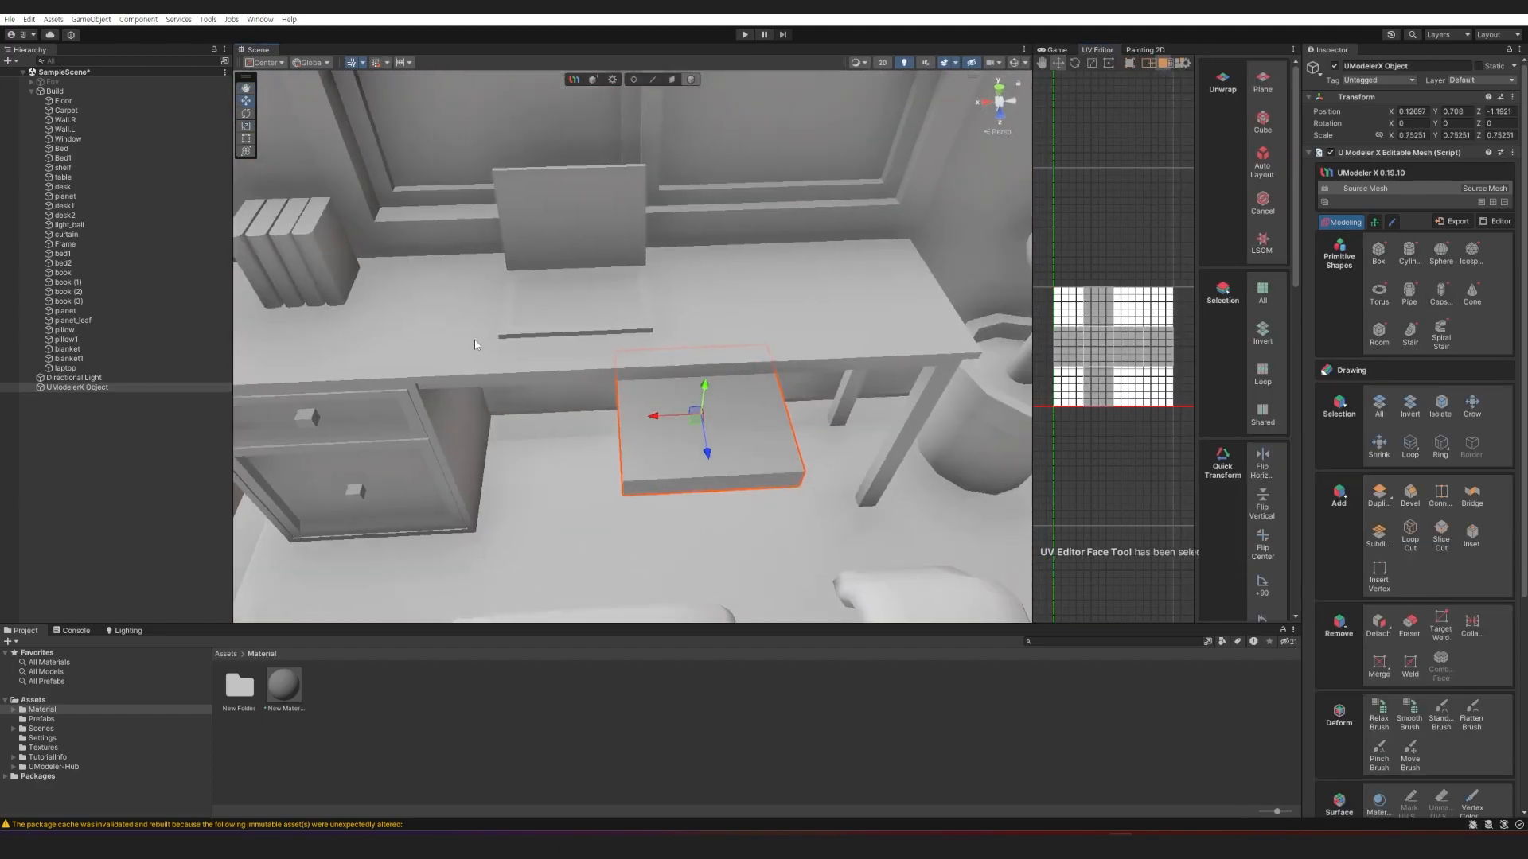
{"action": "left_click_drag", "start_coordinate": [474, 339], "coordinate": [768, 330], "text": "alt"}
{"action": "left_click_drag", "start_coordinate": [694, 239], "coordinate": [582, 292], "text": "alt"}
{"action": "key", "text": "ctrl+d"}
{"action": "left_click_drag", "start_coordinate": [668, 253], "coordinate": [668, 272]}
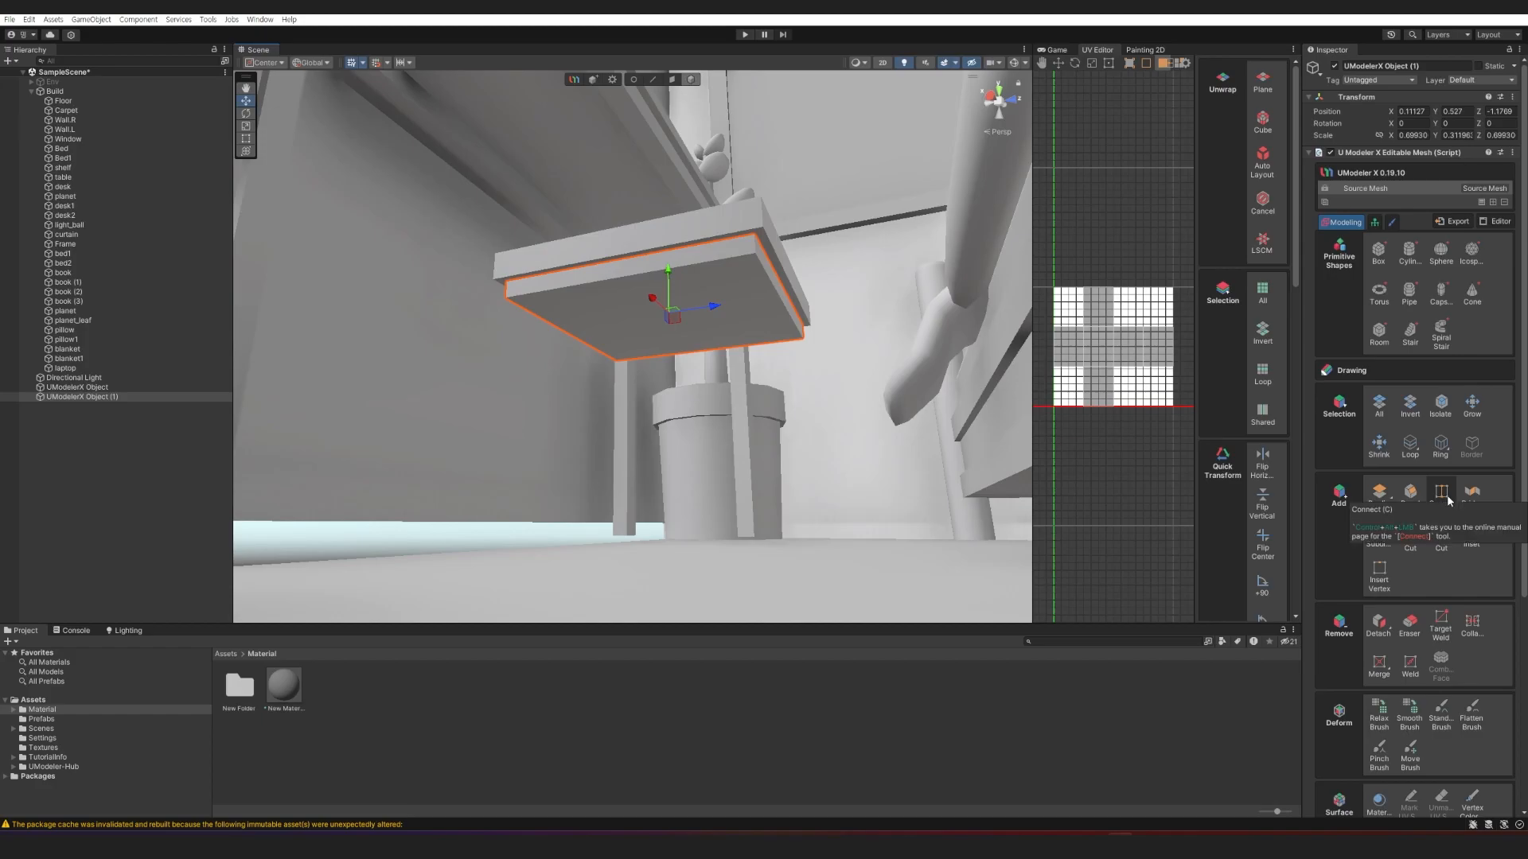
Loop-cut the slab under the seat with offset 0 and an increased pinch, placing cuts near its edges.
{"action": "left_click", "coordinate": [1409, 535]}
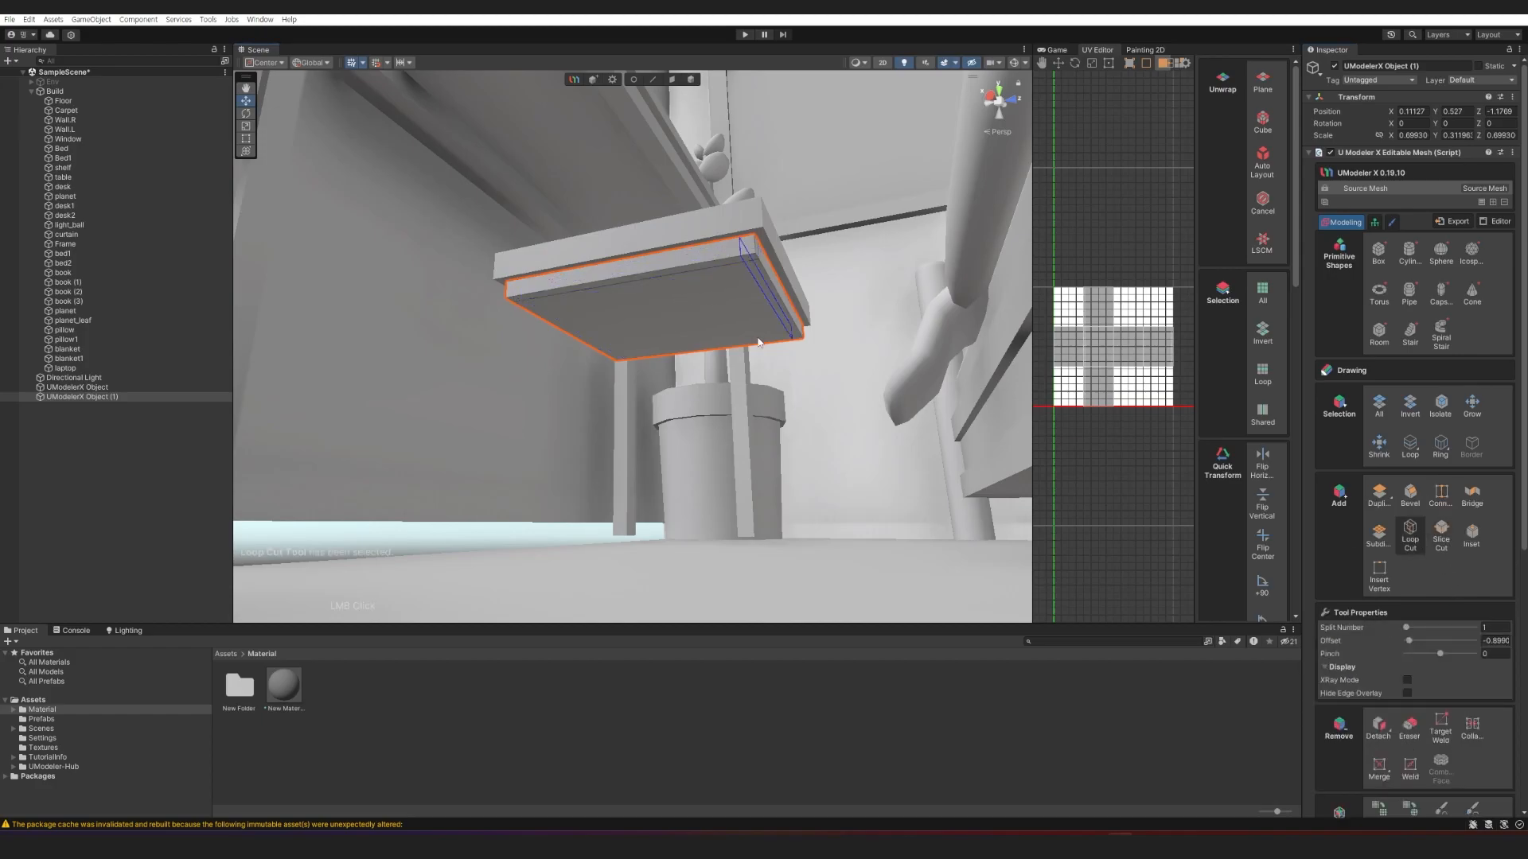
{"action": "right_click_drag", "start_coordinate": [757, 334], "coordinate": [719, 298], "text": "alt"}
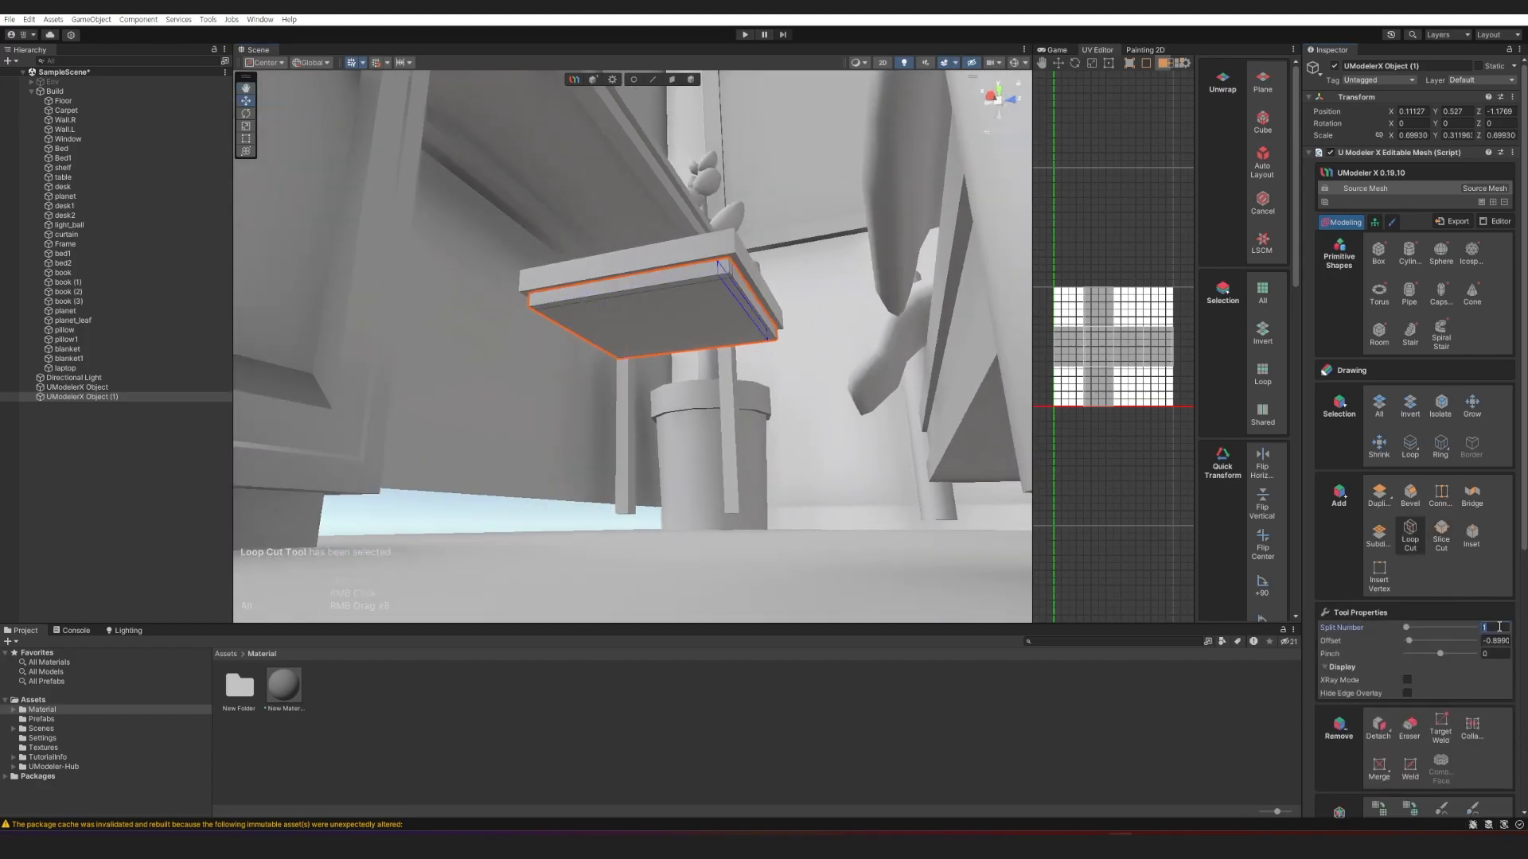
{"action": "key", "text": "Tab"}
{"action": "type", "text": "0"}
{"action": "left_click_drag", "start_coordinate": [1442, 657], "coordinate": [1468, 655]}
{"action": "left_click", "coordinate": [662, 285]}
Extrude the corner faces on the slab's underside down to the floor as chair legs.
{"action": "key", "text": "3"}
{"action": "left_click", "coordinate": [701, 287]}
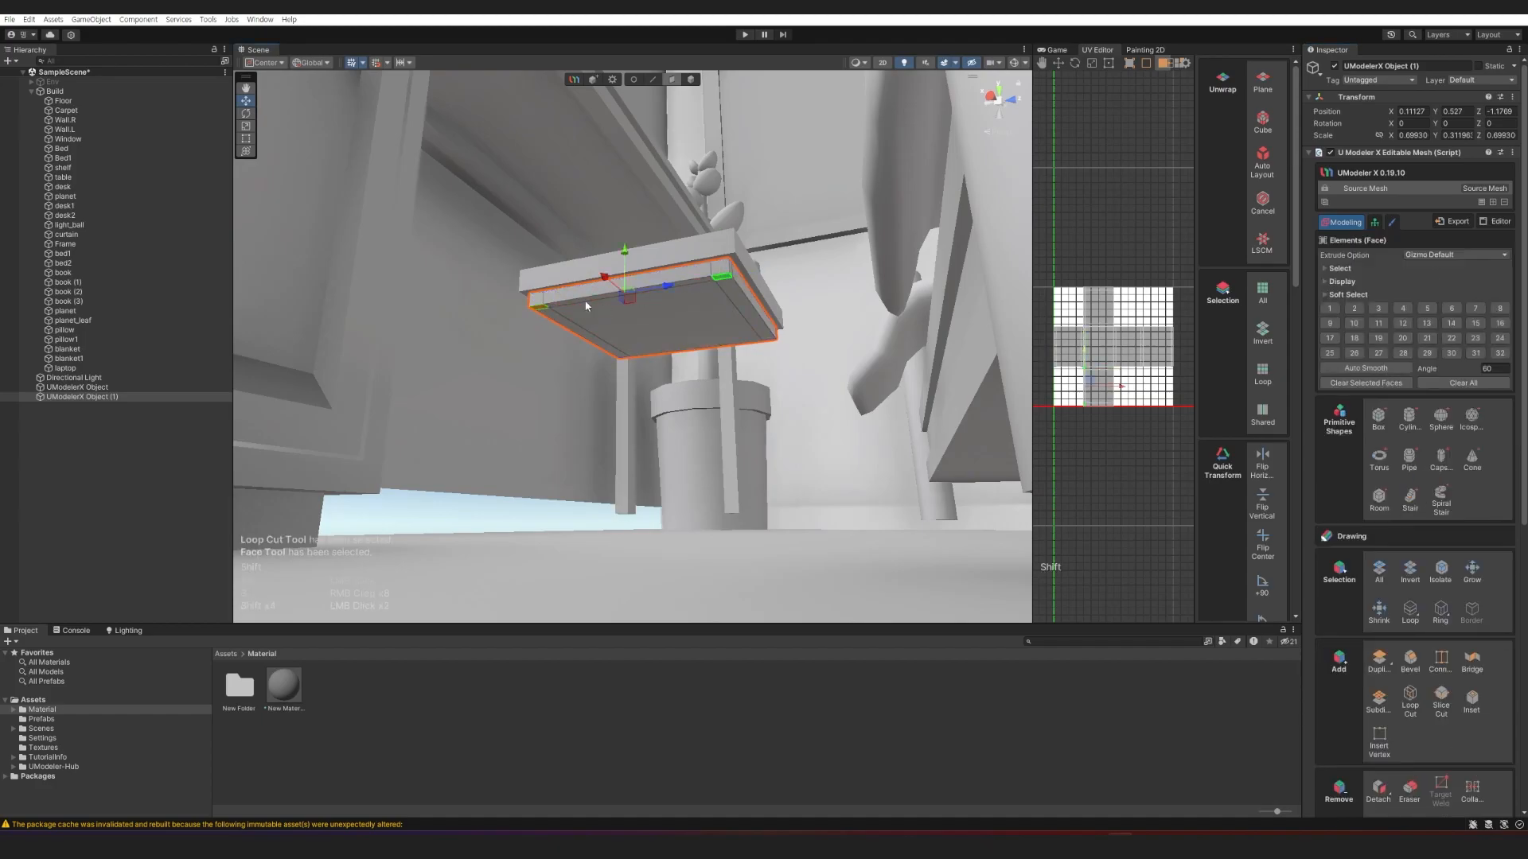
{"action": "left_click_drag", "start_coordinate": [640, 452], "coordinate": [639, 447], "text": "shift"}
{"action": "left_click_drag", "start_coordinate": [634, 350], "coordinate": [637, 423], "text": "alt"}
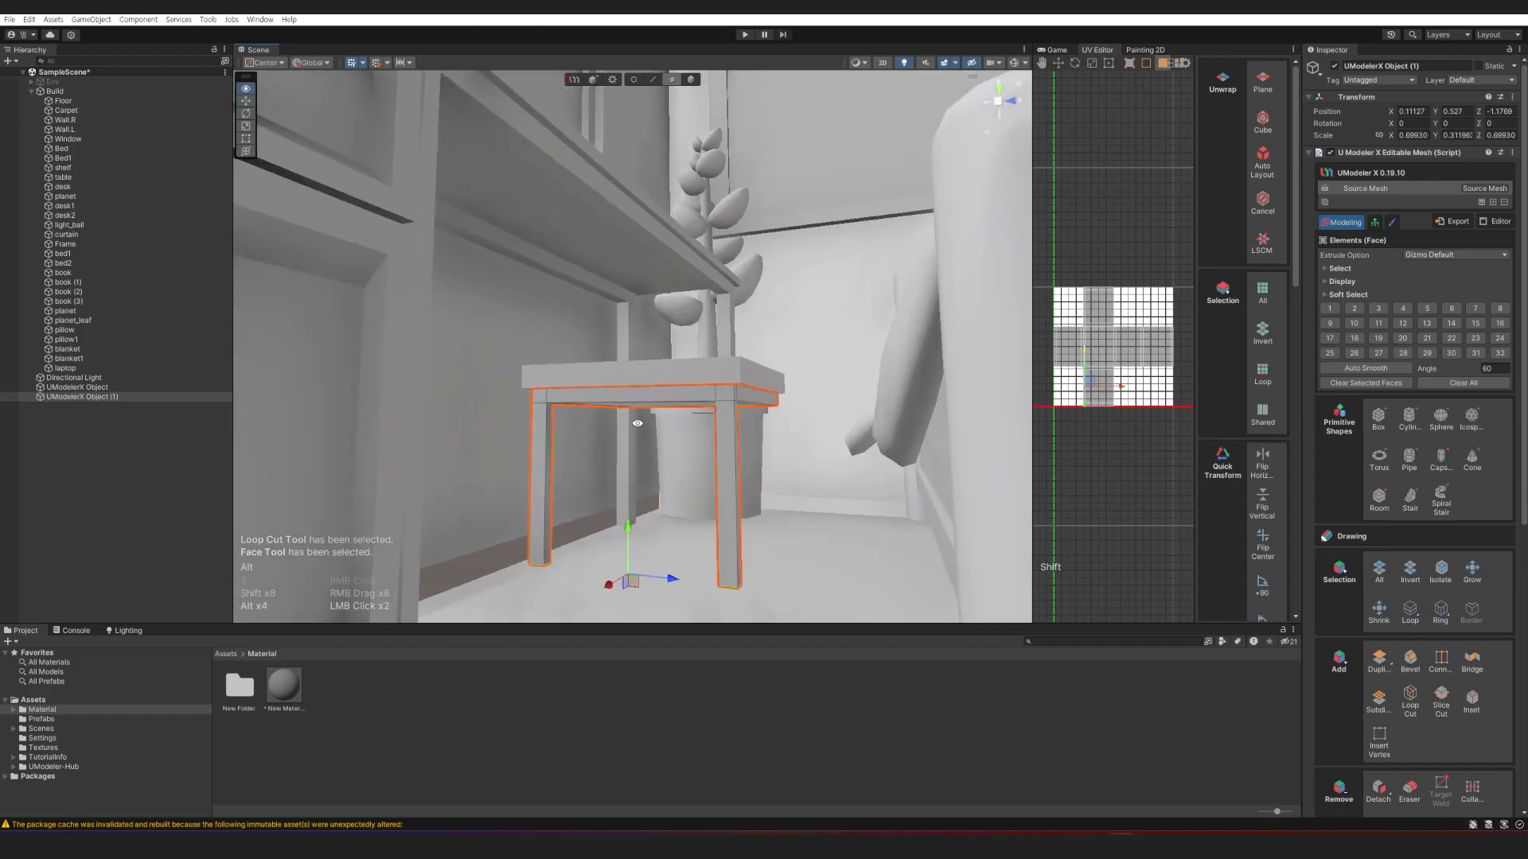
{"action": "left_click_drag", "start_coordinate": [627, 530], "coordinate": [633, 591]}
{"action": "right_click_drag", "start_coordinate": [784, 318], "coordinate": [802, 422]}
Mirror the chair frame along X at object level to complete the four legs, and collapse the modifier.
{"action": "key", "text": "4"}
{"action": "left_click", "coordinate": [804, 438]}
{"action": "left_click_drag", "start_coordinate": [804, 440], "coordinate": [757, 457], "text": "alt"}
{"action": "left_click", "coordinate": [741, 416]}
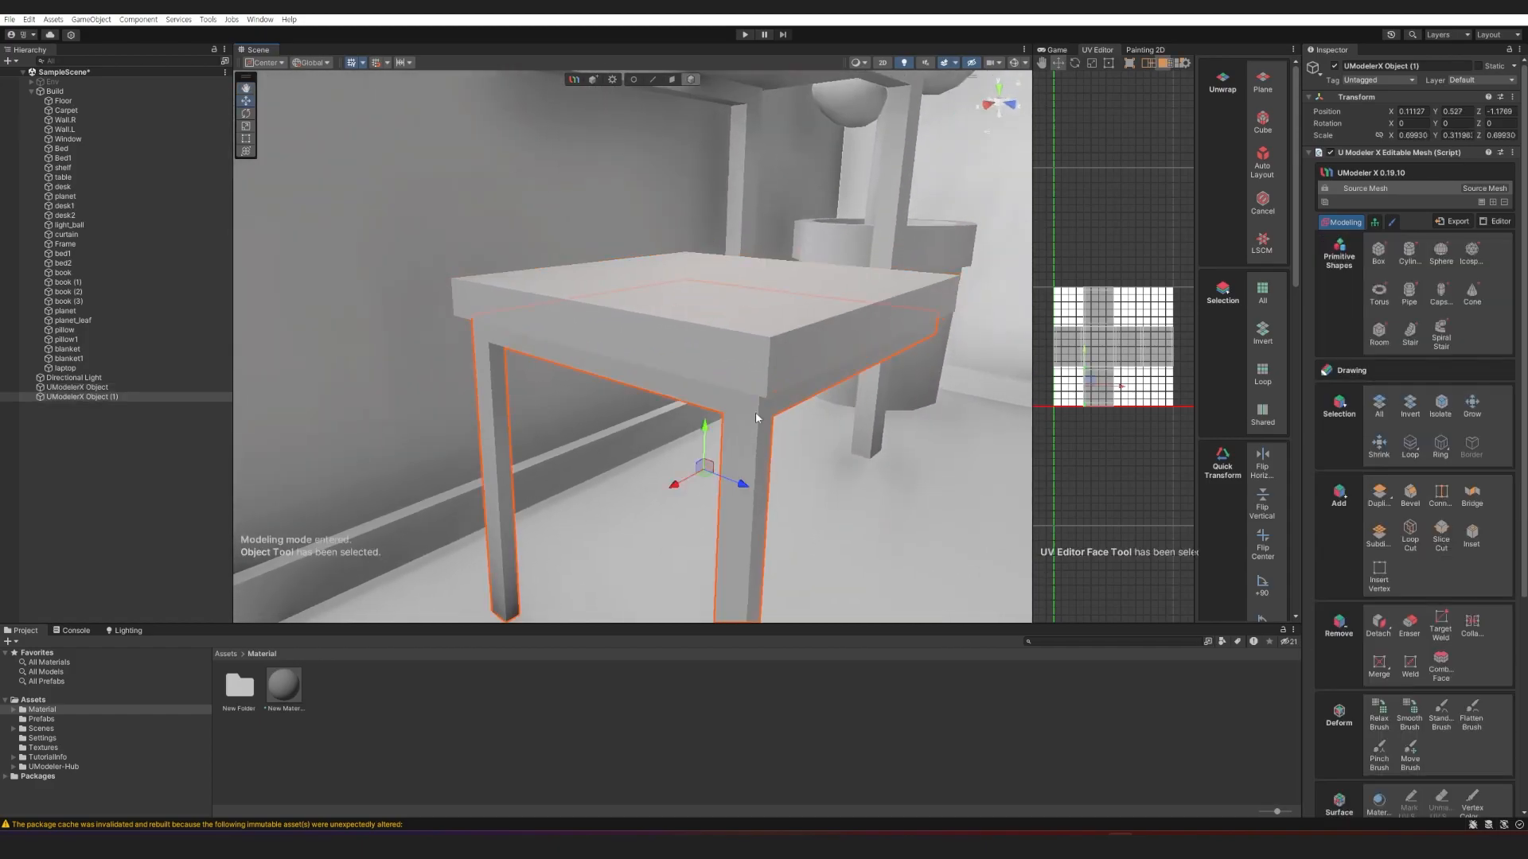
{"action": "left_click", "coordinate": [1498, 205]}
{"action": "left_click", "coordinate": [1445, 265]}
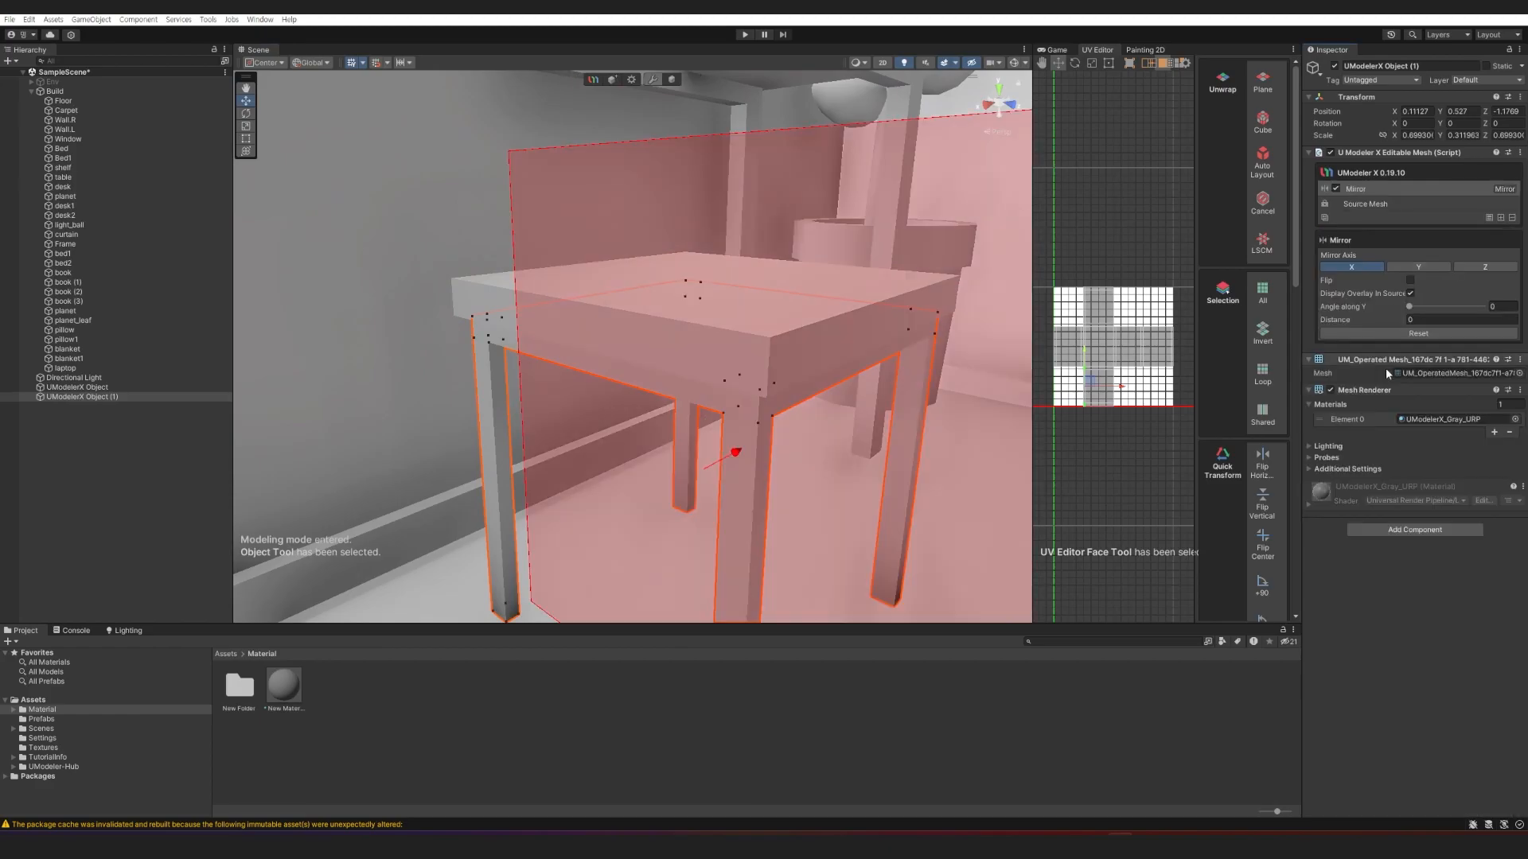
{"action": "left_click", "coordinate": [1488, 217]}
Select the centre edge loop of the chair frame and bevel it.
{"action": "left_click", "coordinate": [767, 332]}
{"action": "scroll", "coordinate": [767, 333], "scroll_direction": "down", "scroll_amount": 5}
{"action": "left_click", "coordinate": [812, 363]}
{"action": "left_click_drag", "start_coordinate": [767, 334], "coordinate": [791, 347], "text": "alt"}
{"action": "key", "text": "3"}
{"action": "right_click_drag", "start_coordinate": [741, 363], "coordinate": [730, 288]}
{"action": "key", "text": "q"}
{"action": "key", "text": "2"}
{"action": "double_click", "coordinate": [762, 289]}
{"action": "left_click", "coordinate": [1410, 675]}
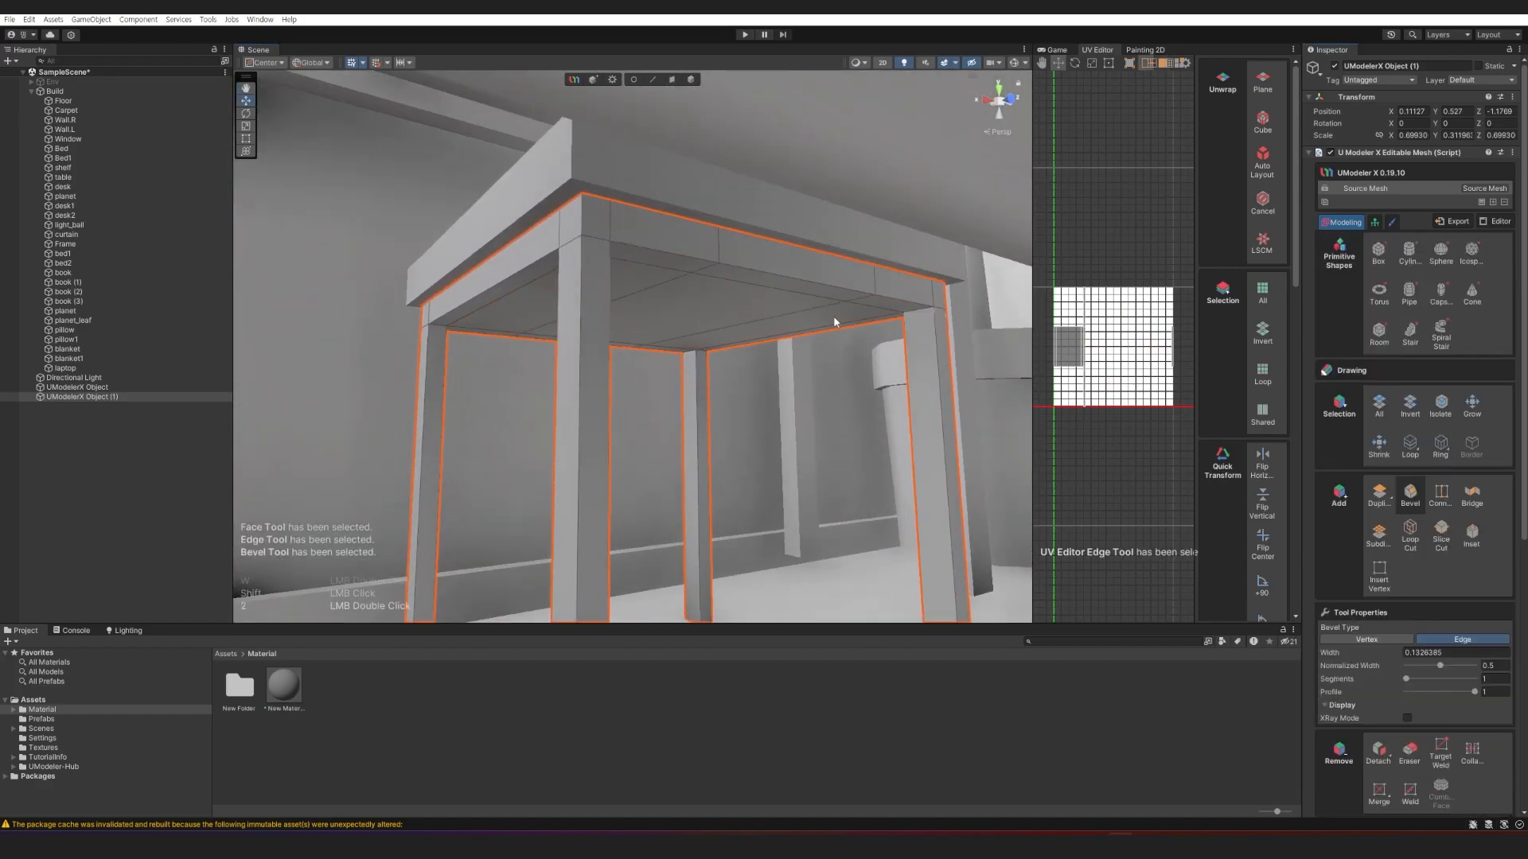
Select the edge loop running across the underside of the chair frame.
{"action": "key", "text": "3"}
{"action": "left_click", "coordinate": [756, 249]}
{"action": "key", "text": "a"}
{"action": "mouse_move", "coordinate": [757, 248]}
{"action": "right_mouse_down"}
{"action": "mouse_move", "coordinate": [832, 248]}
{"action": "mouse_move", "coordinate": [738, 251]}
{"action": "right_mouse_up"}
{"action": "key", "text": "d"}
{"action": "key", "text": "d"}
{"action": "key", "text": "2"}
{"action": "left_click", "coordinate": [748, 250], "text": "shift"}
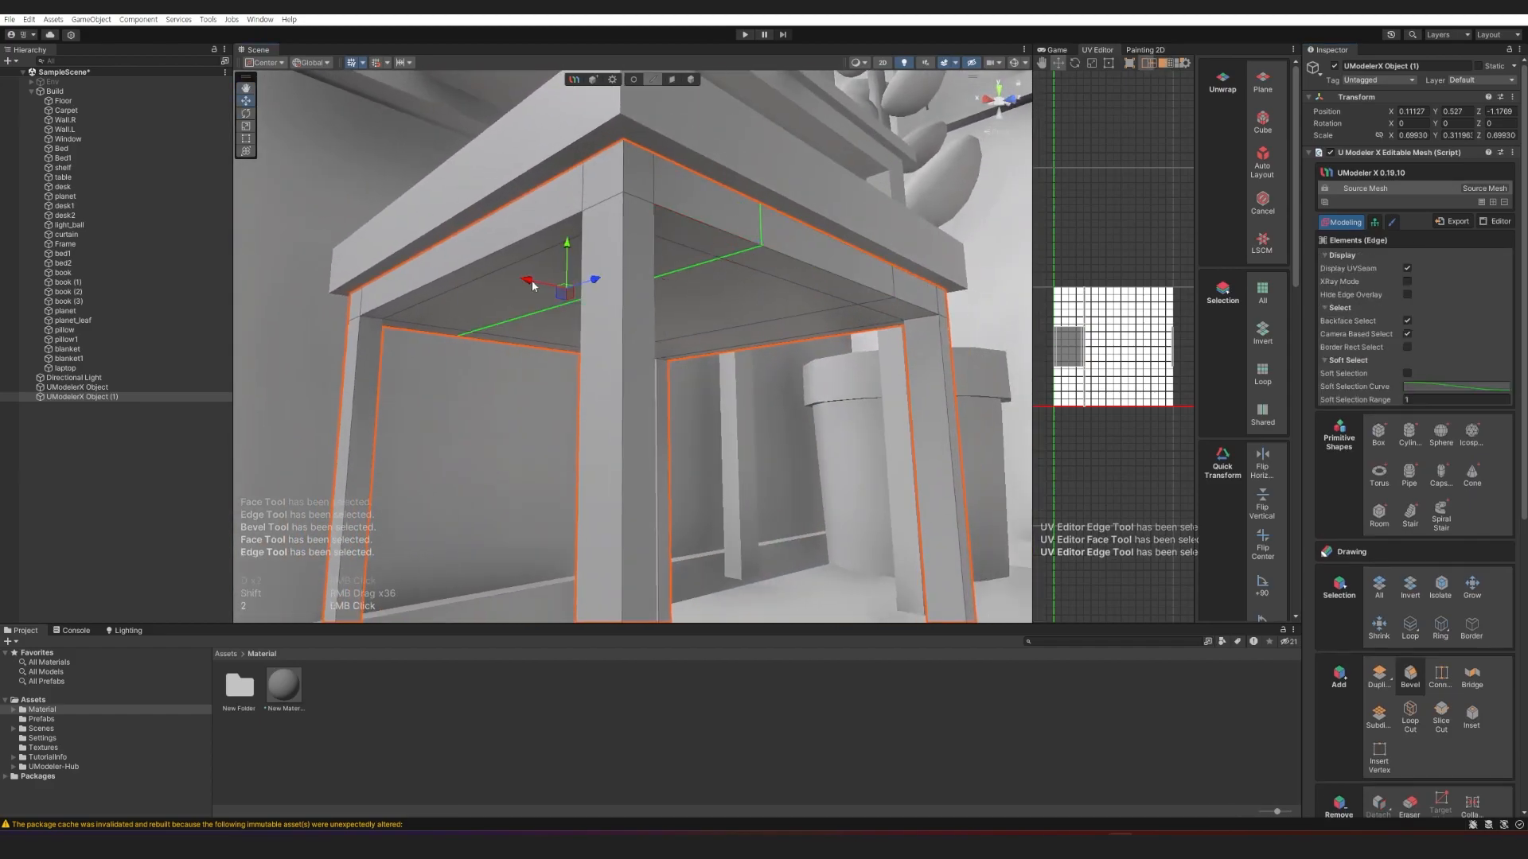
Extrude the small rear face of the chair frame outward and raise an upright backrest post from it.
{"action": "key", "text": "3"}
{"action": "left_click", "coordinate": [680, 187], "text": "shift"}
{"action": "left_click_drag", "start_coordinate": [708, 181], "coordinate": [772, 162], "text": "shift"}
{"action": "right_click_drag", "start_coordinate": [772, 161], "coordinate": [874, 351]}
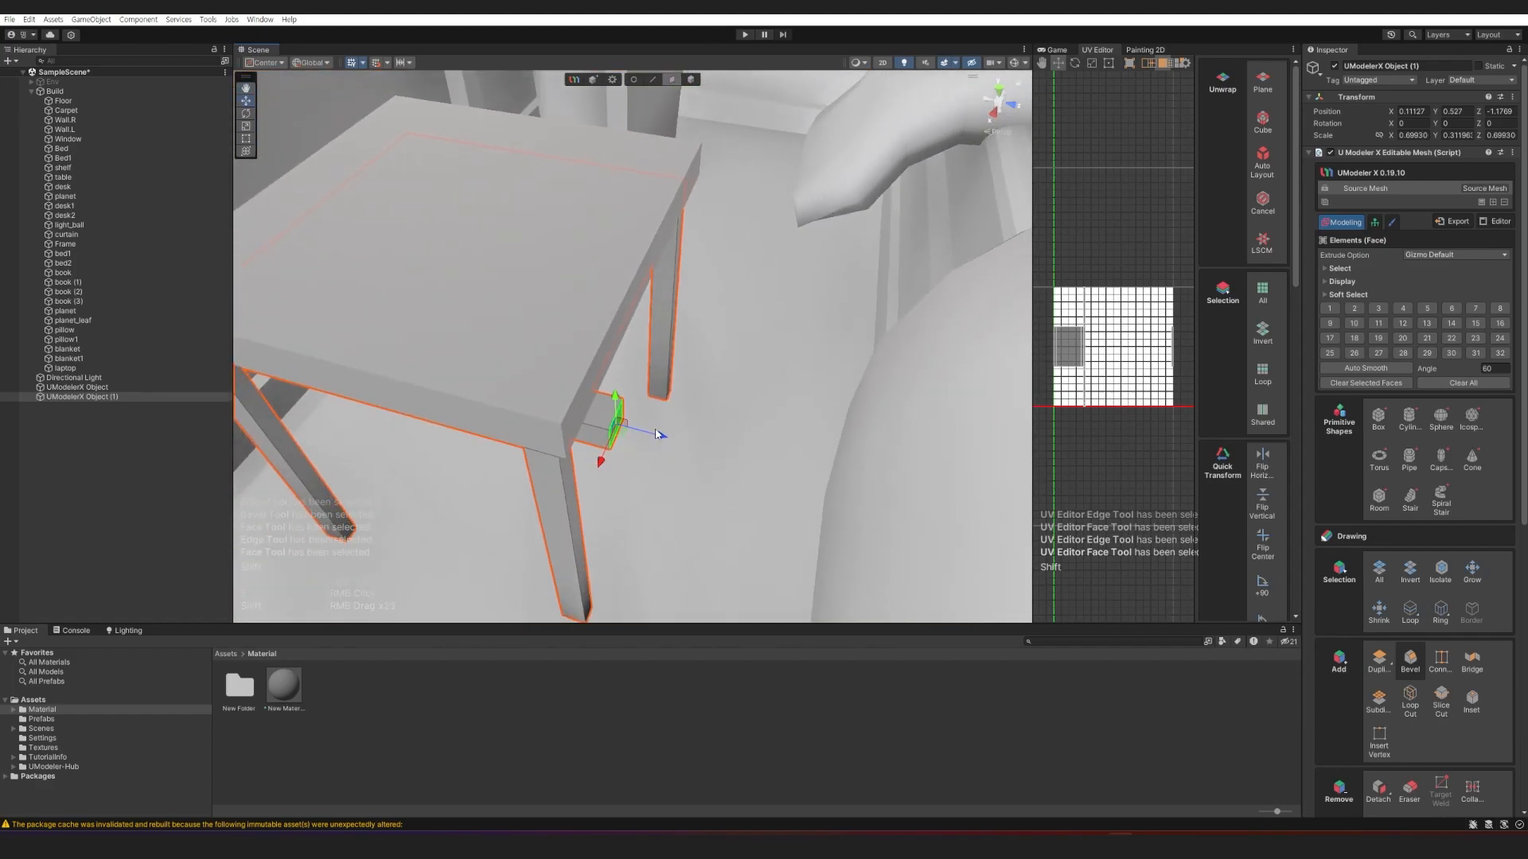
{"action": "key", "text": "ctrl+z"}
{"action": "right_click_drag", "start_coordinate": [682, 443], "coordinate": [646, 402]}
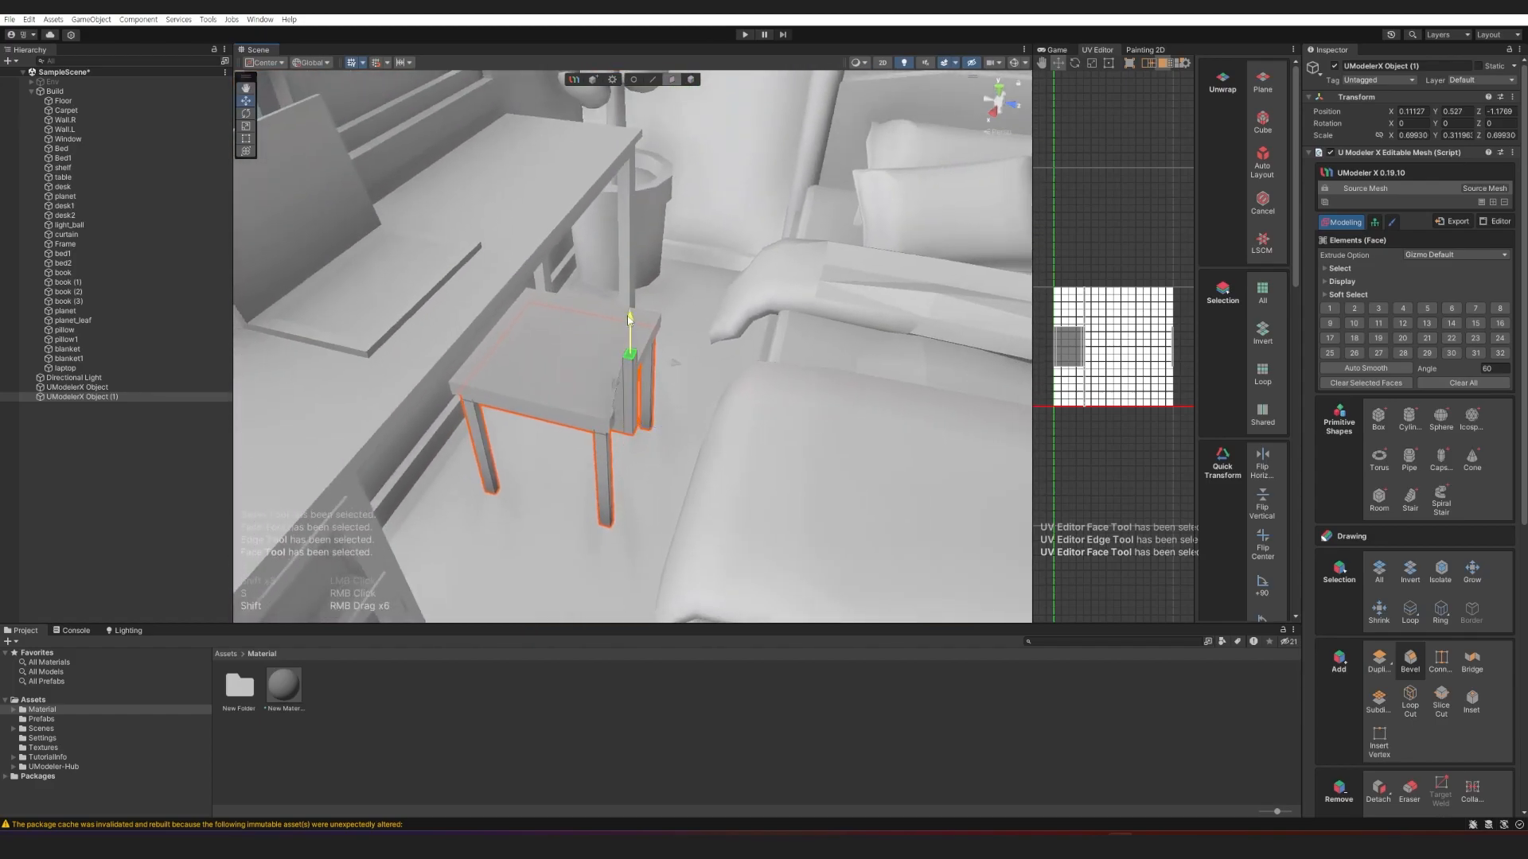
{"action": "left_click_drag", "start_coordinate": [645, 402], "coordinate": [609, 295], "text": "shift"}
Extrude the inner face at the top of the post sideways to the chair's centre as the backrest rail.
{"action": "right_click_drag", "start_coordinate": [629, 265], "coordinate": [450, 297]}
{"action": "key", "text": "d"}
{"action": "key", "text": "w"}
{"action": "left_click", "coordinate": [494, 378]}
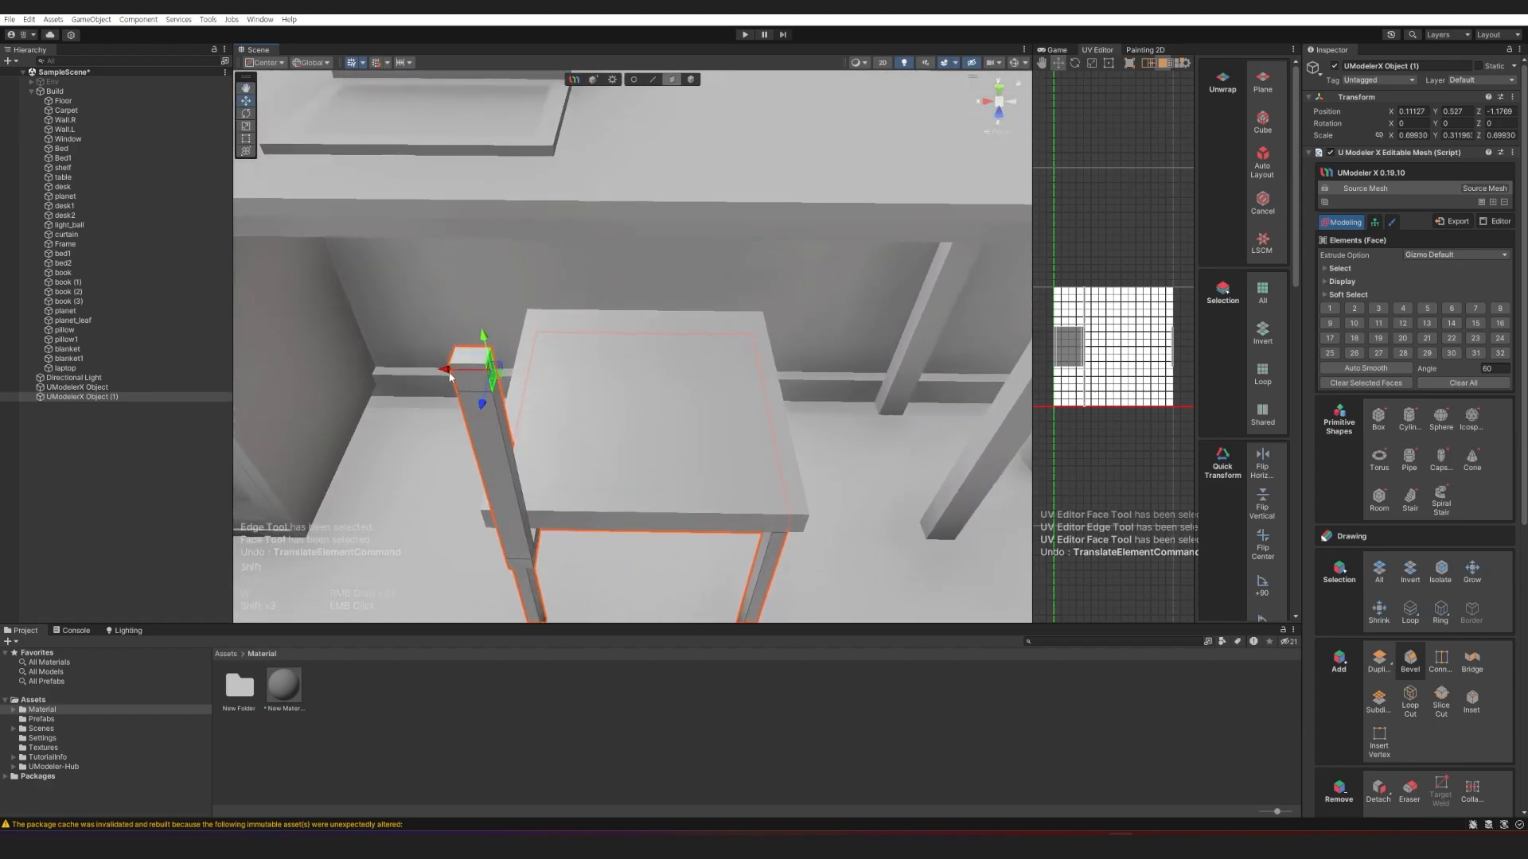
{"action": "left_click_drag", "start_coordinate": [449, 376], "coordinate": [692, 364], "text": "shift"}
{"action": "scroll", "coordinate": [684, 413], "scroll_direction": "down", "scroll_amount": 1}
Mirror the chair frame to complete the backrest, collapse the modifier and clear the selection.
{"action": "left_click", "coordinate": [1493, 203]}
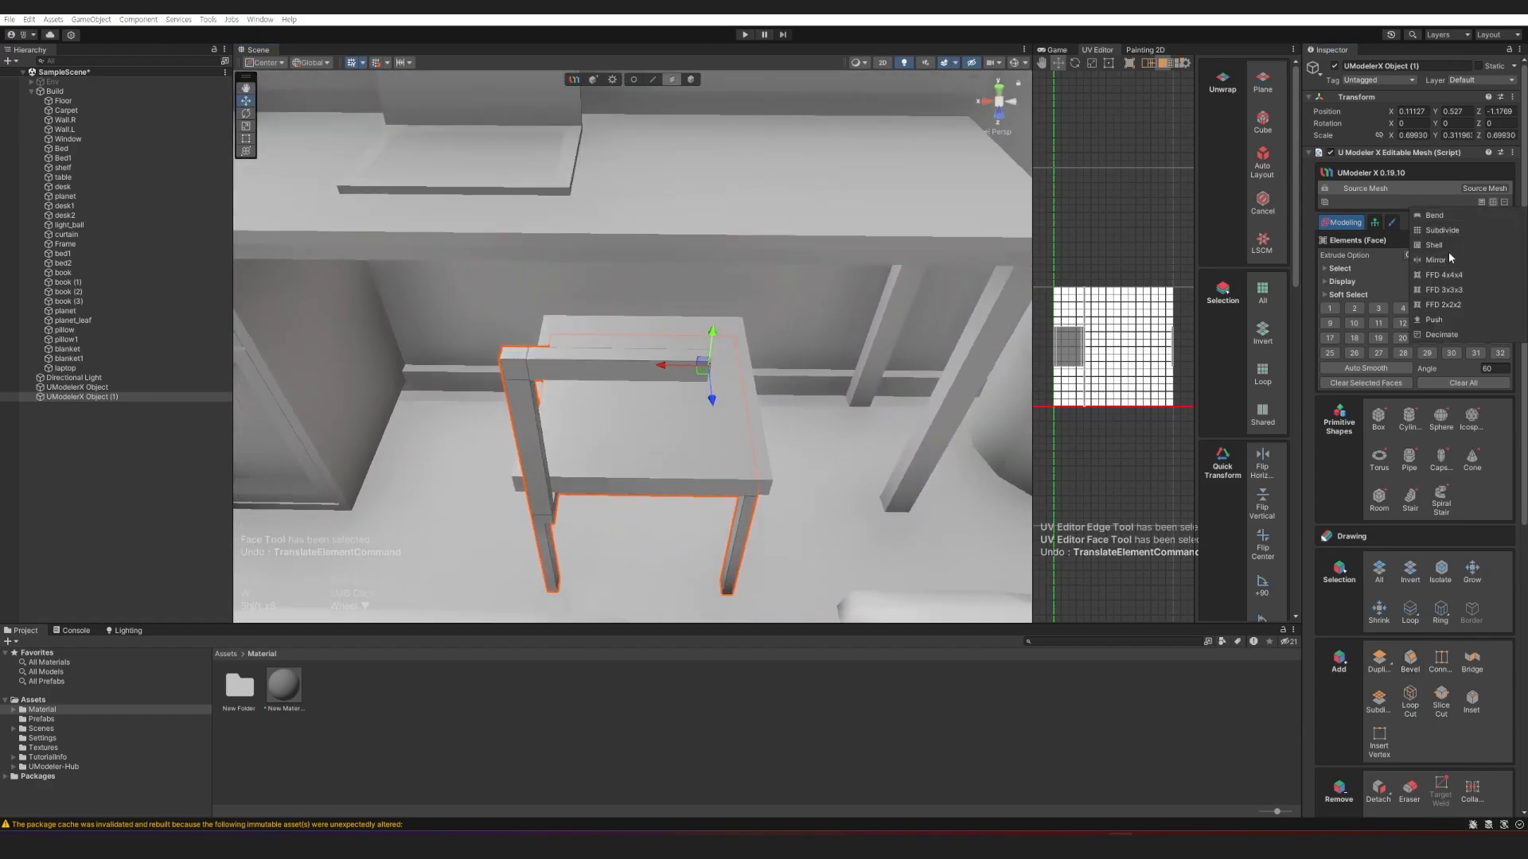
{"action": "left_click", "coordinate": [1448, 256]}
{"action": "left_click", "coordinate": [1490, 217]}
{"action": "right_click_drag", "start_coordinate": [633, 396], "coordinate": [830, 378]}
{"action": "left_click", "coordinate": [815, 379]}
Duplicate all faces of the chair seat within its object and raise the copy above the seat.
{"action": "left_click", "coordinate": [140, 388]}
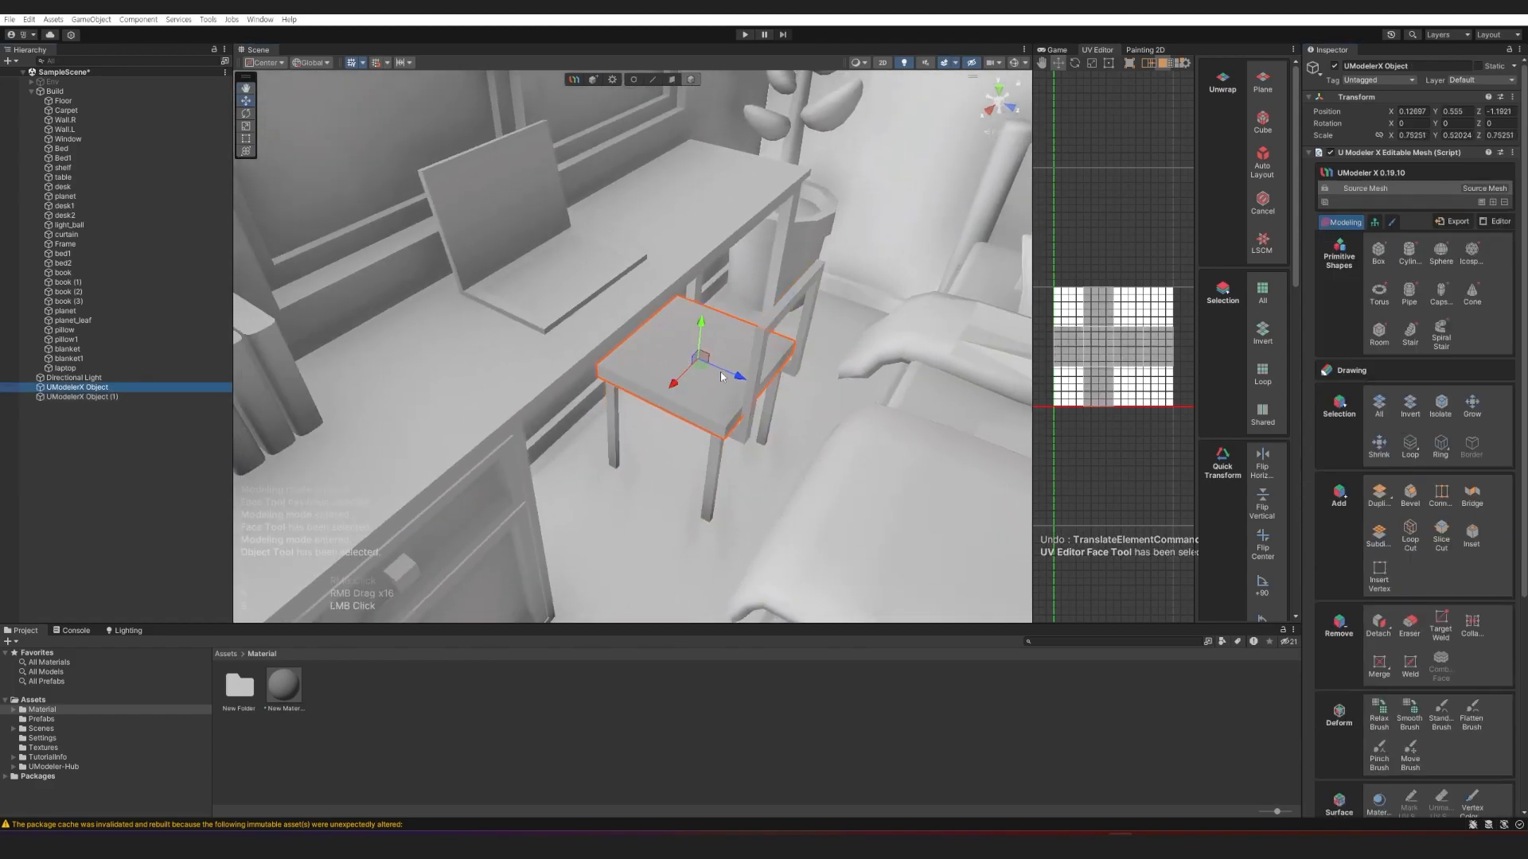
{"action": "key", "text": "3"}
{"action": "key", "text": "ctrl+a"}
{"action": "left_click", "coordinate": [1383, 663]}
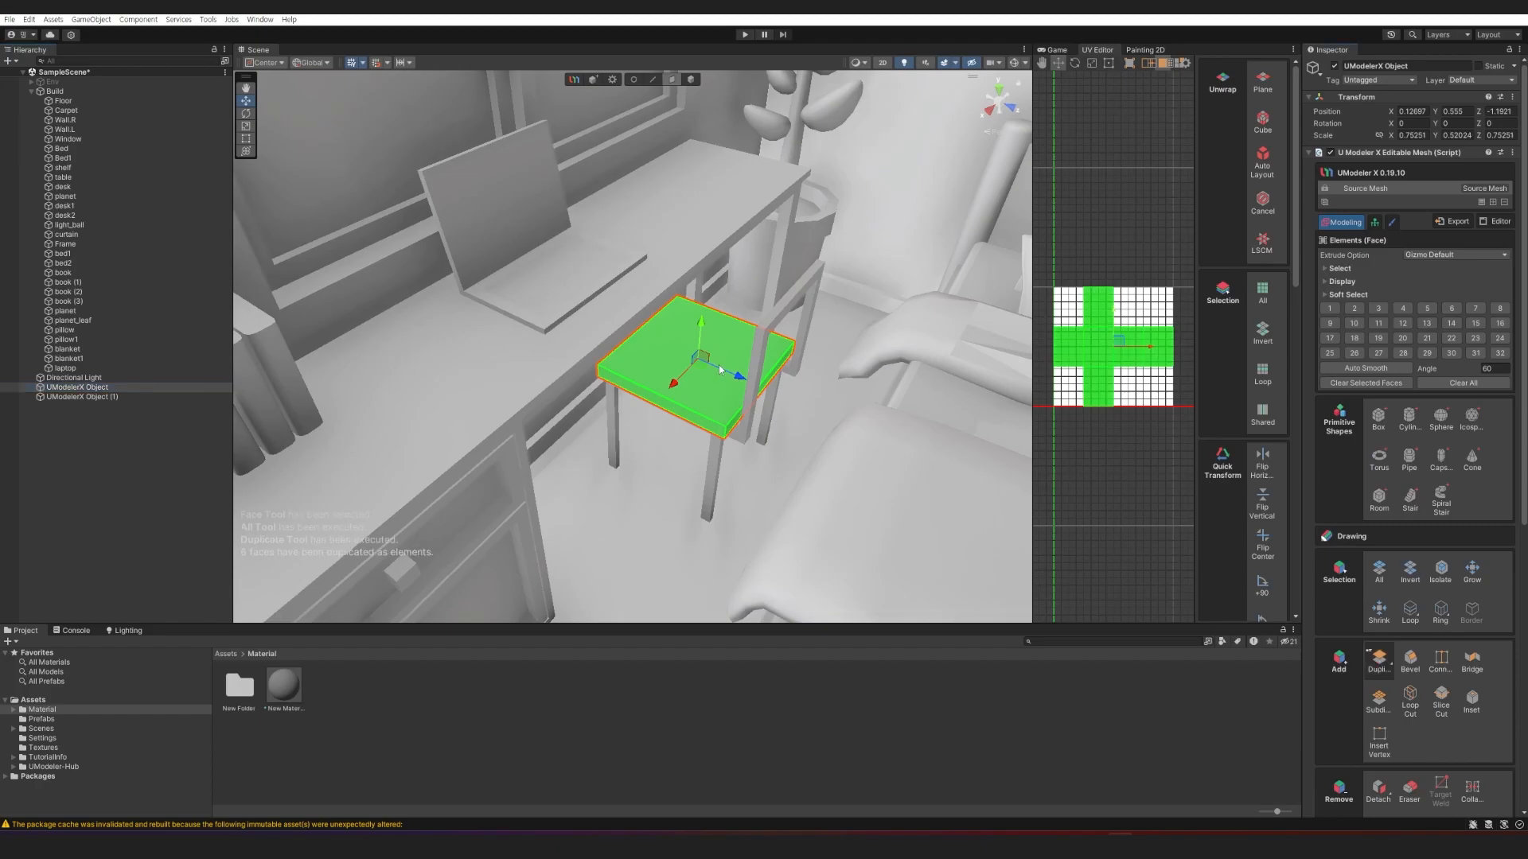
{"action": "left_click_drag", "start_coordinate": [701, 323], "coordinate": [704, 263]}
Scale the raised copy taller and thinner into an upright backrest panel.
{"action": "key", "text": "r"}
{"action": "left_click_drag", "start_coordinate": [743, 316], "coordinate": [724, 93]}
{"action": "left_click_drag", "start_coordinate": [755, 309], "coordinate": [718, 352]}
Bevel all edges of the seat and backrest cushions with 2 segments, a profile of 0.644 and a width of 0.015.
{"action": "right_click_drag", "start_coordinate": [719, 352], "coordinate": [796, 358]}
{"action": "key", "text": "a"}
{"action": "left_click", "coordinate": [1409, 660]}
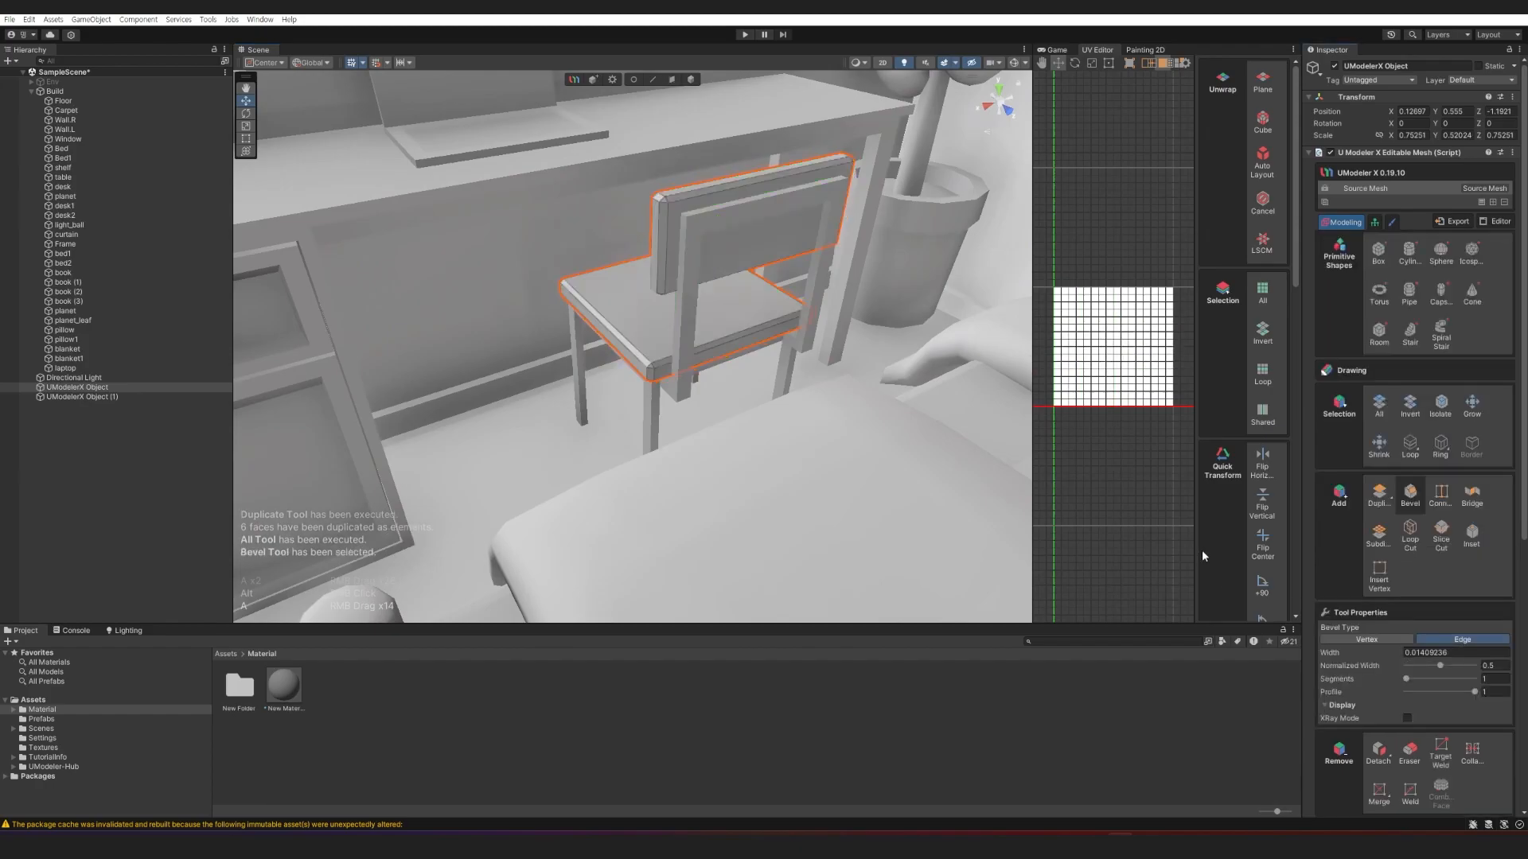
{"action": "left_click", "coordinate": [1492, 678]}
{"action": "type", "text": "2"}
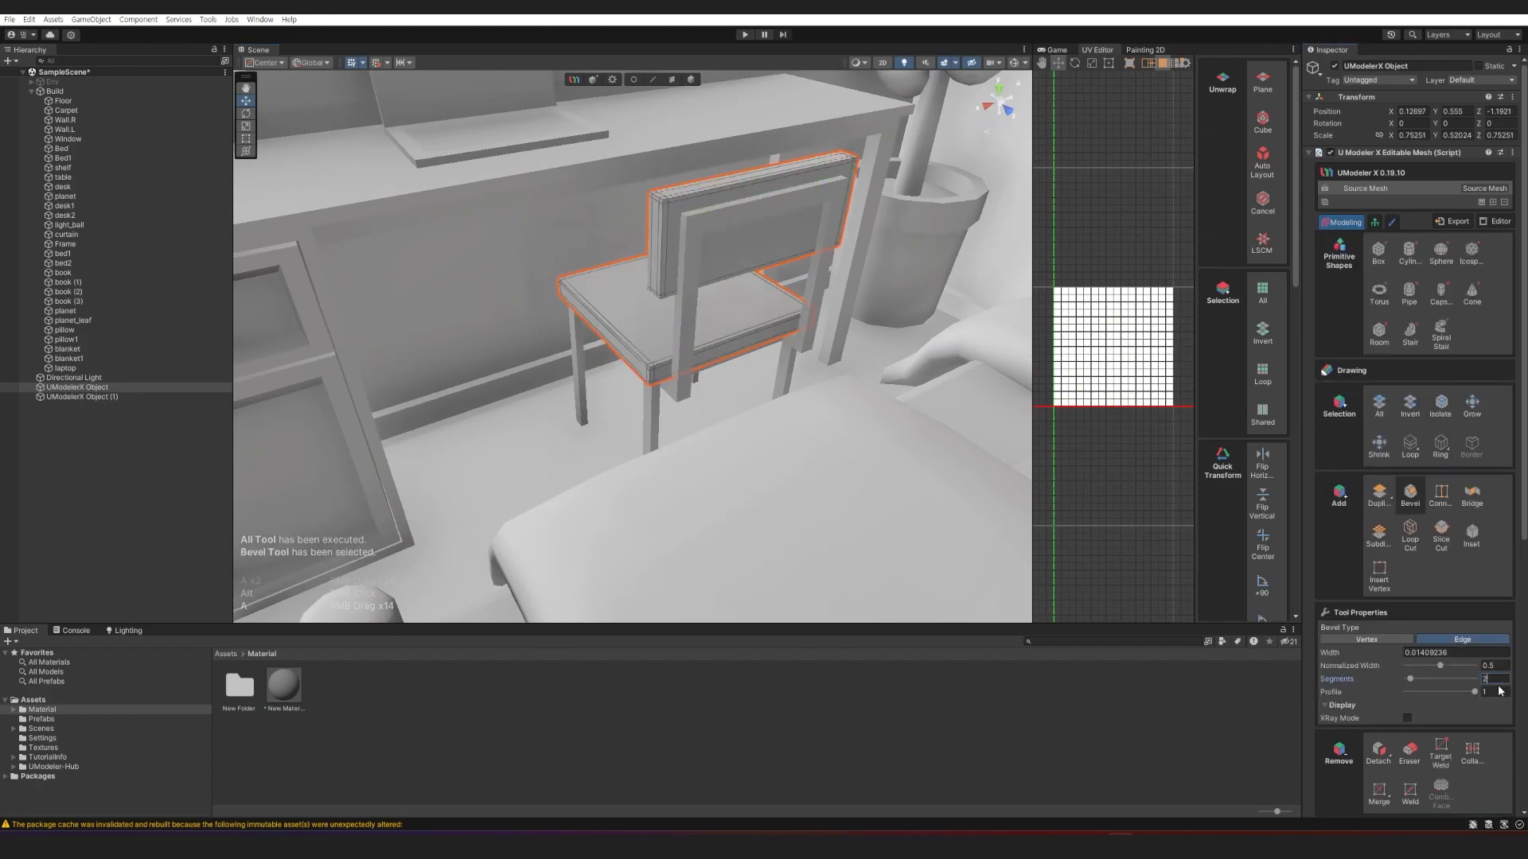
{"action": "left_click_drag", "start_coordinate": [1448, 693], "coordinate": [1428, 654]}
{"action": "left_click", "coordinate": [1404, 654]}
{"action": "type", "text": "0.001"}
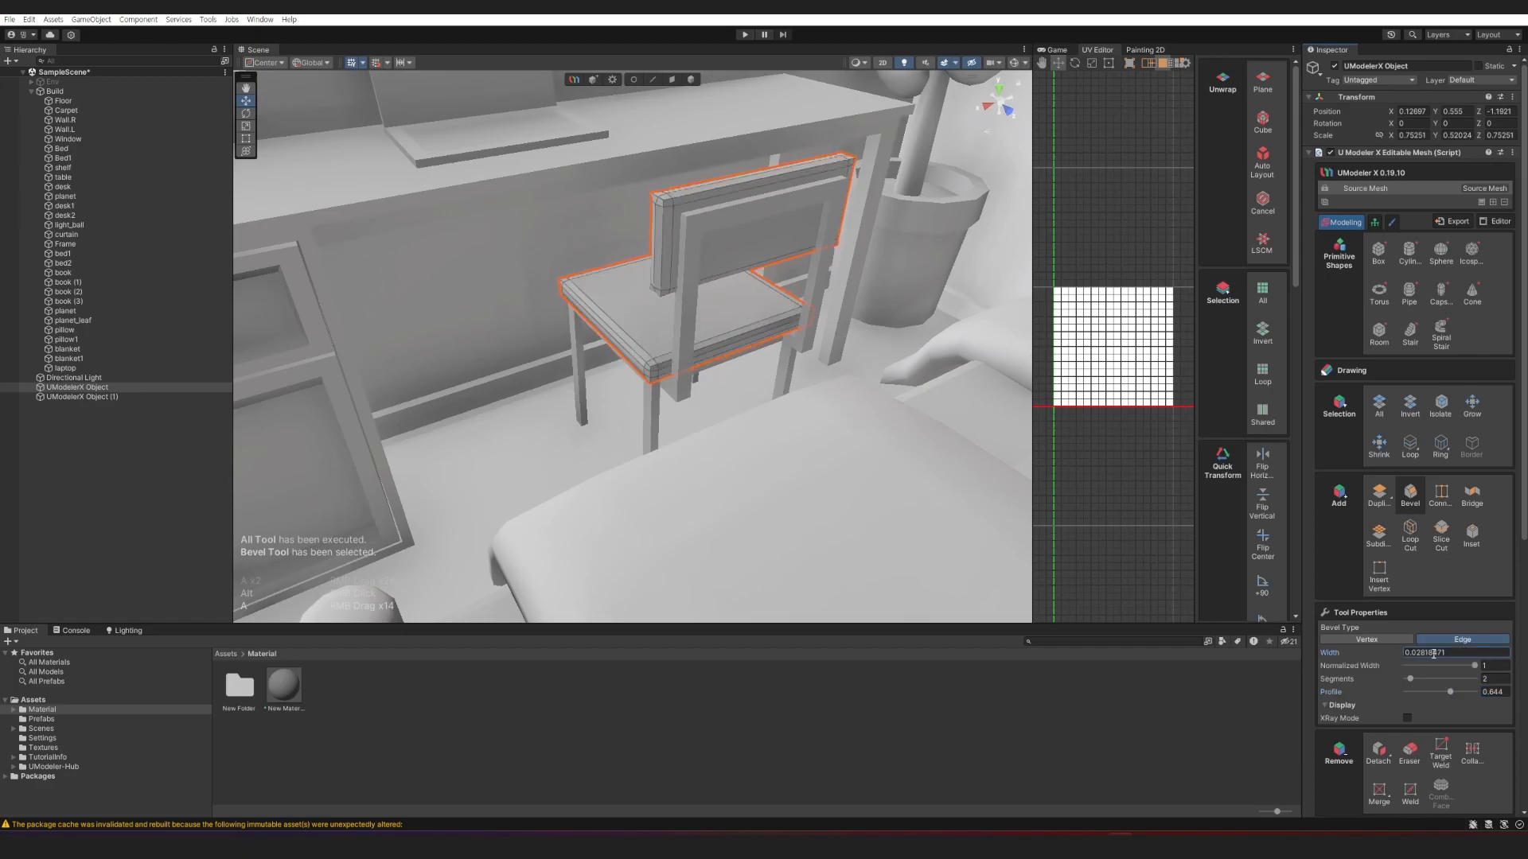
{"action": "type", "text": "0.015"}
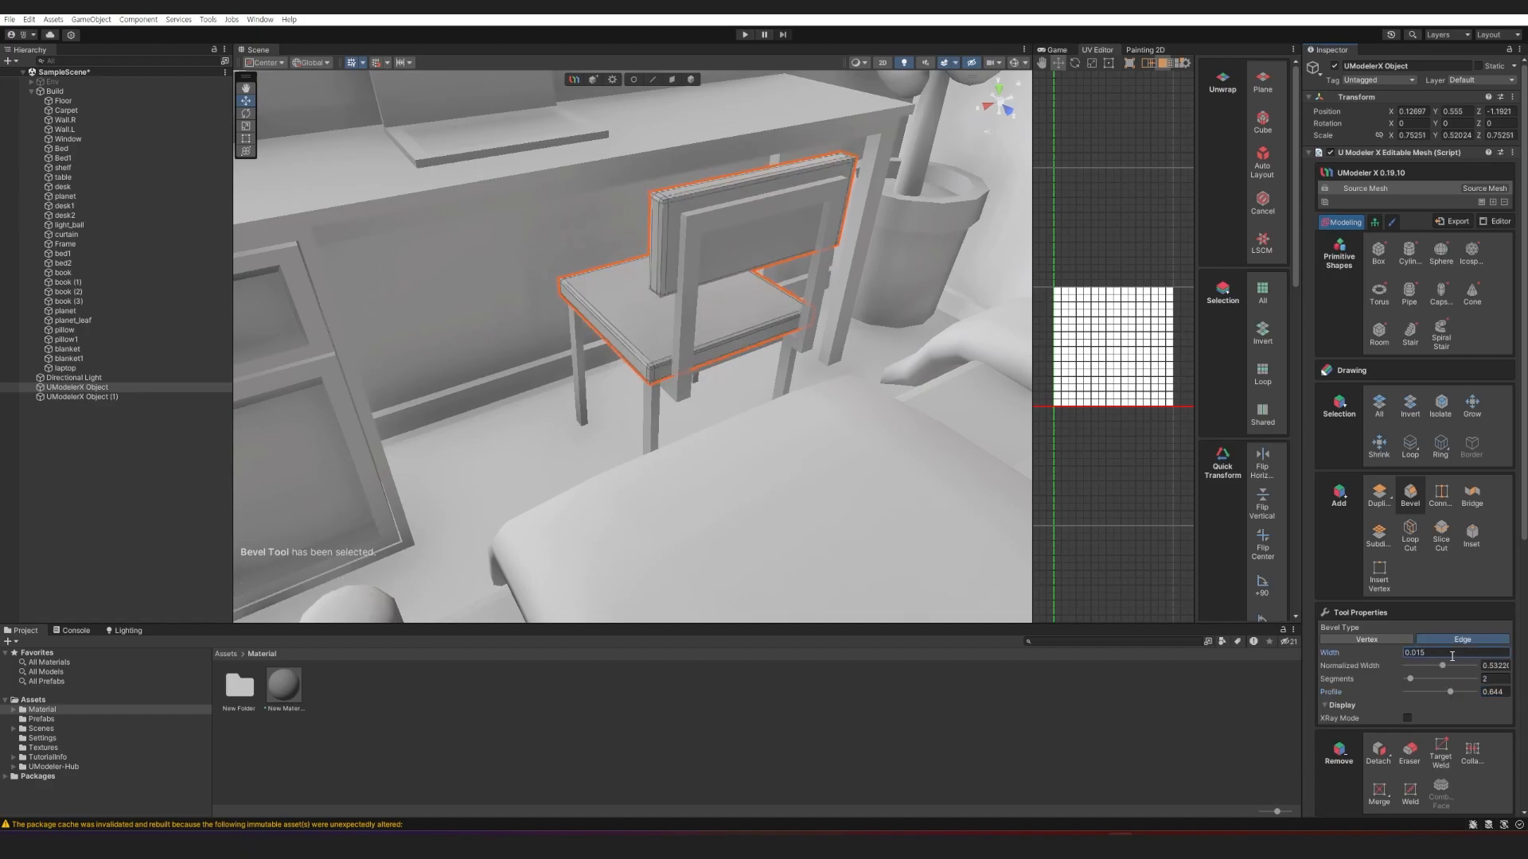
Add a Subdivide modifier at level 1 to the chair cushions and collapse it into the mesh.
{"action": "left_click_drag", "start_coordinate": [720, 354], "coordinate": [808, 406], "text": "alt"}
{"action": "key", "text": "ctrl+a"}
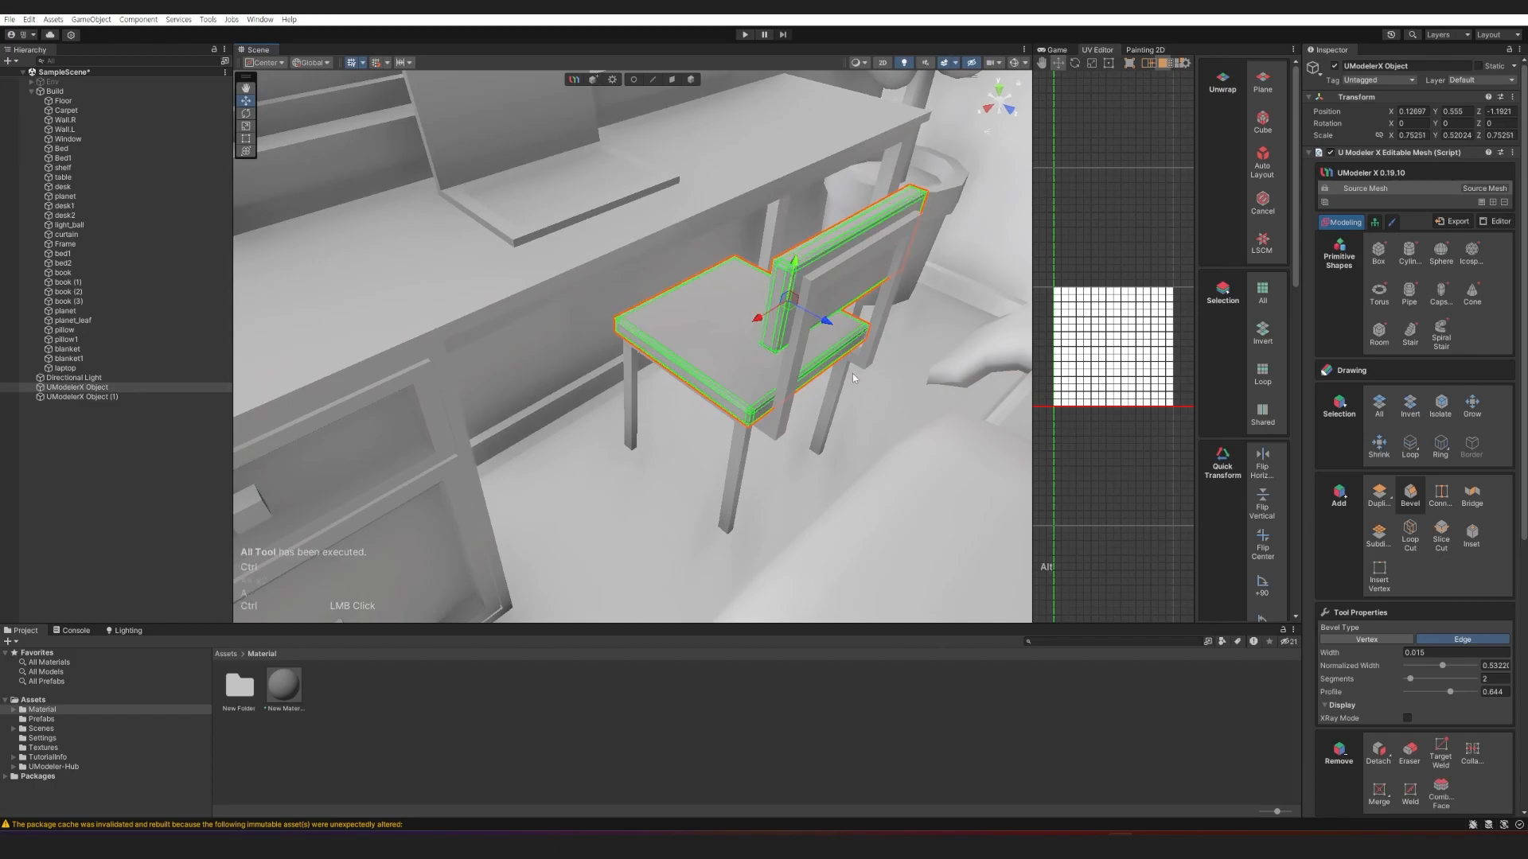
{"action": "left_click", "coordinate": [132, 461]}
{"action": "left_click", "coordinate": [773, 277]}
{"action": "left_click", "coordinate": [1492, 203]}
{"action": "left_click", "coordinate": [1475, 231]}
{"action": "left_click", "coordinate": [1368, 267]}
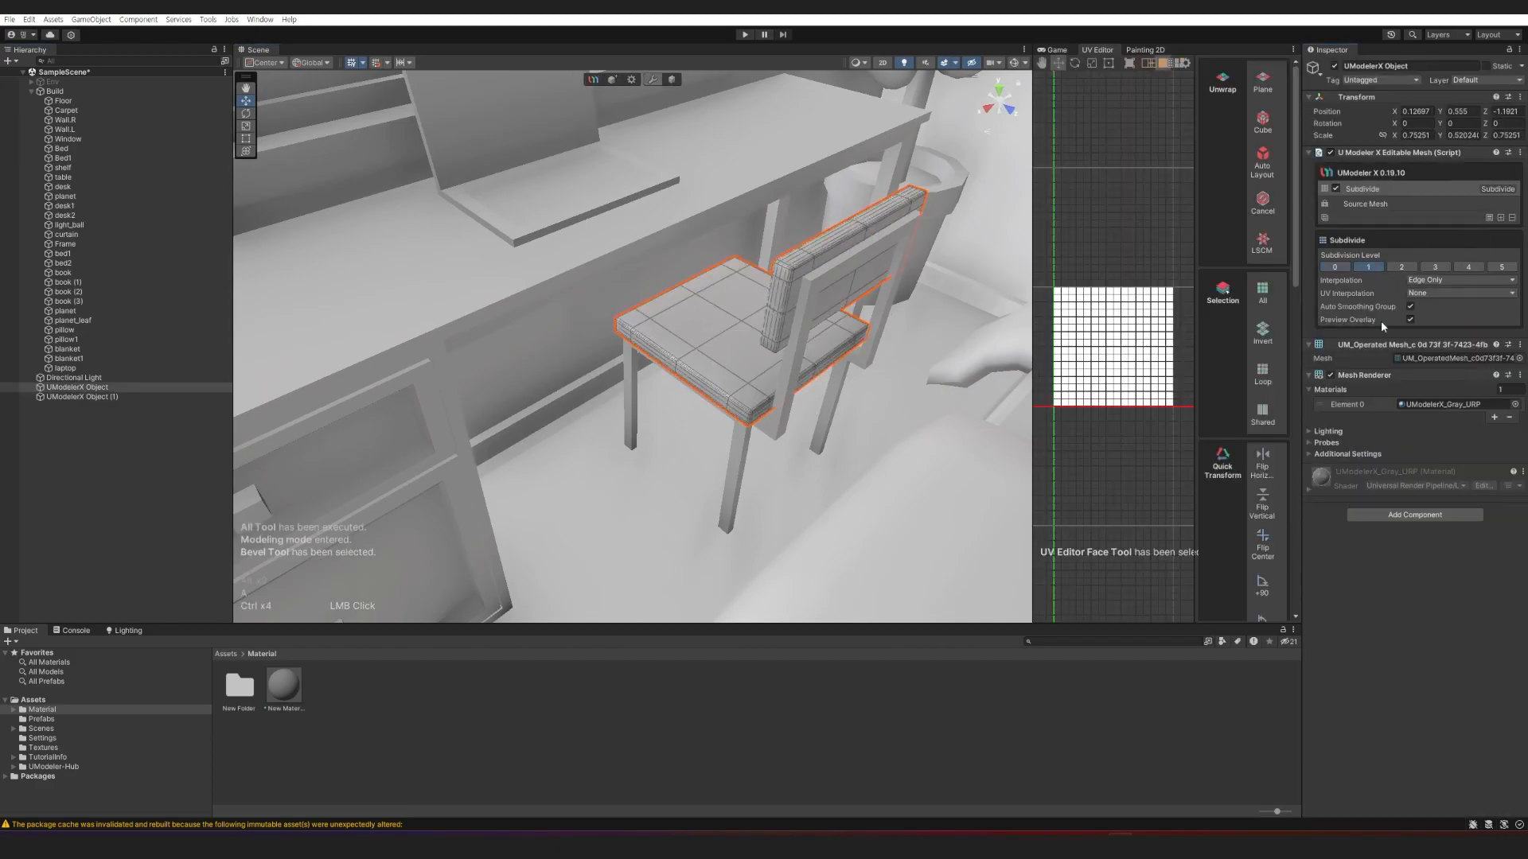
{"action": "left_click", "coordinate": [1488, 217]}
Add loop cuts with split number 2 and pinch 0.76 around the members of the chair frame.
{"action": "left_click", "coordinate": [82, 396]}
{"action": "key", "text": "4"}
{"action": "left_click_drag", "start_coordinate": [759, 471], "coordinate": [972, 456], "text": "alt"}
{"action": "scroll", "coordinate": [972, 457], "scroll_direction": "up", "scroll_amount": 2}
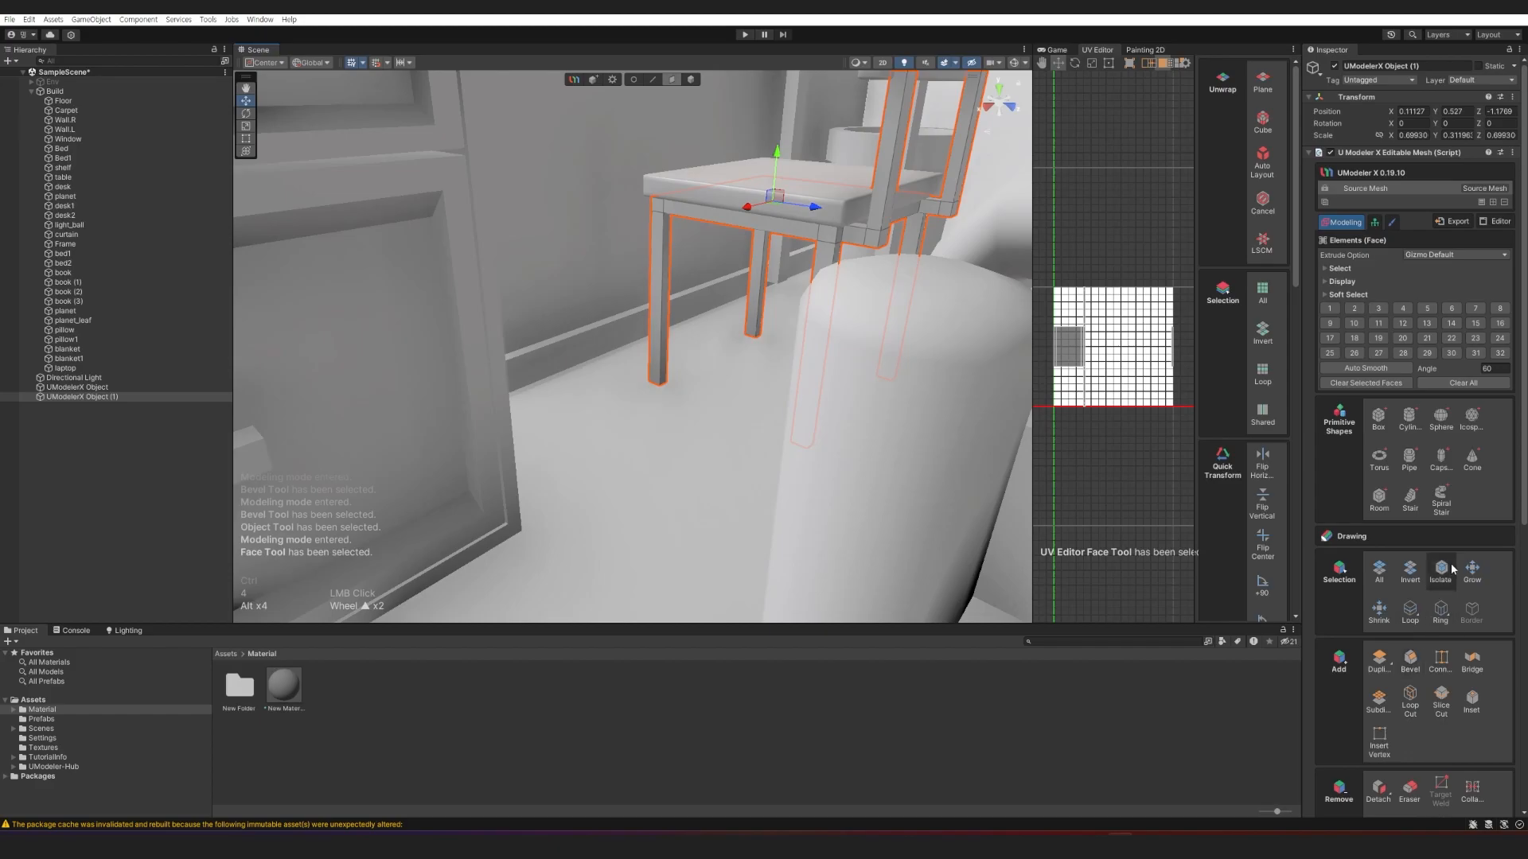
{"action": "left_click", "coordinate": [1410, 697]}
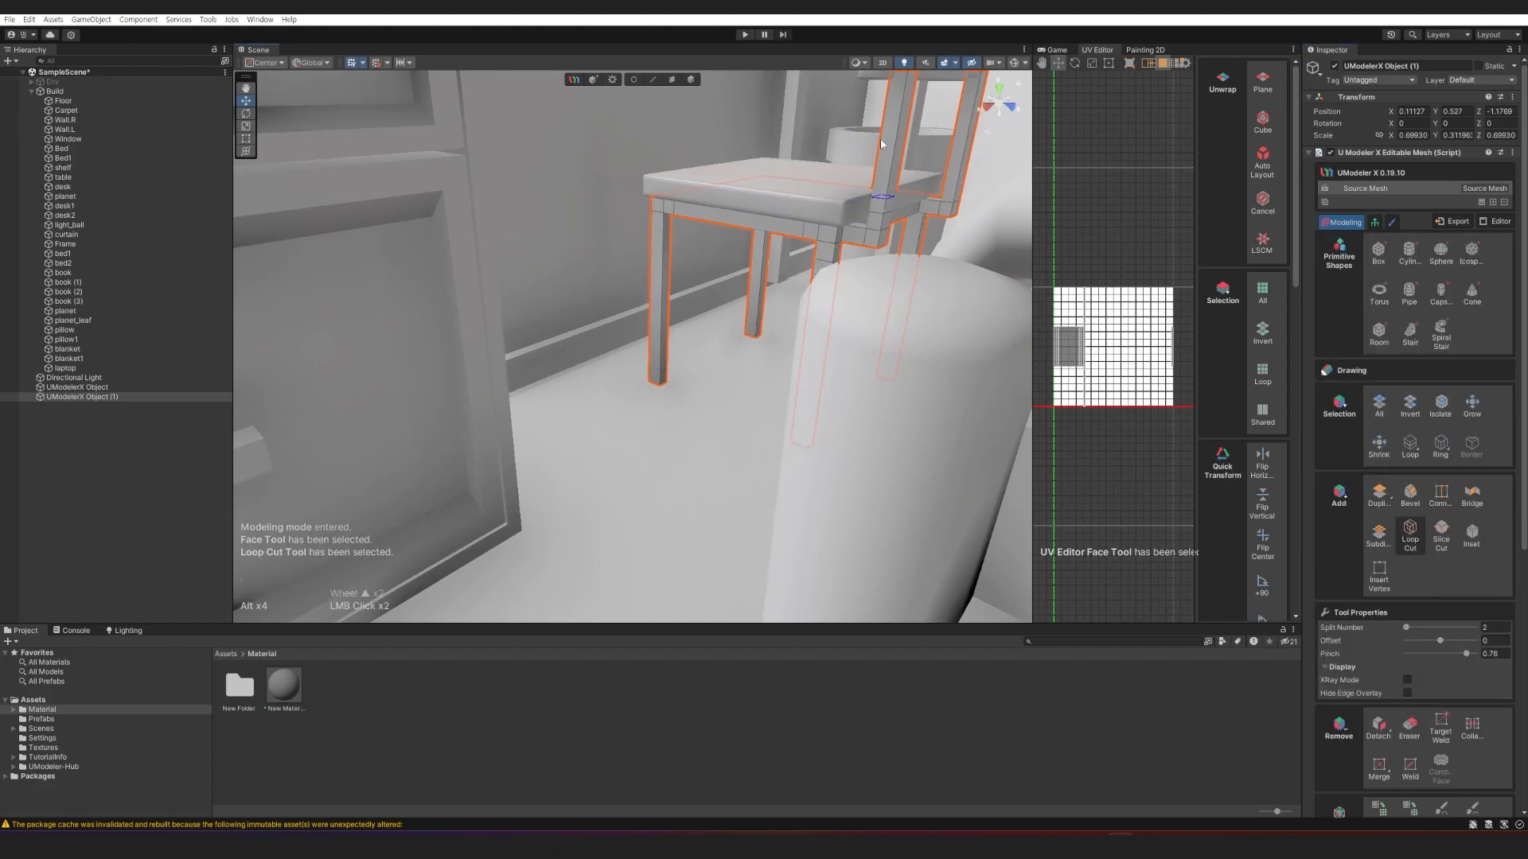
{"action": "middle_click_drag", "start_coordinate": [933, 146], "coordinate": [838, 281], "text": "alt"}
{"action": "key", "text": "4"}
Add a Subdivide modifier at subdivision level 1 to the chair frame.
{"action": "left_click", "coordinate": [1482, 202]}
{"action": "left_click", "coordinate": [1451, 229]}
{"action": "left_click", "coordinate": [1368, 268]}
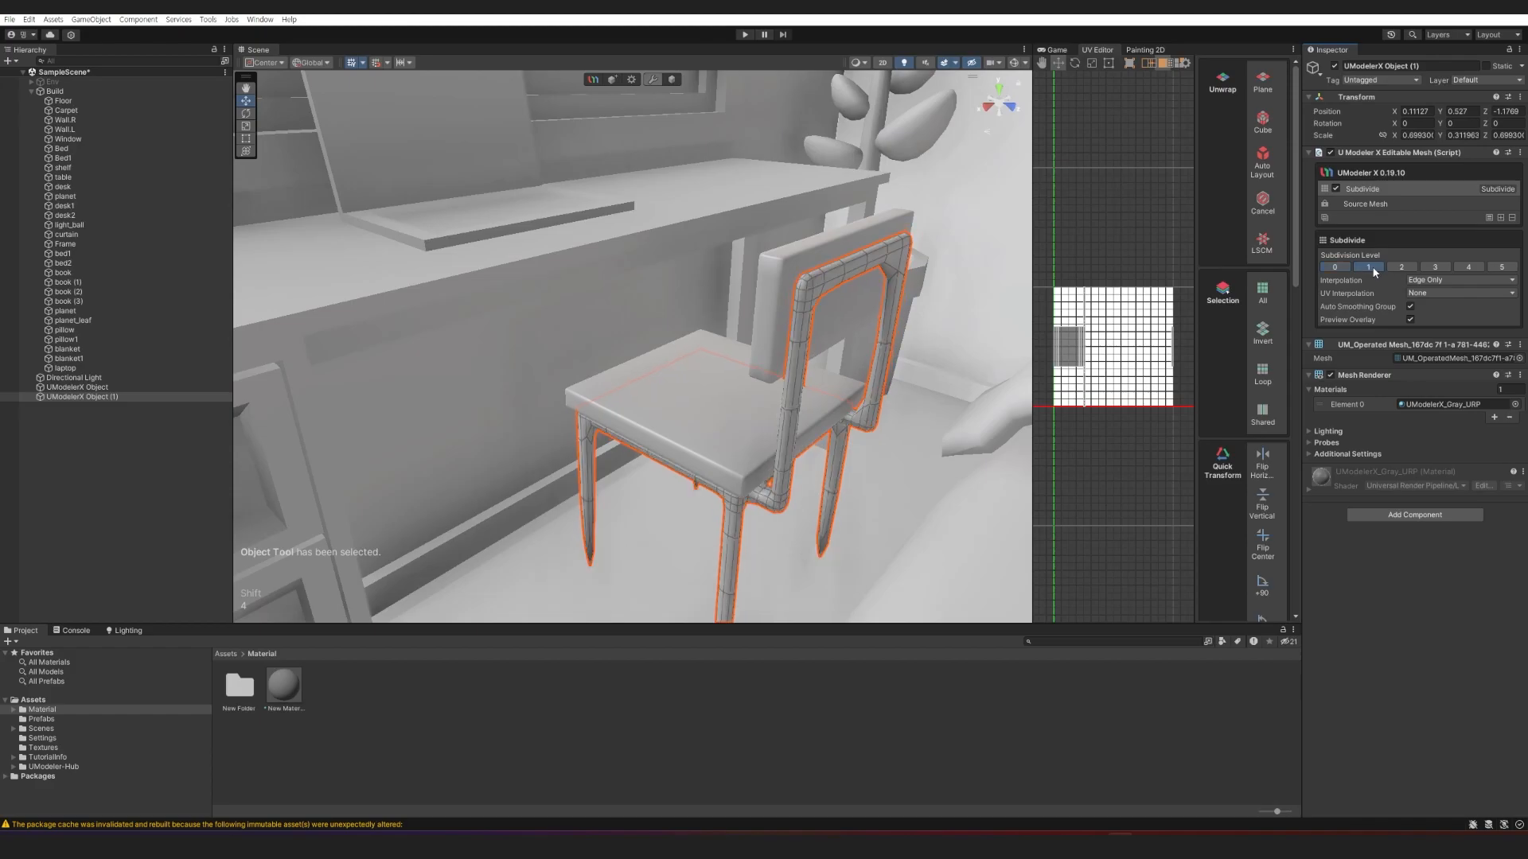
Add single loop cuts close to the lower ends of the chair legs in the frame's source mesh.
{"action": "left_click", "coordinate": [1365, 205]}
{"action": "mouse_move", "coordinate": [775, 445]}
{"action": "right_mouse_down"}
{"action": "mouse_move", "coordinate": [740, 494]}
{"action": "mouse_move", "coordinate": [762, 468]}
{"action": "right_mouse_up"}
{"action": "key", "text": "w"}
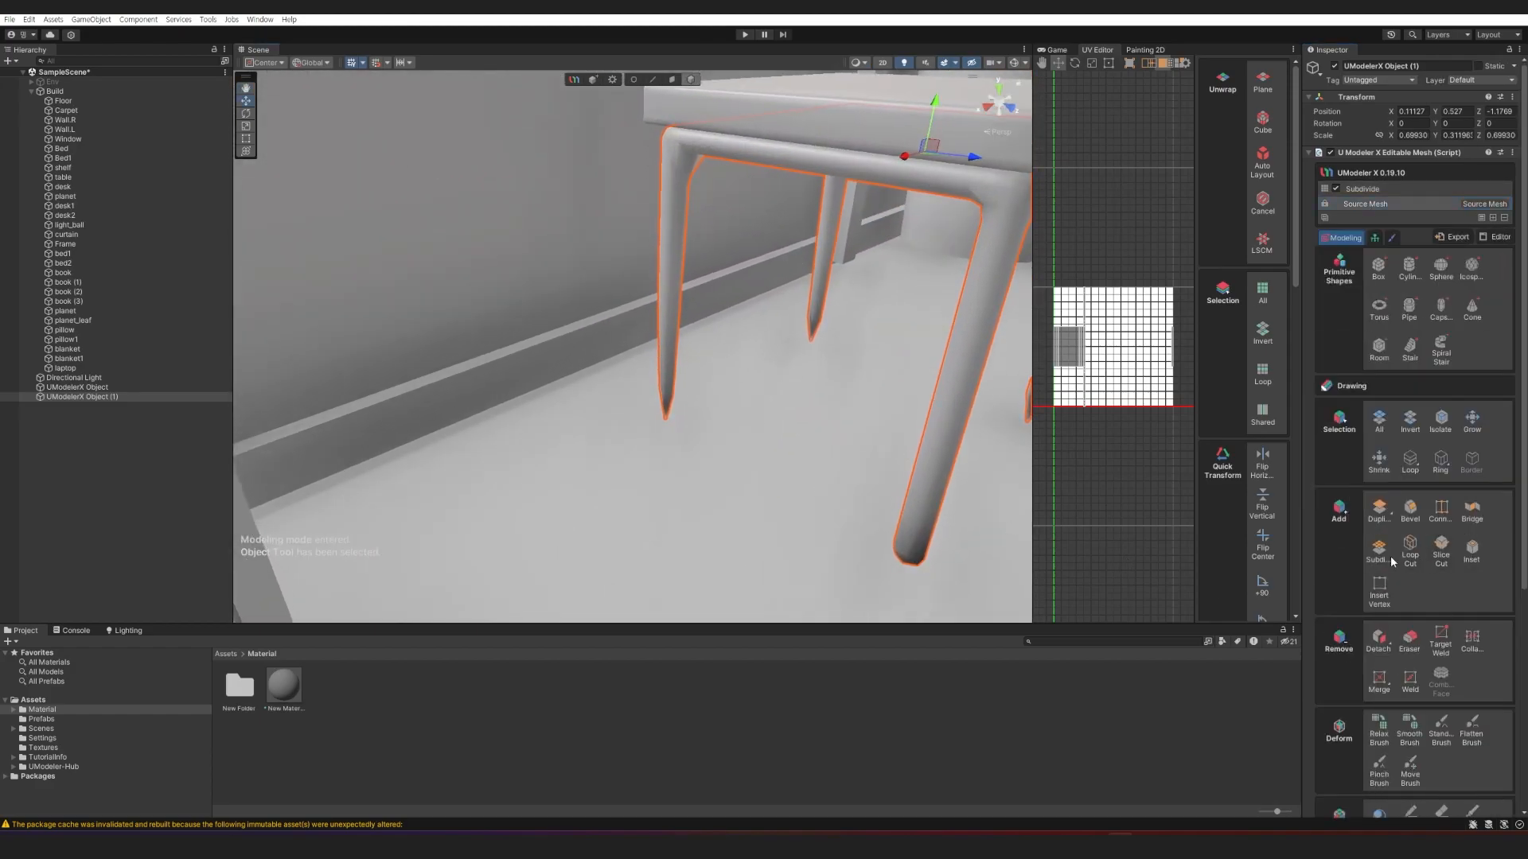
{"action": "left_click", "coordinate": [1420, 556]}
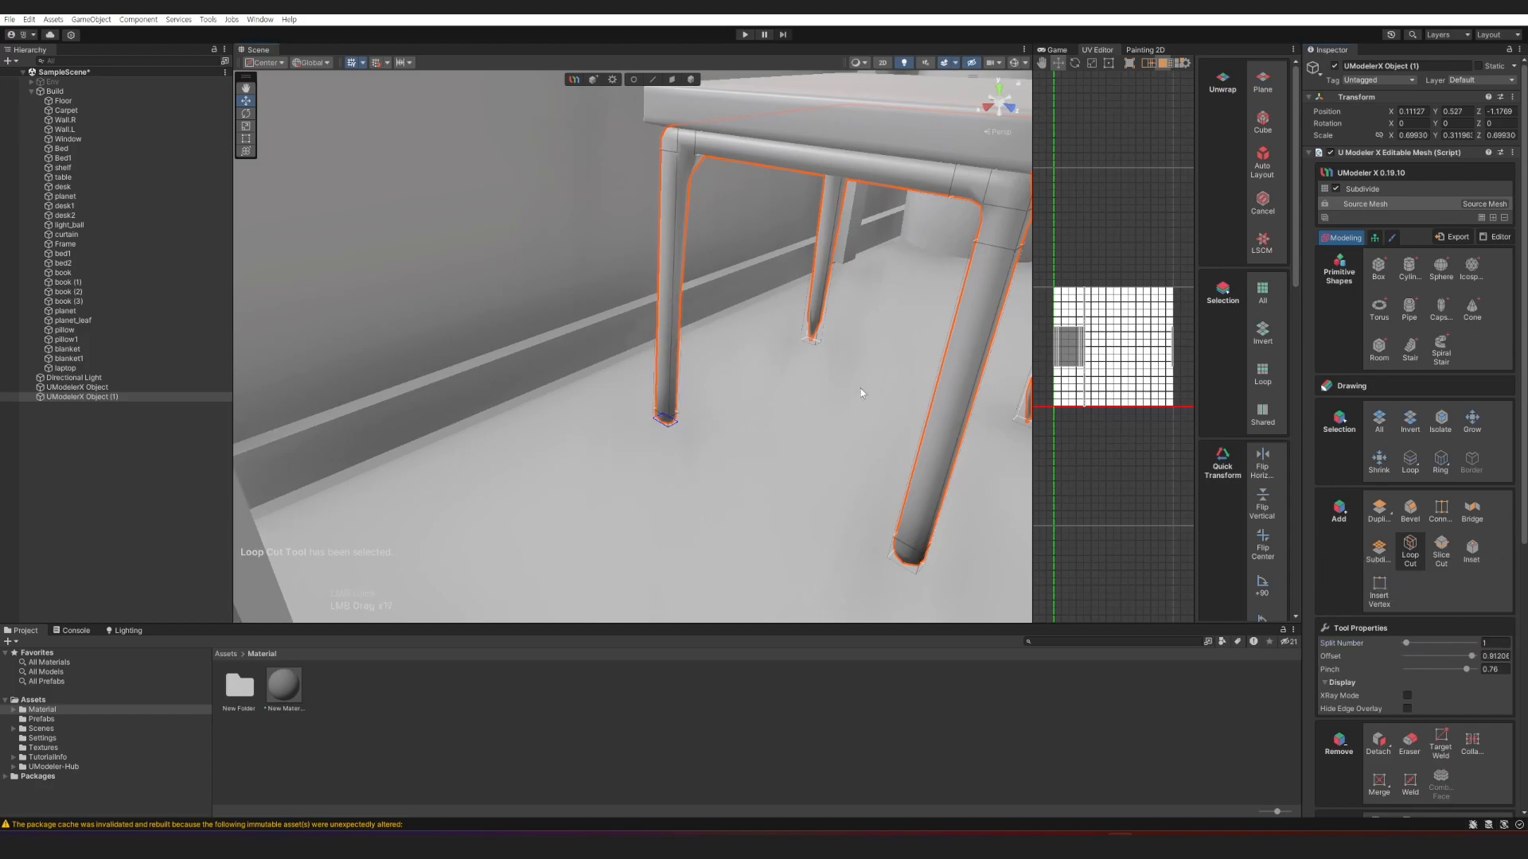
{"action": "scroll", "coordinate": [861, 394], "scroll_direction": "down", "scroll_amount": 3}
Add a loop cut on the backrest frame and adjust the edge height near its upper corner to shape the rounding.
{"action": "middle_click_drag", "start_coordinate": [938, 260], "coordinate": [748, 334], "text": "alt"}
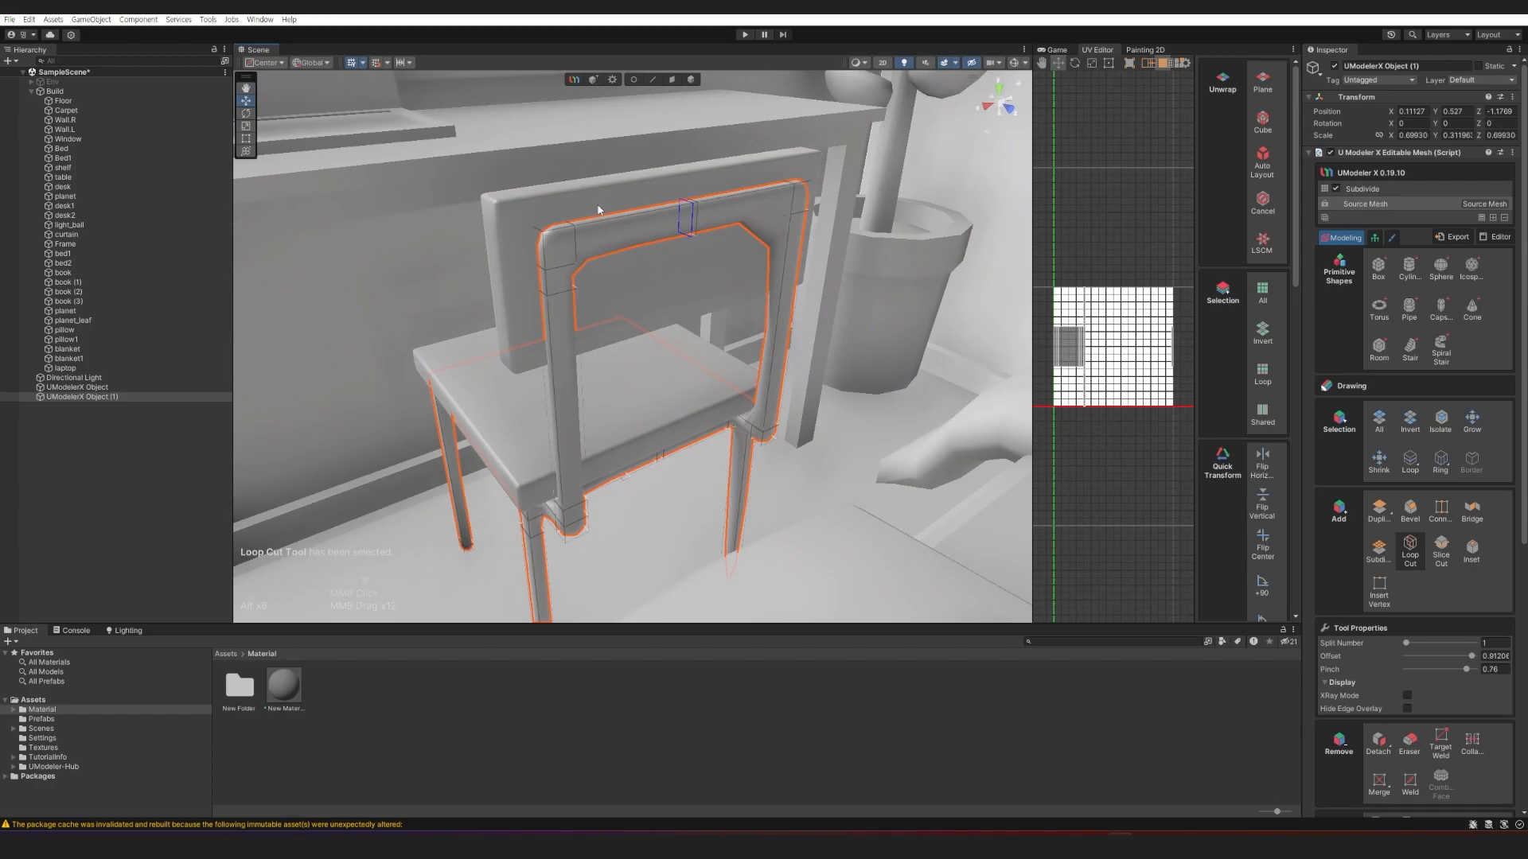
{"action": "left_click", "coordinate": [587, 253]}
{"action": "left_click_drag", "start_coordinate": [631, 419], "coordinate": [661, 394], "text": "alt"}
{"action": "key", "text": "2"}
{"action": "left_click", "coordinate": [638, 235]}
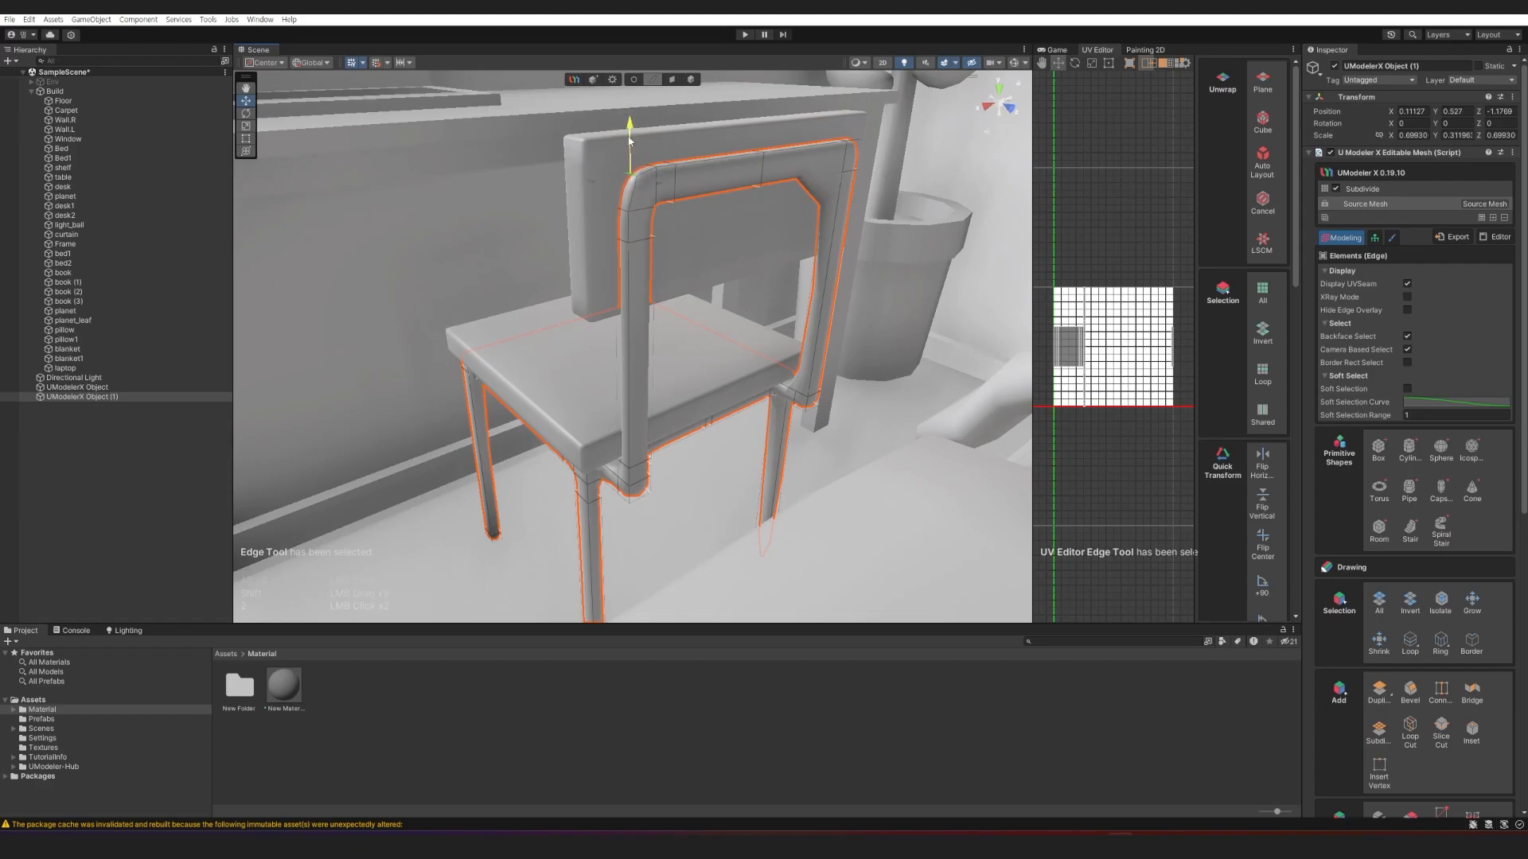
{"action": "left_click_drag", "start_coordinate": [632, 147], "coordinate": [706, 348], "text": "alt"}
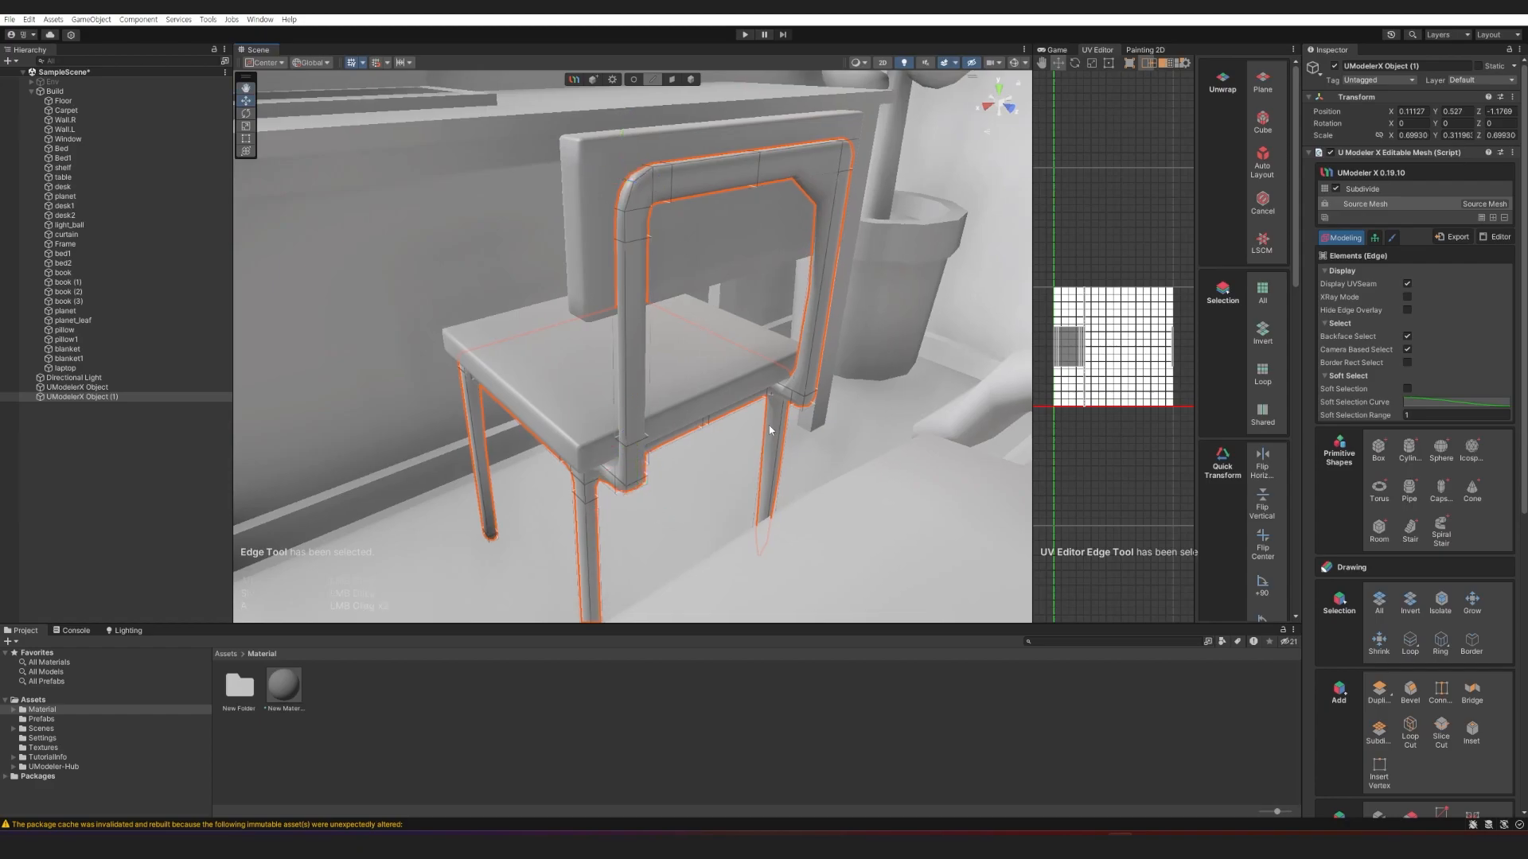
Mirror the chair frame across X with the Mirror modifier placed beneath Subdivide, and collapse the mirror.
{"action": "left_click", "coordinate": [1492, 218]}
{"action": "left_click", "coordinate": [1456, 276]}
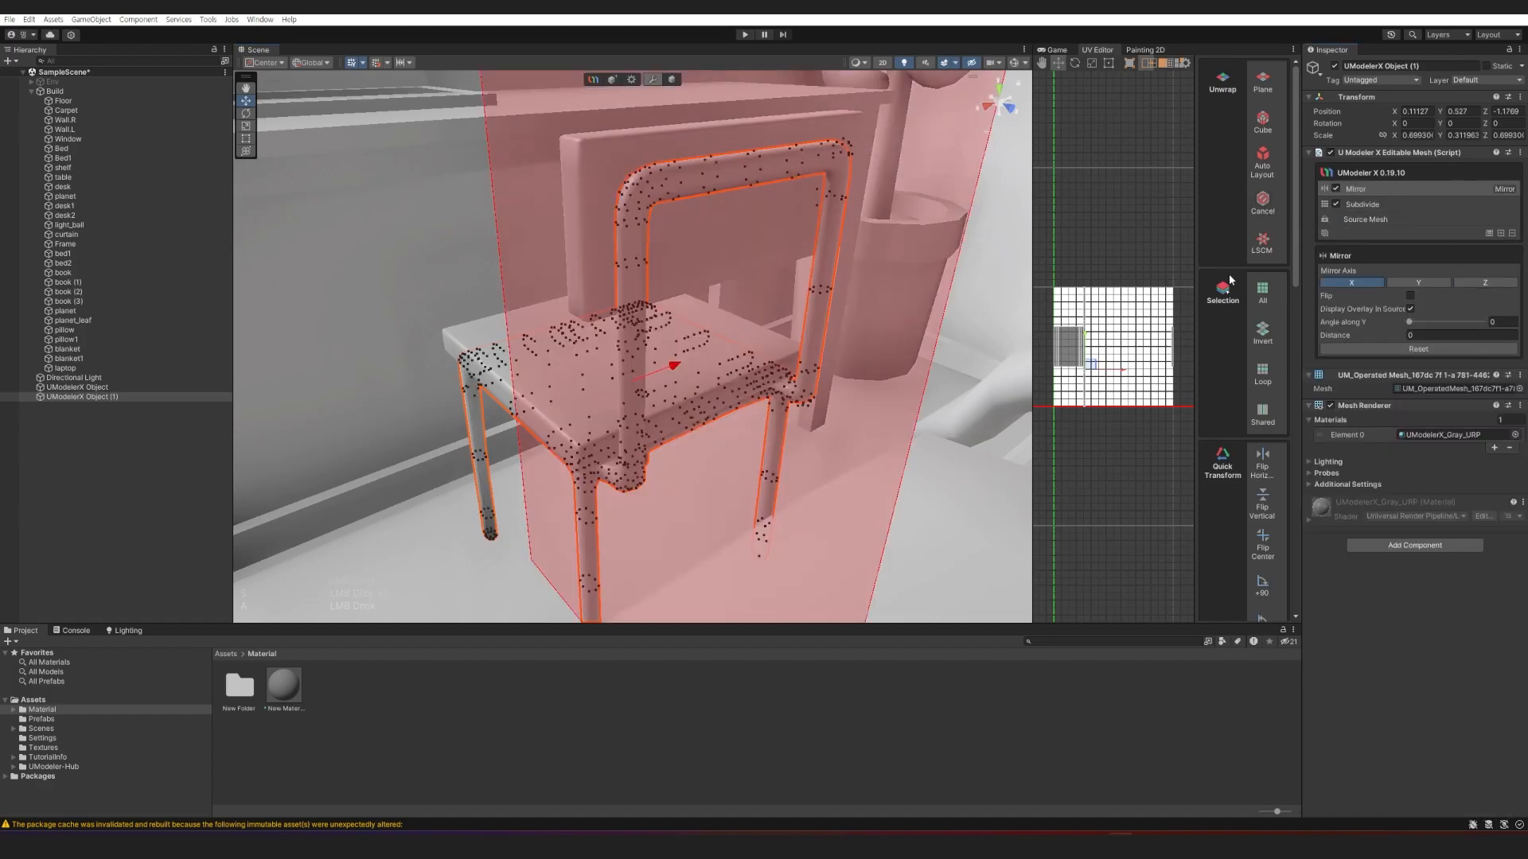
{"action": "left_click_drag", "start_coordinate": [1424, 191], "coordinate": [1424, 207]}
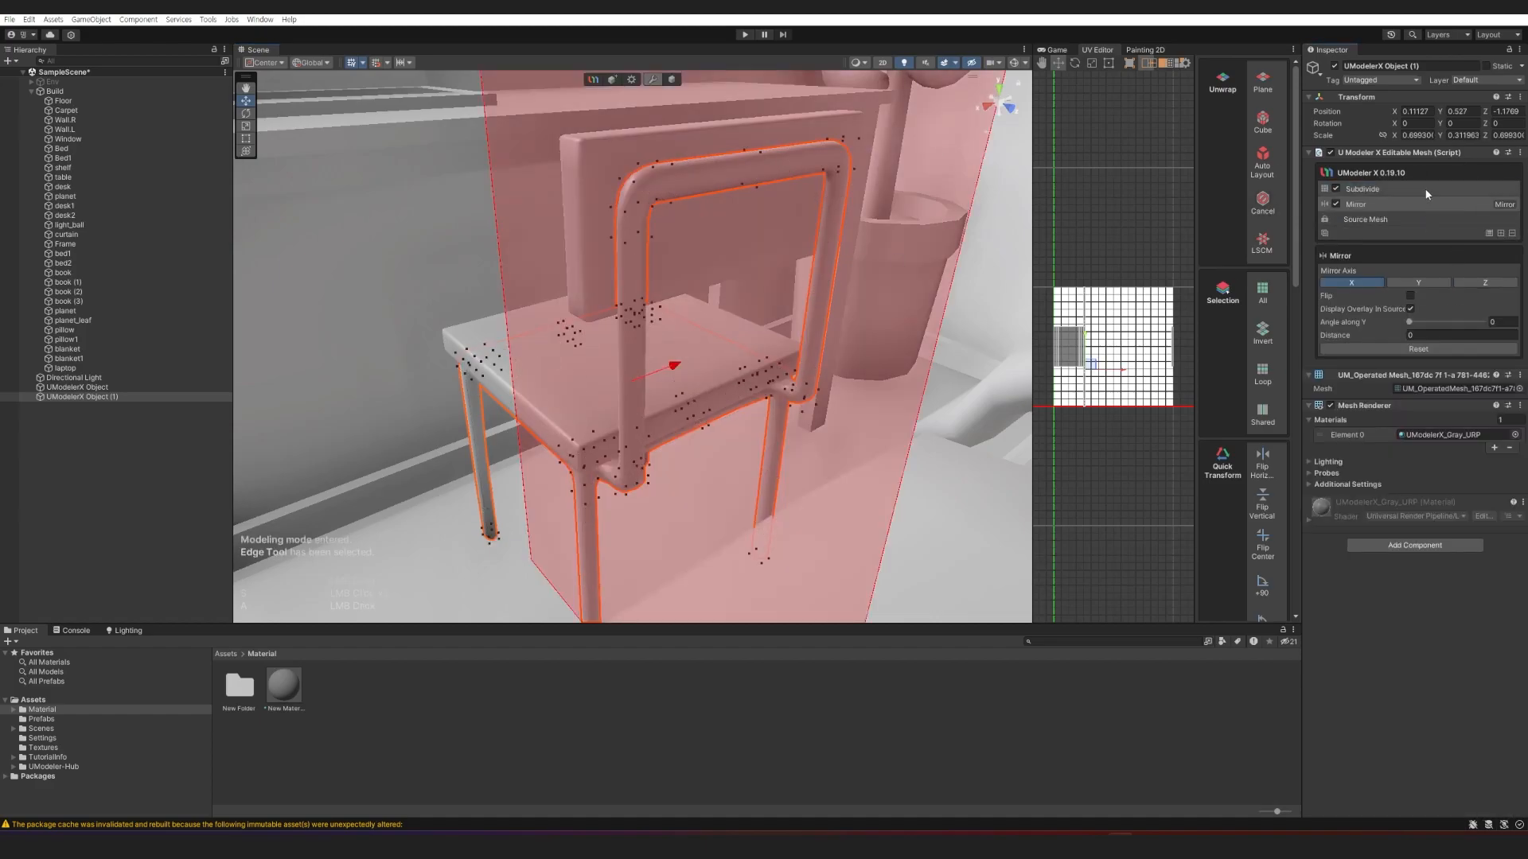
{"action": "left_click", "coordinate": [1489, 234]}
Select the chair frame and cushions and move them together to a new spot beside the desk.
{"action": "key", "text": "s"}
{"action": "right_click_drag", "start_coordinate": [730, 375], "coordinate": [552, 501]}
{"action": "key", "text": "4"}
{"action": "left_click", "coordinate": [648, 342], "text": "shift"}
{"action": "left_click_drag", "start_coordinate": [652, 320], "coordinate": [634, 369]}
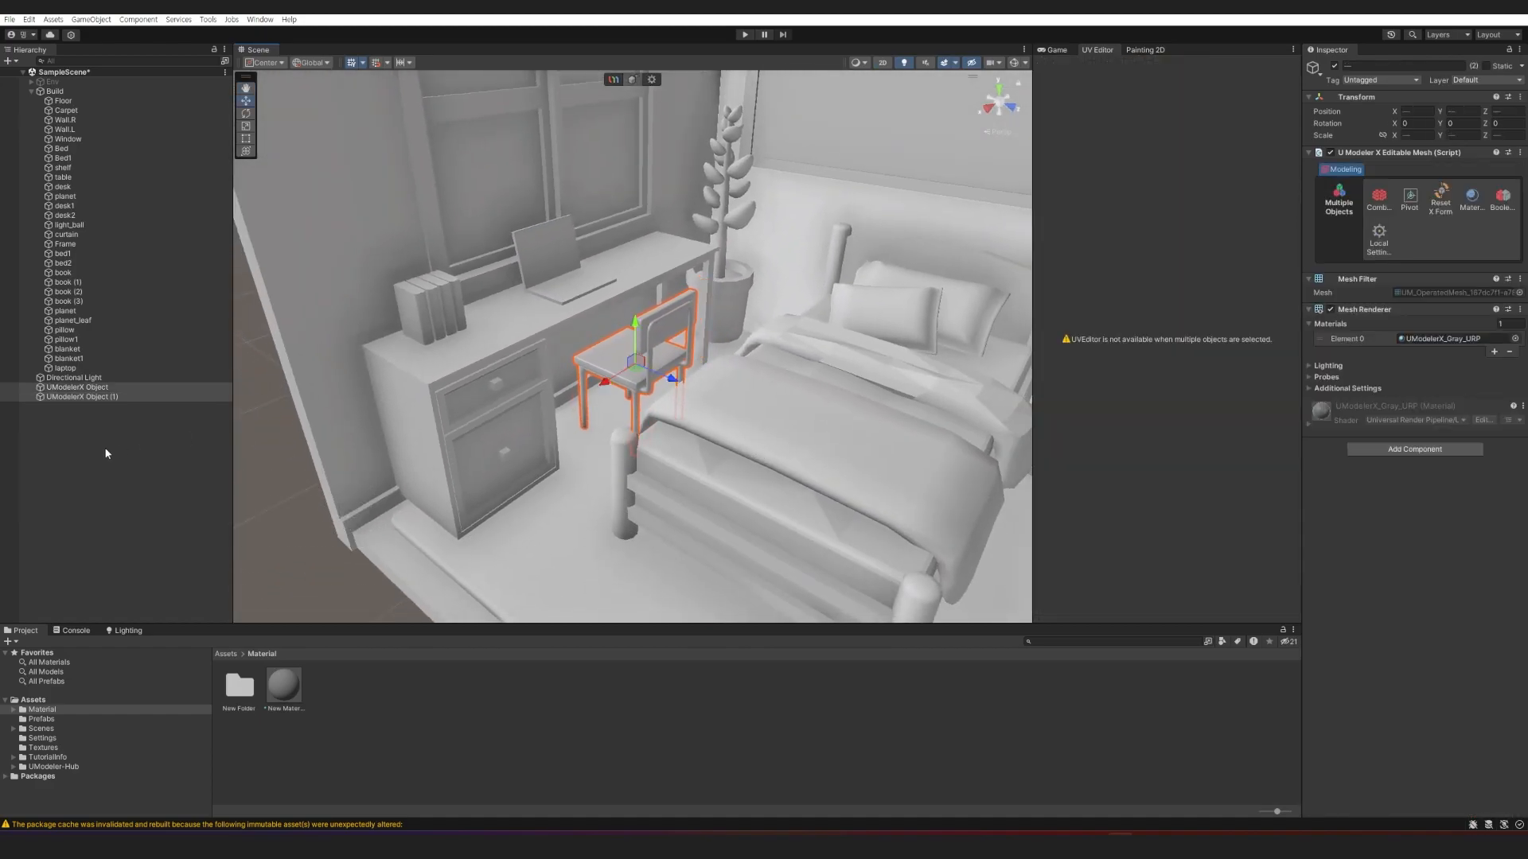
Rename the chair frame object as Chair and the cushion object as Chair_1.
{"action": "left_click", "coordinate": [97, 395]}
{"action": "key", "text": "F2"}
{"action": "type", "text": "Chiar"}
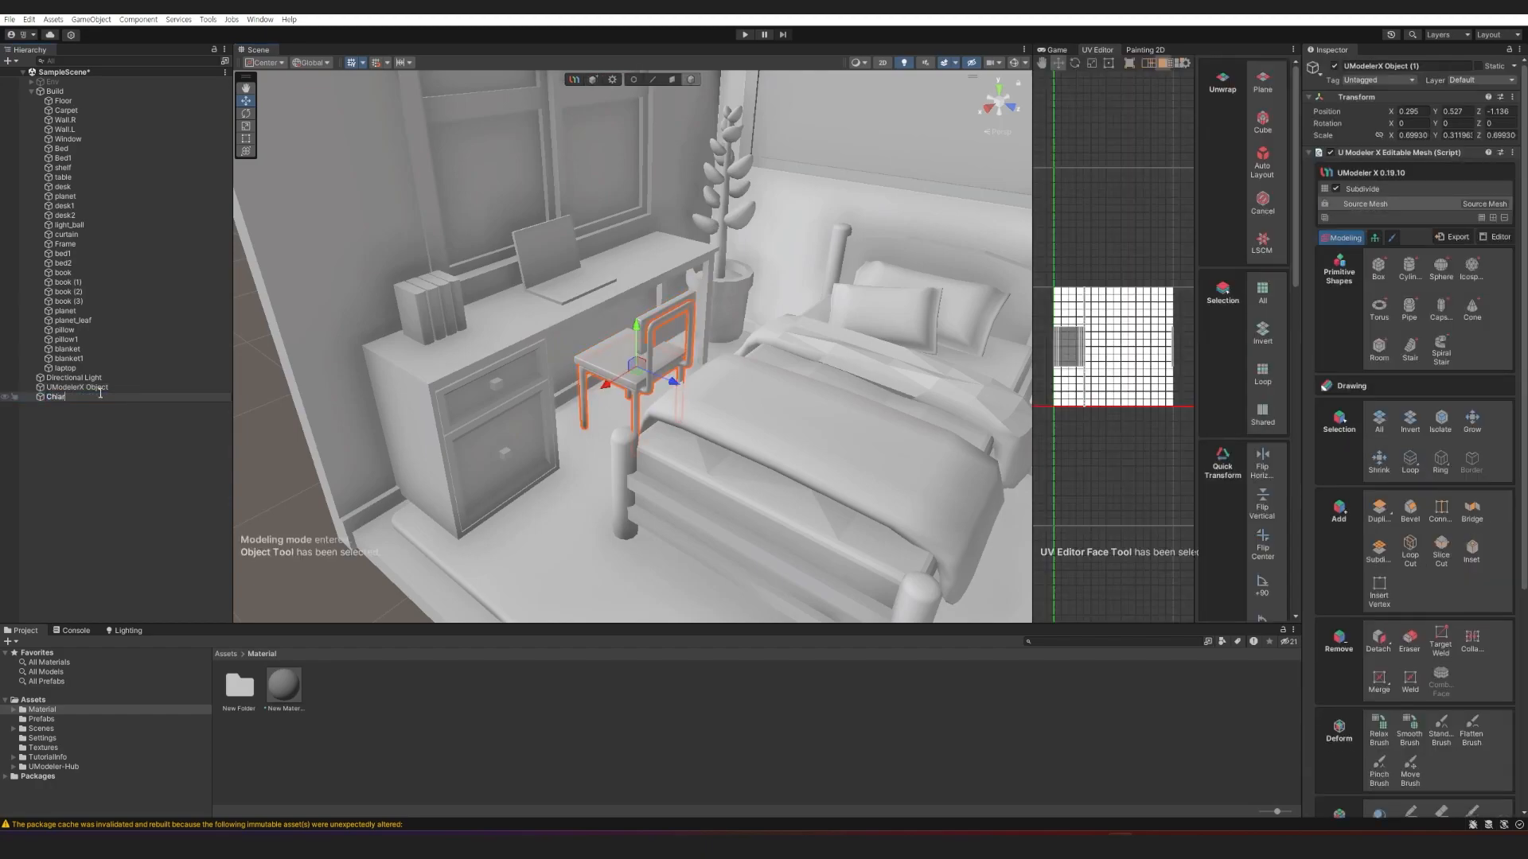
{"action": "left_click", "coordinate": [112, 386]}
{"action": "key", "text": "F2"}
{"action": "type", "text": "Chair_1"}
{"action": "key", "text": "Return"}
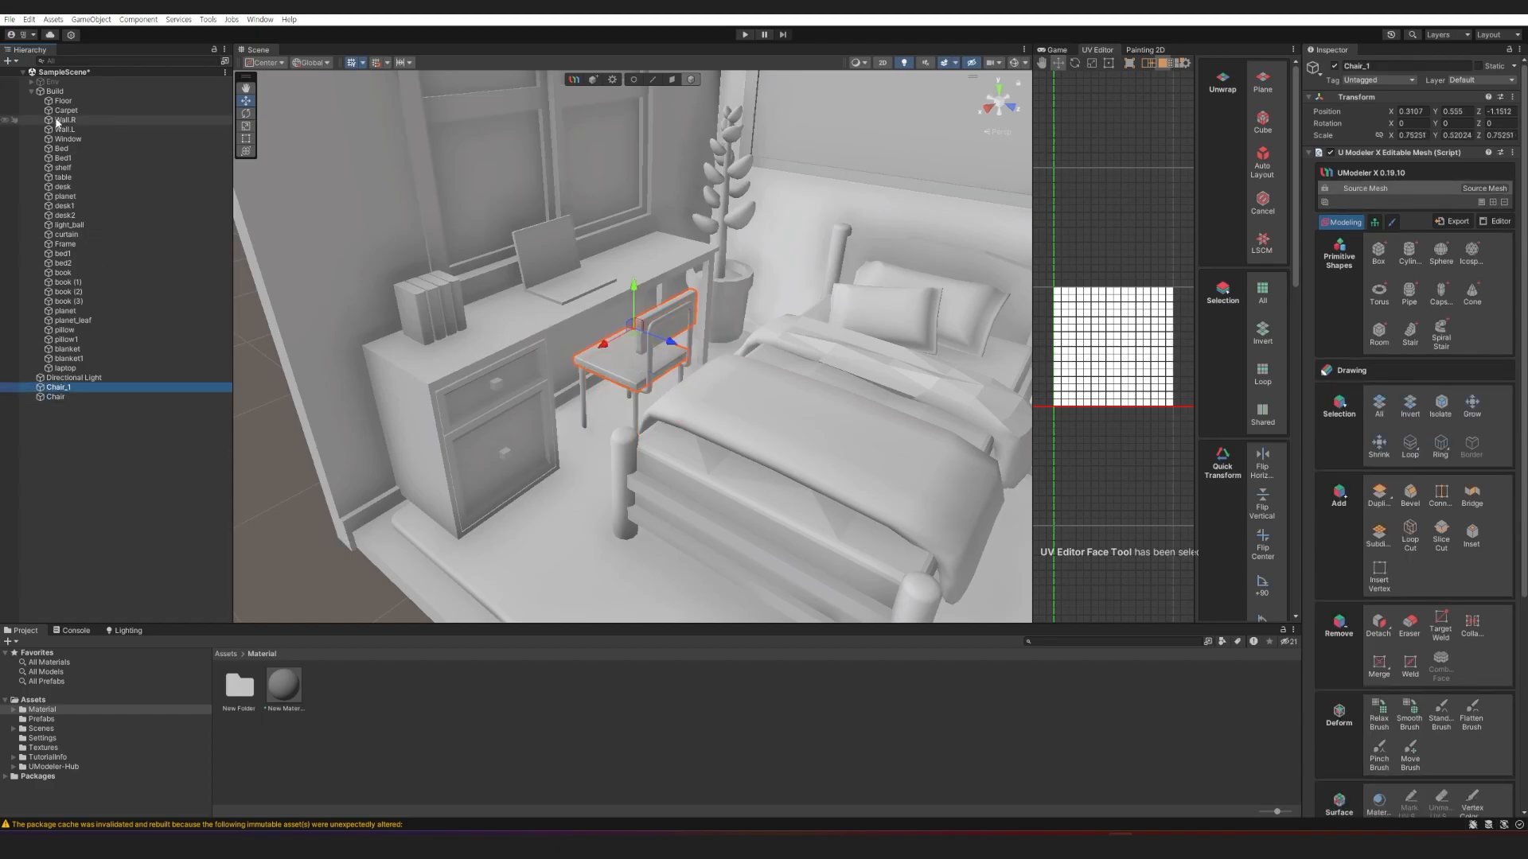
Move the Chair and Chair_1 objects into the Build group in the scene hierarchy.
{"action": "left_click", "coordinate": [31, 91]}
{"action": "left_click", "coordinate": [58, 119]}
{"action": "left_click", "coordinate": [60, 111], "text": "shift"}
{"action": "left_click_drag", "start_coordinate": [60, 113], "coordinate": [56, 92]}
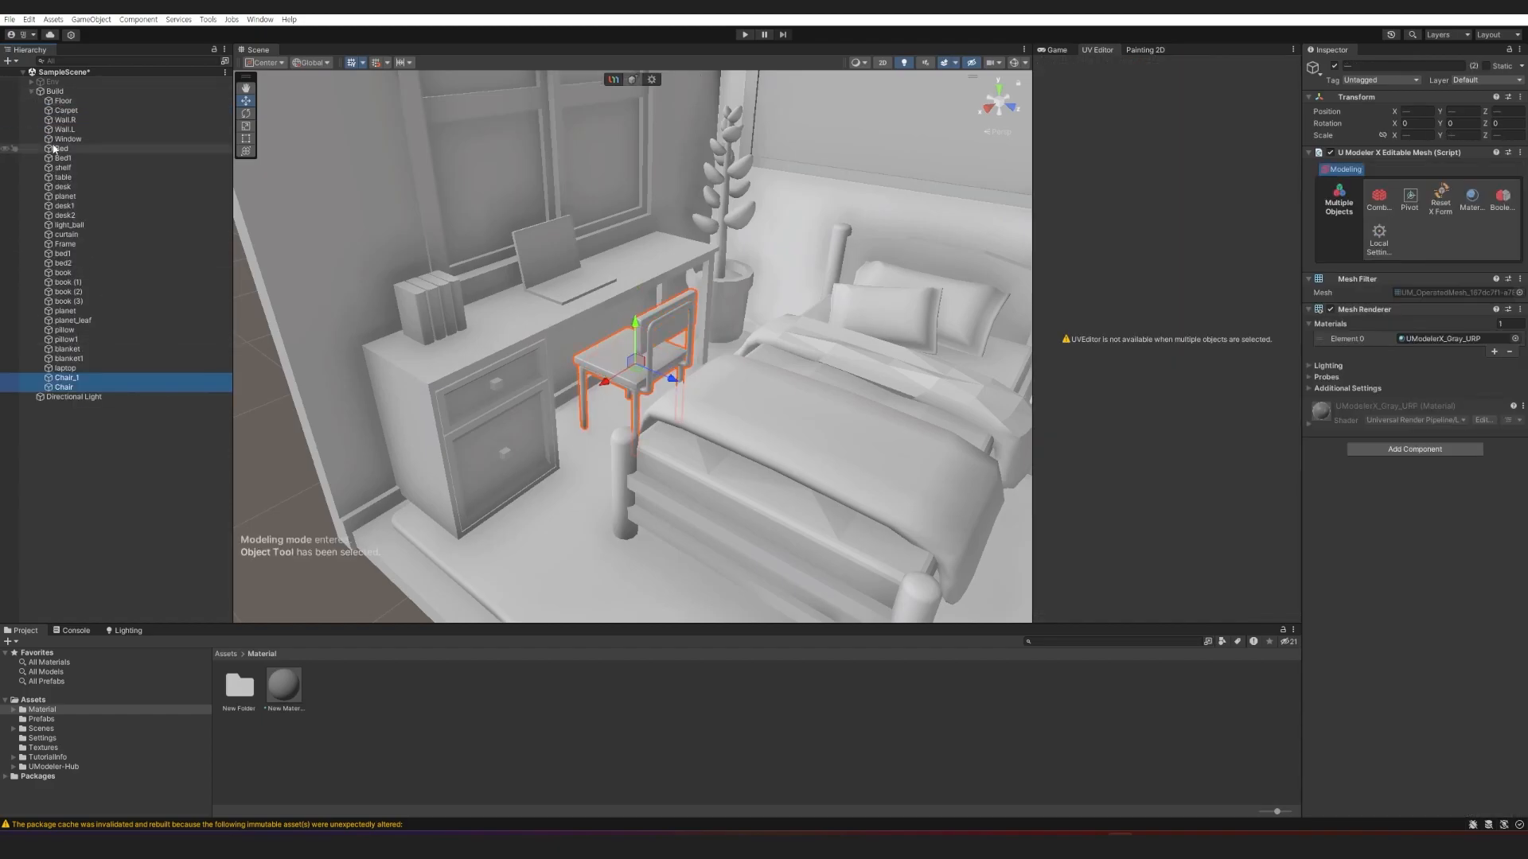
{"action": "left_click", "coordinate": [31, 91]}
Connect opposite vertices on top of the foot-end blanket with diagonal edges, starting with its central faces.
{"action": "scroll", "coordinate": [590, 426], "scroll_direction": "down", "scroll_amount": 7}
{"action": "left_click", "coordinate": [689, 359]}
{"action": "key", "text": "f"}
{"action": "key", "text": "shift+3"}
{"action": "key", "text": "shift+1"}
{"action": "left_click", "coordinate": [549, 348]}
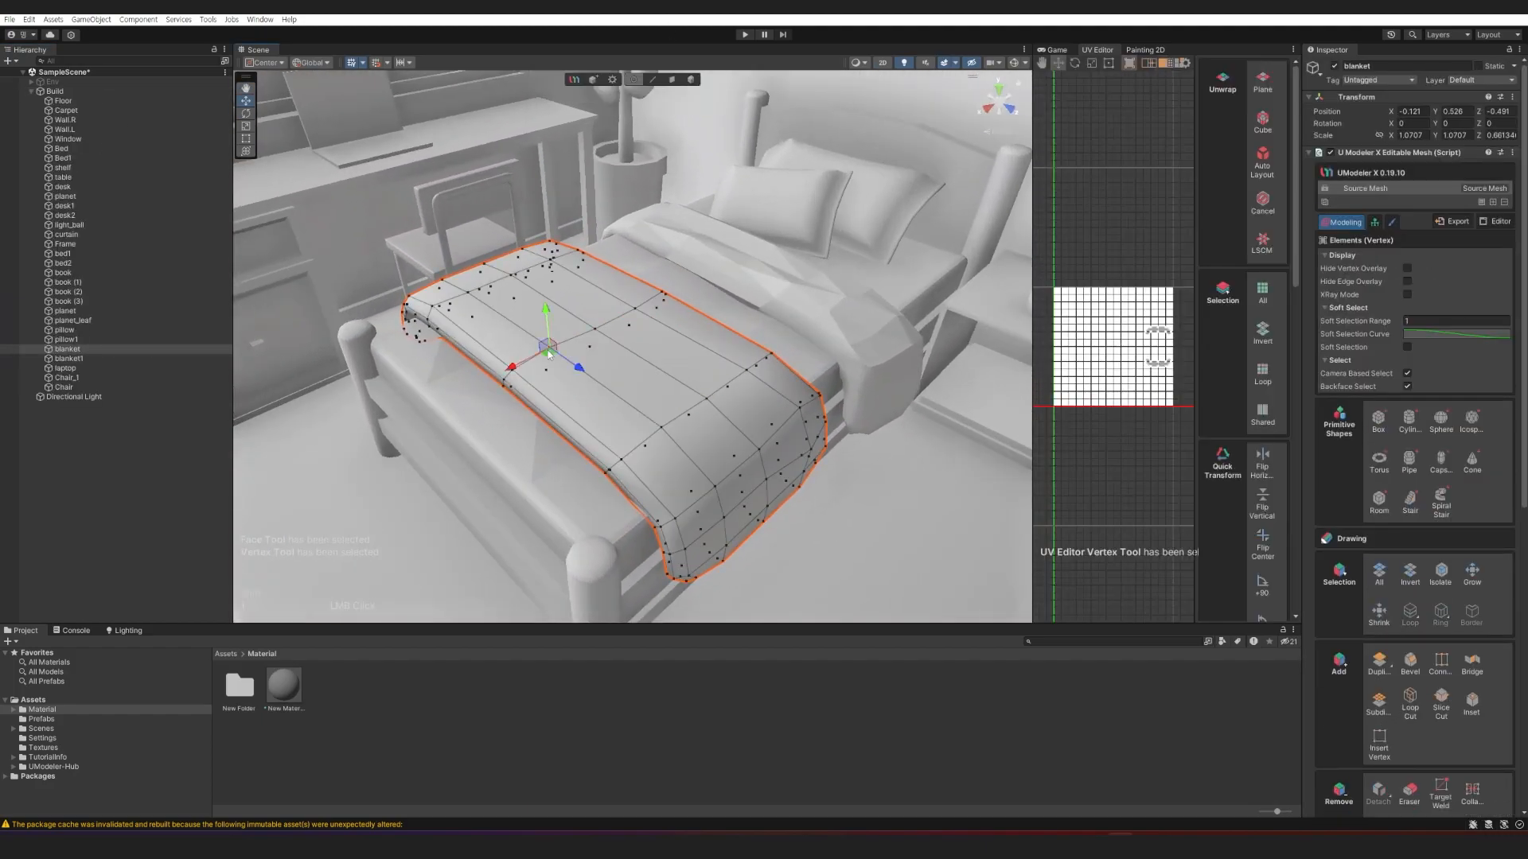
{"action": "left_click", "coordinate": [1444, 665]}
{"action": "key", "text": "c"}
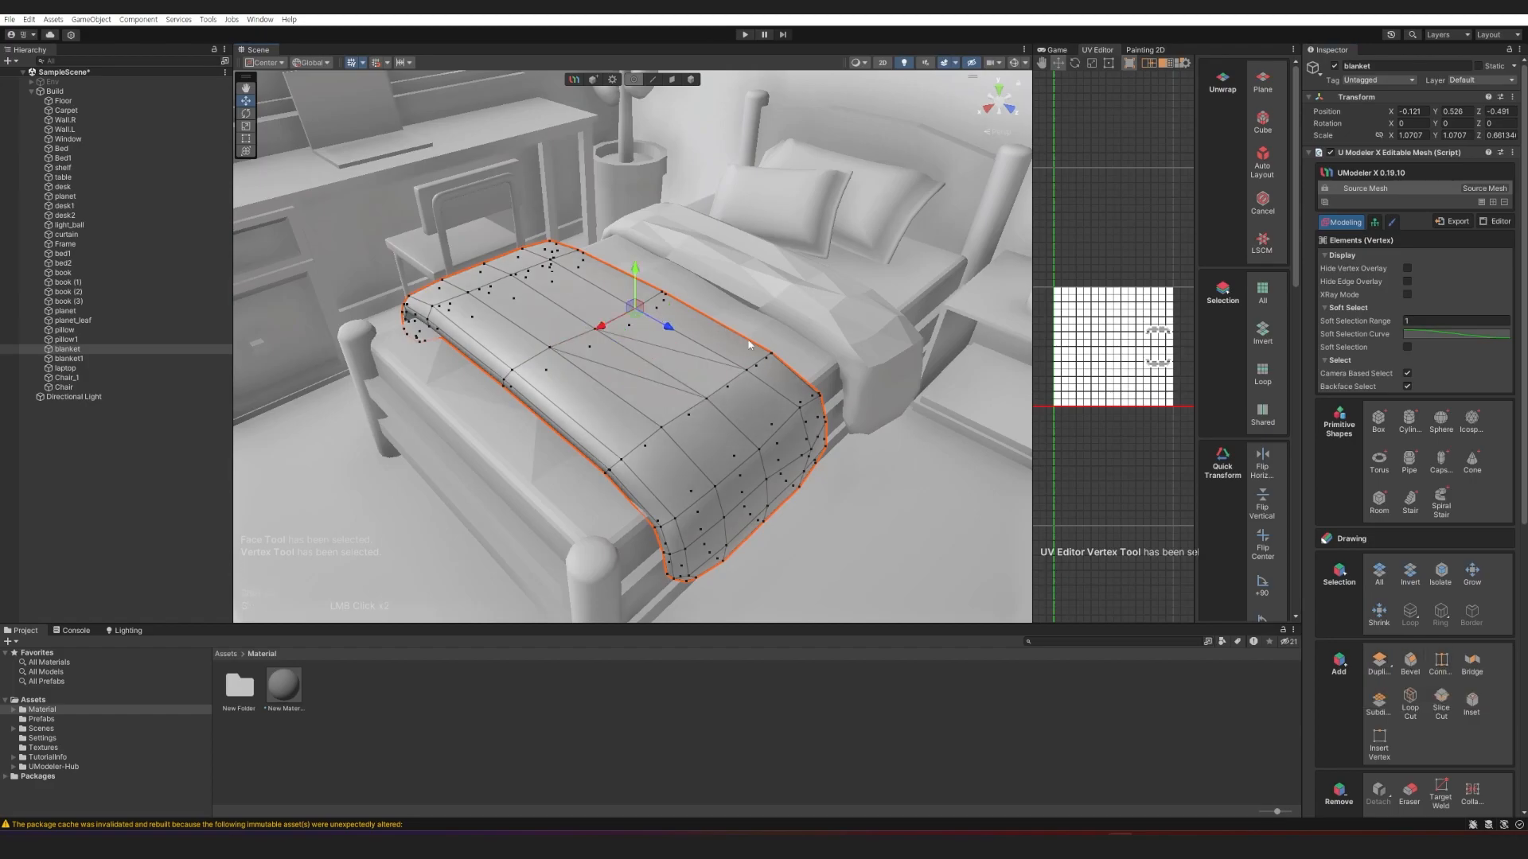
{"action": "key", "text": "c"}
Connect vertices across the remaining quads on the blanket's top with more diagonal edges.
{"action": "left_click_drag", "start_coordinate": [592, 292], "coordinate": [676, 336], "text": "alt"}
{"action": "left_click", "coordinate": [698, 348]}
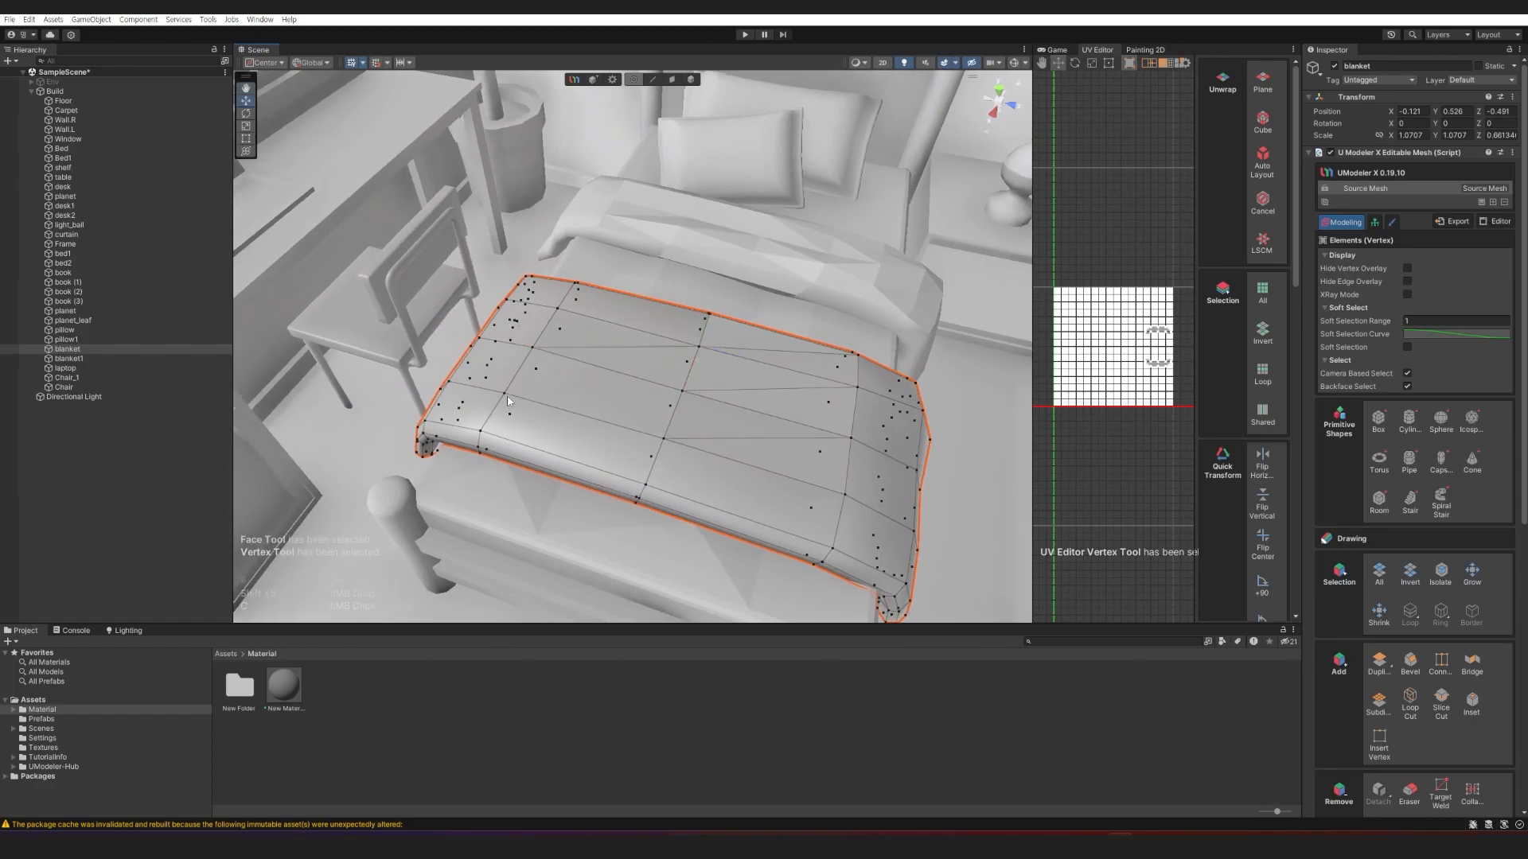
{"action": "key", "text": "c"}
{"action": "left_click", "coordinate": [842, 500], "text": "shift"}
{"action": "key", "text": "c"}
{"action": "key", "text": "c"}
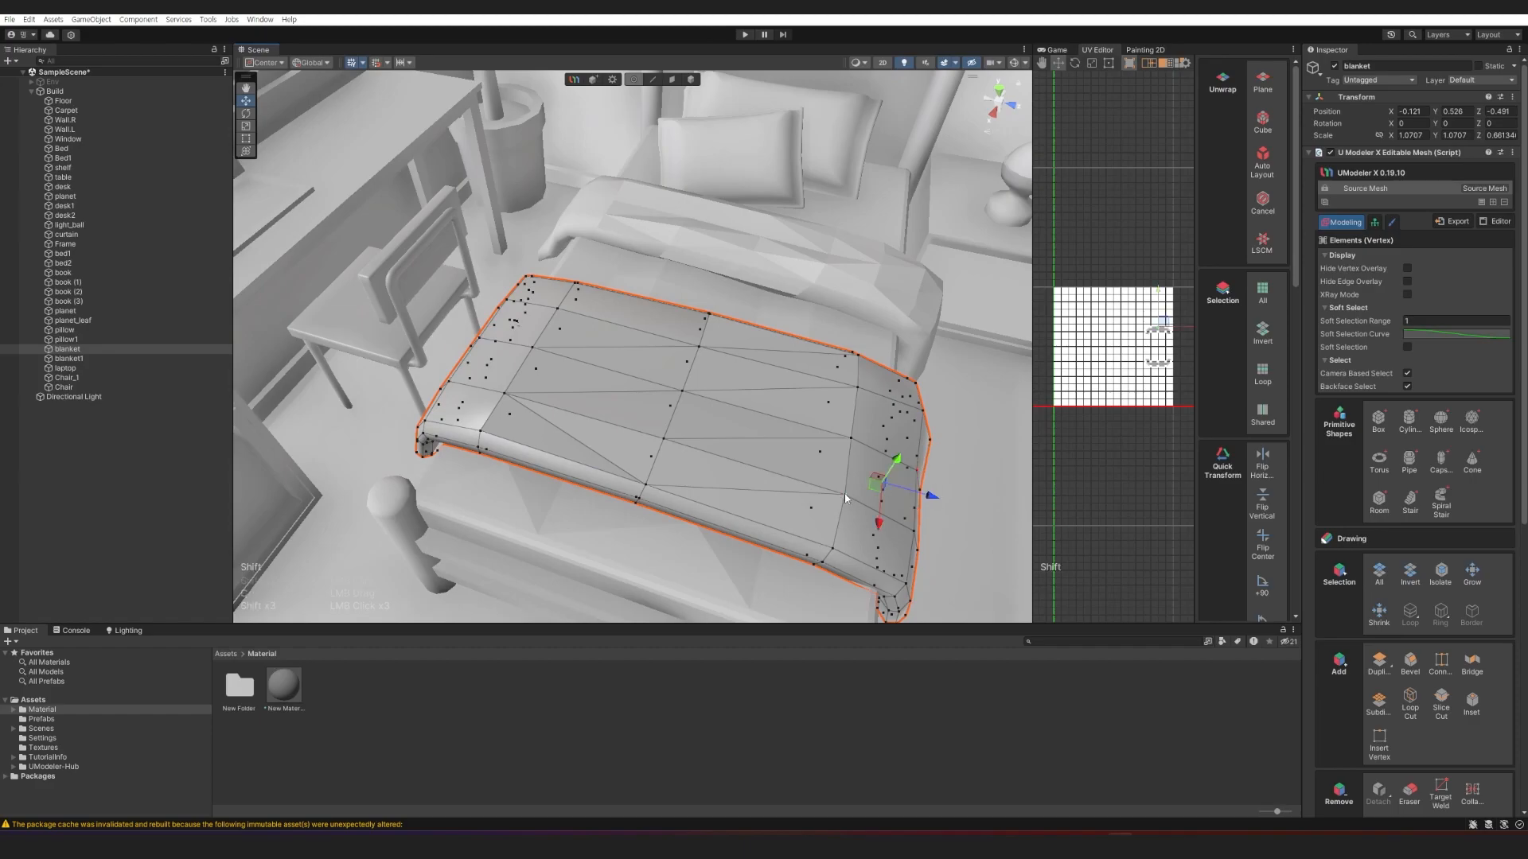
{"action": "key", "text": "c"}
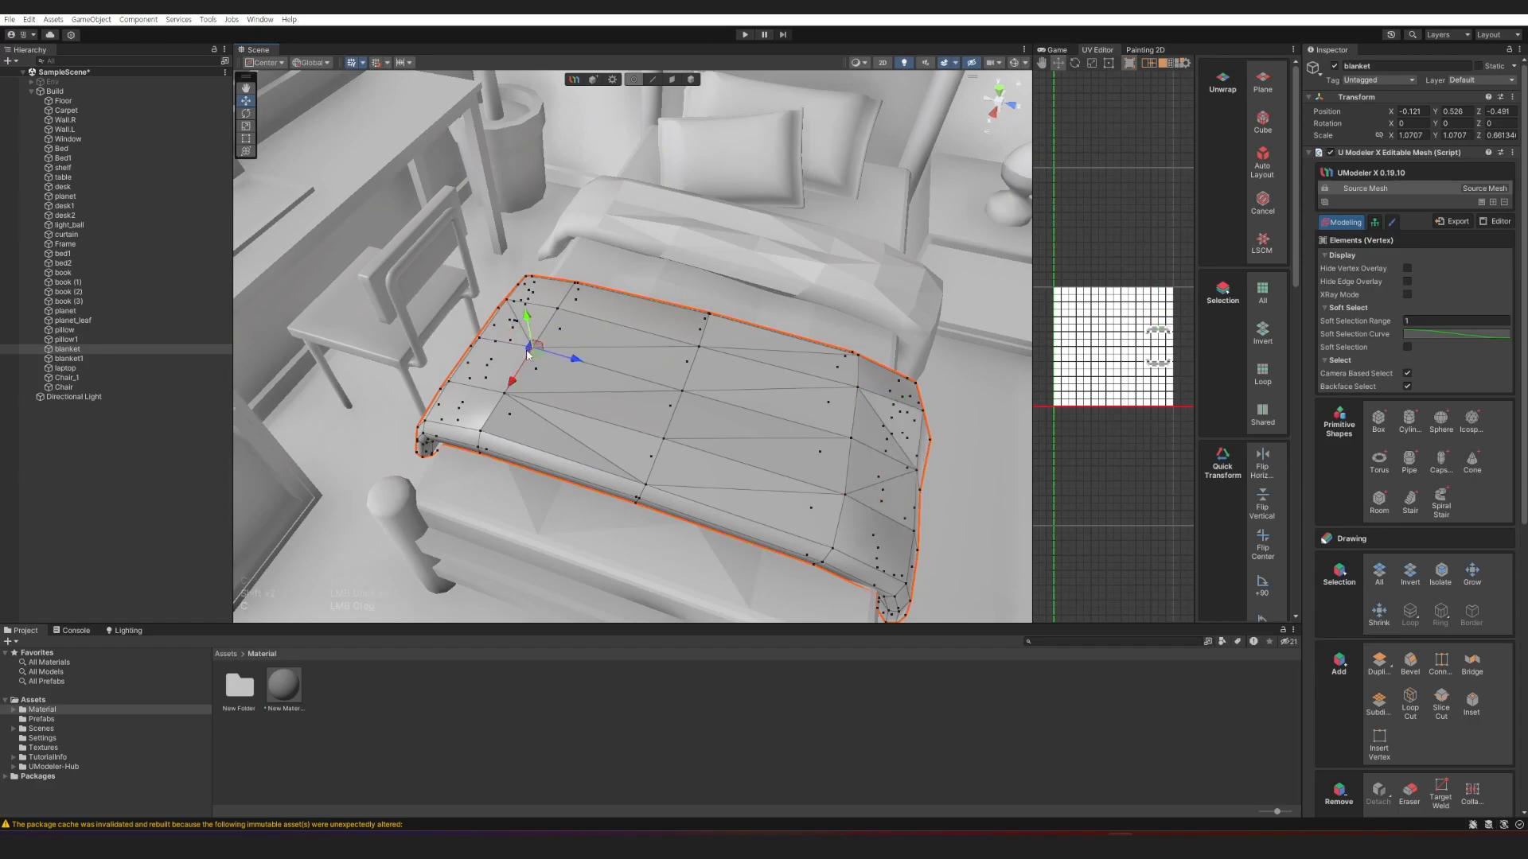
Move individual vertices on the blanket's top out of line to form irregular fabric creases.
{"action": "left_click", "coordinate": [594, 306]}
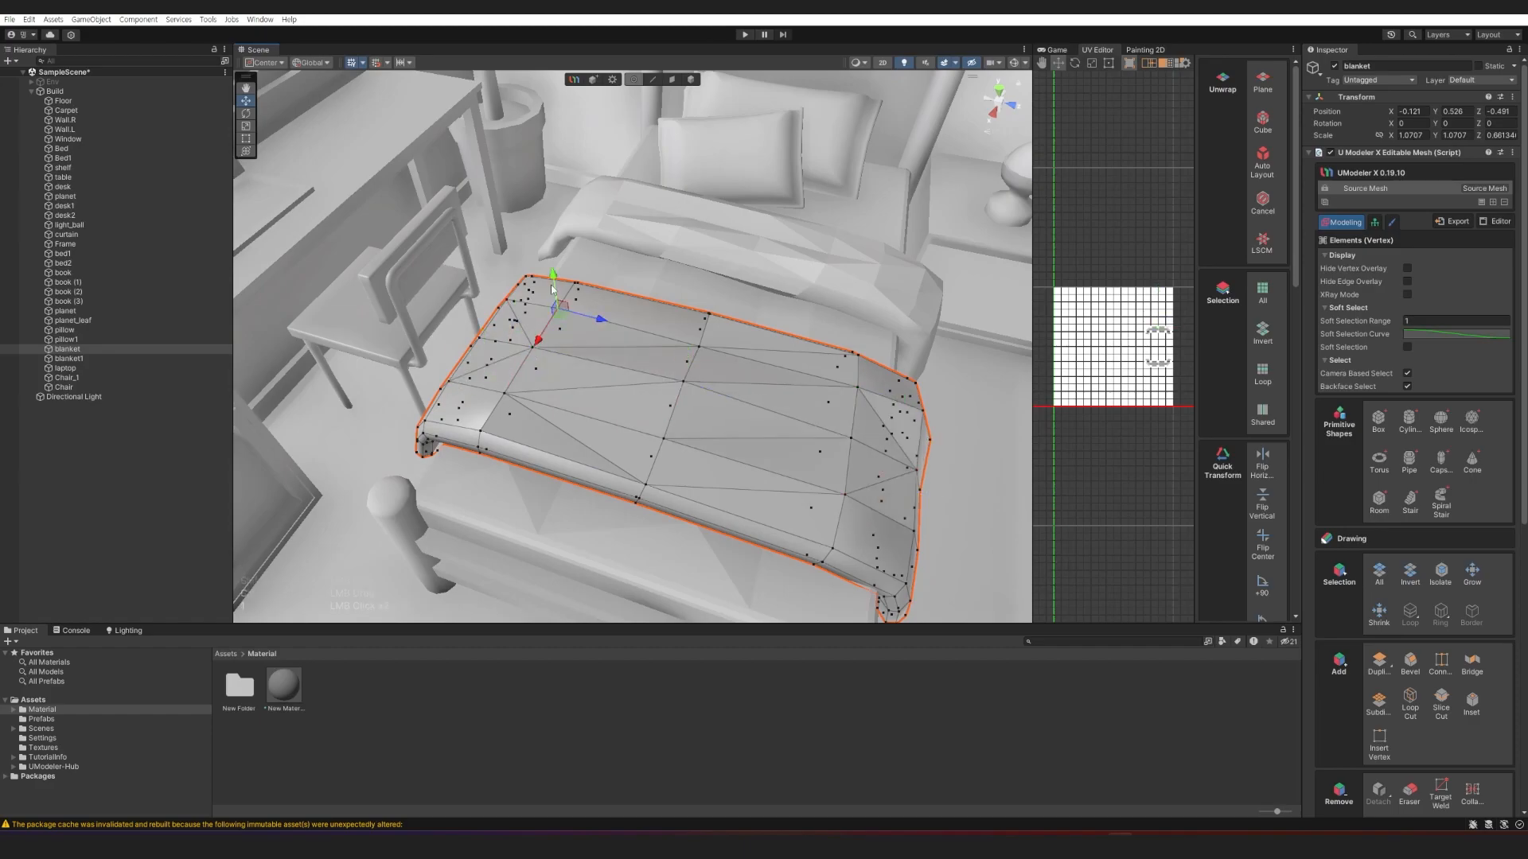
{"action": "left_click_drag", "start_coordinate": [857, 475], "coordinate": [857, 389]}
{"action": "left_click", "coordinate": [665, 439]}
{"action": "left_click_drag", "start_coordinate": [710, 450], "coordinate": [676, 441]}
{"action": "left_click", "coordinate": [684, 381]}
{"action": "left_click_drag", "start_coordinate": [728, 394], "coordinate": [745, 400]}
{"action": "left_click", "coordinate": [511, 395]}
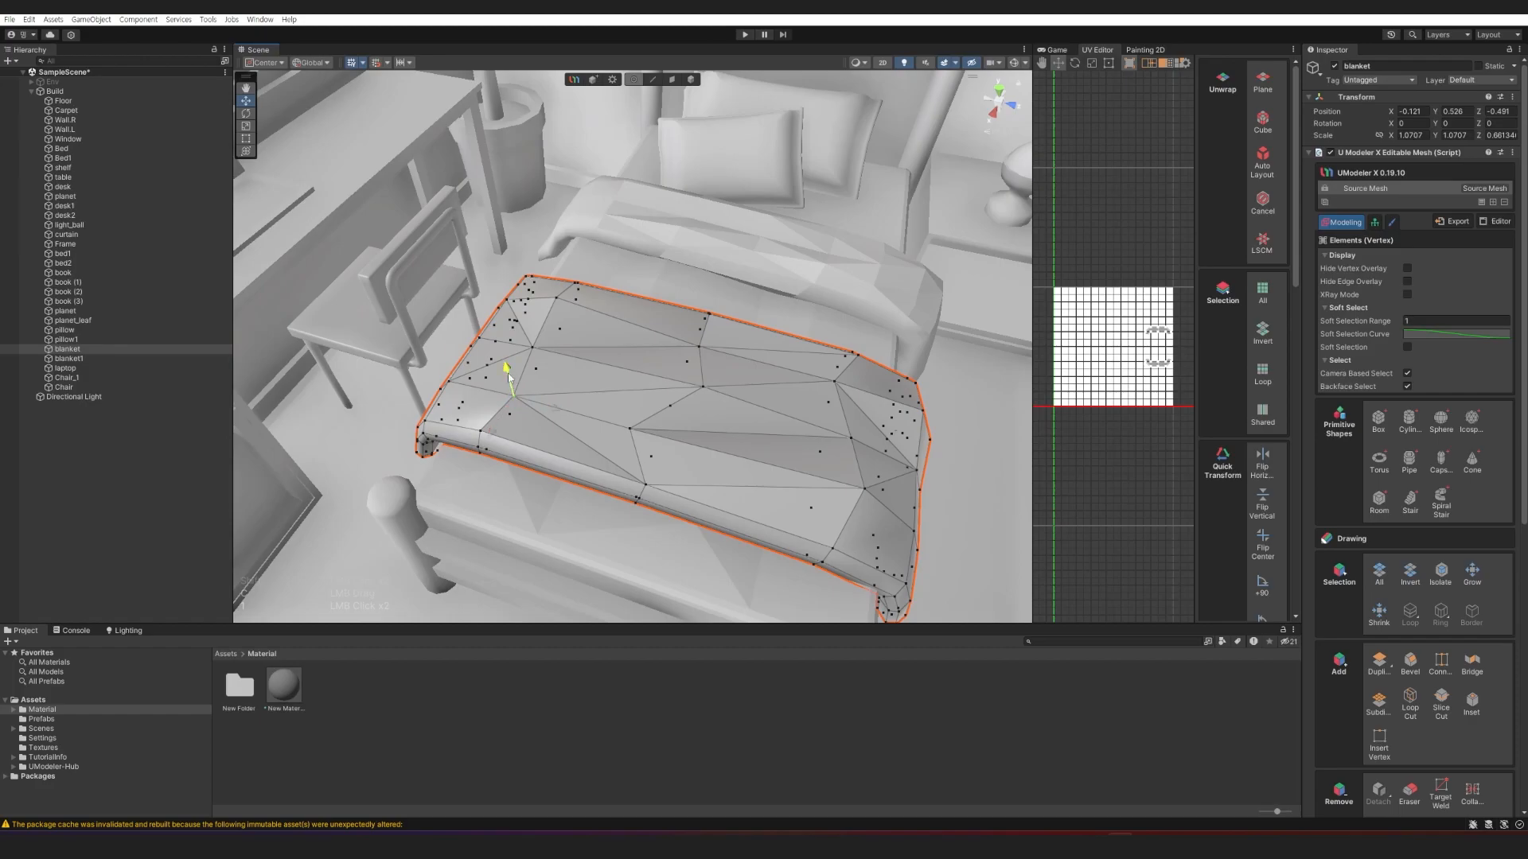
Clear all smoothing groups from the blanket's faces and return to object mode.
{"action": "key", "text": "alt+a"}
{"action": "key", "text": "3"}
{"action": "key", "text": "alt+a"}
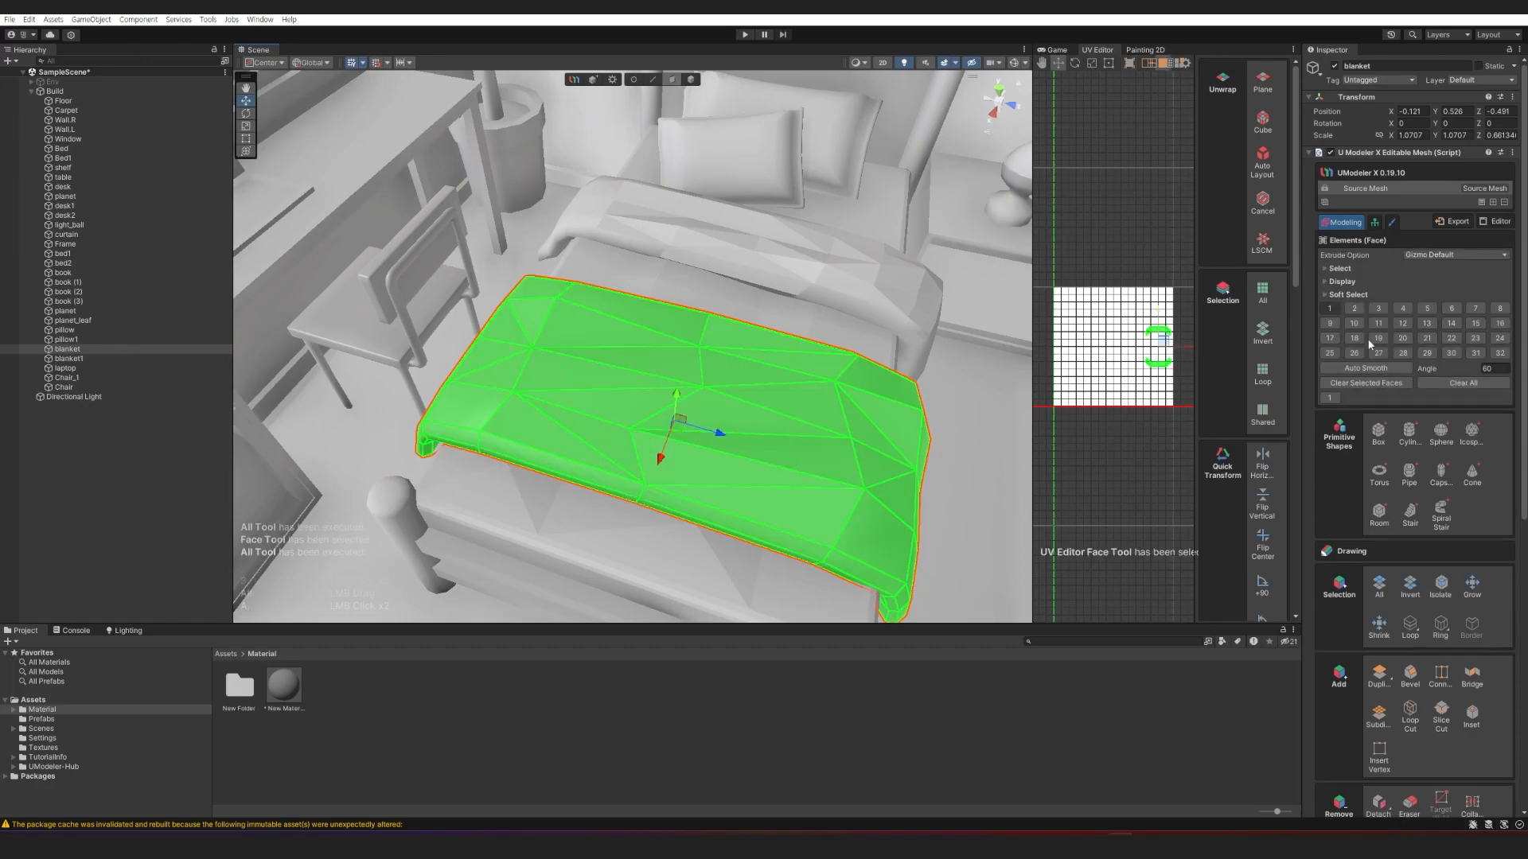
{"action": "left_click", "coordinate": [1440, 384]}
{"action": "key", "text": "4"}
{"action": "scroll", "coordinate": [908, 401], "scroll_direction": "down", "scroll_amount": 6}
{"action": "left_click_drag", "start_coordinate": [909, 401], "coordinate": [875, 360], "text": "alt"}
{"action": "left_click", "coordinate": [859, 375]}
{"action": "scroll", "coordinate": [871, 362], "scroll_direction": "down", "scroll_amount": 3}
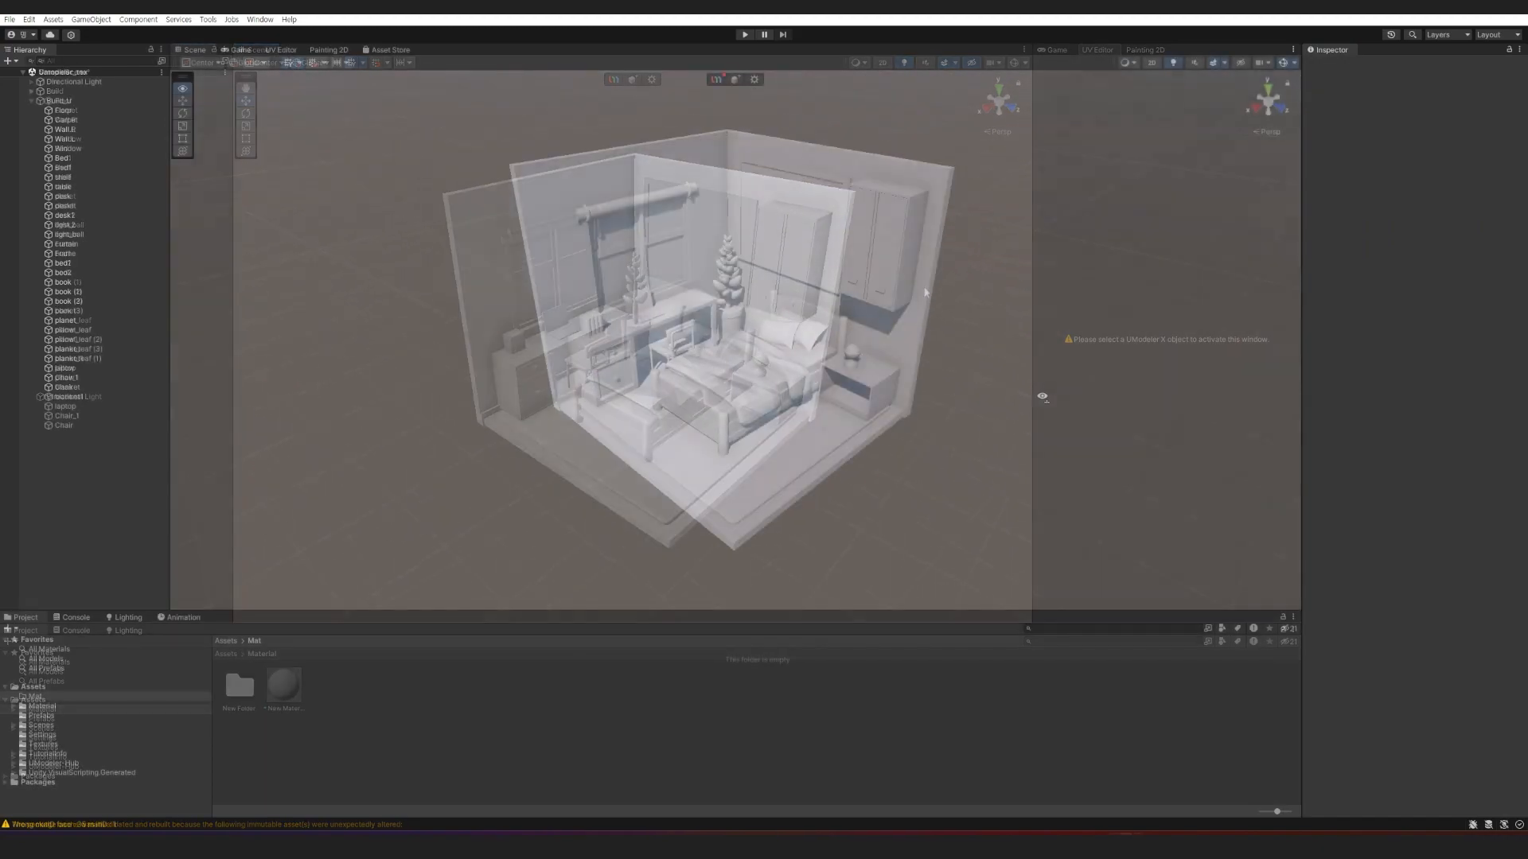
Create a new material named Wood in the Mat folder.
{"action": "right_click", "coordinate": [699, 737]}
{"action": "mouse_move", "coordinate": [799, 347]}
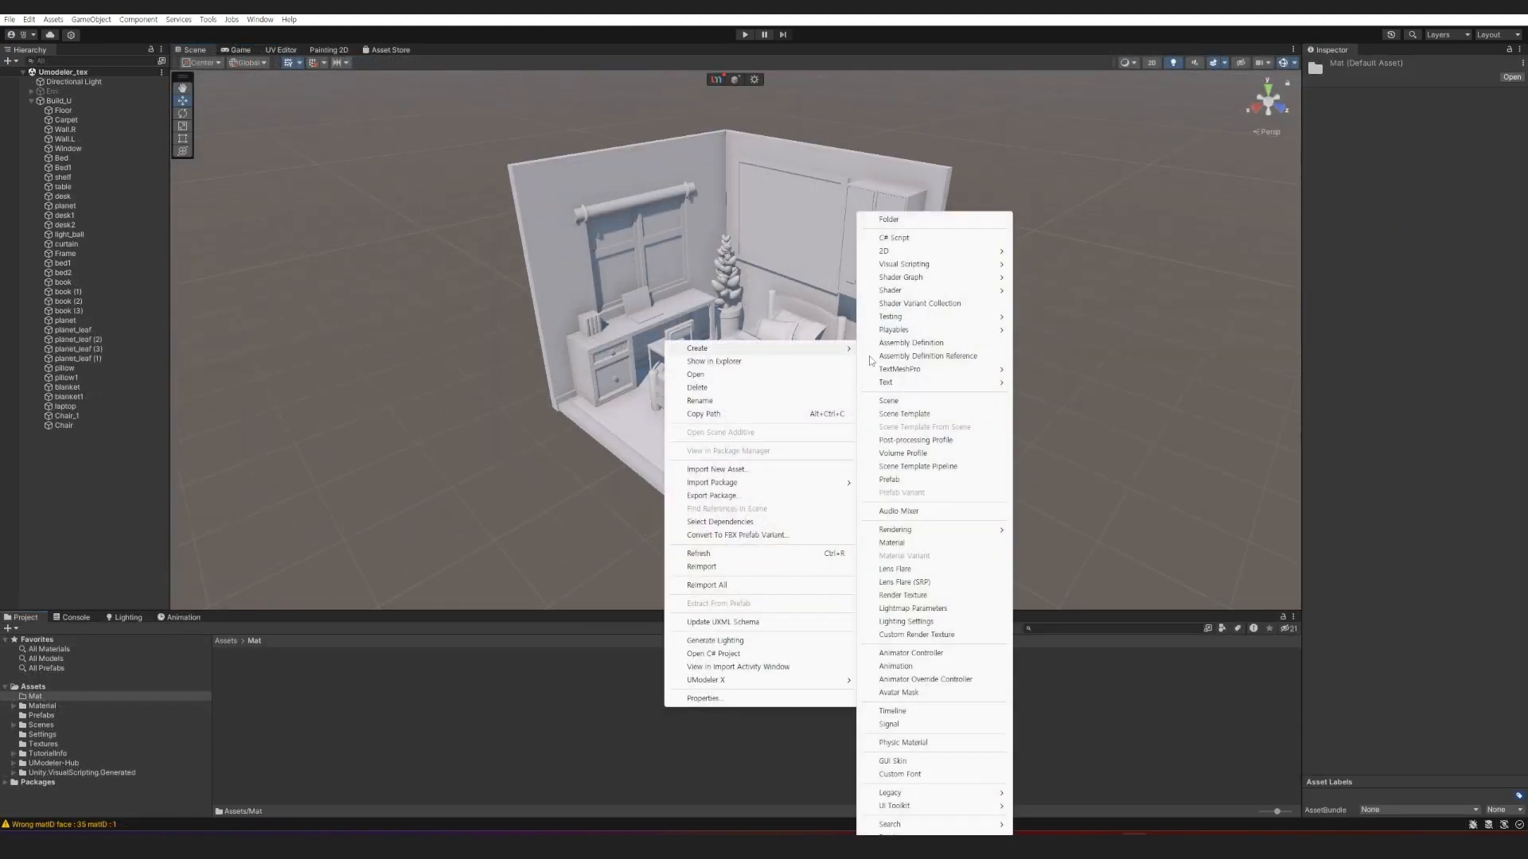
{"action": "left_click", "coordinate": [927, 544]}
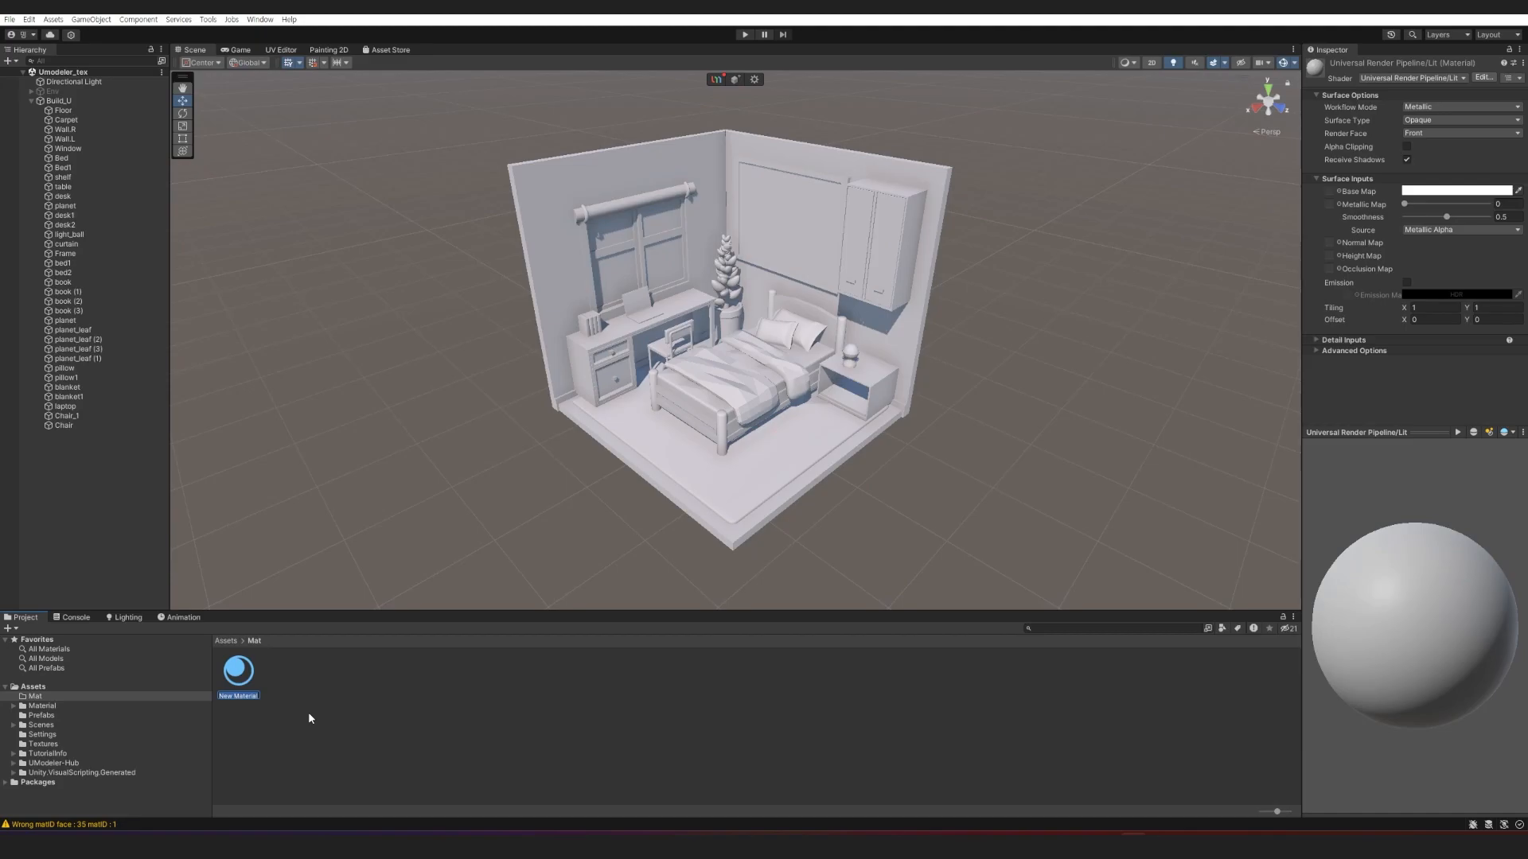
{"action": "type", "text": "Wood"}
{"action": "key", "text": "Return"}
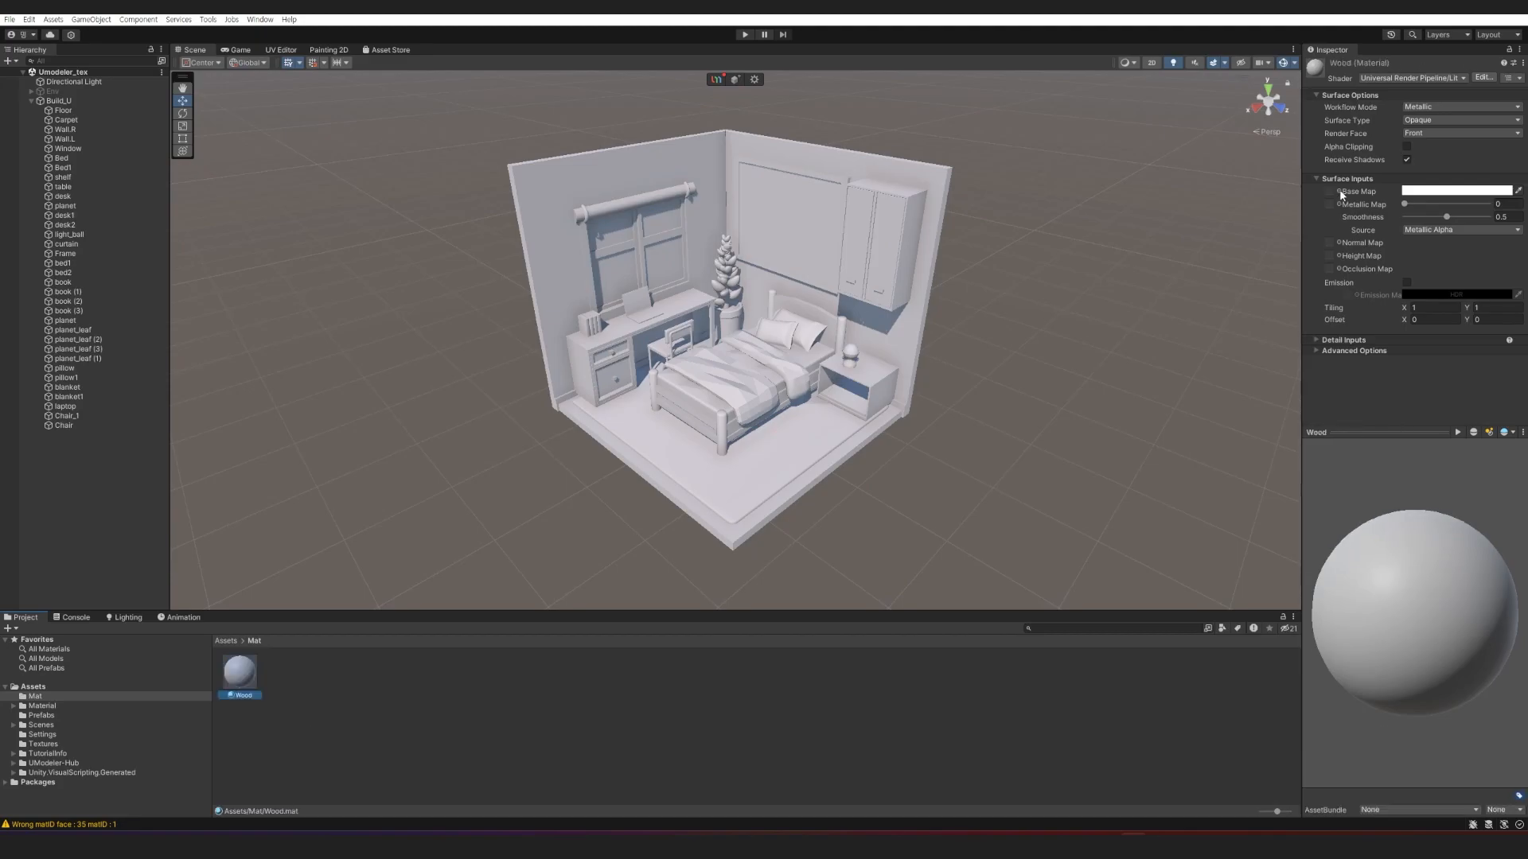
Assign a wood texture as the Wood material's base map and apply the material to the floor.
{"action": "left_click", "coordinate": [1338, 192]}
{"action": "key", "text": "Escape"}
{"action": "left_click", "coordinate": [1341, 190]}
{"action": "type", "text": "wood"}
{"action": "left_click", "coordinate": [998, 210]}
{"action": "left_click", "coordinate": [998, 220]}
{"action": "double_click", "coordinate": [997, 220]}
{"action": "left_click_drag", "start_coordinate": [248, 678], "coordinate": [660, 484]}
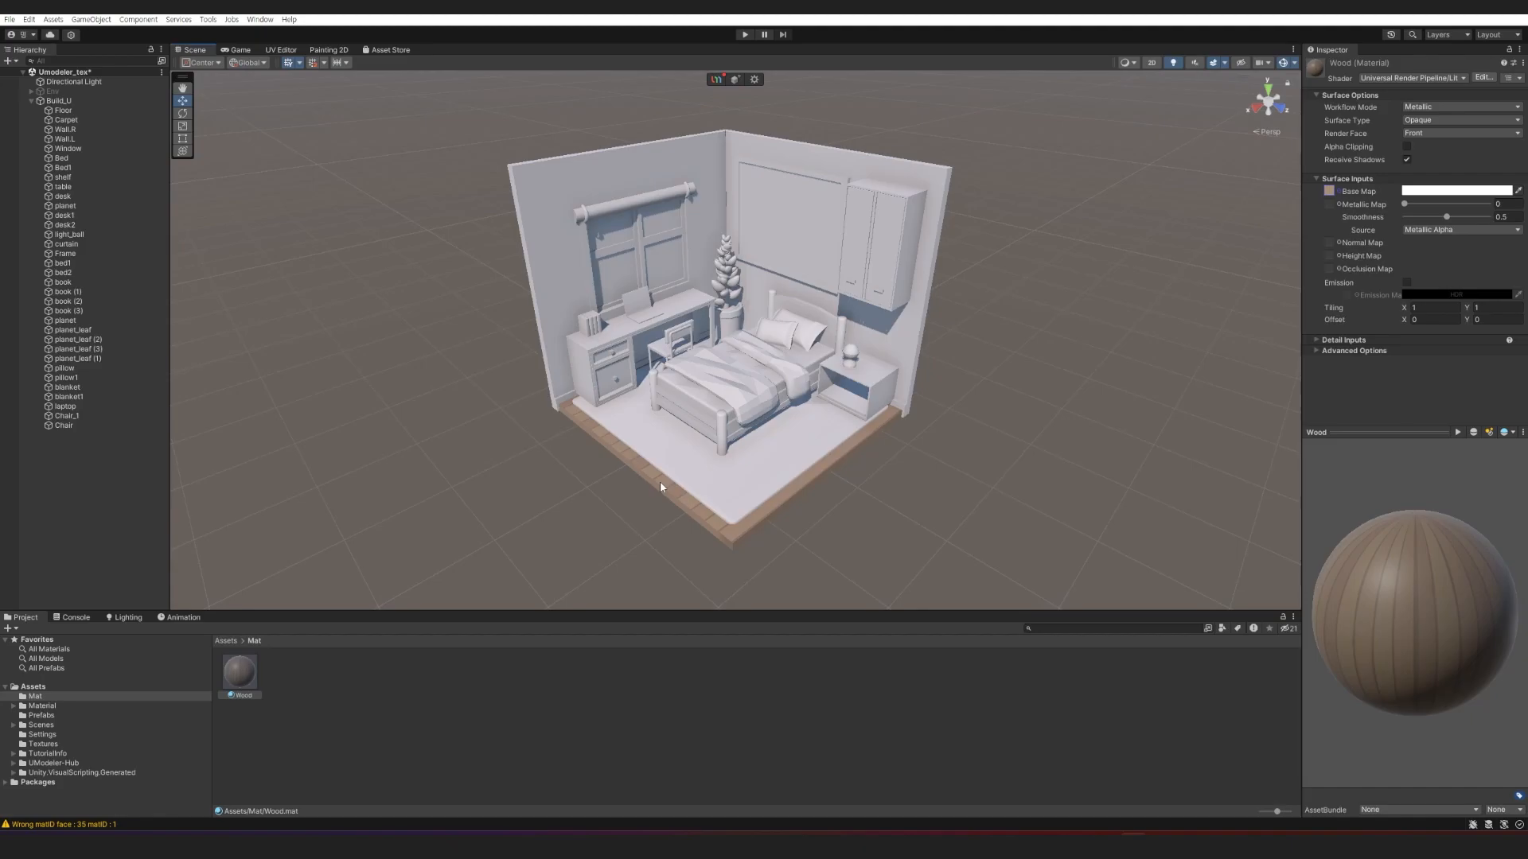
Select the floor, dock the UV Editor beside the scene view, and switch to face selection.
{"action": "left_click", "coordinate": [660, 481]}
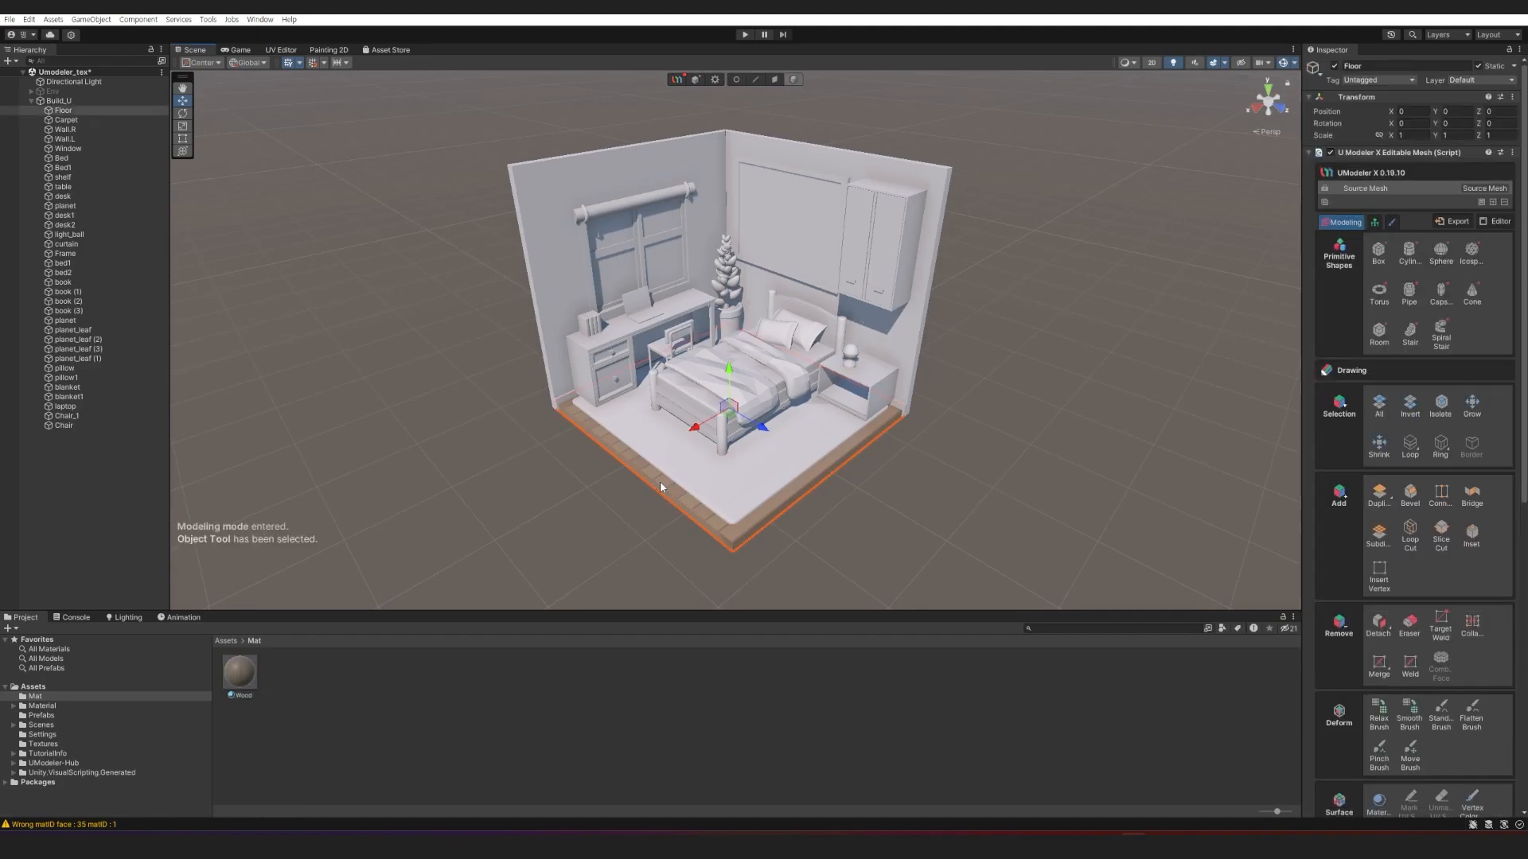
{"action": "left_click", "coordinate": [1495, 221]}
{"action": "left_click_drag", "start_coordinate": [277, 52], "coordinate": [1285, 218]}
{"action": "left_click_drag", "start_coordinate": [922, 314], "coordinate": [732, 318]}
{"action": "scroll", "coordinate": [905, 329], "scroll_direction": "down", "scroll_amount": 2}
{"action": "middle_click", "coordinate": [918, 325]}
{"action": "middle_click_drag", "start_coordinate": [919, 324], "coordinate": [876, 372]}
{"action": "scroll", "coordinate": [876, 372], "scroll_direction": "up", "scroll_amount": 1}
{"action": "left_click", "coordinate": [492, 80]}
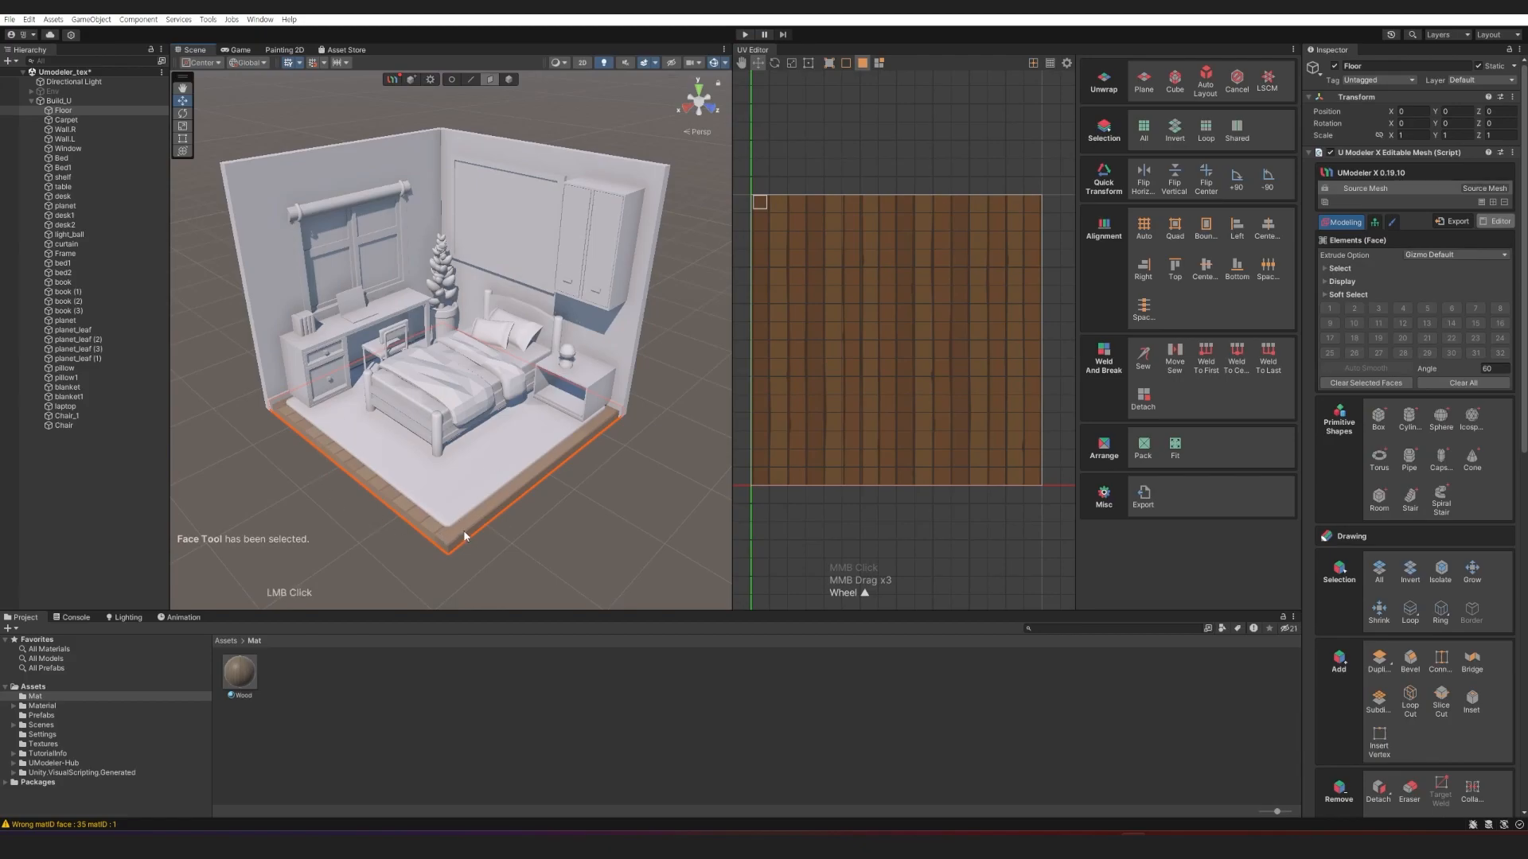
Select the floor's faces and rescale their UVs to adjust the size of the wood planks.
{"action": "double_click", "coordinate": [384, 489]}
{"action": "left_click", "coordinate": [847, 321]}
{"action": "key", "text": "r"}
{"action": "key", "text": "e"}
{"action": "left_click", "coordinate": [857, 115]}
{"action": "key", "text": "w"}
{"action": "key", "text": "e"}
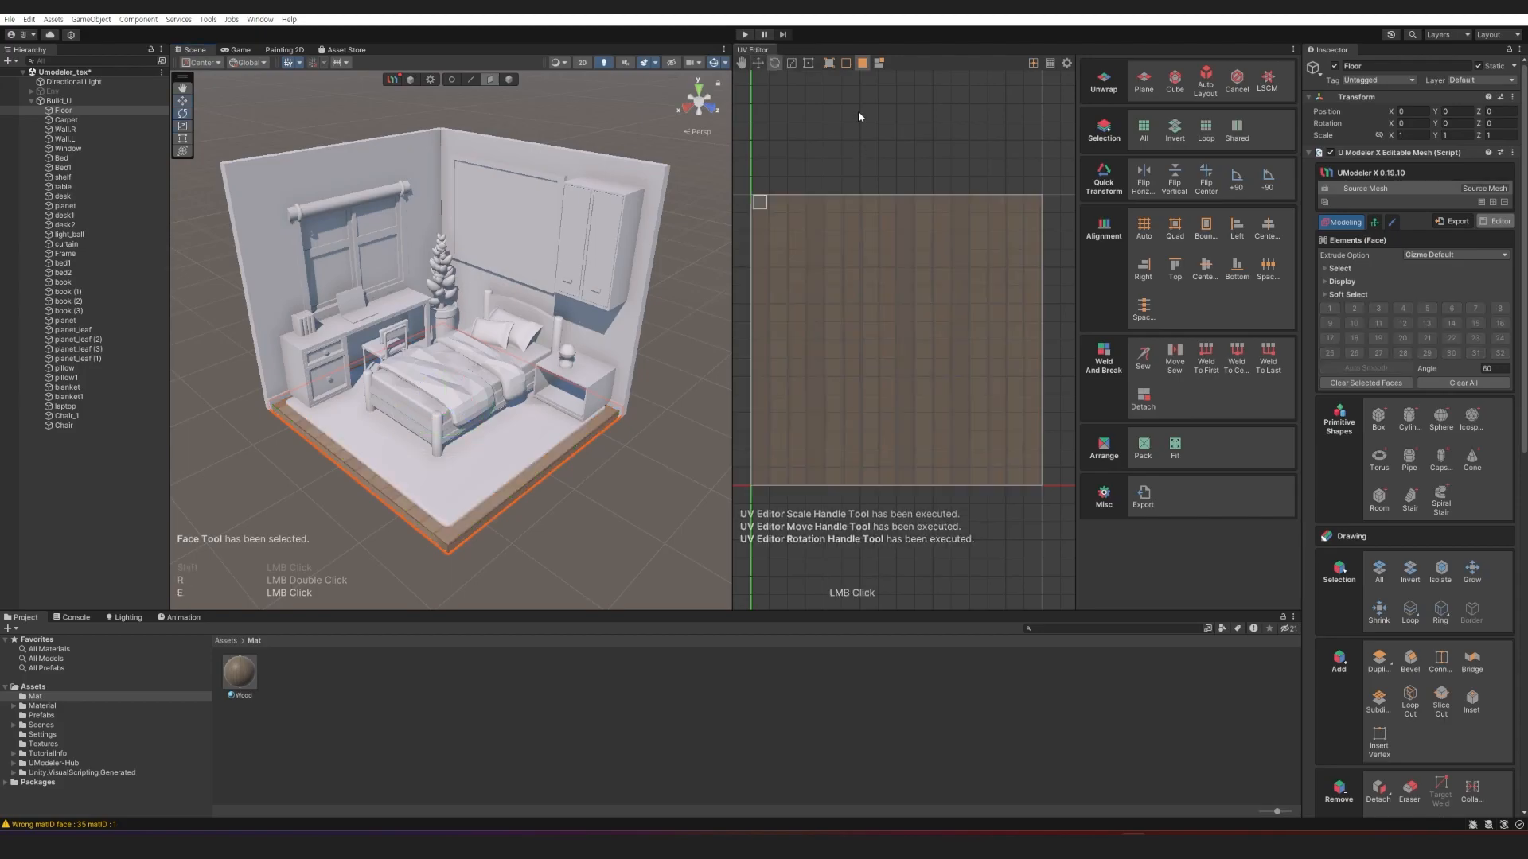
{"action": "key", "text": "r"}
{"action": "left_click", "coordinate": [862, 287]}
{"action": "left_click_drag", "start_coordinate": [920, 327], "coordinate": [952, 244]}
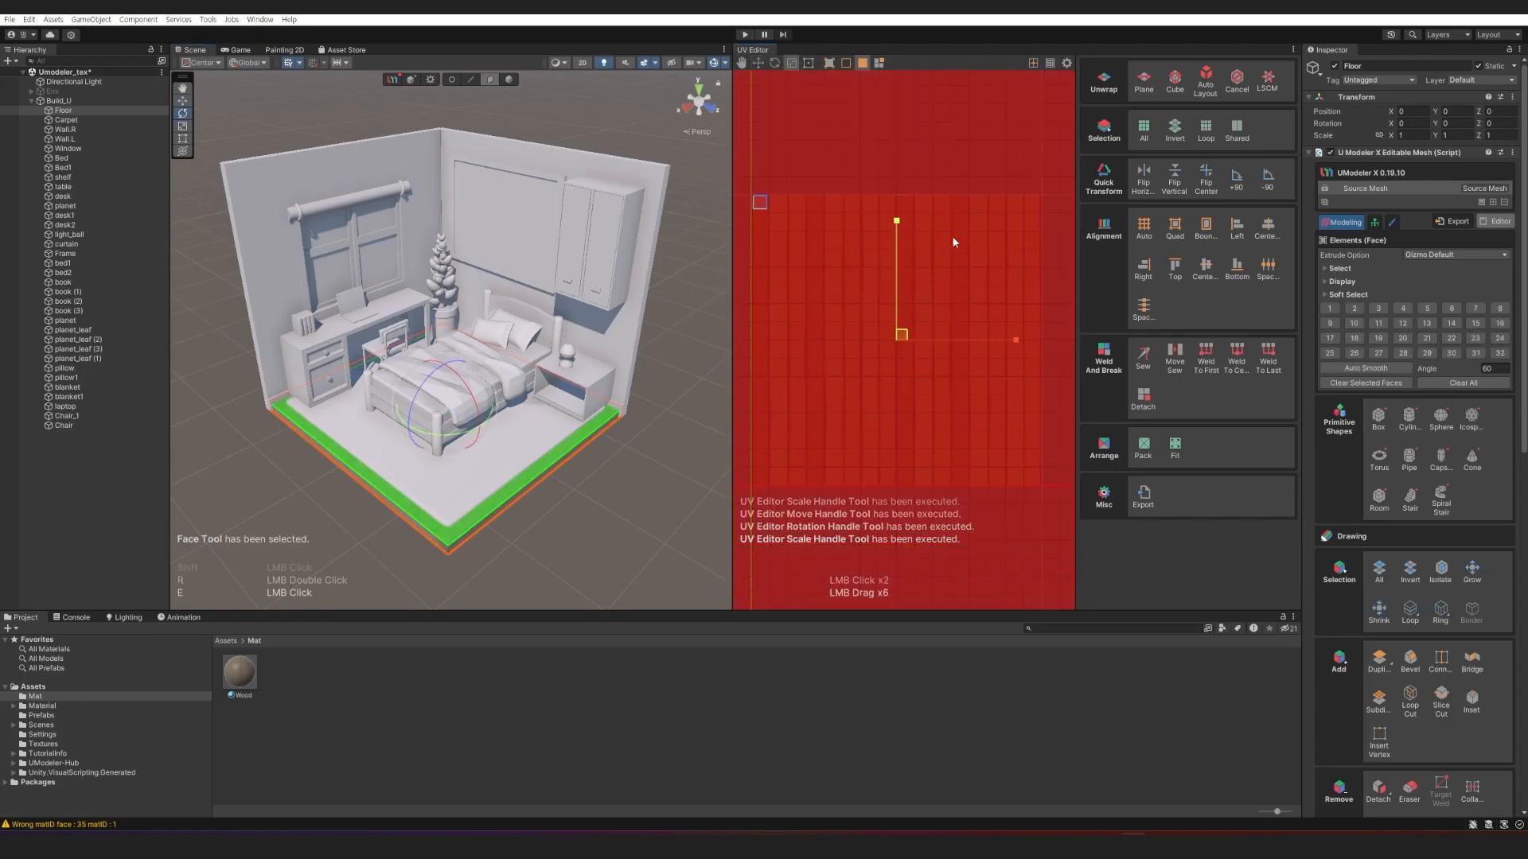
{"action": "left_click_drag", "start_coordinate": [907, 324], "coordinate": [862, 366]}
{"action": "left_click", "coordinate": [377, 557]}
{"action": "left_click", "coordinate": [850, 383]}
Select all faces of the carpet and unwrap their UVs with a planar projection along the Normal axis.
{"action": "left_click", "coordinate": [405, 541]}
{"action": "left_click", "coordinate": [907, 350]}
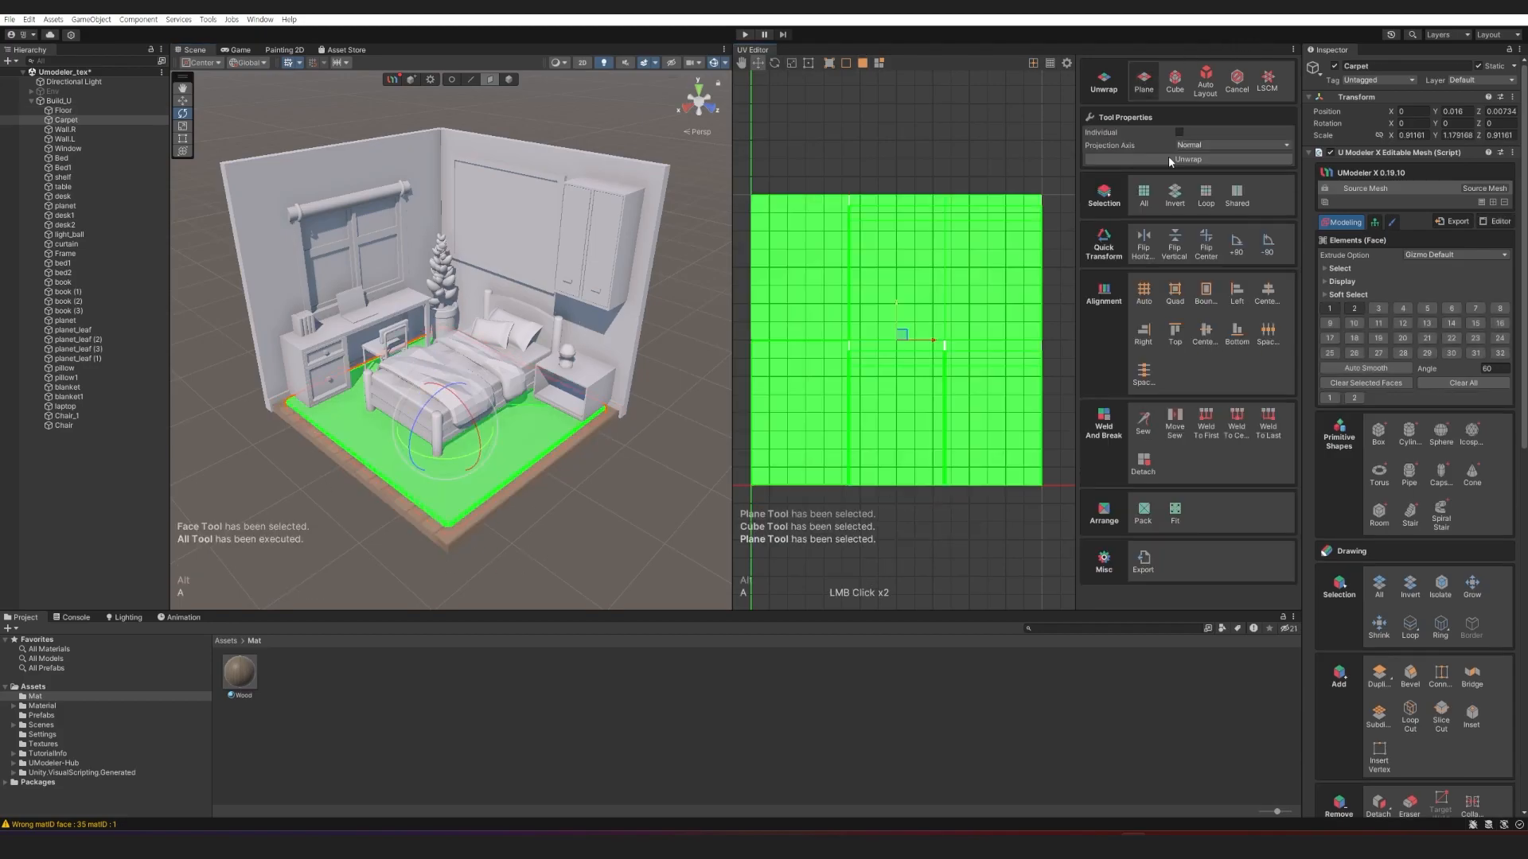
{"action": "left_click", "coordinate": [1169, 160]}
{"action": "left_click", "coordinate": [560, 505]}
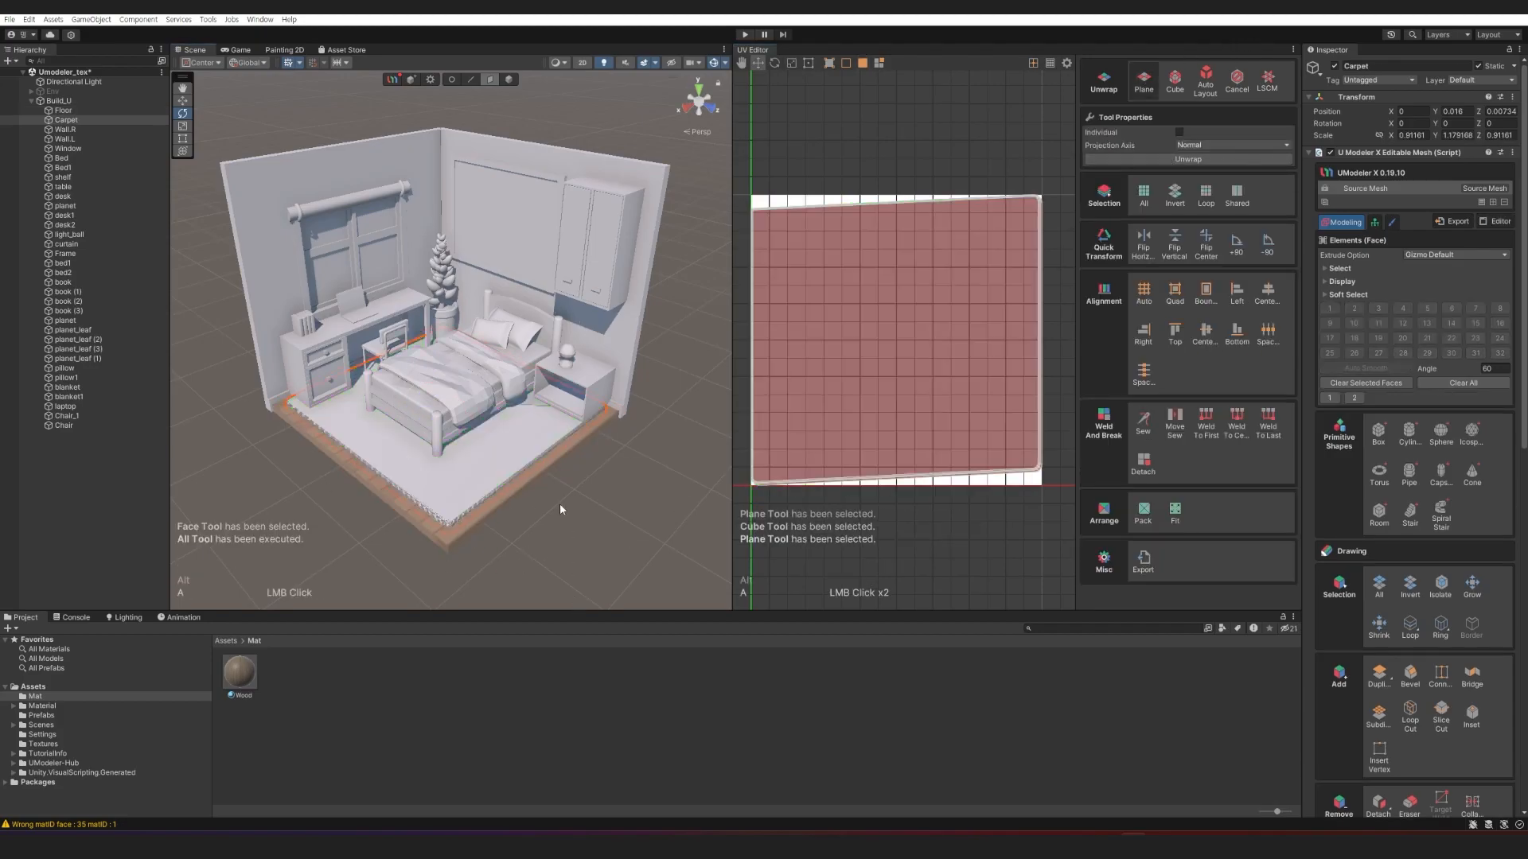
{"action": "left_click", "coordinate": [599, 509]}
Duplicate the Wood material and name the copy Carpet.
{"action": "left_click", "coordinate": [231, 672]}
{"action": "key", "text": "ctrl+d"}
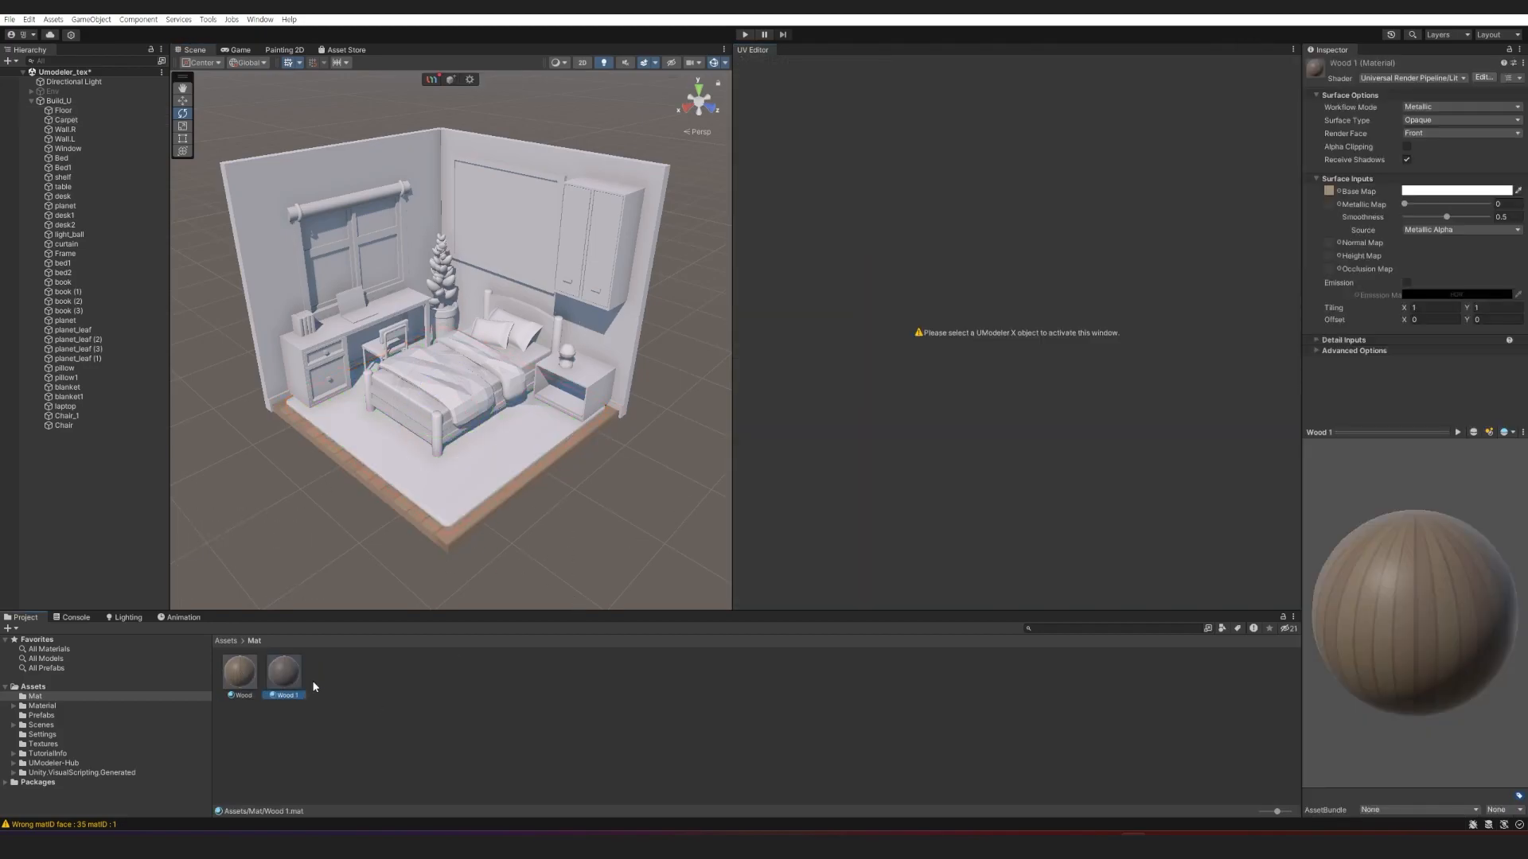
{"action": "type", "text": "Carpet"}
{"action": "key", "text": "Return"}
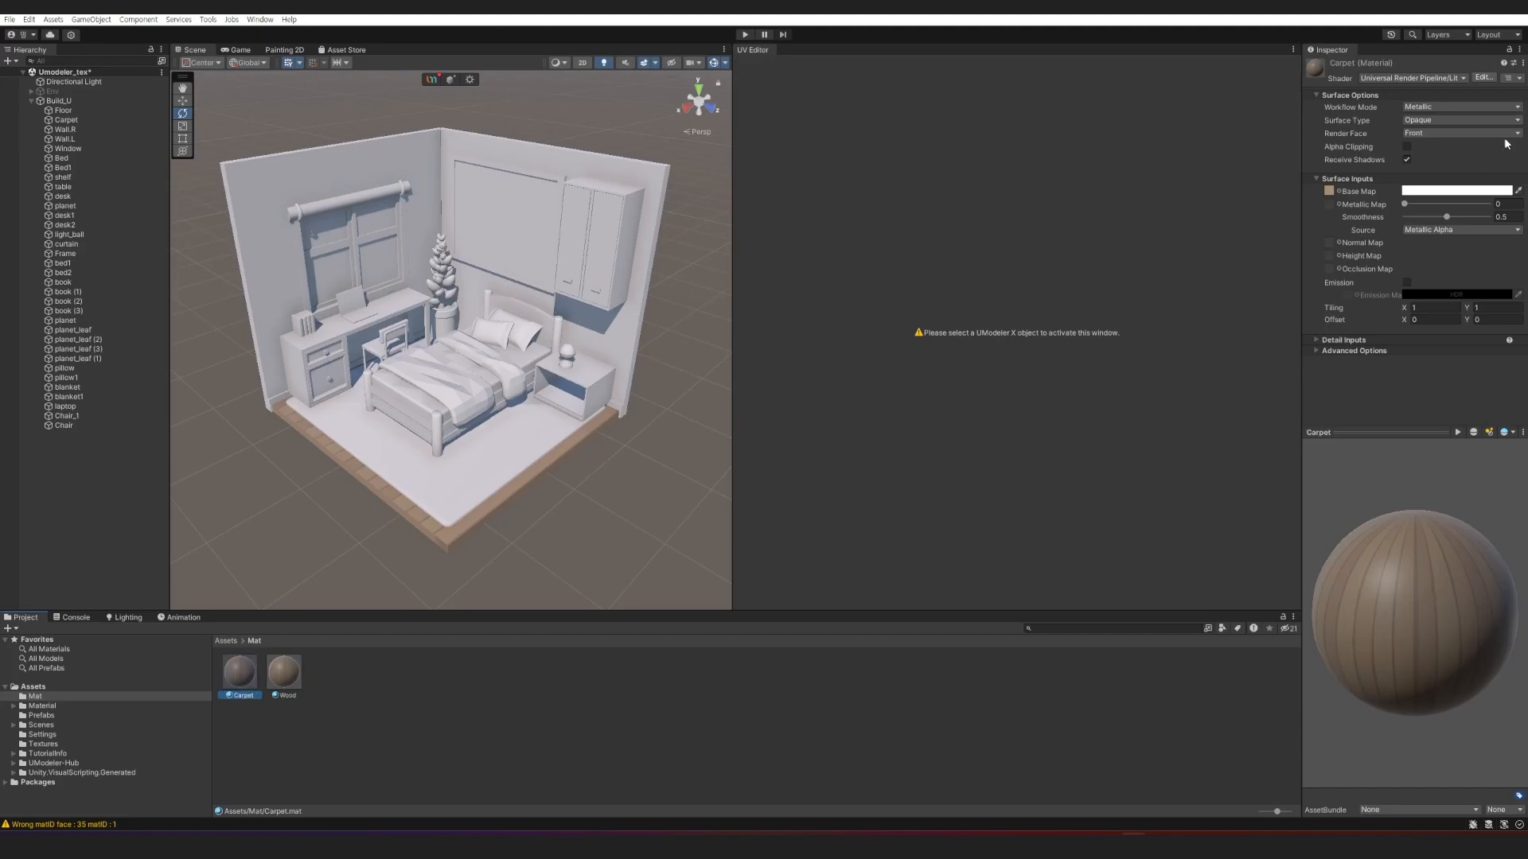
Set the geometric pattern texture as the Carpet material's base map and apply the material to the carpet.
{"action": "left_click", "coordinate": [1339, 190]}
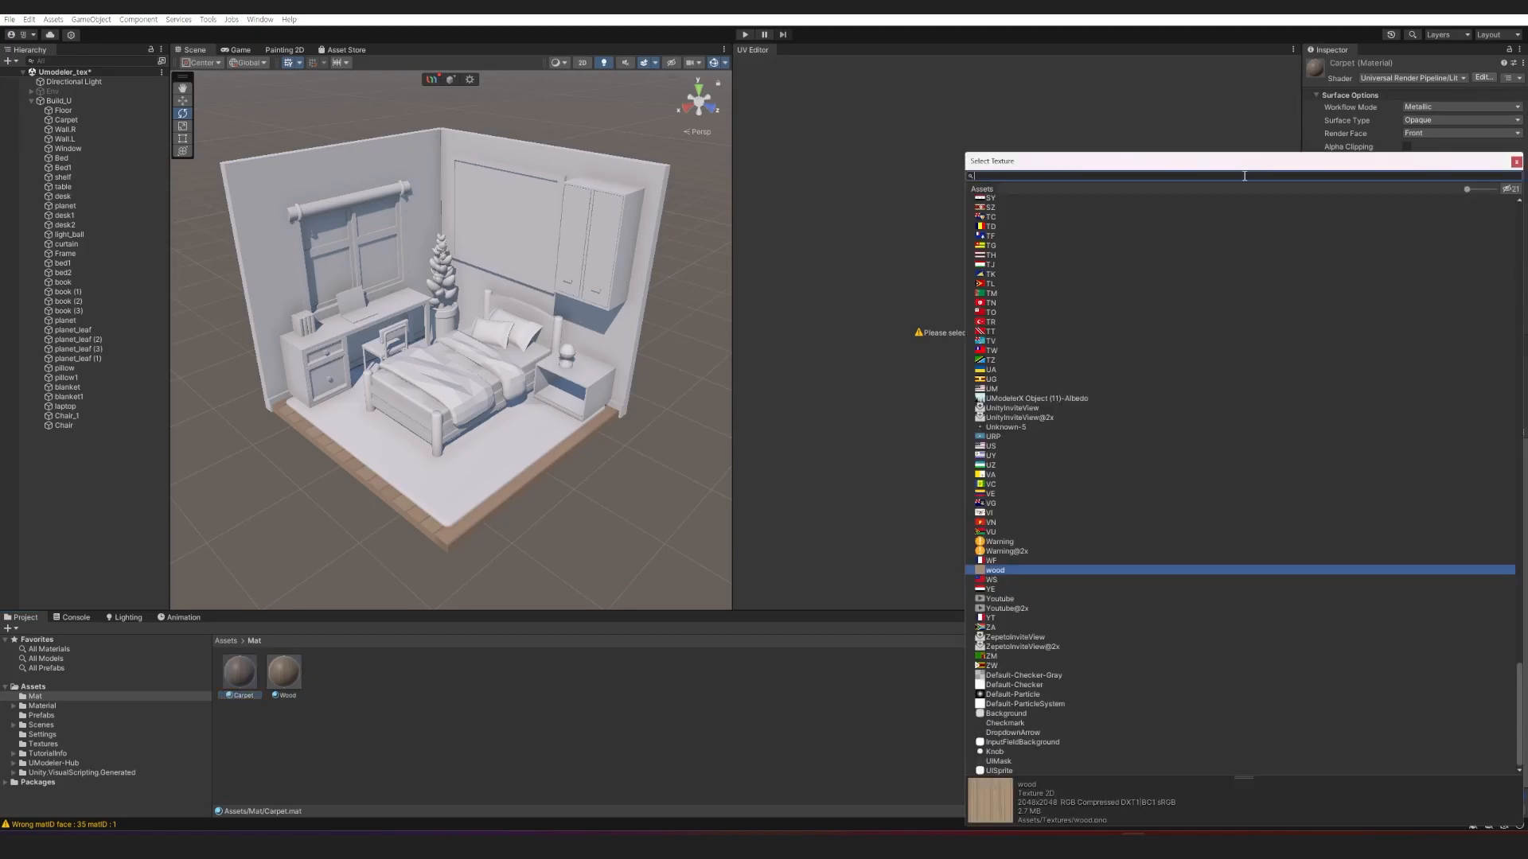
{"action": "double_click", "coordinate": [1010, 208]}
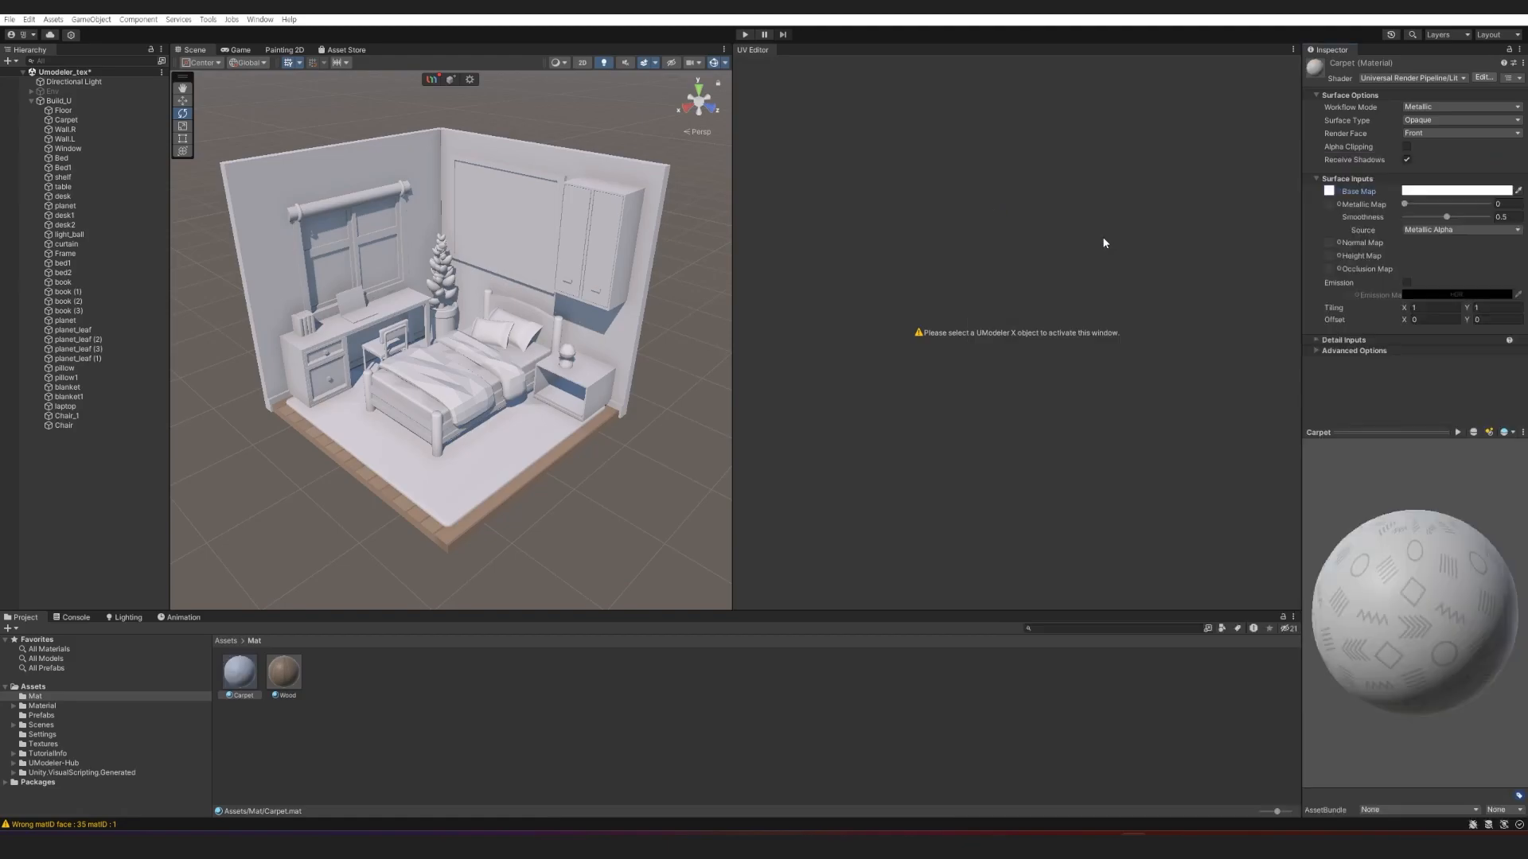
{"action": "left_click_drag", "start_coordinate": [1303, 544], "coordinate": [1193, 543]}
{"action": "left_click_drag", "start_coordinate": [339, 493], "coordinate": [382, 475]}
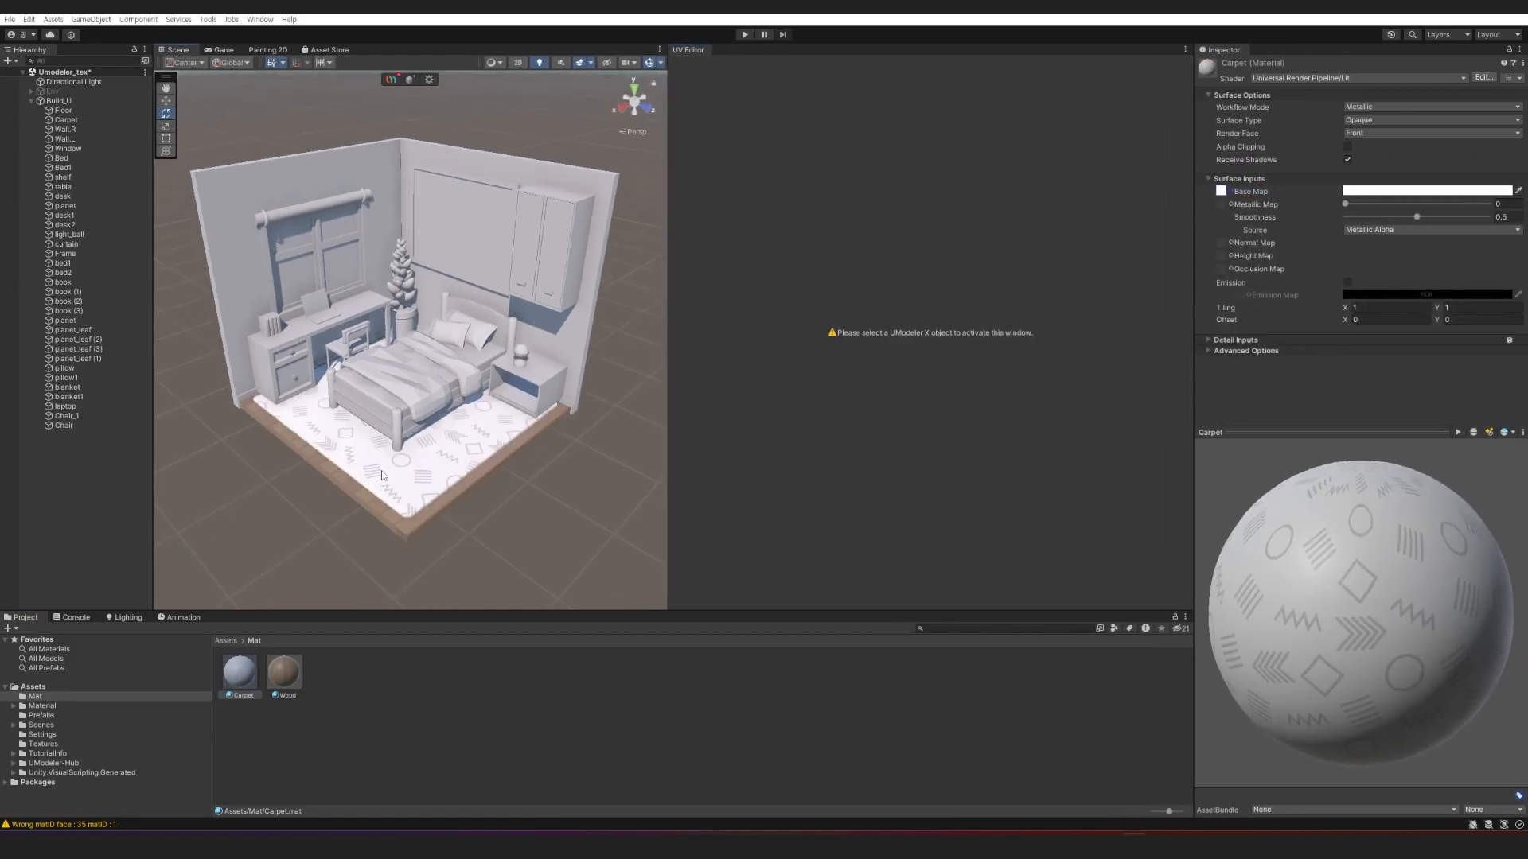
Tint the Carpet material's base map beige with hex color AB9C7A.
{"action": "left_click", "coordinate": [1365, 191]}
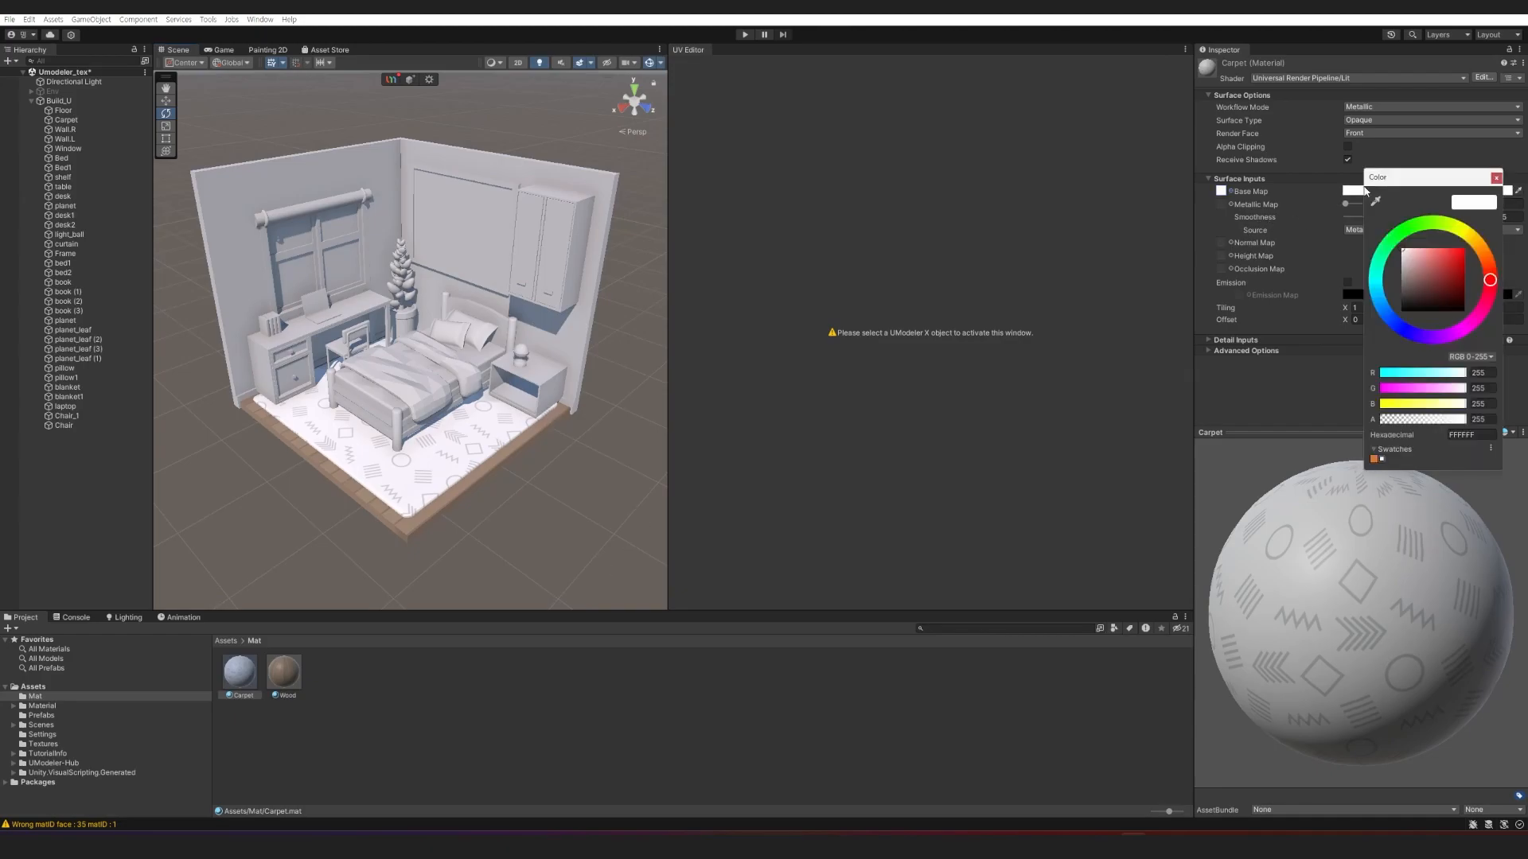
{"action": "left_click", "coordinate": [1484, 252]}
{"action": "mouse_move", "coordinate": [1428, 253]}
{"action": "left_mouse_down"}
{"action": "mouse_move", "coordinate": [1411, 277]}
{"action": "mouse_move", "coordinate": [1478, 246]}
{"action": "mouse_move", "coordinate": [1419, 269]}
{"action": "left_mouse_up"}
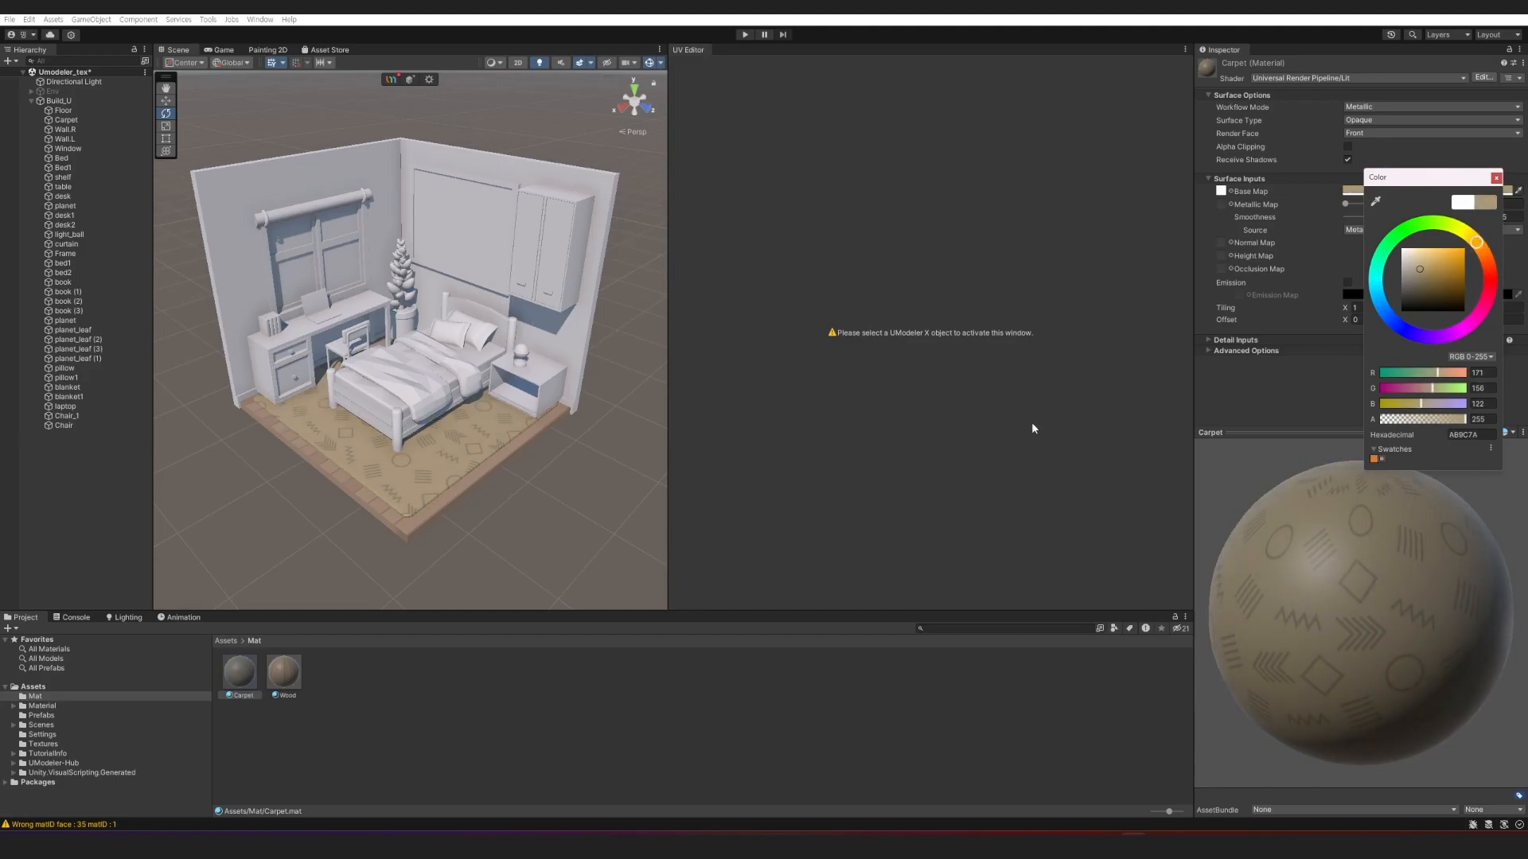
{"action": "left_click", "coordinate": [564, 509]}
Create a new material named Bed in the Mat folder.
{"action": "right_click", "coordinate": [380, 681]}
{"action": "mouse_move", "coordinate": [438, 307]}
{"action": "left_click", "coordinate": [633, 543]}
{"action": "left_click_drag", "start_coordinate": [668, 430], "coordinate": [762, 431]}
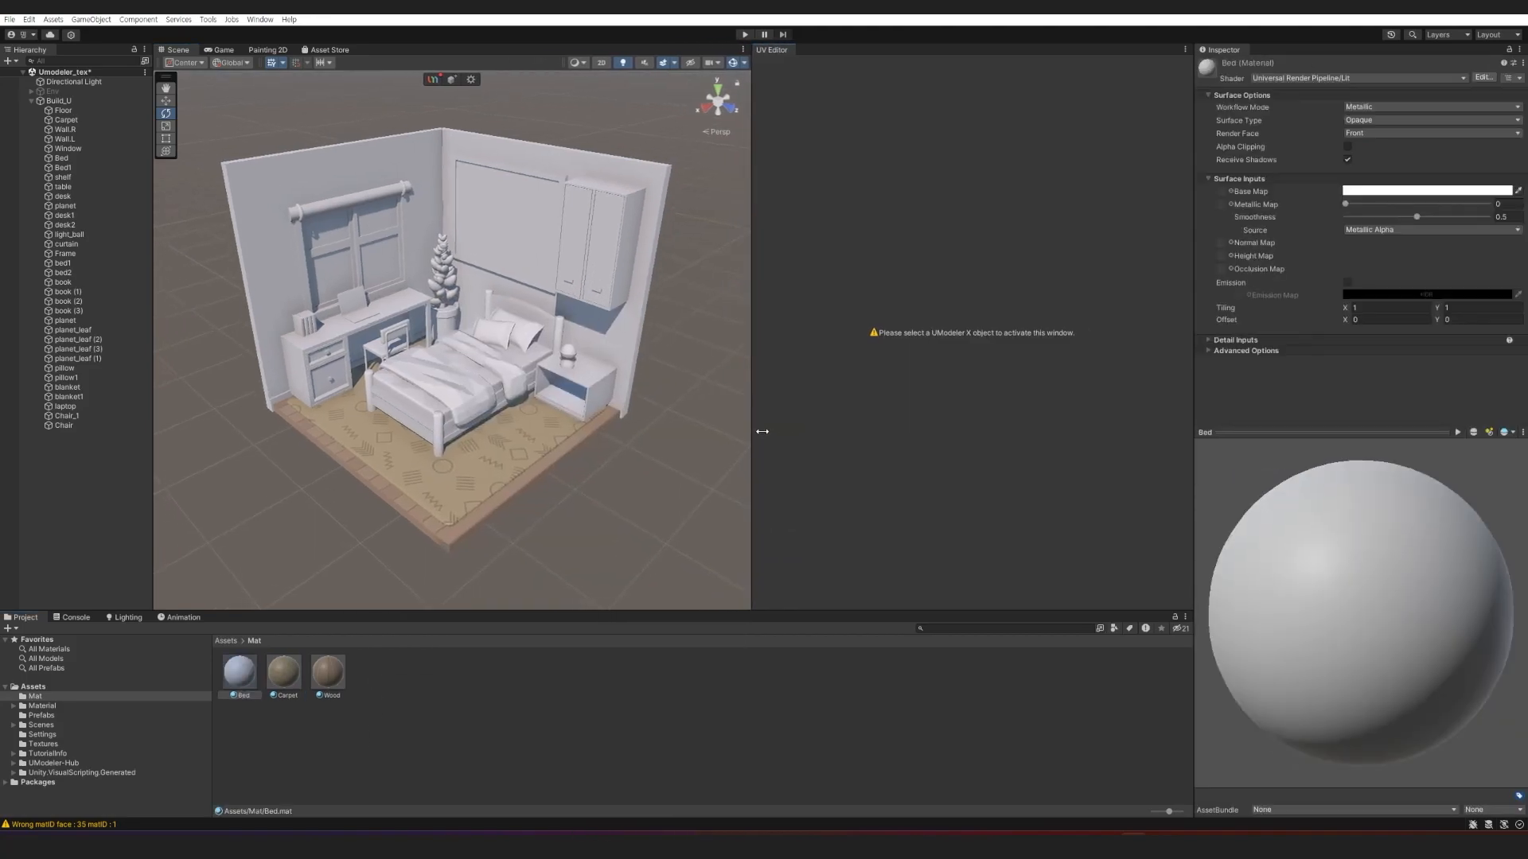
Set the Bed material's smoothness to 0 and base color to orange, and apply it to the blanket at the bed's foot.
{"action": "left_click_drag", "start_coordinate": [1370, 218], "coordinate": [1305, 213]}
{"action": "left_click", "coordinate": [1416, 191]}
{"action": "left_click", "coordinate": [1490, 249]}
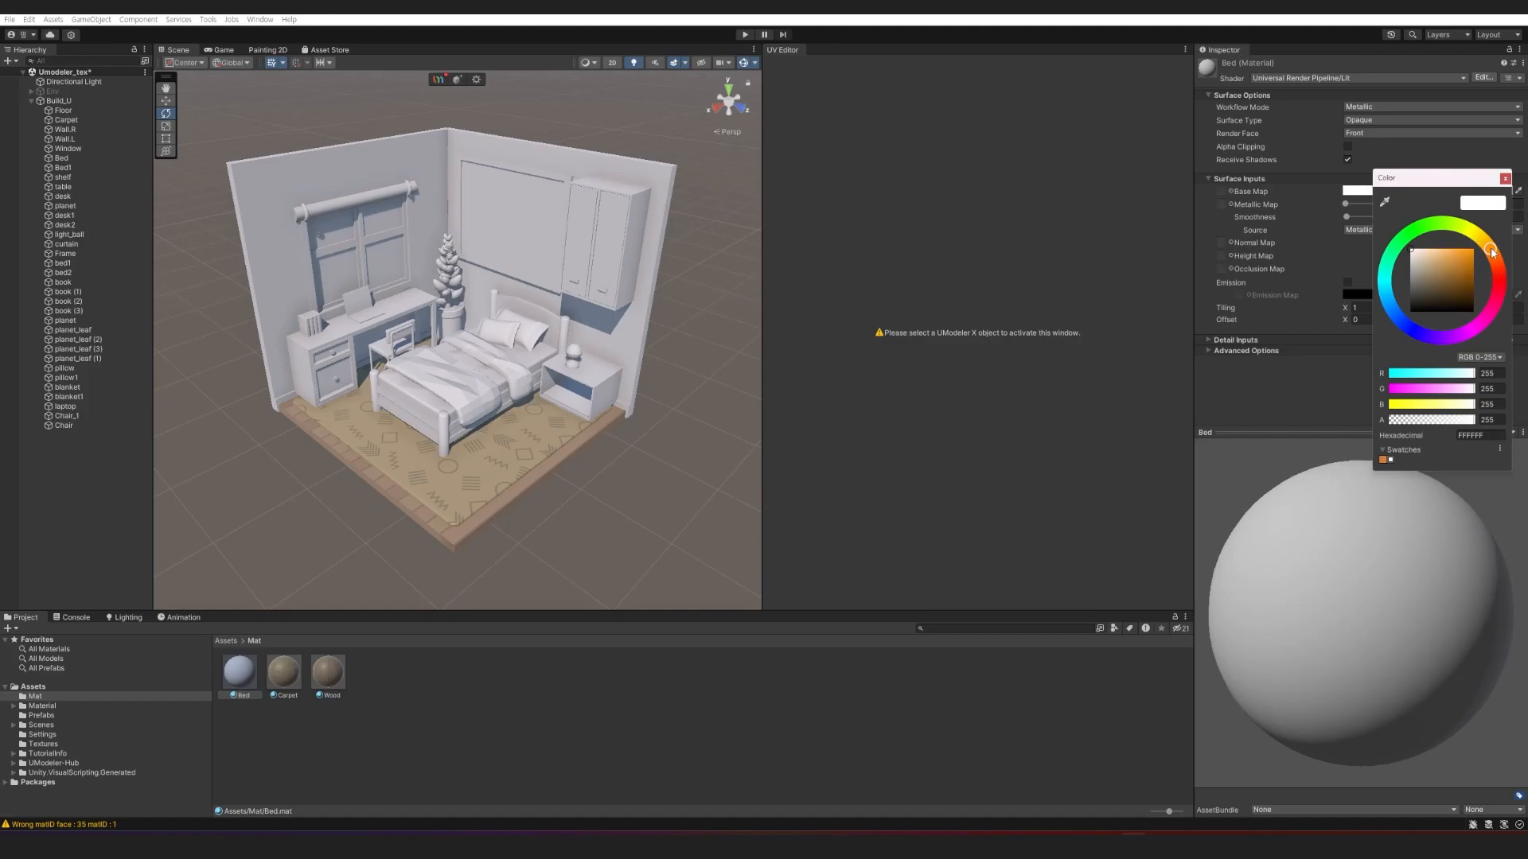
{"action": "left_click_drag", "start_coordinate": [1459, 259], "coordinate": [1464, 232]}
{"action": "left_click_drag", "start_coordinate": [238, 672], "coordinate": [465, 390]}
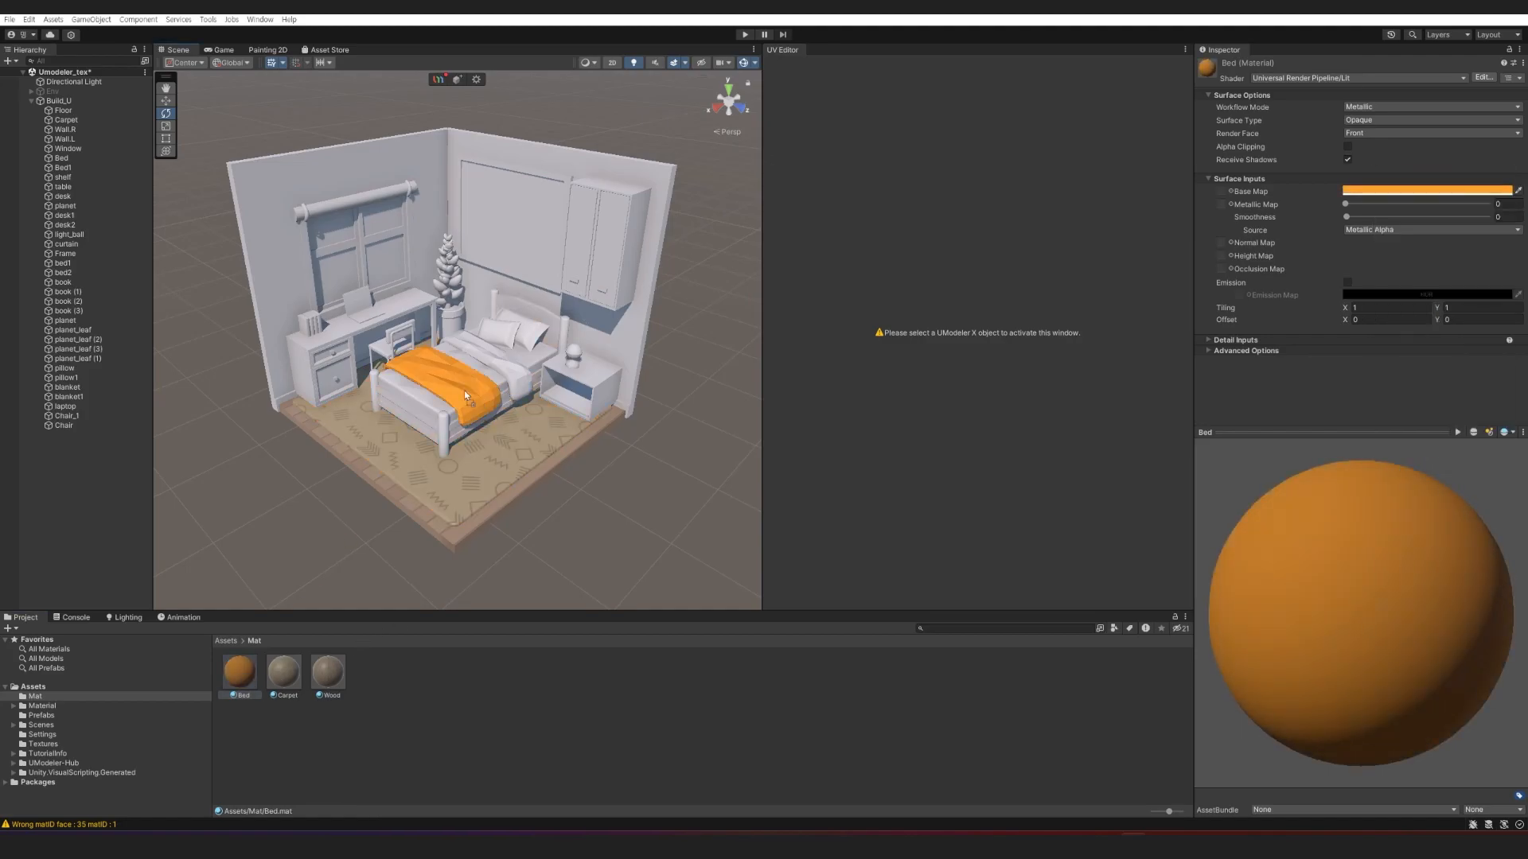
Duplicate the Bed material, give the copy a yellow base color, and apply it to the mattress.
{"action": "left_click", "coordinate": [645, 557]}
{"action": "right_click_drag", "start_coordinate": [643, 554], "coordinate": [659, 554]}
{"action": "scroll", "coordinate": [653, 552], "scroll_direction": "up", "scroll_amount": 2}
{"action": "left_click", "coordinate": [239, 680]}
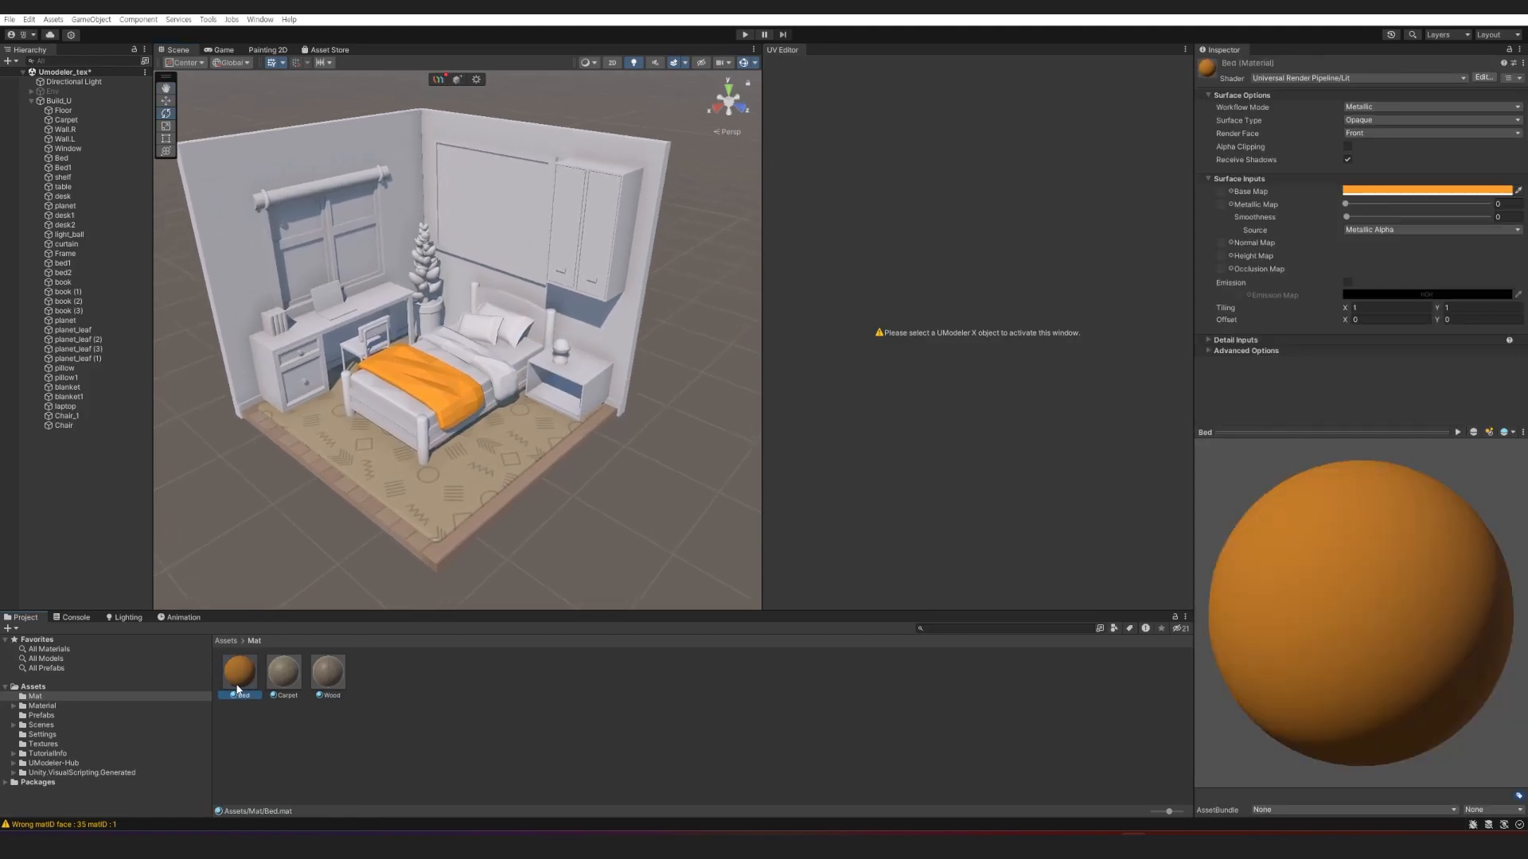
{"action": "key", "text": "ctrl+d"}
{"action": "left_click", "coordinate": [1381, 194]}
{"action": "left_click", "coordinate": [1491, 246]}
{"action": "left_click", "coordinate": [1461, 253]}
{"action": "left_click", "coordinate": [696, 479]}
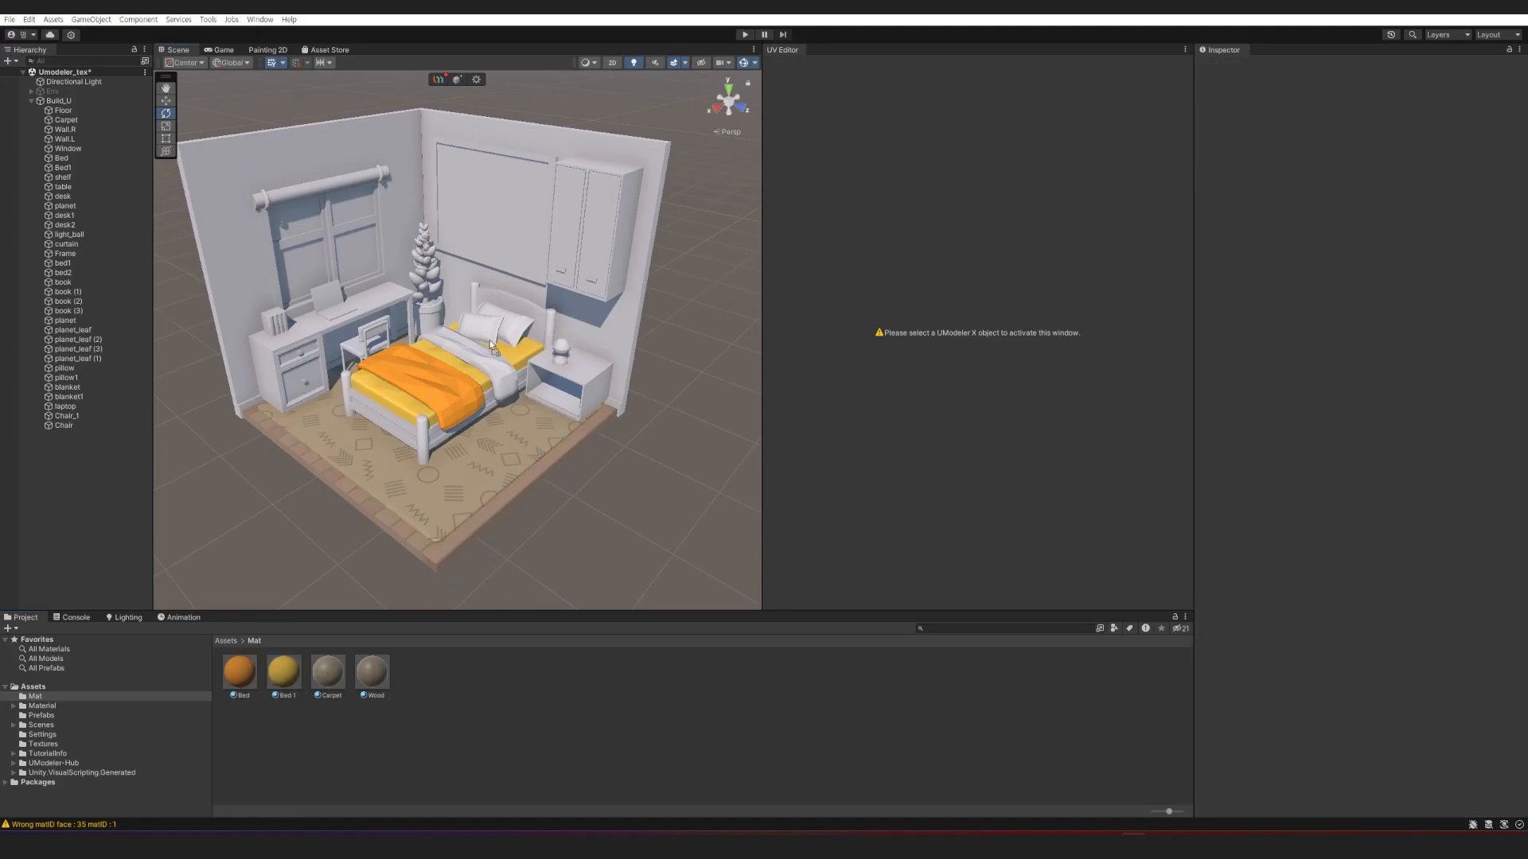
Apply the Bed materials to the remaining bedding and the brown Bed 3 material to the bed frame.
{"action": "left_click_drag", "start_coordinate": [484, 365], "coordinate": [483, 365]}
{"action": "left_click_drag", "start_coordinate": [238, 675], "coordinate": [456, 350]}
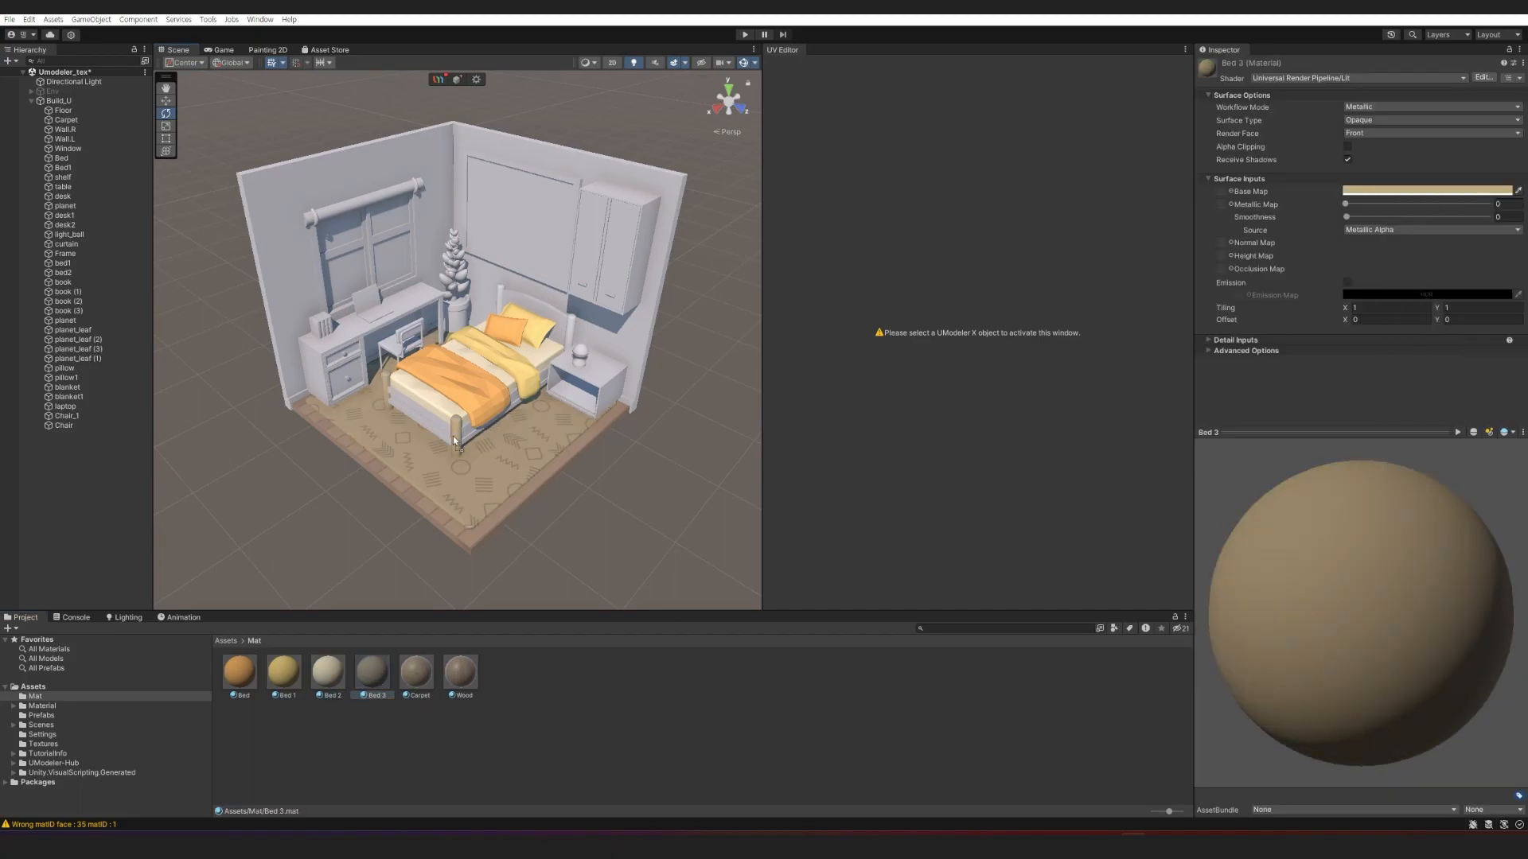
{"action": "left_click_drag", "start_coordinate": [372, 672], "coordinate": [549, 318]}
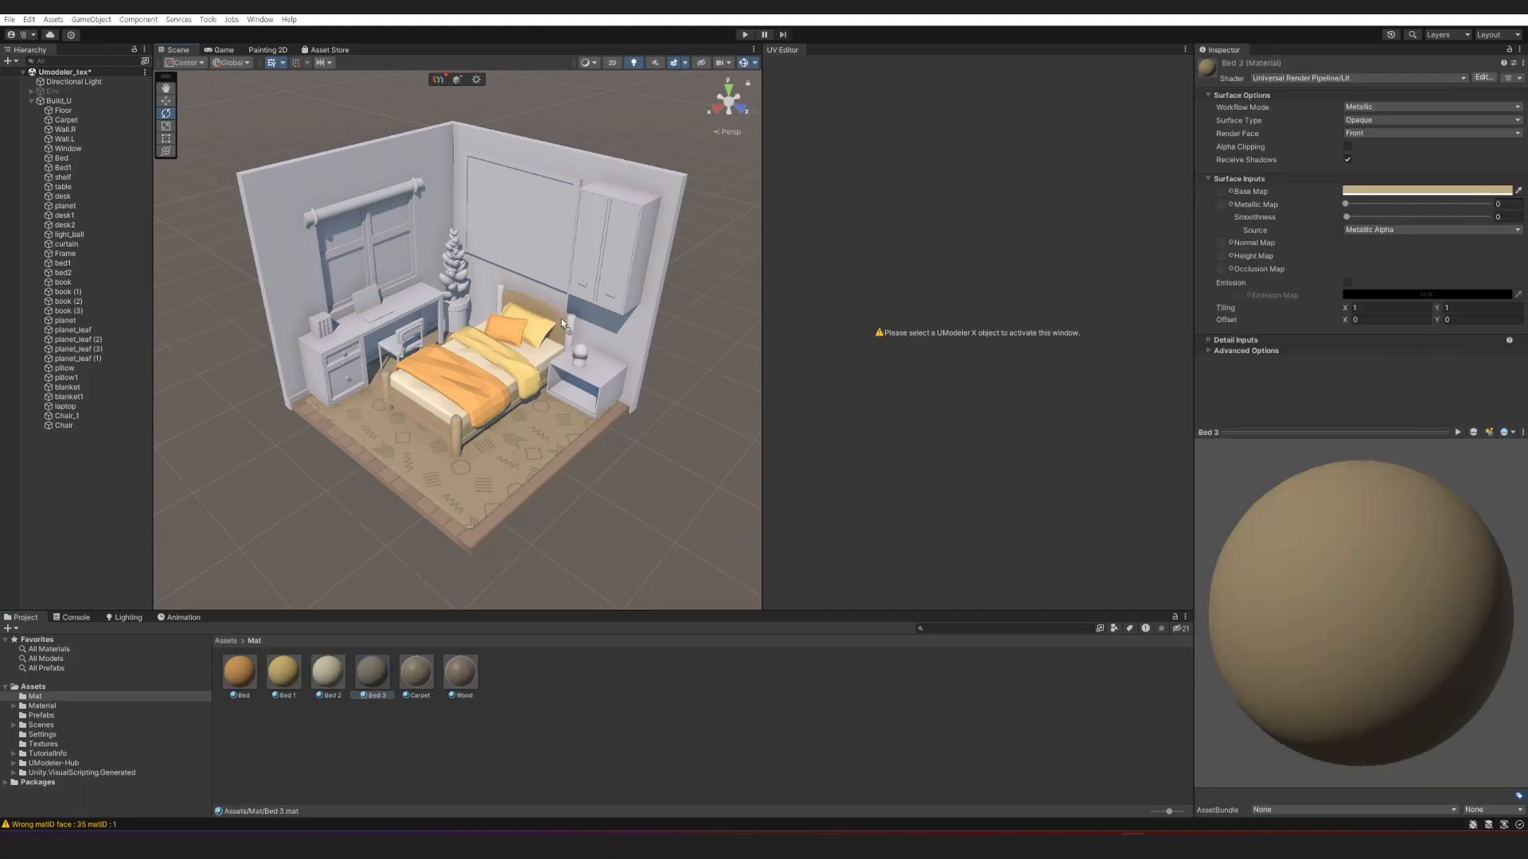
{"action": "scroll", "coordinate": [549, 318], "scroll_direction": "up", "scroll_amount": 3}
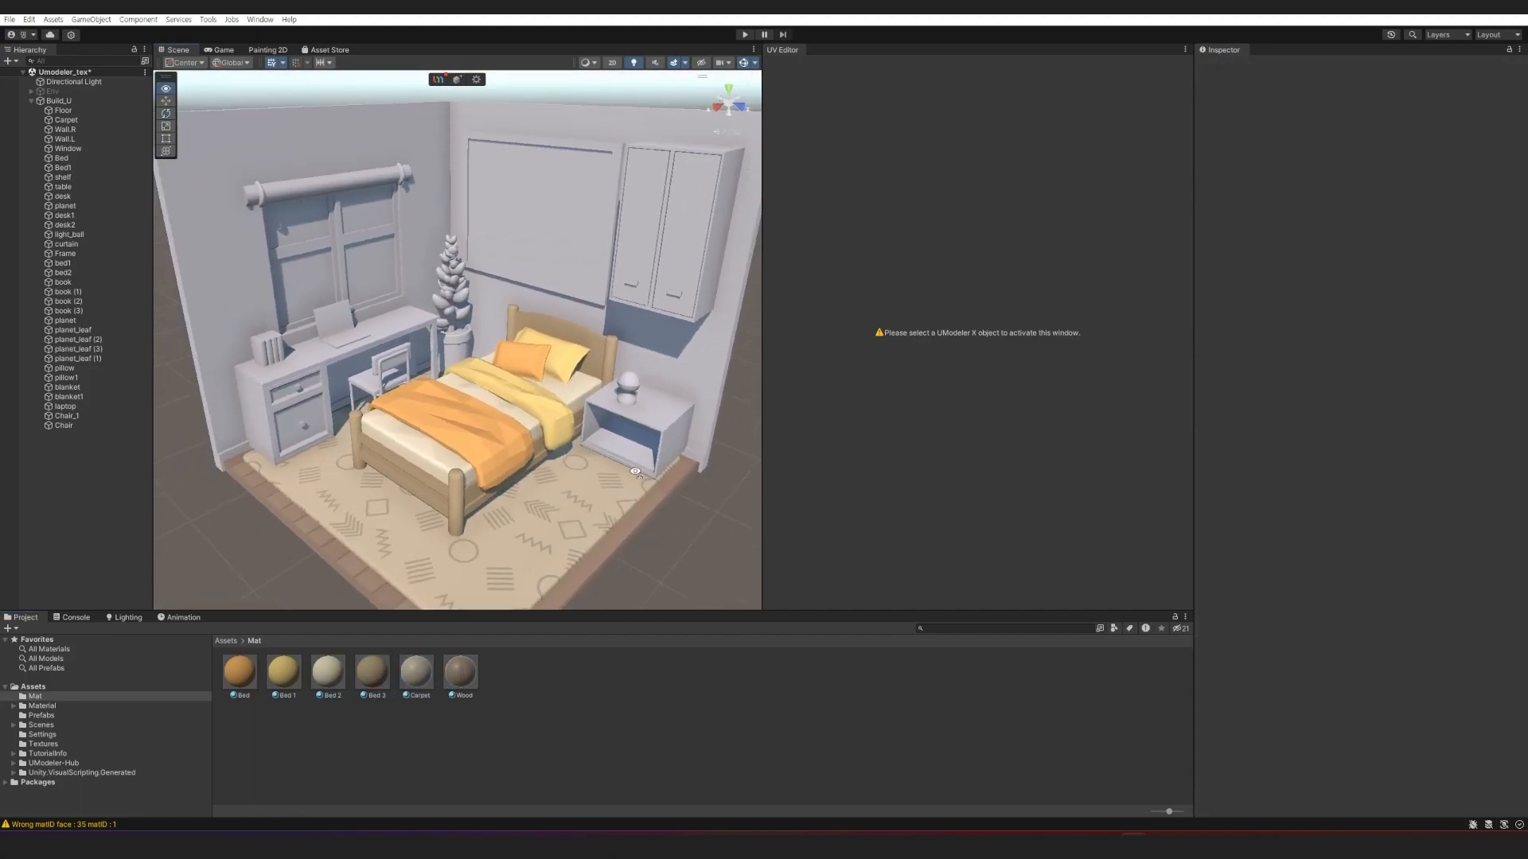
Apply the Desk material to the desk and set the Desk 1 material's base color to near-black gray.
{"action": "left_click_drag", "start_coordinate": [459, 672], "coordinate": [307, 404]}
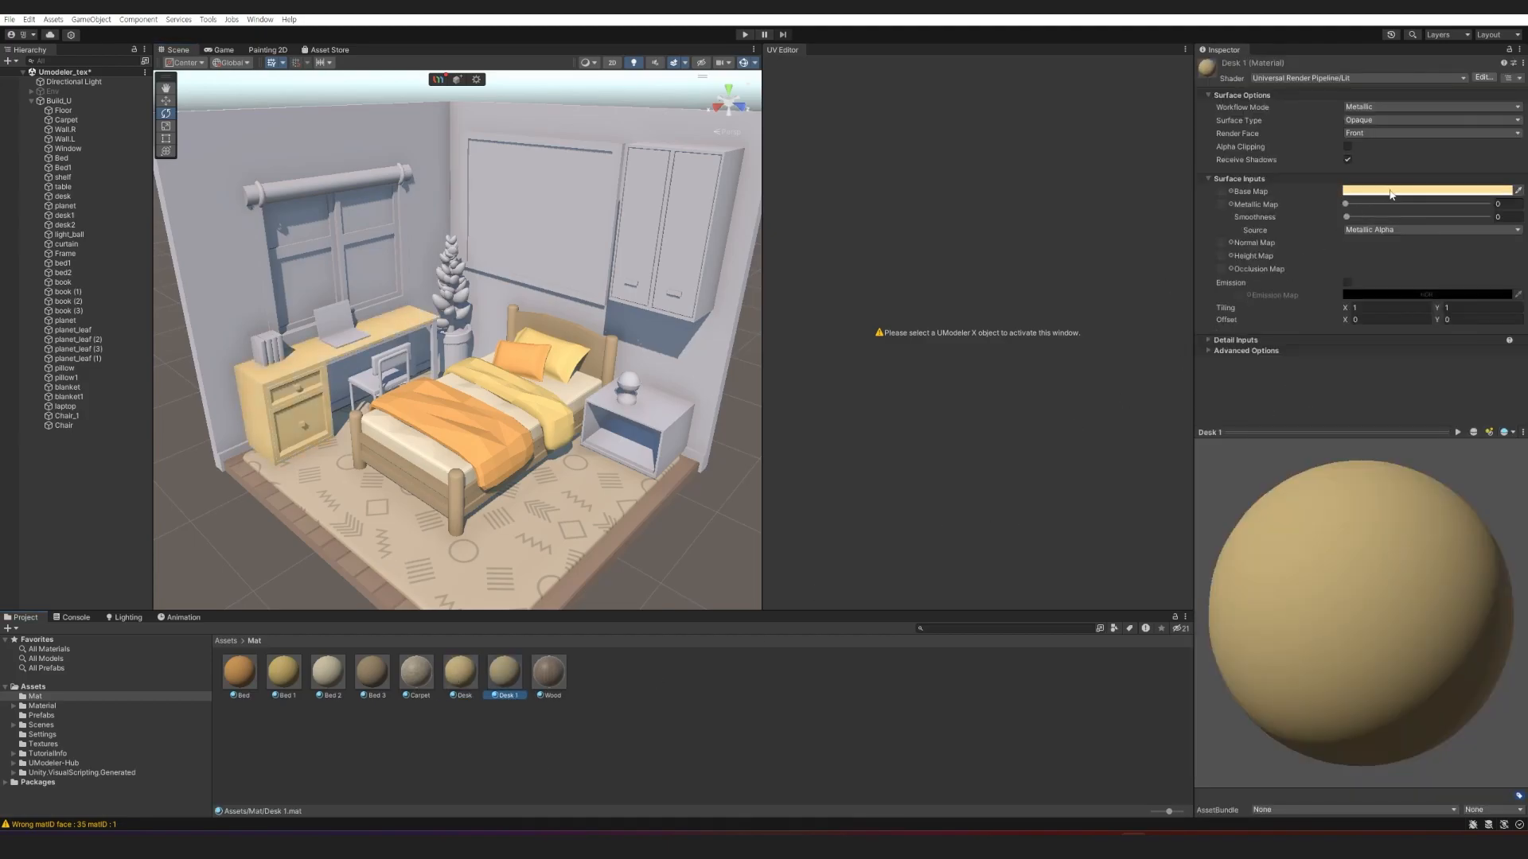
{"action": "left_click", "coordinate": [1391, 193]}
{"action": "left_click", "coordinate": [1432, 300]}
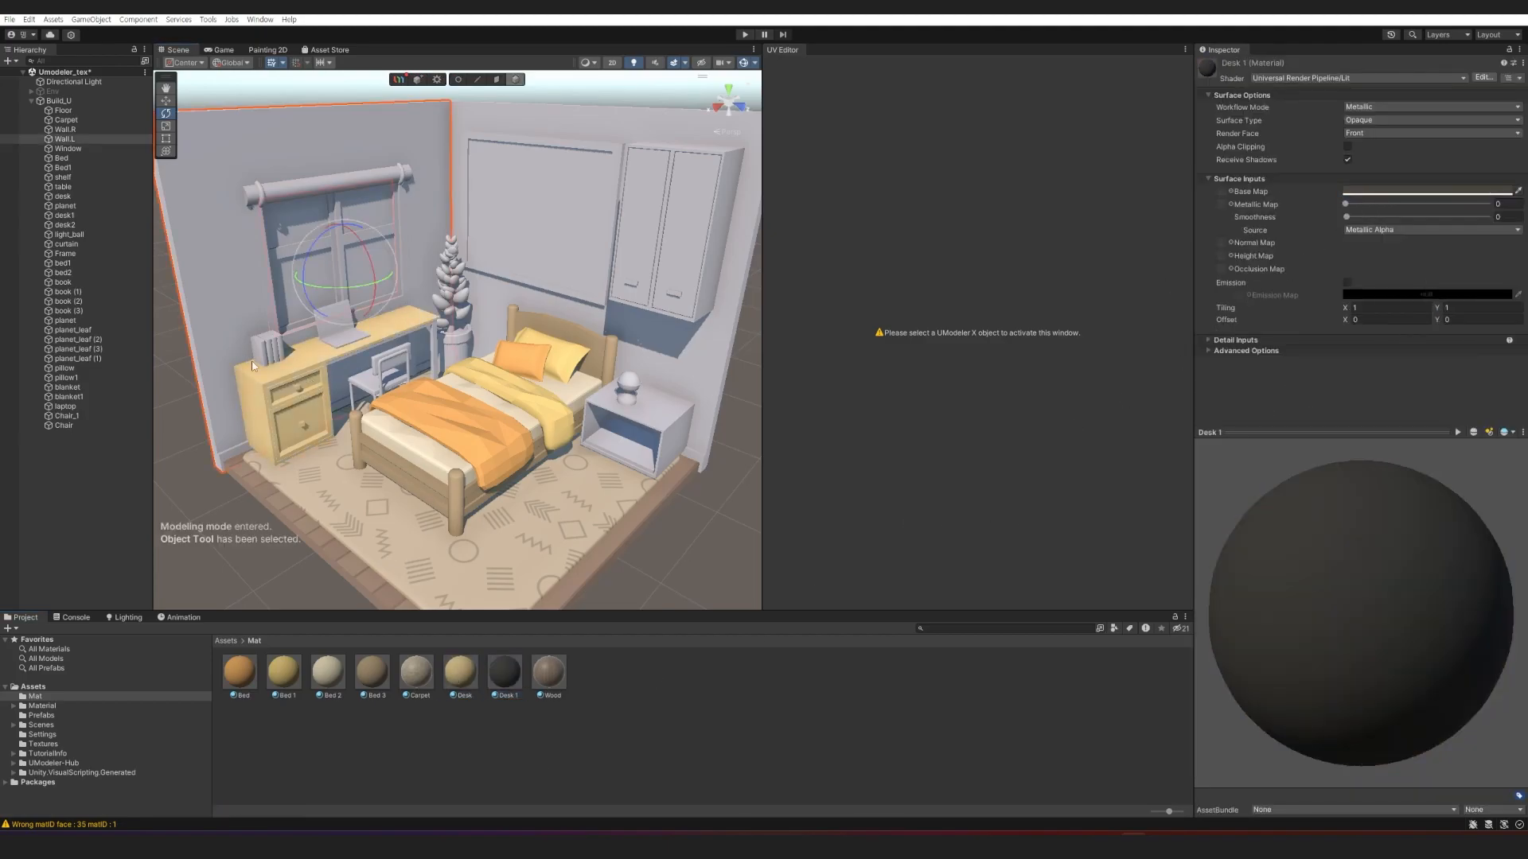
Add a second material slot to the desk with the Material tool and fill it with Desk 1 for the drawer fronts.
{"action": "left_click", "coordinate": [288, 412]}
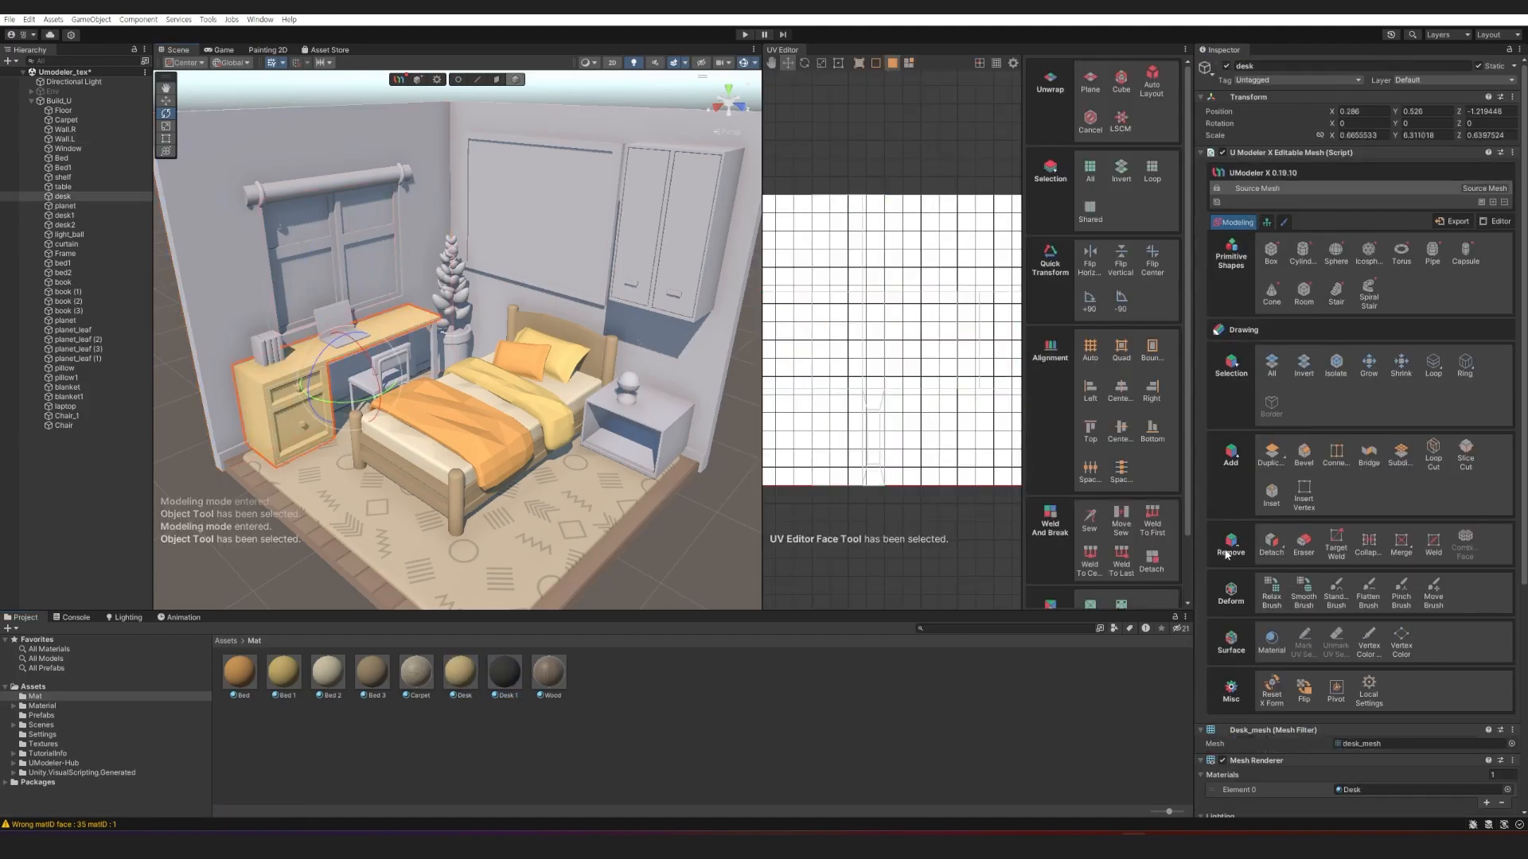
{"action": "left_click", "coordinate": [1271, 641]}
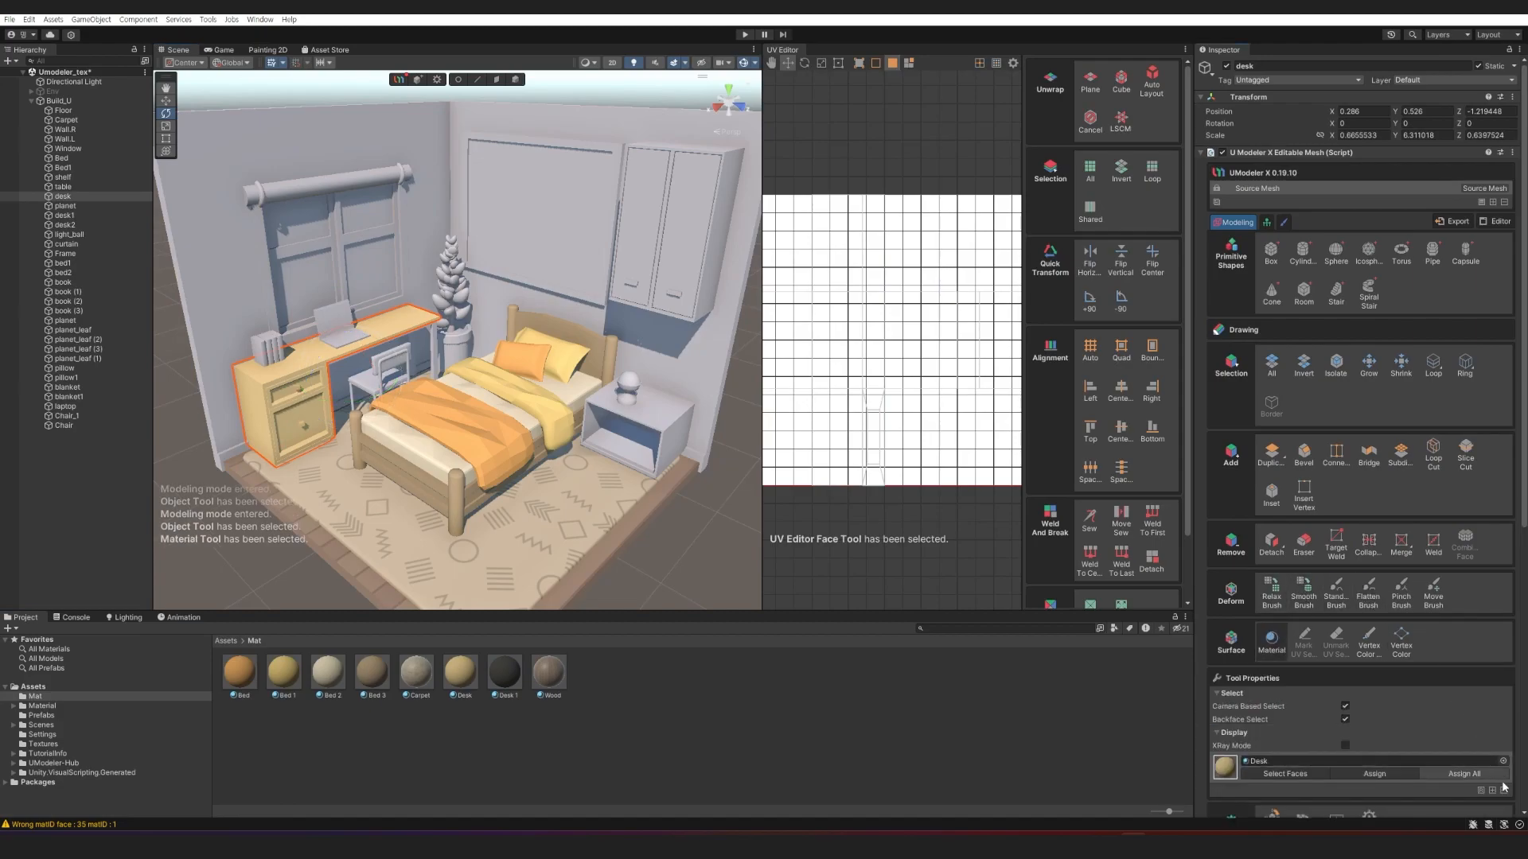
{"action": "left_click", "coordinate": [1492, 790]}
{"action": "scroll", "coordinate": [1378, 631], "scroll_direction": "down", "scroll_amount": 4}
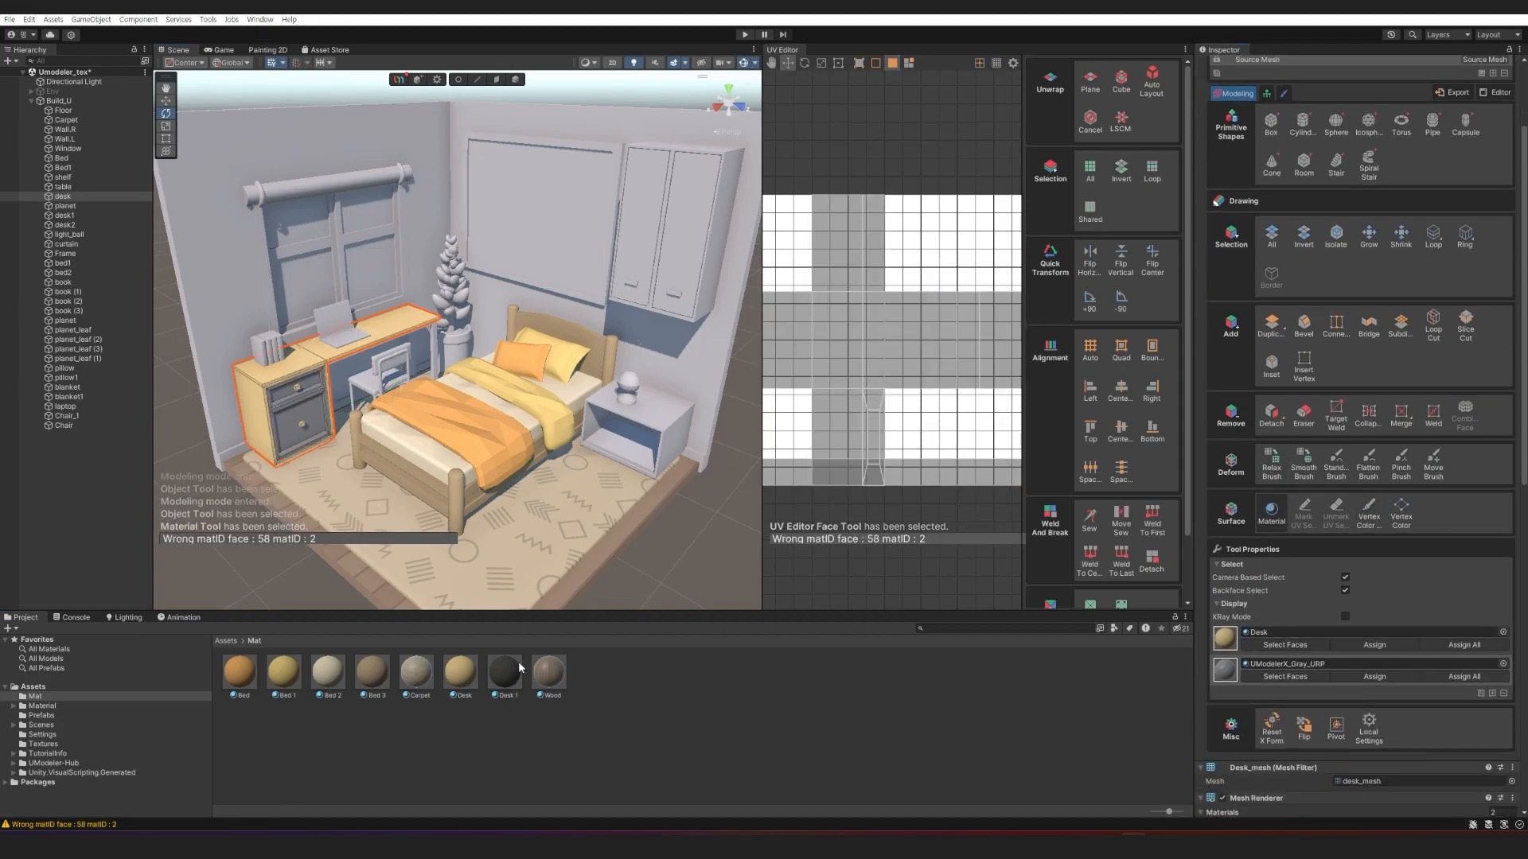
{"action": "left_click_drag", "start_coordinate": [1338, 624], "coordinate": [1313, 665]}
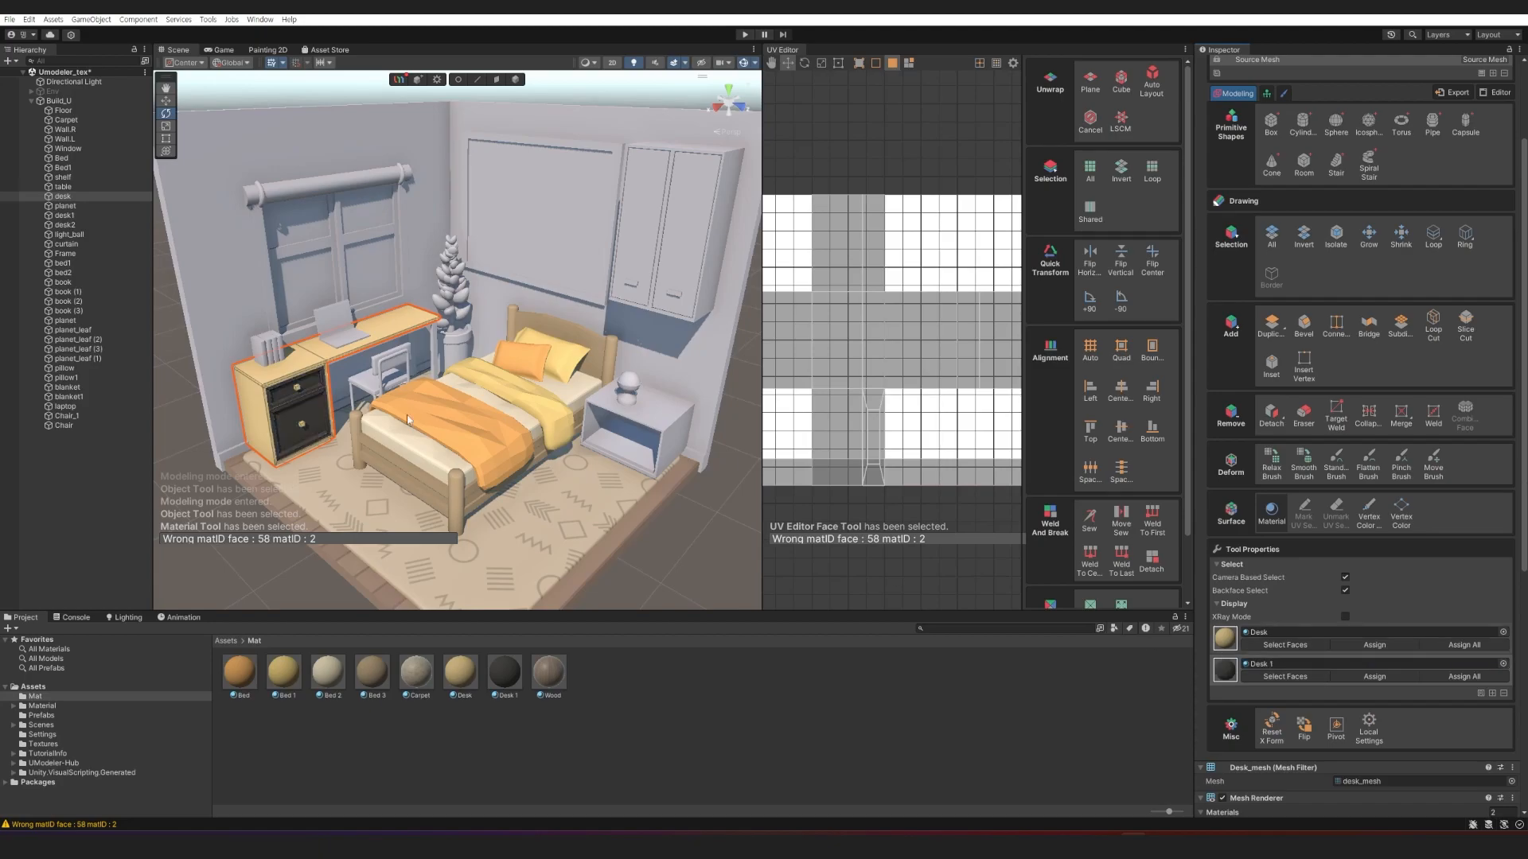
Select the faces of the desk's two drawer handles and grow the selection twice.
{"action": "right_click_drag", "start_coordinate": [506, 509], "coordinate": [382, 414]}
{"action": "left_click", "coordinate": [410, 457]}
{"action": "left_click", "coordinate": [496, 402]}
{"action": "left_click", "coordinate": [495, 477], "text": "shift"}
{"action": "scroll", "coordinate": [1400, 191], "scroll_direction": "up", "scroll_amount": 1}
{"action": "left_click", "coordinate": [1368, 301]}
{"action": "left_click", "coordinate": [1368, 300]}
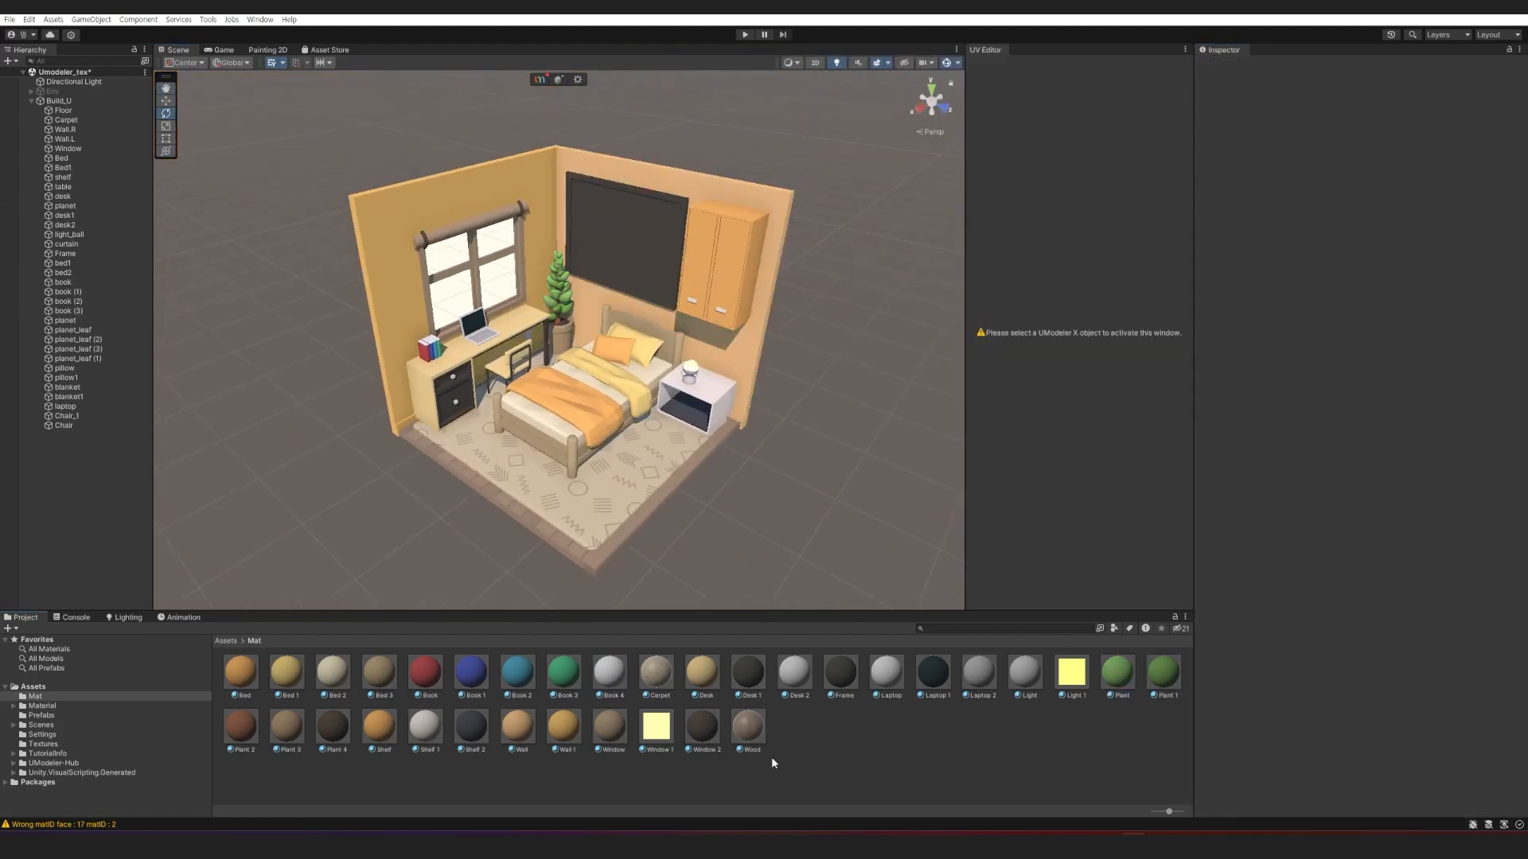
Select the picture panel face inside the wall frame, which uses the Frame 1 material.
{"action": "left_click", "coordinate": [612, 235]}
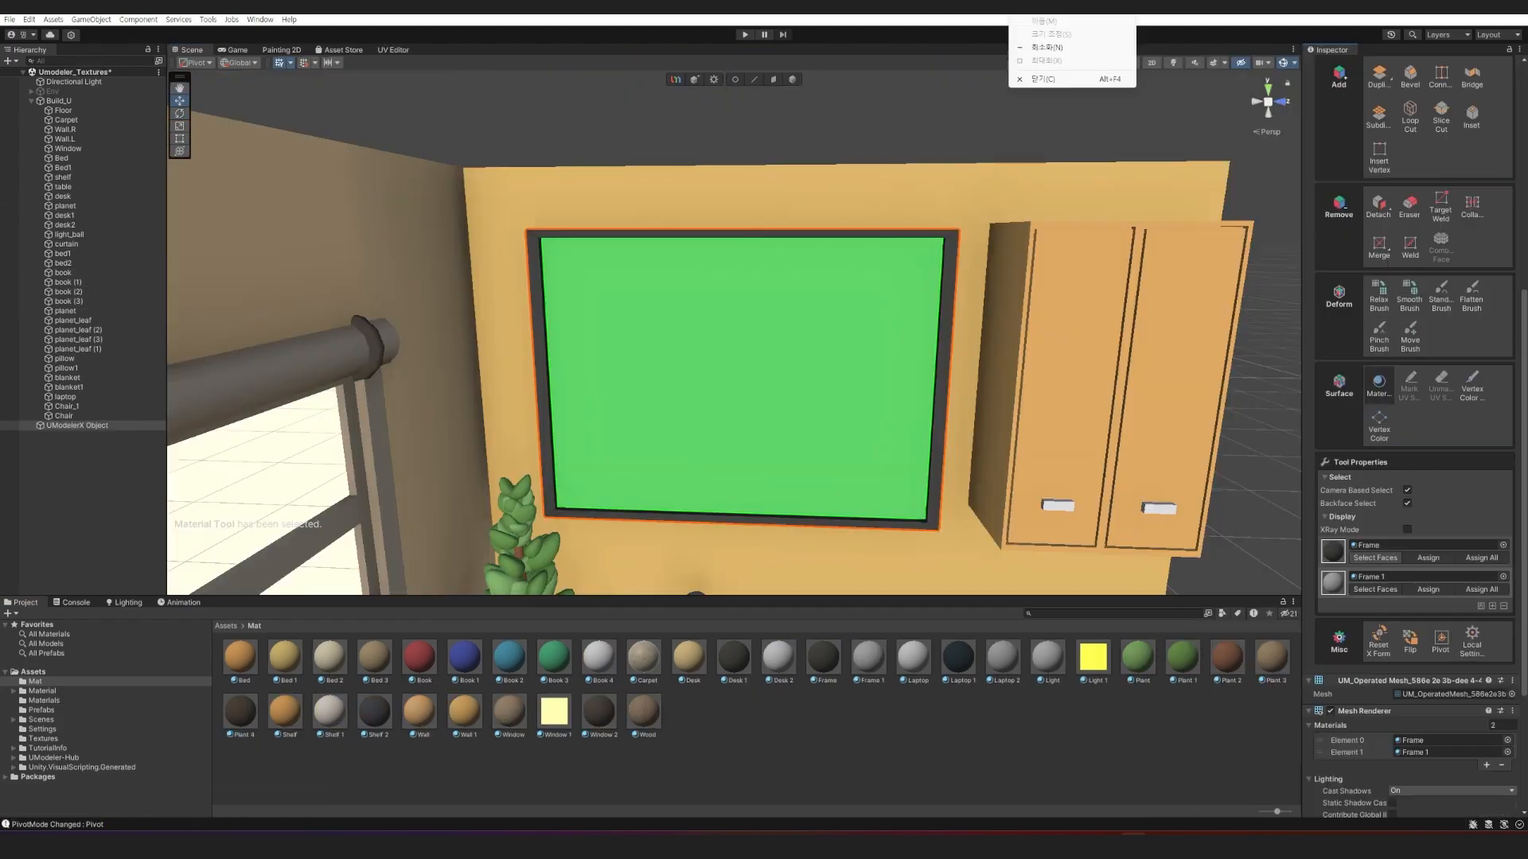
{"action": "left_click", "coordinate": [915, 117]}
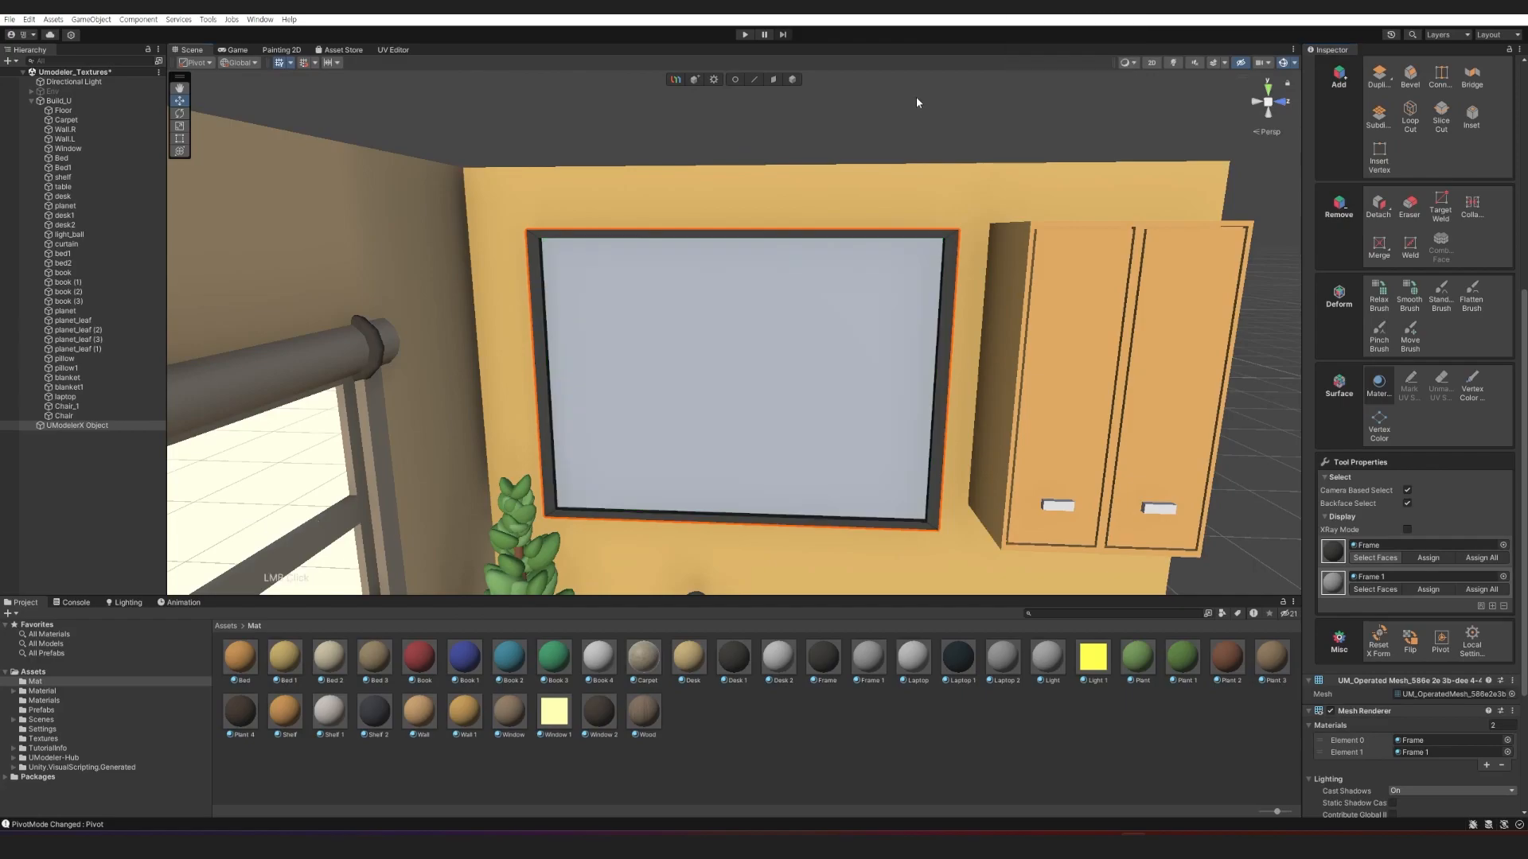
{"action": "left_click", "coordinate": [695, 403]}
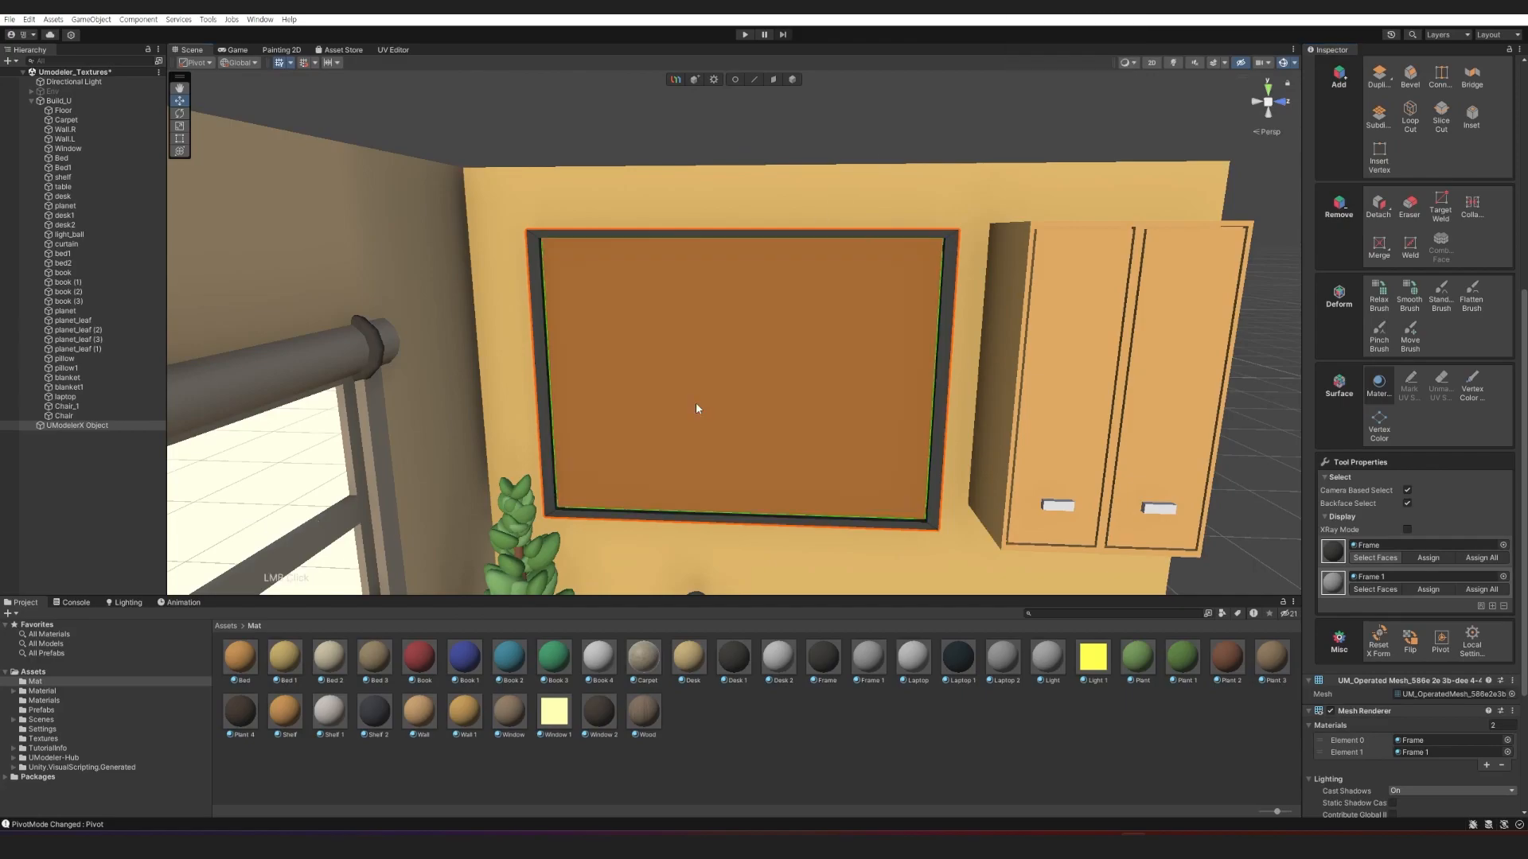
{"action": "left_click", "coordinate": [797, 392]}
Switch the wall frame to Painting 3D mode and start painting on it.
{"action": "scroll", "coordinate": [1467, 344], "scroll_direction": "up", "scroll_amount": 9}
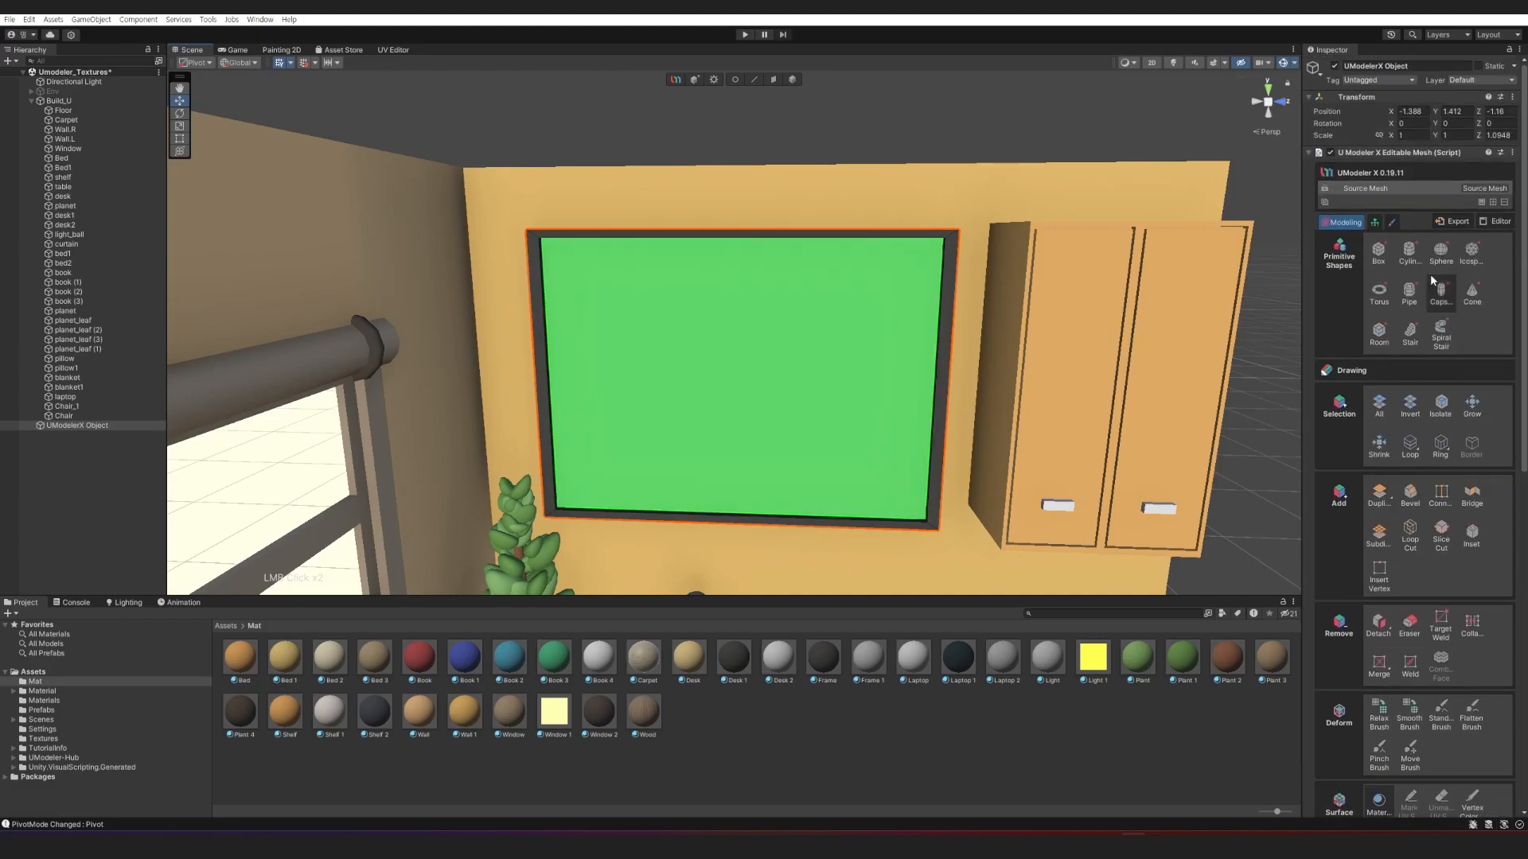
{"action": "left_click", "coordinate": [1392, 223]}
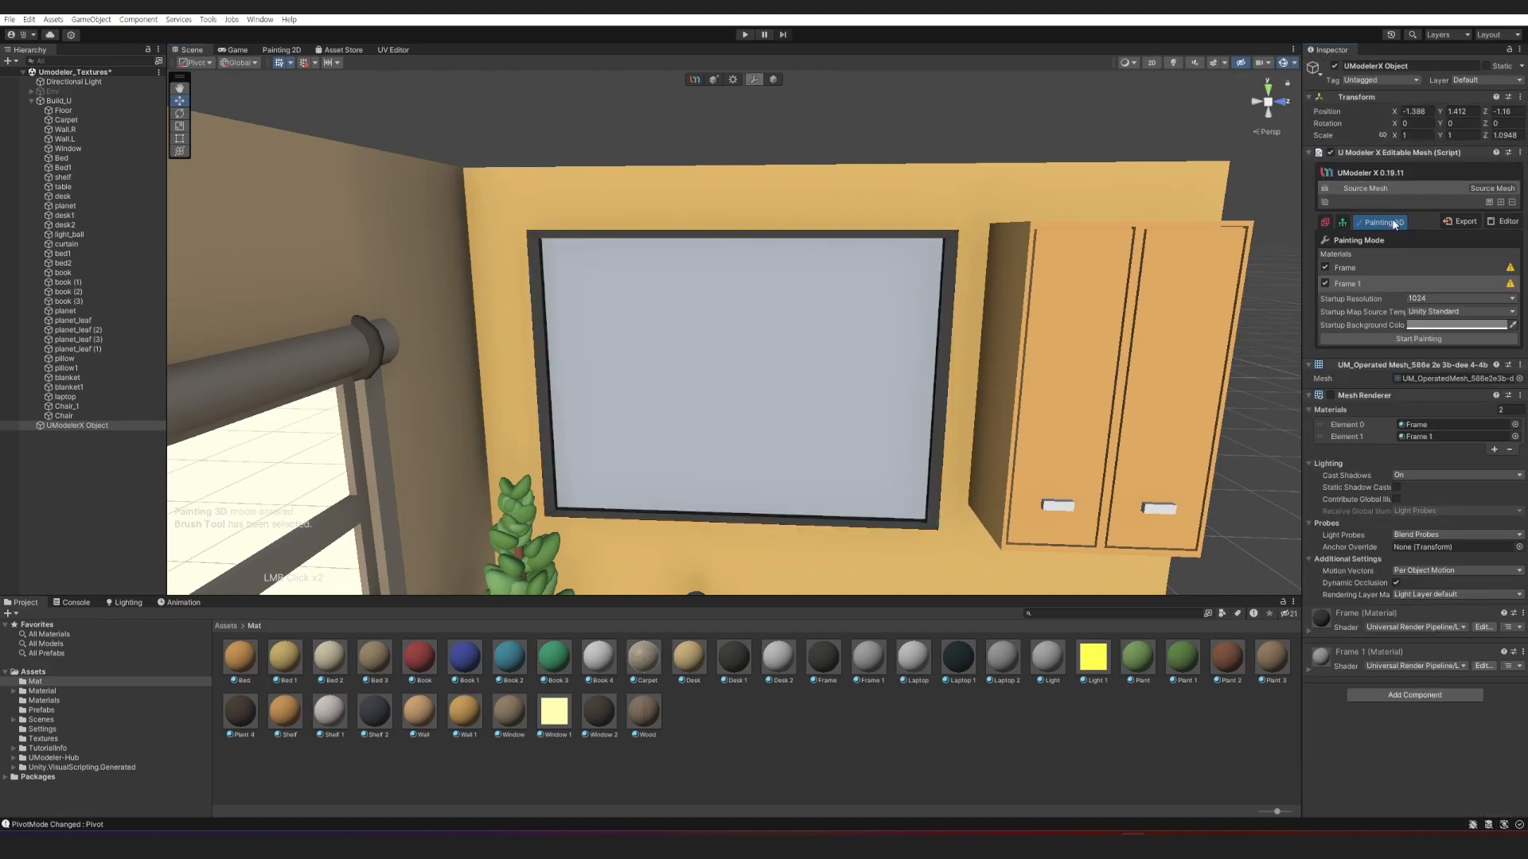
{"action": "left_click", "coordinate": [1391, 338]}
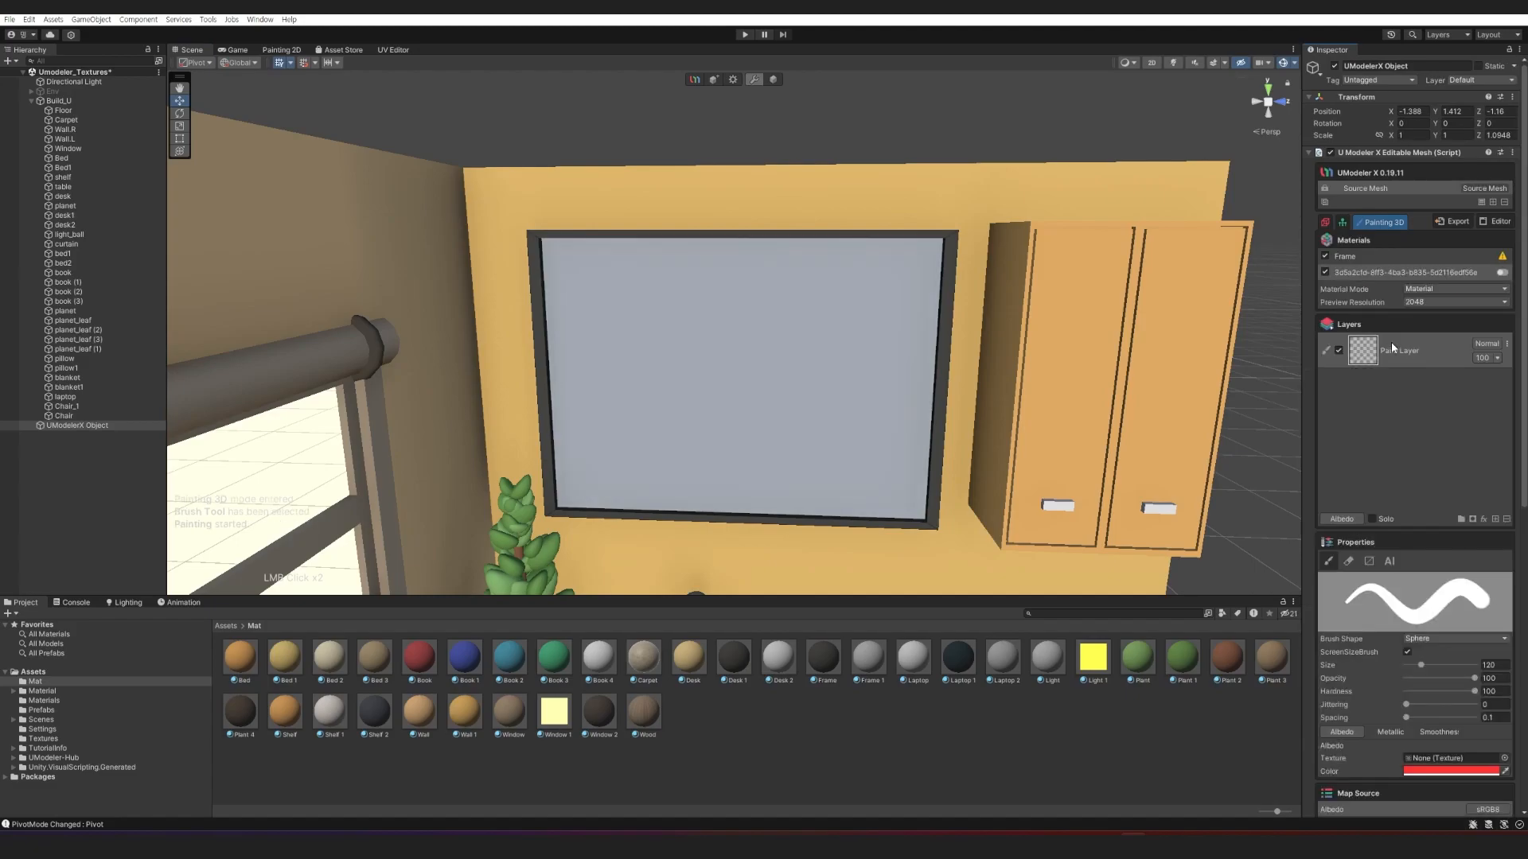
Try a curved red brush stroke across the framed picture panel and undo it.
{"action": "left_click_drag", "start_coordinate": [645, 428], "coordinate": [778, 486]}
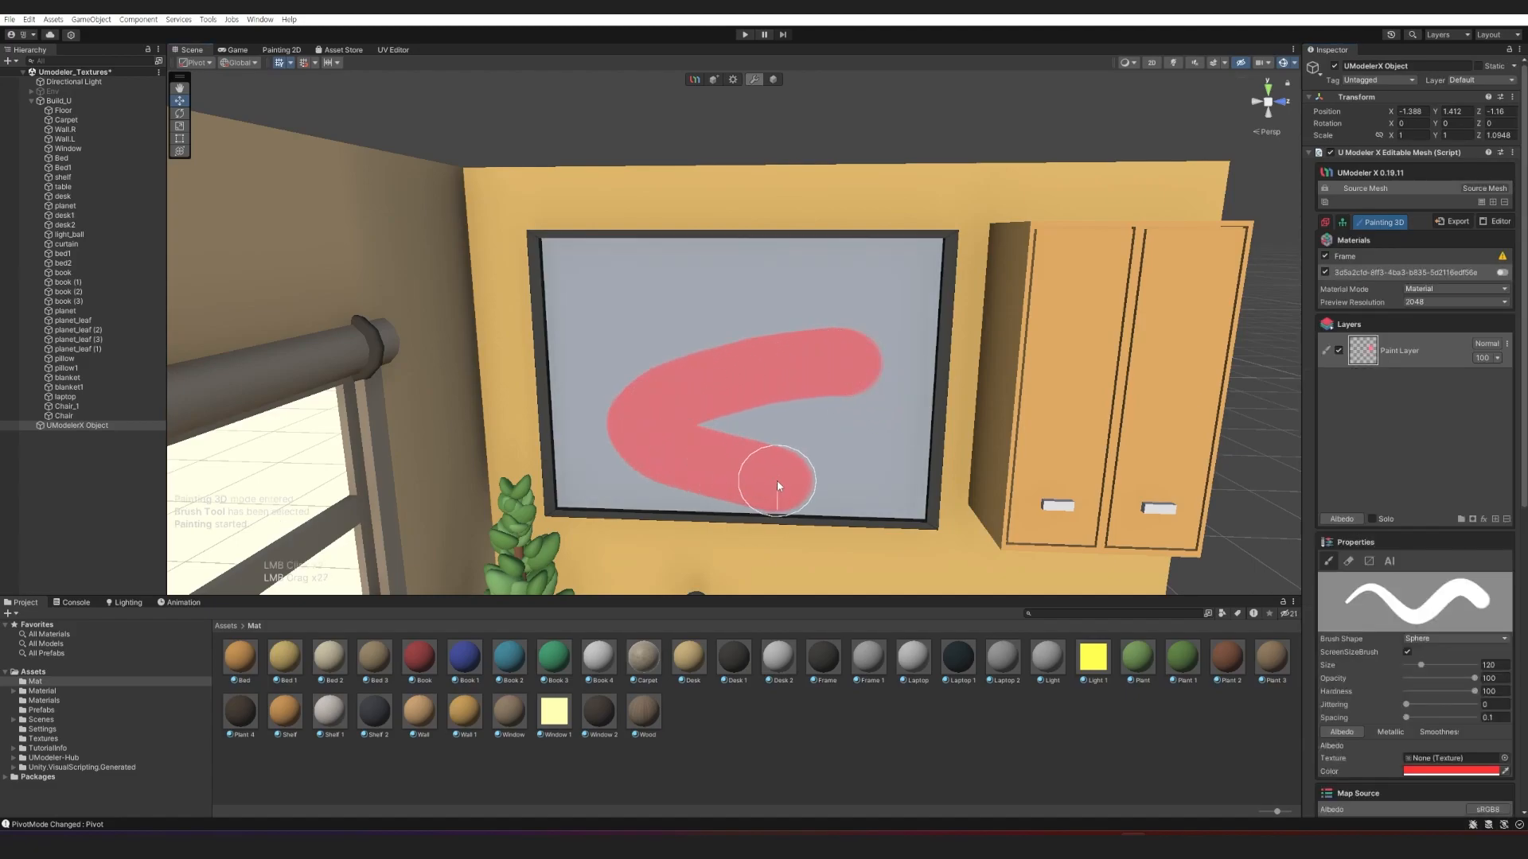
{"action": "key", "text": "ctrl+z"}
Set the brush color to mint green and its size to 212, and paint the picture's lower-right and upper-left corners.
{"action": "right_click_drag", "start_coordinate": [917, 313], "coordinate": [940, 208]}
{"action": "key", "text": "w"}
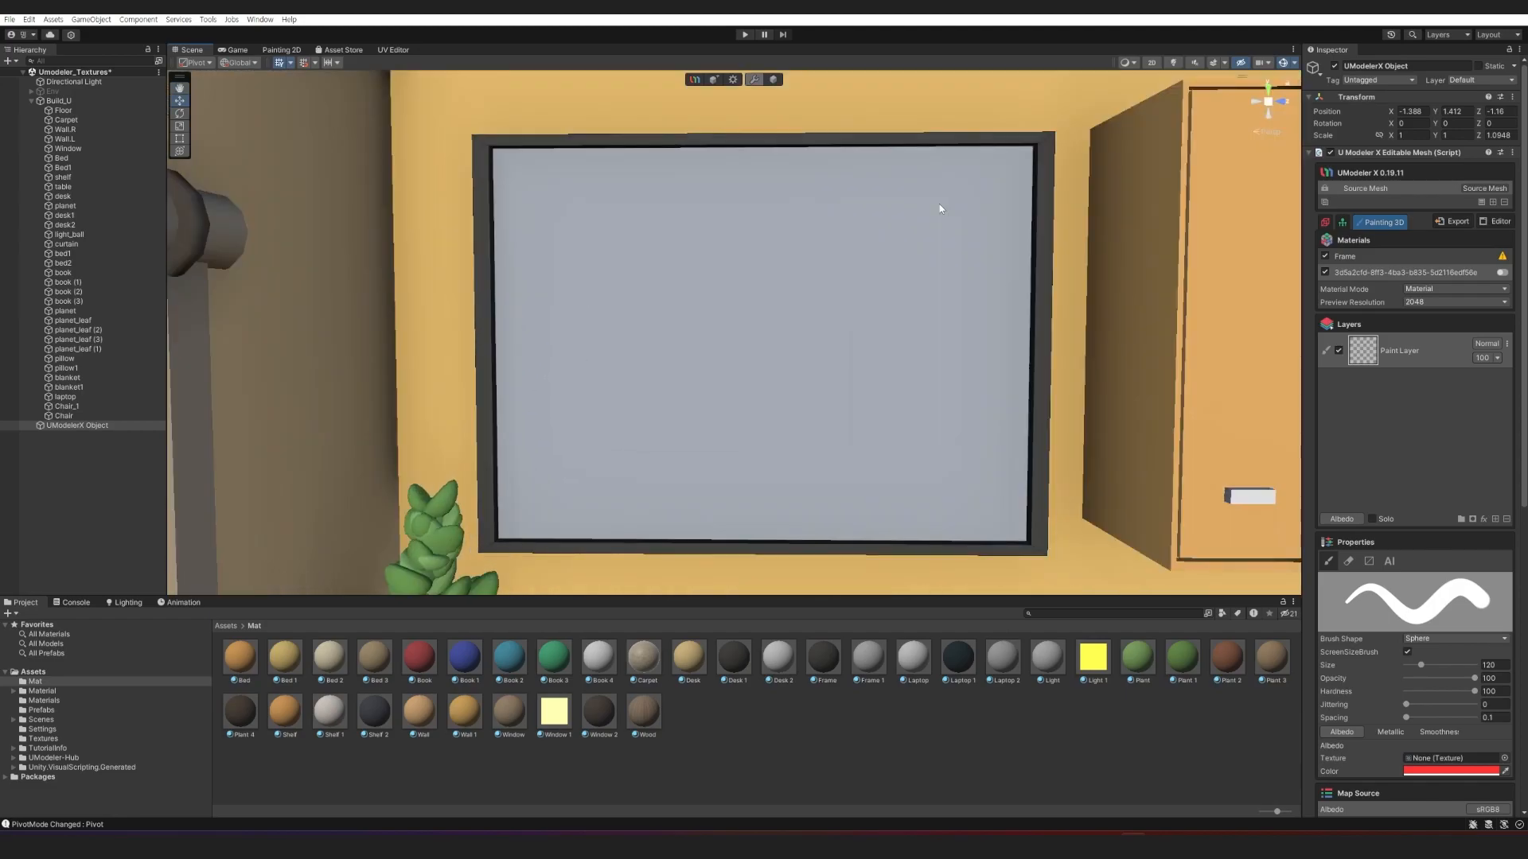
{"action": "left_click", "coordinate": [1448, 772]}
{"action": "left_click_drag", "start_coordinate": [1409, 680], "coordinate": [1405, 627]}
{"action": "mouse_move", "coordinate": [967, 388]}
{"action": "left_mouse_down"}
{"action": "mouse_move", "coordinate": [965, 406]}
{"action": "mouse_move", "coordinate": [1040, 453]}
{"action": "mouse_move", "coordinate": [890, 496]}
{"action": "left_mouse_up"}
{"action": "left_click_drag", "start_coordinate": [983, 507], "coordinate": [1044, 395]}
{"action": "left_click_drag", "start_coordinate": [779, 391], "coordinate": [775, 320], "text": "ctrl"}
{"action": "mouse_move", "coordinate": [507, 184]}
{"action": "left_mouse_down"}
{"action": "mouse_move", "coordinate": [620, 203]}
{"action": "mouse_move", "coordinate": [510, 295]}
{"action": "left_mouse_up"}
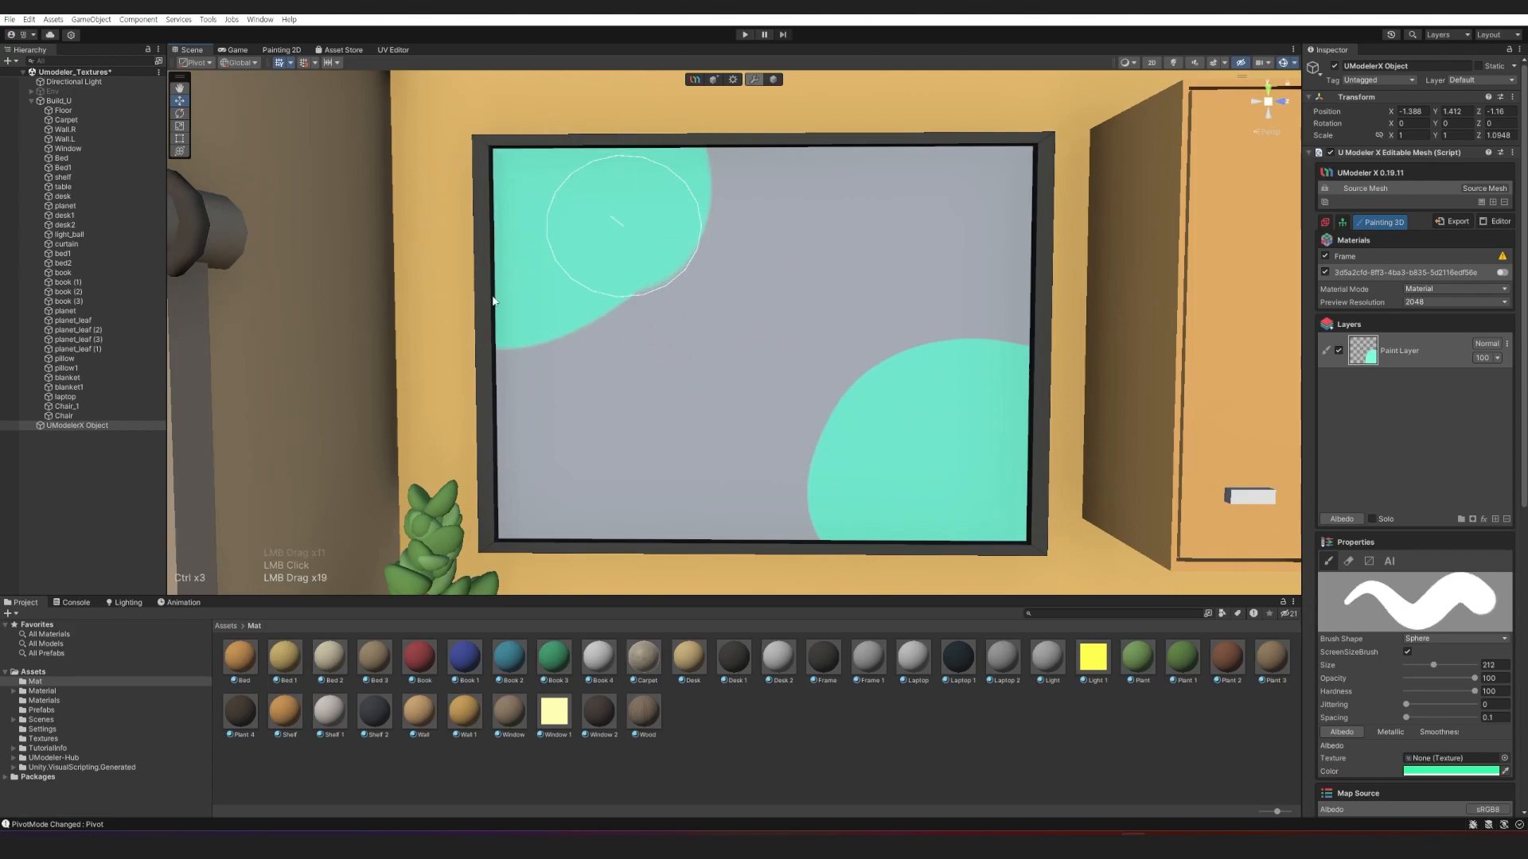
Extend the mint upper-left corner of the picture, and paint a broad muted-indigo area across its middle with the size 238 brush.
{"action": "left_click_drag", "start_coordinate": [651, 185], "coordinate": [479, 323]}
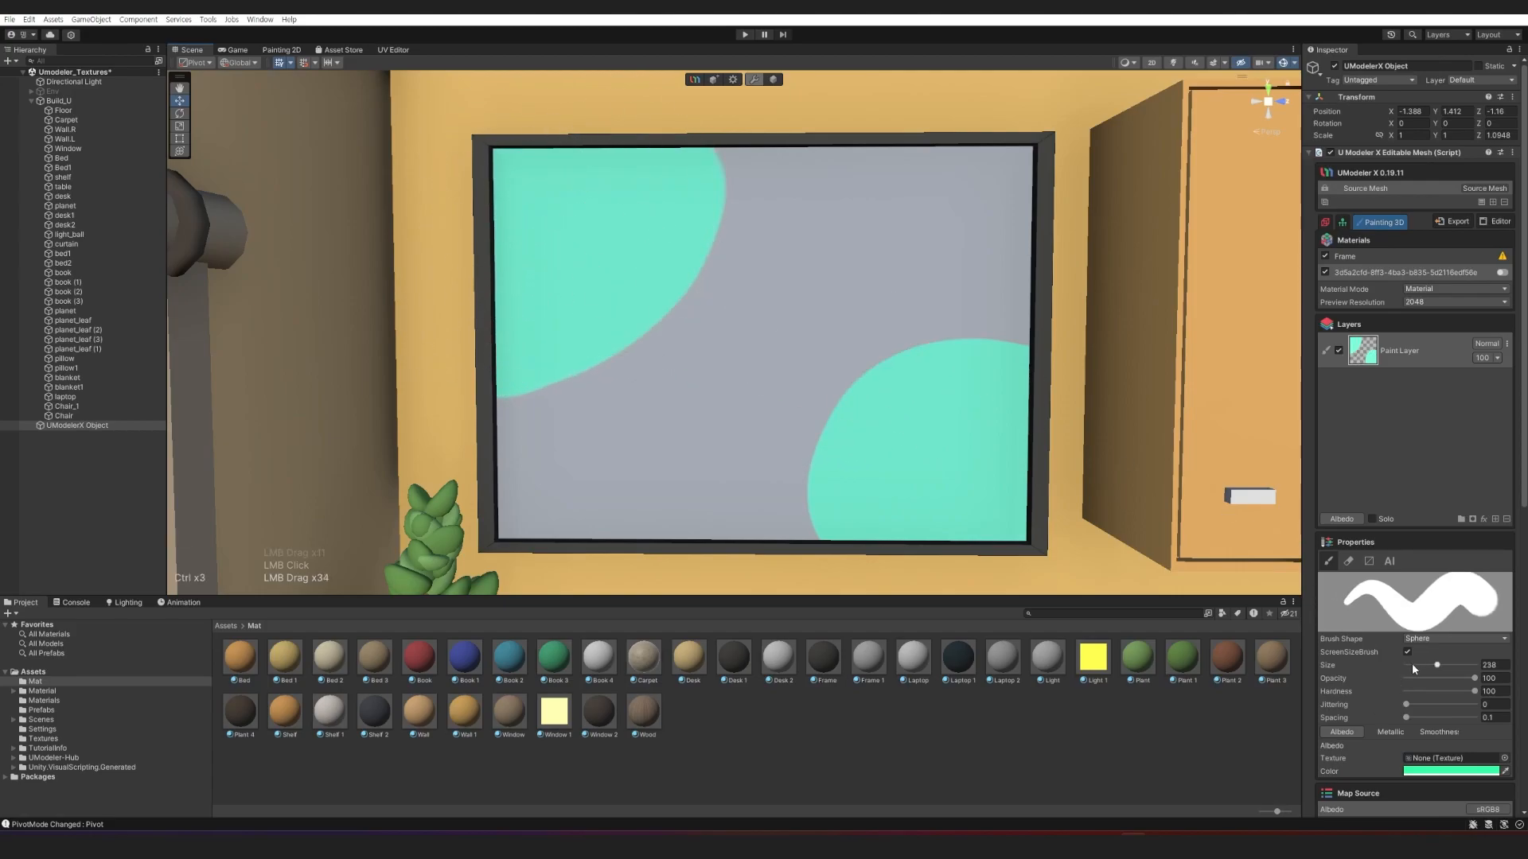
{"action": "left_click", "coordinate": [1453, 773]}
{"action": "left_click", "coordinate": [1459, 653]}
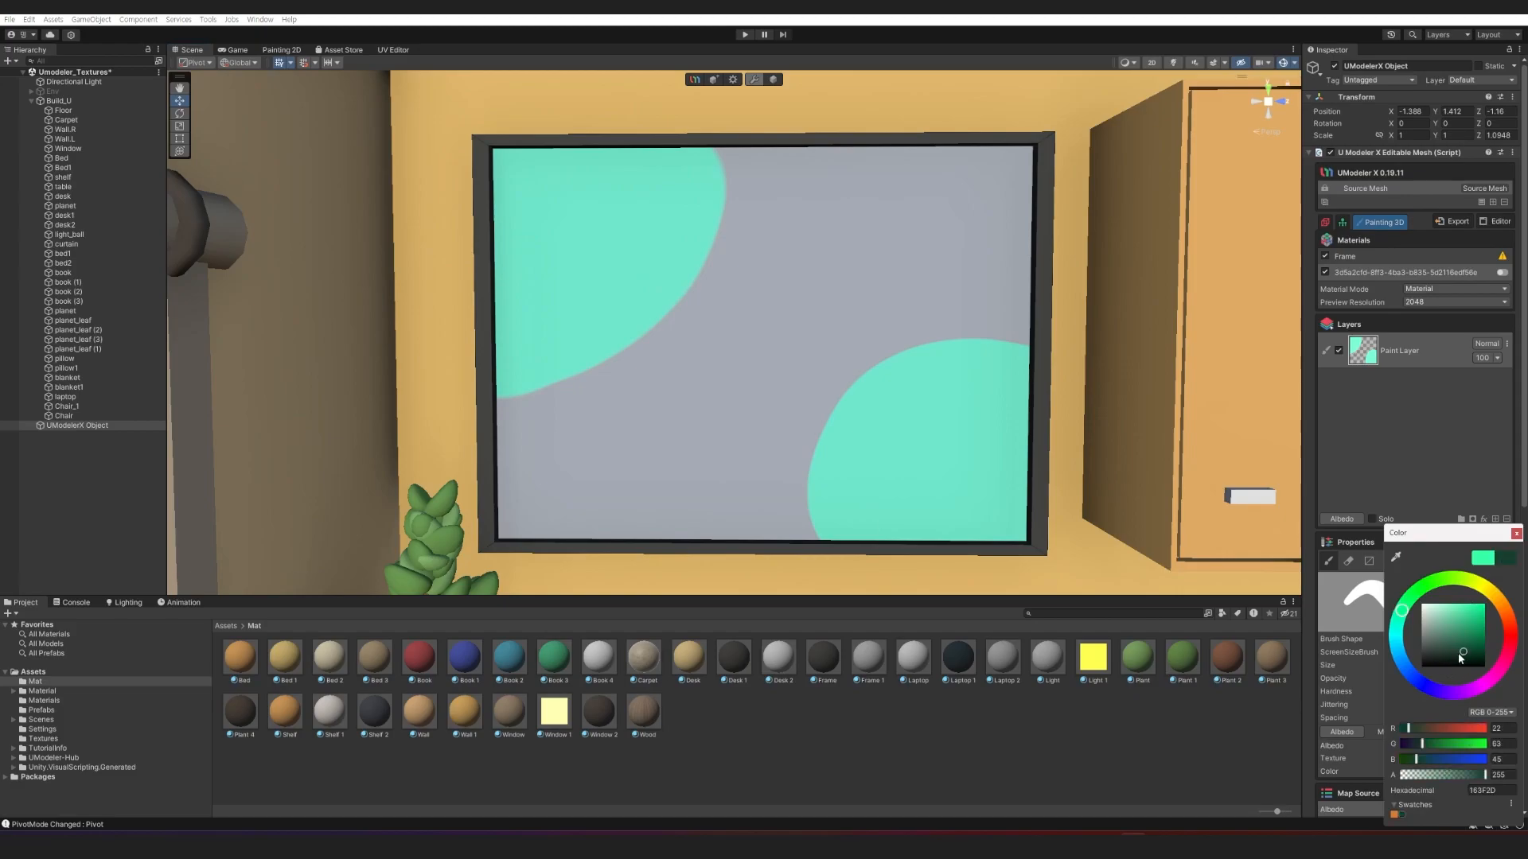
{"action": "left_click", "coordinate": [1426, 686]}
{"action": "mouse_move", "coordinate": [907, 376]}
{"action": "left_mouse_down"}
{"action": "mouse_move", "coordinate": [885, 386]}
{"action": "mouse_move", "coordinate": [831, 501]}
{"action": "mouse_move", "coordinate": [1064, 278]}
{"action": "mouse_move", "coordinate": [756, 474]}
{"action": "mouse_move", "coordinate": [805, 324]}
{"action": "mouse_move", "coordinate": [1043, 239]}
{"action": "mouse_move", "coordinate": [747, 201]}
{"action": "mouse_move", "coordinate": [737, 229]}
{"action": "mouse_move", "coordinate": [466, 397]}
{"action": "left_mouse_up"}
{"action": "left_click", "coordinate": [1191, 512]}
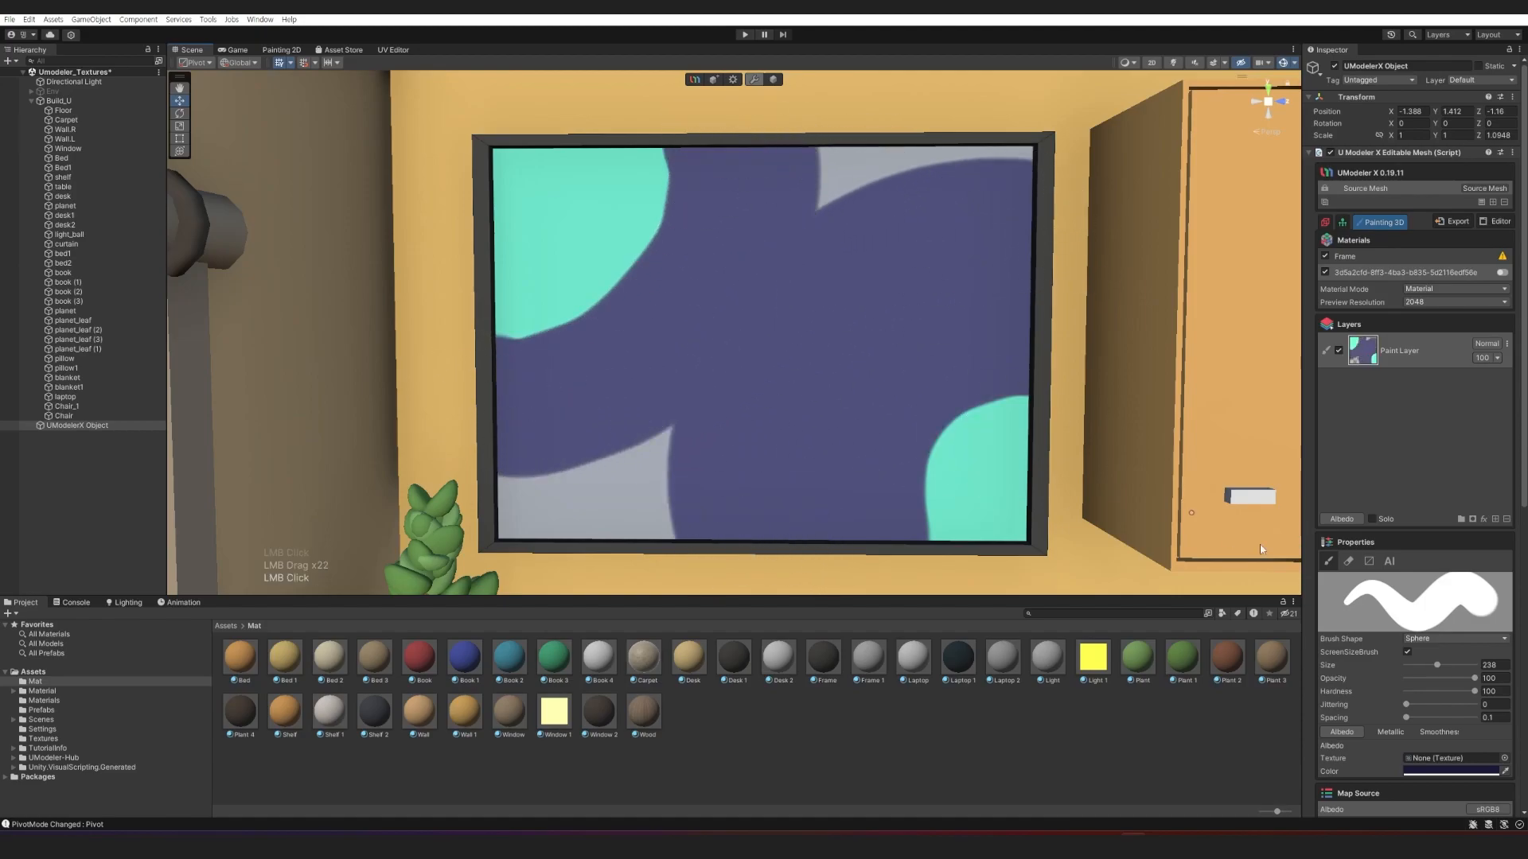
Darken the brush color to navy, paint a wide diagonal band over the picture's remaining gray areas, and undo the last stroke.
{"action": "left_click", "coordinate": [1453, 772]}
{"action": "left_click", "coordinate": [1466, 657]}
{"action": "left_click", "coordinate": [588, 543]}
{"action": "mouse_move", "coordinate": [501, 511]}
{"action": "left_mouse_down"}
{"action": "mouse_move", "coordinate": [971, 164]}
{"action": "mouse_move", "coordinate": [928, 212]}
{"action": "mouse_move", "coordinate": [863, 465]}
{"action": "left_mouse_up"}
{"action": "key", "text": "ctrl+z"}
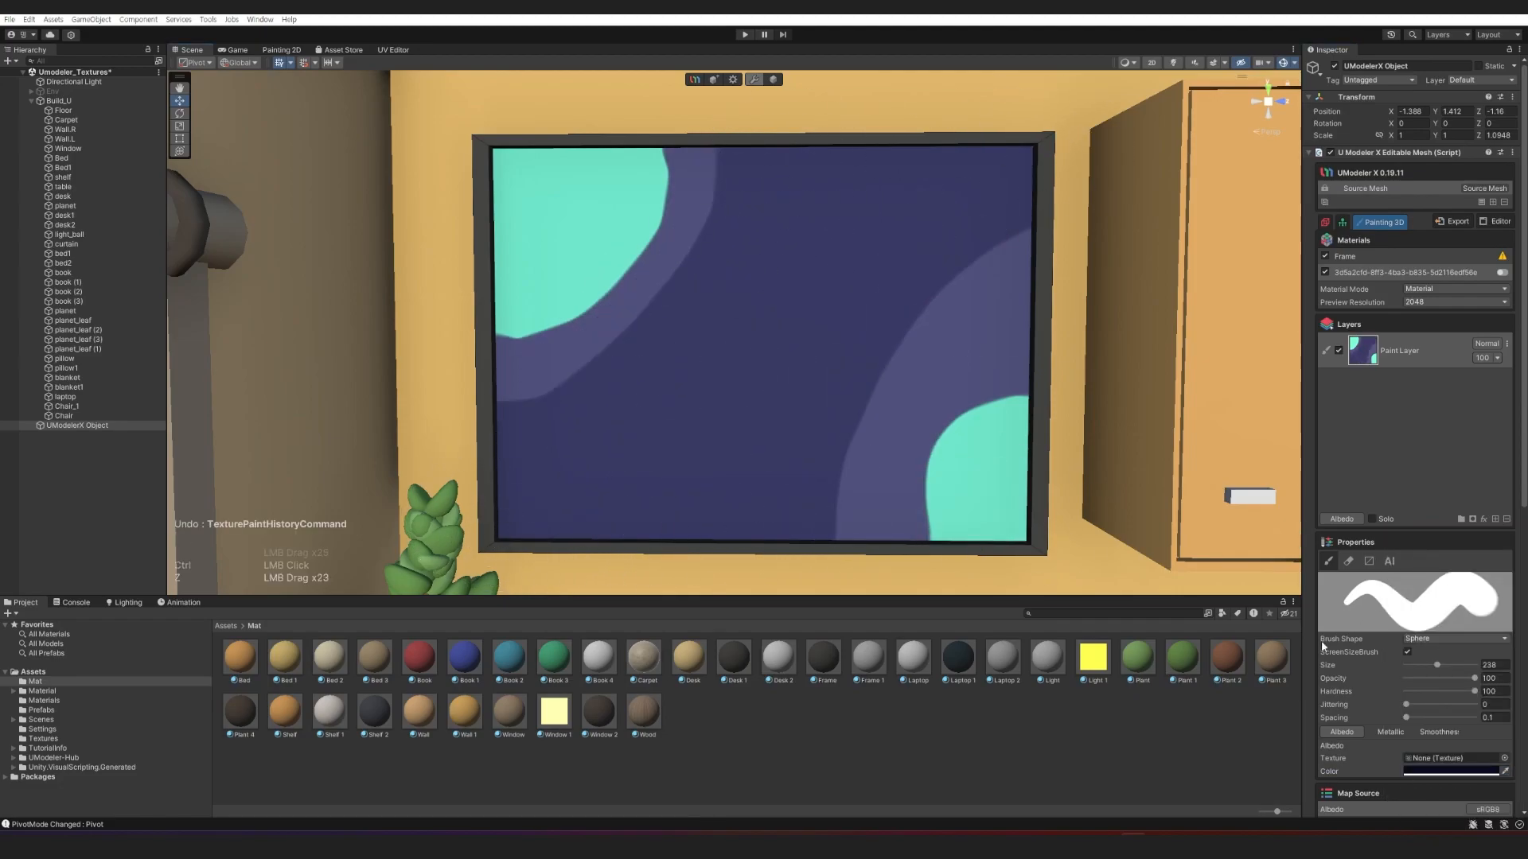
Paint an orchid-purple diagonal band from the picture's right edge and a round purple area at lower center, undoing the stroke near the top.
{"action": "left_click", "coordinate": [1450, 771]}
{"action": "left_click", "coordinate": [1462, 618]}
{"action": "left_click_drag", "start_coordinate": [1028, 225], "coordinate": [823, 534]}
{"action": "left_click_drag", "start_coordinate": [691, 155], "coordinate": [617, 334]}
{"action": "key", "text": "ctrl+z"}
{"action": "left_click_drag", "start_coordinate": [676, 493], "coordinate": [785, 436]}
Paint a pink circle at the picture's top edge, a patch on its left edge and a blue shape along its bottom edge.
{"action": "left_click", "coordinate": [1451, 771]}
{"action": "left_click_drag", "start_coordinate": [643, 166], "coordinate": [716, 191]}
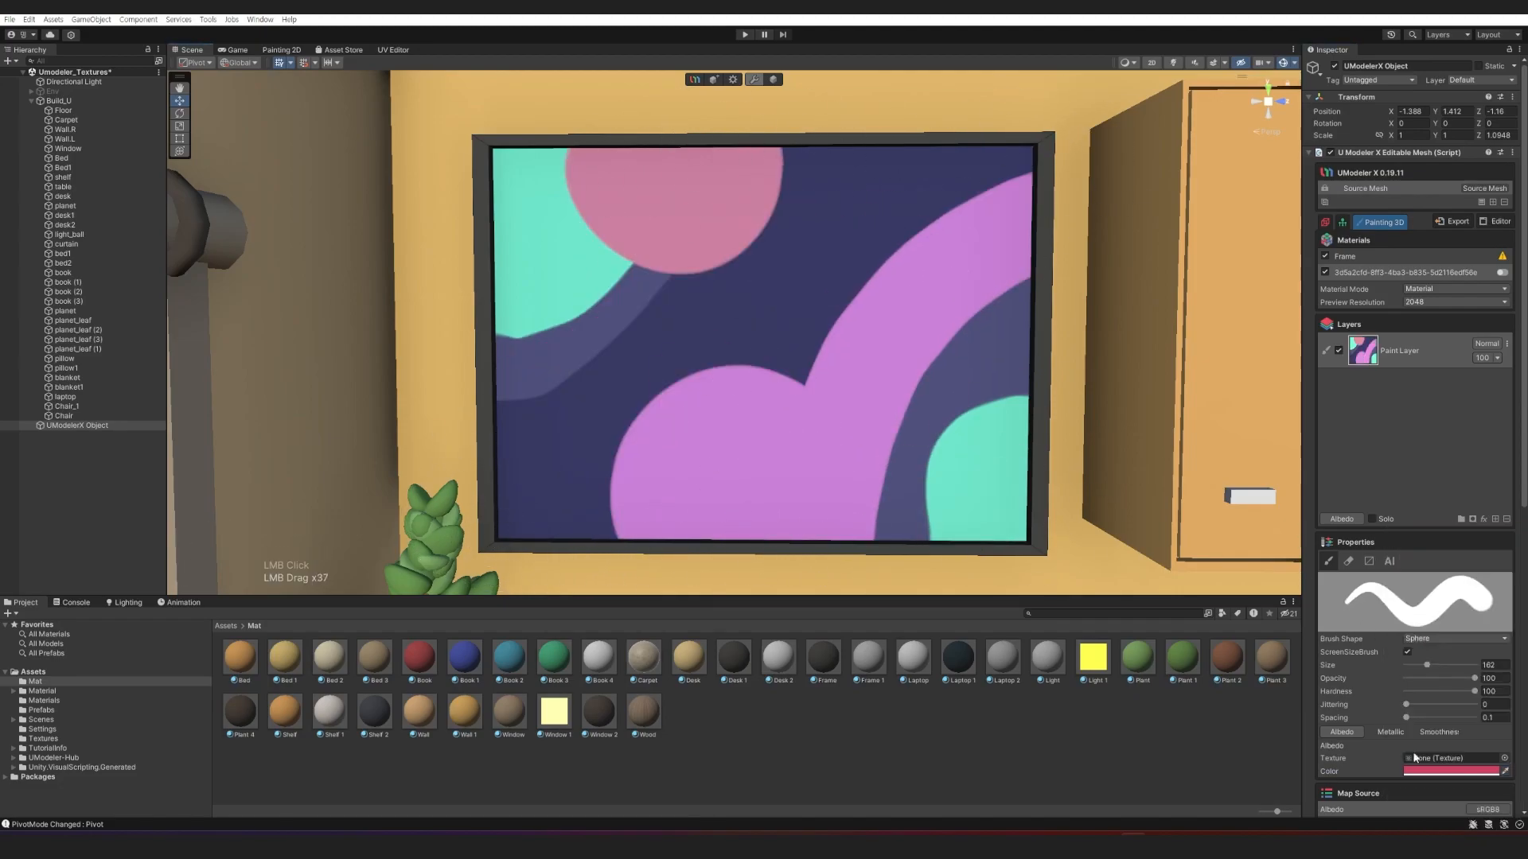
{"action": "left_click", "coordinate": [1451, 771]}
{"action": "left_click_drag", "start_coordinate": [509, 326], "coordinate": [521, 397]}
{"action": "left_click", "coordinate": [1450, 771]}
{"action": "left_click_drag", "start_coordinate": [947, 517], "coordinate": [866, 512]}
Change the brush color to yellow and paint a circle at the picture's upper right and a patch at its lower left.
{"action": "left_click", "coordinate": [1451, 771]}
{"action": "left_click", "coordinate": [1465, 617]}
{"action": "left_click", "coordinate": [875, 212]}
{"action": "left_click_drag", "start_coordinate": [573, 446], "coordinate": [525, 493]}
Change the brush color to turquoise, shrink the brush, and paint one small dot at the picture's upper center and one at its lower center.
{"action": "left_click", "coordinate": [1451, 771]}
{"action": "left_click", "coordinate": [1404, 637]}
{"action": "key", "text": "bracketleft"}
{"action": "key", "text": "bracketleft"}
{"action": "key", "text": "bracketleft"}
{"action": "key", "text": "bracketleft"}
{"action": "key", "text": "bracketleft"}
{"action": "left_click", "coordinate": [767, 202]}
{"action": "left_click", "coordinate": [789, 477]}
Add a pale dot near the picture's left side and two tiny pale dots beside it, using a smaller brush for the pair.
{"action": "left_click", "coordinate": [1444, 771]}
{"action": "left_click", "coordinate": [1435, 607]}
{"action": "left_click", "coordinate": [560, 380]}
{"action": "key", "text": "bracketleft"}
{"action": "key", "text": "bracketleft"}
{"action": "key", "text": "bracketleft"}
{"action": "left_click", "coordinate": [654, 353]}
{"action": "left_click", "coordinate": [670, 343]}
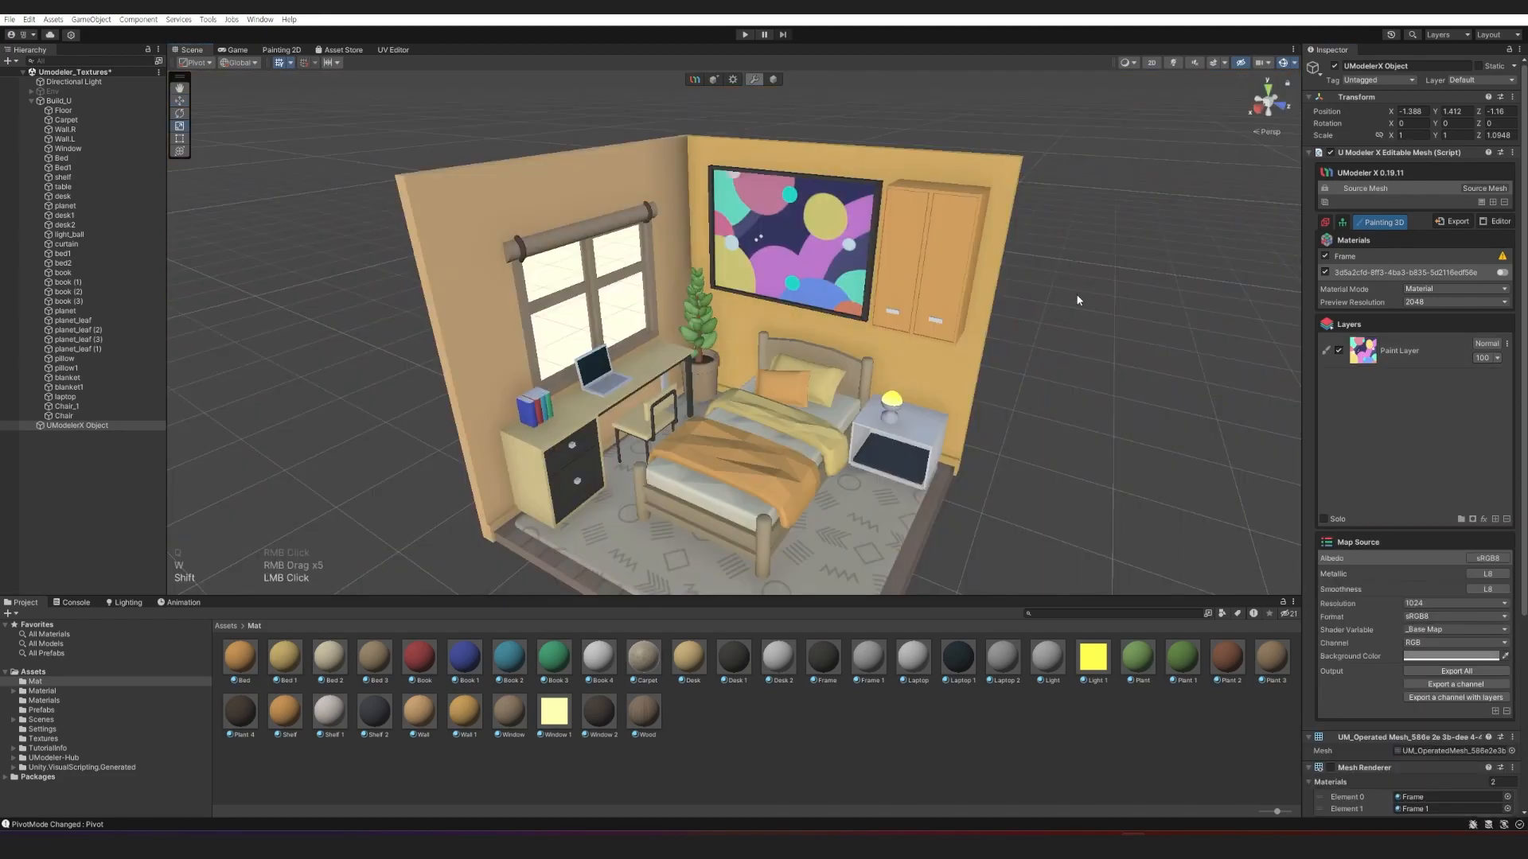
Export all painted maps of the wall picture as a texture named sample.
{"action": "key", "text": "shift+w"}
{"action": "mouse_move", "coordinate": [1077, 300]}
{"action": "right_mouse_down"}
{"action": "mouse_move", "coordinate": [1093, 309]}
{"action": "mouse_move", "coordinate": [1063, 313]}
{"action": "right_mouse_up"}
{"action": "key", "text": "shift+s"}
{"action": "key", "text": "shift+a"}
{"action": "key", "text": "shift+d"}
{"action": "key", "text": "w"}
{"action": "key", "text": "q"}
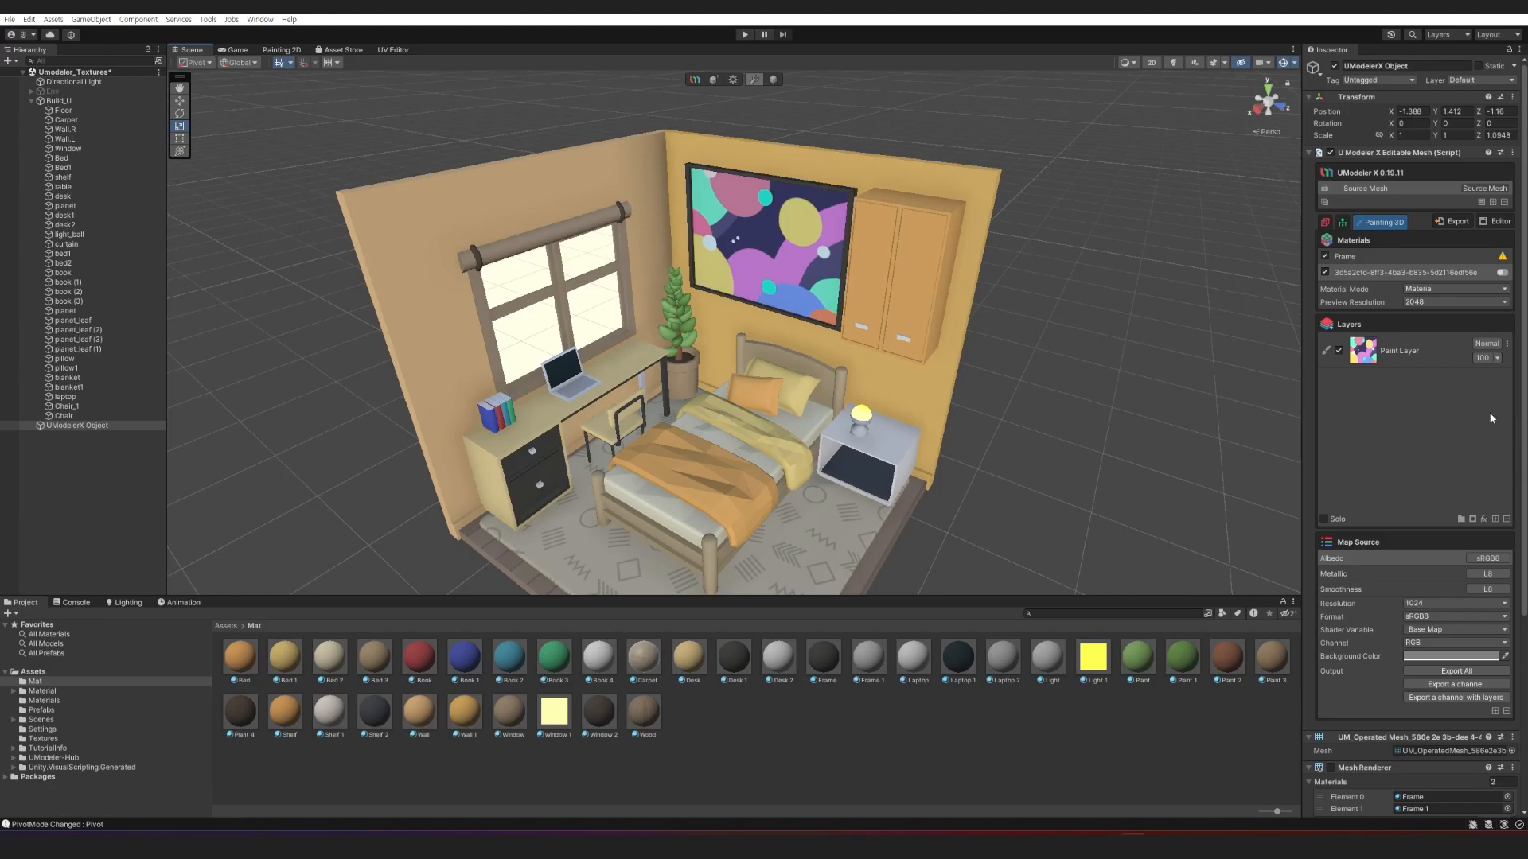
{"action": "left_click", "coordinate": [1462, 672]}
{"action": "type", "text": "sdsdsd"}
{"action": "key", "text": "Return"}
Return the frame to Modeling mode, and give the Frame 1 material the sample texture as base map with a white FFFFFF base color.
{"action": "left_click", "coordinate": [1327, 225]}
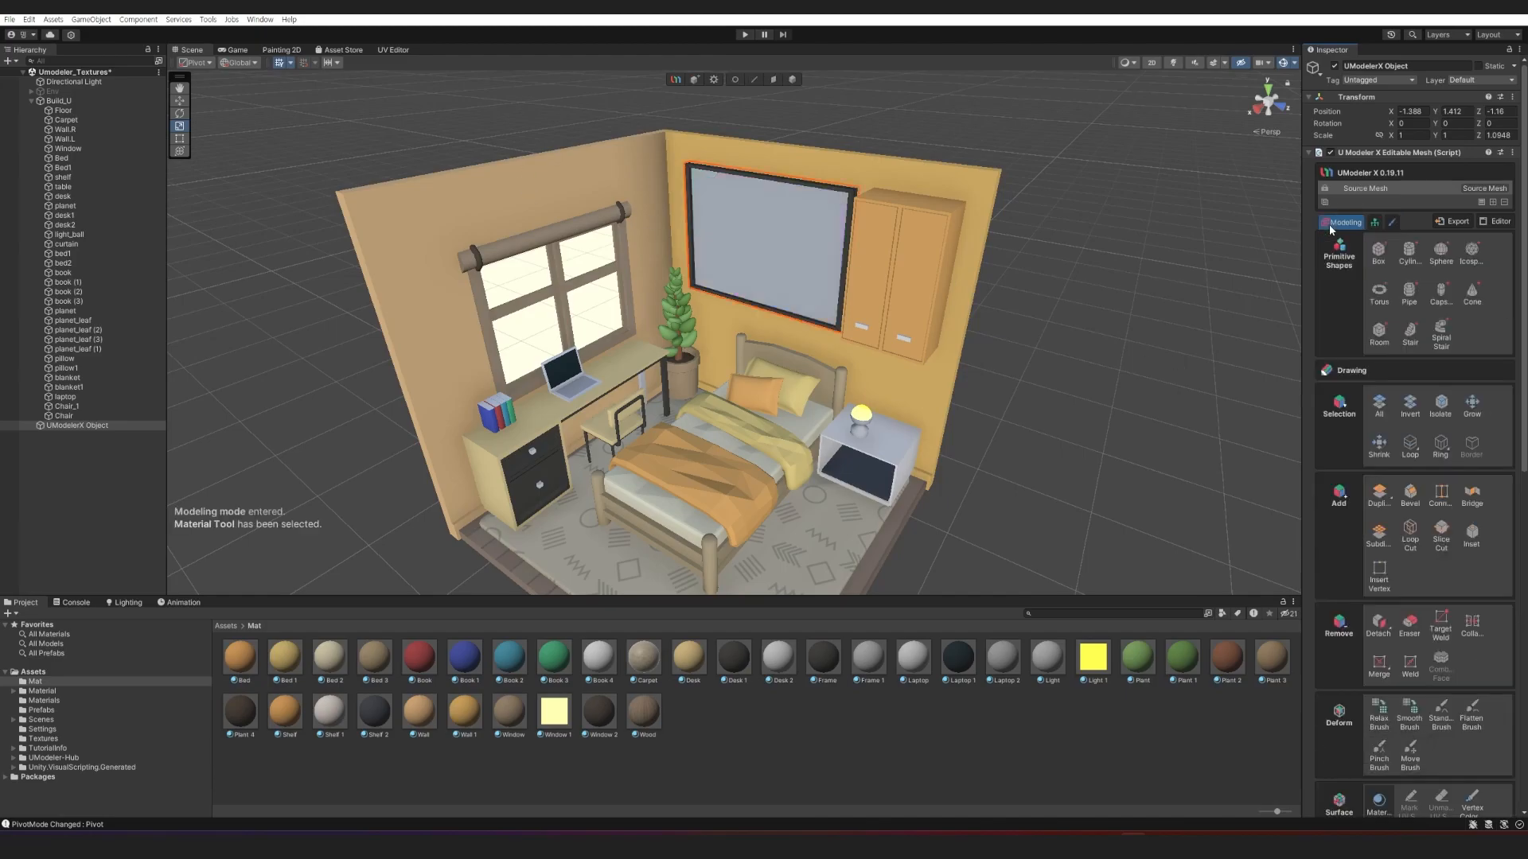
{"action": "left_click", "coordinate": [868, 657]}
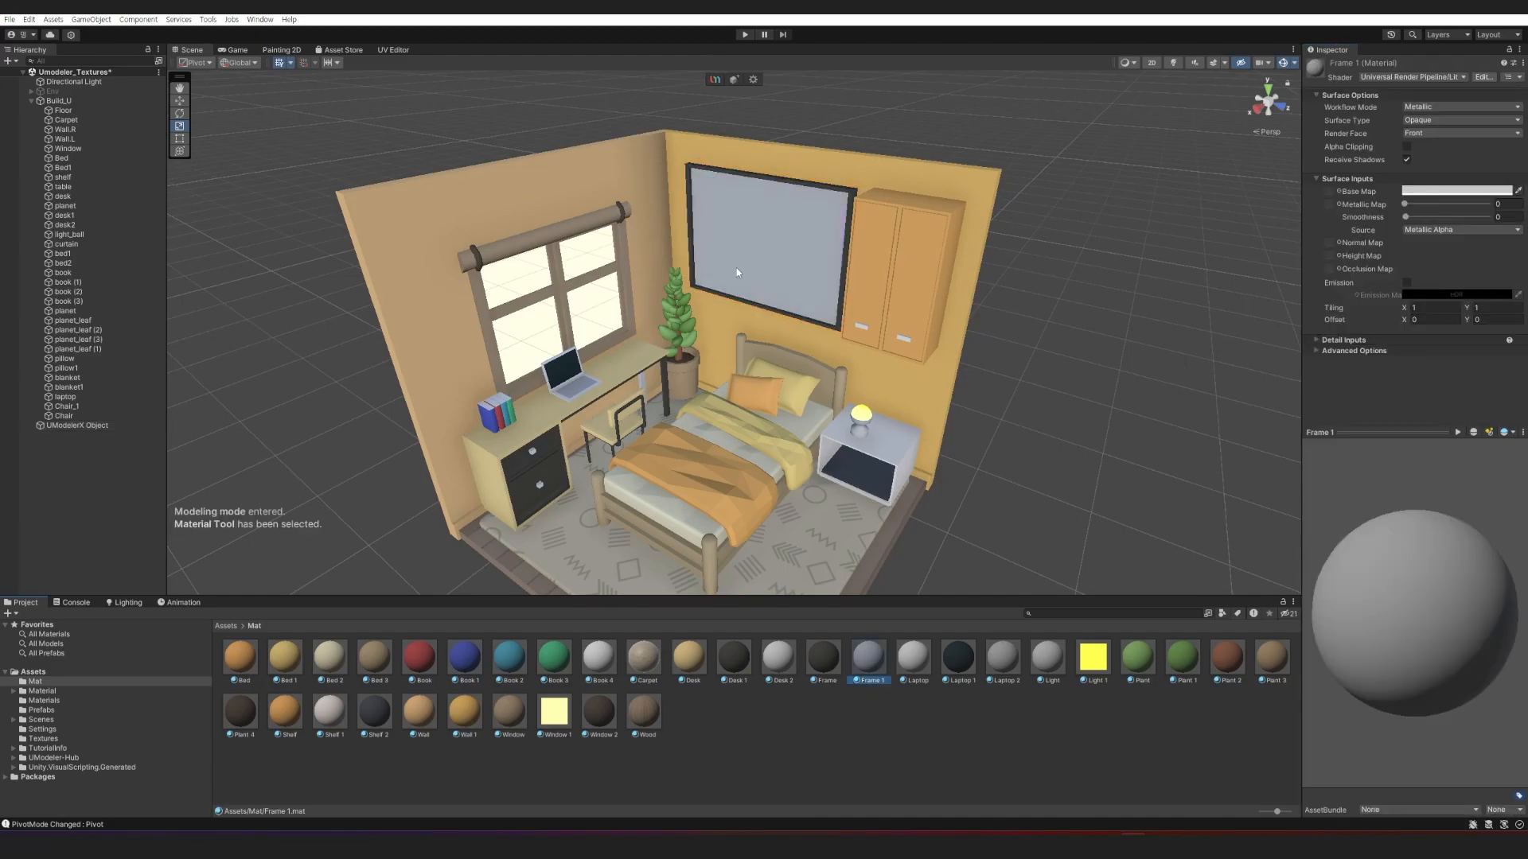
{"action": "left_click", "coordinate": [1338, 192]}
{"action": "type", "text": "sdsd"}
{"action": "key", "text": "Down"}
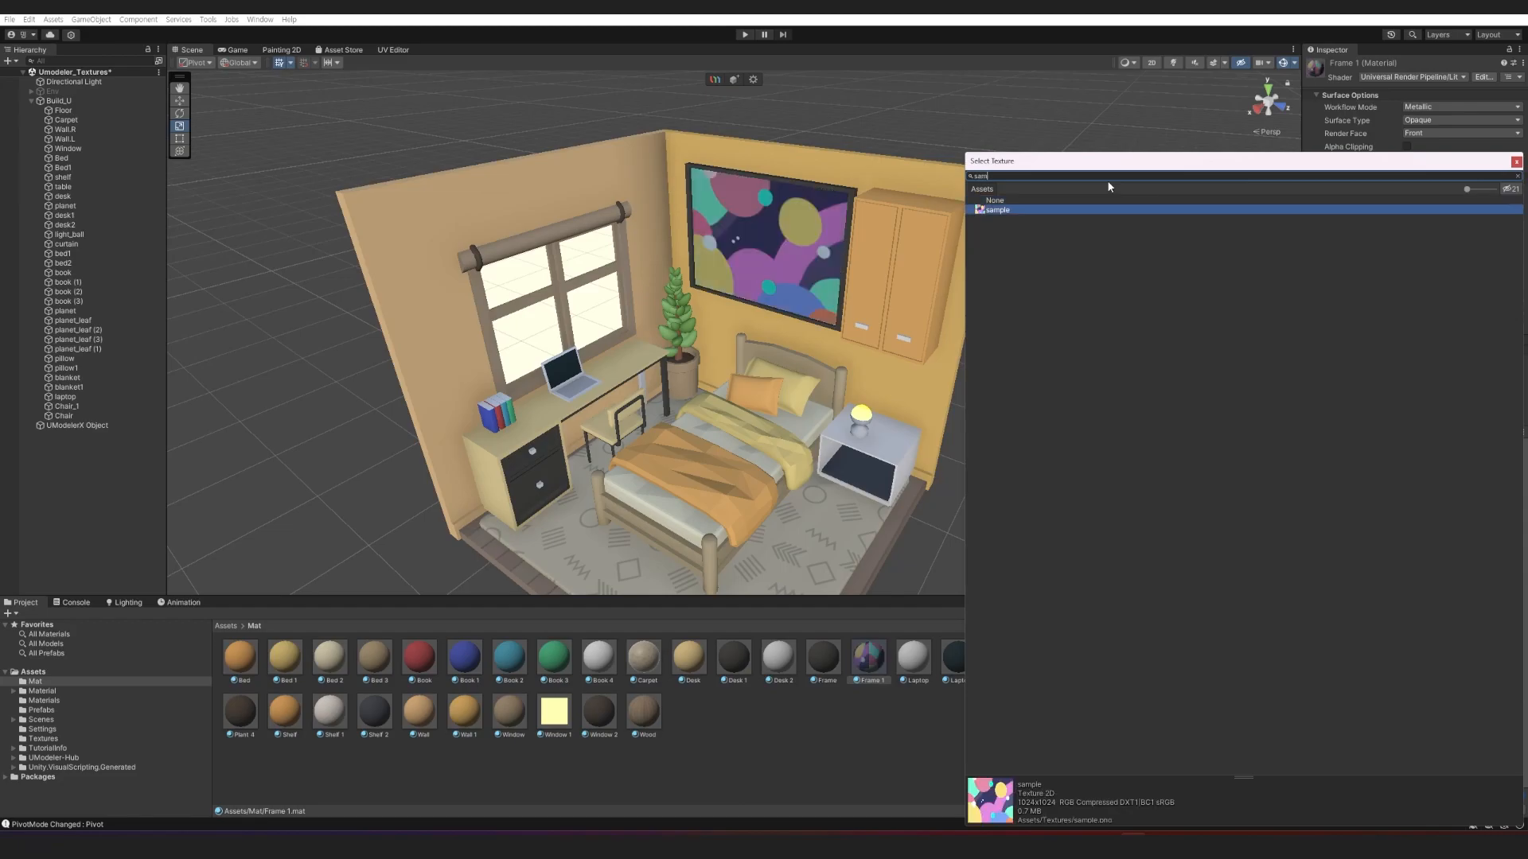
{"action": "key", "text": "Return"}
{"action": "left_click_drag", "start_coordinate": [1427, 215], "coordinate": [936, 62]}
{"action": "left_click", "coordinate": [1432, 196]}
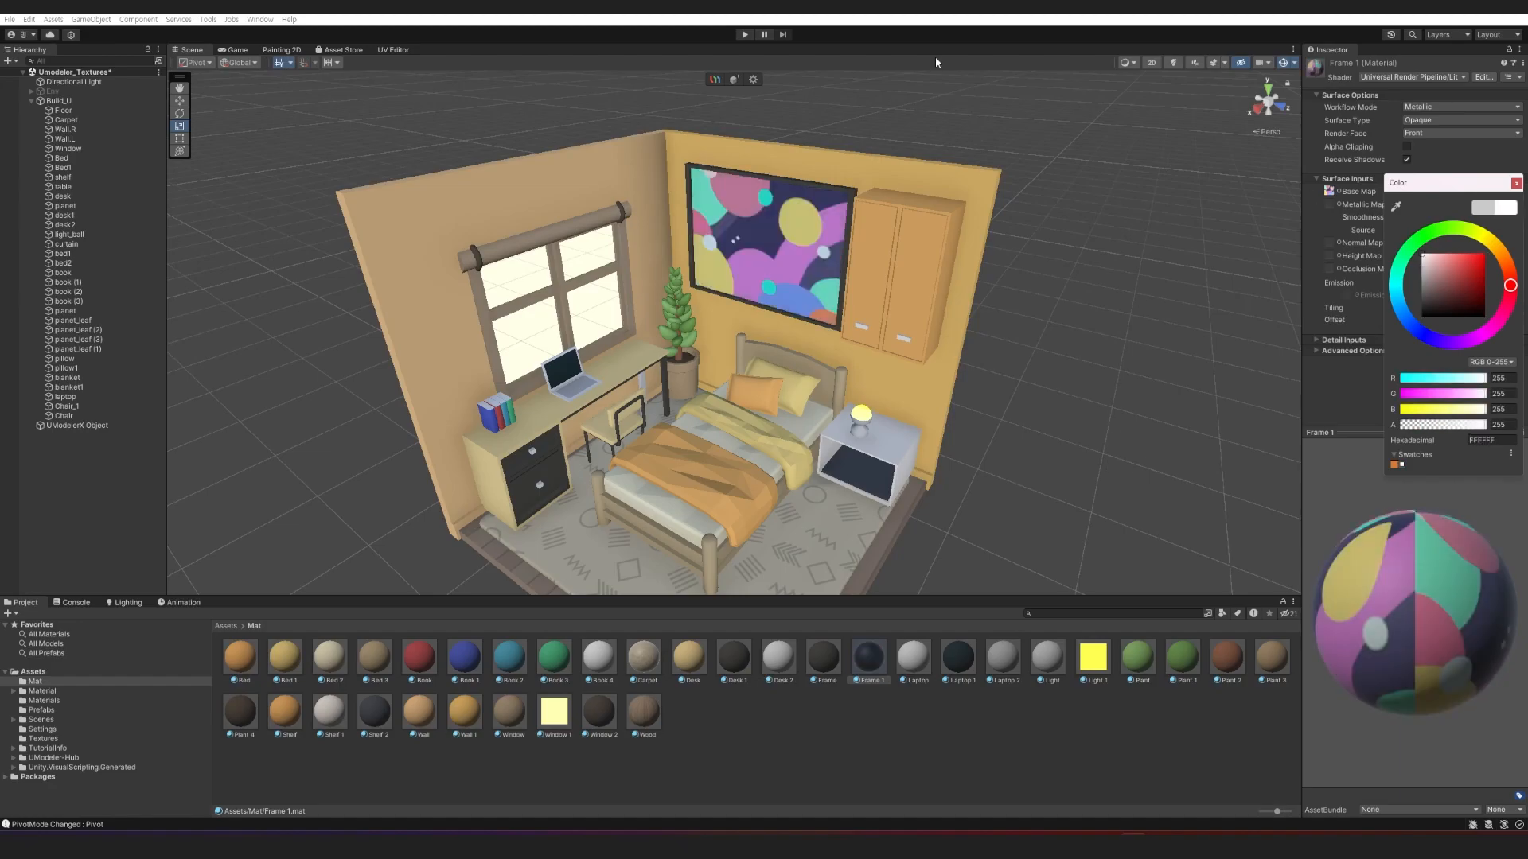
{"action": "left_click", "coordinate": [1019, 253]}
Turn on scene lighting and effects in the Scene view and frame the whole bedroom.
{"action": "left_click", "coordinate": [1173, 62]}
{"action": "left_click", "coordinate": [1212, 62]}
{"action": "left_click_drag", "start_coordinate": [1100, 243], "coordinate": [1024, 284], "text": "alt"}
{"action": "scroll", "coordinate": [1024, 284], "scroll_direction": "down", "scroll_amount": 2}
{"action": "scroll", "coordinate": [1057, 276], "scroll_direction": "up", "scroll_amount": 1}
{"action": "middle_click_drag", "start_coordinate": [1015, 324], "coordinate": [1064, 270]}
{"action": "scroll", "coordinate": [1042, 280], "scroll_direction": "up", "scroll_amount": 1}
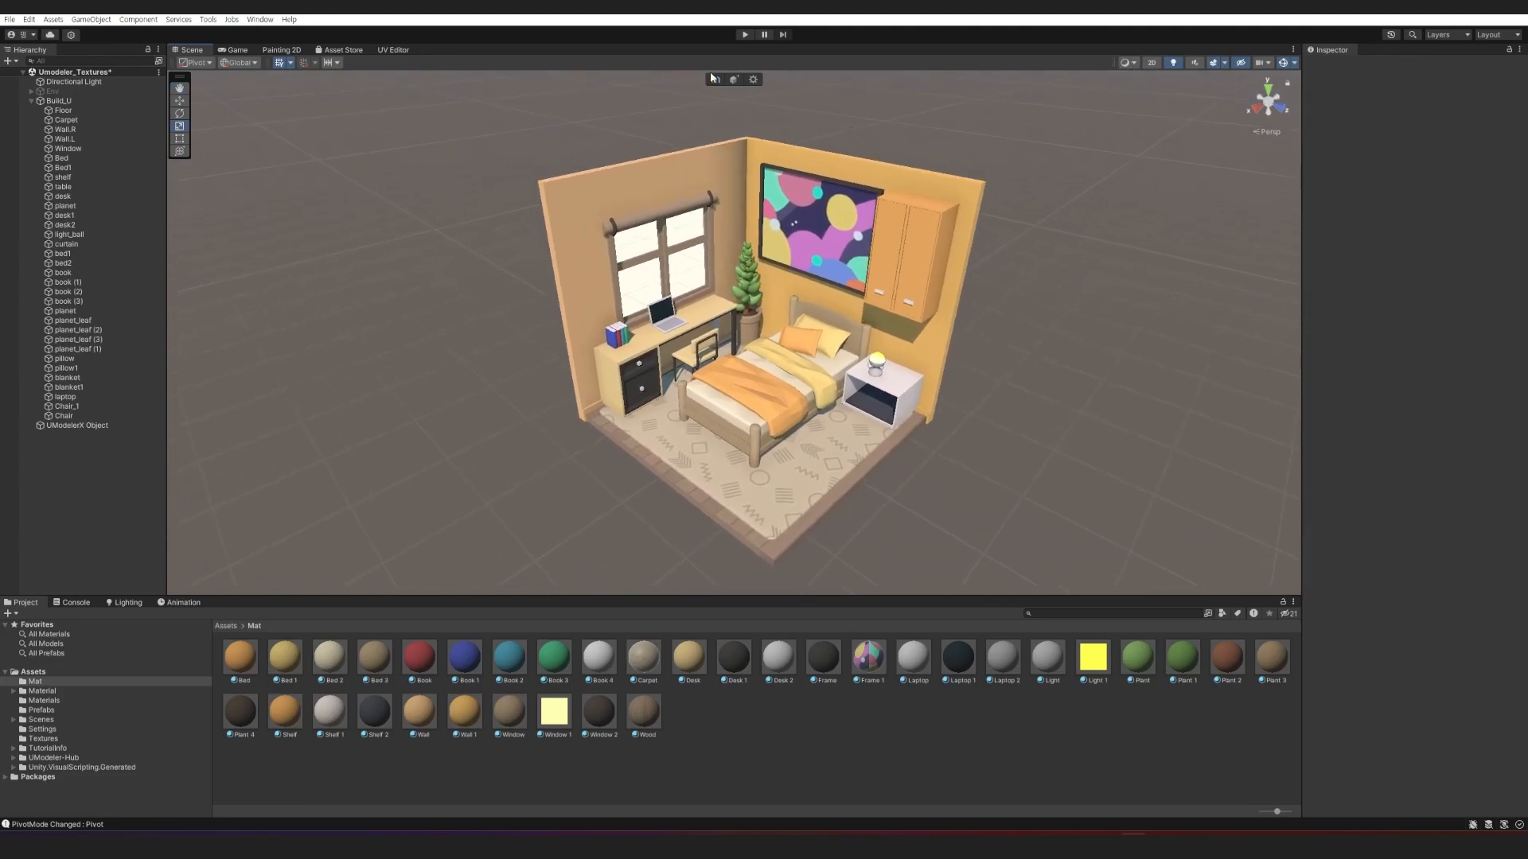
Create a new UModeler X object, draw a large box over the front of the room, and delete all its faces except the large horizontal one.
{"action": "left_click", "coordinate": [734, 79]}
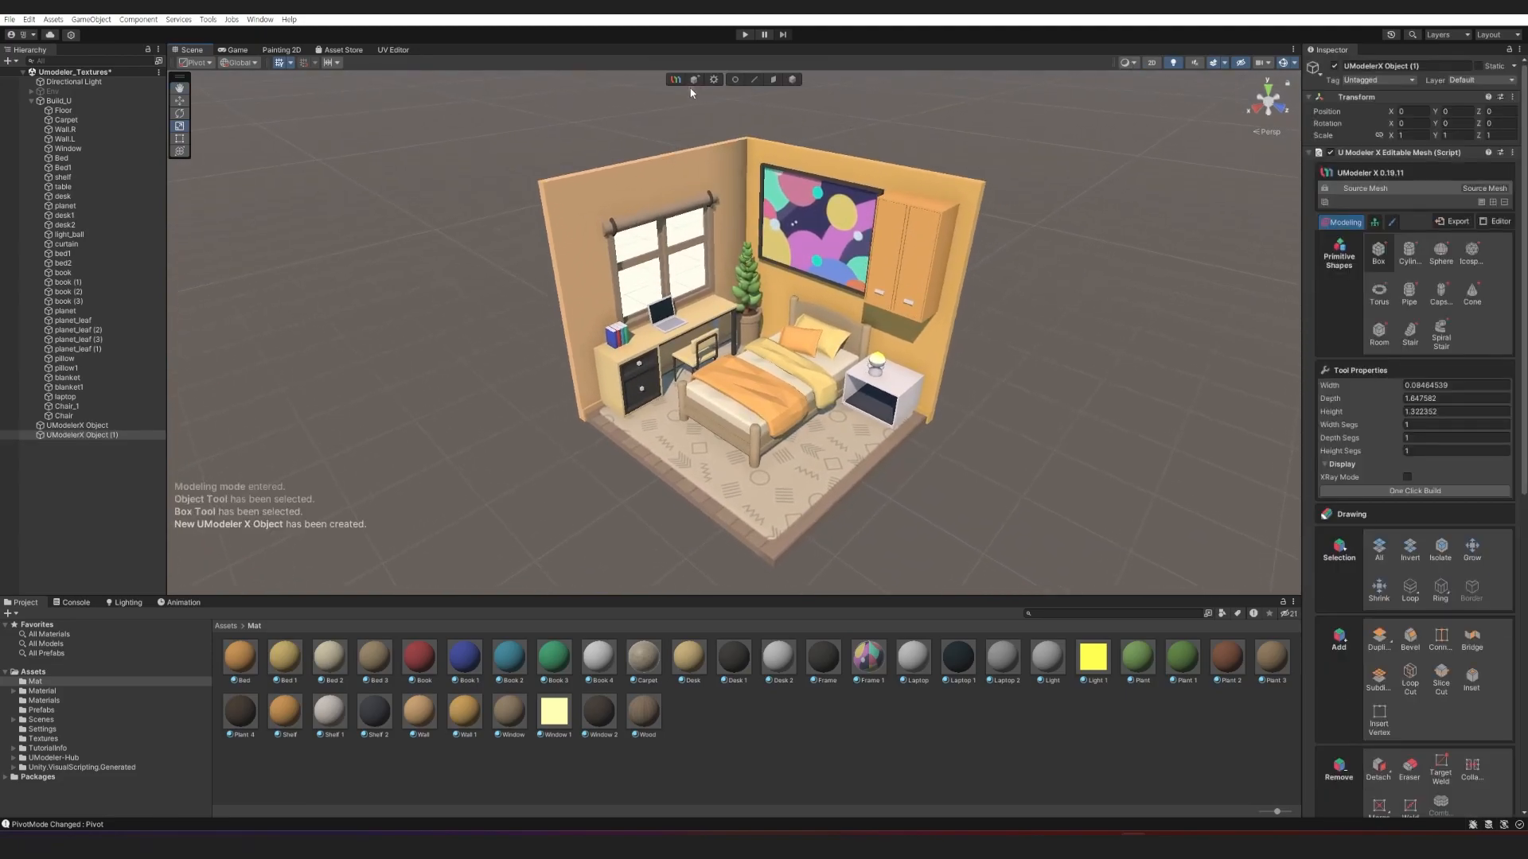
{"action": "left_click_drag", "start_coordinate": [456, 484], "coordinate": [770, 531]}
{"action": "left_click", "coordinate": [609, 409]}
{"action": "key", "text": "shift+3"}
{"action": "left_click", "coordinate": [609, 408]}
{"action": "left_click", "coordinate": [1411, 577]}
{"action": "key", "text": "Delete"}
{"action": "key", "text": "w"}
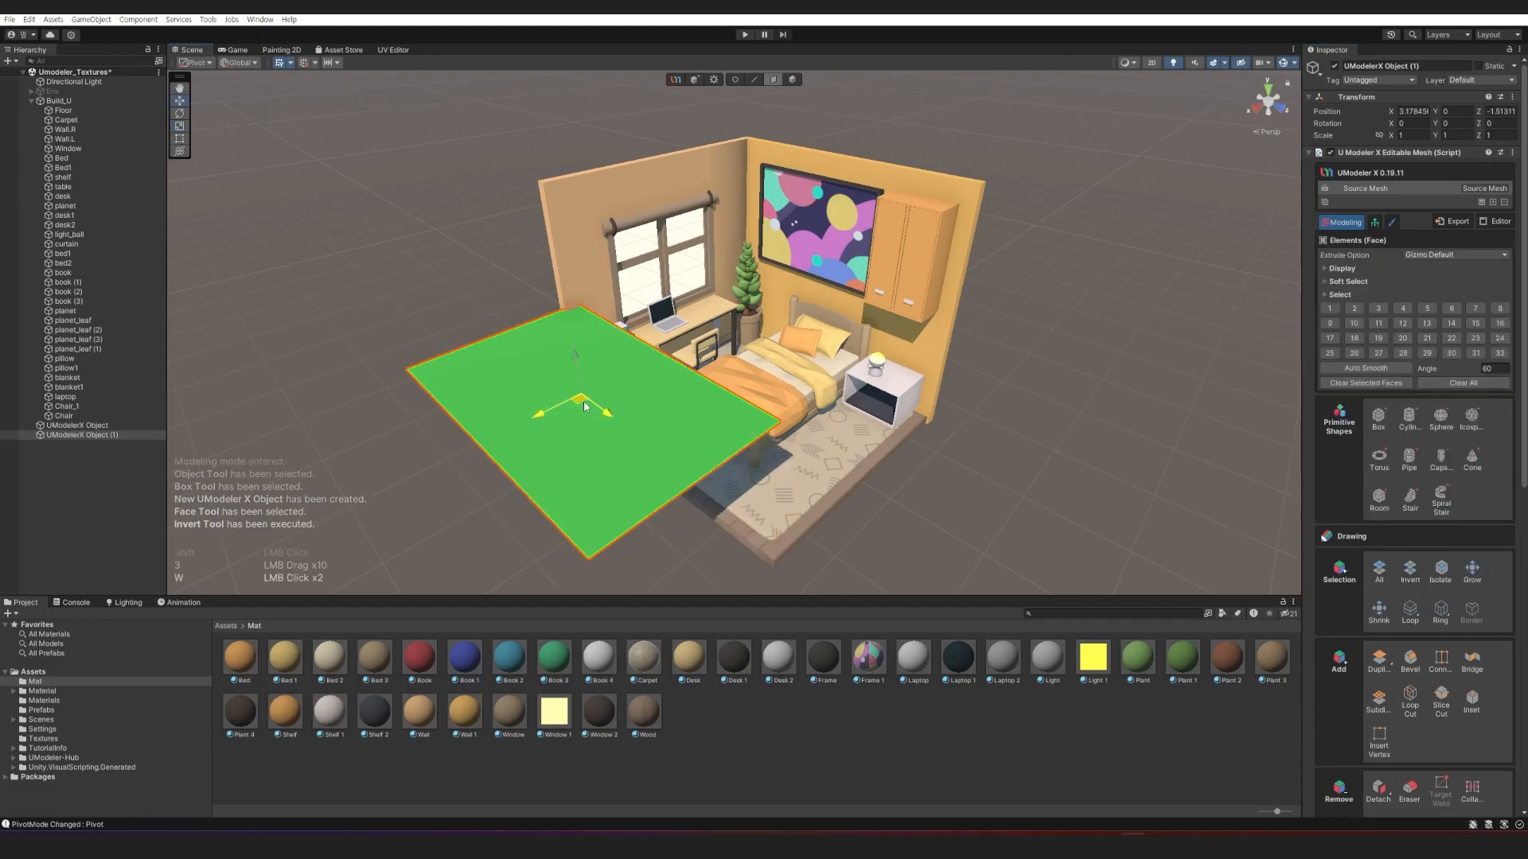
Move the remaining face up to the window and shift one of its edges so the plane slants down toward the bed.
{"action": "left_click_drag", "start_coordinate": [600, 409], "coordinate": [764, 318]}
{"action": "key", "text": "shift+2"}
{"action": "left_click_drag", "start_coordinate": [790, 247], "coordinate": [752, 393]}
Adjust the slanted plane's two lower corner vertices above the bed.
{"action": "key", "text": "shift+1"}
{"action": "left_click", "coordinate": [748, 480]}
{"action": "left_click", "coordinate": [842, 322]}
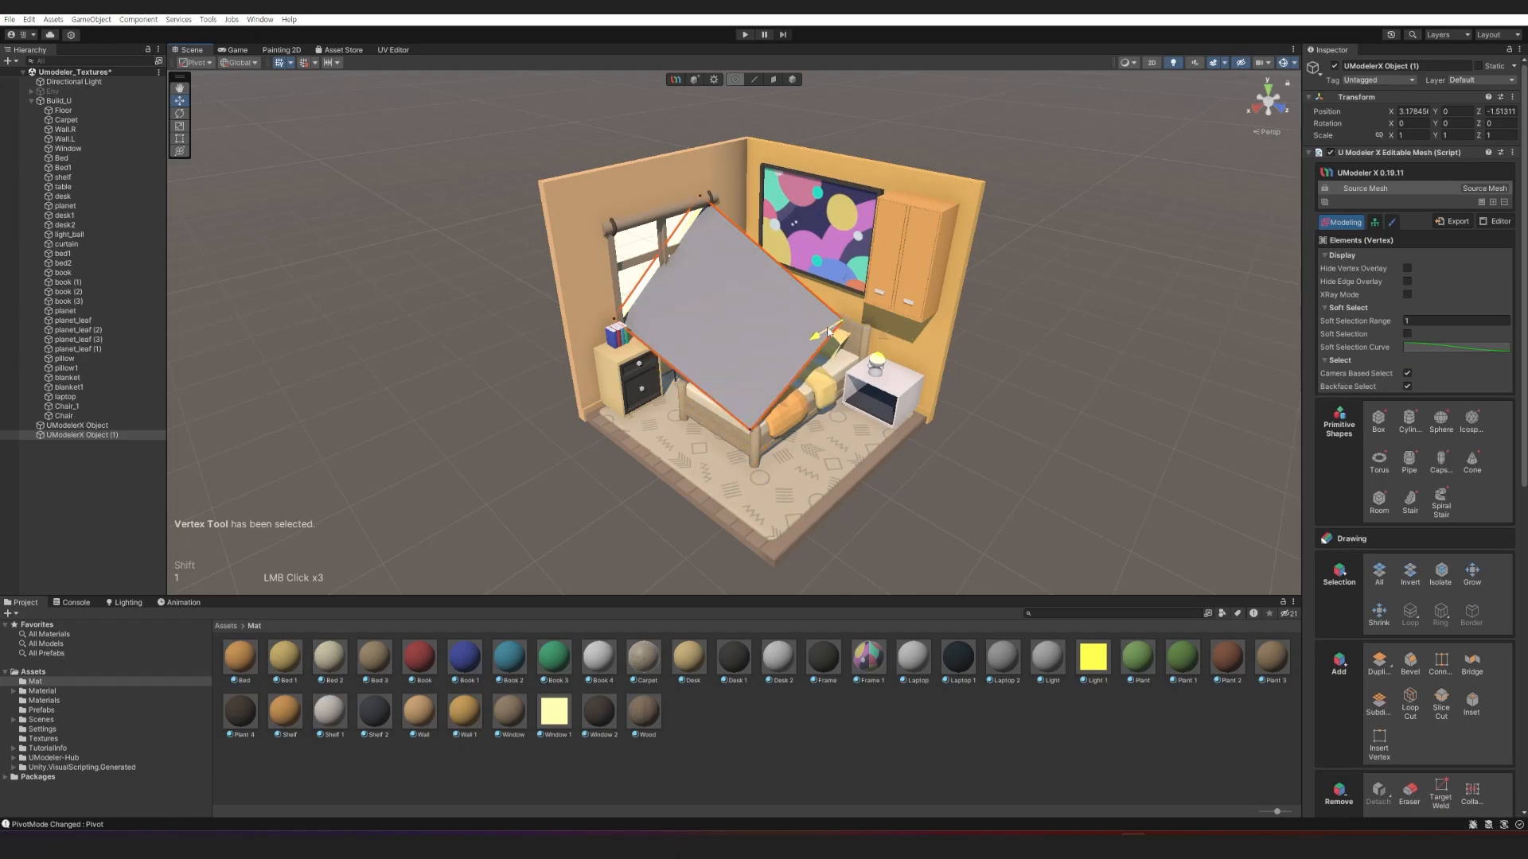
{"action": "left_click_drag", "start_coordinate": [828, 333], "coordinate": [845, 321]}
{"action": "left_click", "coordinate": [751, 430]}
{"action": "left_click_drag", "start_coordinate": [728, 441], "coordinate": [733, 437]}
Dock the UV Editor beside the Scene view and select the slanted plane's face.
{"action": "key", "text": "shift+4"}
{"action": "left_click", "coordinate": [1071, 344]}
{"action": "left_click", "coordinate": [791, 345]}
{"action": "left_click_drag", "start_coordinate": [401, 50], "coordinate": [1265, 188]}
{"action": "left_click", "coordinate": [1017, 257]}
{"action": "left_click", "coordinate": [542, 326]}
{"action": "key", "text": "shift+3"}
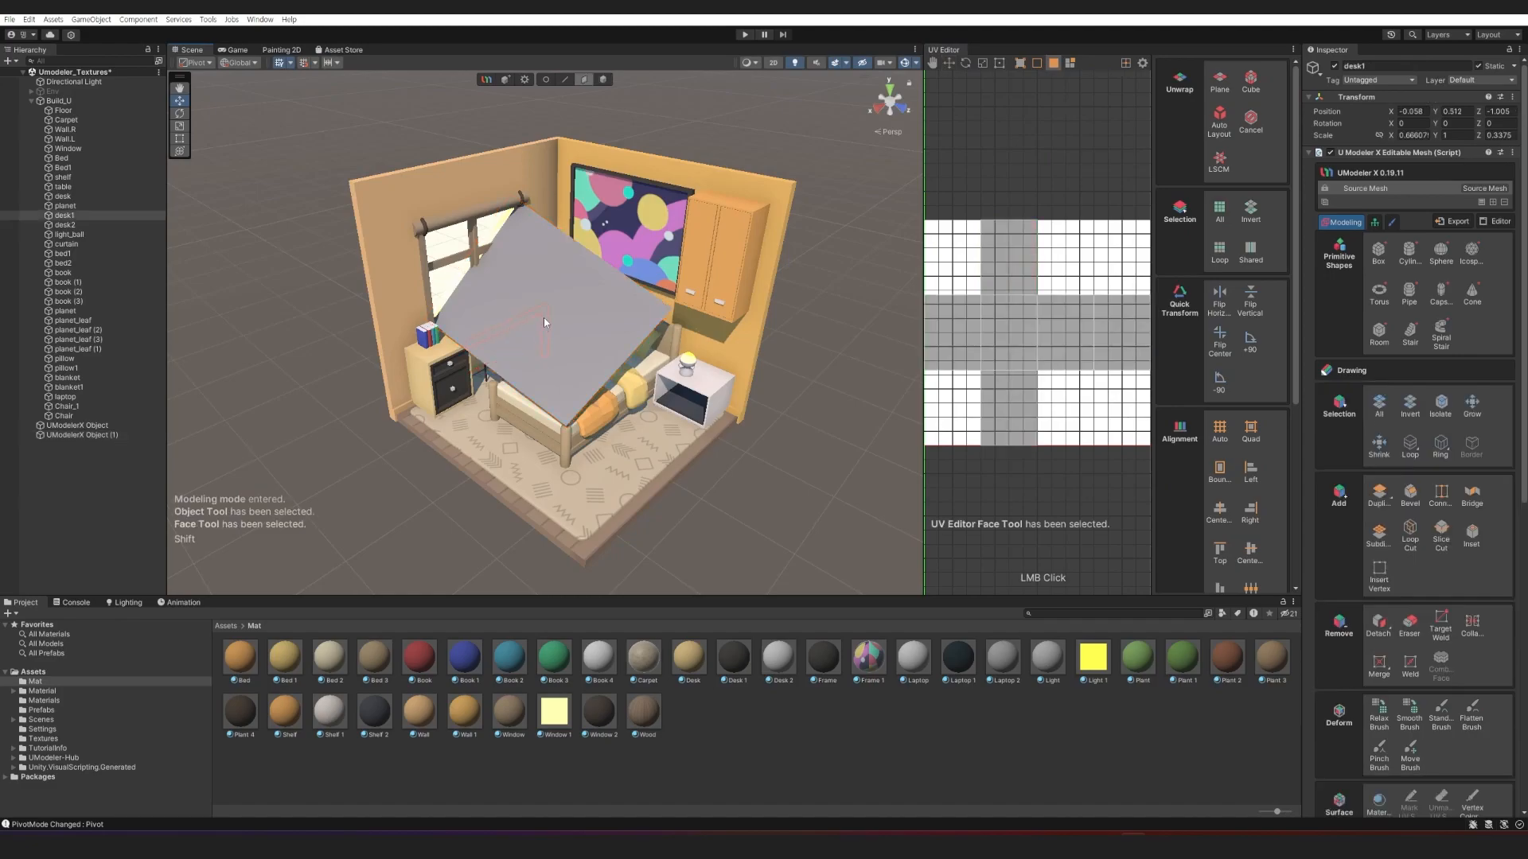
{"action": "left_click", "coordinate": [576, 269]}
Unwrap the slanted plane's face with the Plane projection and move its left-side UV vertices to the edge of the UV tile.
{"action": "left_click", "coordinate": [1220, 81]}
{"action": "scroll", "coordinate": [1026, 278], "scroll_direction": "down", "scroll_amount": 2}
{"action": "left_click", "coordinate": [994, 280]}
{"action": "key", "text": "shift+1"}
{"action": "key", "text": "g"}
{"action": "left_click", "coordinate": [943, 255]}
{"action": "left_click_drag", "start_coordinate": [949, 251], "coordinate": [952, 233]}
{"action": "left_click_drag", "start_coordinate": [988, 459], "coordinate": [955, 416]}
{"action": "left_click_drag", "start_coordinate": [972, 422], "coordinate": [949, 421]}
Align the plane's right-side and upper-left UV vertices with the tile corners so the face fills the whole UV tile.
{"action": "left_click", "coordinate": [1133, 415]}
{"action": "left_click_drag", "start_coordinate": [1139, 408], "coordinate": [1138, 422]}
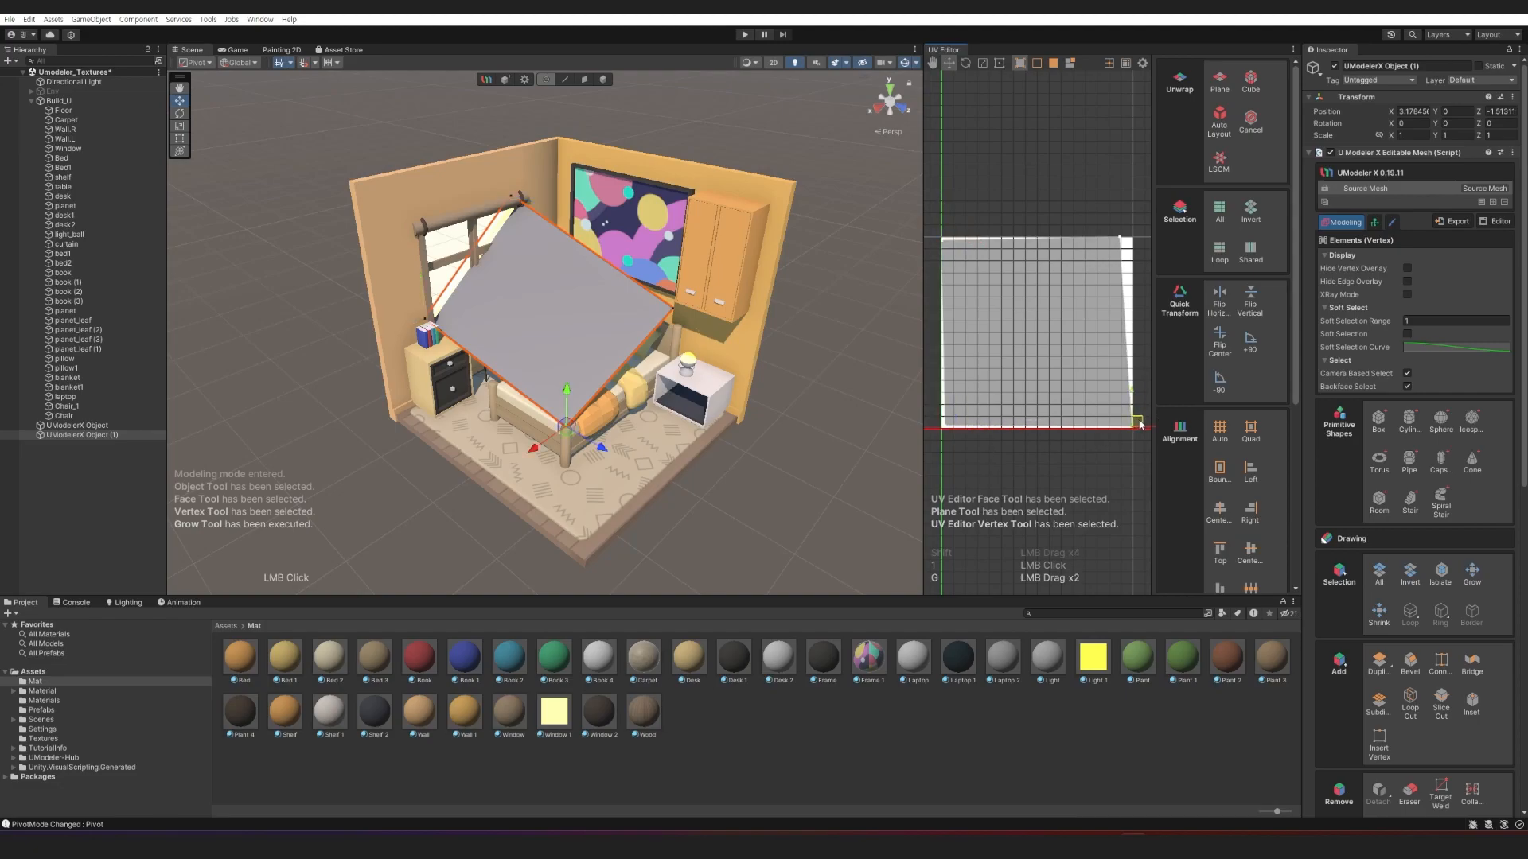
{"action": "left_click", "coordinate": [1128, 248]}
{"action": "left_click_drag", "start_coordinate": [1130, 234], "coordinate": [1138, 231]}
{"action": "left_click", "coordinate": [943, 239]}
{"action": "left_click_drag", "start_coordinate": [943, 206], "coordinate": [942, 203]}
{"action": "left_click_drag", "start_coordinate": [931, 411], "coordinate": [975, 430]}
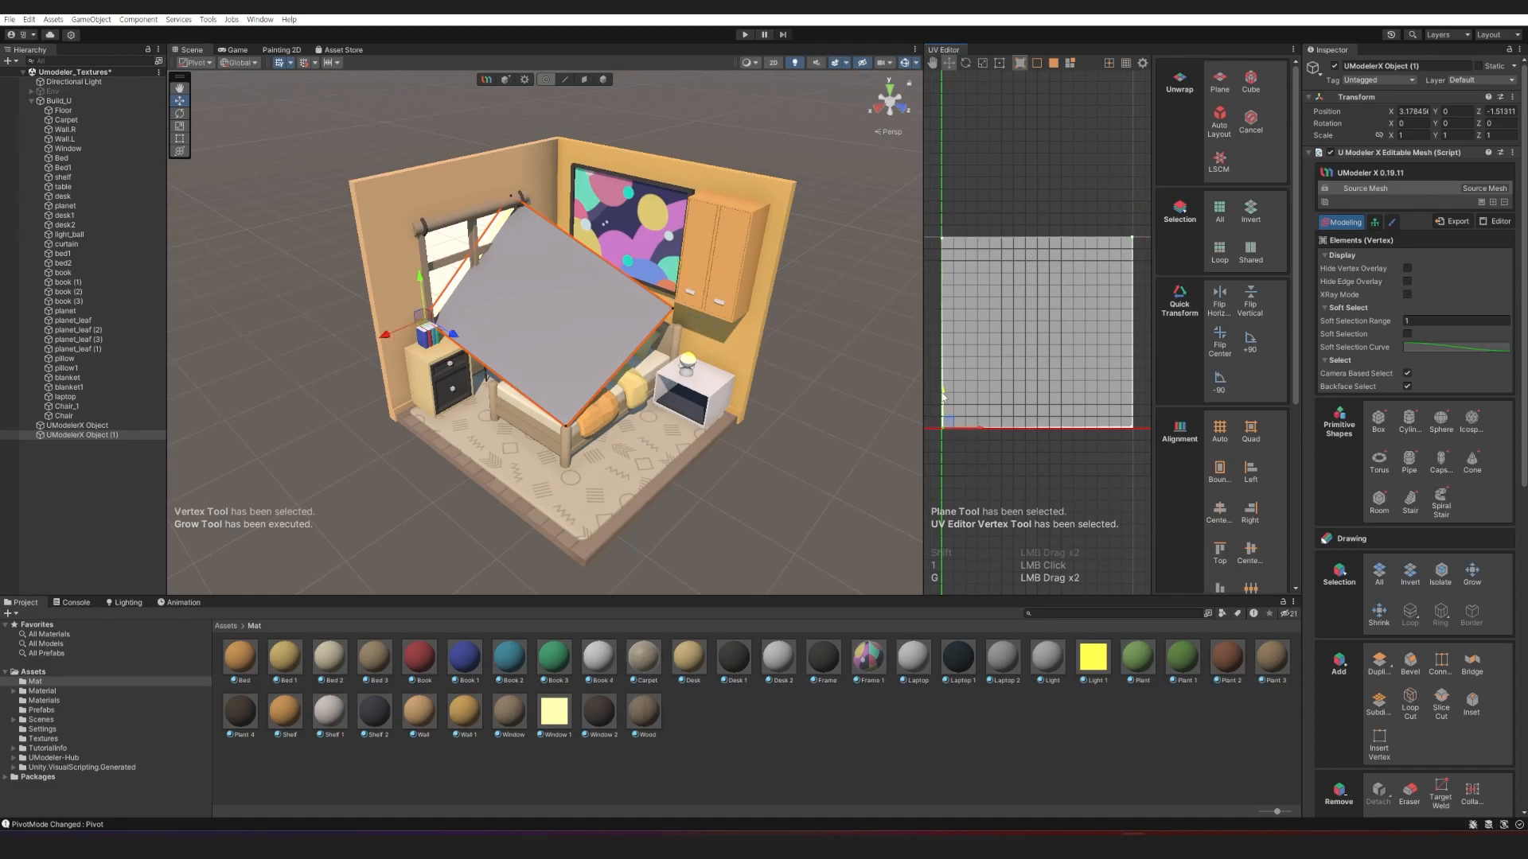
Duplicate the Wood material, rename the copy Sun, and assign the sun texture as its base map.
{"action": "left_click", "coordinate": [648, 714]}
{"action": "key", "text": "ctrl+d"}
{"action": "key", "text": "F2"}
{"action": "type", "text": "Sun"}
{"action": "key", "text": "Return"}
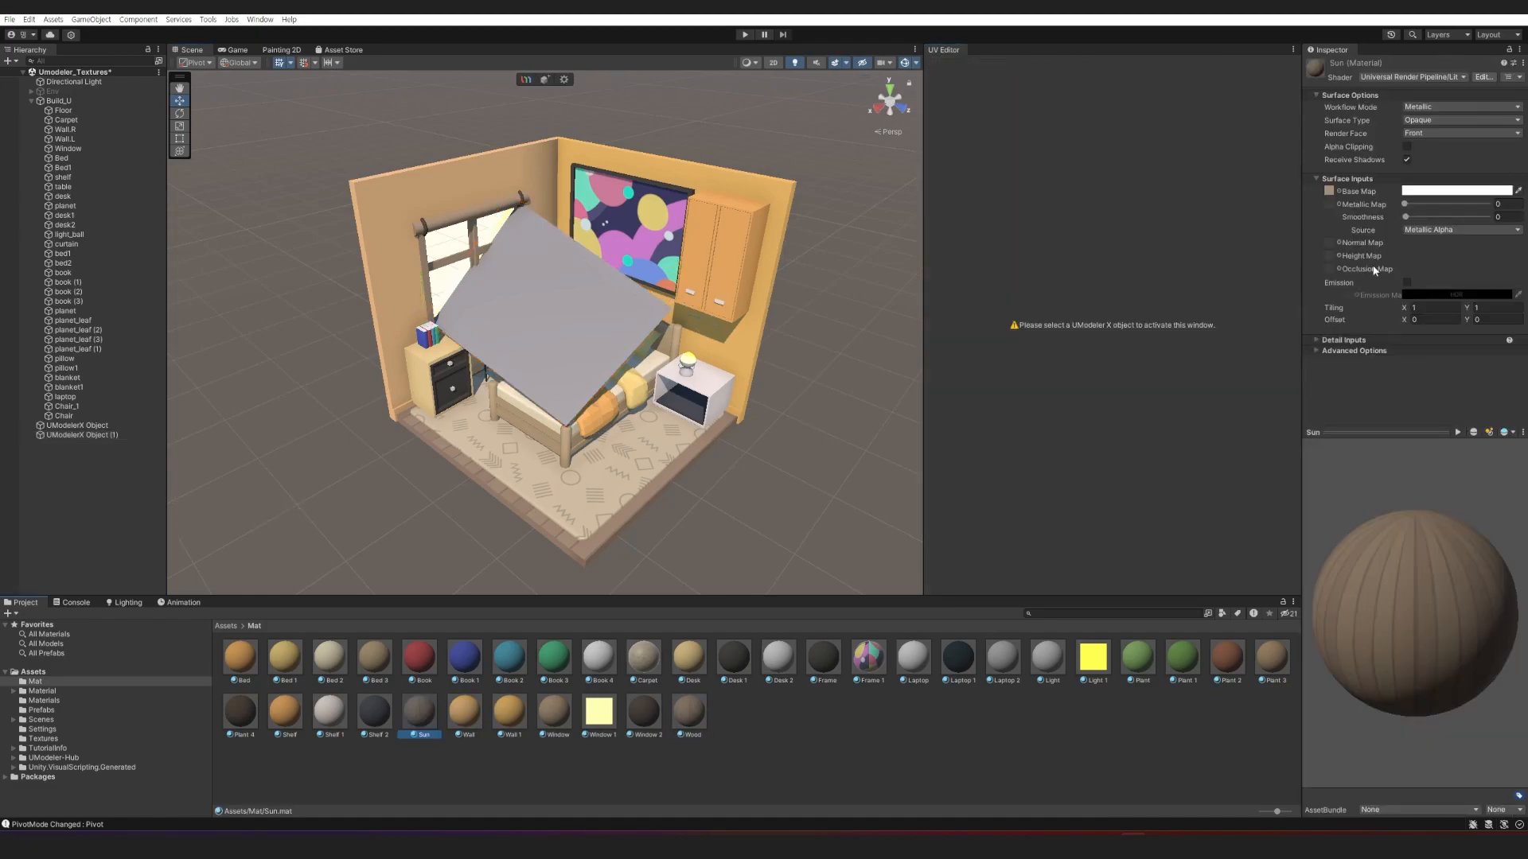
{"action": "left_click", "coordinate": [1338, 190]}
{"action": "left_click", "coordinate": [1009, 175]}
{"action": "type", "text": "sun"}
{"action": "double_click", "coordinate": [1016, 208]}
Switch the Sun material's shader to Legacy Shaders/Particles/Additive, widen the Inspector, and give the material a yellow tint.
{"action": "left_click", "coordinate": [1412, 77]}
{"action": "left_click", "coordinate": [1407, 343]}
{"action": "left_click", "coordinate": [1395, 207]}
{"action": "left_click", "coordinate": [1396, 127]}
{"action": "left_click_drag", "start_coordinate": [1302, 504], "coordinate": [1211, 503]}
{"action": "left_click", "coordinate": [1468, 96]}
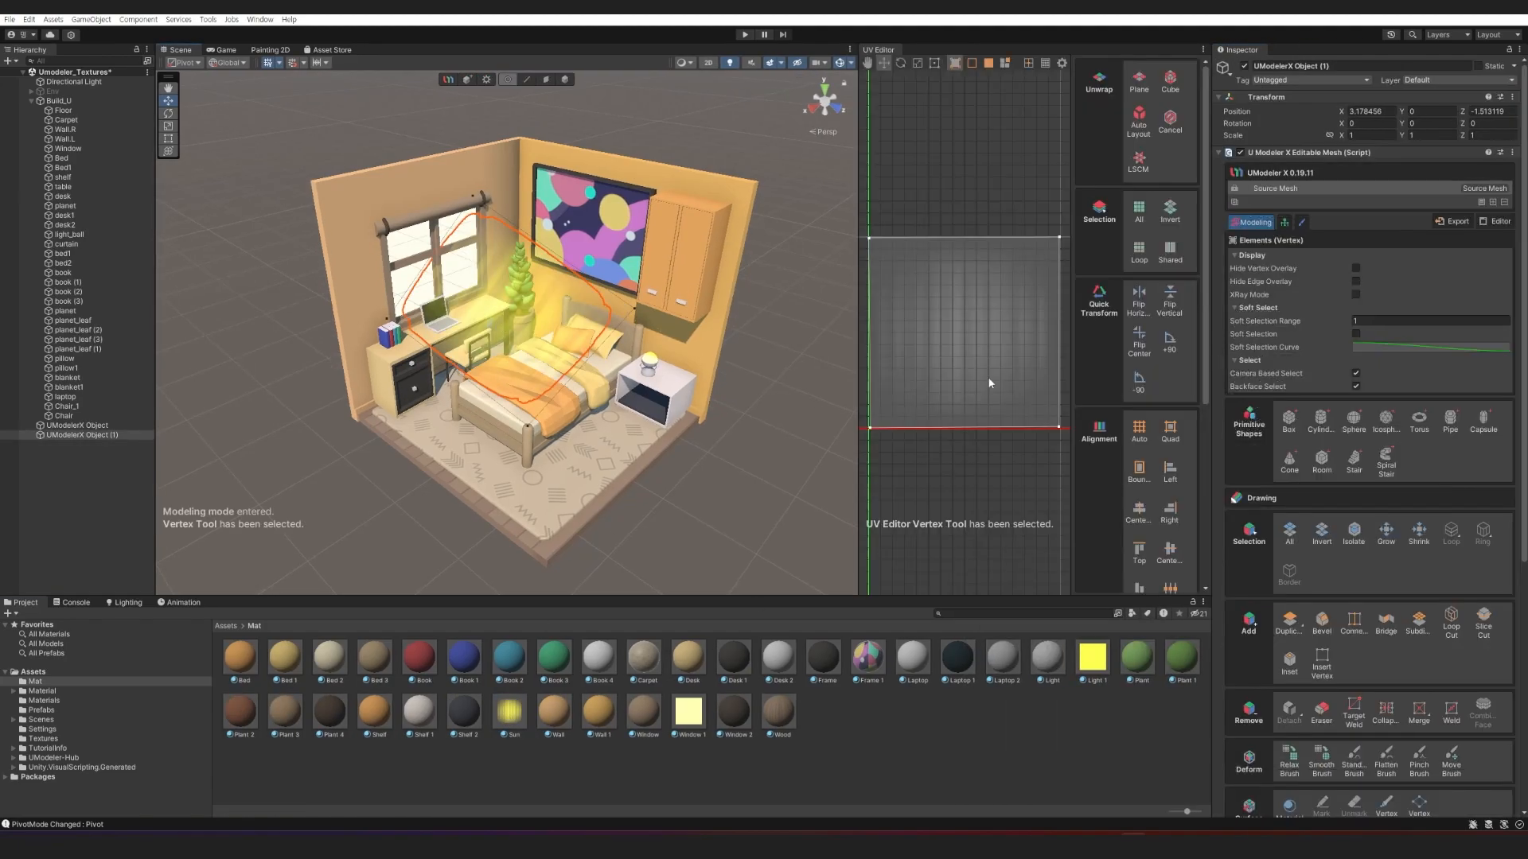
Rotate the sunlight plane's UV face by +90 degrees.
{"action": "left_click", "coordinate": [976, 327]}
{"action": "left_click", "coordinate": [1170, 342]}
{"action": "left_click", "coordinate": [633, 532]}
Set the Sun material's tint color to orange FF6A00.
{"action": "left_click", "coordinate": [513, 715]}
{"action": "left_click", "coordinate": [1477, 96]}
{"action": "left_click_drag", "start_coordinate": [1487, 139], "coordinate": [1504, 166]}
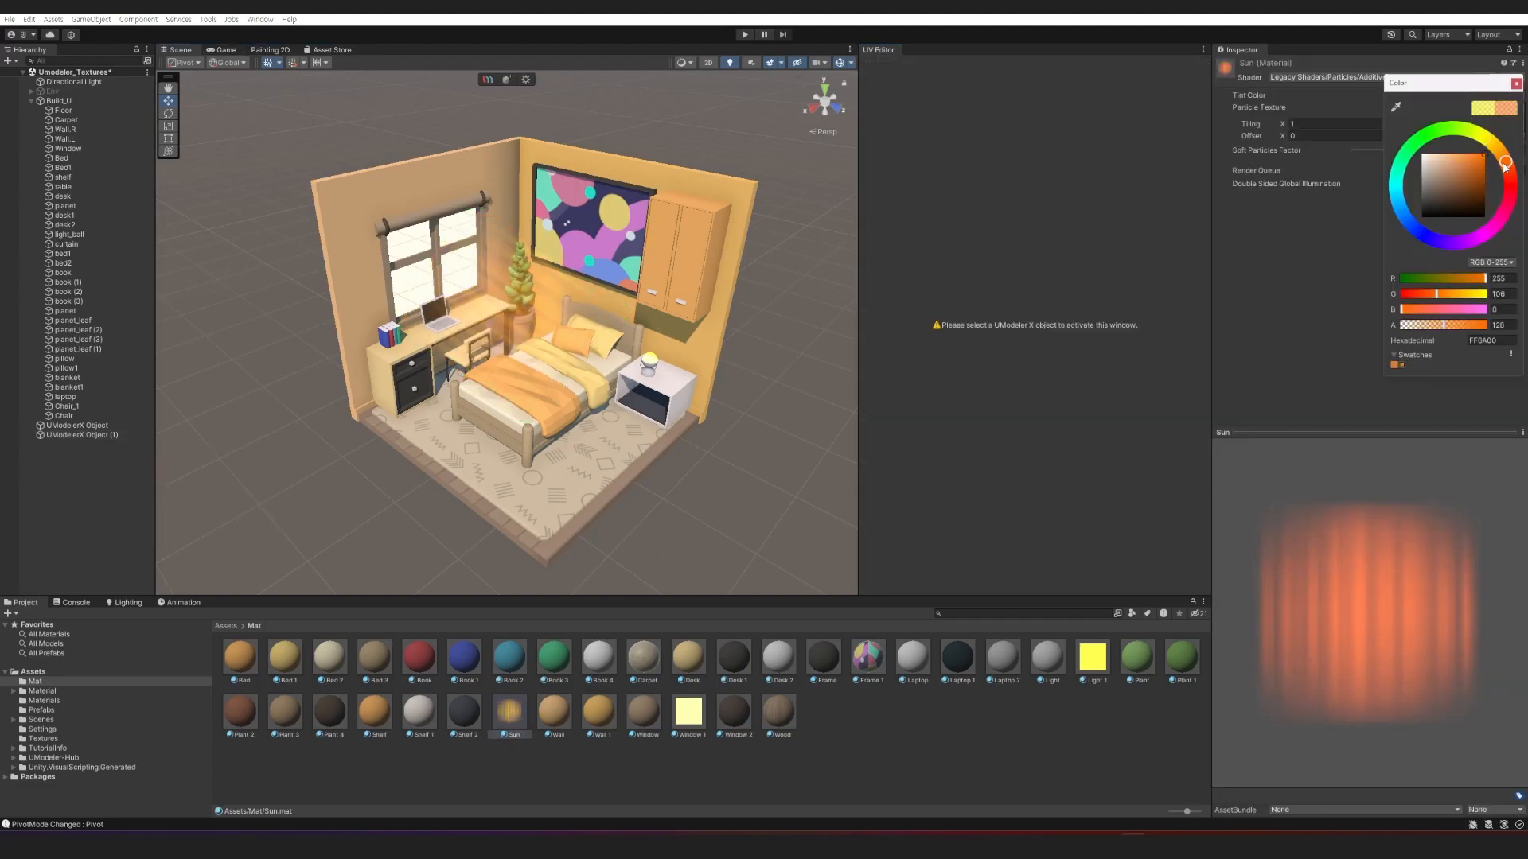
Check the sunlight plane's corner vertex beside the bed in vertex editing and clear the selection.
{"action": "left_click", "coordinate": [524, 346]}
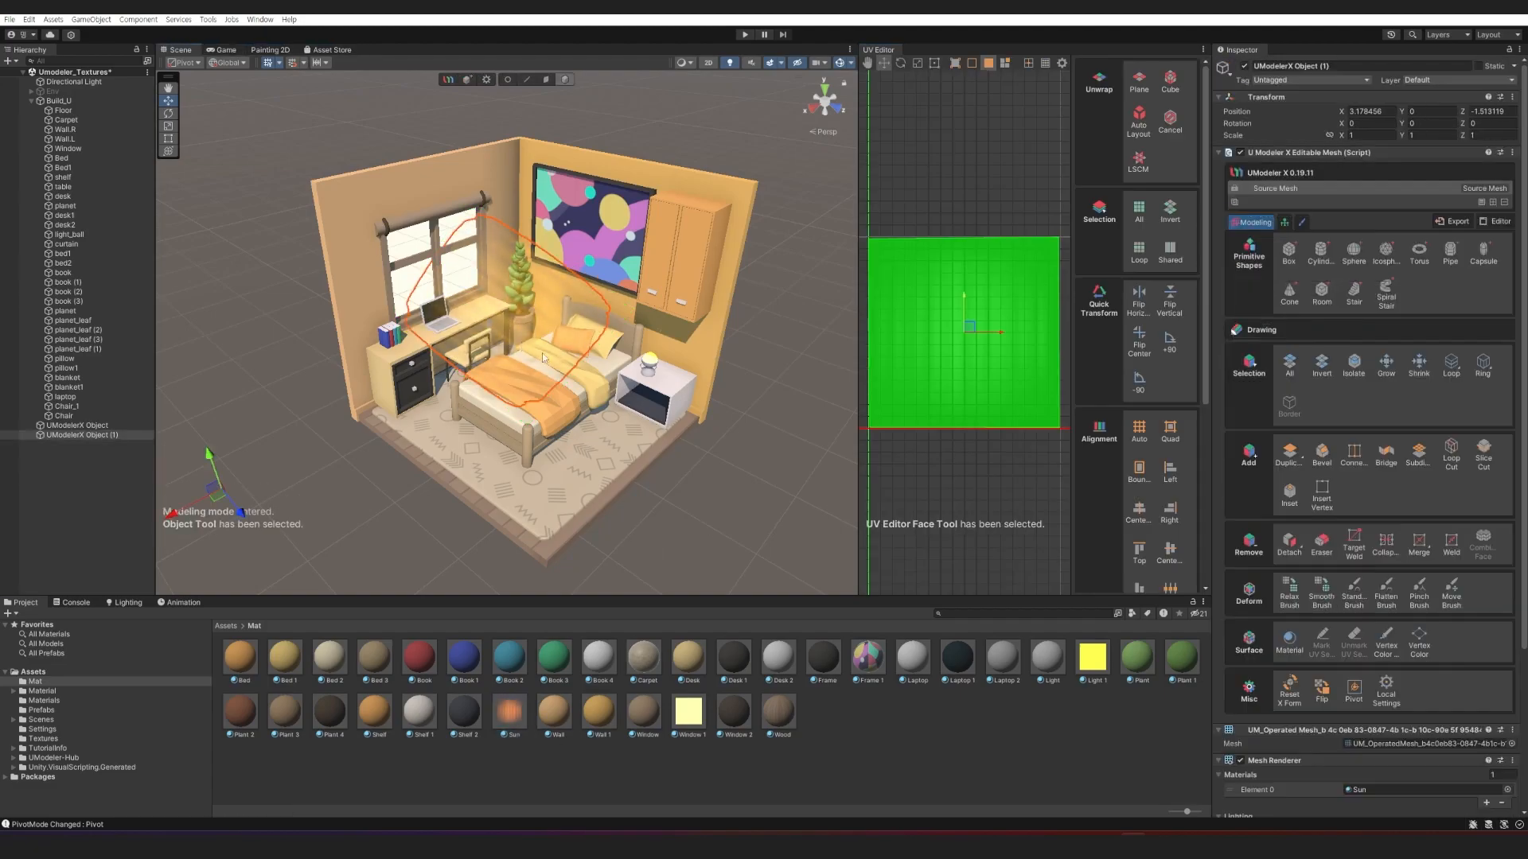
{"action": "key", "text": "1"}
{"action": "left_click", "coordinate": [619, 322]}
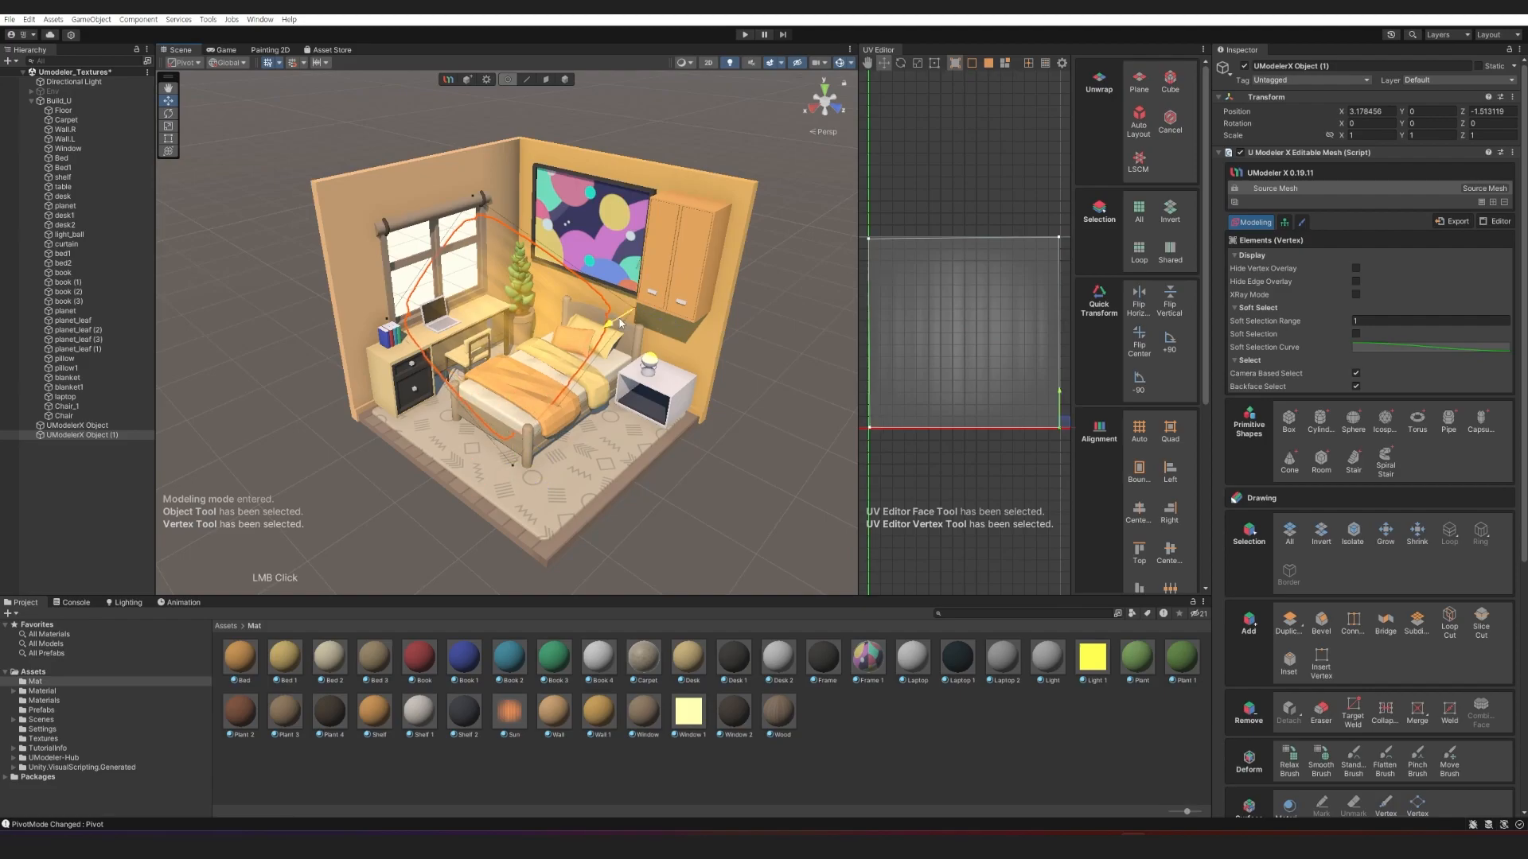
{"action": "left_click", "coordinate": [779, 407]}
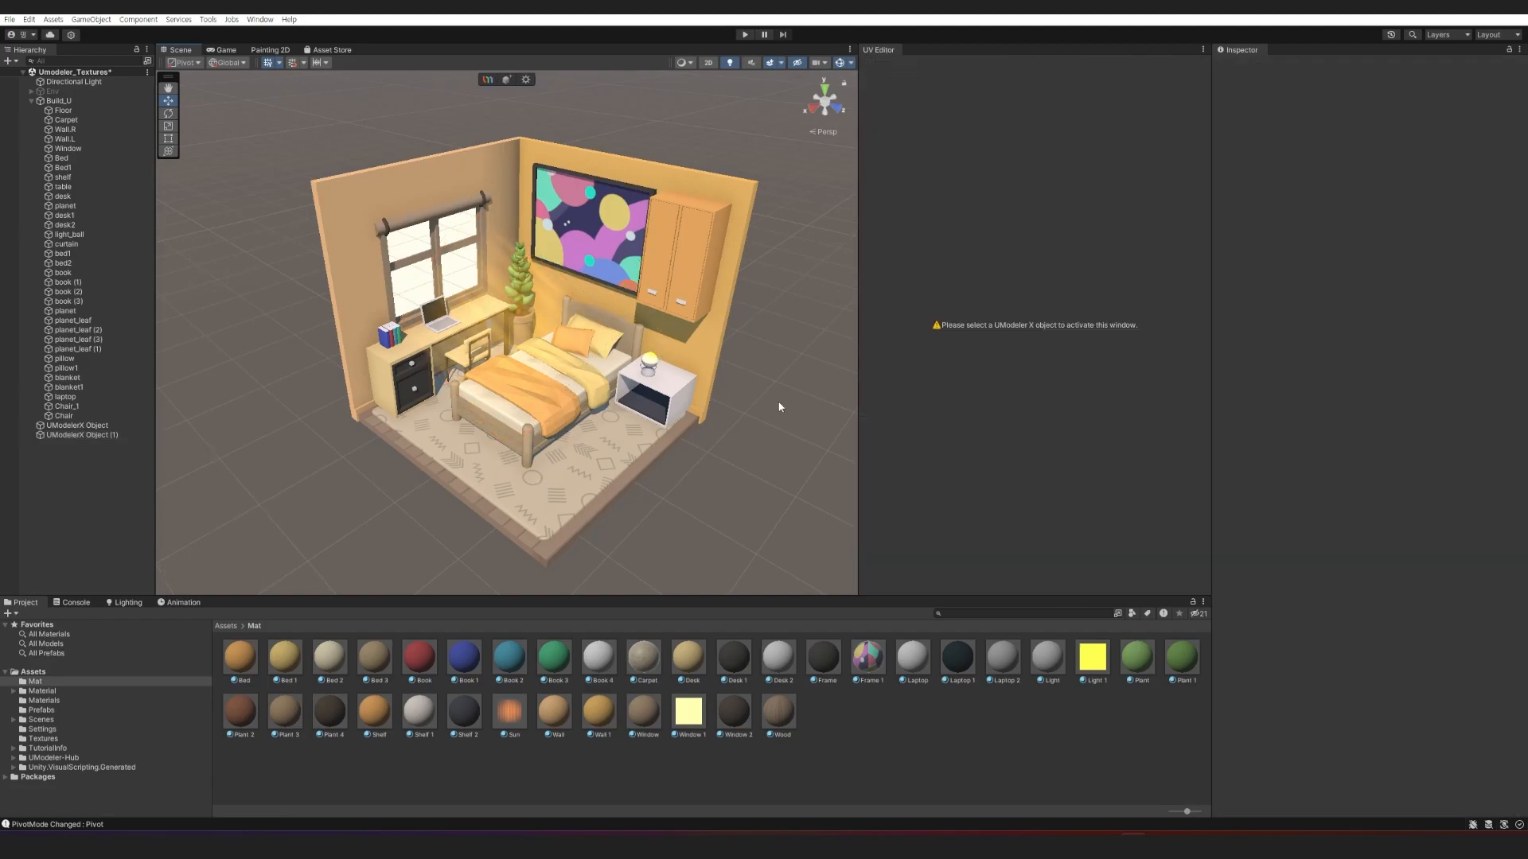
Collapse the Build_U group in the scene hierarchy and add a point light to the scene.
{"action": "left_click", "coordinate": [31, 101]}
{"action": "right_click_drag", "start_coordinate": [284, 422], "coordinate": [290, 425]}
{"action": "right_click", "coordinate": [75, 209]}
{"action": "mouse_move", "coordinate": [135, 428]}
{"action": "left_click", "coordinate": [266, 443]}
{"action": "type", "text": "w"}
Move the point light to the bedside lamp, at about X -1.1, Y 1.1, Z 1.01, and set its intensity to 0.5.
{"action": "left_click_drag", "start_coordinate": [507, 344], "coordinate": [639, 261]}
{"action": "left_click_drag", "start_coordinate": [641, 213], "coordinate": [486, 334]}
{"action": "left_click_drag", "start_coordinate": [562, 290], "coordinate": [563, 279]}
{"action": "left_click_drag", "start_coordinate": [494, 334], "coordinate": [678, 341], "text": "alt"}
{"action": "left_click", "coordinate": [1393, 242]}
{"action": "type", "text": ".5"}
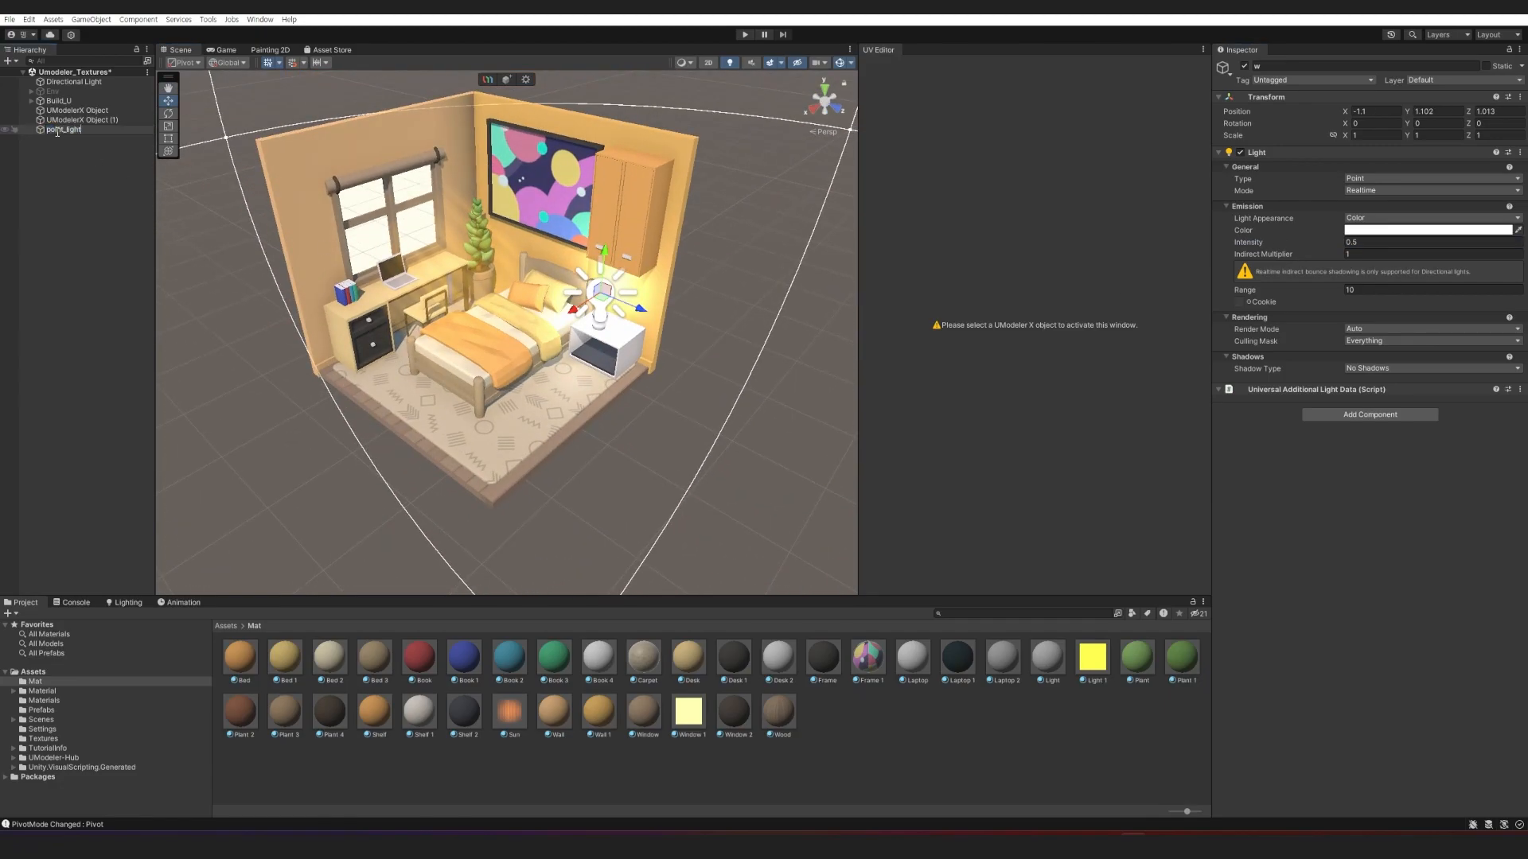
Duplicate the point light, place the copy above the desk near the window, and add a spot light to the scene.
{"action": "key", "text": "ctrl+d"}
{"action": "left_click_drag", "start_coordinate": [602, 293], "coordinate": [426, 241]}
{"action": "right_click", "coordinate": [72, 149]}
{"action": "mouse_move", "coordinate": [133, 371]}
{"action": "left_click", "coordinate": [272, 397]}
Place the spot light roughly beside the window wall and set its color to orange.
{"action": "left_click_drag", "start_coordinate": [508, 342], "coordinate": [403, 209]}
{"action": "key", "text": "r"}
{"action": "key", "text": "e"}
{"action": "left_click", "coordinate": [1425, 258]}
{"action": "left_click_drag", "start_coordinate": [1464, 338], "coordinate": [1485, 323]}
{"action": "left_click_drag", "start_coordinate": [1489, 387], "coordinate": [1495, 378]}
Reposition the spot light outside the window wall and rotate it to about X 45.8, Y -34.3, aimed into the room.
{"action": "key", "text": "w"}
{"action": "left_click_drag", "start_coordinate": [385, 197], "coordinate": [388, 239]}
{"action": "key", "text": "f"}
{"action": "left_click_drag", "start_coordinate": [398, 310], "coordinate": [525, 318], "text": "alt"}
{"action": "key", "text": "e"}
{"action": "left_click_drag", "start_coordinate": [585, 334], "coordinate": [402, 291]}
{"action": "key", "text": "w"}
{"action": "key", "text": "e"}
{"action": "left_click_drag", "start_coordinate": [434, 218], "coordinate": [498, 211]}
{"action": "key", "text": "w"}
{"action": "left_click_drag", "start_coordinate": [438, 169], "coordinate": [343, 192]}
Set the spot light's intensity to 4.66 and move it to about X 1.04, Y 1.87, Z -1.80.
{"action": "left_click", "coordinate": [1364, 270]}
{"action": "type", "text": "2"}
{"action": "scroll", "coordinate": [509, 318], "scroll_direction": "down", "scroll_amount": 4}
{"action": "left_click_drag", "start_coordinate": [478, 334], "coordinate": [557, 334], "text": "alt"}
{"action": "left_click_drag", "start_coordinate": [445, 279], "coordinate": [455, 231]}
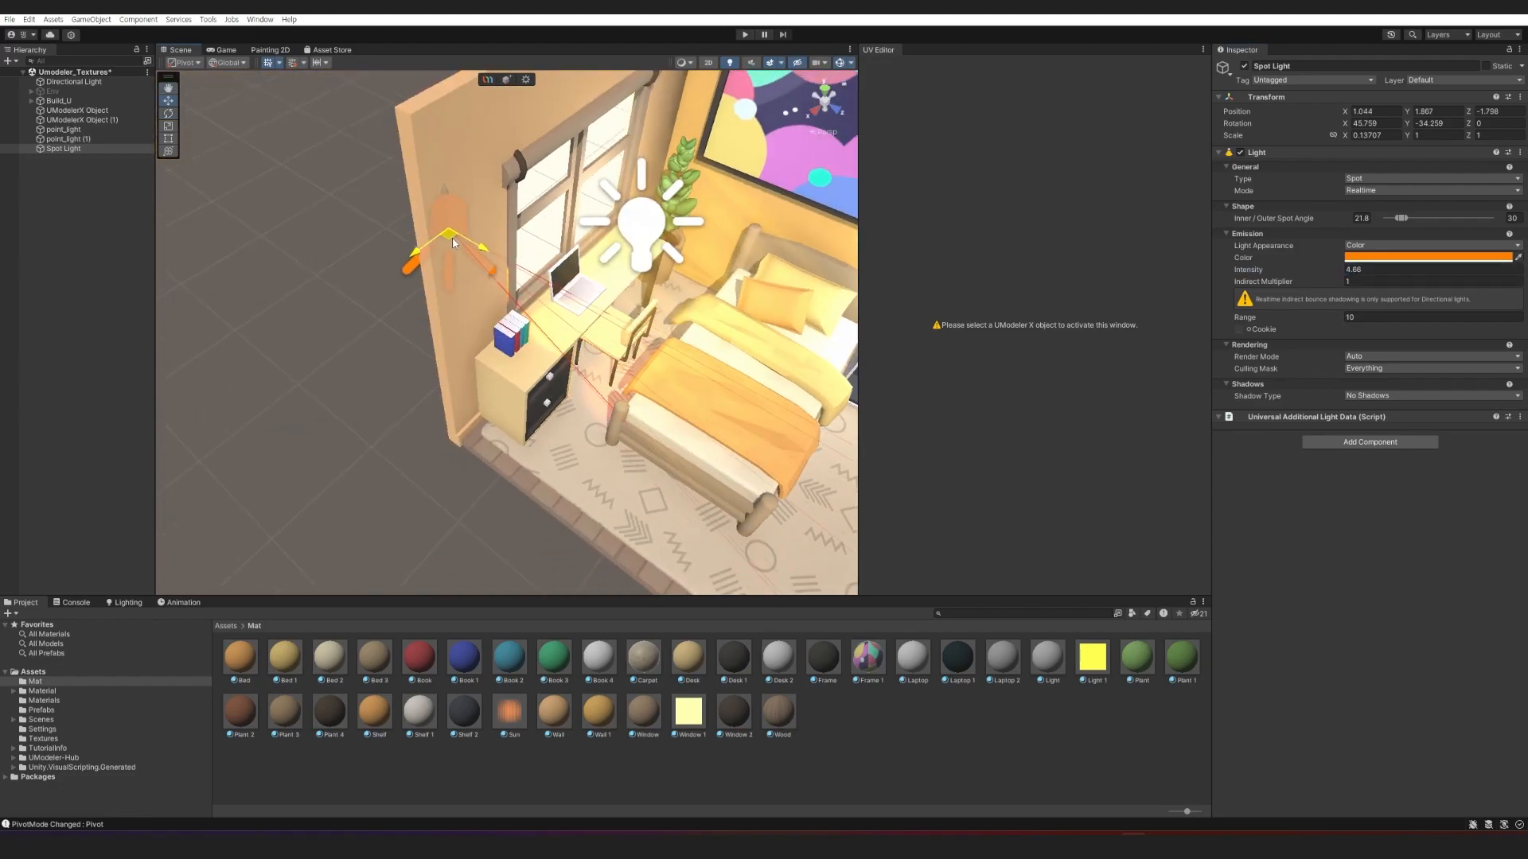
Set the color of the point light at the bedside lamp to orange.
{"action": "left_click_drag", "start_coordinate": [557, 318], "coordinate": [477, 326], "text": "alt"}
{"action": "left_click", "coordinate": [833, 410]}
{"action": "left_click", "coordinate": [1380, 231]}
{"action": "left_click_drag", "start_coordinate": [1507, 327], "coordinate": [1501, 299]}
{"action": "left_click", "coordinate": [1459, 296]}
{"action": "scroll", "coordinate": [510, 334], "scroll_direction": "down", "scroll_amount": 4}
Set the color of the point light above the desk to light orange and clear the selection.
{"action": "left_click", "coordinate": [318, 161]}
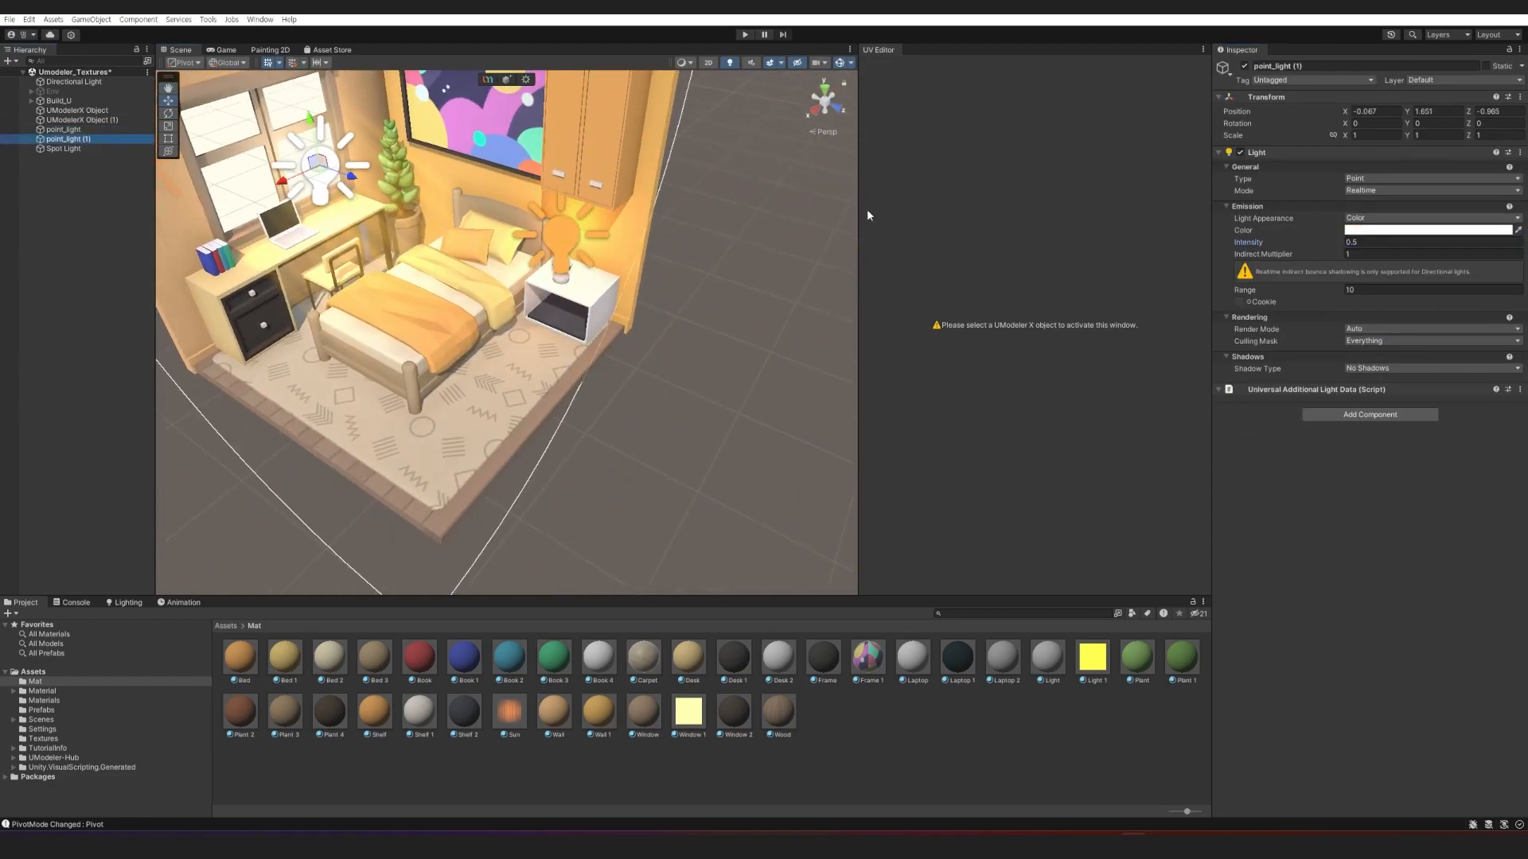
{"action": "left_click", "coordinate": [1385, 230]}
{"action": "left_click", "coordinate": [1441, 289]}
{"action": "left_click", "coordinate": [684, 445]}
Duplicate the spot light beside the window and rotate the copy.
{"action": "left_click_drag", "start_coordinate": [510, 366], "coordinate": [379, 314], "text": "alt"}
{"action": "left_click", "coordinate": [360, 292]}
{"action": "key", "text": "ctrl+d"}
{"action": "key", "text": "e"}
{"action": "mouse_move", "coordinate": [552, 204]}
{"action": "left_mouse_down"}
{"action": "mouse_move", "coordinate": [641, 177]}
{"action": "mouse_move", "coordinate": [634, 151]}
{"action": "mouse_move", "coordinate": [549, 195]}
{"action": "mouse_move", "coordinate": [574, 187]}
{"action": "left_mouse_up"}
{"action": "key", "text": "w"}
{"action": "key", "text": "e"}
Move the copied spot light above the room and duplicate it as a second overhead spot light.
{"action": "left_click_drag", "start_coordinate": [541, 191], "coordinate": [660, 243], "text": "alt"}
{"action": "key", "text": "w"}
{"action": "key", "text": "e"}
{"action": "key", "text": "w"}
{"action": "scroll", "coordinate": [628, 243], "scroll_direction": "up", "scroll_amount": 2}
{"action": "left_click_drag", "start_coordinate": [624, 242], "coordinate": [418, 157]}
{"action": "key", "text": "ctrl+d"}
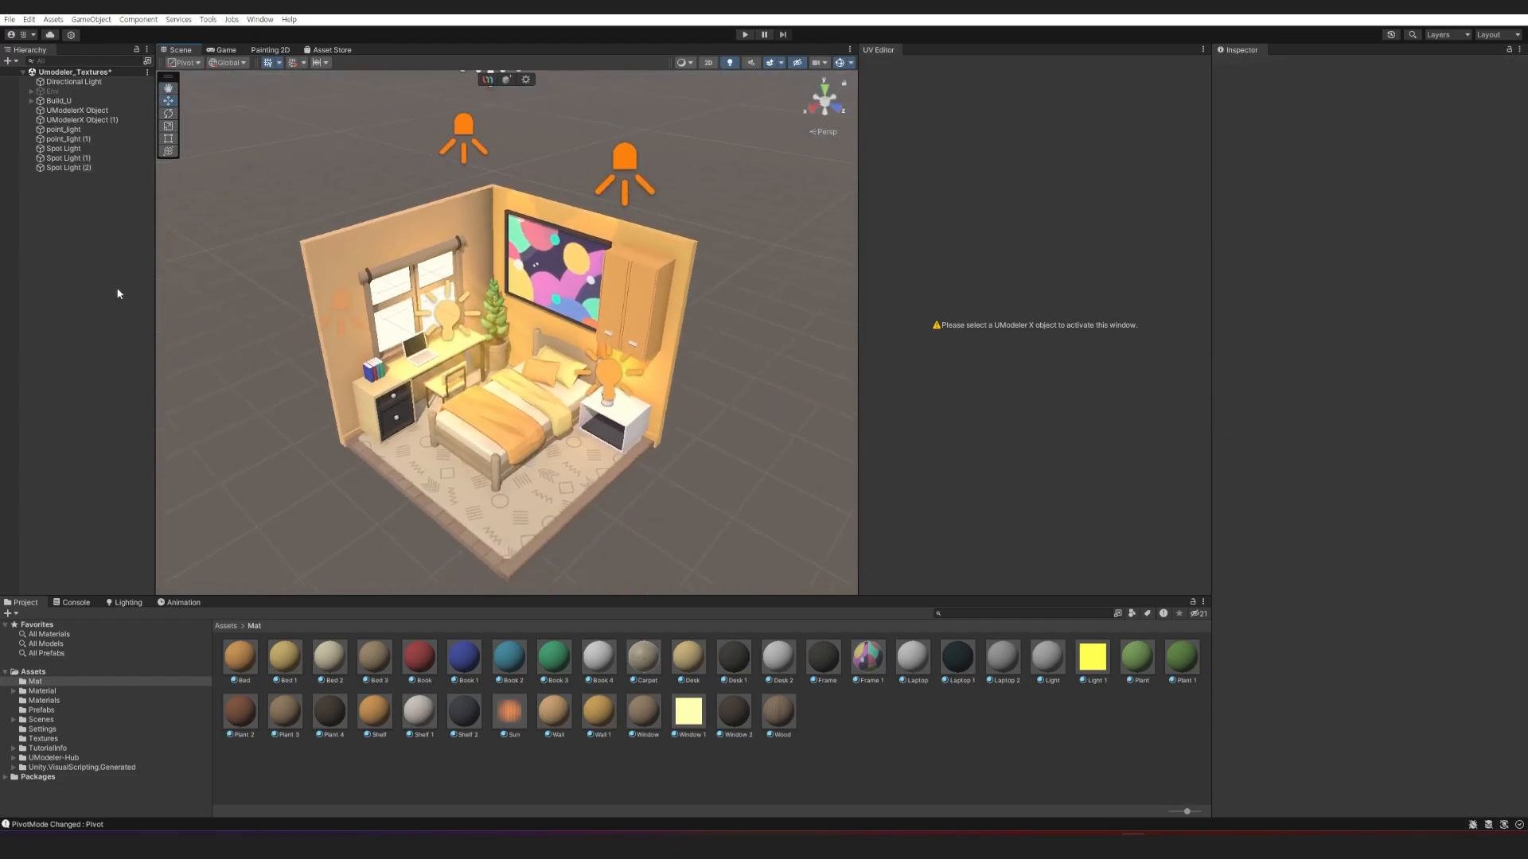
Group the scene's lights under a parent named light and set the environment's skybox material to None.
{"action": "left_click", "coordinate": [37, 137]}
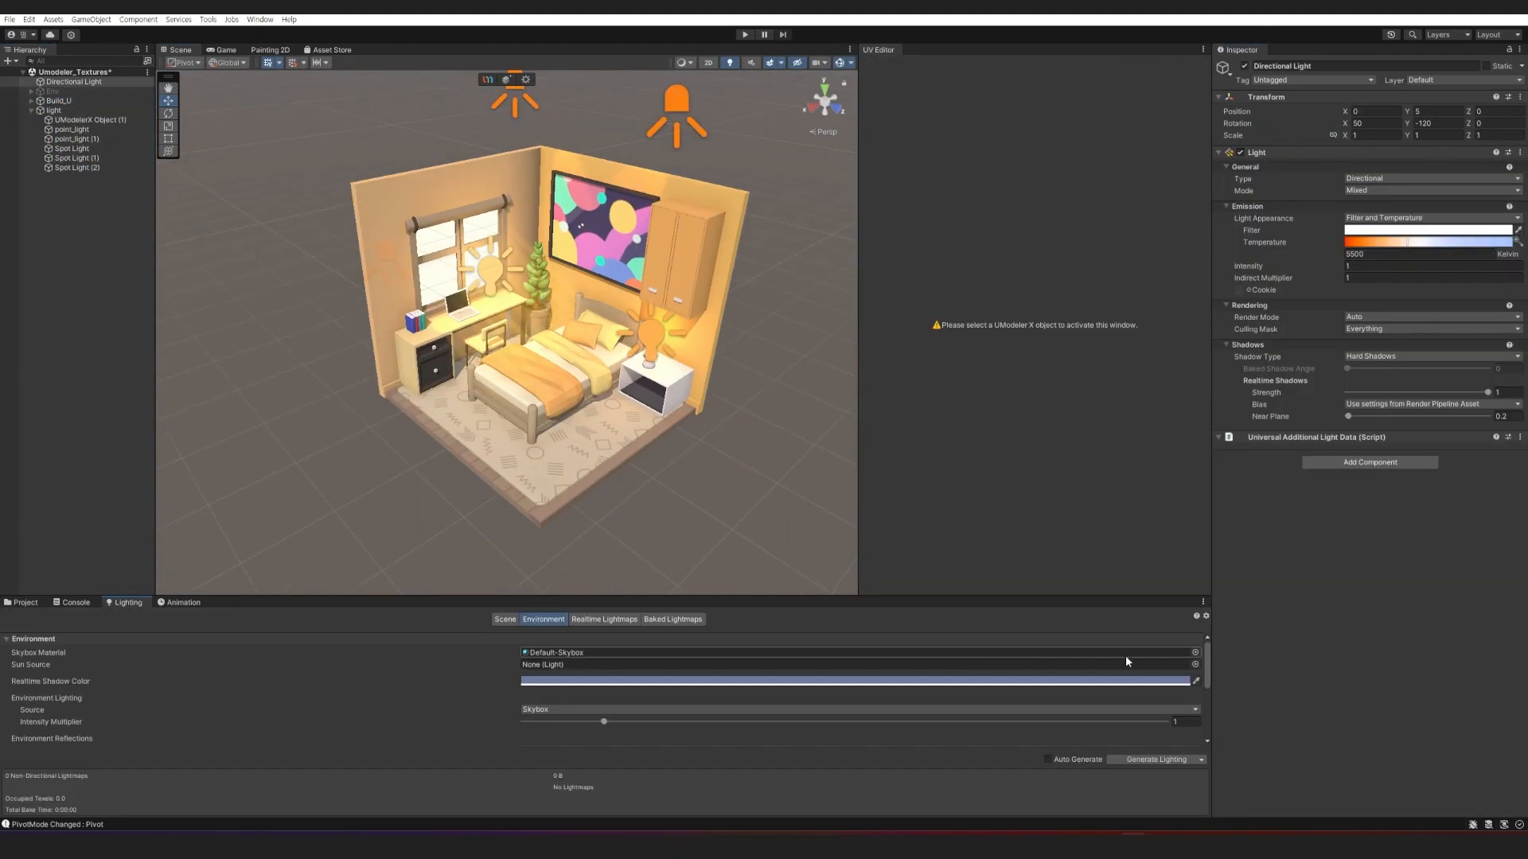
{"action": "left_click", "coordinate": [1125, 654]}
{"action": "scroll", "coordinate": [1004, 233], "scroll_direction": "up", "scroll_amount": 10}
{"action": "double_click", "coordinate": [1004, 202]}
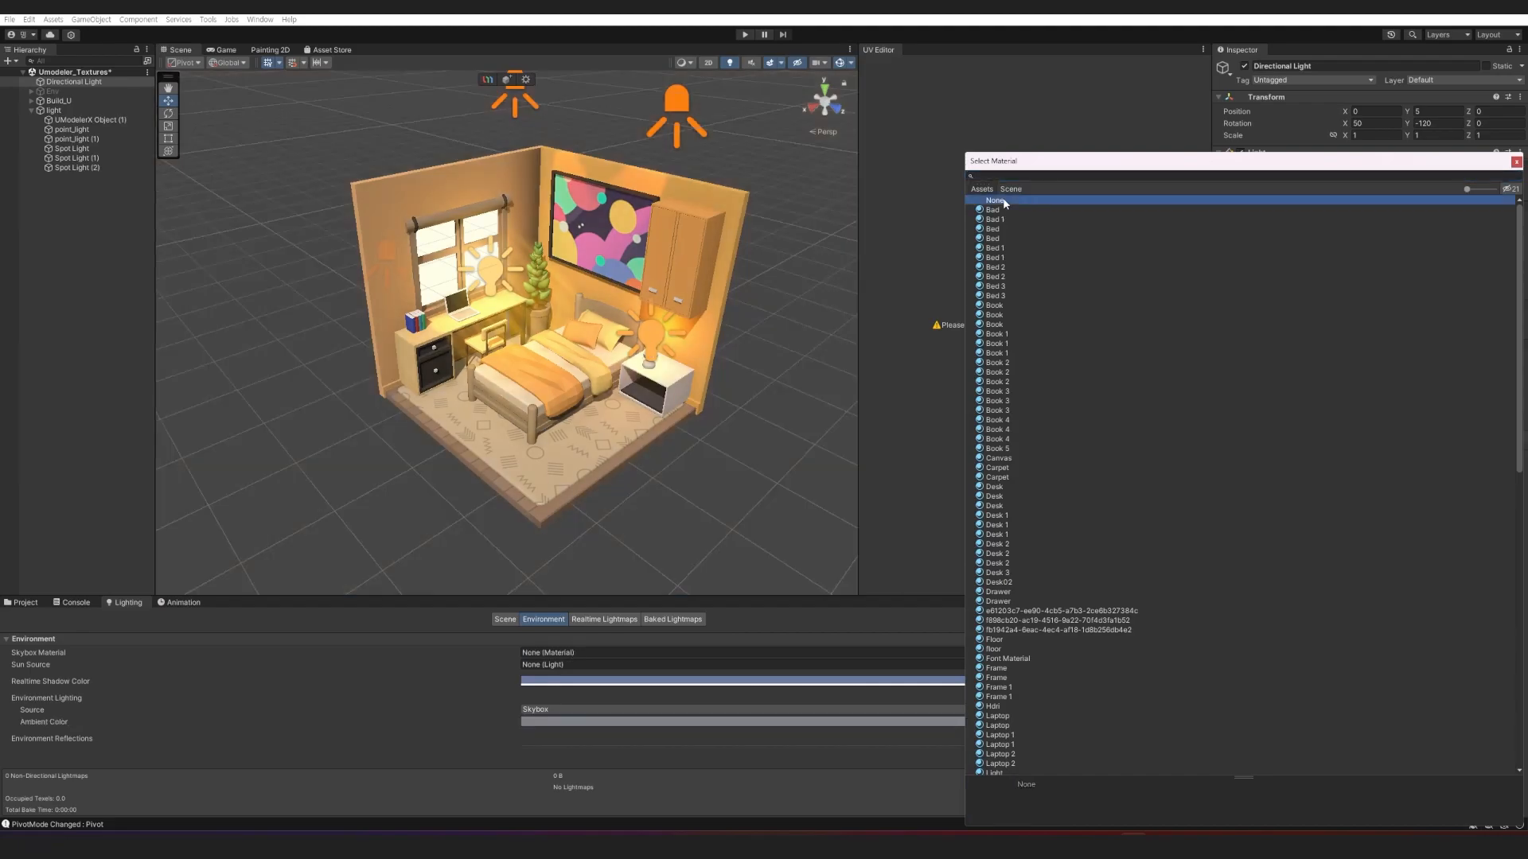
Enlarge the lighting settings area and examine the environment, realtime lightmap and scene lighting settings.
{"action": "left_click_drag", "start_coordinate": [527, 596], "coordinate": [527, 521]}
{"action": "left_click", "coordinate": [555, 606]}
{"action": "left_click", "coordinate": [651, 604]}
{"action": "left_click_drag", "start_coordinate": [633, 595], "coordinate": [658, 624]}
{"action": "key", "text": "Escape"}
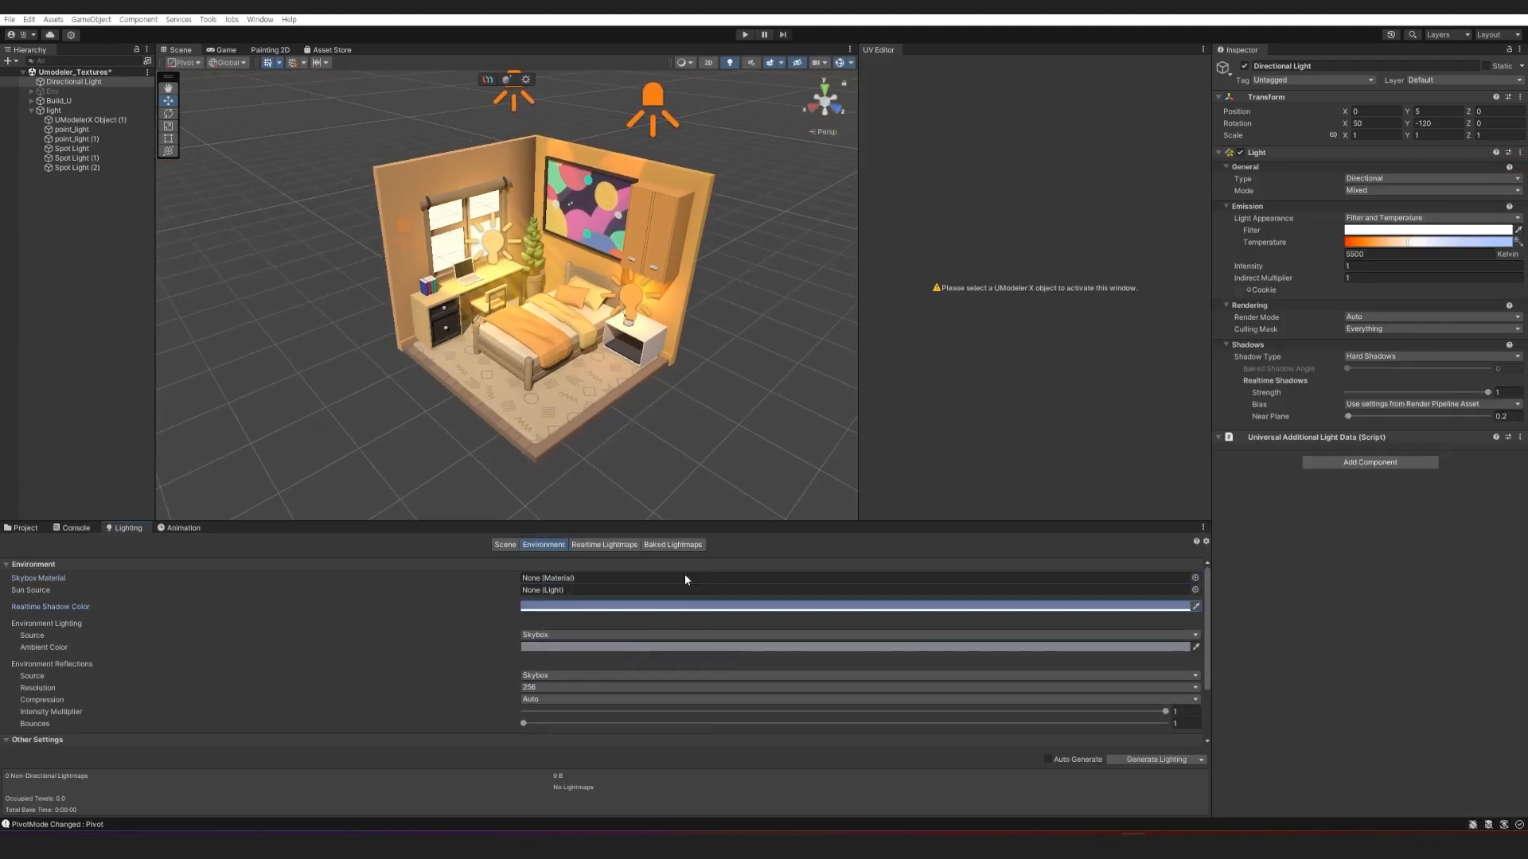
{"action": "left_click", "coordinate": [646, 498]}
{"action": "scroll", "coordinate": [613, 645], "scroll_direction": "down", "scroll_amount": 3}
{"action": "scroll", "coordinate": [613, 646], "scroll_direction": "up", "scroll_amount": 3}
{"action": "left_click", "coordinate": [604, 545]}
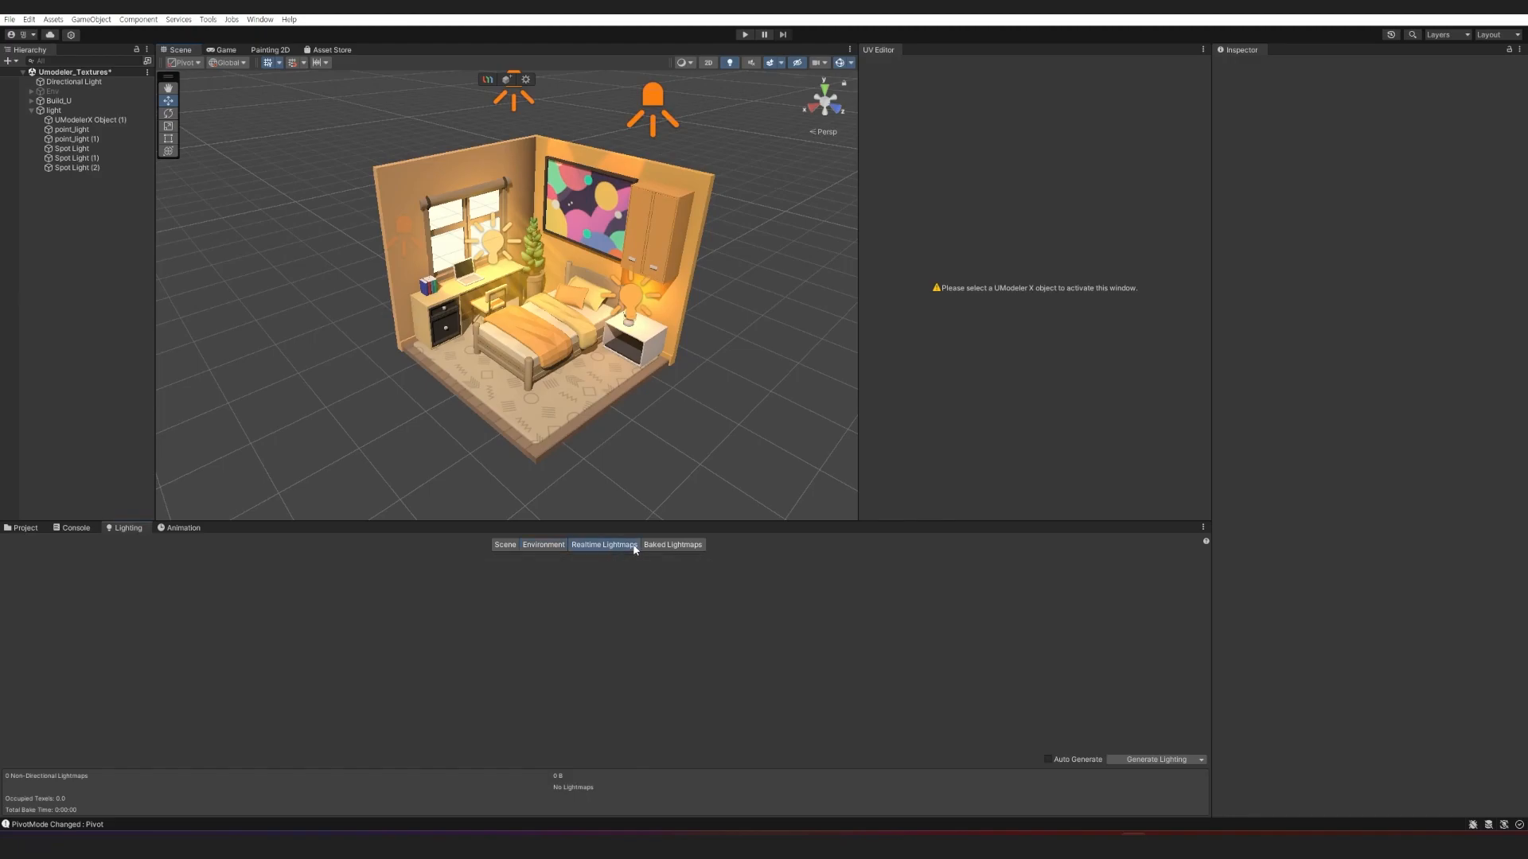
{"action": "left_click", "coordinate": [504, 544]}
Select all Build_U objects from Frame to Chair, enable Lightmap Static, and generate their UVs.
{"action": "left_click", "coordinate": [31, 100]}
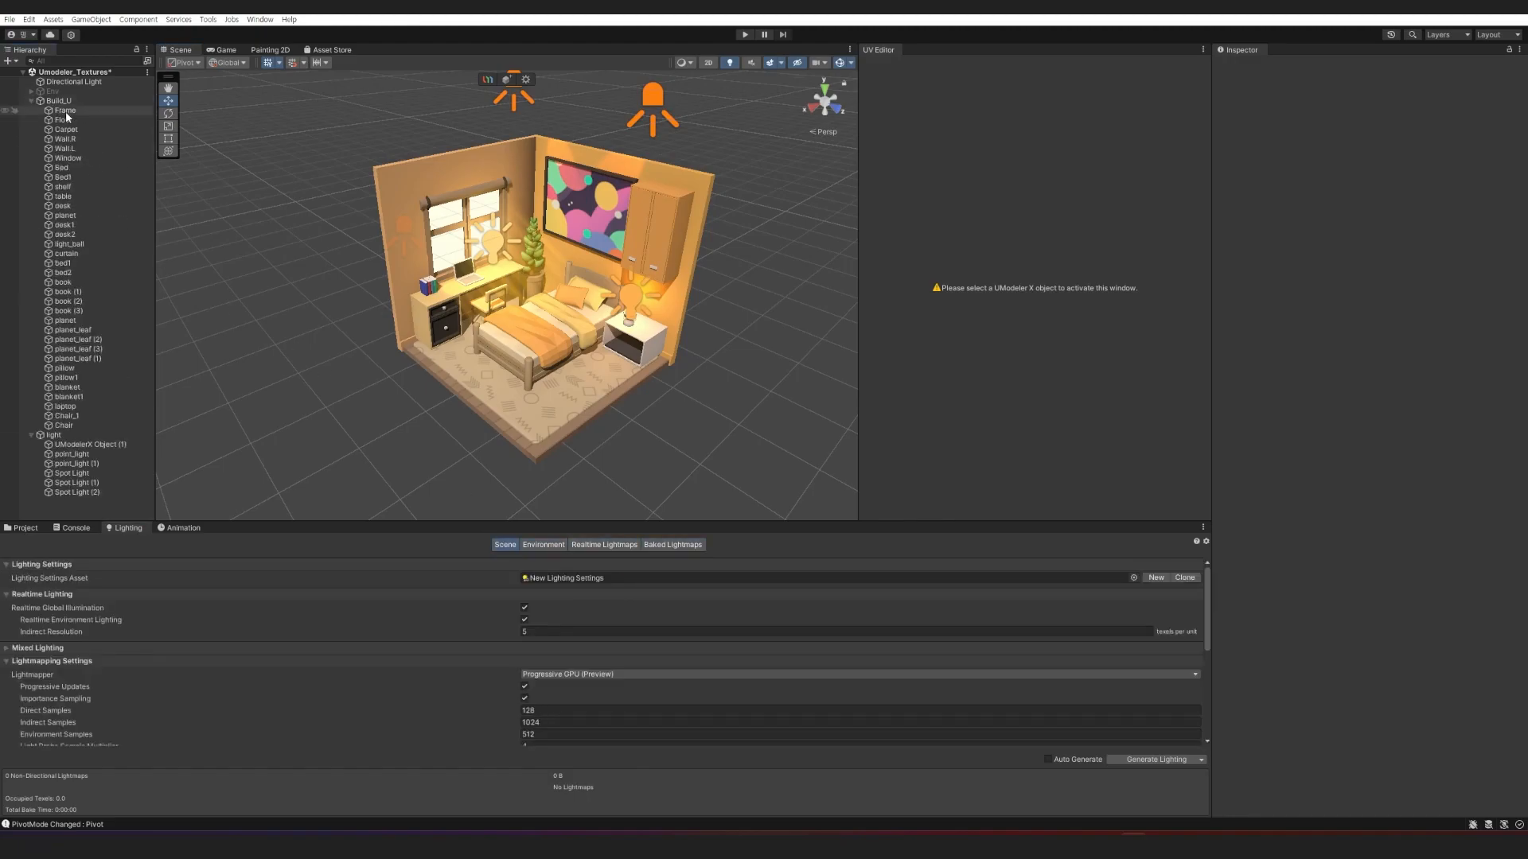
{"action": "left_click", "coordinate": [65, 110]}
{"action": "left_click", "coordinate": [64, 425], "text": "shift"}
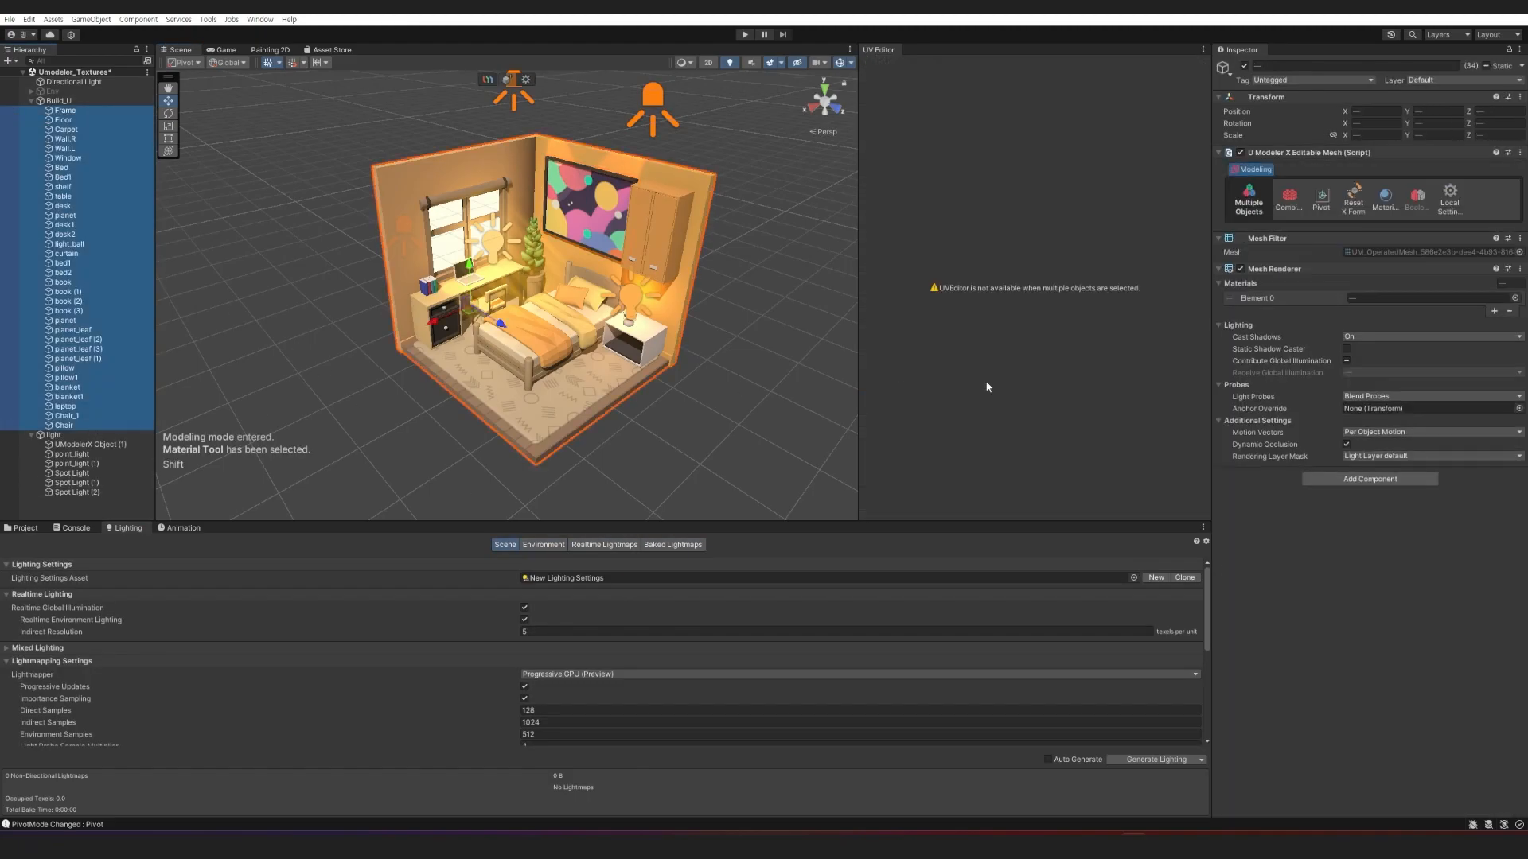
{"action": "left_click", "coordinate": [1452, 204]}
{"action": "left_click", "coordinate": [1359, 263]}
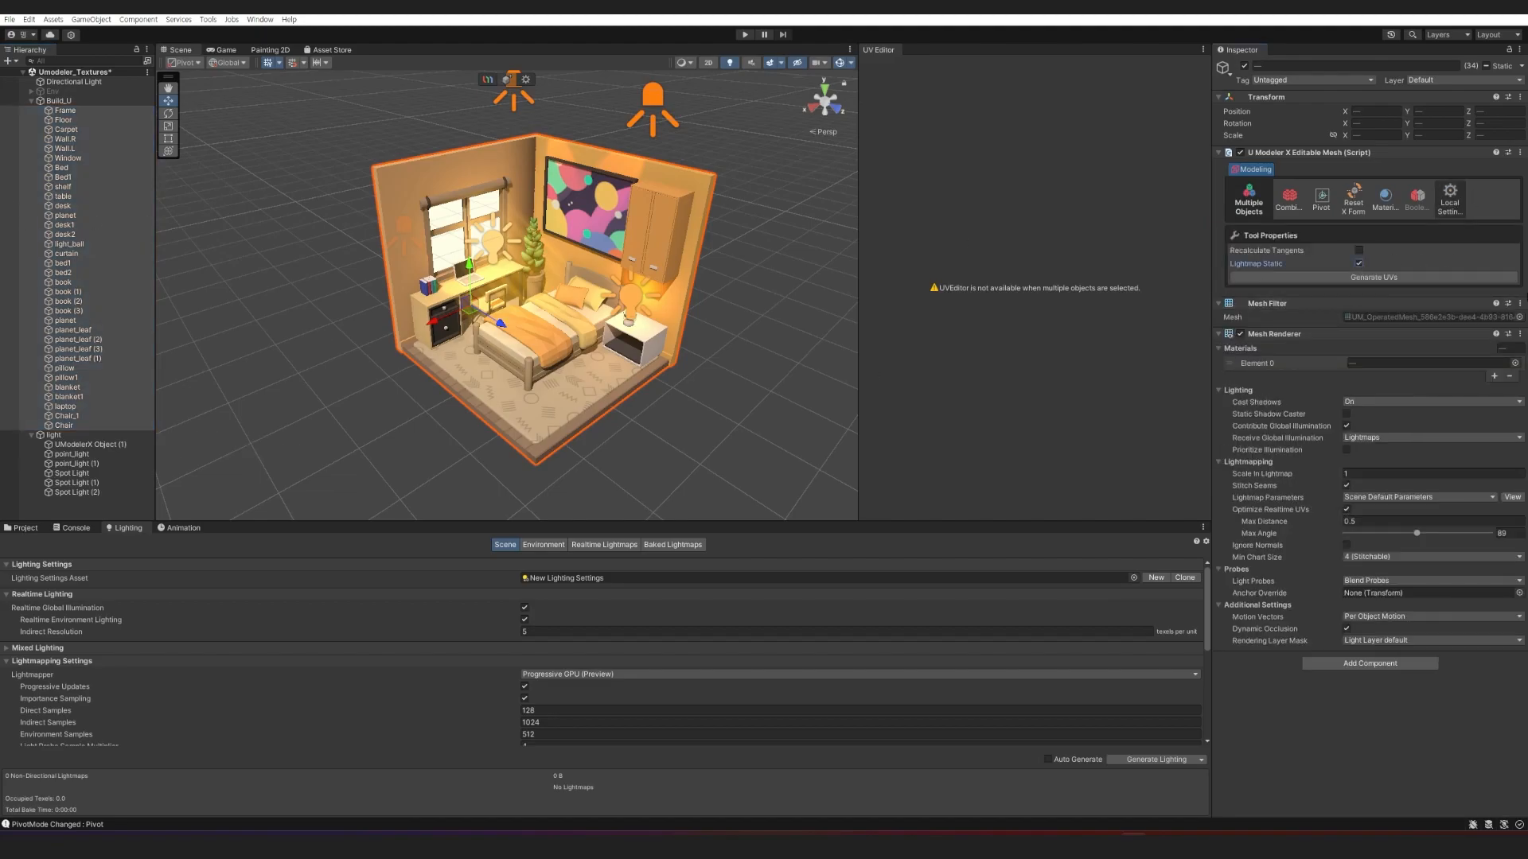
{"action": "left_click", "coordinate": [1404, 276]}
Check the Floor object's UVs, clear the selection, and generate the scene lighting.
{"action": "left_click", "coordinate": [75, 139]}
{"action": "left_click", "coordinate": [75, 121]}
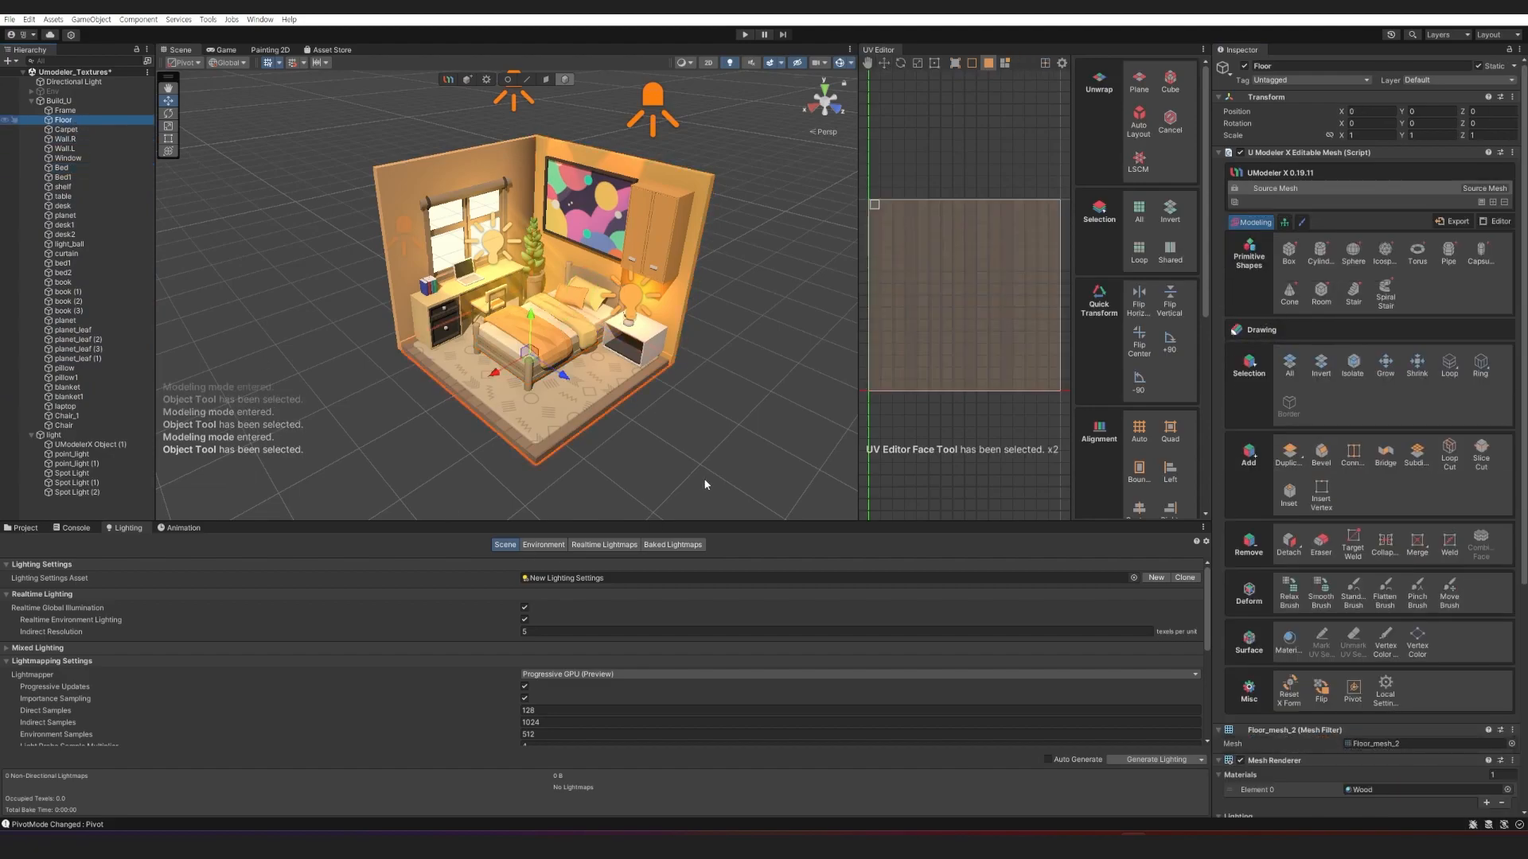
{"action": "left_click", "coordinate": [704, 480]}
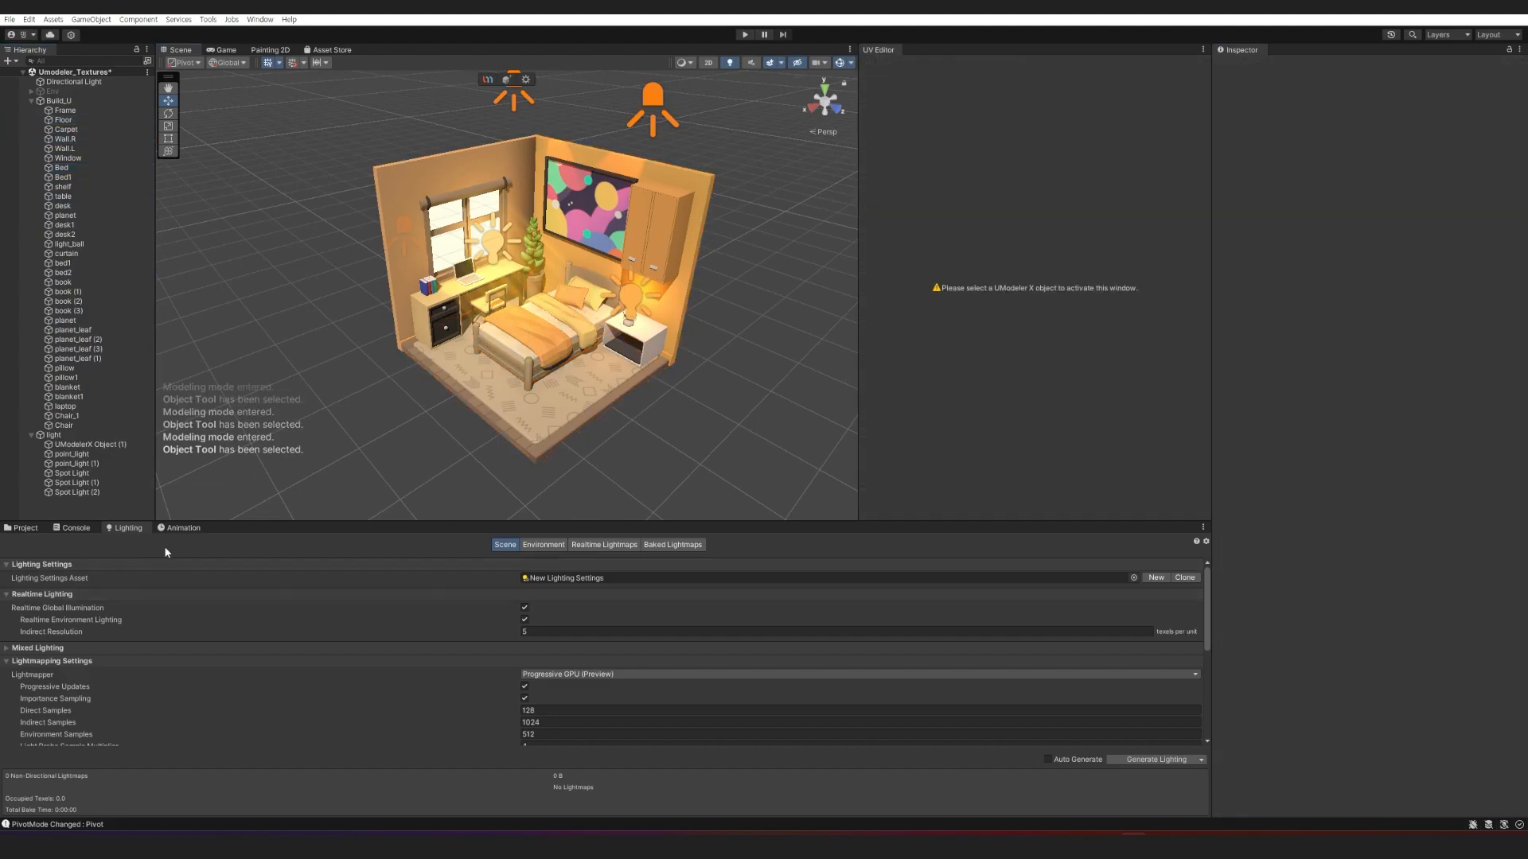
{"action": "left_click", "coordinate": [1170, 761]}
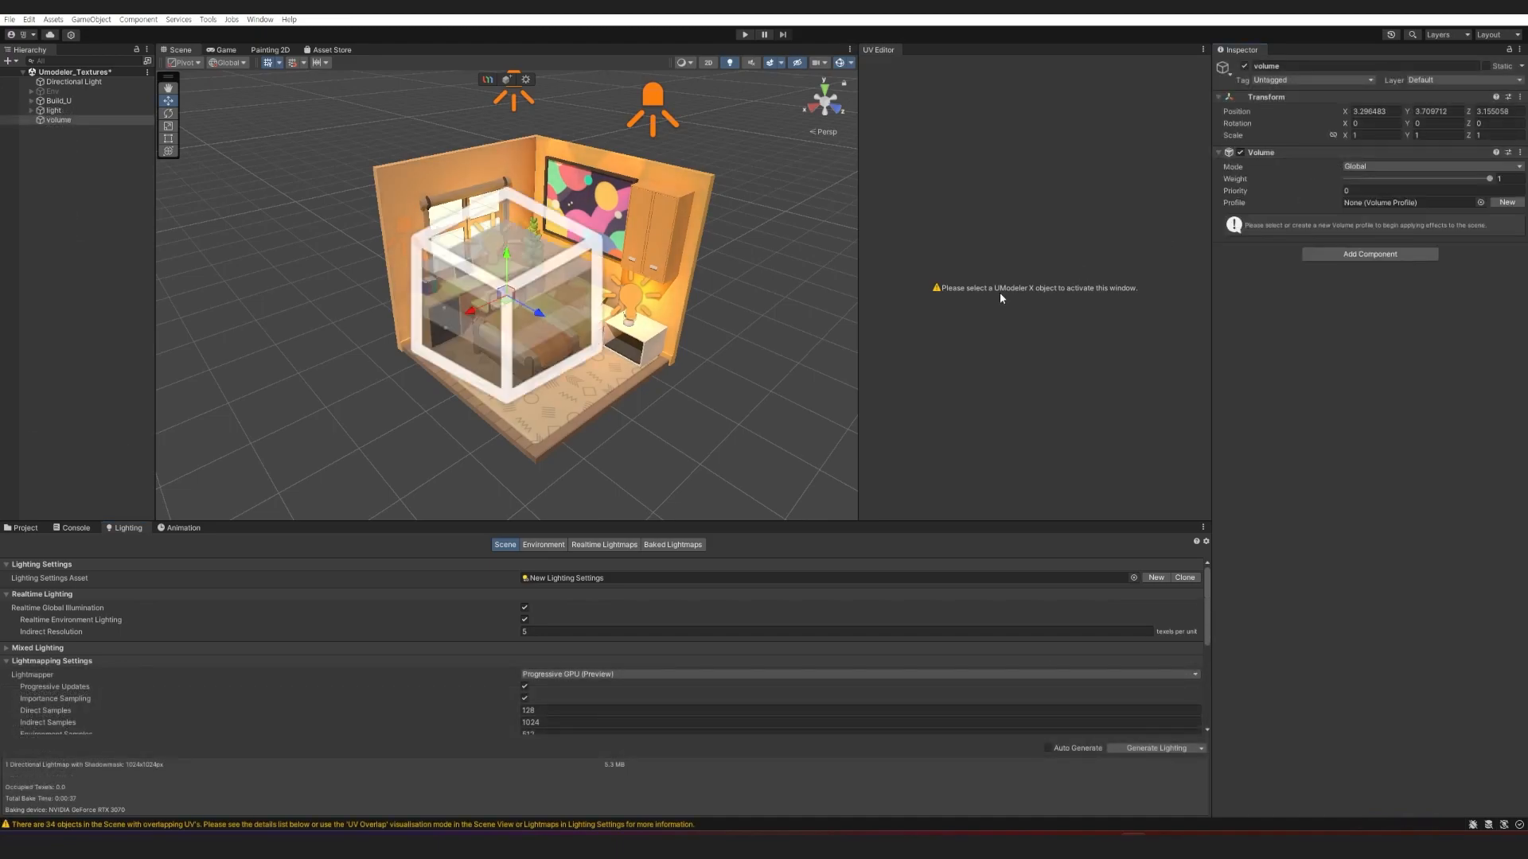
Set the volume object's position to X 0, Y 0, Z 0.
{"action": "type", "text": "0"}
{"action": "key", "text": "Tab"}
{"action": "type", "text": "0"}
{"action": "key", "text": "Tab"}
{"action": "type", "text": "0"}
{"action": "key", "text": "Tab"}
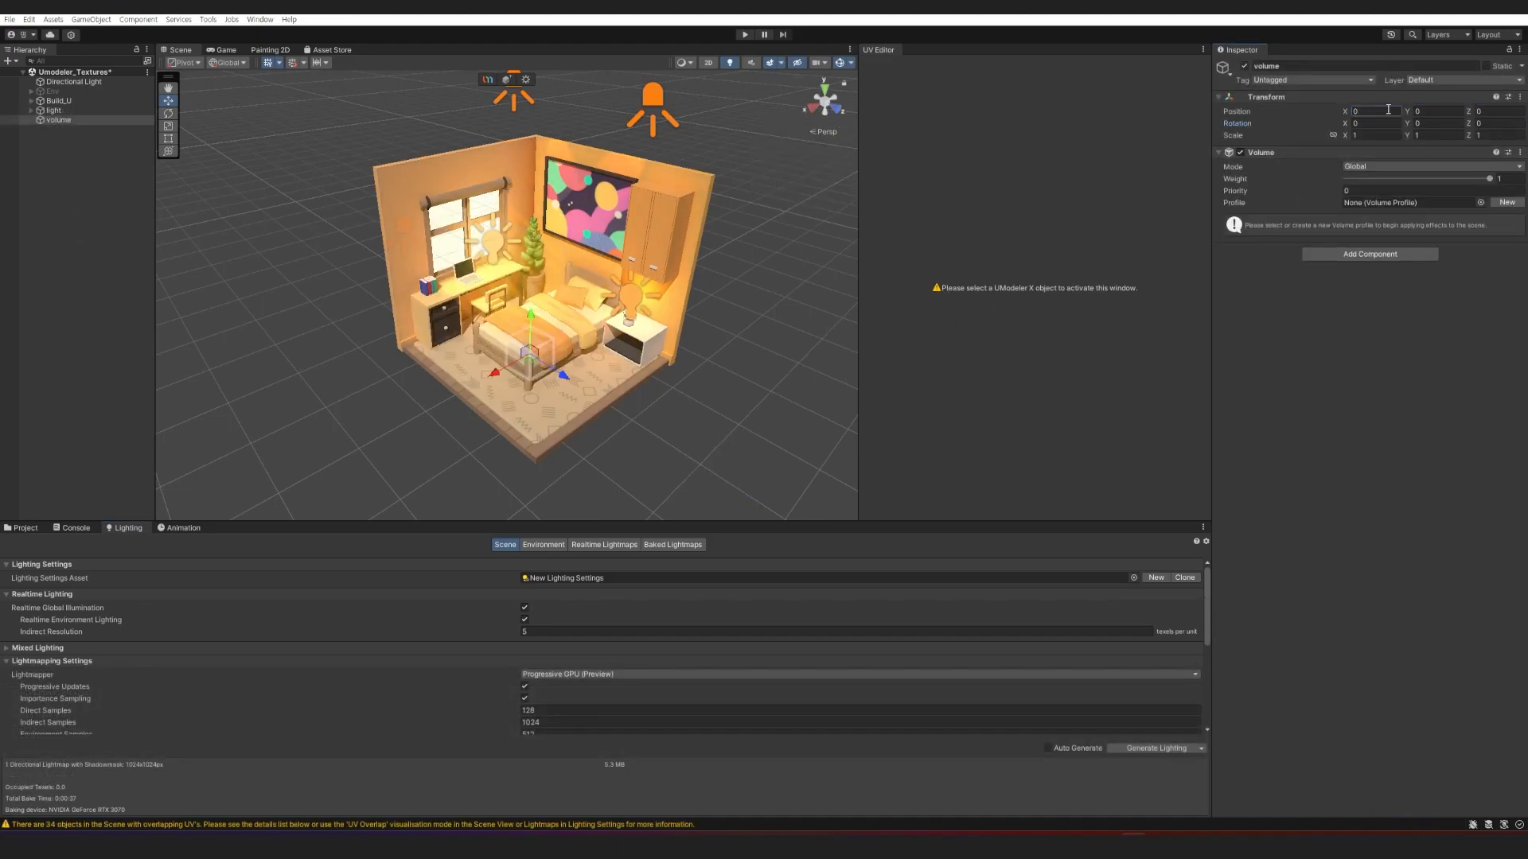
Create a new profile for the volume and add a Bloom override to it.
{"action": "left_click", "coordinate": [1354, 258]}
{"action": "left_click", "coordinate": [1333, 227]}
{"action": "left_click", "coordinate": [1403, 204]}
{"action": "left_click", "coordinate": [1500, 202]}
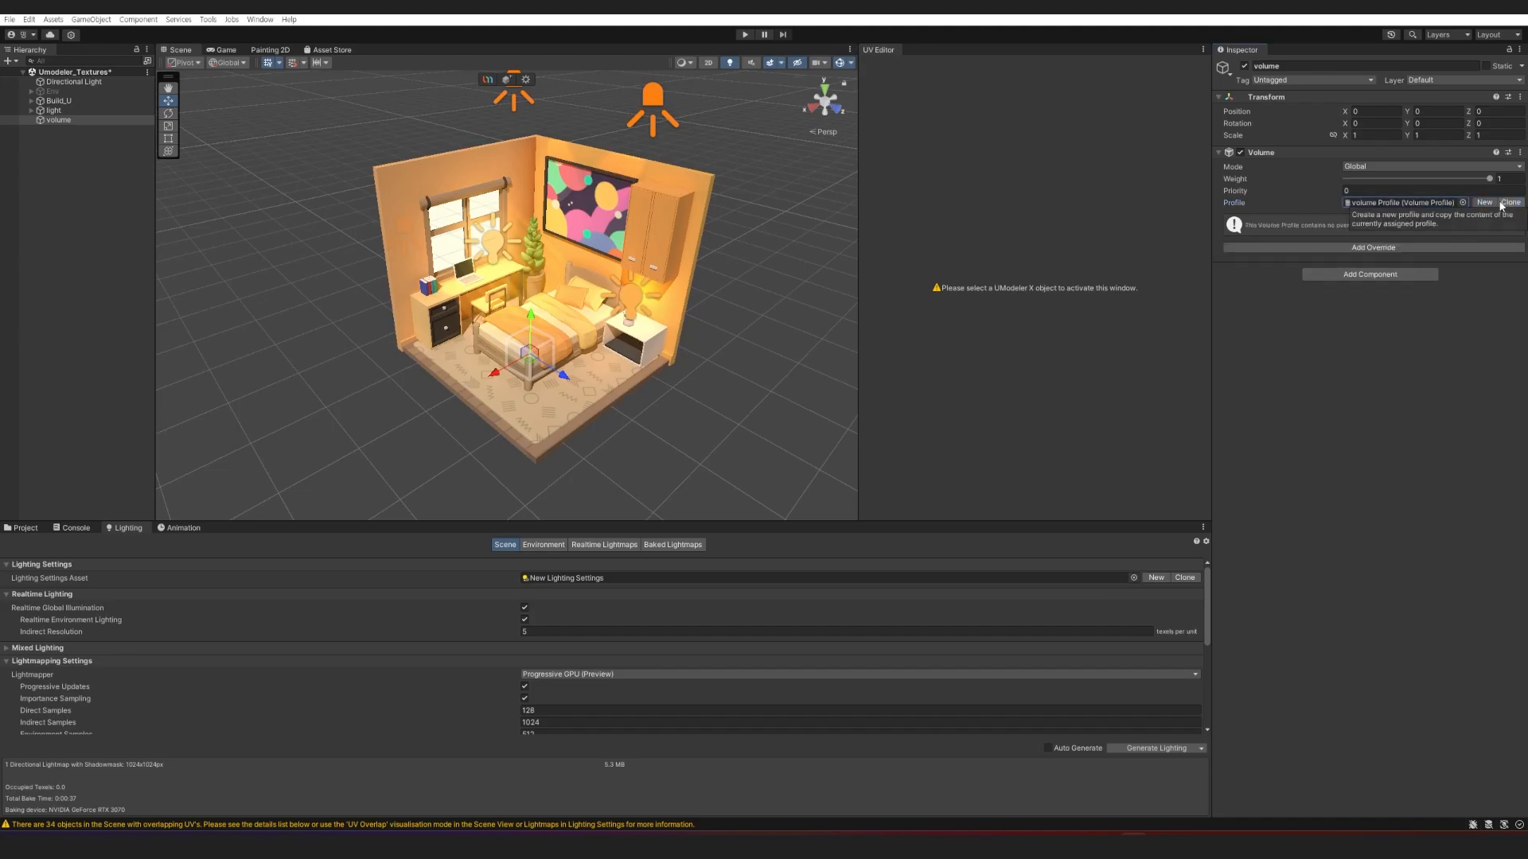
{"action": "left_click", "coordinate": [1372, 247]}
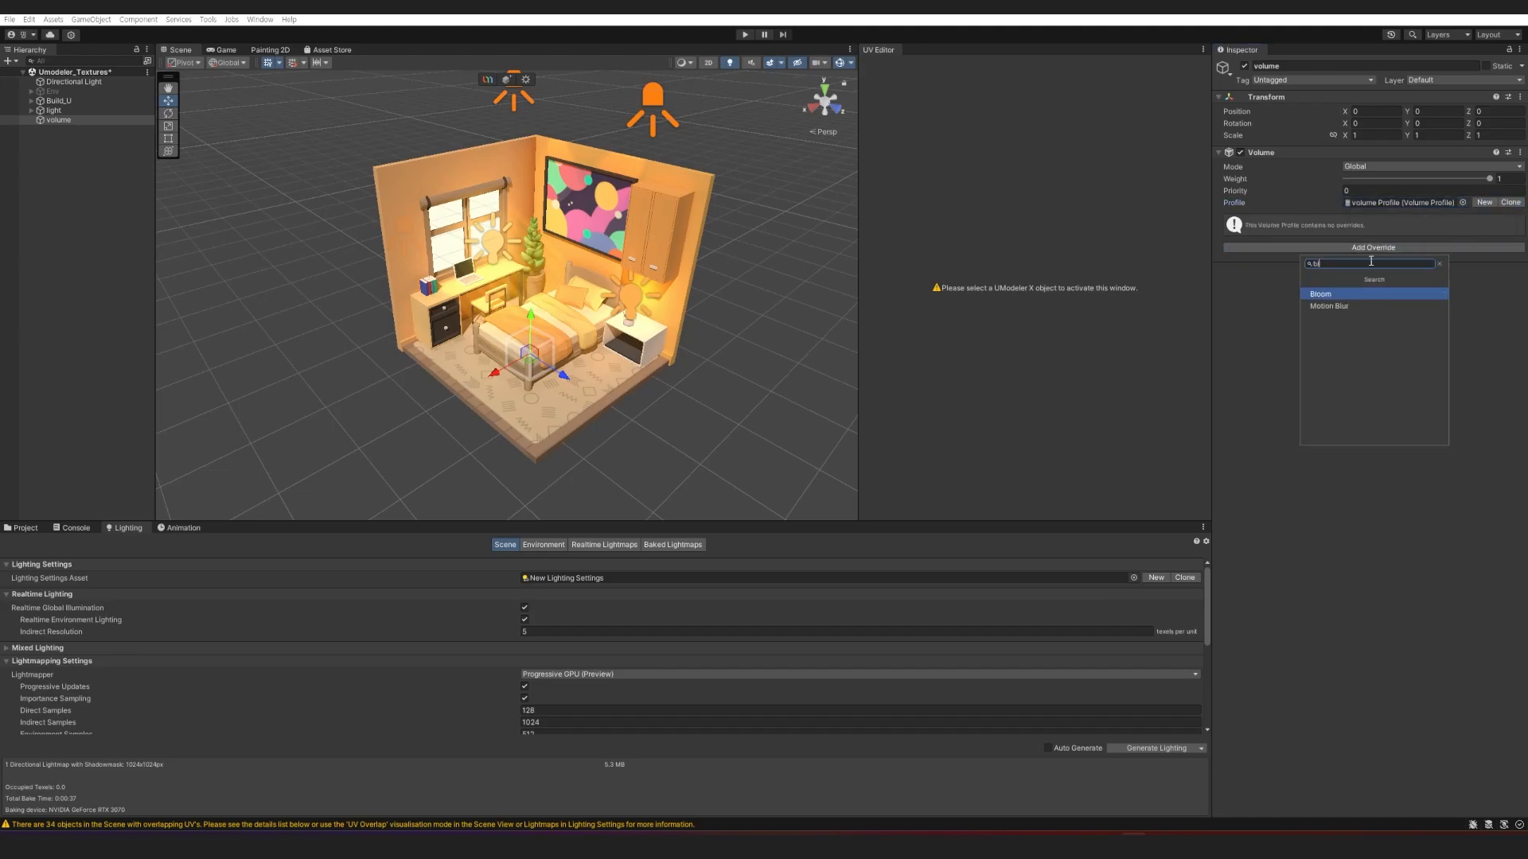
{"action": "key", "text": "Return"}
Enable the Bloom threshold and intensity and set both to 2.
{"action": "left_click", "coordinate": [1234, 251]}
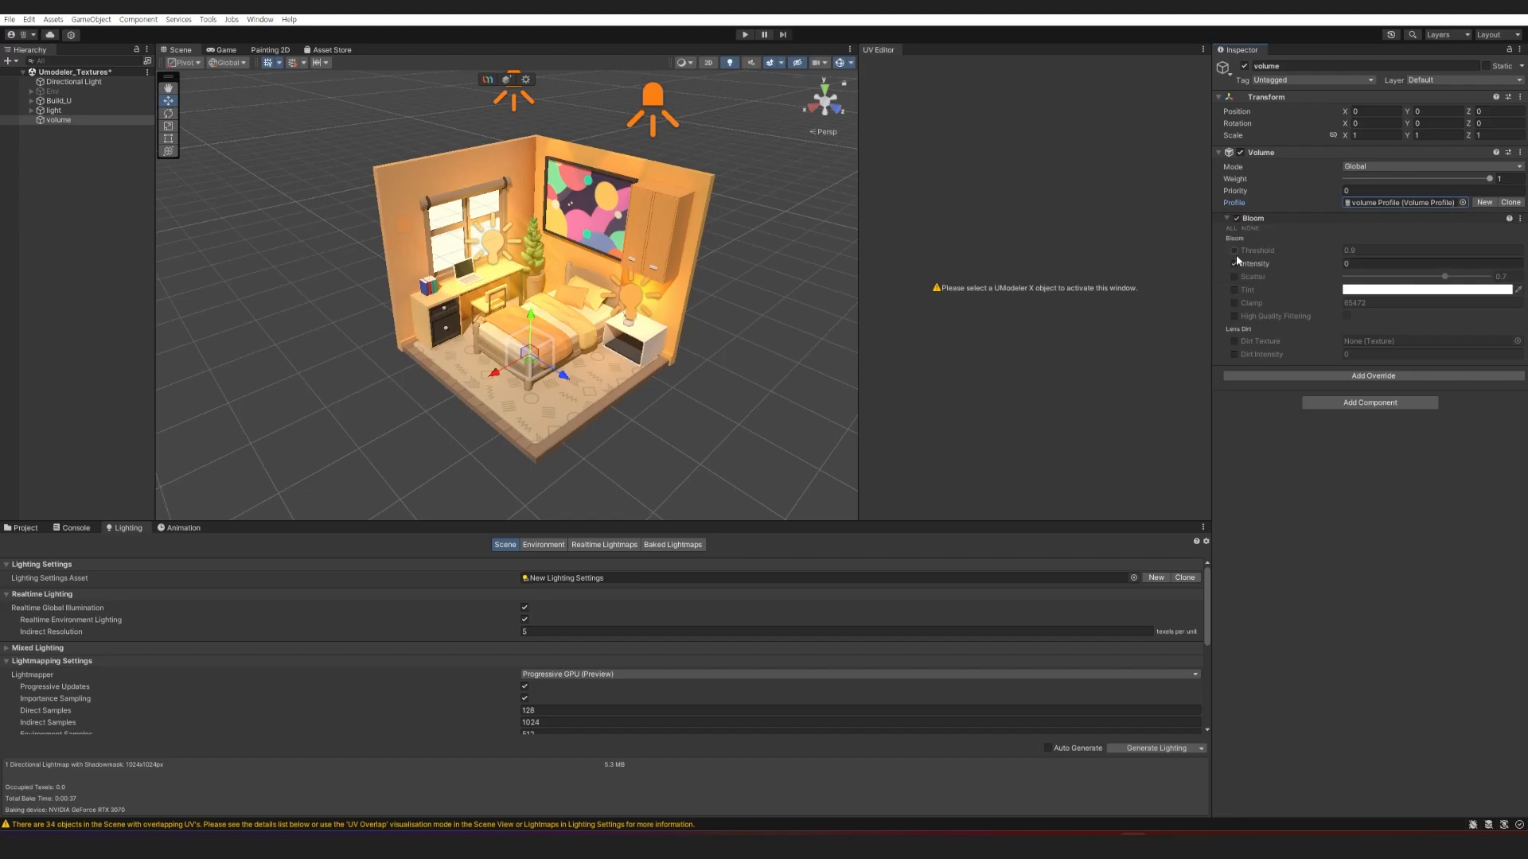
{"action": "left_click", "coordinate": [1234, 263]}
{"action": "left_click", "coordinate": [1364, 265]}
{"action": "type", "text": "1"}
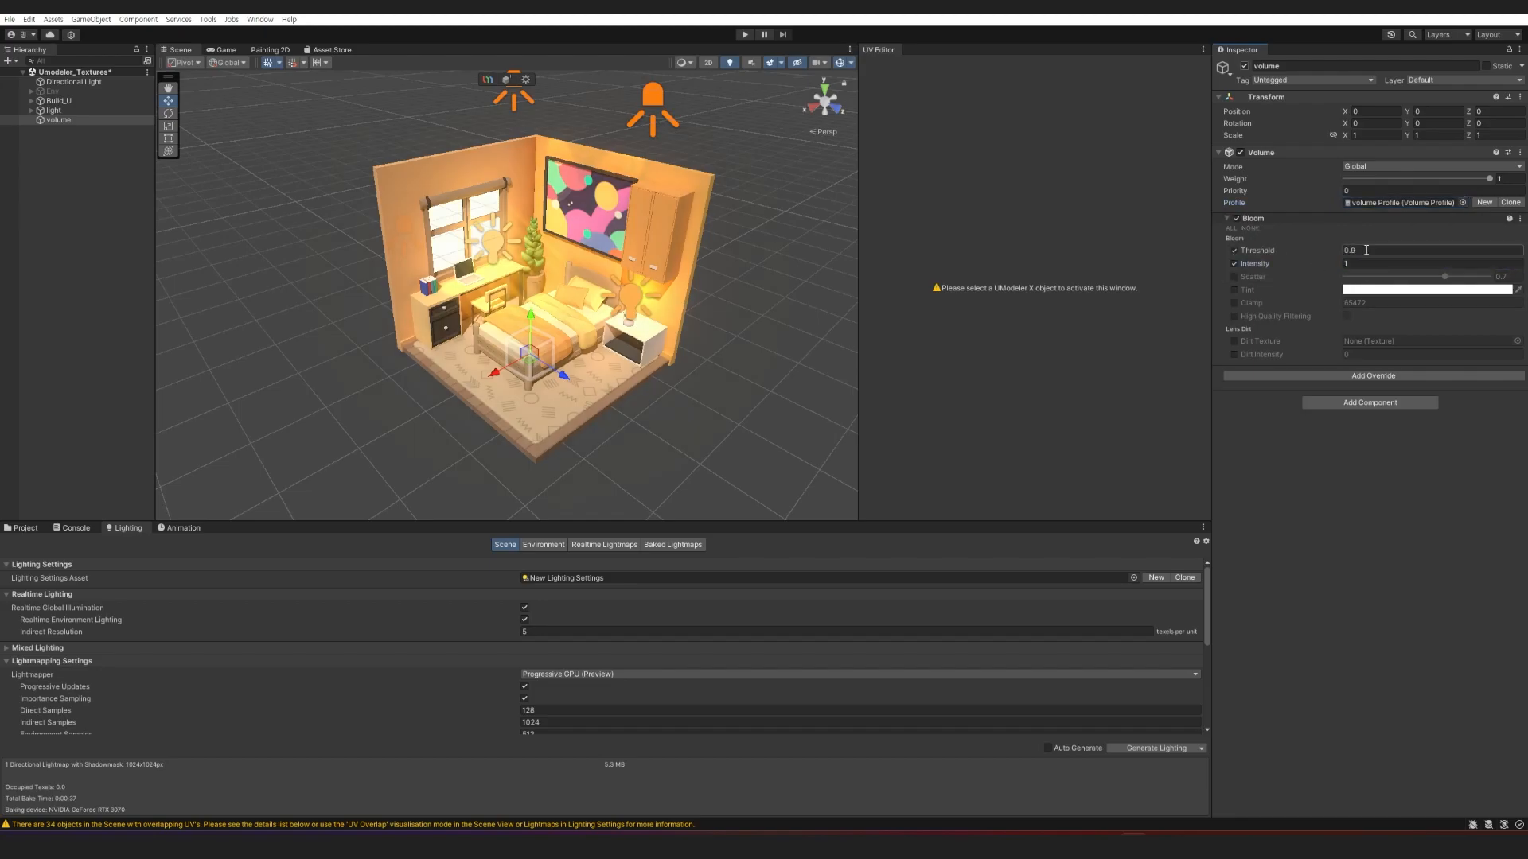
{"action": "type", "text": "2"}
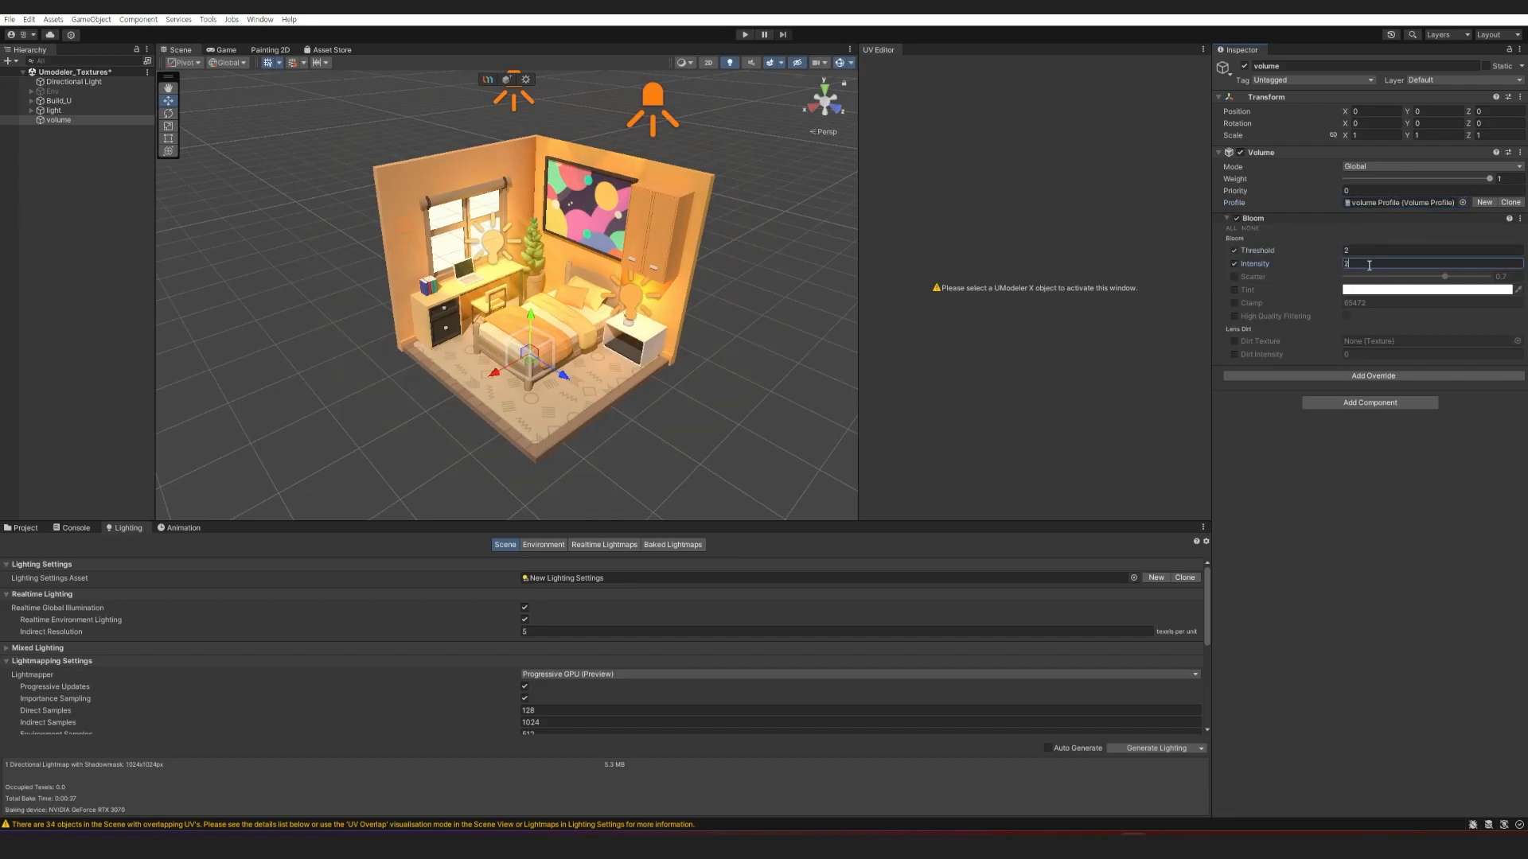
Dock the Game view beside the UV Editor and add a camera to the scene.
{"action": "left_click_drag", "start_coordinate": [222, 50], "coordinate": [915, 59]}
{"action": "right_click", "coordinate": [38, 175]}
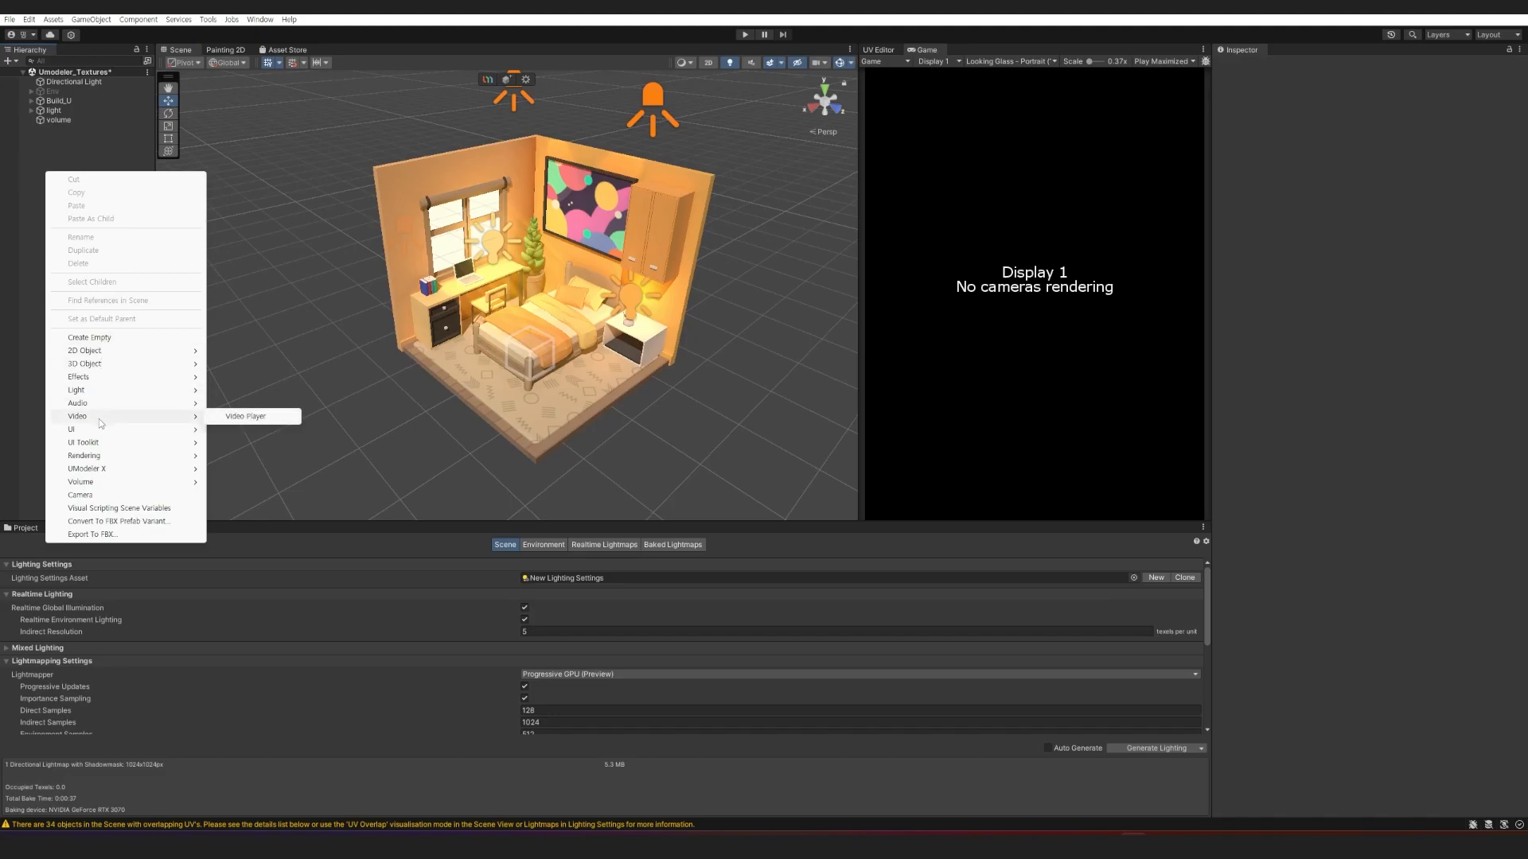
{"action": "left_click", "coordinate": [100, 494]}
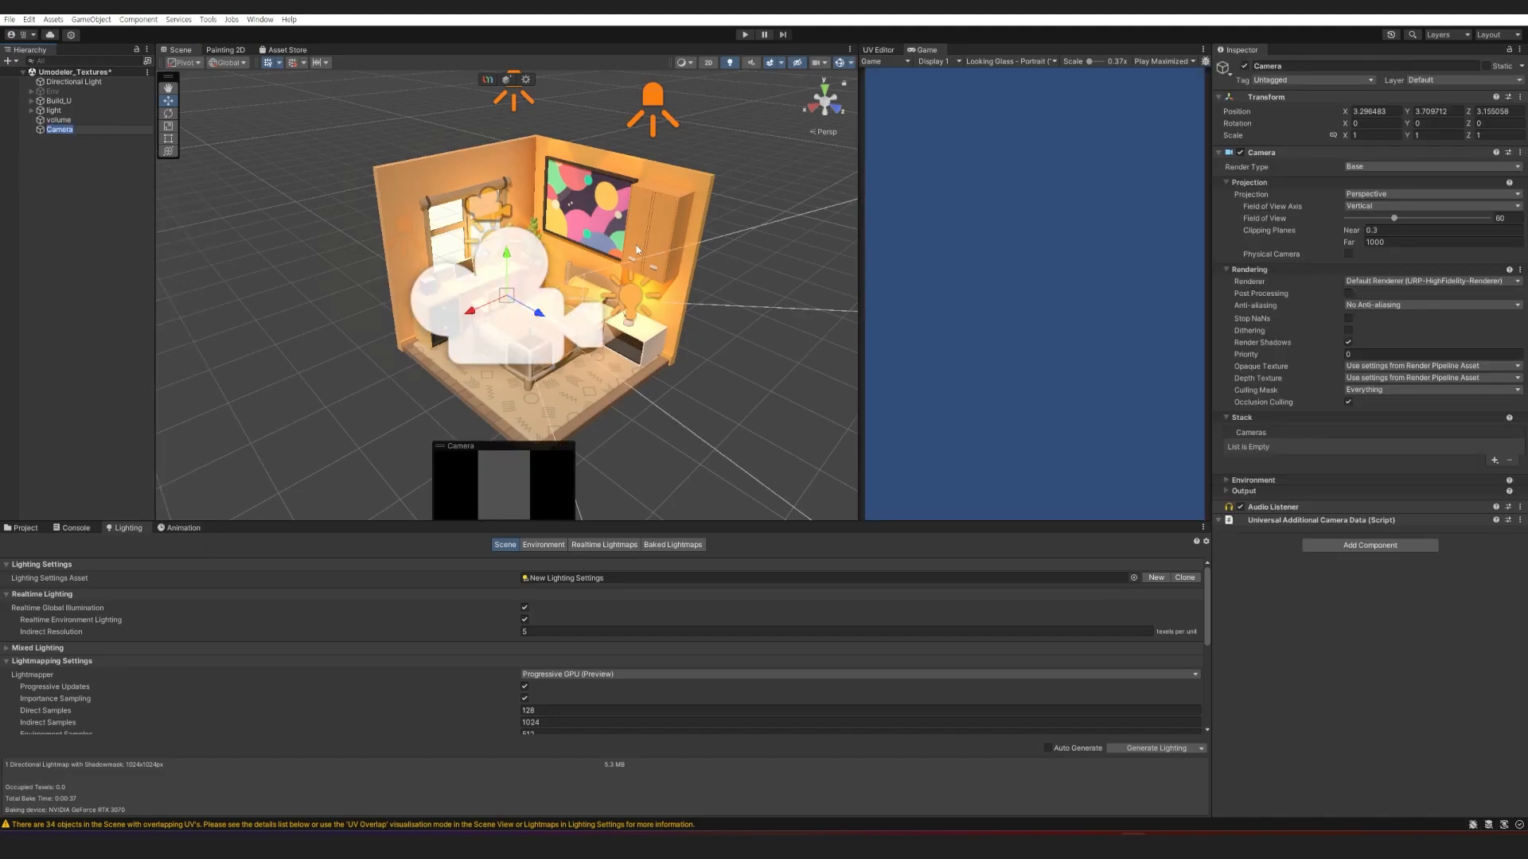
Align the camera with the scene view and set its projection to Orthographic.
{"action": "key", "text": "ctrl+shift+f"}
{"action": "left_click", "coordinate": [1400, 194]}
{"action": "left_click", "coordinate": [1388, 220]}
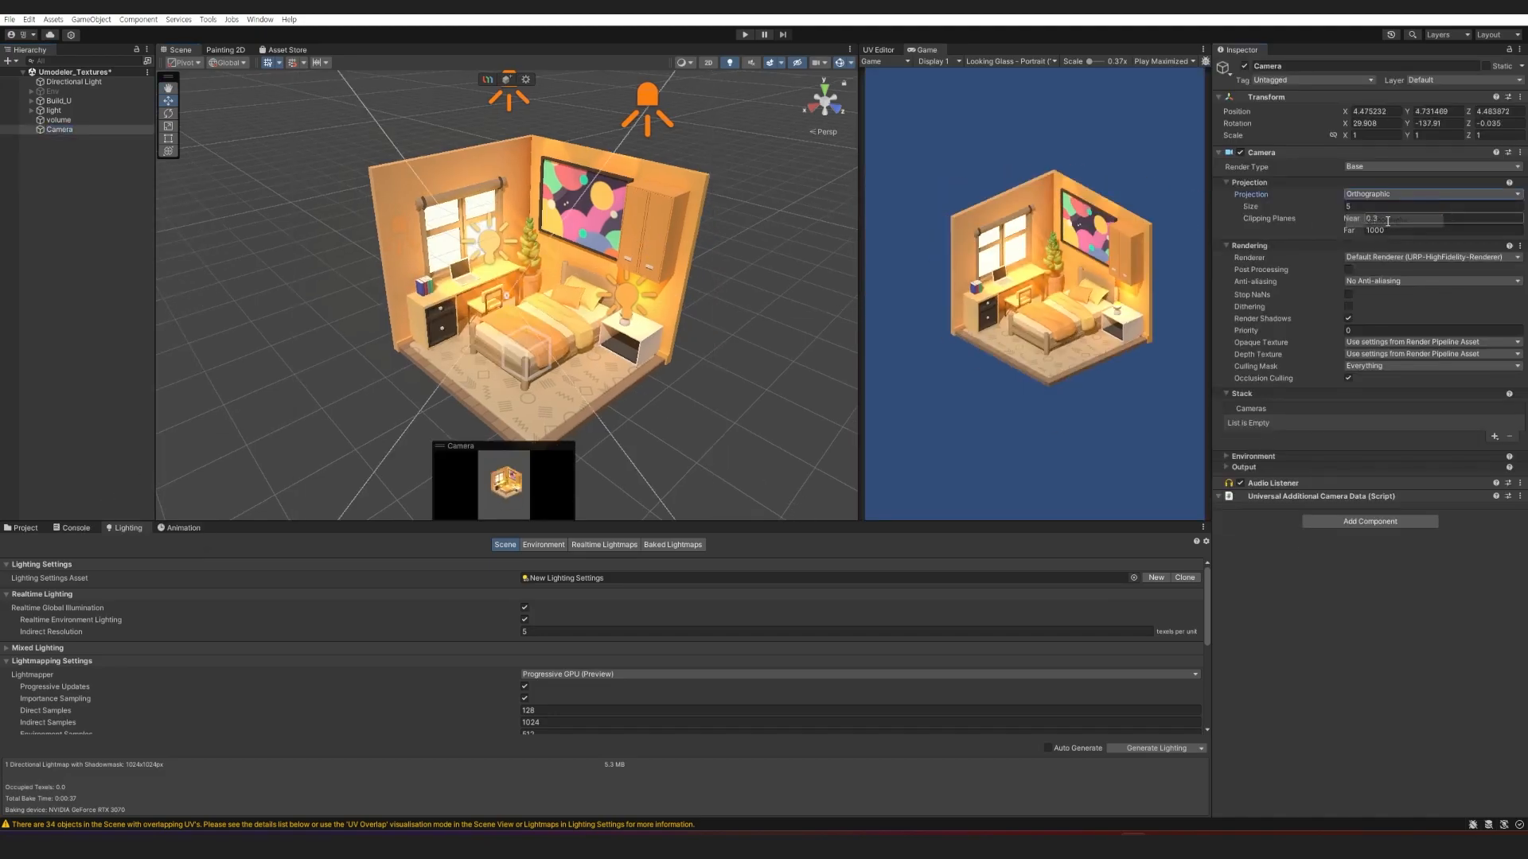
Shift the scene view sideways and realign the camera to it, at about X 4.22, Y 4.73, Z 4.72.
{"action": "key", "text": "d"}
{"action": "right_click_drag", "start_coordinate": [611, 307], "coordinate": [612, 308]}
{"action": "key", "text": "ctrl+shift+f"}
{"action": "key", "text": "d"}
{"action": "key", "text": "ctrl+shift+f"}
{"action": "key", "text": "d"}
{"action": "key", "text": "ctrl+shift+f"}
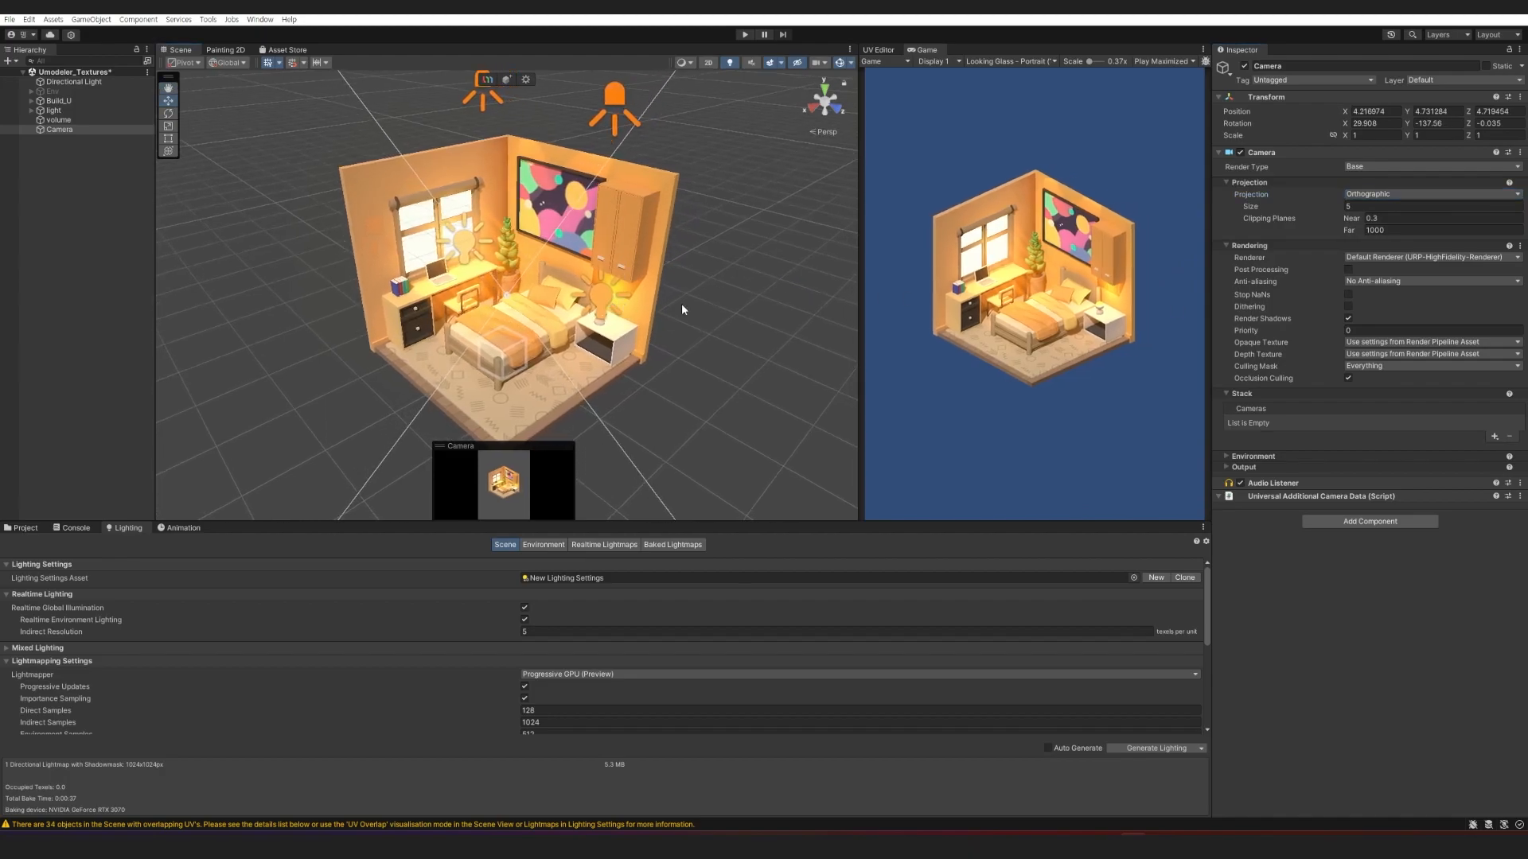
Set the camera's orthographic size to 3.5 and realign it to a shallower downward tilt of about 27.5 degrees.
{"action": "left_click_drag", "start_coordinate": [1328, 210], "coordinate": [1302, 214]}
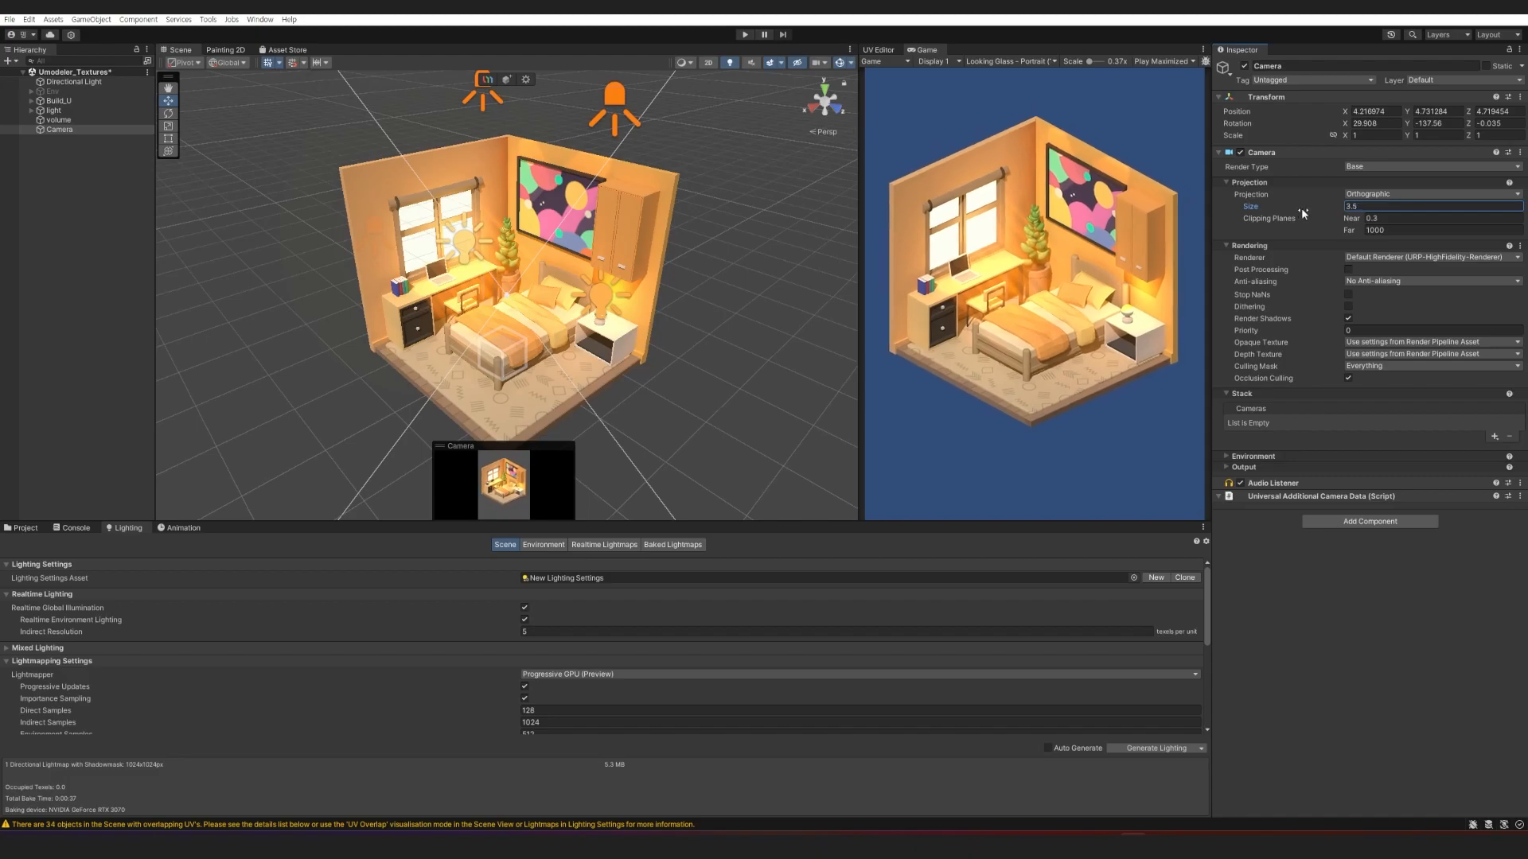
{"action": "key", "text": "ctrl+shift+f"}
{"action": "mouse_move", "coordinate": [512, 321]}
{"action": "right_mouse_down"}
{"action": "mouse_move", "coordinate": [510, 302]}
{"action": "mouse_move", "coordinate": [524, 314]}
{"action": "right_mouse_up"}
{"action": "key", "text": "ctrl+shift+f"}
{"action": "key", "text": "ctrl+shift+f"}
{"action": "key", "text": "ctrl+shift+f"}
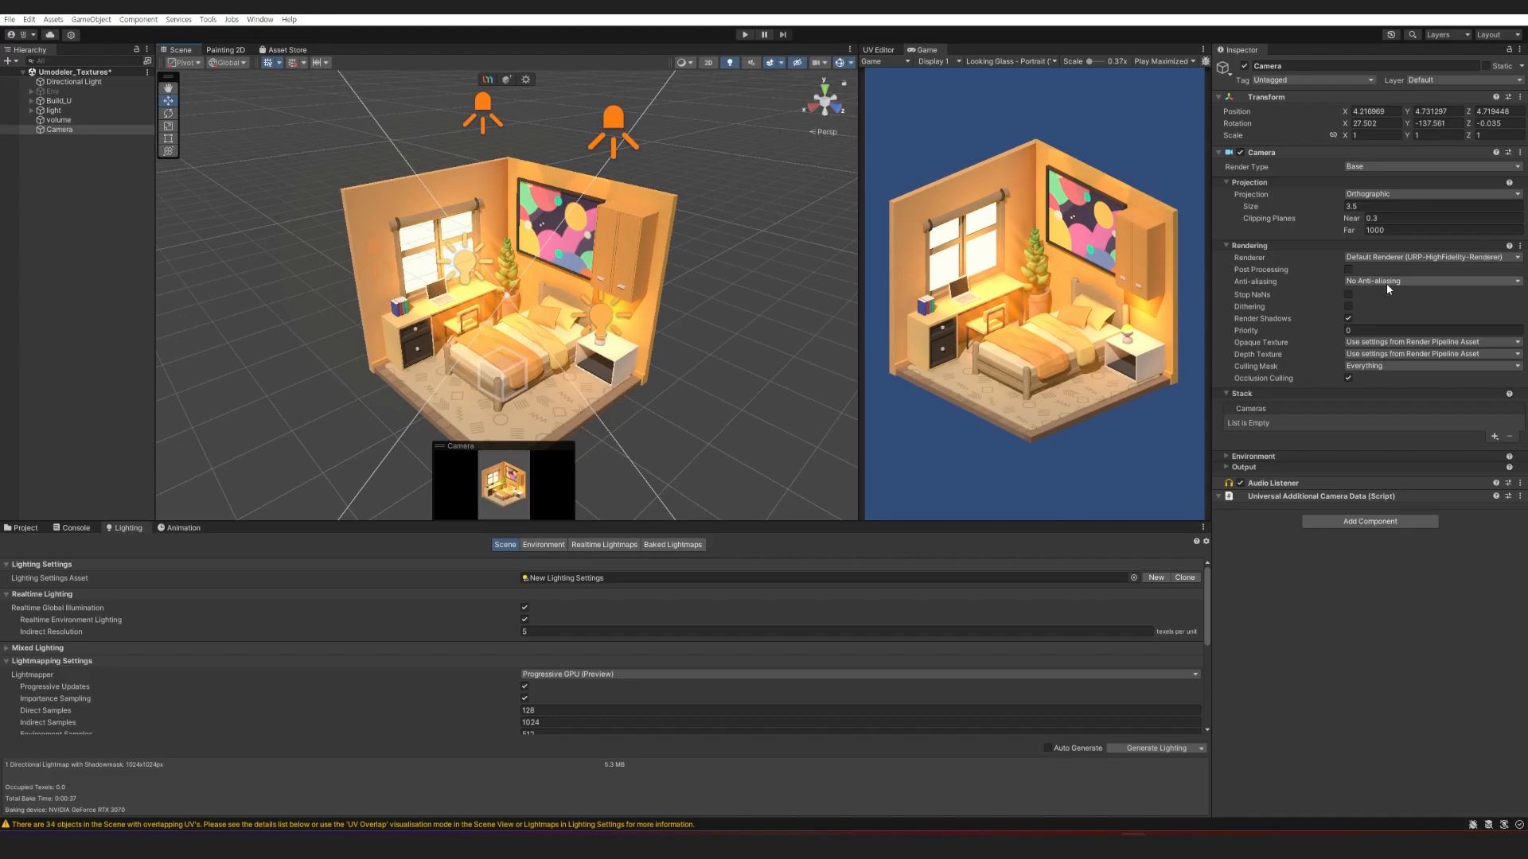
Enable post processing on the camera and set its anti-aliasing to Fast Approximate Anti-aliasing (FXAA).
{"action": "left_click", "coordinate": [1348, 270]}
{"action": "left_click", "coordinate": [1372, 282]}
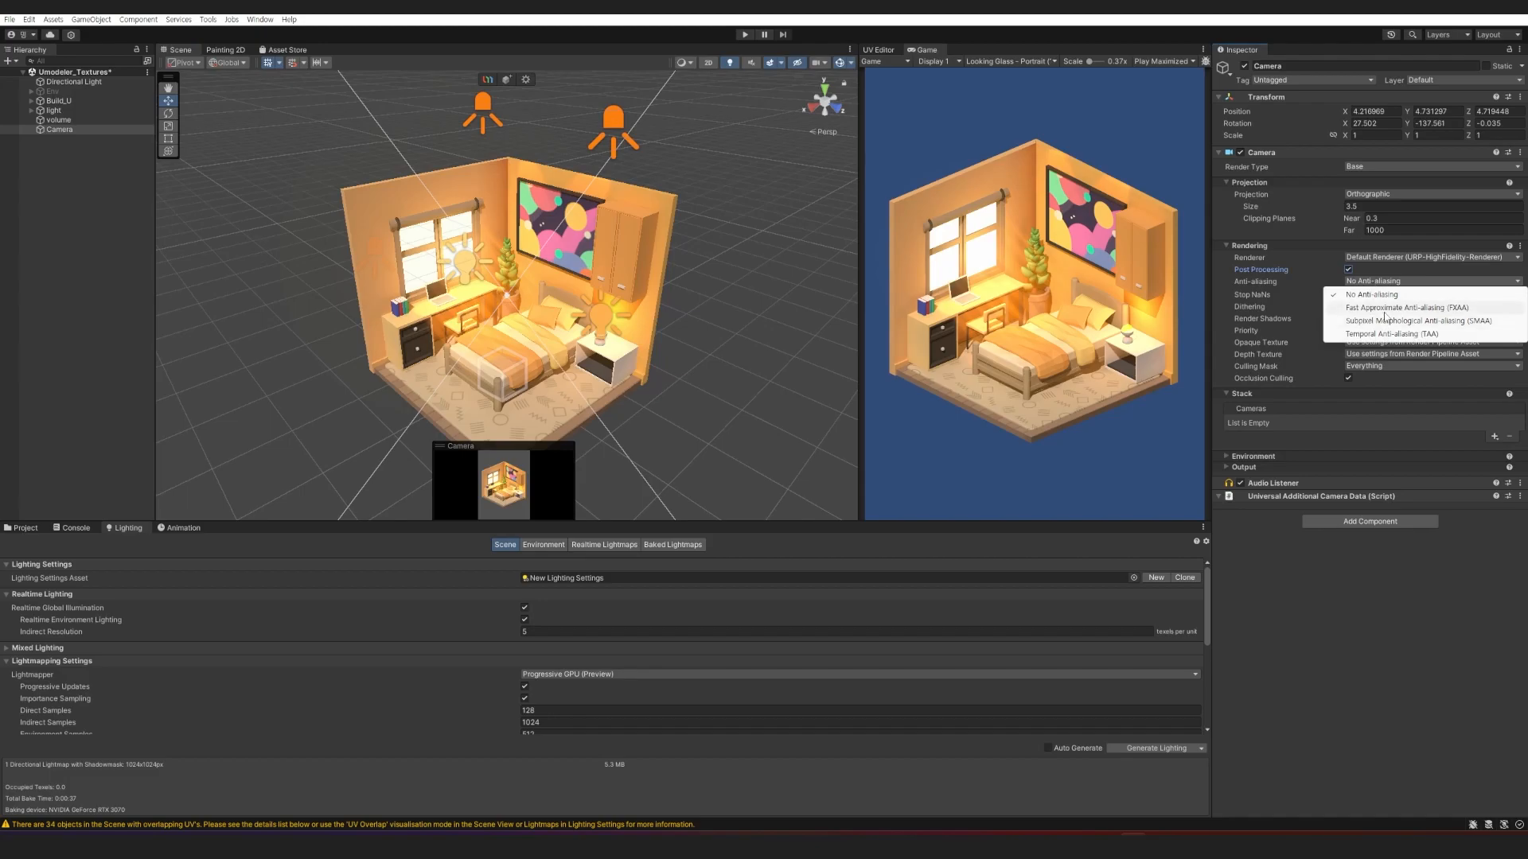
{"action": "left_click", "coordinate": [1385, 308]}
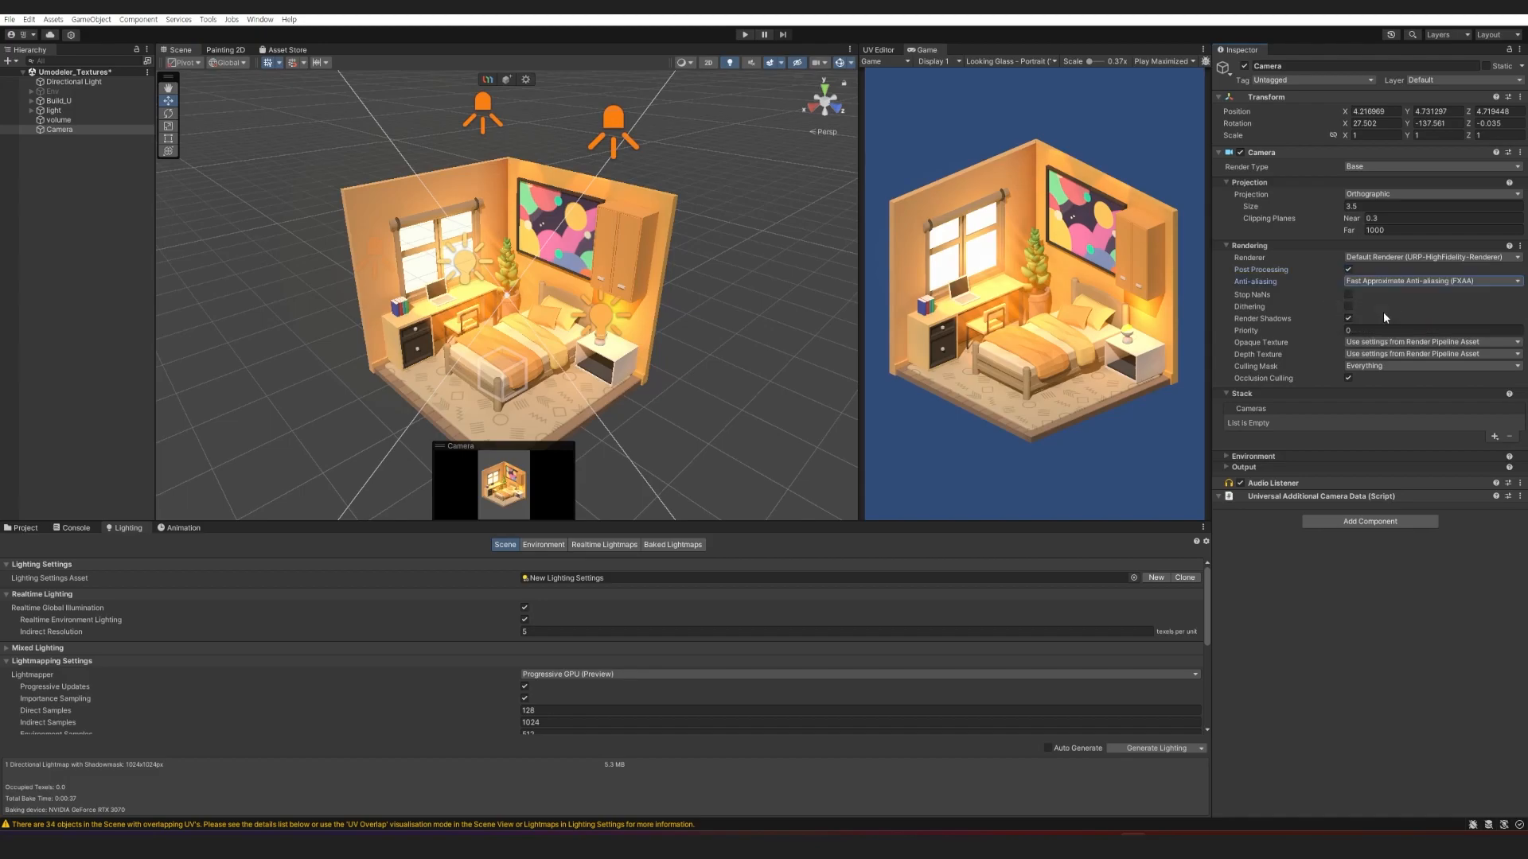
Set the camera's environment background type to Solid Color with a black background.
{"action": "left_click", "coordinate": [1257, 456]}
{"action": "left_click", "coordinate": [1362, 469]}
{"action": "left_click", "coordinate": [1372, 494]}
{"action": "left_click", "coordinate": [1368, 481]}
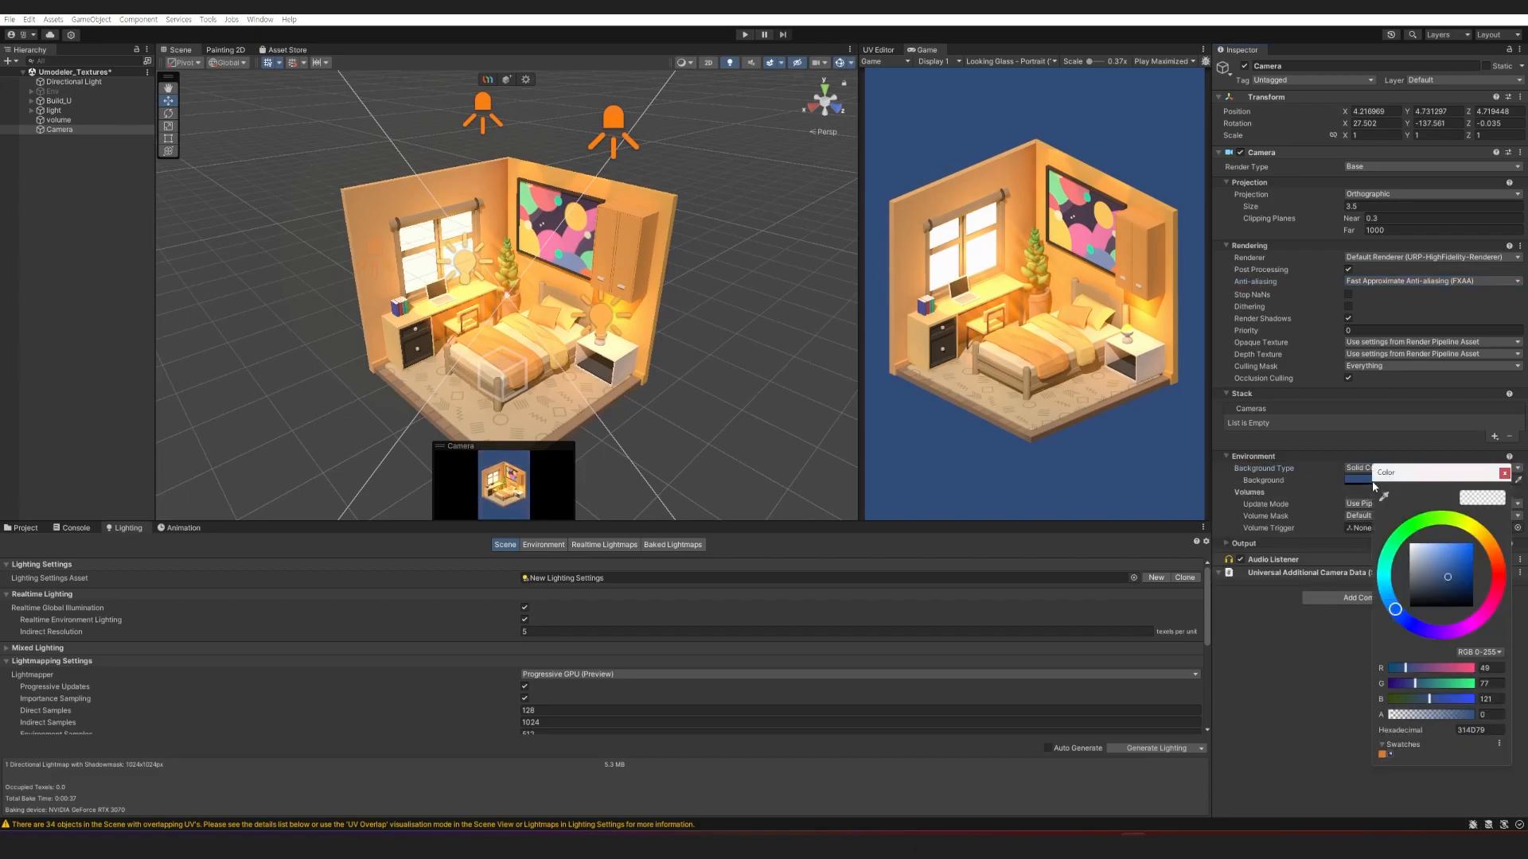
{"action": "left_click", "coordinate": [1504, 475]}
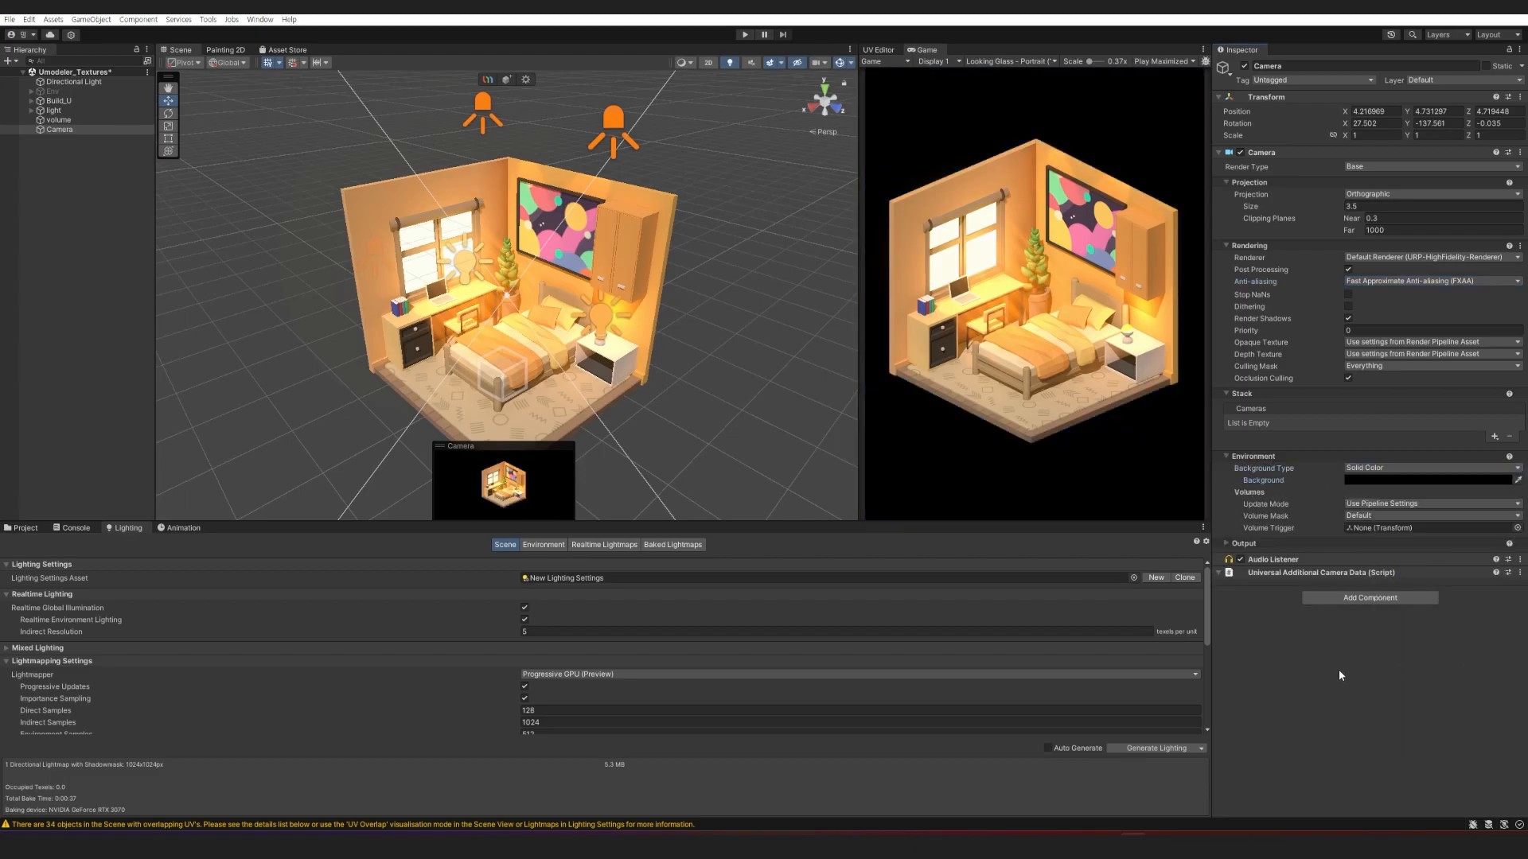
Add a Film Grain override to the volume and enable its type and intensity settings.
{"action": "left_click", "coordinate": [59, 119]}
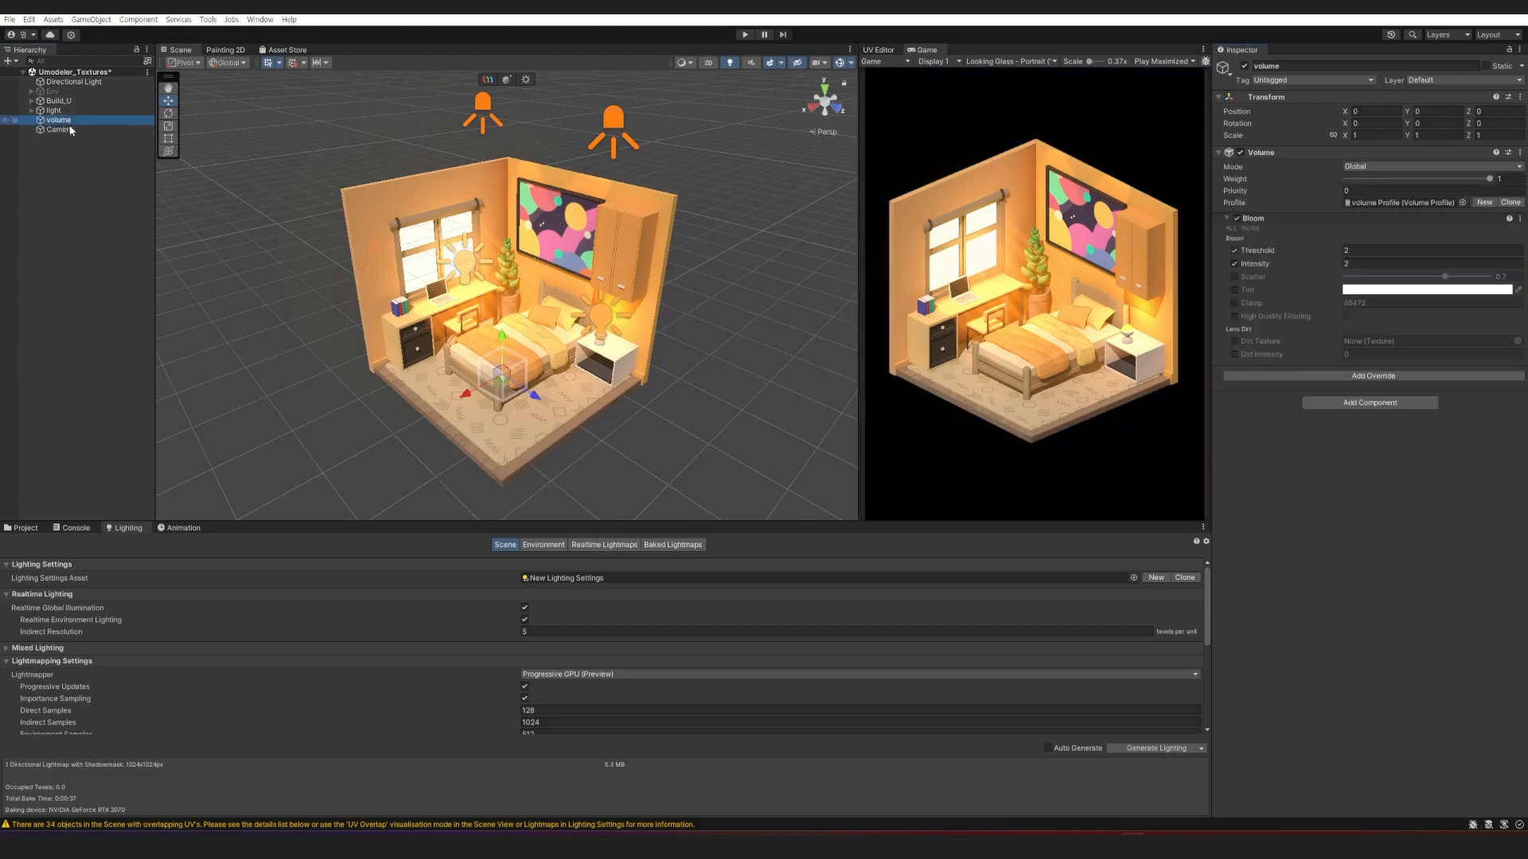
{"action": "left_click", "coordinate": [1303, 374]}
{"action": "left_click", "coordinate": [1368, 420]}
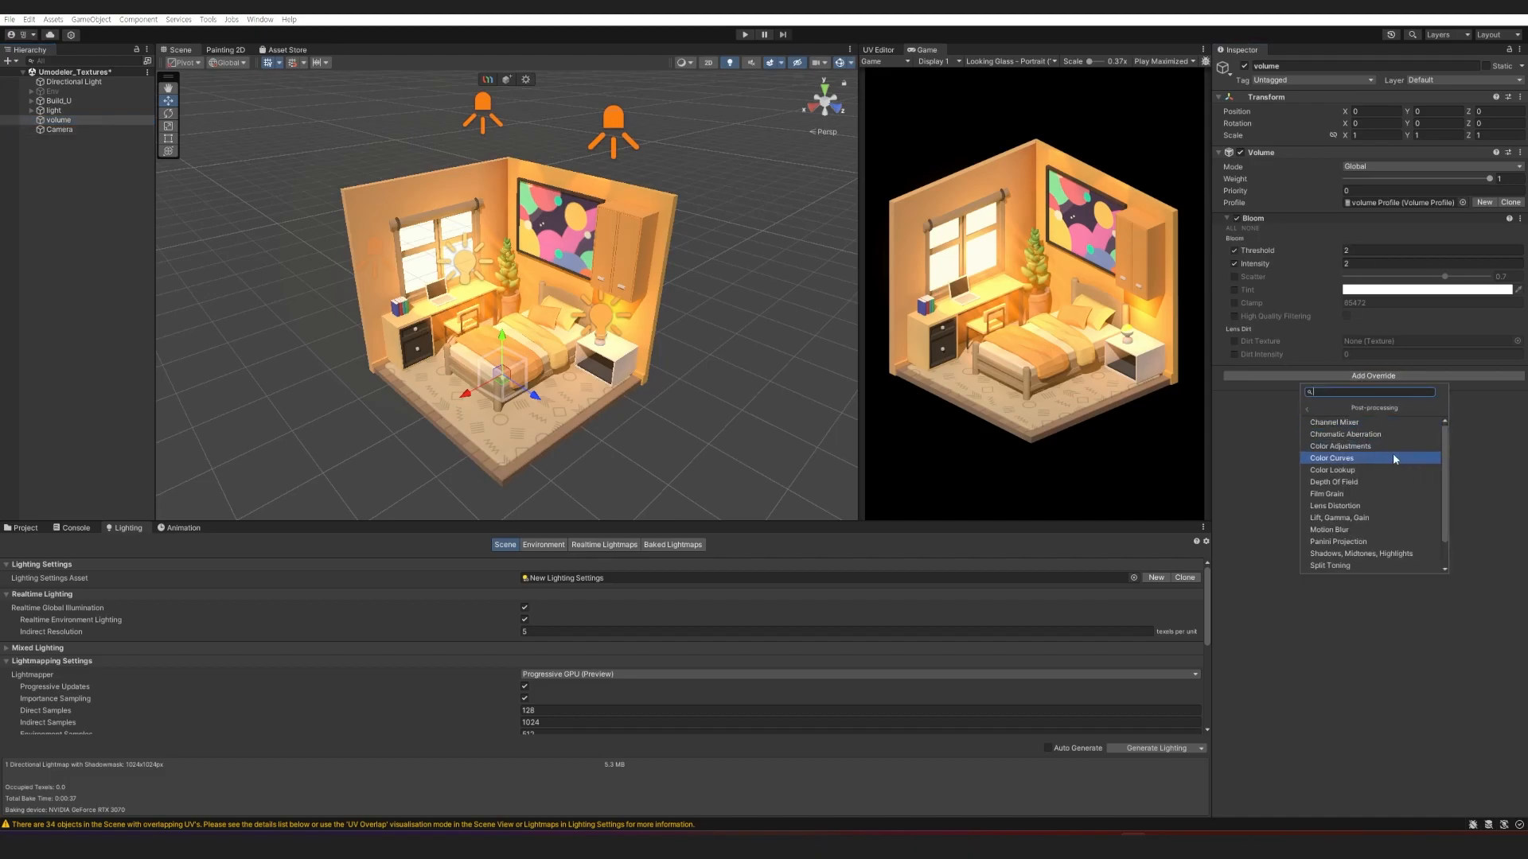
{"action": "left_click", "coordinate": [1359, 495]}
{"action": "left_click", "coordinate": [1234, 391]}
{"action": "left_click", "coordinate": [1234, 404]}
Add a White Balance override to the volume and set its temperature to -20.
{"action": "left_click", "coordinate": [1373, 439]}
{"action": "left_click", "coordinate": [1368, 487]}
{"action": "left_click", "coordinate": [1380, 632]}
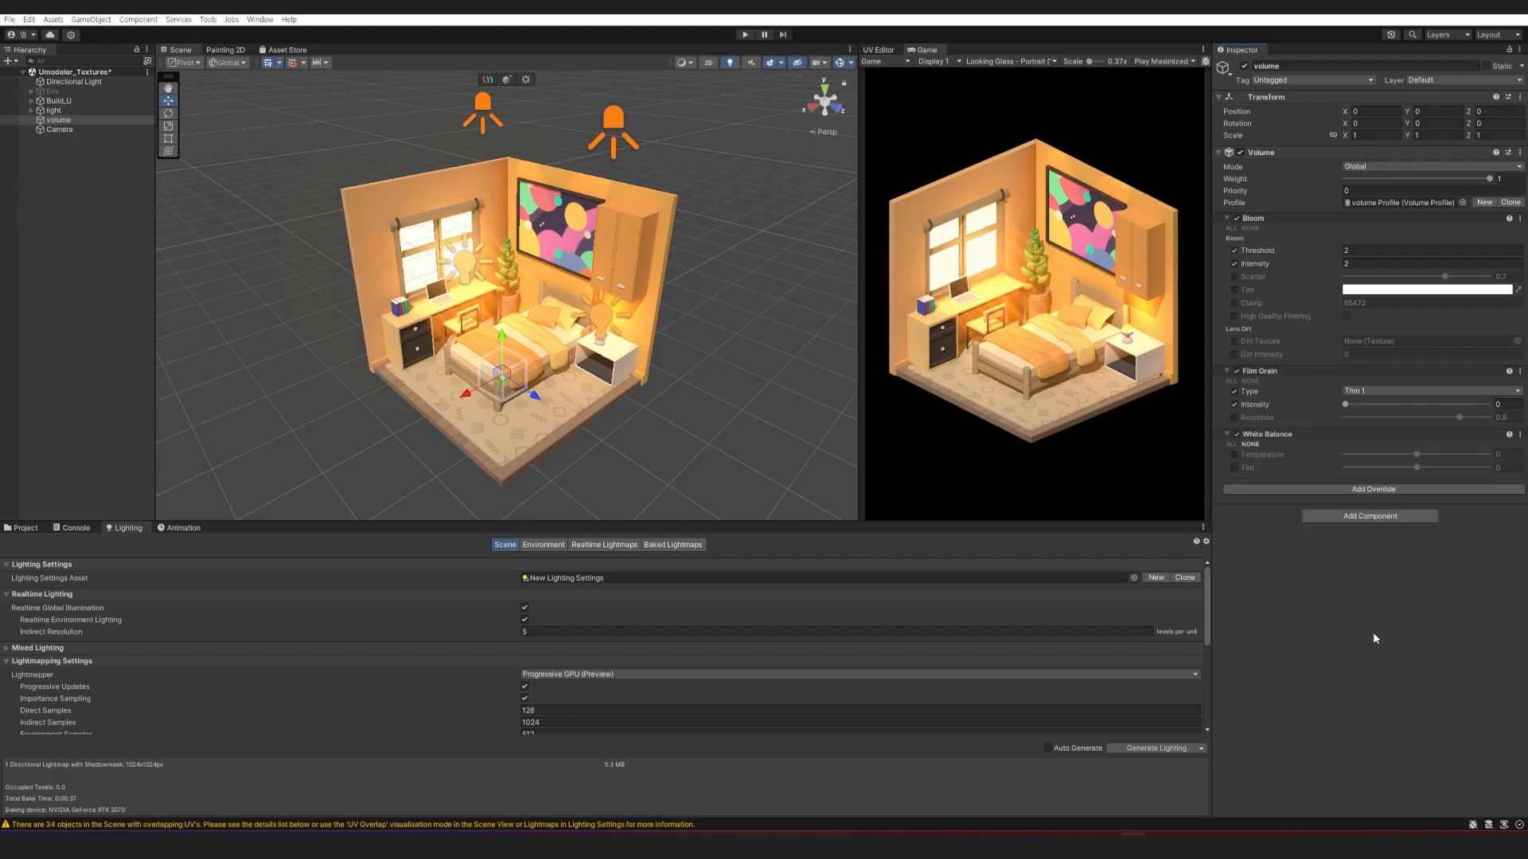
Add a Color Curves override, shape its master curve into a gentle S, and set the White Balance temperature to -30.
{"action": "left_click", "coordinate": [1373, 489]}
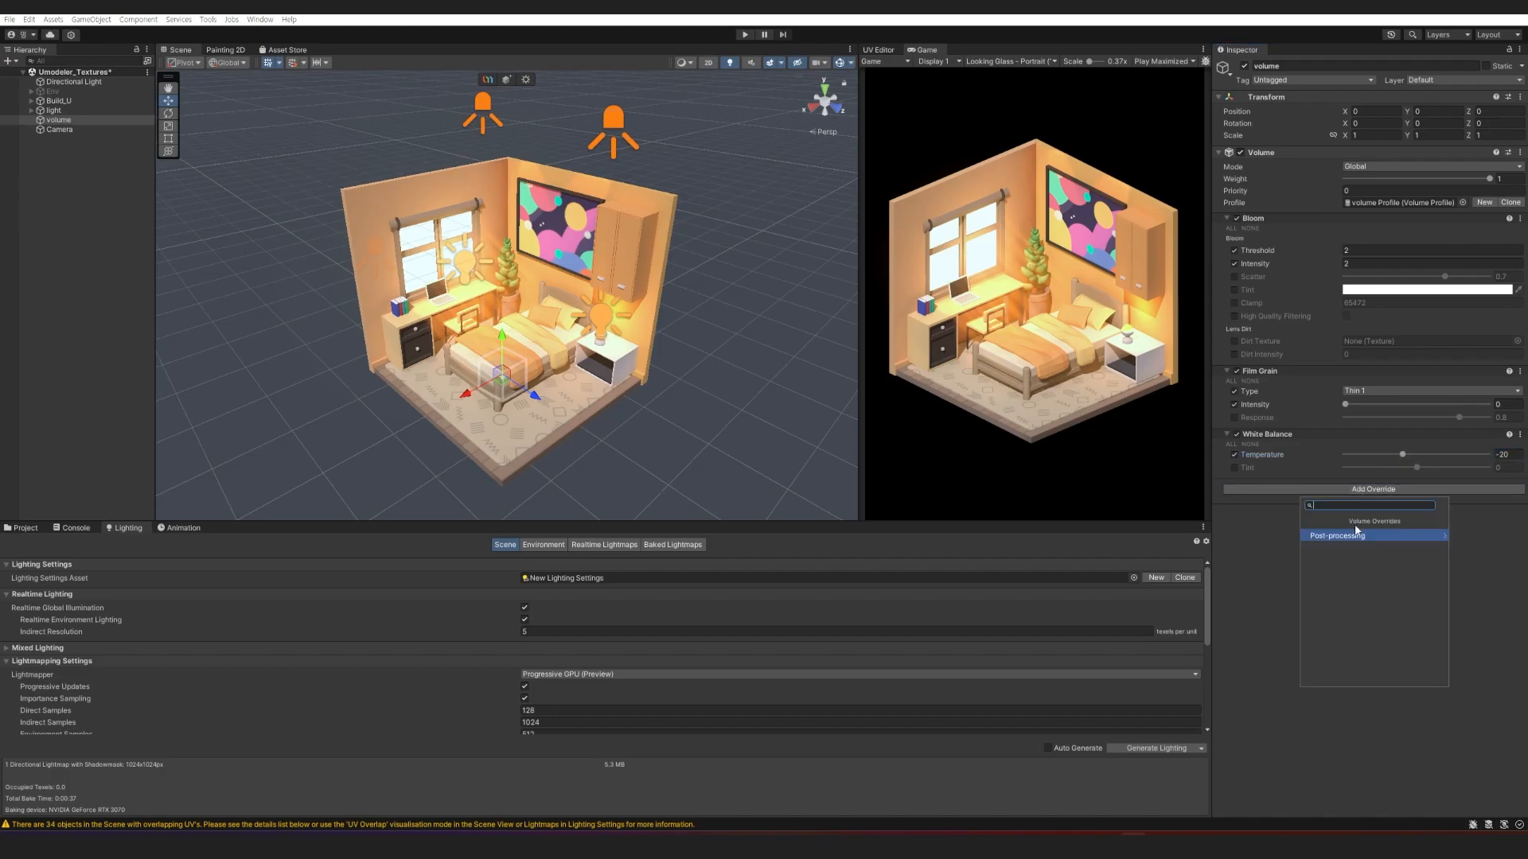
{"action": "left_click", "coordinate": [1369, 537]}
{"action": "left_click", "coordinate": [1360, 567]}
{"action": "left_click", "coordinate": [1230, 659]}
{"action": "left_click_drag", "start_coordinate": [1254, 649], "coordinate": [1254, 651]}
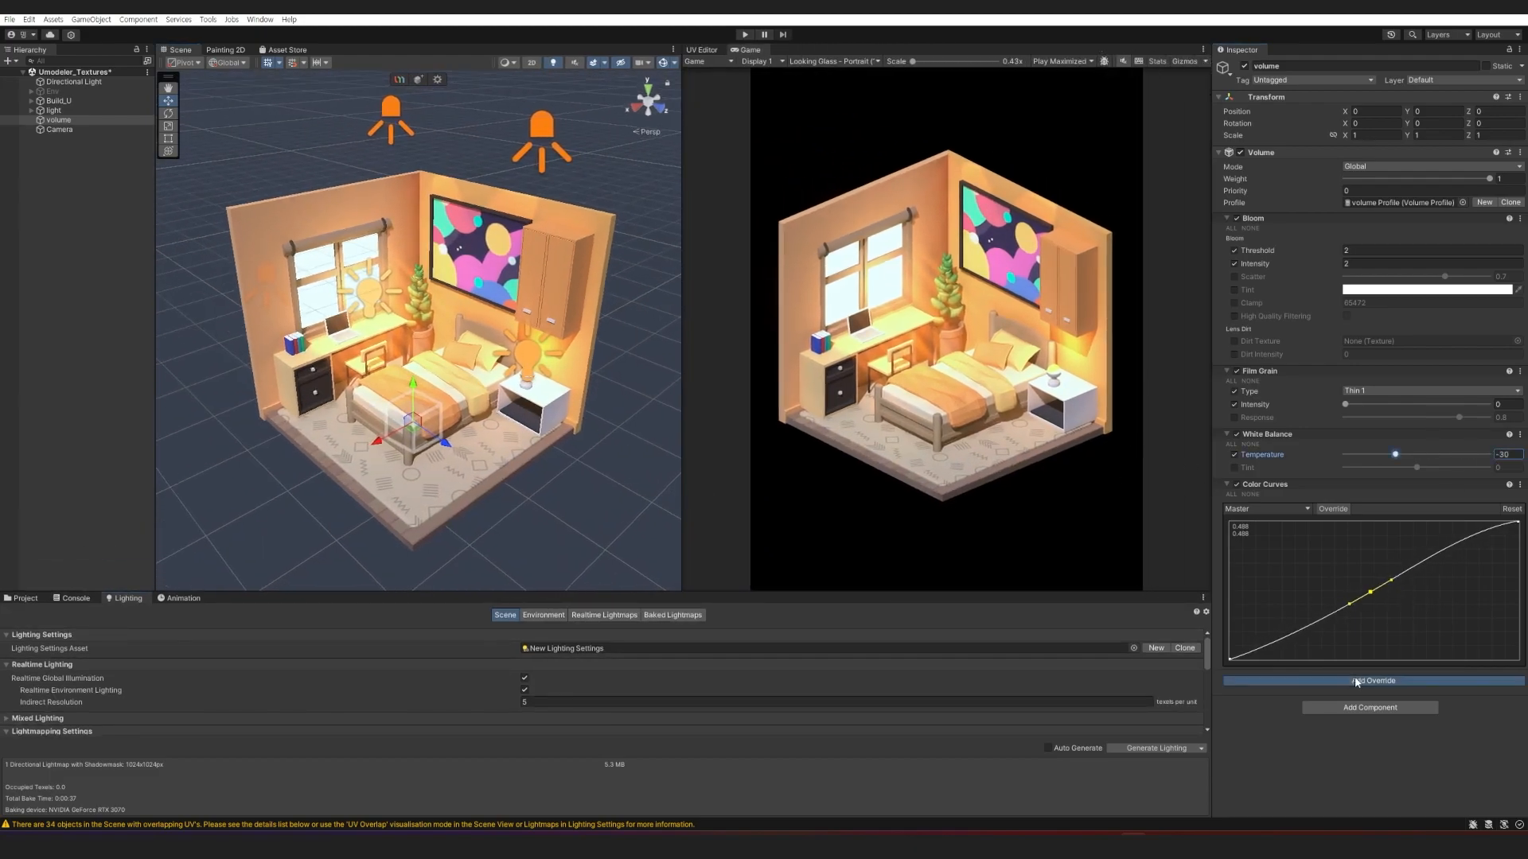
Try a Shadows, Midtones, Highlights override with a blue shadow tint and a shadow end limit of 0.56, and remove the override.
{"action": "left_click", "coordinate": [1357, 682]}
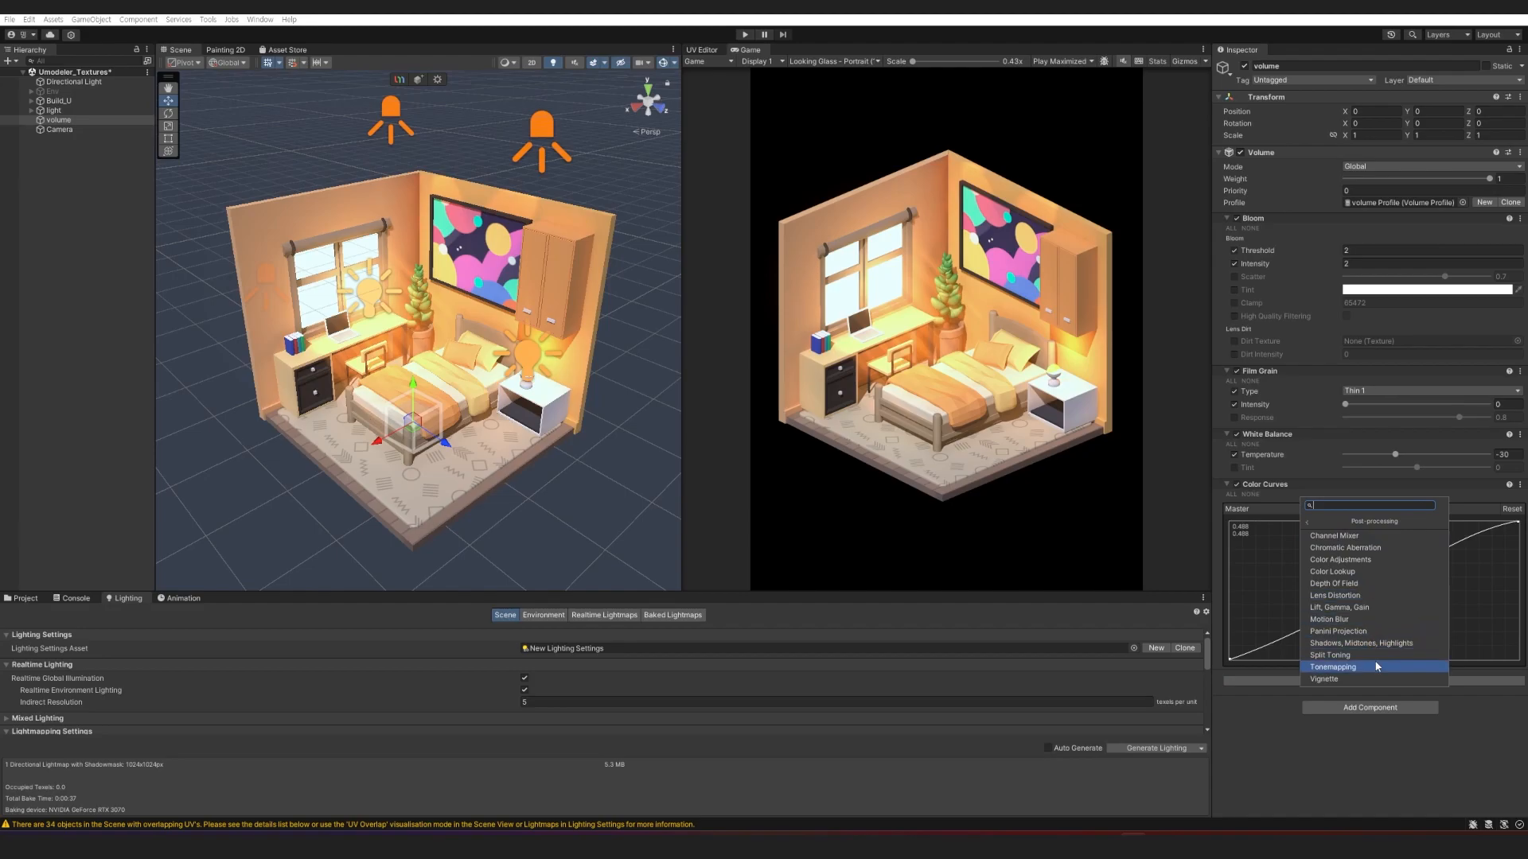
{"action": "left_click", "coordinate": [1380, 643]}
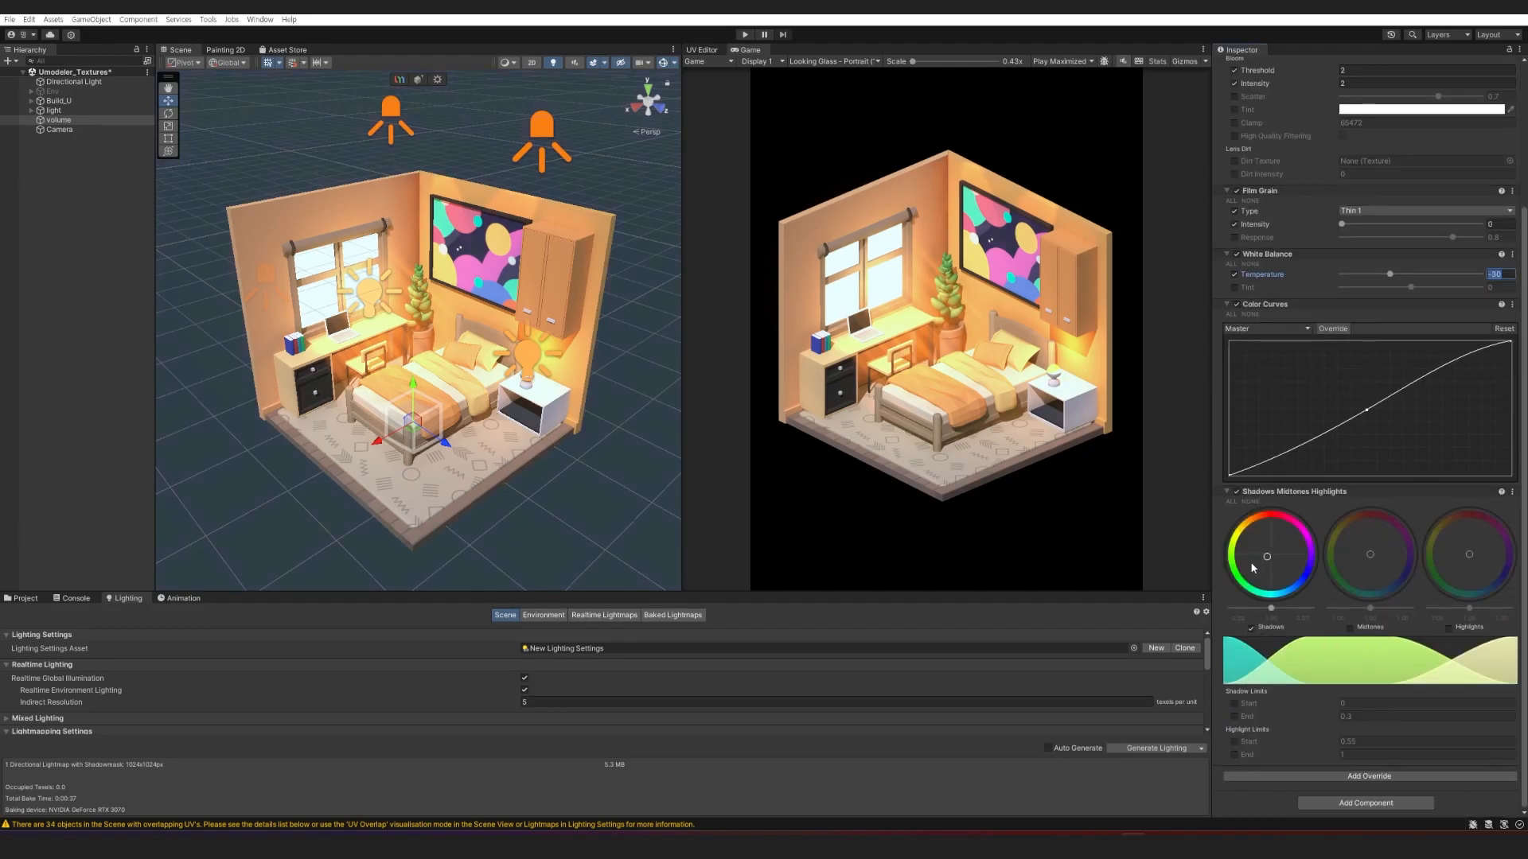
{"action": "left_click", "coordinate": [1234, 703]}
{"action": "left_click", "coordinate": [1234, 717]}
{"action": "left_click_drag", "start_coordinate": [1321, 718], "coordinate": [1430, 718]}
{"action": "left_click_drag", "start_coordinate": [1272, 555], "coordinate": [1305, 587]}
{"action": "left_click_drag", "start_coordinate": [1335, 716], "coordinate": [1334, 716]}
{"action": "left_click_drag", "start_coordinate": [1335, 705], "coordinate": [1333, 705]}
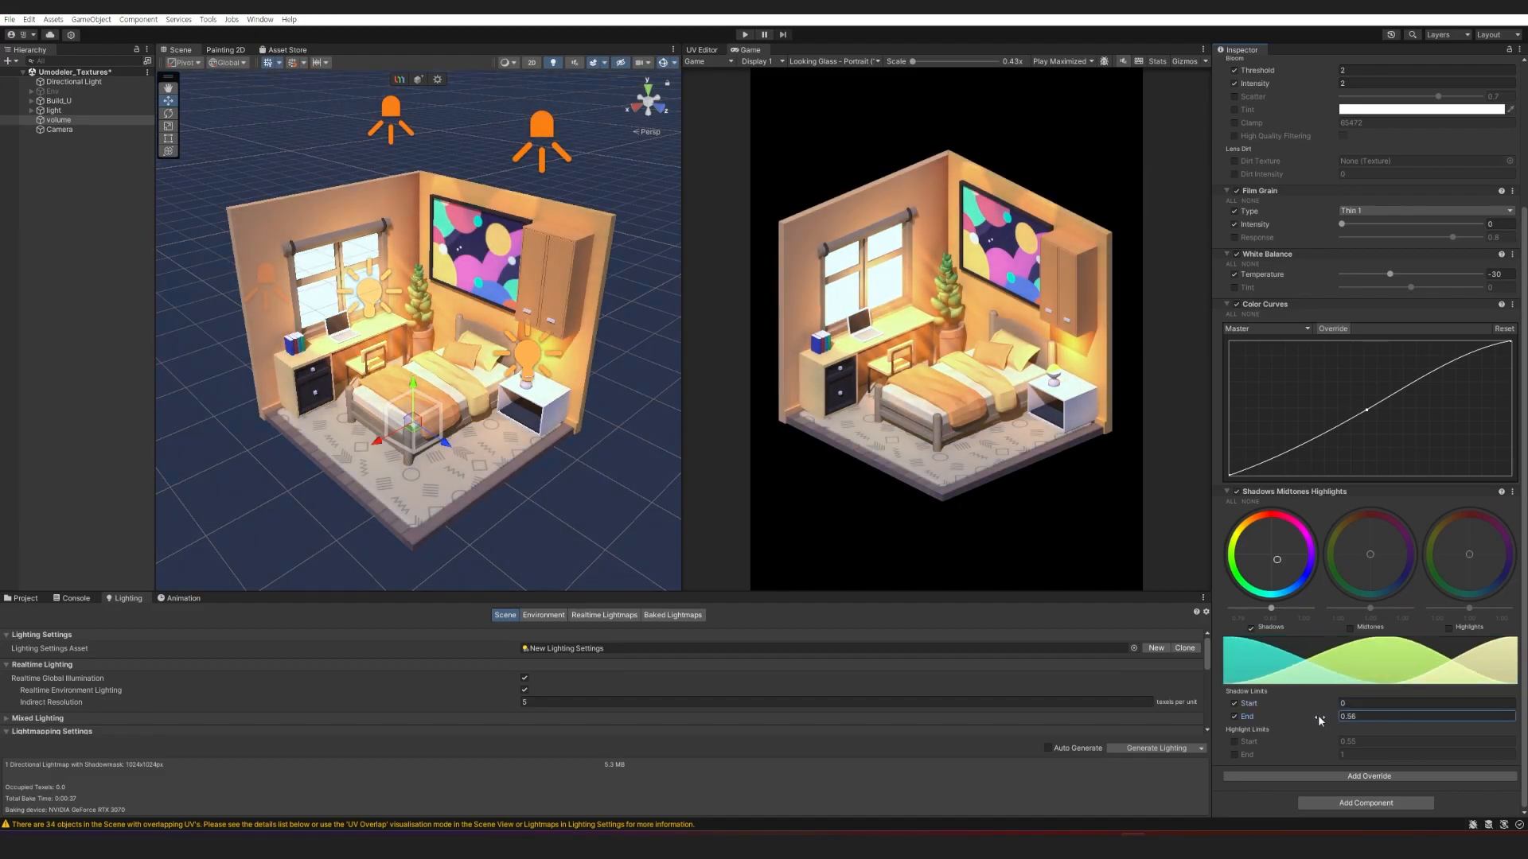
{"action": "left_click", "coordinate": [1512, 491]}
{"action": "left_click", "coordinate": [1424, 608]}
Add a Split Toning override to the volume and set its shadows color to dark grey.
{"action": "left_click", "coordinate": [1385, 681]}
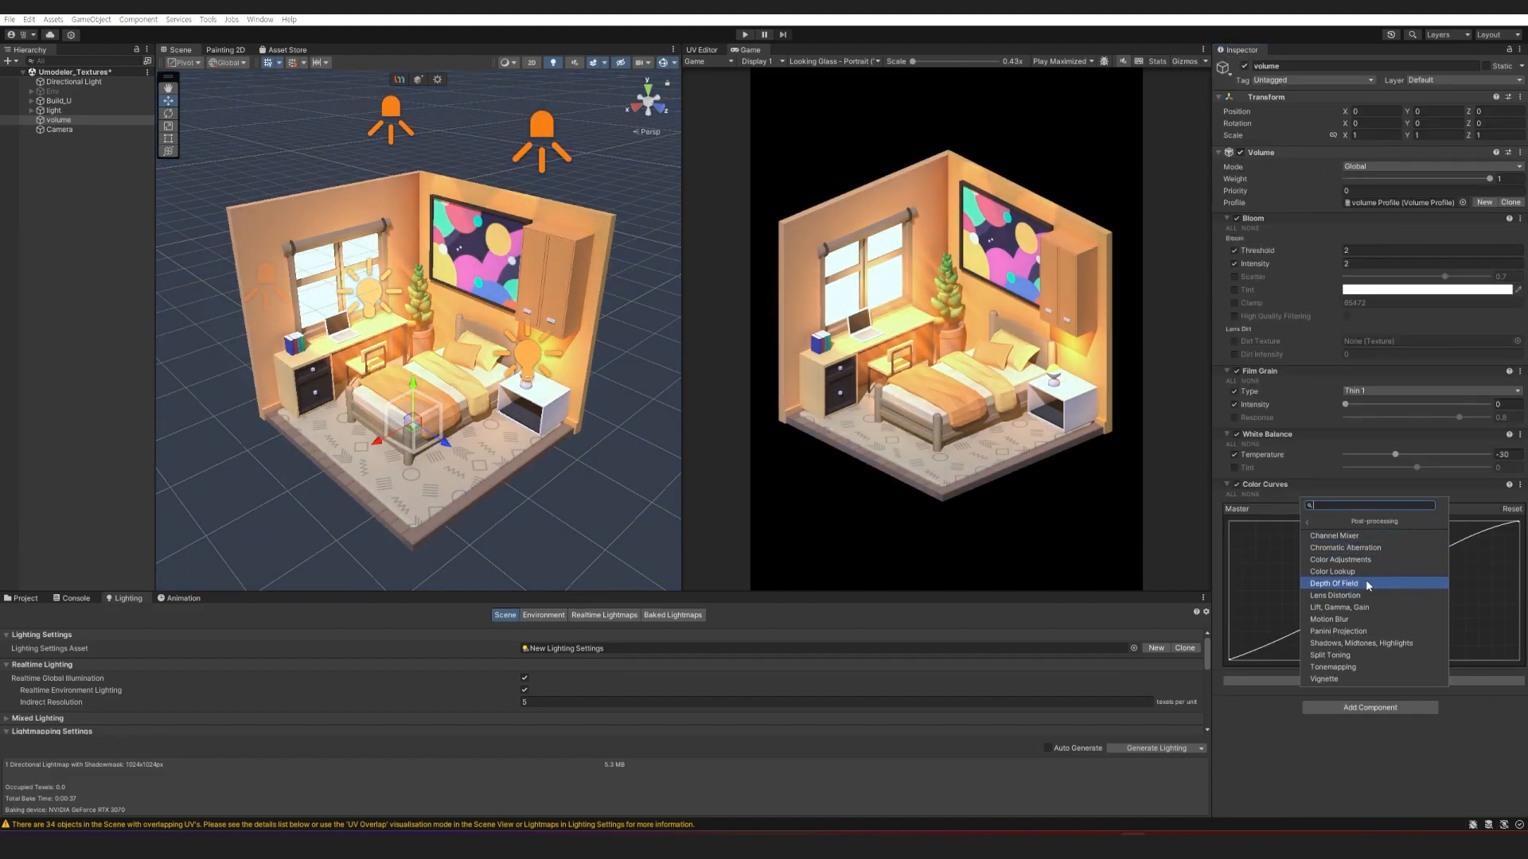
{"action": "left_click", "coordinate": [1367, 657]}
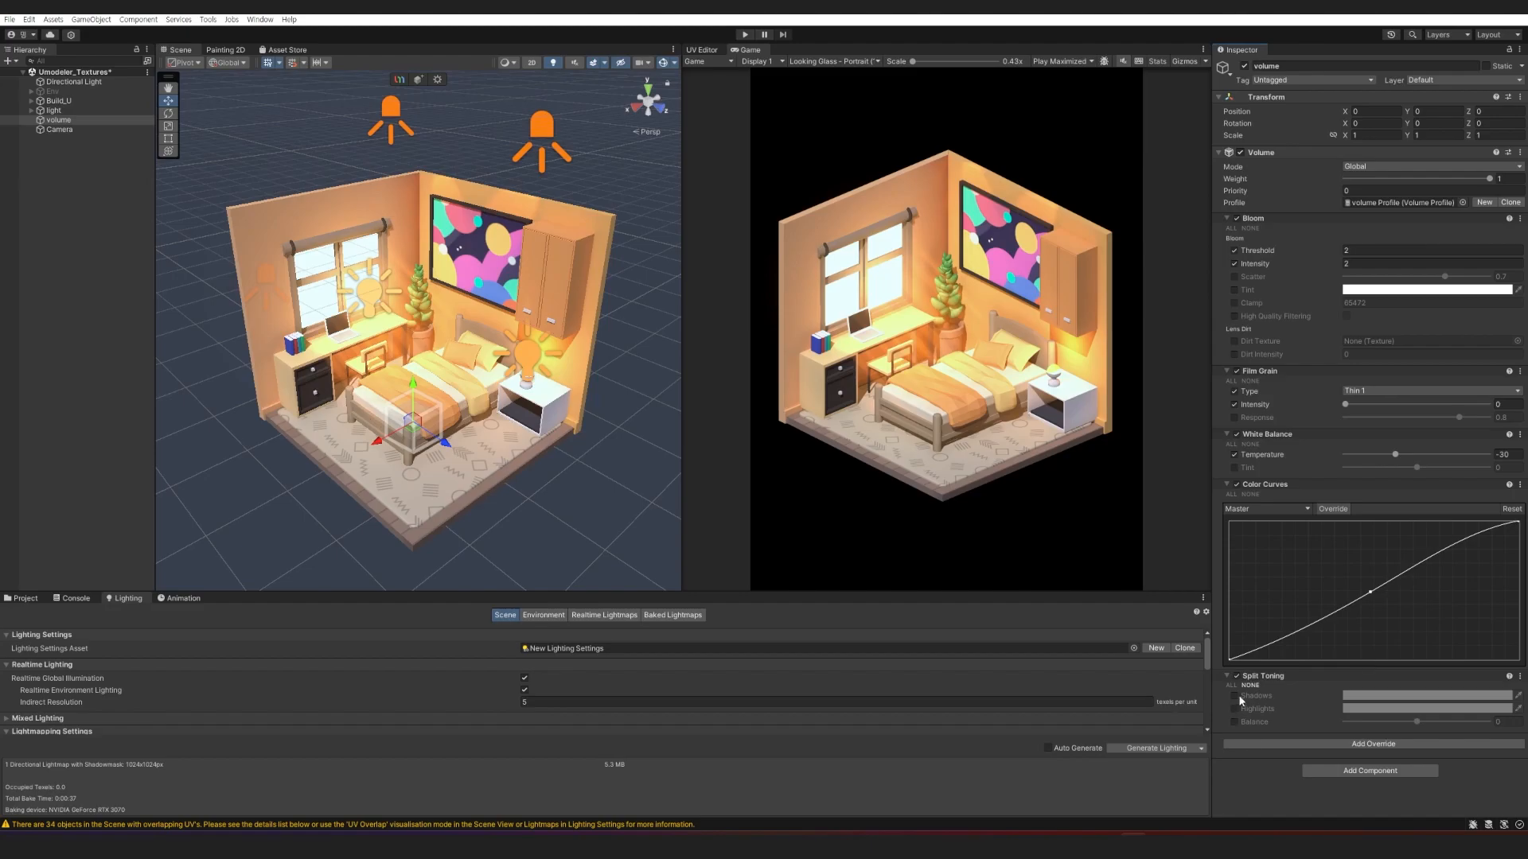
{"action": "left_click", "coordinate": [1235, 695]}
{"action": "left_click", "coordinate": [1400, 695]}
{"action": "left_click_drag", "start_coordinate": [1416, 637], "coordinate": [1379, 637]}
Enable the Split Toning highlights and set their color to light grey.
{"action": "left_click", "coordinate": [1238, 708]}
{"action": "left_click", "coordinate": [1238, 709]}
{"action": "left_click", "coordinate": [1400, 708]}
{"action": "left_click", "coordinate": [1478, 544]}
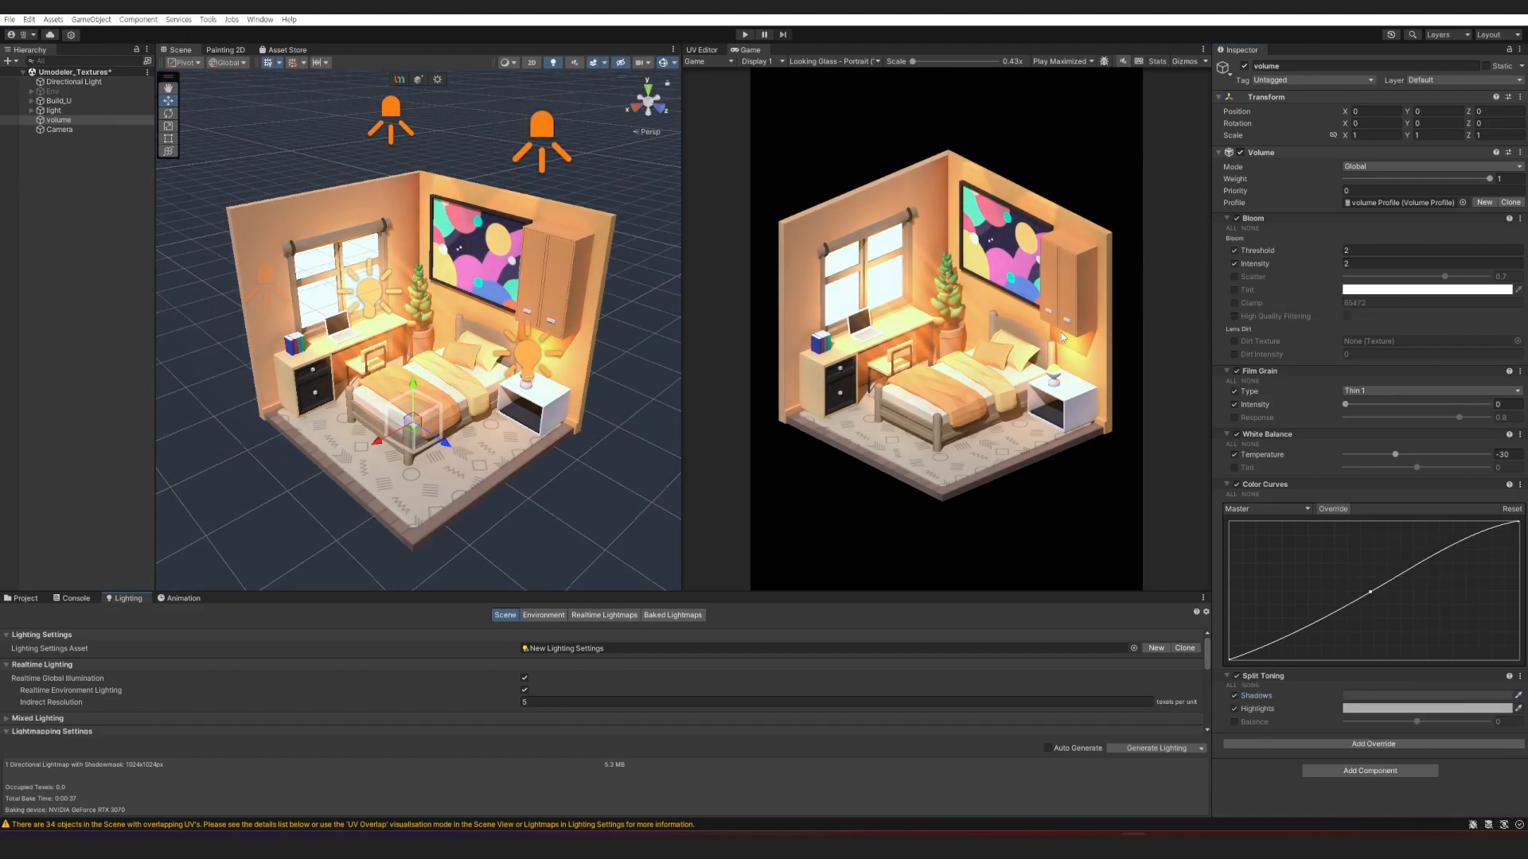